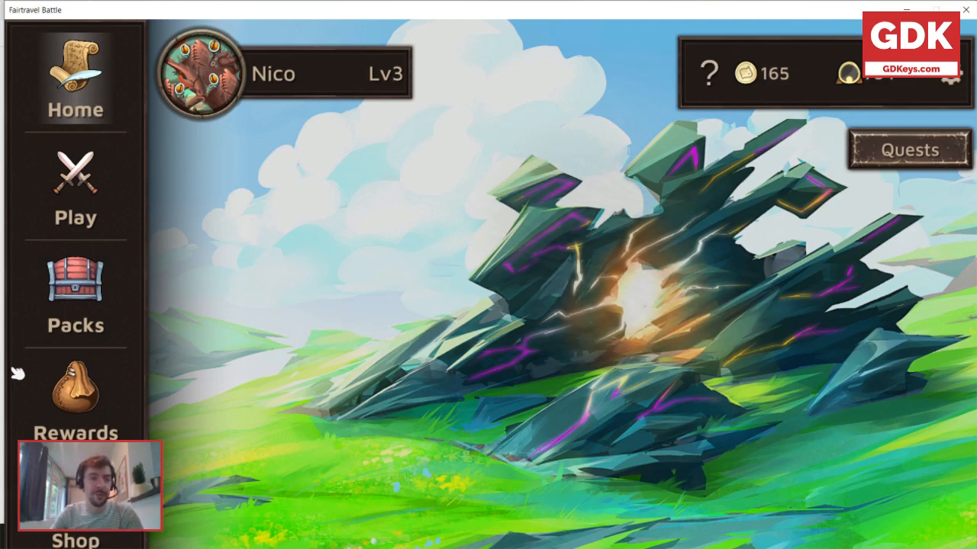
Browse the Draft and Duel modes and start a standard Duel in the CPU Lobby with the Animalist Trial Deck.
left_click(81, 186)
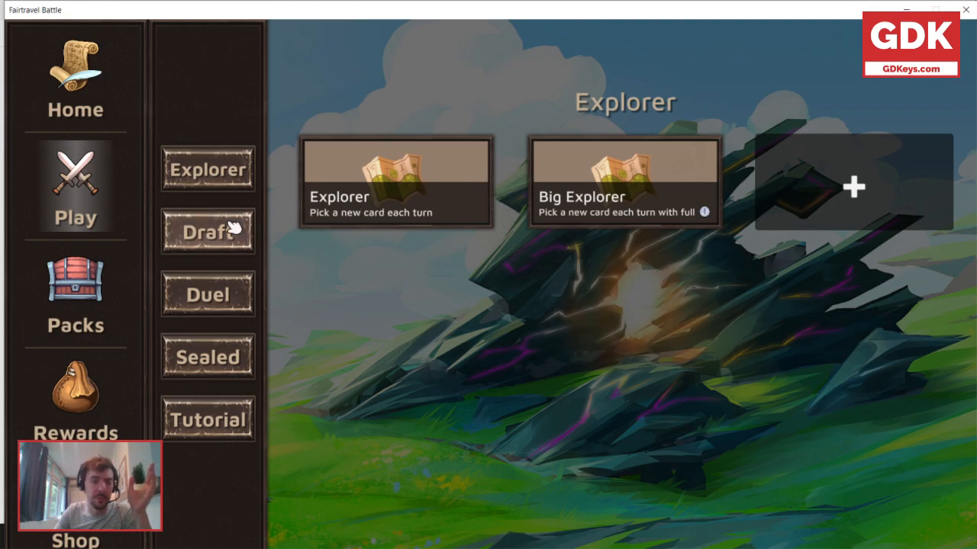
left_click(229, 238)
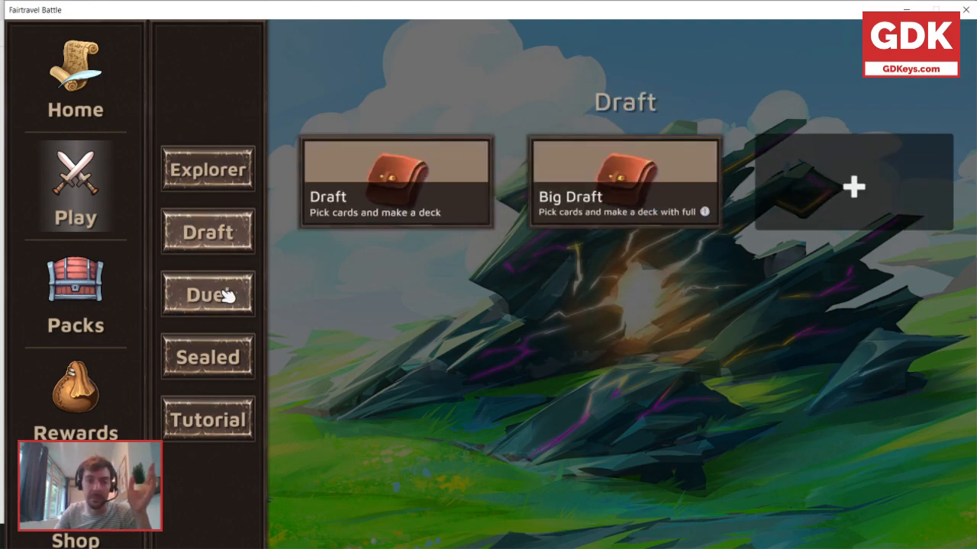
left_click(228, 296)
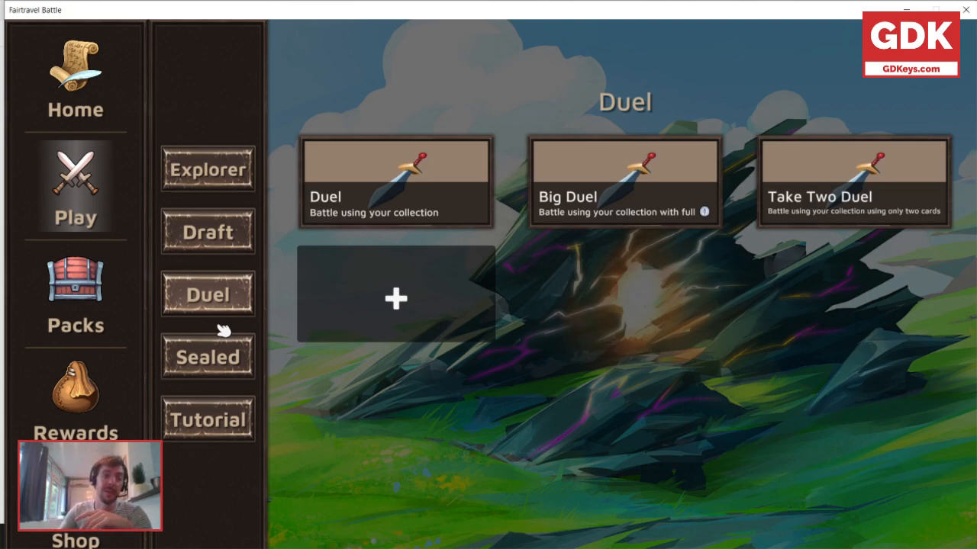
left_click(396, 184)
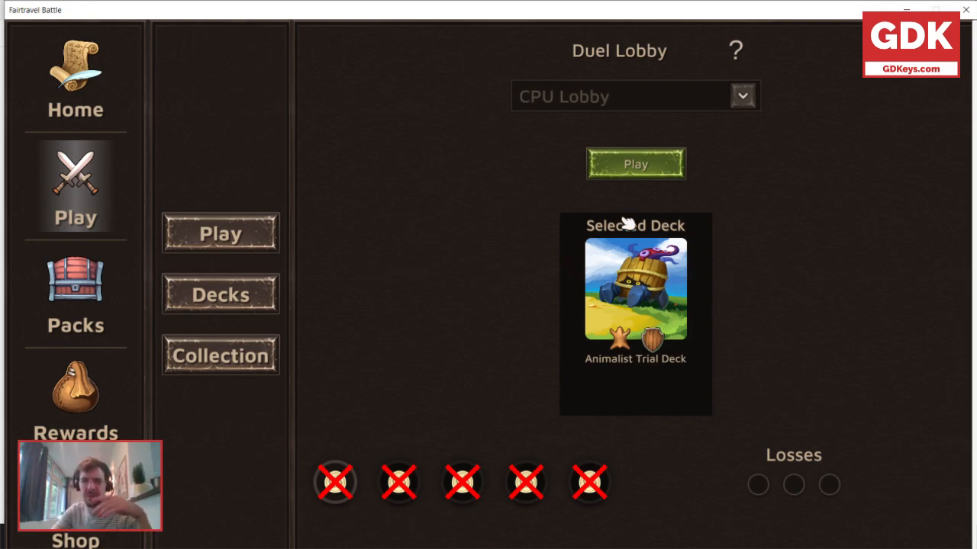
left_click(631, 170)
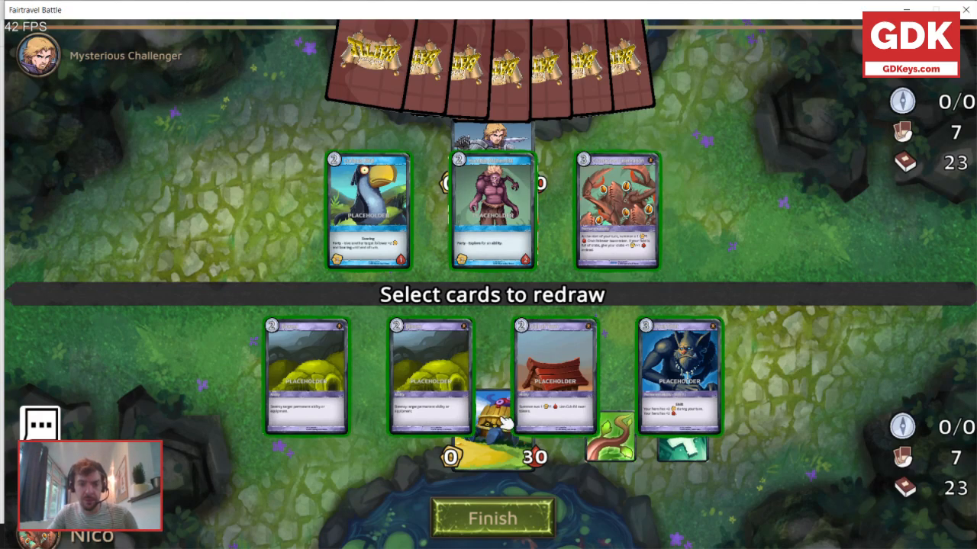
Mark the two identical 2-cost green ability cards for redraw and finish the opening hand selection.
left_click(440, 369)
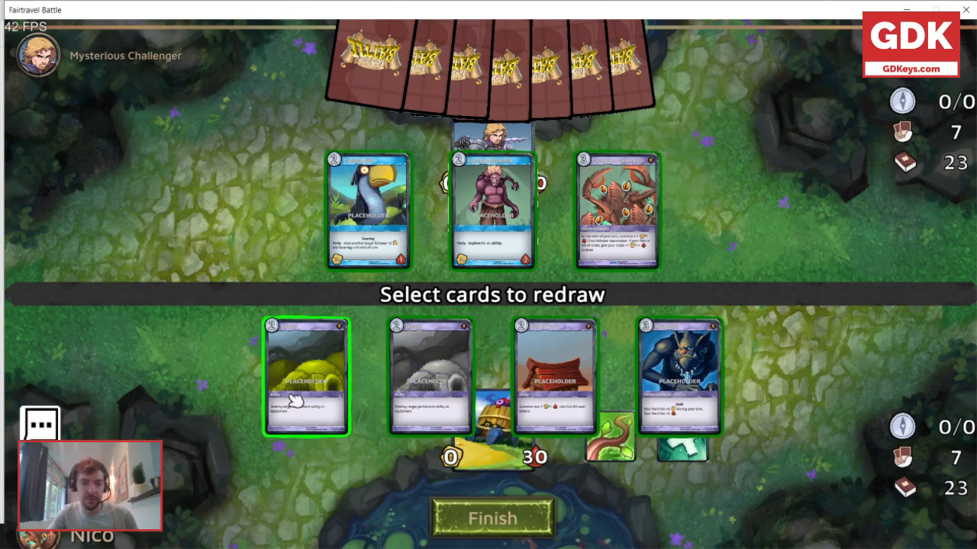
left_click(321, 392)
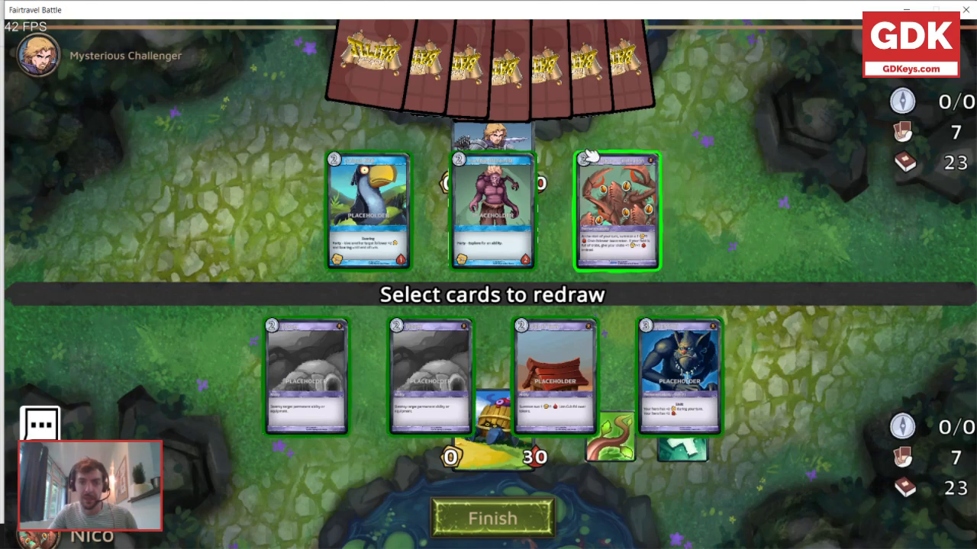
left_click(513, 521)
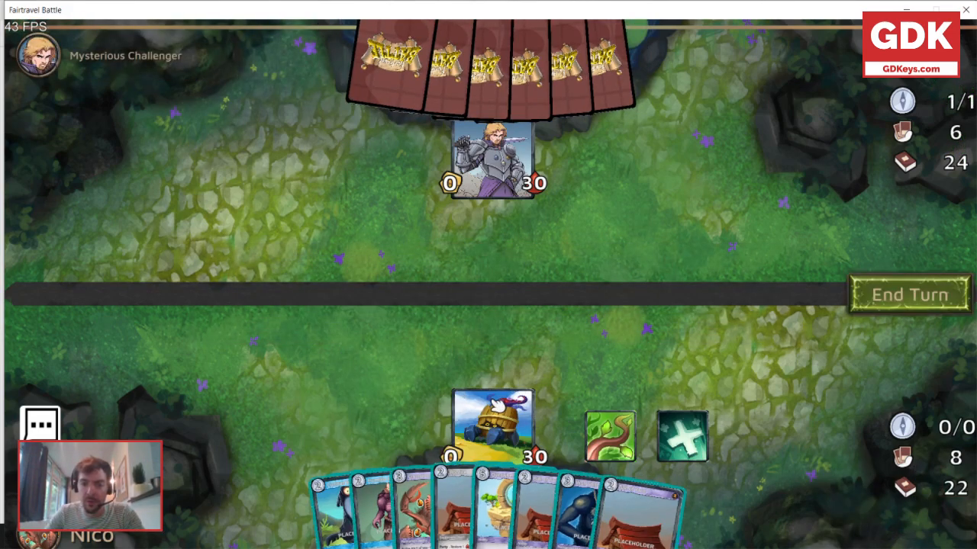
Sacrifice the 3-cost blue monster card from the hand for a compass resource and end the turn.
mouse_move(495, 425)
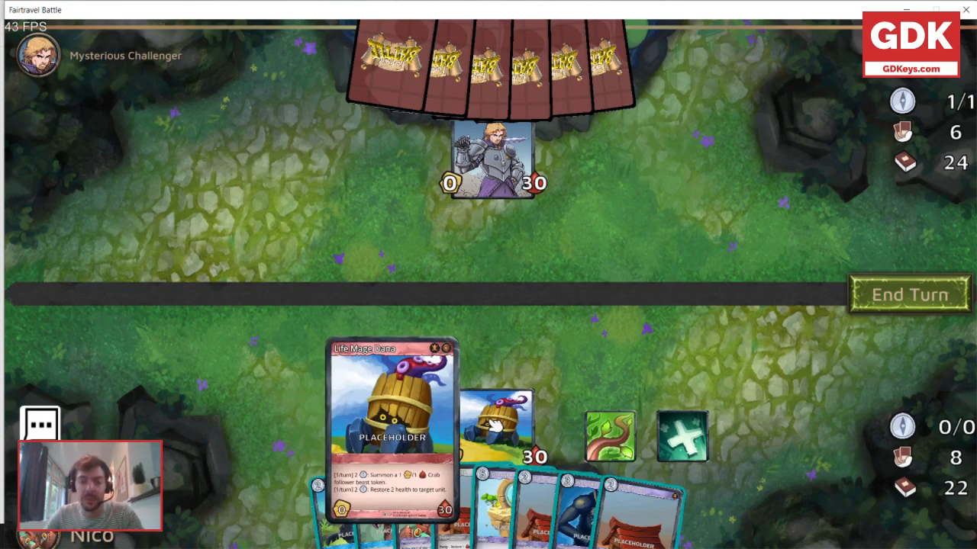
mouse_move(510, 170)
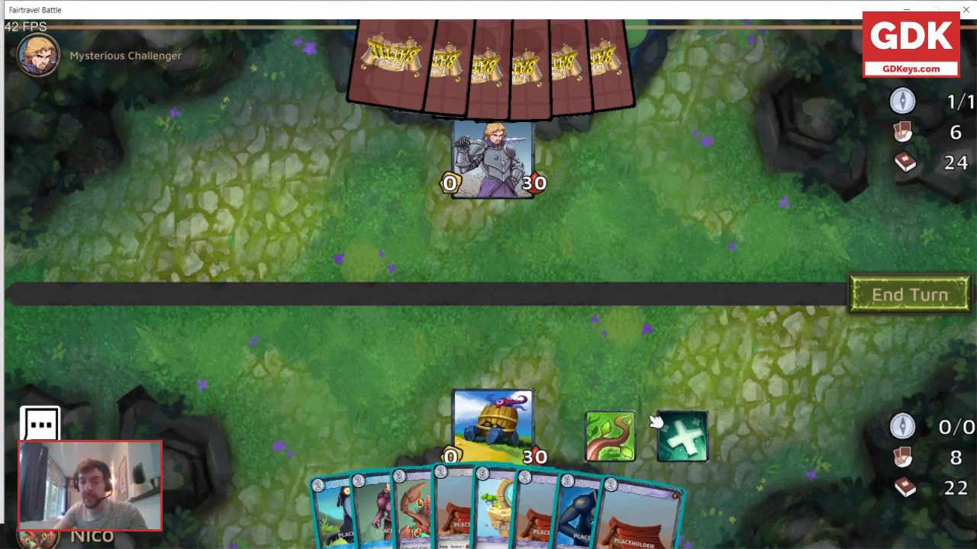
mouse_move(632, 430)
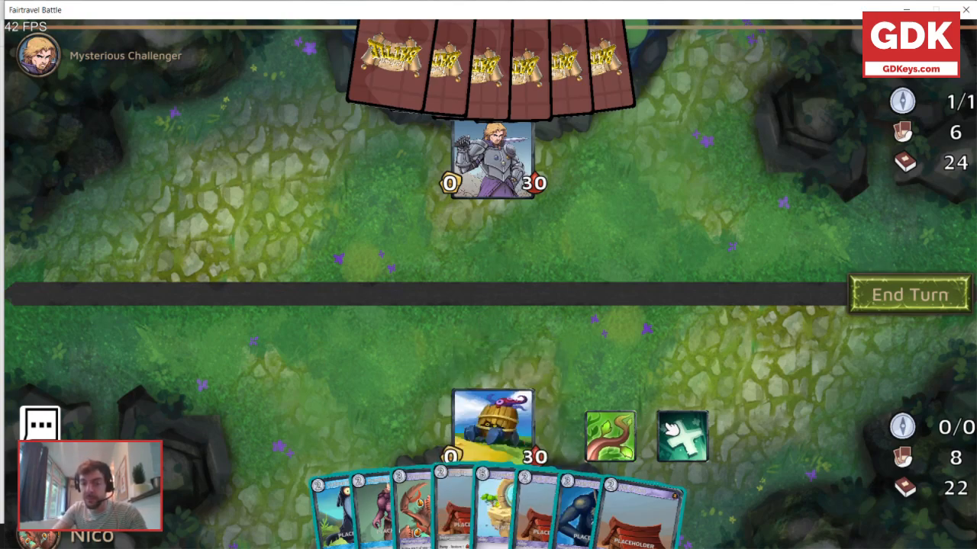
mouse_move(670, 429)
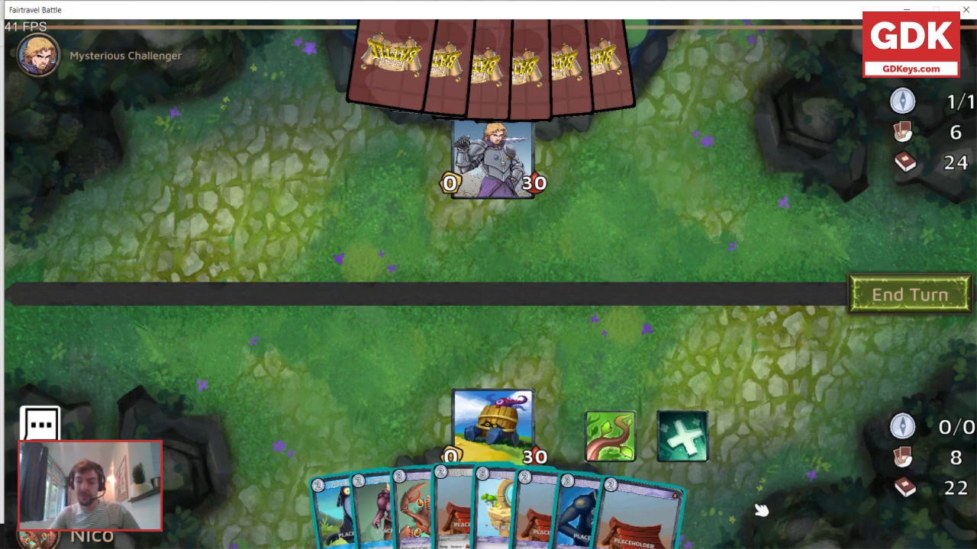
mouse_move(581, 515)
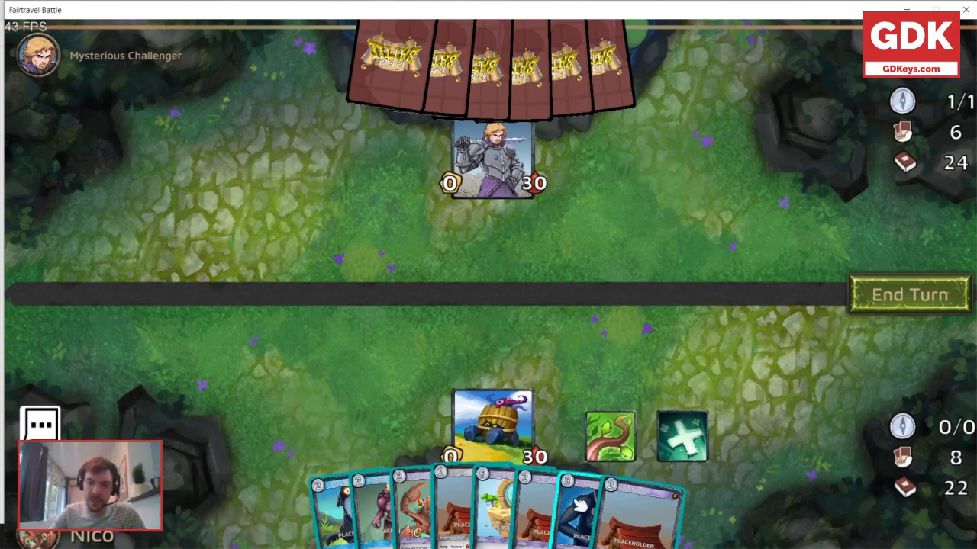
left_click_drag(582, 505, 925, 287)
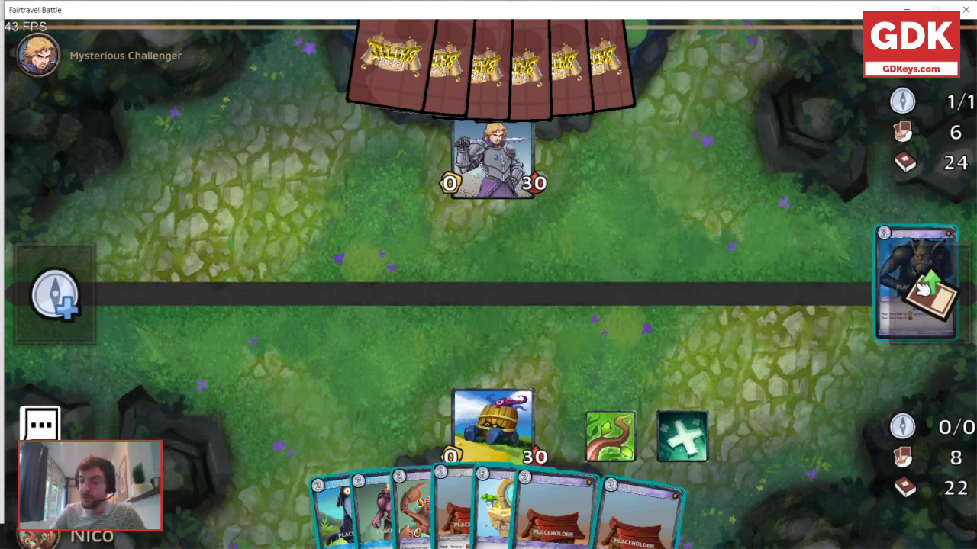
left_click_drag(924, 286, 53, 295)
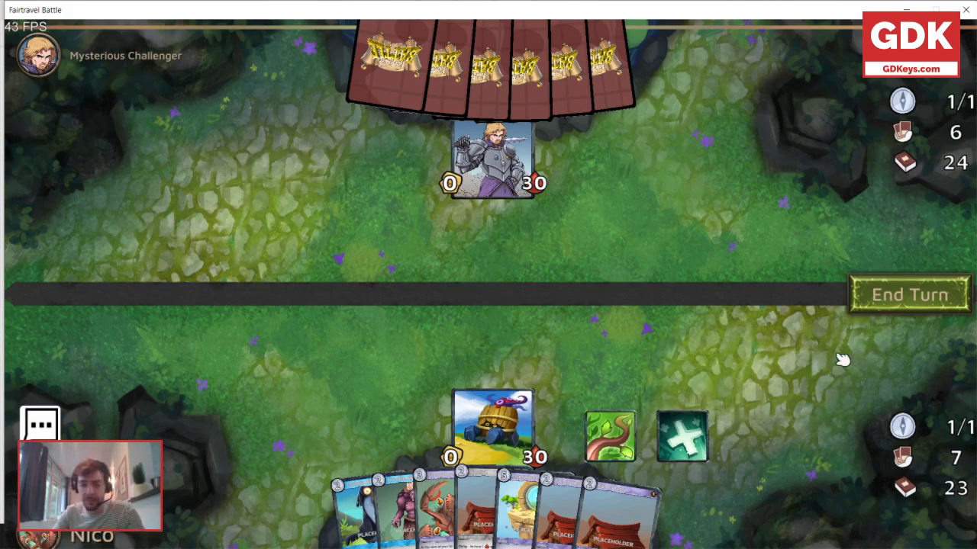
left_click(874, 300)
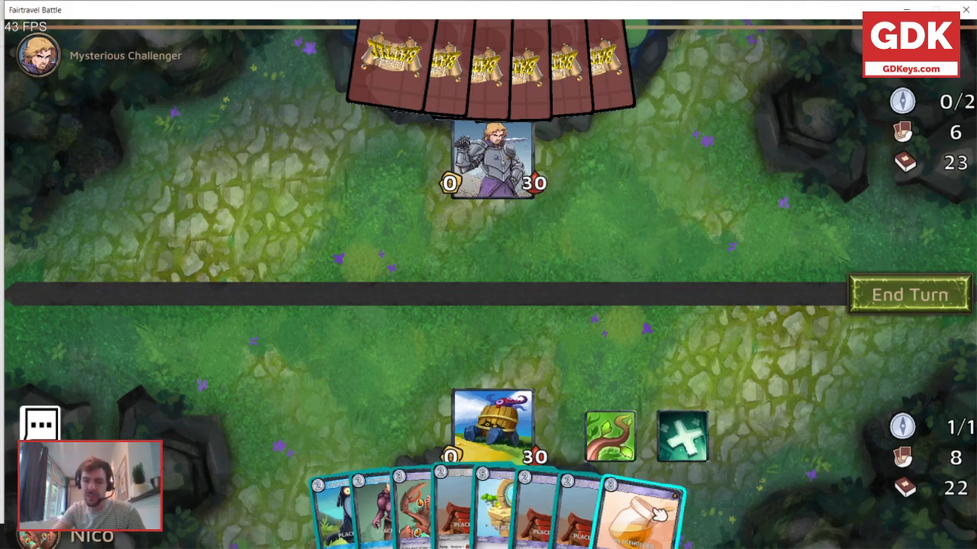
Sacrifice the jar card for a compass resource and play a 2-cost ability that summons two Lion Cubs, ending the turn.
left_click_drag(658, 515, 61, 293)
left_click_drag(622, 515, 499, 288)
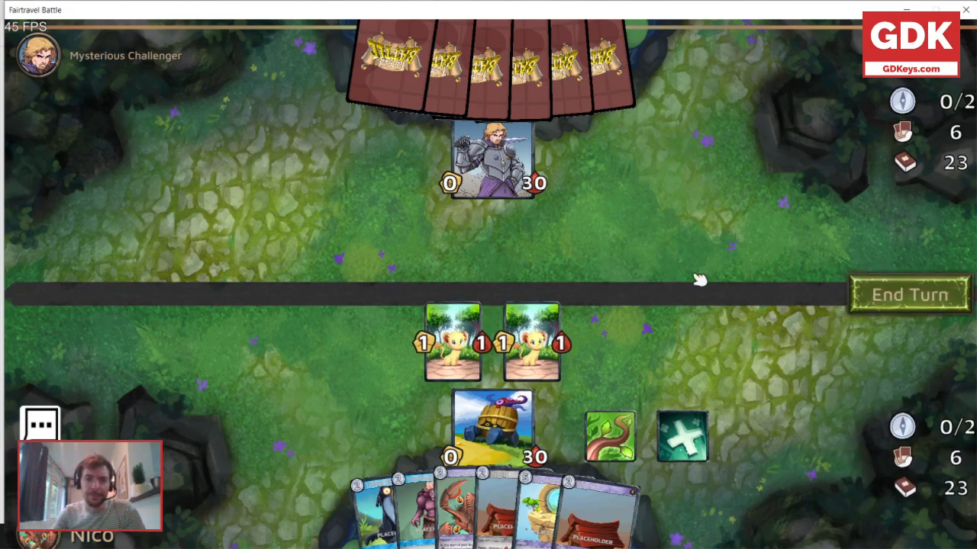
left_click(873, 304)
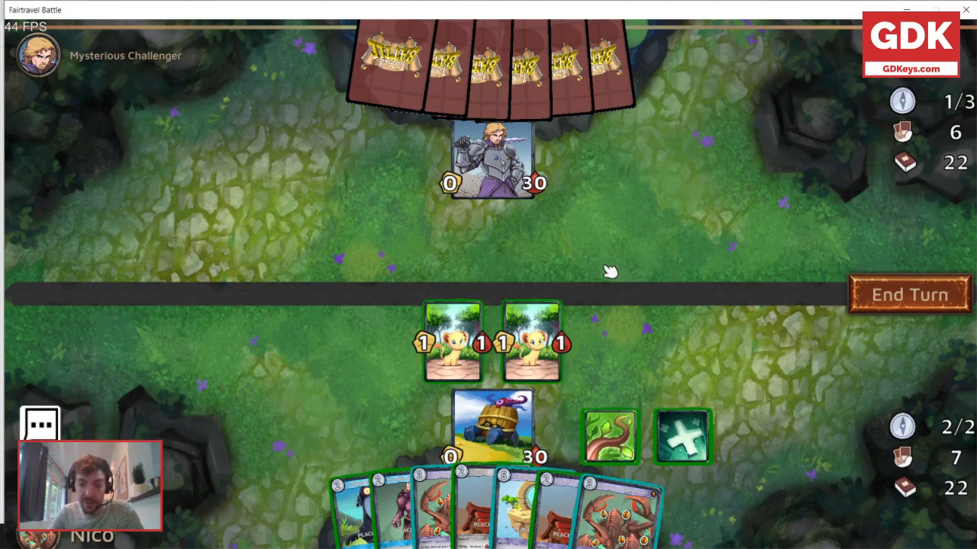
Sacrifice the 2-cost purple humanoid card for a compass resource and enlarge the Overwhelm card to read its effect.
left_click_drag(406, 510, 71, 288)
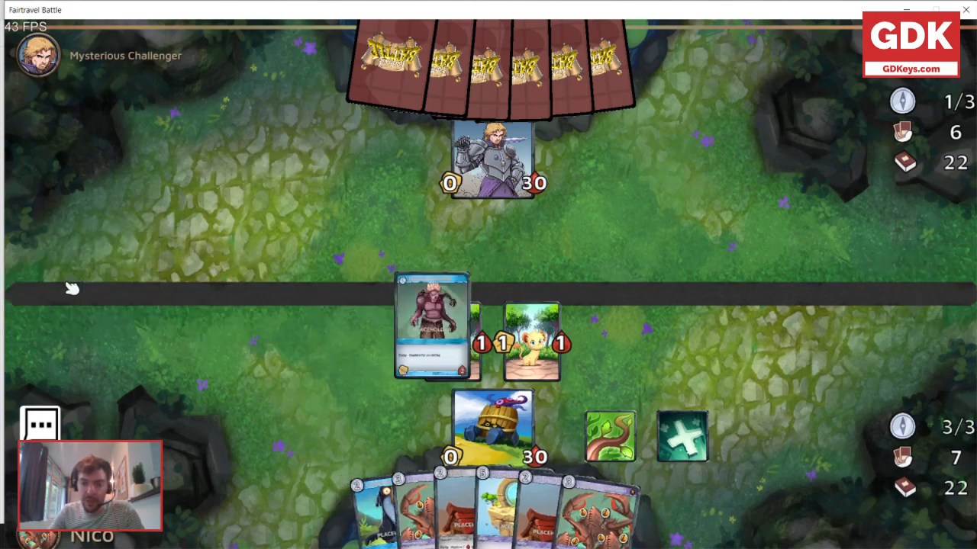
right_click(499, 508)
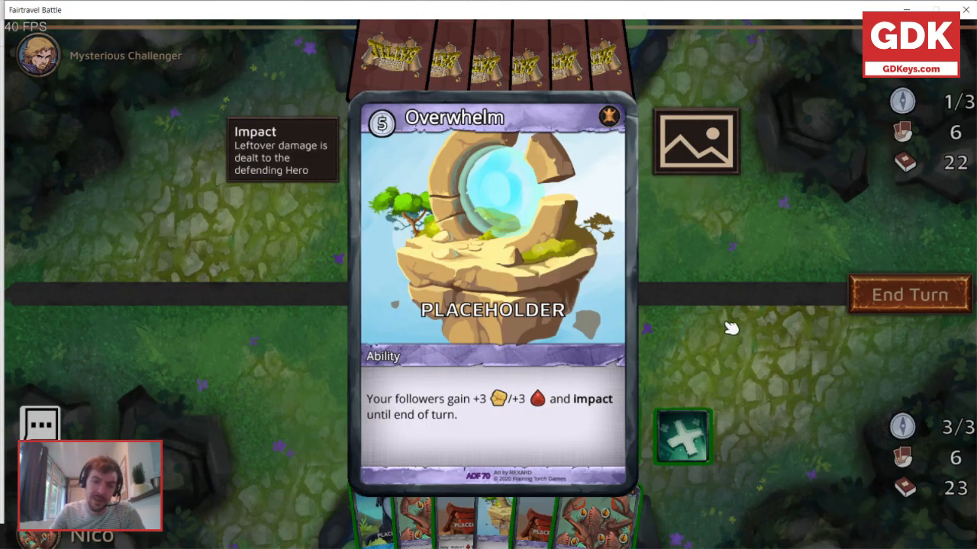
left_click(715, 233)
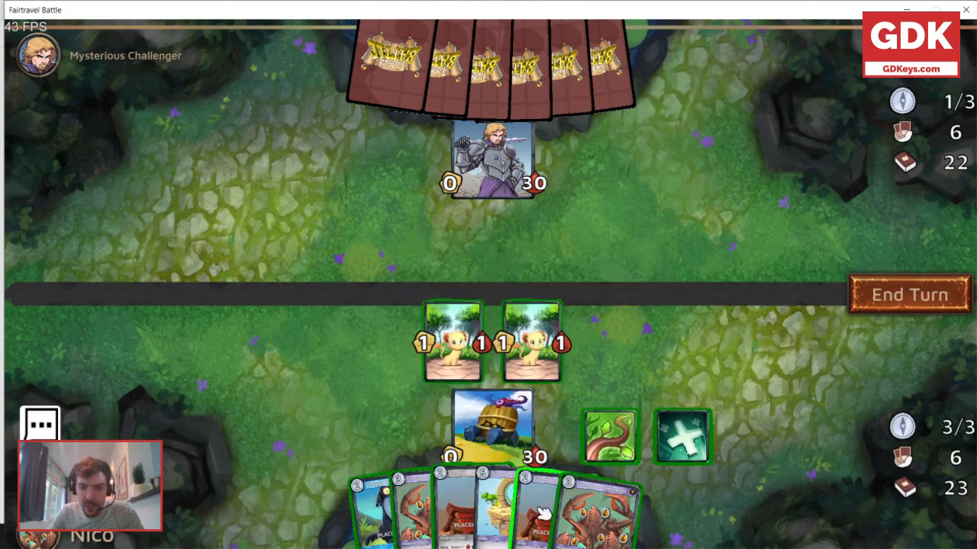
Summon two more Lion Cubs with the 2-cost ability and attack the opposing hero with the two ready cubs before ending the turn.
mouse_move(541, 513)
left_click_drag(541, 512, 599, 393)
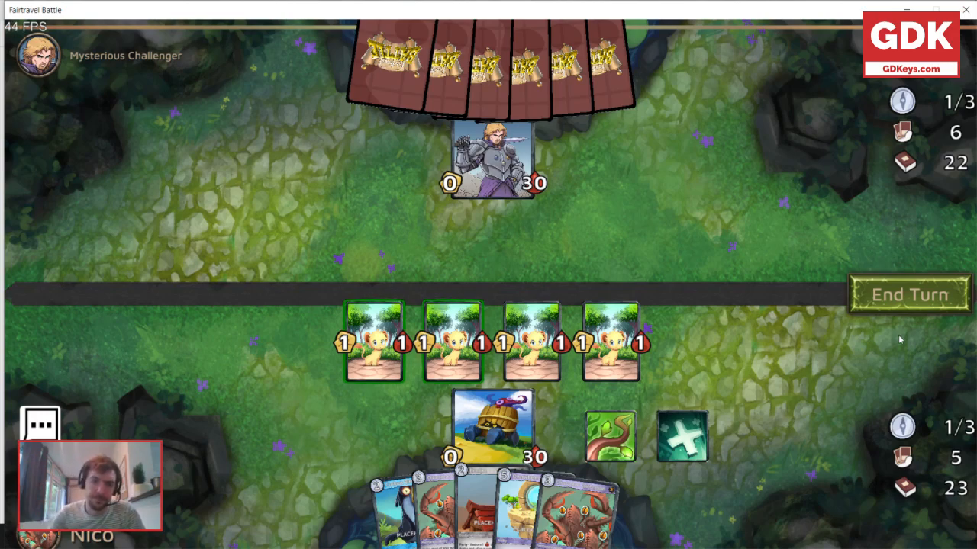
left_click_drag(473, 348, 498, 152)
left_click_drag(374, 343, 498, 162)
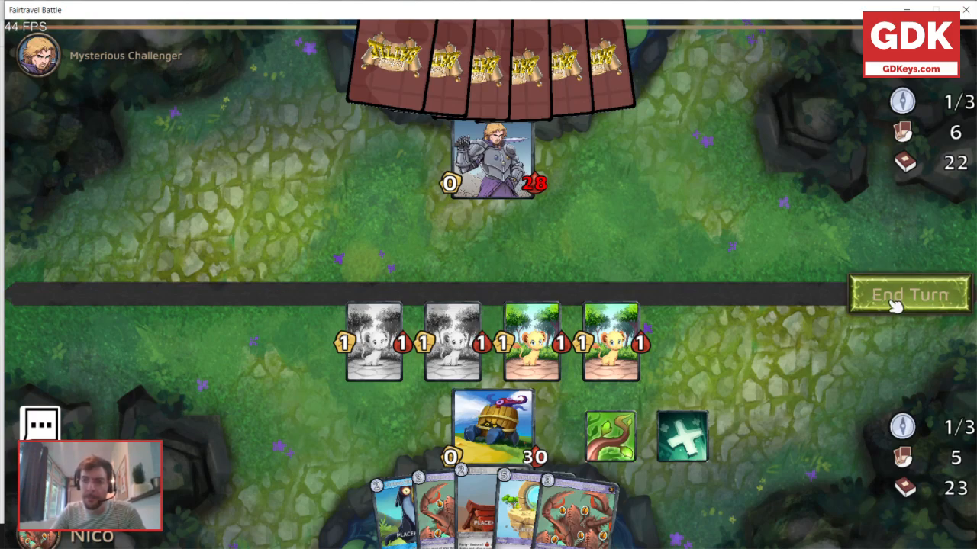
left_click(894, 303)
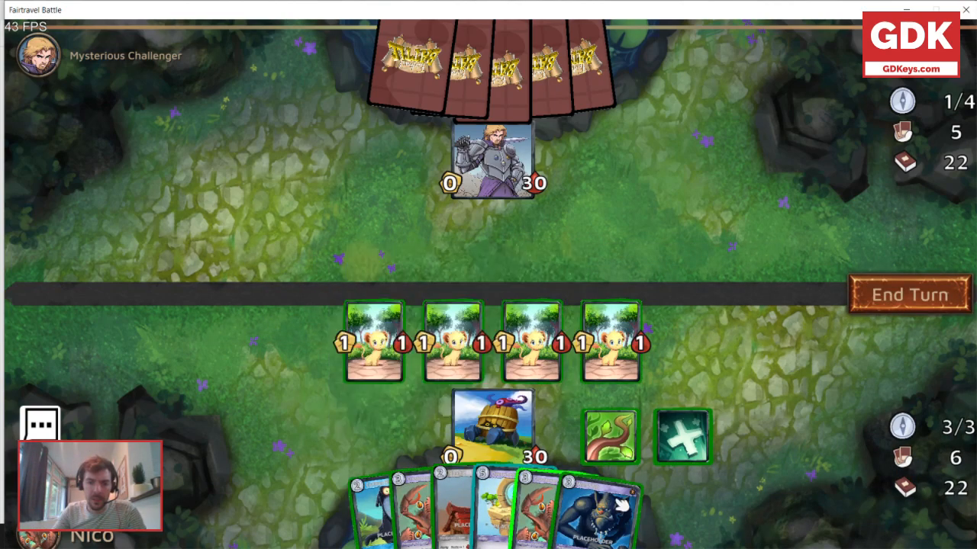
Sacrifice the blue monster card for a compass resource and play the toucan follower, targeting the leftmost Lion Cub with its effect.
mouse_move(624, 505)
left_click_drag(620, 506, 64, 302)
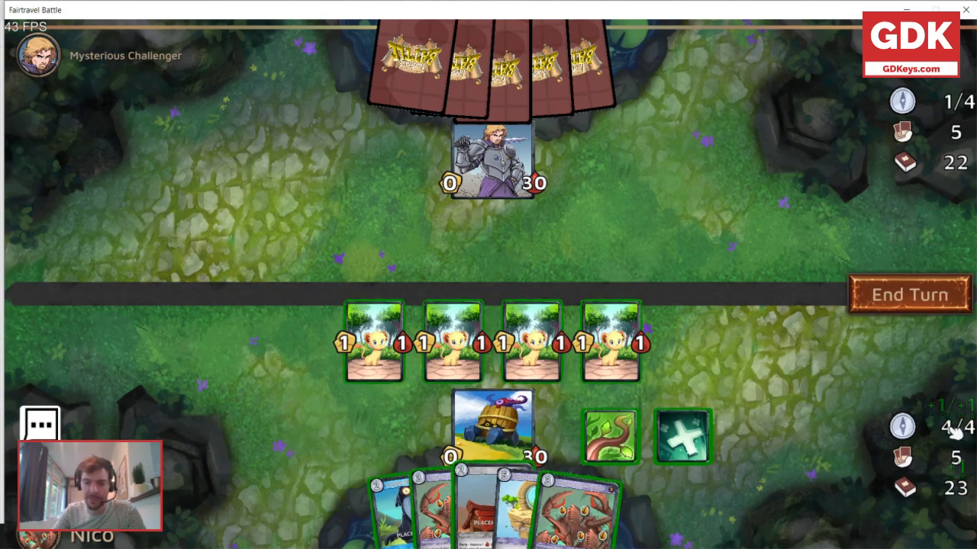
mouse_move(624, 450)
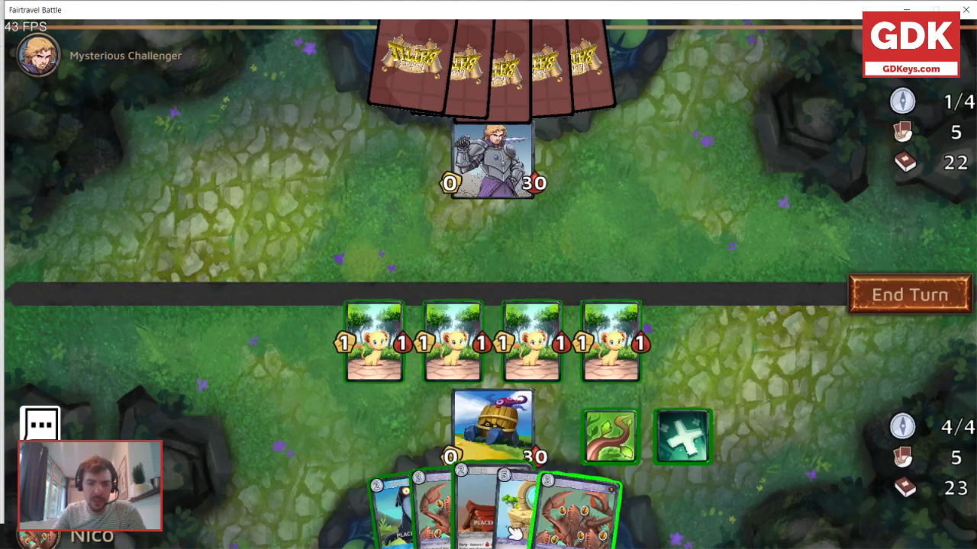
left_click_drag(410, 525, 309, 399)
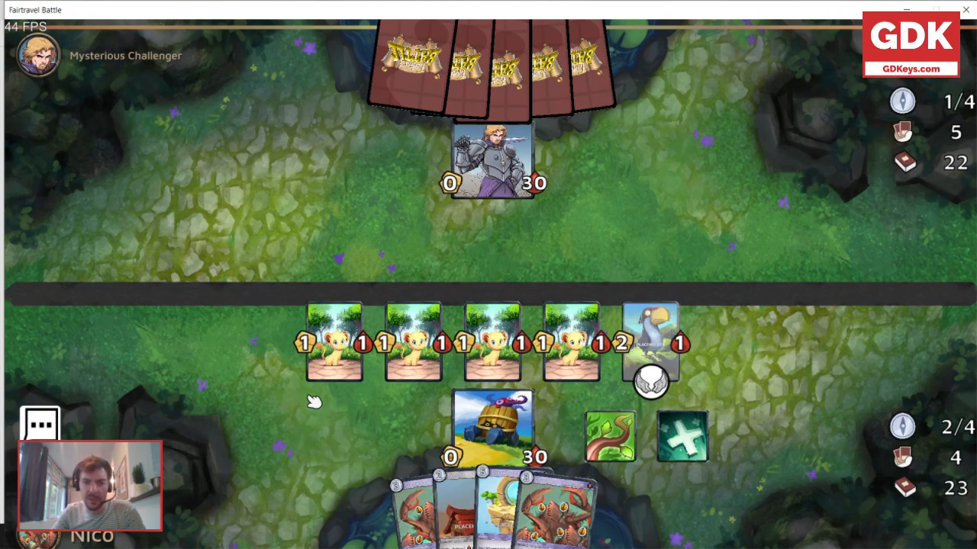
left_click(340, 338)
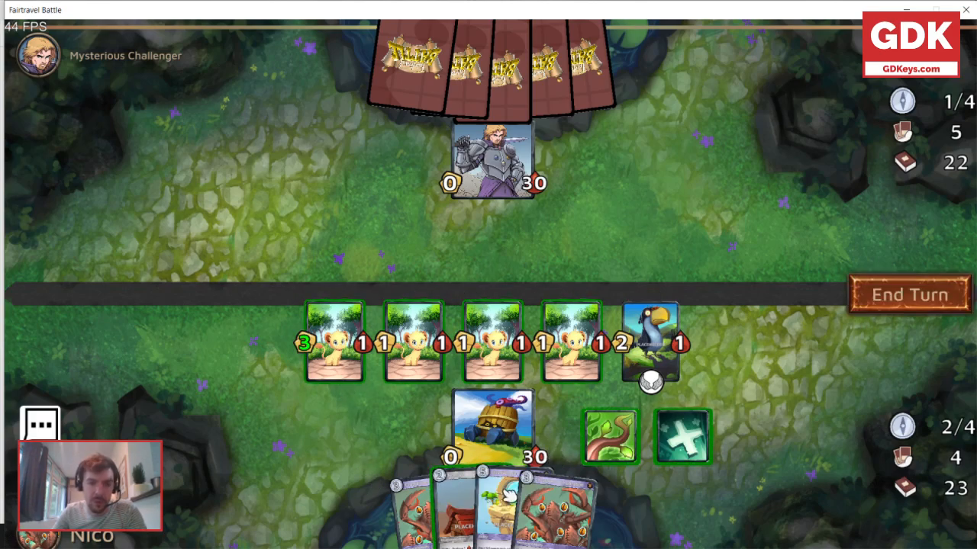
Use Life Mage Dana's 2-cost hero ability to summon a 1/1 Crab.
mouse_move(497, 492)
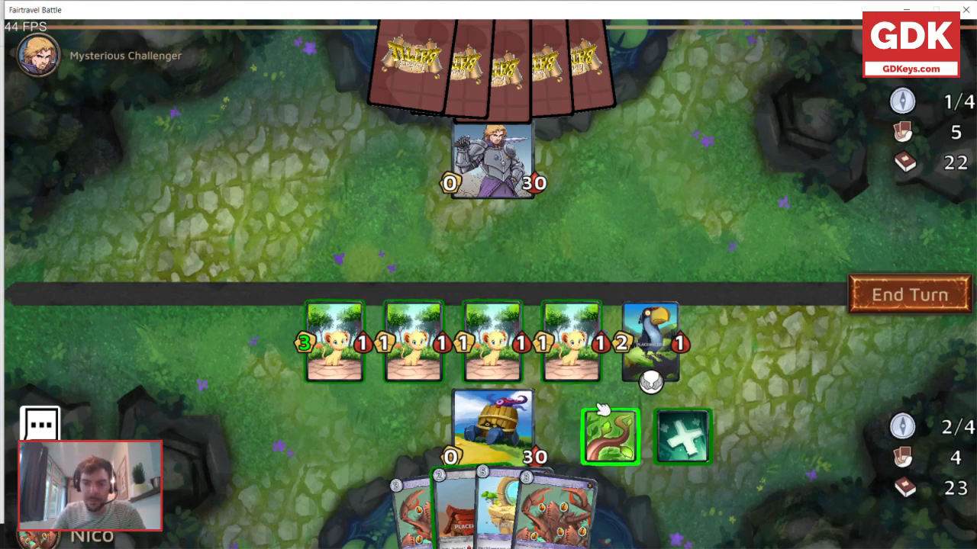
mouse_move(614, 428)
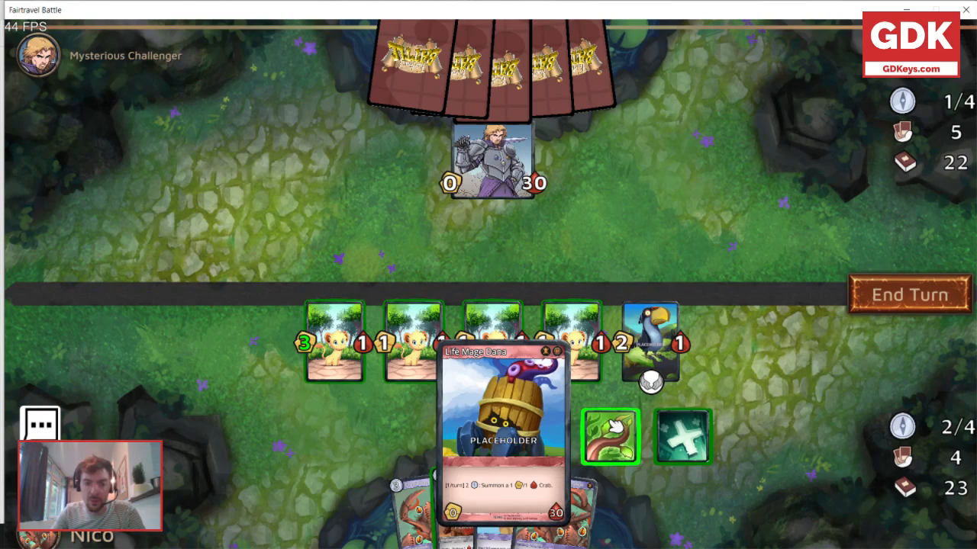
left_click(614, 427)
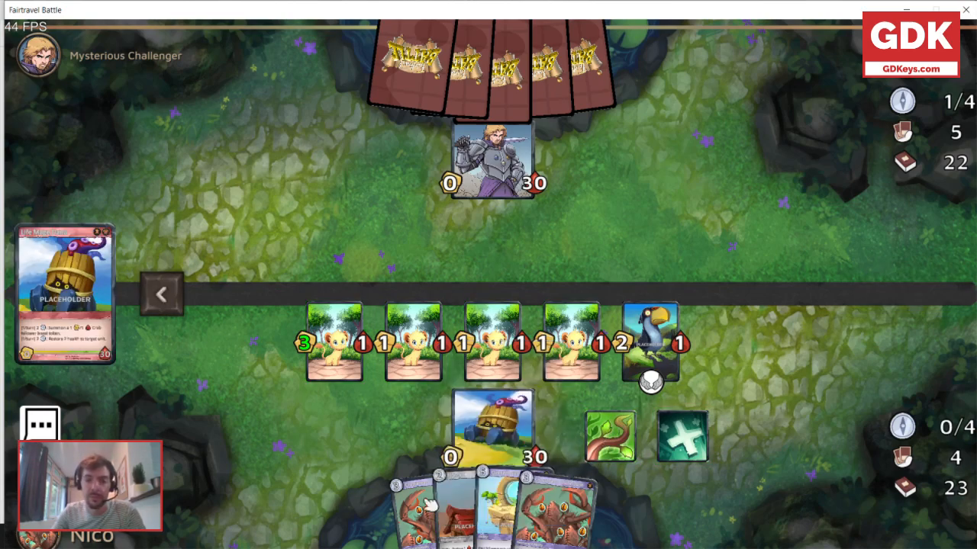
Attack the opposing hero with all four Lion Cubs and end the turn.
mouse_move(299, 359)
left_mouse_down()
mouse_move(481, 149)
mouse_move(489, 156)
left_mouse_up()
left_click_drag(378, 343, 488, 160)
left_click_drag(452, 348, 527, 180)
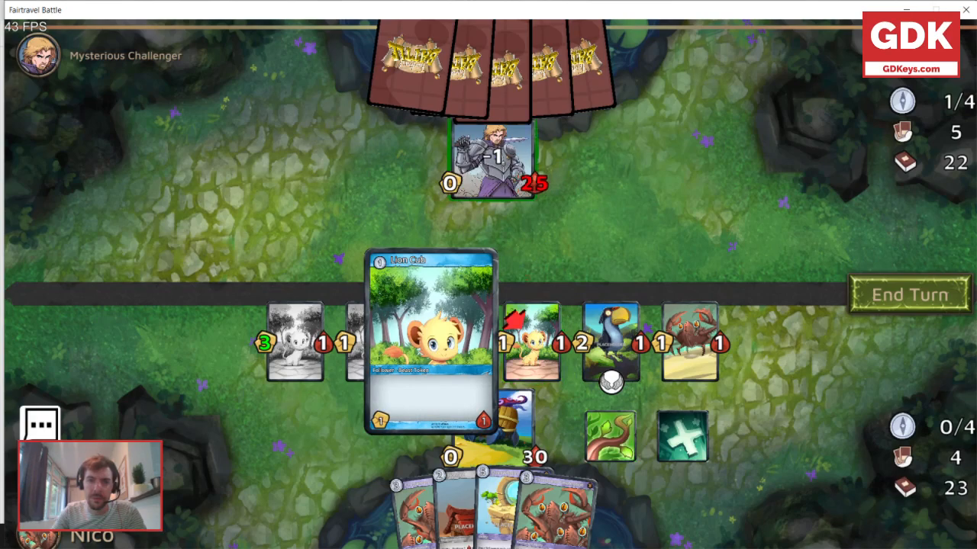
left_click_drag(529, 360, 495, 164)
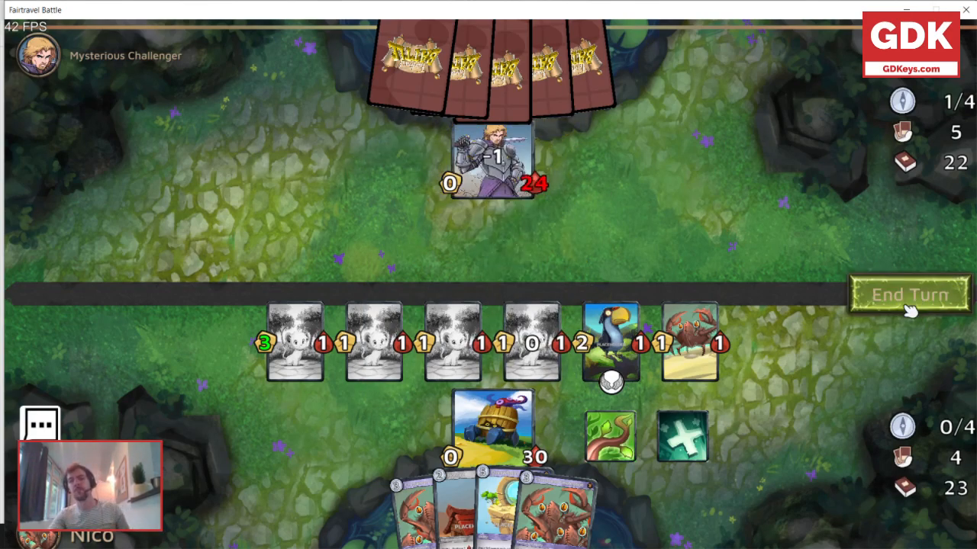
left_click(908, 307)
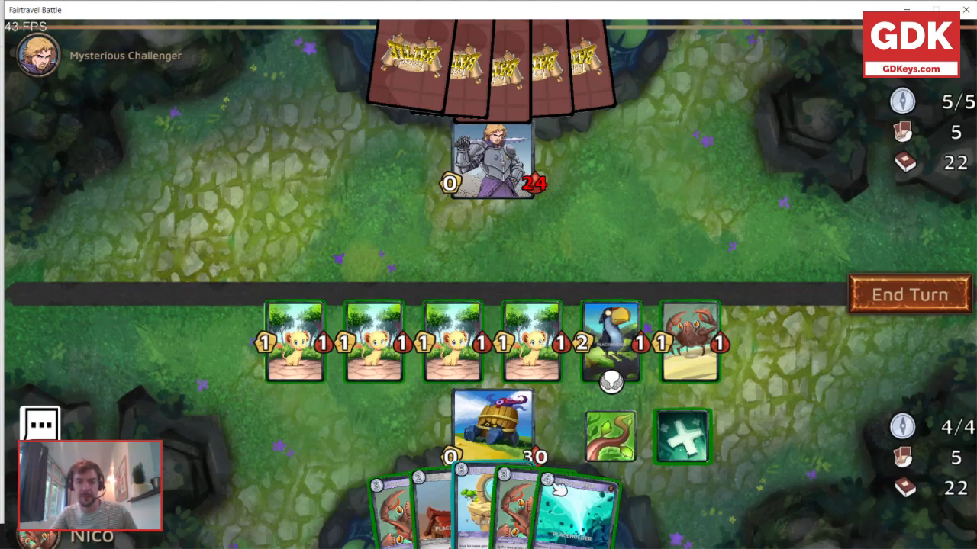
Sacrifice the teal spell card for a compass resource and play the 5-cost card with the green creature art to strengthen all followers.
left_click_drag(568, 499, 62, 297)
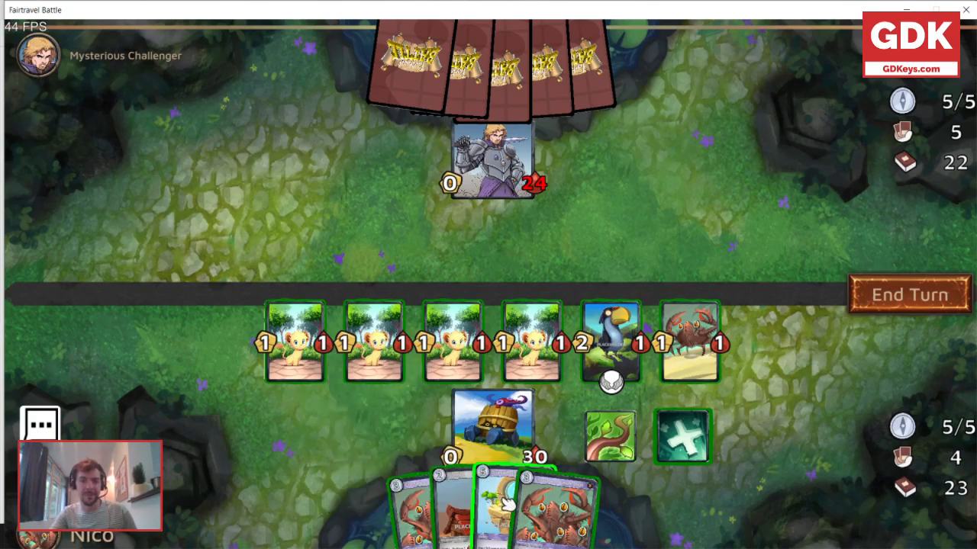
mouse_move(502, 502)
left_click_drag(503, 502, 508, 318)
Attack the opposing hero with all four Lion Cubs, the Crab and the toucan follower.
left_click_drag(298, 339, 530, 171)
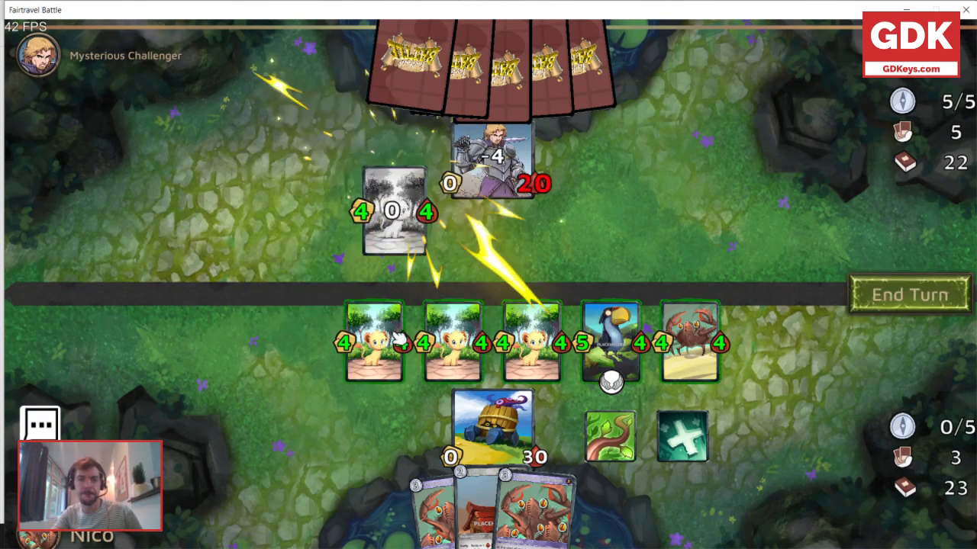
left_click_drag(380, 336, 507, 159)
left_click_drag(460, 341, 506, 183)
left_click_drag(530, 347, 519, 183)
left_click_drag(694, 358, 457, 175)
mouse_move(607, 365)
left_mouse_down()
mouse_move(595, 297)
mouse_move(501, 156)
left_mouse_up()
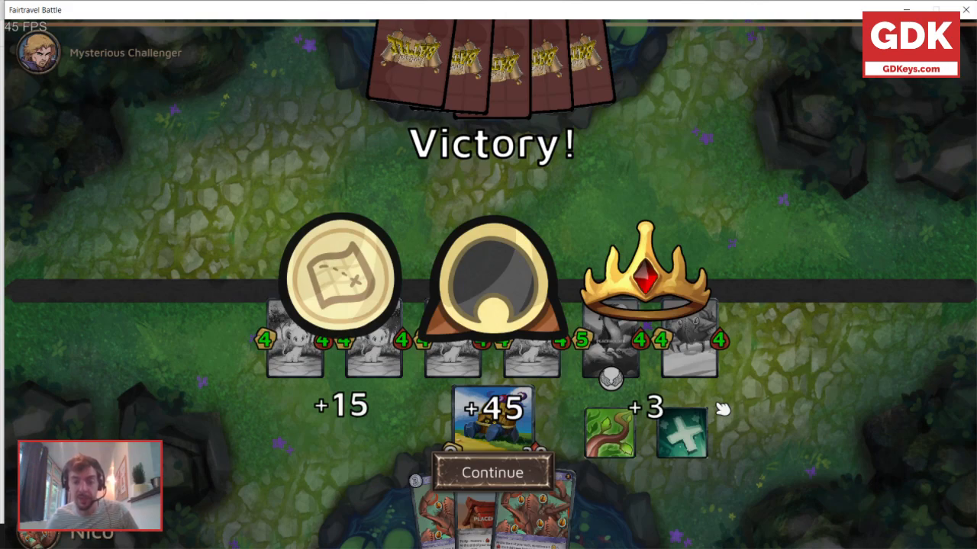
Leave the match result screen and close the Fairtravel Battle game.
left_click(519, 479)
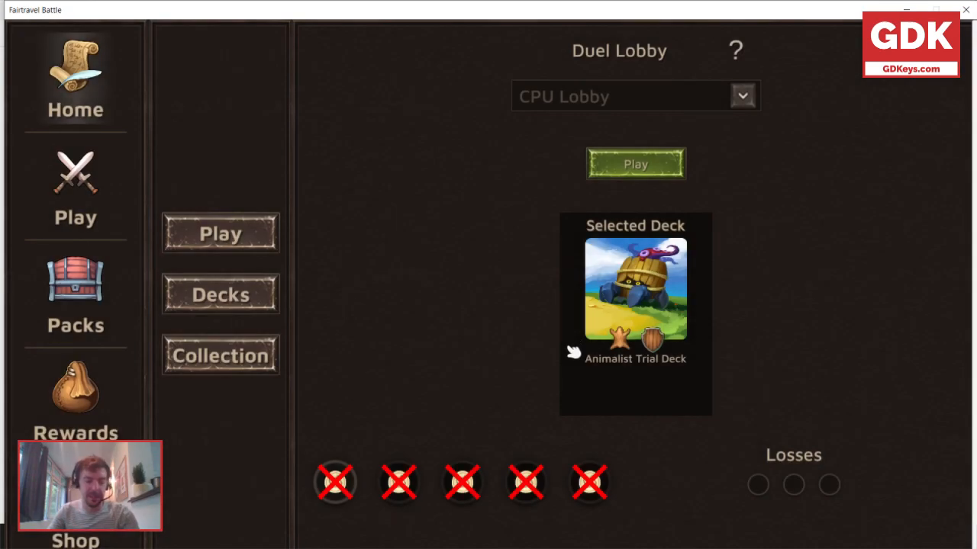
left_click(963, 9)
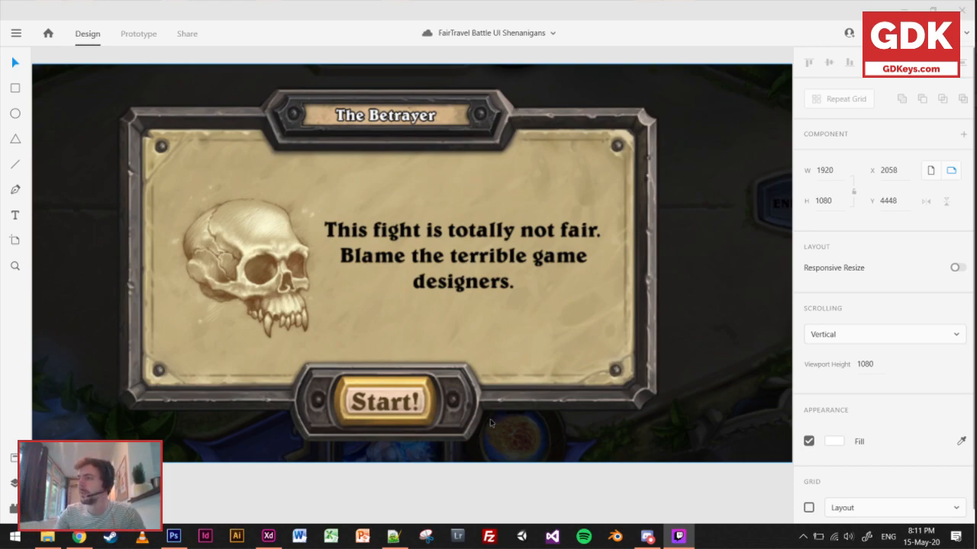
In Adobe XD, examine the reference images of The Betrayer dialog, the Warcraft card game board and the Hearthstone main menu.
scroll(354, 449, "down", 3)
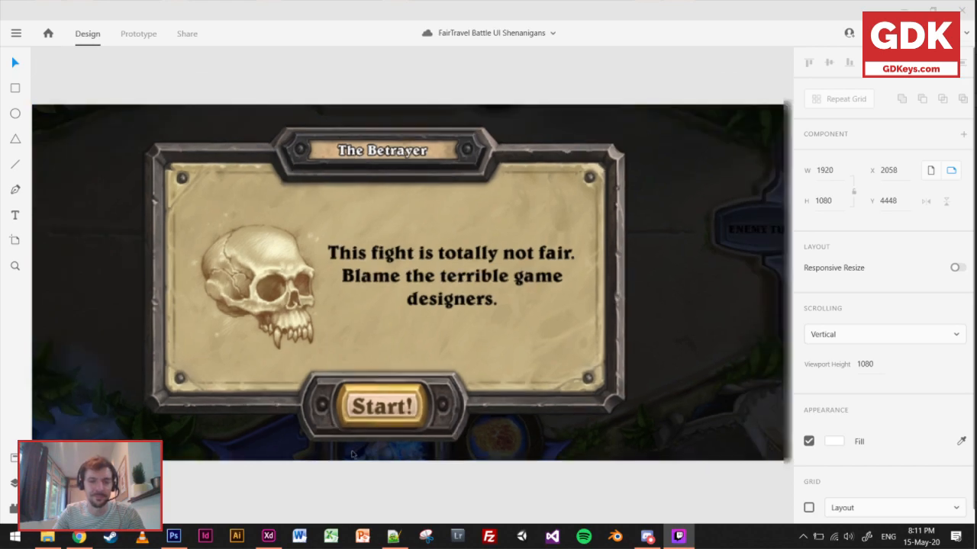
left_click_drag(348, 483, 537, 329)
left_click_drag(497, 475, 601, 244)
scroll(498, 356, "up", 4)
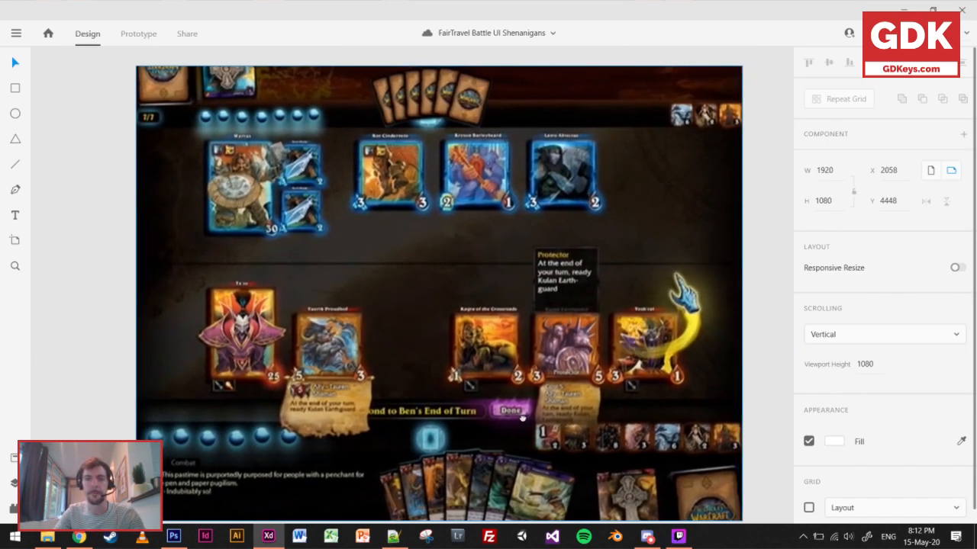
left_click_drag(522, 418, 513, 412)
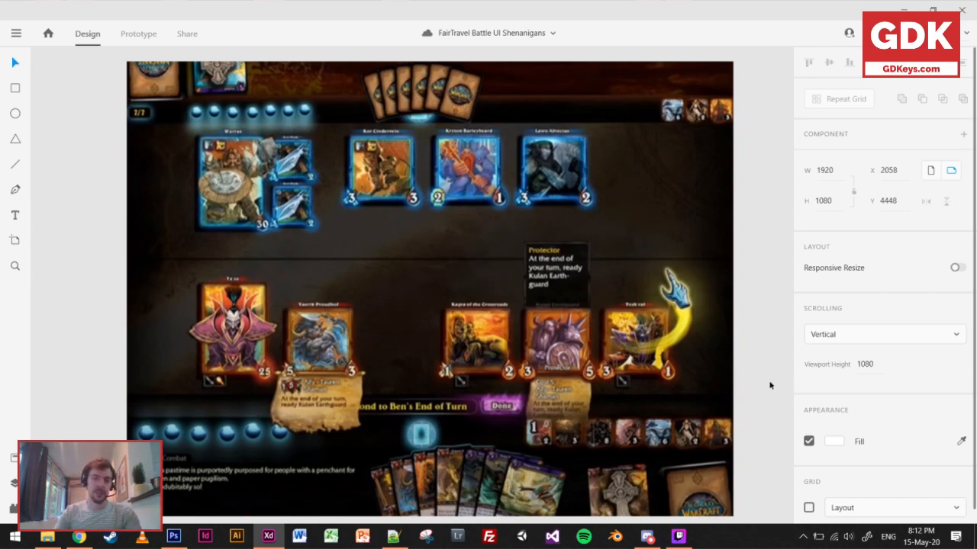
left_click_drag(548, 335, 238, 313)
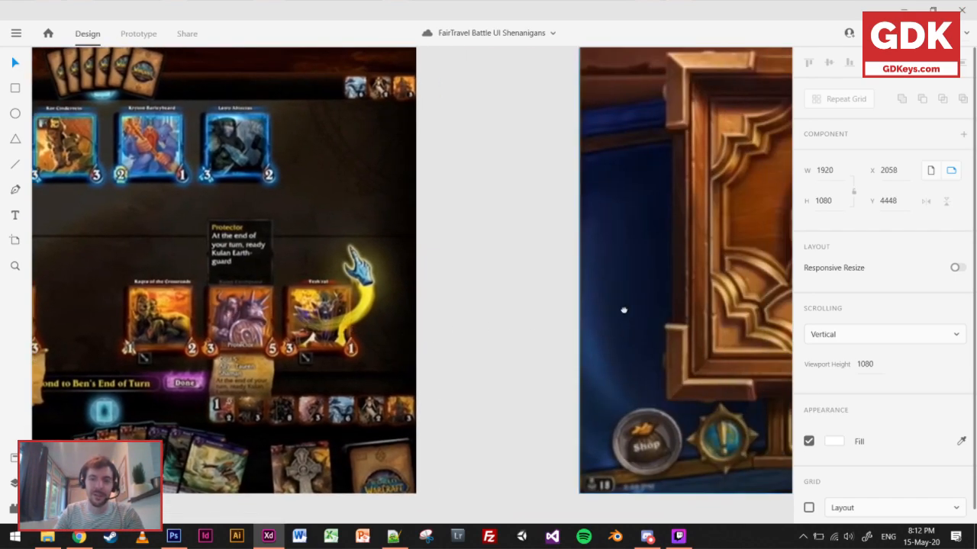
left_click_drag(639, 303, 200, 337)
left_click_drag(364, 321, 328, 315)
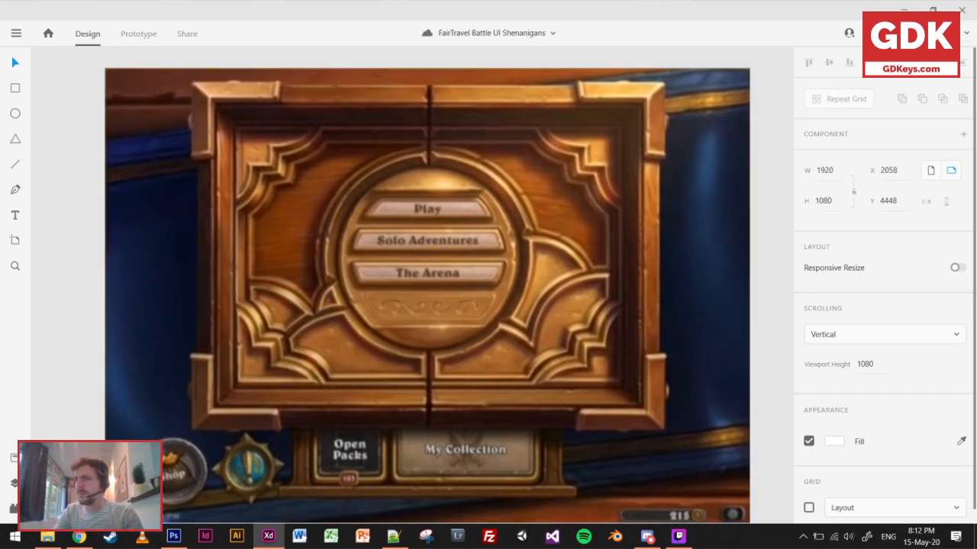
key("alt+Tab")
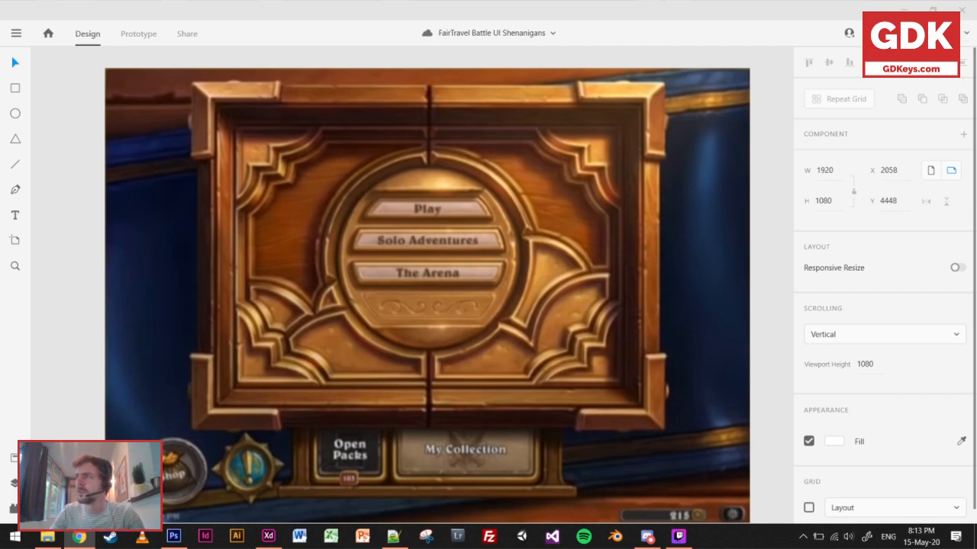
key("alt+Tab")
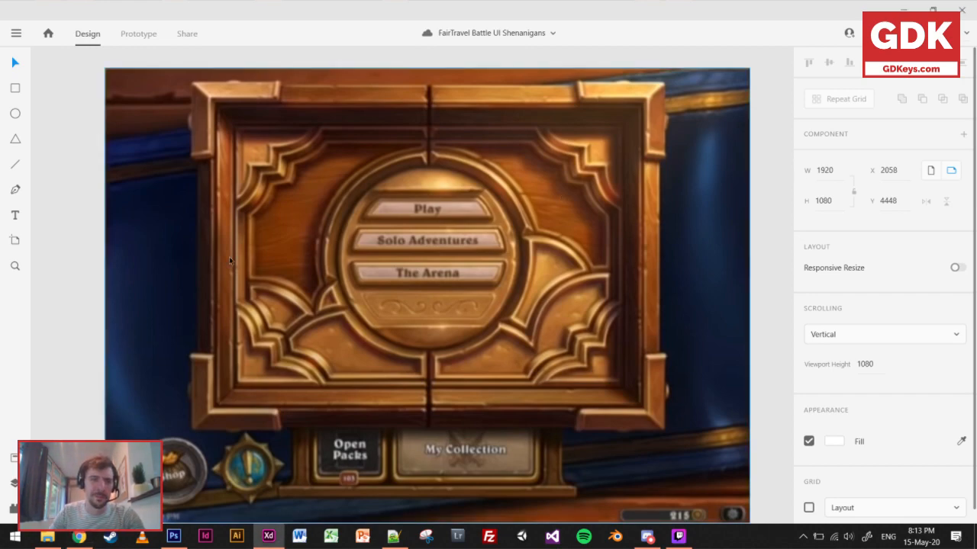
left_click_drag(69, 305, 67, 293)
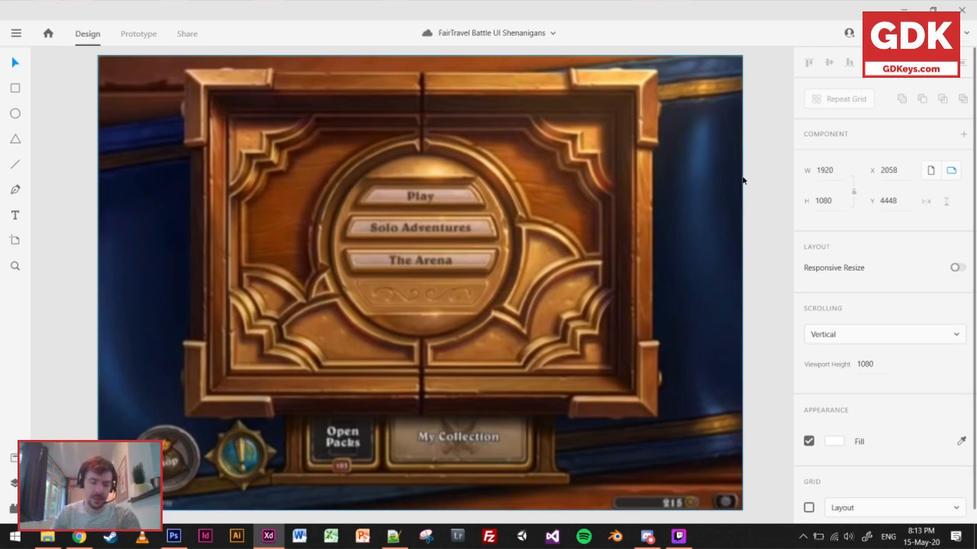
Examine the two HearthStone battle board screenshots up close, including heroes, minions, hand and turn control.
scroll(625, 296, "down", 3)
left_click_drag(645, 308, 228, 298)
scroll(485, 307, "down", 4)
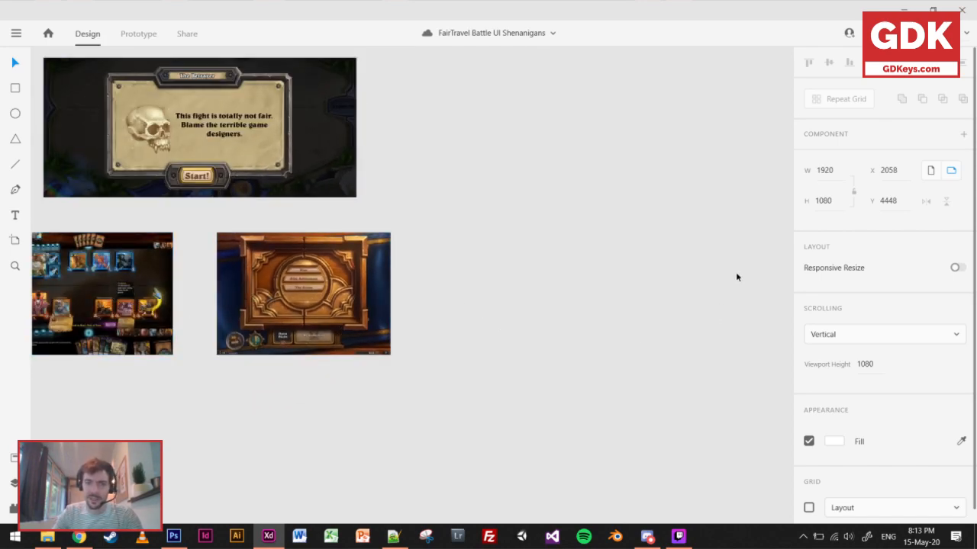
left_click_drag(659, 276, 229, 282)
left_click_drag(584, 279, 155, 424)
left_click_drag(315, 365, 357, 400)
scroll(326, 346, "up", 3)
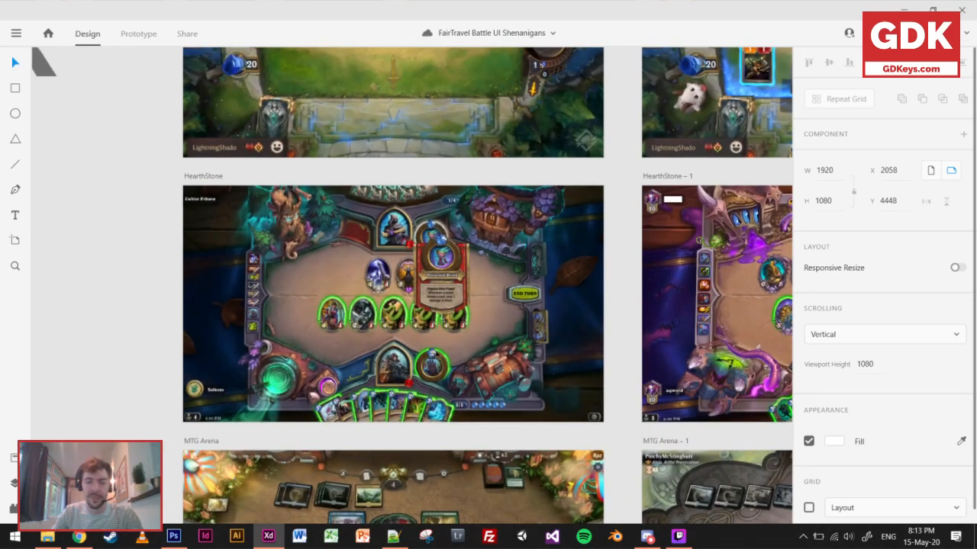
scroll(433, 353, "up", 1)
scroll(431, 353, "up", 1)
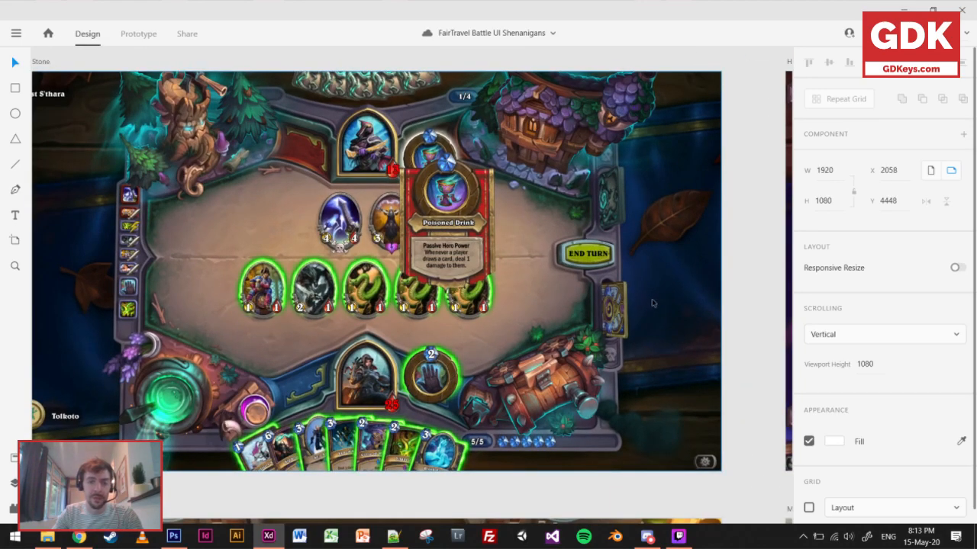
left_click_drag(668, 304, 246, 320)
left_click_drag(601, 302, 292, 315)
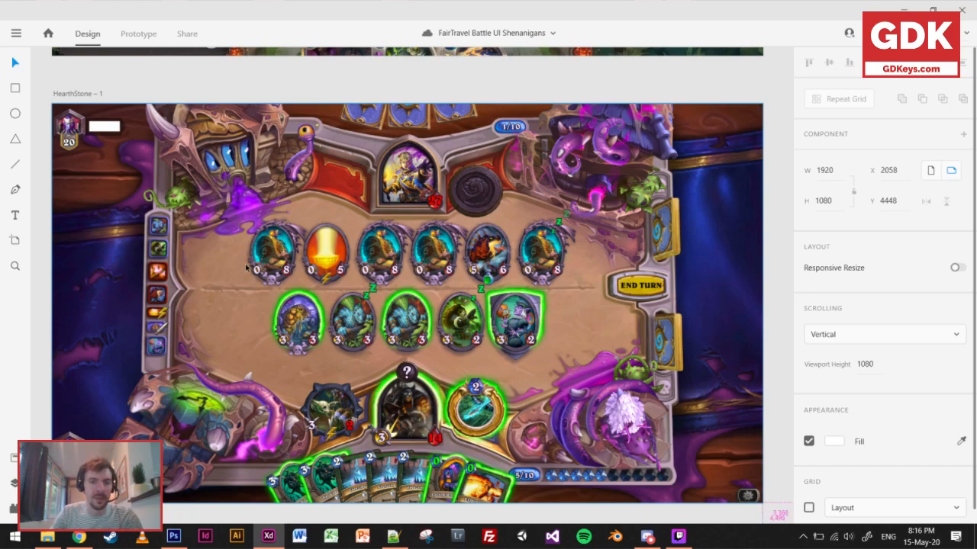
Compare the LoR, HS, MTG and FTB rows of battle screenshots side by side.
scroll(246, 266, "down", 3)
scroll(498, 235, "down", 1)
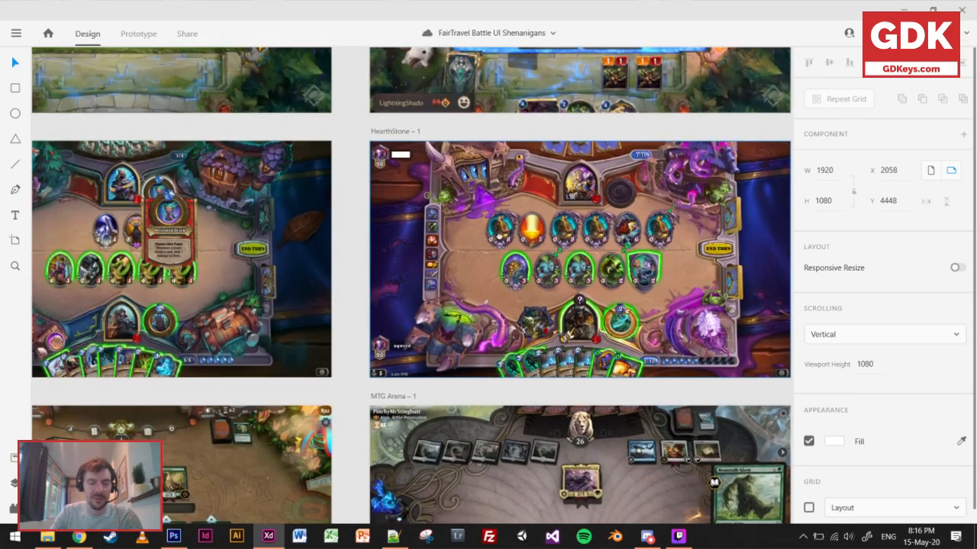
scroll(456, 260, "down", 3)
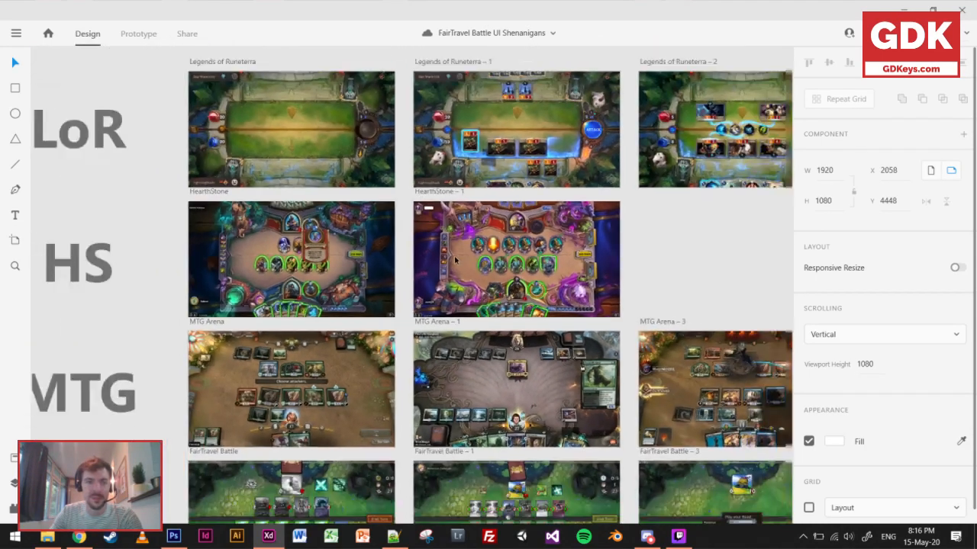
scroll(457, 260, "down", 2)
left_click_drag(482, 279, 428, 237)
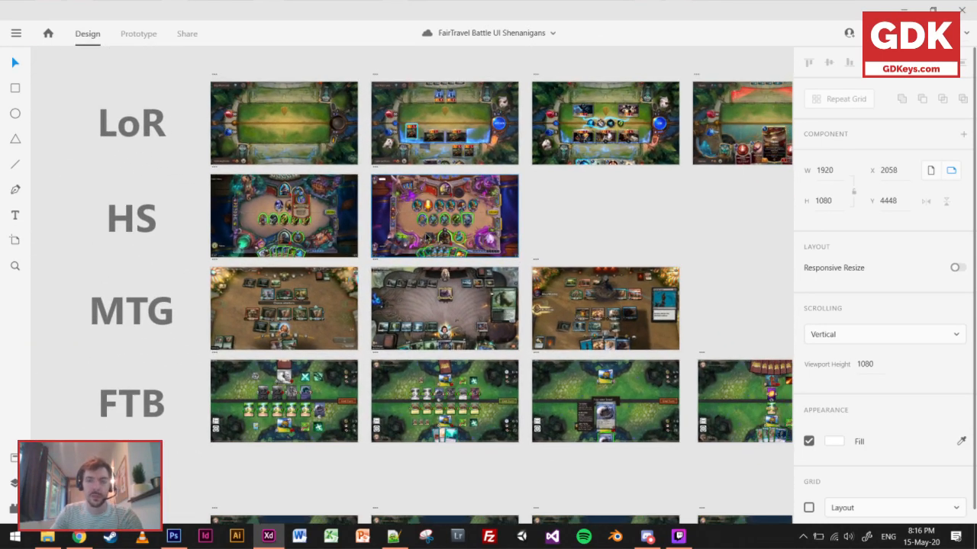
Switch to Photoshop and bring up the Untitled-2 Hearthstone screenshot enlarged, with the interface panels hidden.
key("alt")
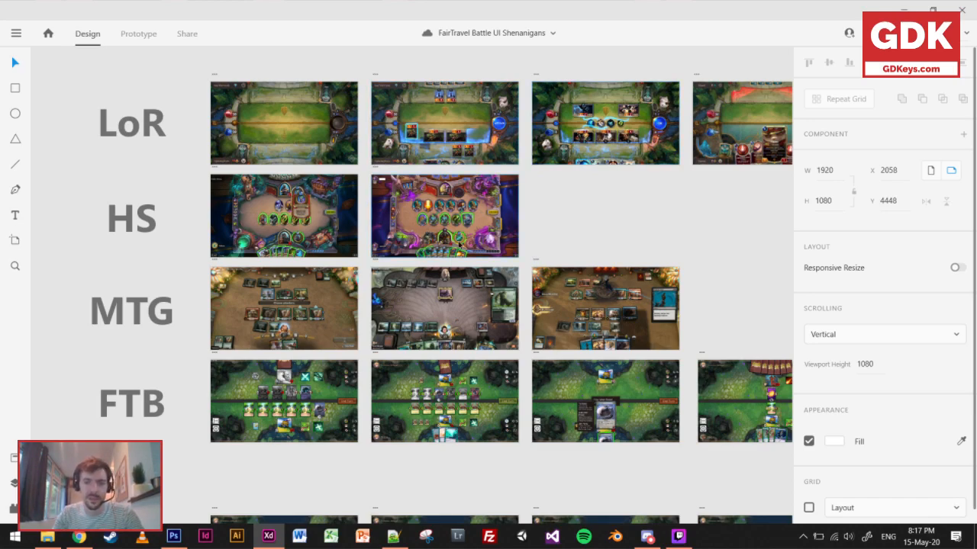
mouse_move(175, 544)
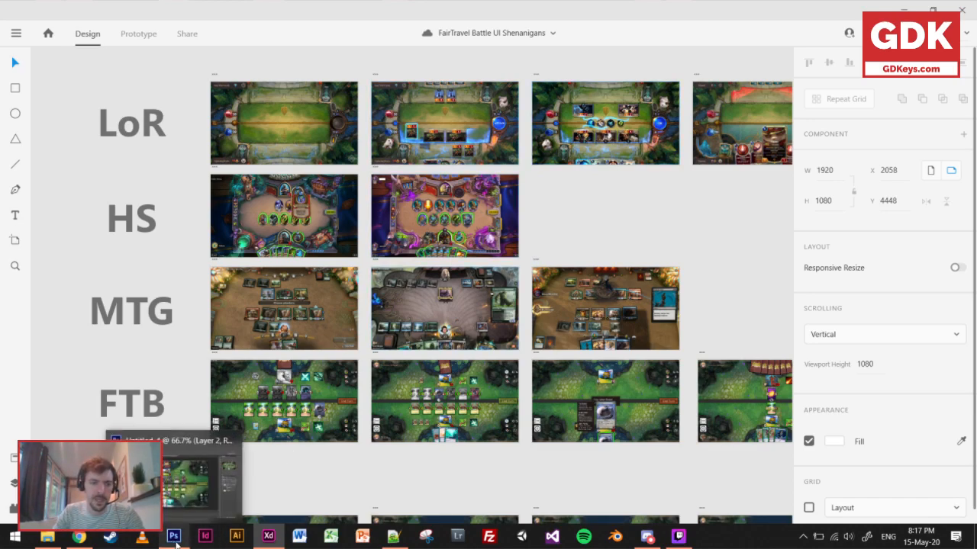
left_click(176, 542)
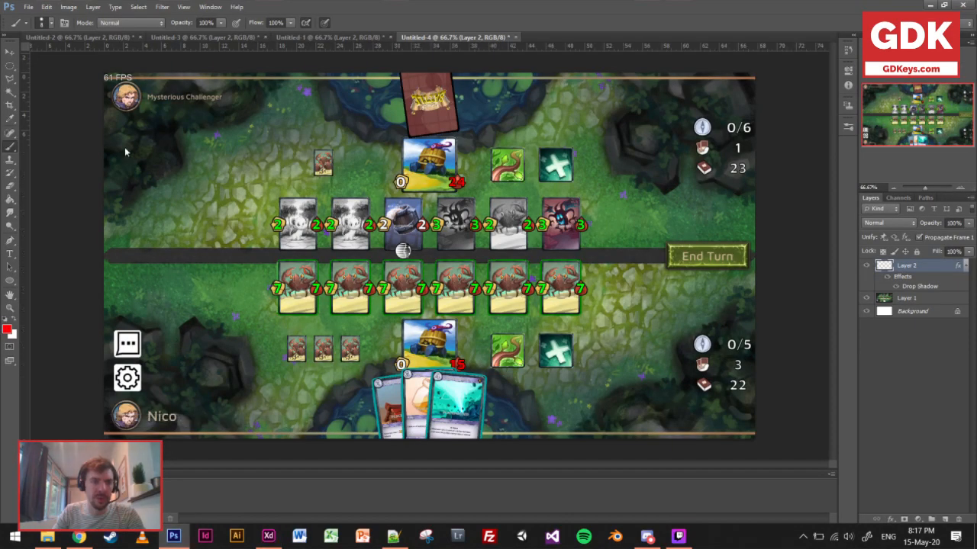
left_click(107, 36)
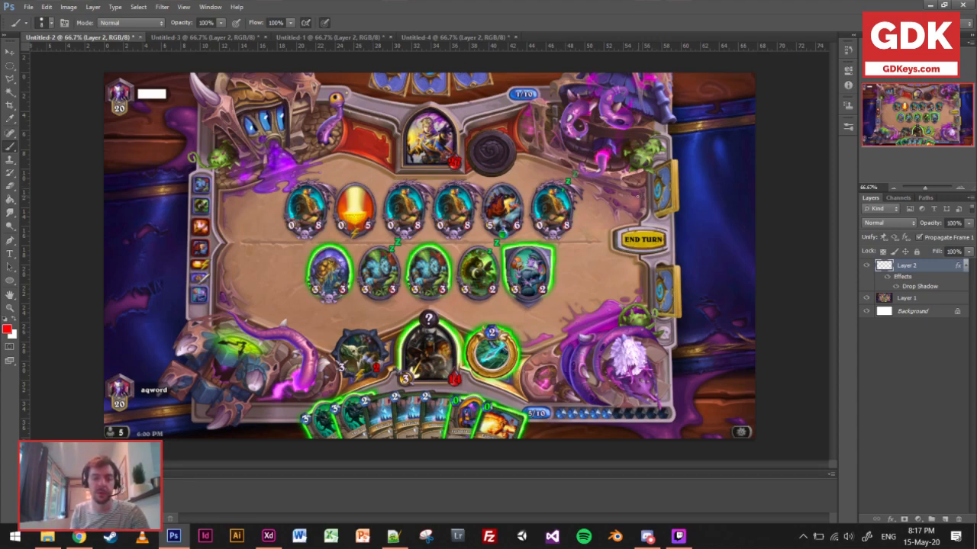
key("Tab")
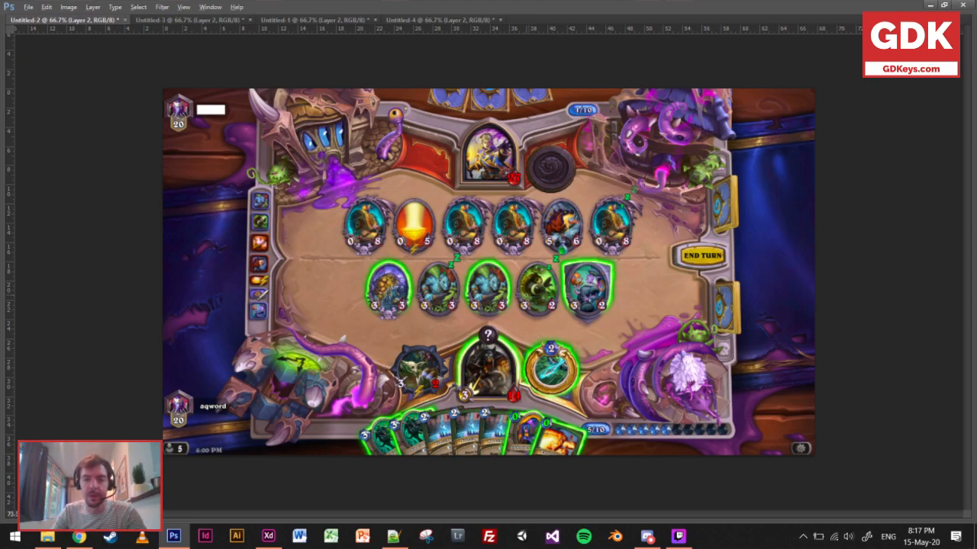
scroll(527, 291, "up", 1)
key("alt")
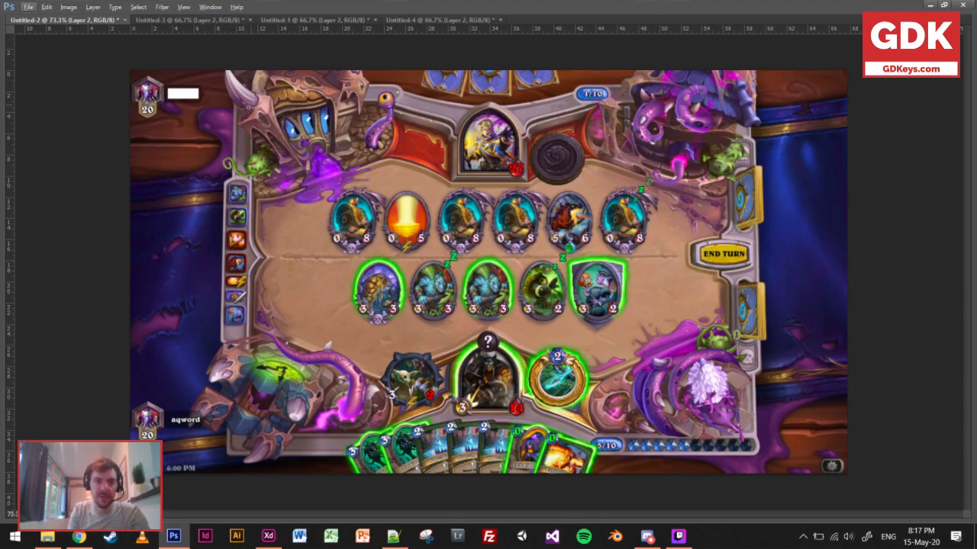
Scribble red brush strokes over the four decorative corners of the Hearthstone board.
mouse_move(241, 120)
left_mouse_down()
mouse_move(283, 91)
mouse_move(306, 113)
mouse_move(326, 107)
mouse_move(313, 148)
mouse_move(352, 150)
left_mouse_up()
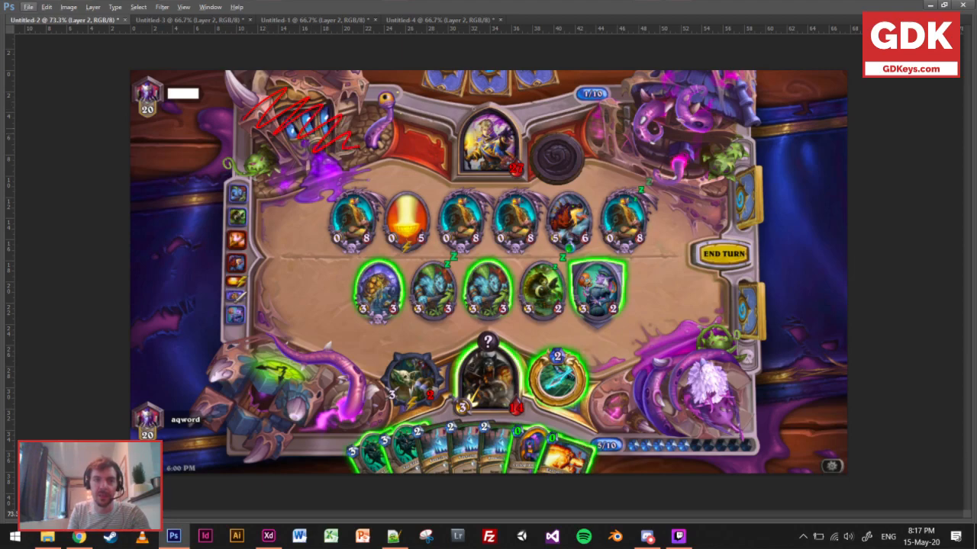
mouse_move(610, 122)
left_mouse_down()
mouse_move(671, 95)
mouse_move(629, 131)
mouse_move(714, 106)
mouse_move(691, 145)
mouse_move(725, 153)
left_mouse_up()
mouse_move(620, 407)
left_mouse_down()
mouse_move(677, 364)
mouse_move(720, 374)
mouse_move(741, 412)
left_mouse_up()
mouse_move(216, 365)
left_mouse_down()
mouse_move(244, 385)
mouse_move(260, 426)
mouse_move(357, 405)
mouse_move(366, 422)
left_mouse_up()
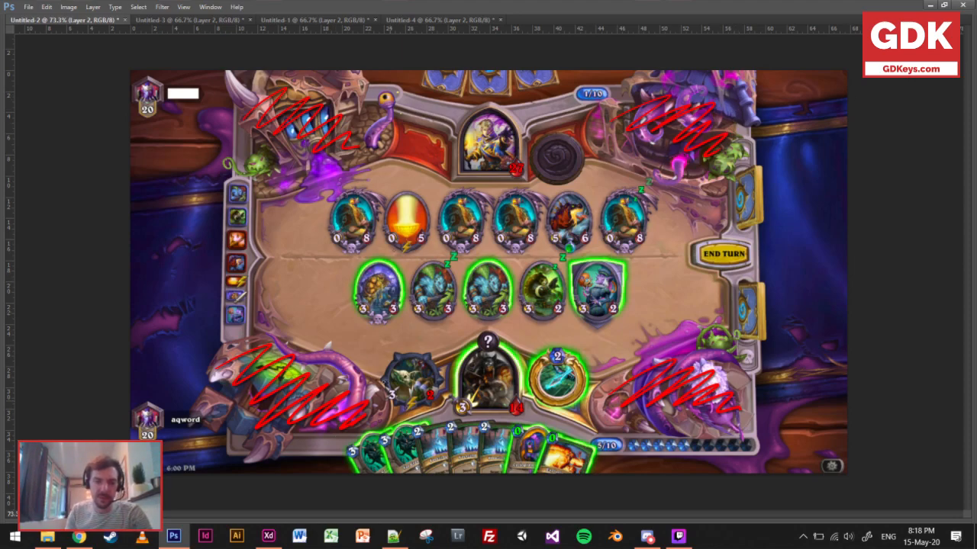
Outline the player's hero area in red and circle the hero's health and the hero power's cost.
left_click_drag(365, 367, 390, 419)
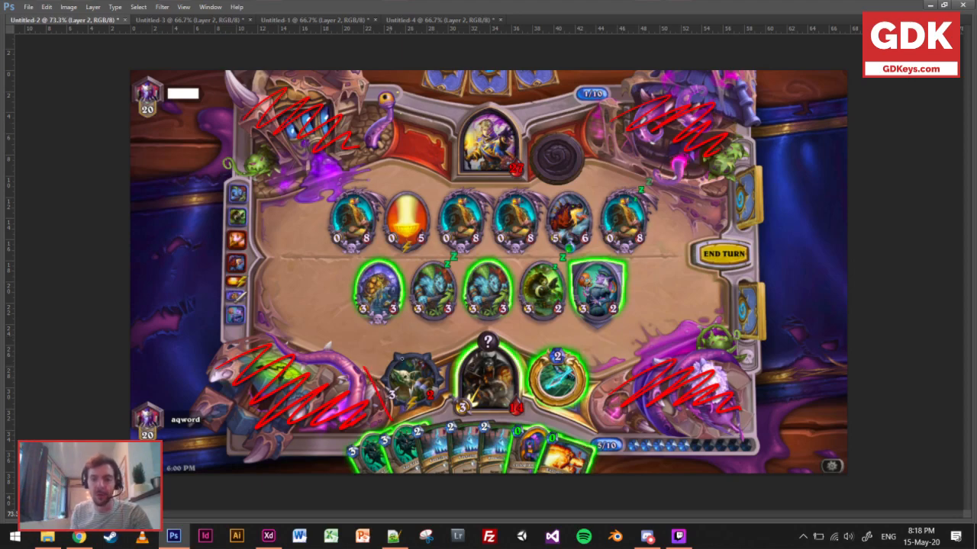
mouse_move(365, 368)
left_mouse_down()
mouse_move(465, 334)
mouse_move(608, 358)
left_mouse_up()
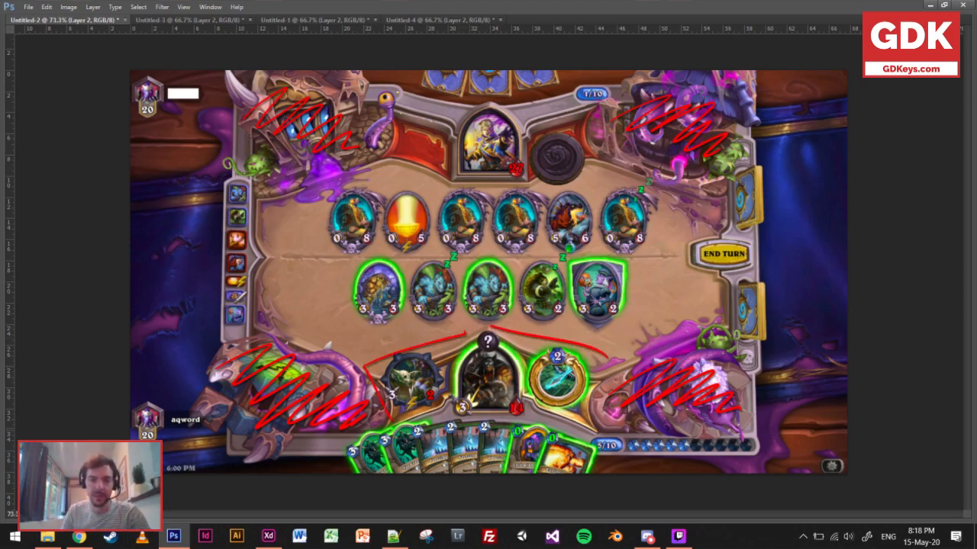
left_click_drag(391, 421, 577, 436)
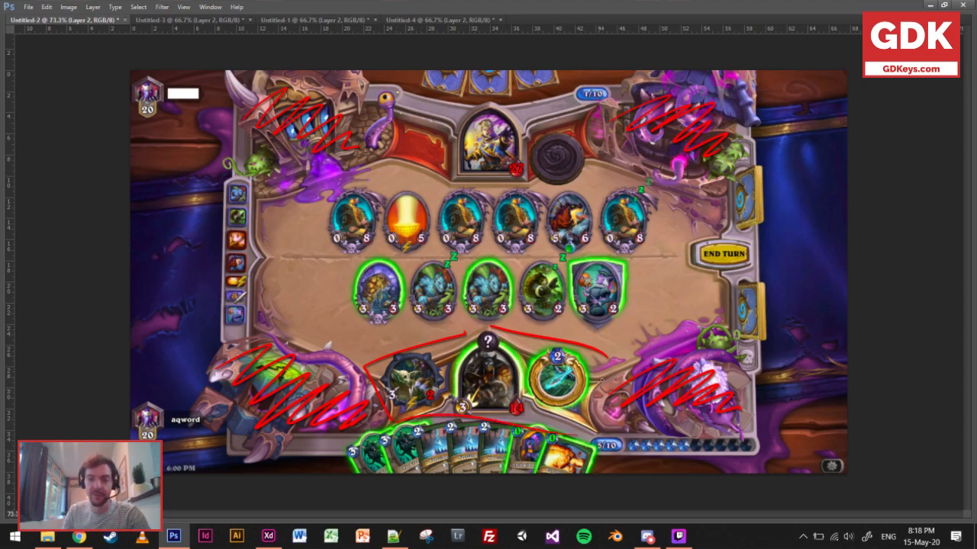
left_click_drag(608, 358, 580, 424)
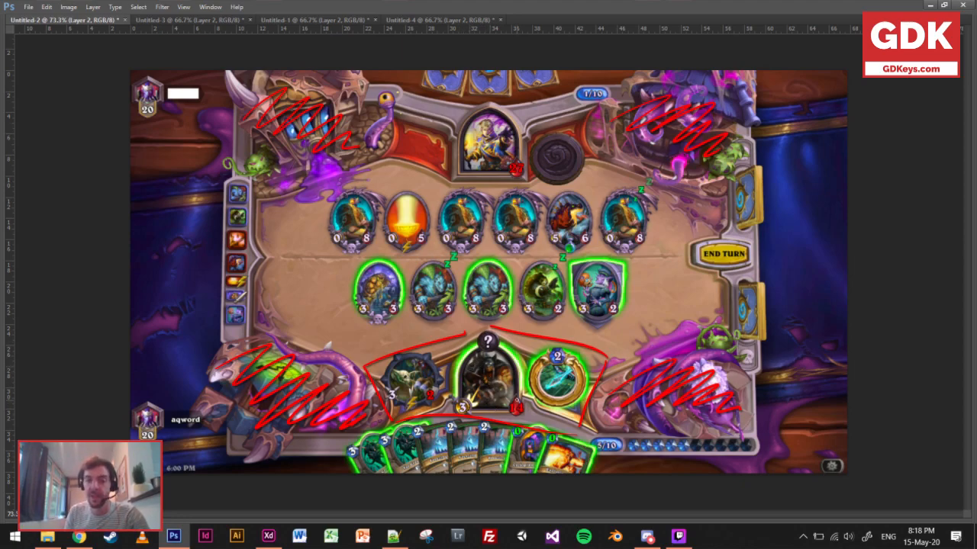
mouse_move(521, 394)
left_mouse_down()
mouse_move(500, 404)
mouse_move(524, 395)
left_mouse_up()
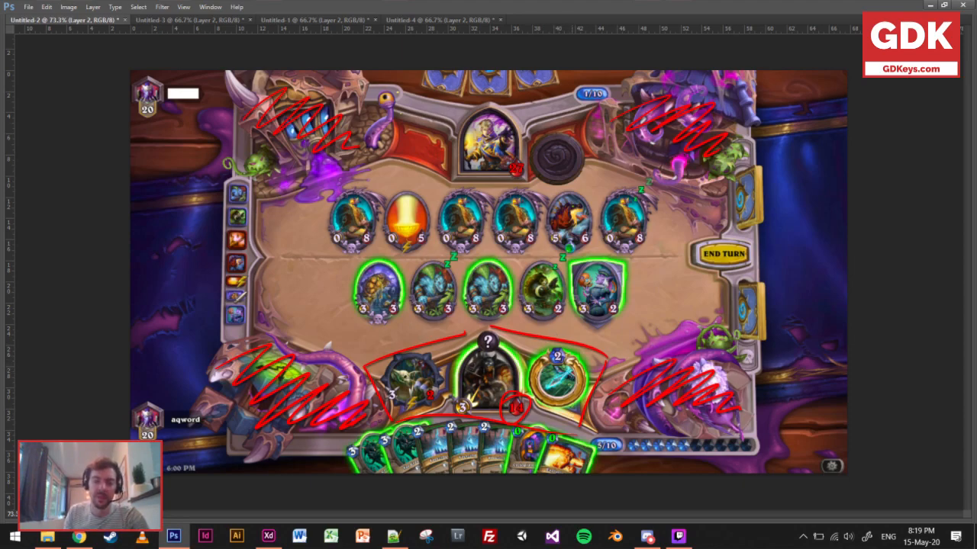
mouse_move(566, 349)
left_mouse_down()
mouse_move(546, 366)
mouse_move(556, 345)
left_mouse_up()
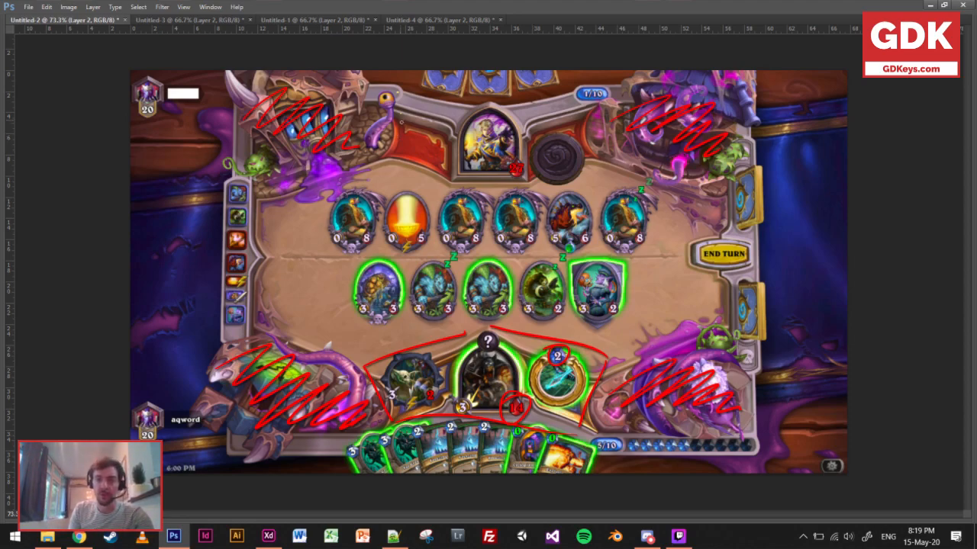
Outline the opponent's hero area at the far side of the Hearthstone board in red.
mouse_move(402, 109)
left_mouse_down()
mouse_move(394, 176)
mouse_move(389, 164)
mouse_move(440, 195)
mouse_move(431, 182)
mouse_move(579, 185)
left_mouse_up()
mouse_move(412, 107)
left_mouse_down()
mouse_move(538, 104)
mouse_move(581, 151)
mouse_move(577, 186)
left_mouse_up()
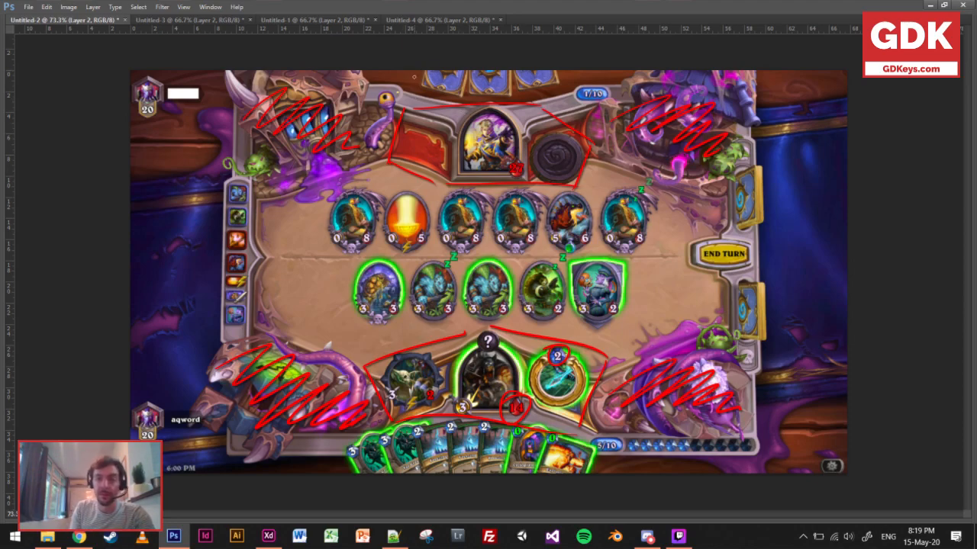
Outline the opponent's hand of cards and the player's hand of cards on the Hearthstone board in red.
left_click_drag(419, 73, 415, 87)
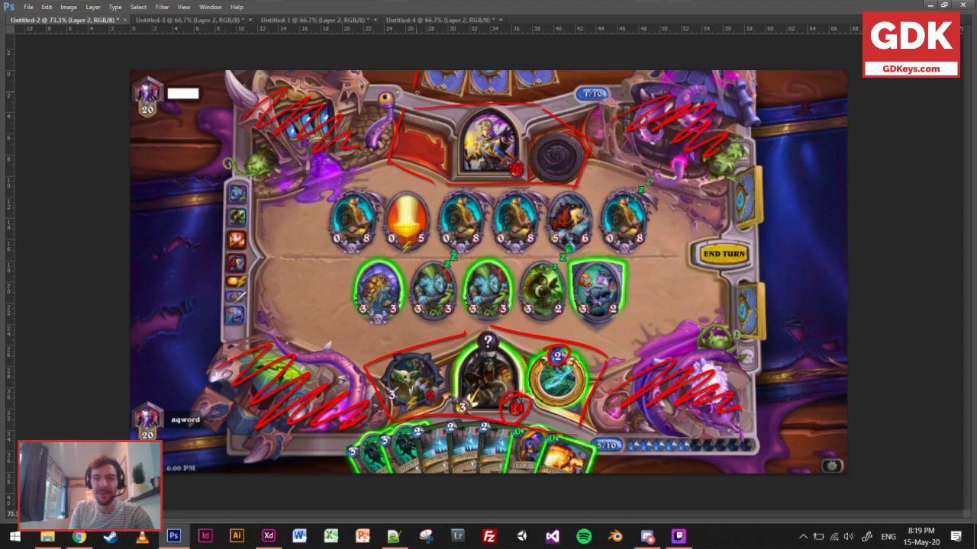
mouse_move(418, 93)
left_mouse_down()
mouse_move(551, 89)
mouse_move(541, 87)
mouse_move(562, 74)
left_mouse_up()
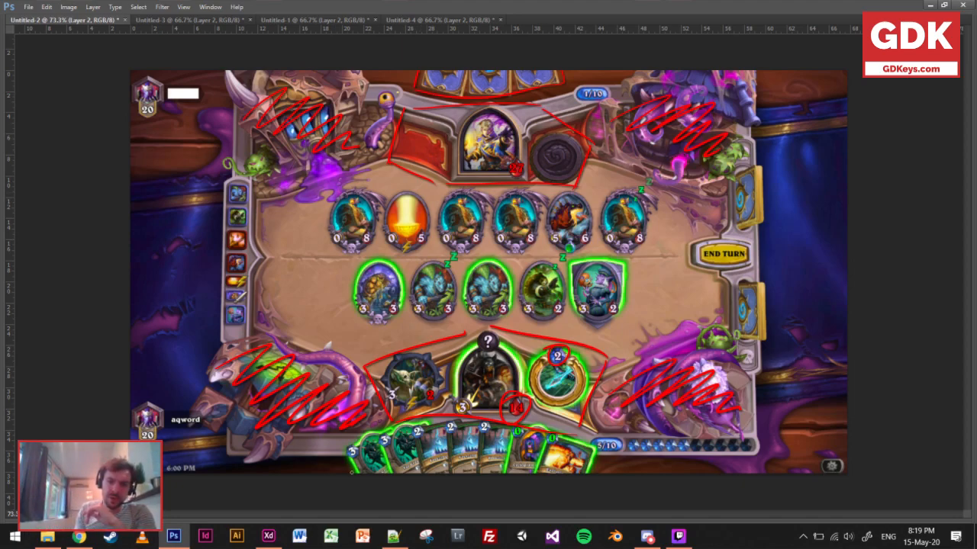
mouse_move(347, 473)
left_mouse_down()
mouse_move(338, 449)
mouse_move(446, 418)
left_mouse_up()
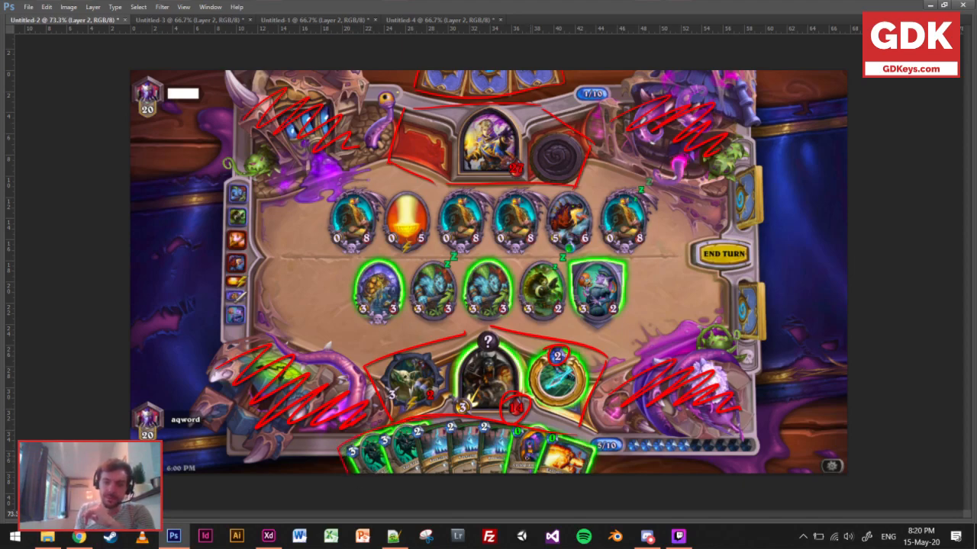
left_click_drag(592, 431, 611, 462)
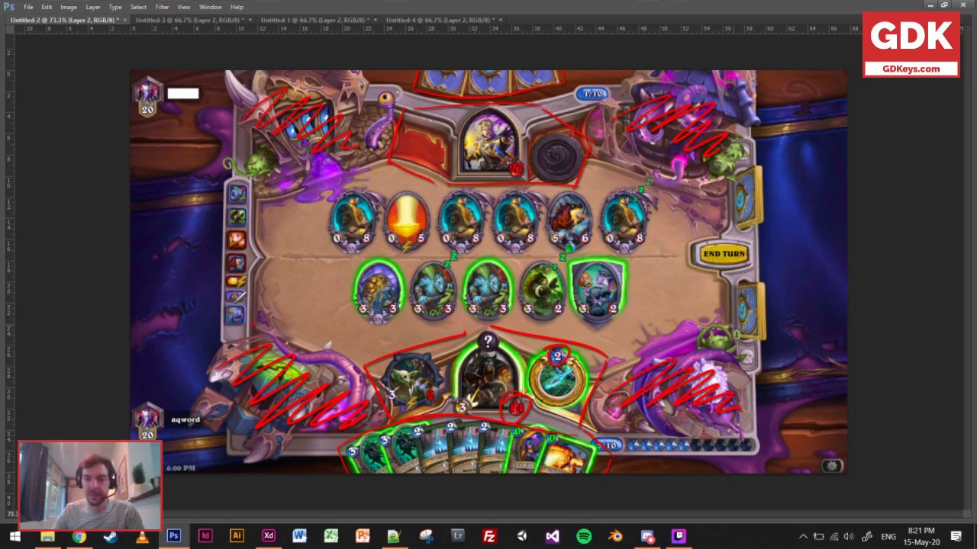
Frame both minion rows with straight red lines and closed ends, and box the card decks around the End Turn button.
left_click(730, 326, "shift")
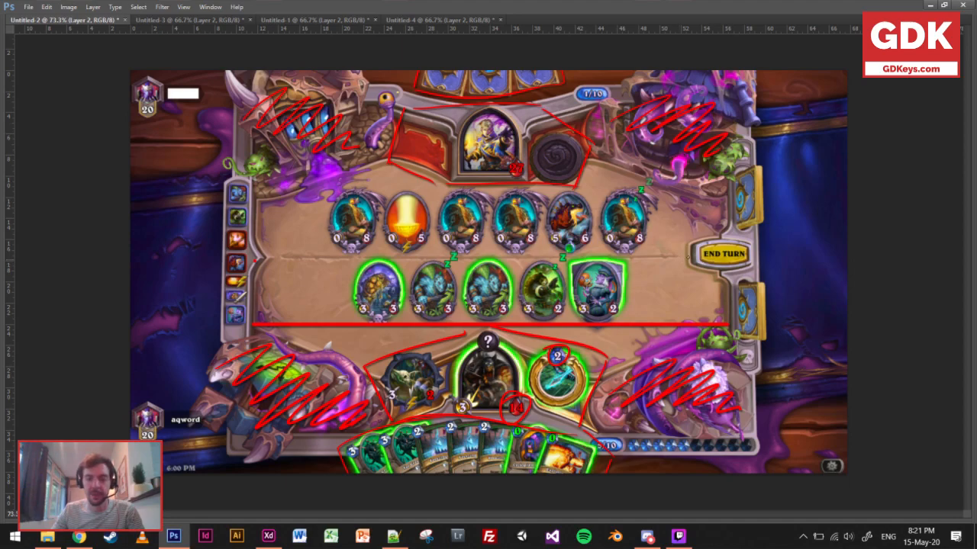
left_click(255, 260, "shift")
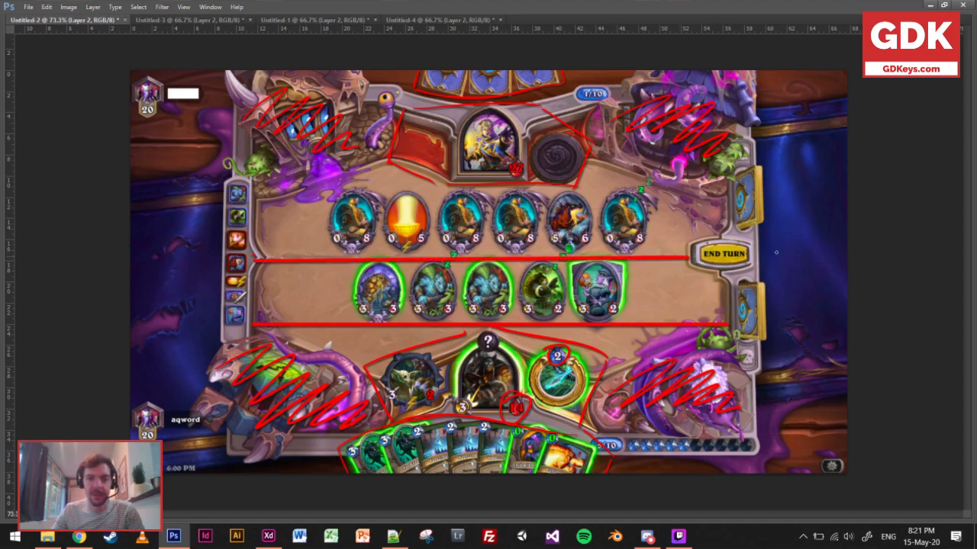
left_click(685, 254, "shift")
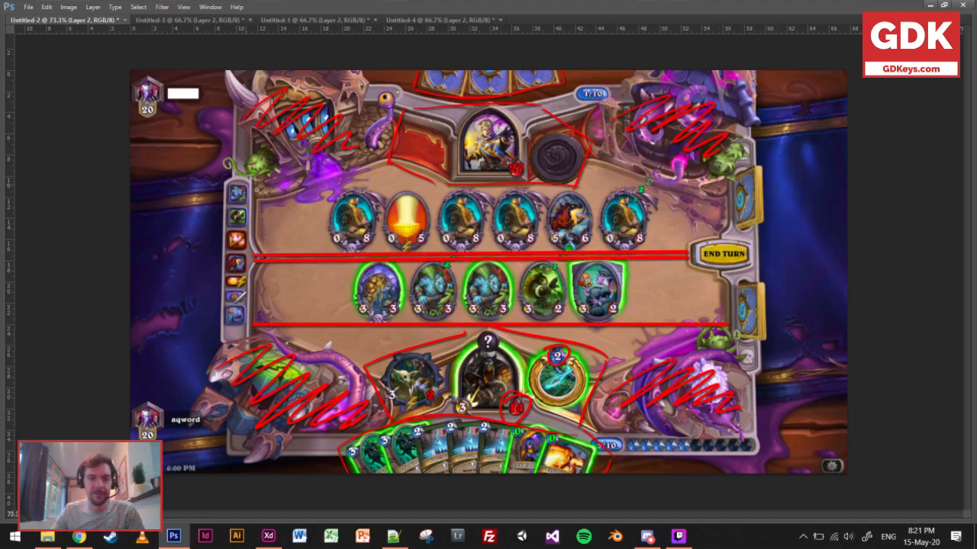
left_click(695, 189, "shift")
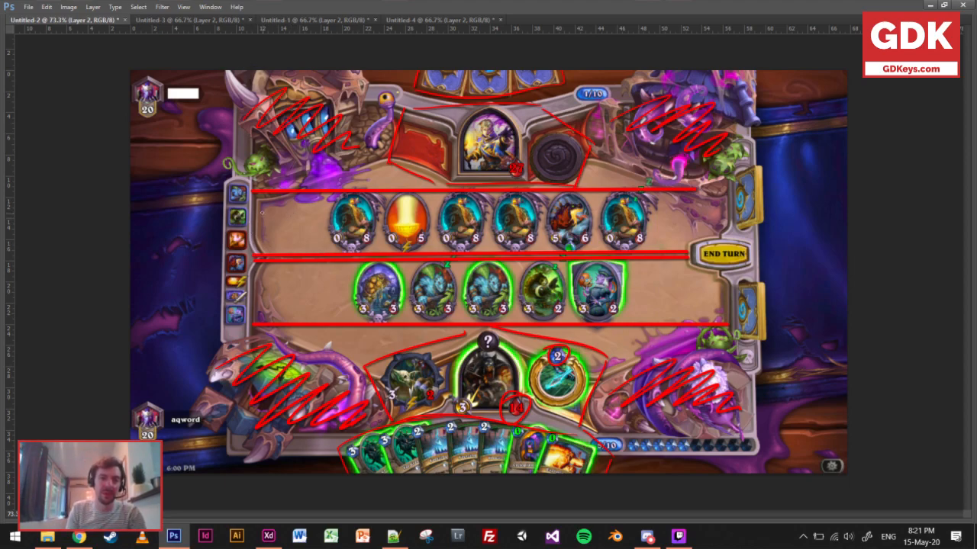
mouse_move(257, 201)
left_mouse_down()
mouse_move(271, 257)
mouse_move(258, 210)
mouse_move(289, 266)
mouse_move(261, 305)
mouse_move(282, 255)
mouse_move(257, 305)
left_mouse_up()
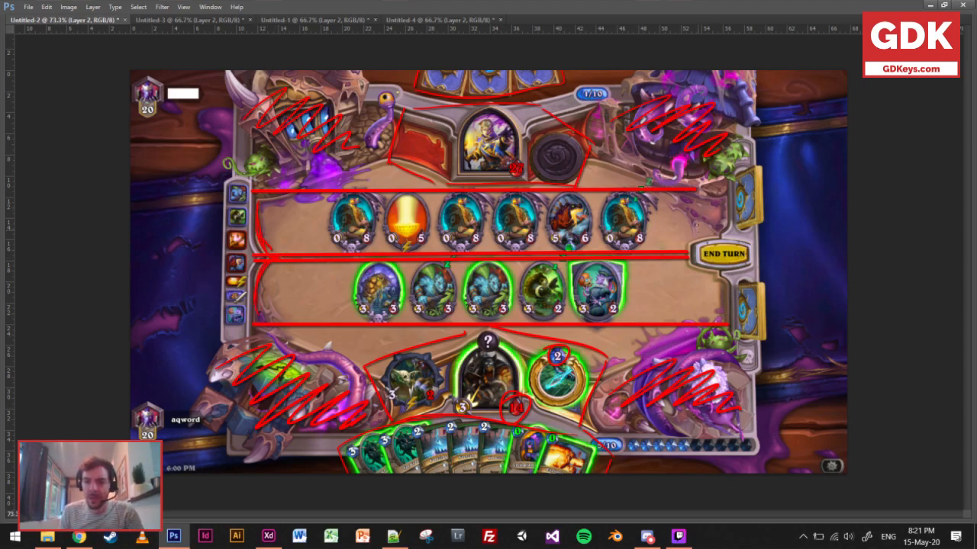
mouse_move(687, 261)
left_mouse_down()
mouse_move(722, 336)
mouse_move(691, 242)
mouse_move(734, 171)
mouse_move(778, 162)
mouse_move(772, 312)
mouse_move(723, 343)
left_mouse_up()
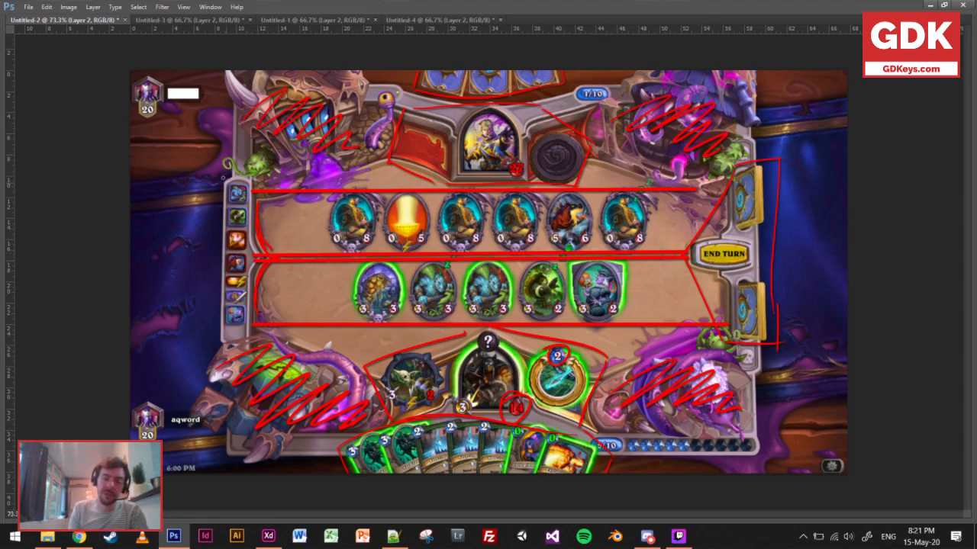
Write HISTORY in red above the history bar and draw a red arrow to the end of the mana crystals.
mouse_move(196, 193)
left_mouse_down()
mouse_move(229, 163)
mouse_move(249, 160)
left_mouse_up()
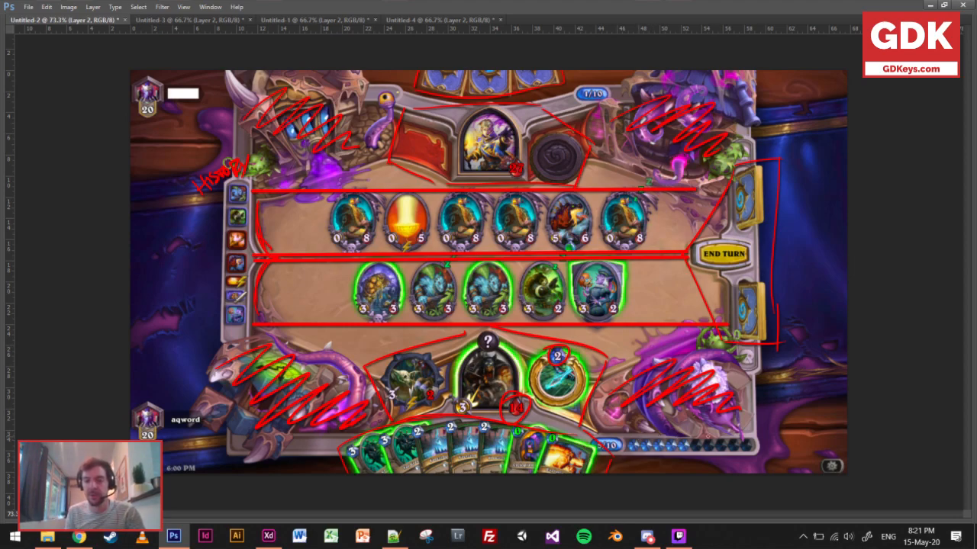
mouse_move(786, 404)
left_mouse_down()
mouse_move(761, 444)
mouse_move(771, 432)
left_mouse_up()
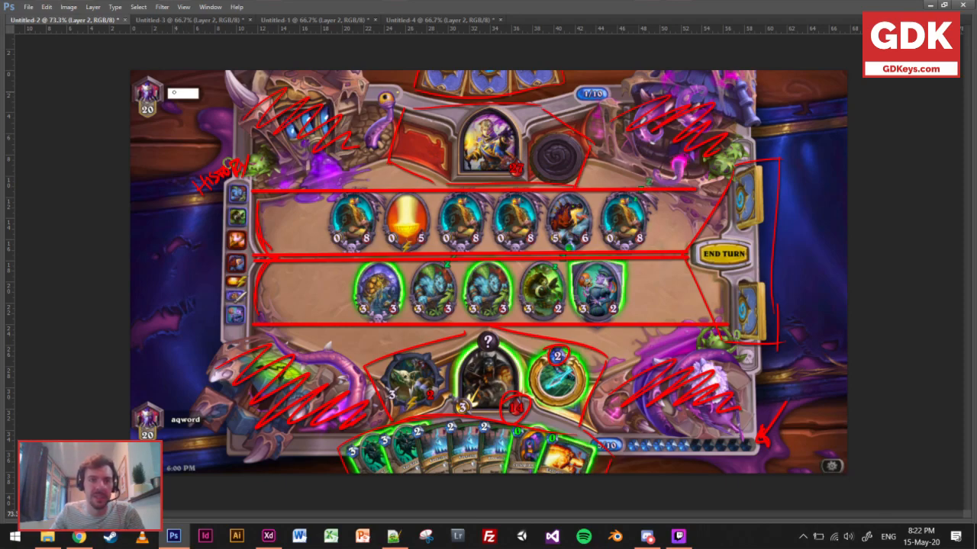
Draw a straight red timeline arrow across the far side of the board, labelled PAST at its start and FUTURE at its head.
left_click(813, 102, "shift")
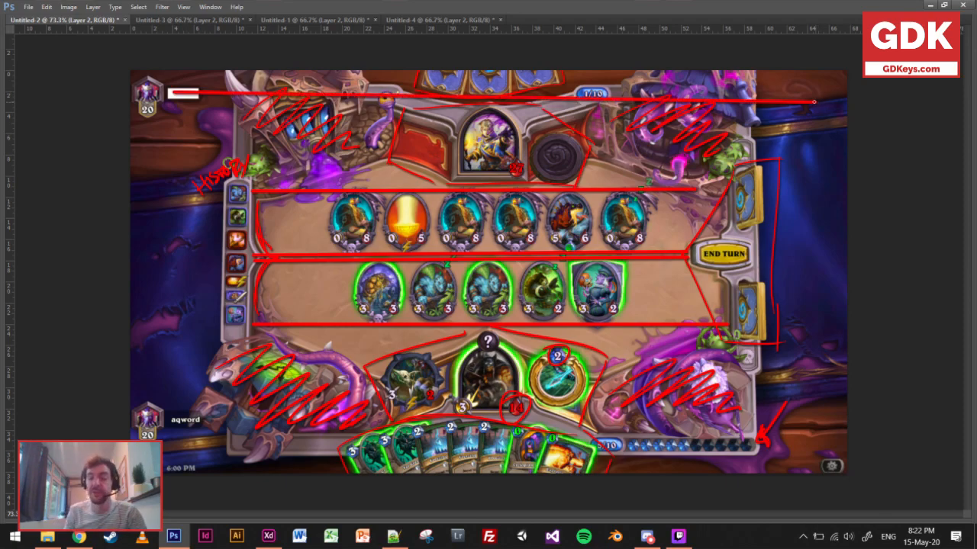
mouse_move(807, 84)
left_mouse_down()
mouse_move(822, 106)
mouse_move(801, 127)
mouse_move(813, 105)
left_mouse_up()
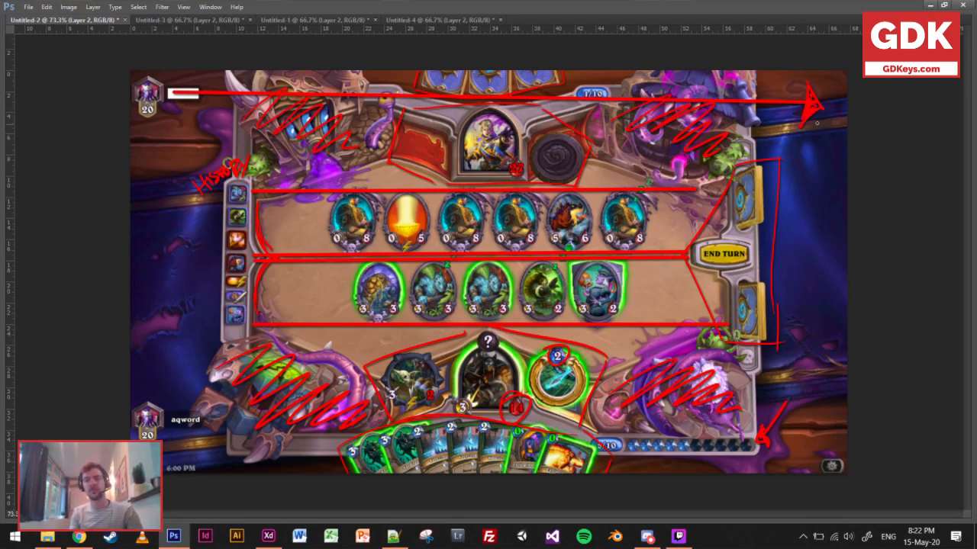
left_click_drag(155, 127, 160, 155)
mouse_move(143, 138)
left_mouse_down()
mouse_move(182, 148)
mouse_move(176, 135)
left_mouse_up()
mouse_move(182, 116)
left_mouse_down()
mouse_move(188, 143)
mouse_move(200, 111)
left_mouse_up()
mouse_move(778, 130)
left_mouse_down()
mouse_move(794, 151)
mouse_move(808, 129)
mouse_move(796, 135)
mouse_move(845, 117)
left_mouse_up()
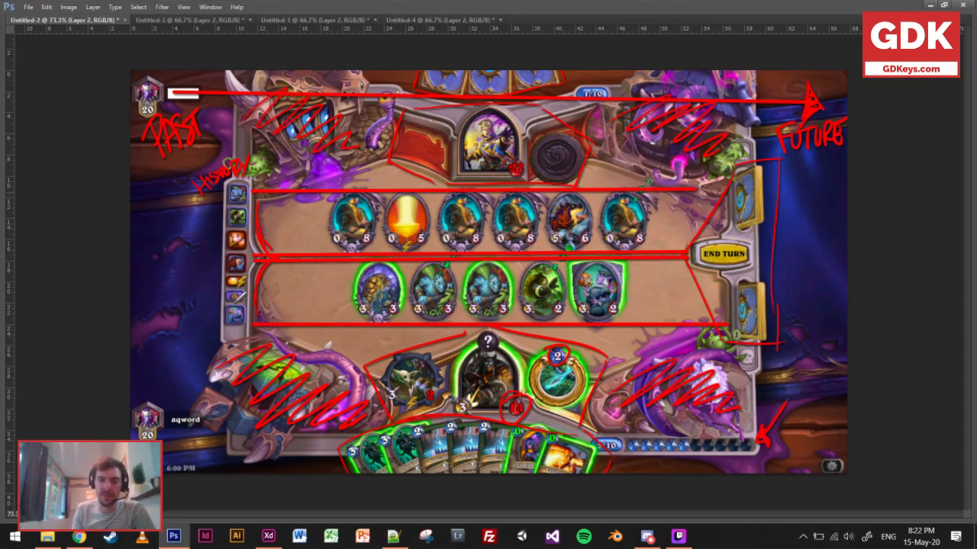
Underline the HISTORY label, point a red arrow at the filled mana crystals, and draw a line beneath the End Turn button.
left_click_drag(191, 213, 229, 188)
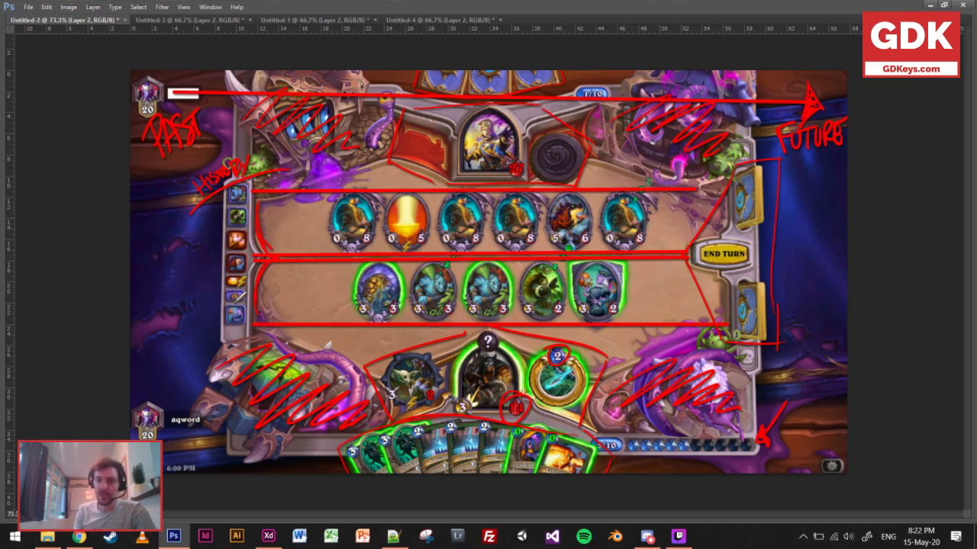
left_click_drag(644, 369, 650, 433)
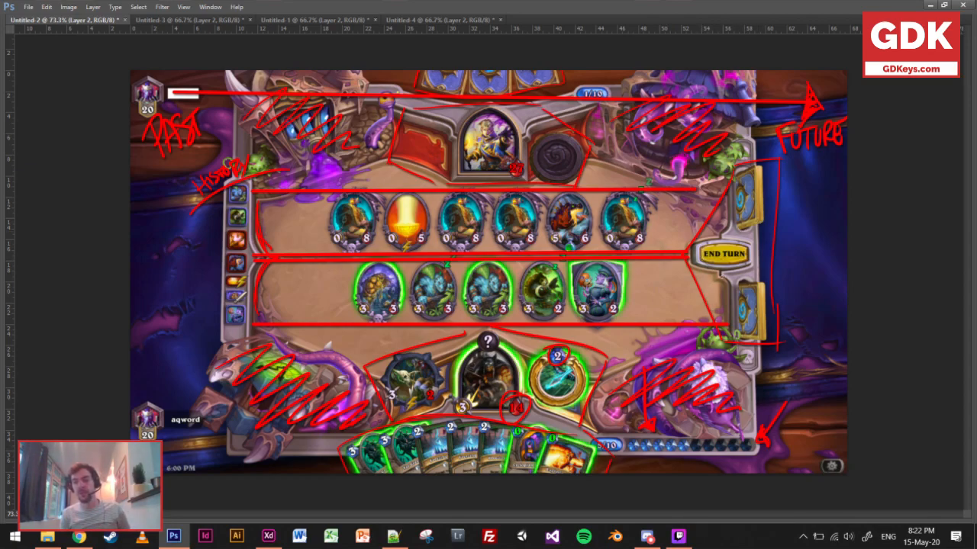
left_click_drag(703, 270, 772, 267)
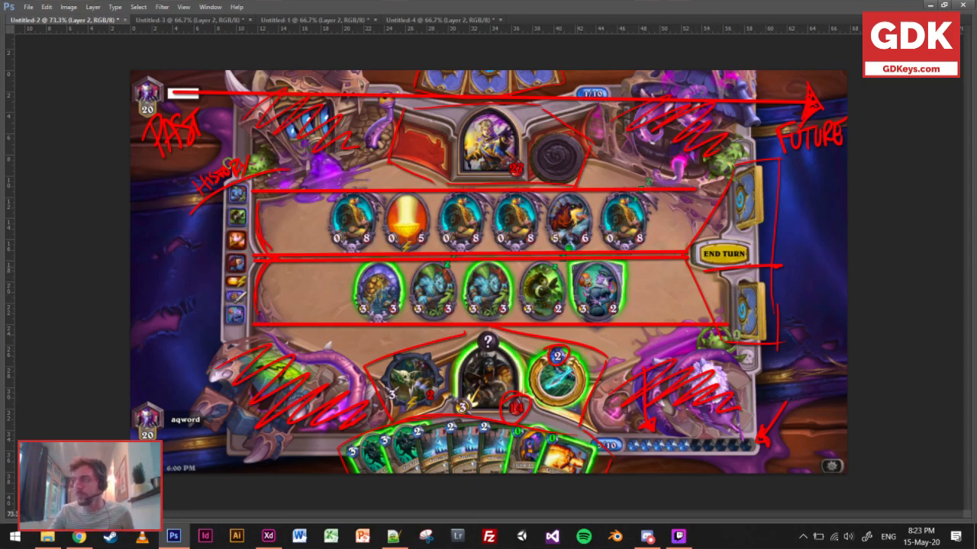
Bring up the Untitled-3 screenshot and point red arrows at the player's 4/4 card and the opponent's stacked 3/3 cards.
left_click(190, 21)
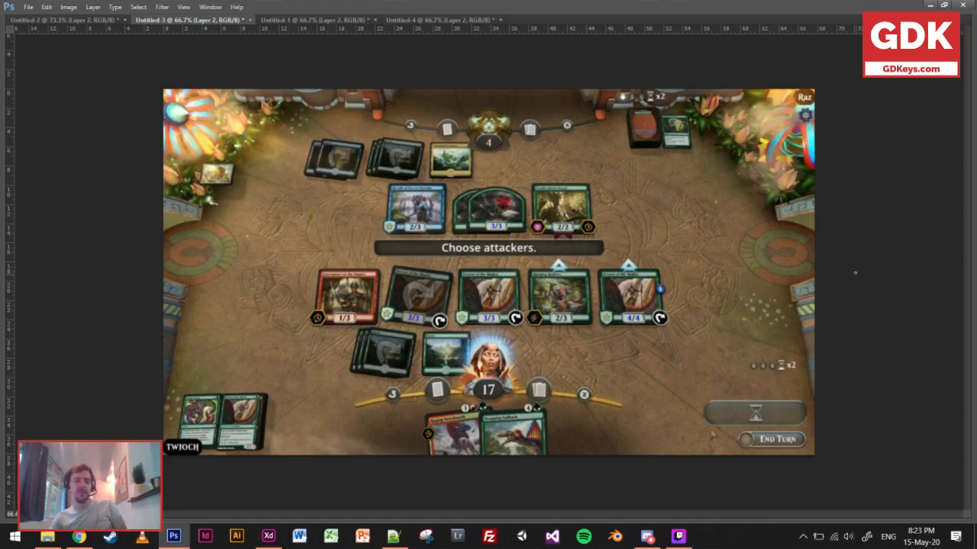
left_click(67, 19)
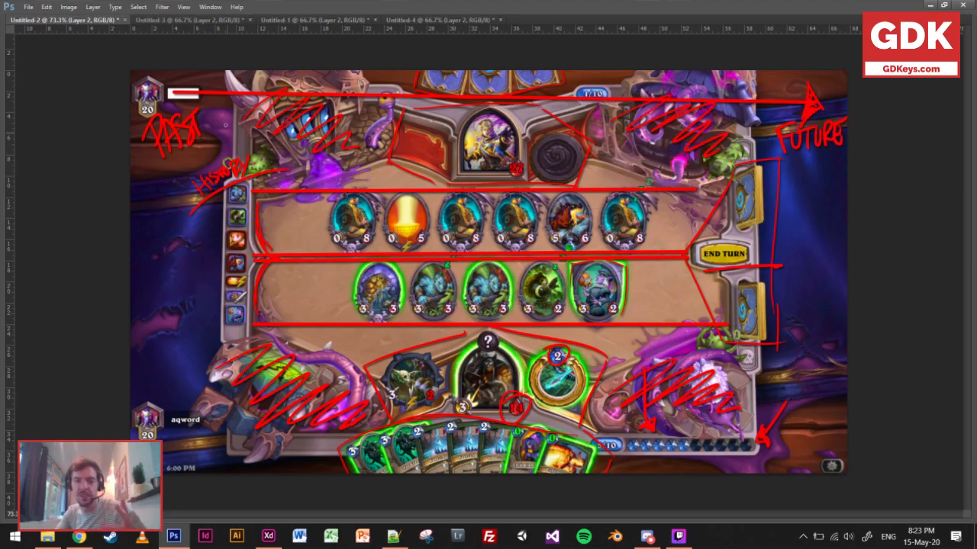
left_click(194, 20)
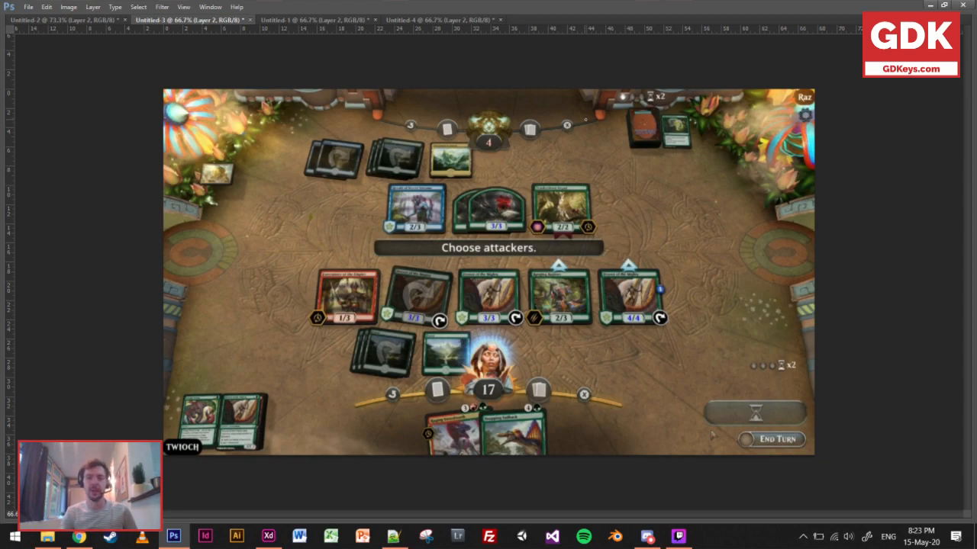
mouse_move(644, 336)
left_mouse_down()
mouse_move(662, 357)
mouse_move(647, 331)
mouse_move(654, 339)
left_mouse_up()
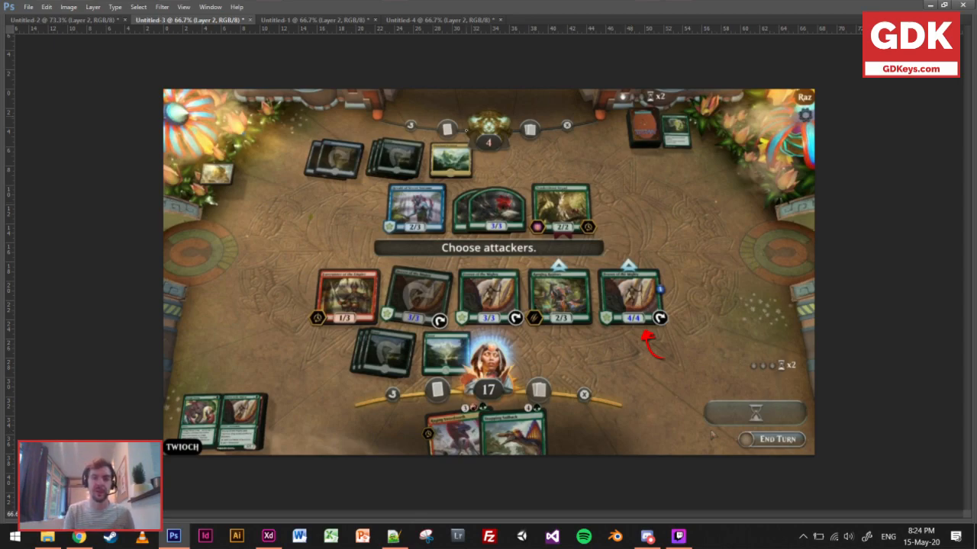
left_click_drag(518, 161, 492, 182)
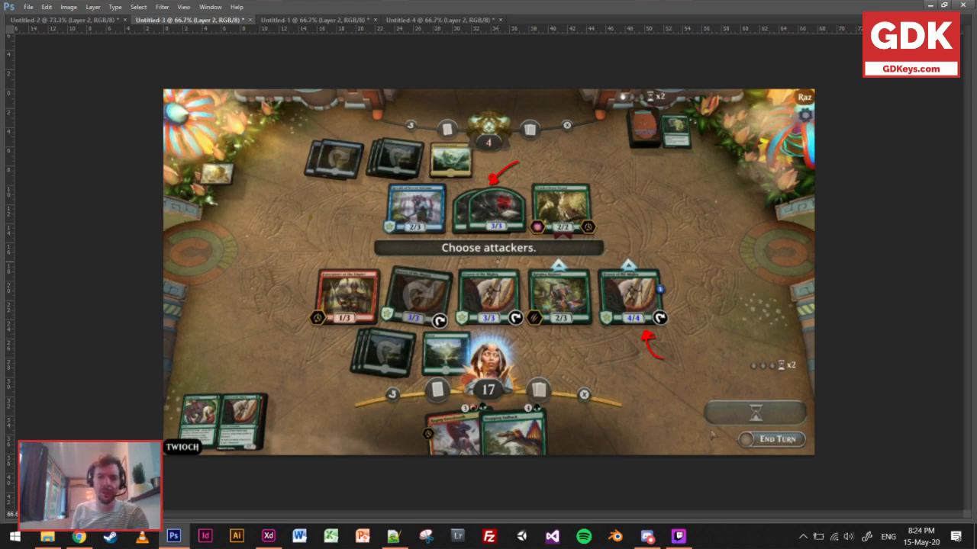
Outline the player's hero area and hand edge in red and label it HERO CORNER.
mouse_move(349, 416)
left_mouse_down()
mouse_move(372, 376)
mouse_move(331, 383)
mouse_move(504, 334)
mouse_move(479, 331)
mouse_move(627, 389)
left_mouse_up()
mouse_move(360, 424)
left_mouse_down()
mouse_move(438, 416)
mouse_move(599, 448)
left_mouse_up()
left_click_drag(629, 391, 602, 441)
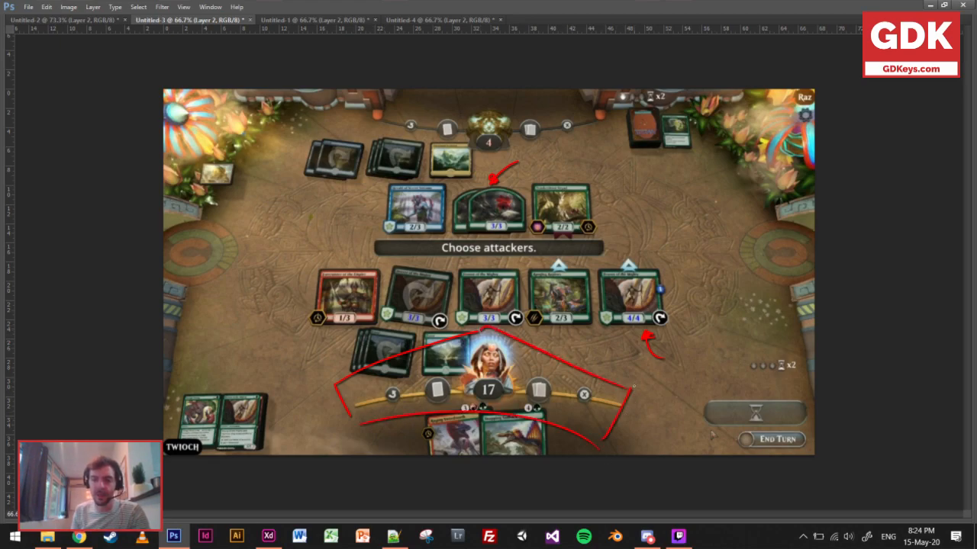
mouse_move(634, 377)
left_mouse_down()
mouse_move(633, 396)
mouse_move(662, 380)
mouse_move(665, 395)
left_mouse_up()
left_click_drag(673, 382, 669, 383)
mouse_move(636, 412)
left_mouse_down()
mouse_move(646, 421)
mouse_move(692, 407)
left_mouse_up()
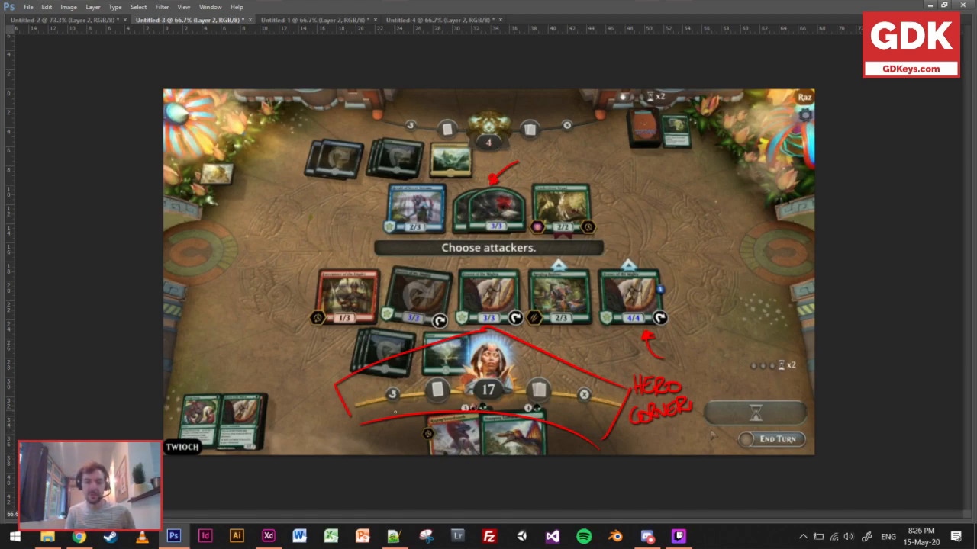
Circle two of the player's hero icons, underline "Choose attackers" and two opponent icons, and draw a double-headed arrow above the 4/4 card.
mouse_move(396, 380)
left_mouse_down()
mouse_move(391, 411)
mouse_move(400, 380)
mouse_move(435, 375)
left_mouse_up()
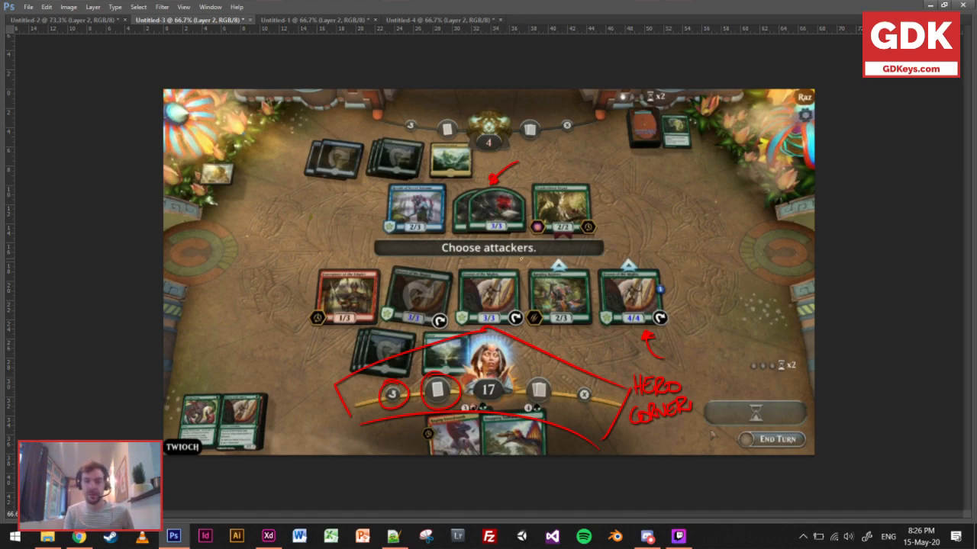
mouse_move(540, 248)
left_mouse_down()
mouse_move(518, 258)
mouse_move(525, 262)
left_mouse_up()
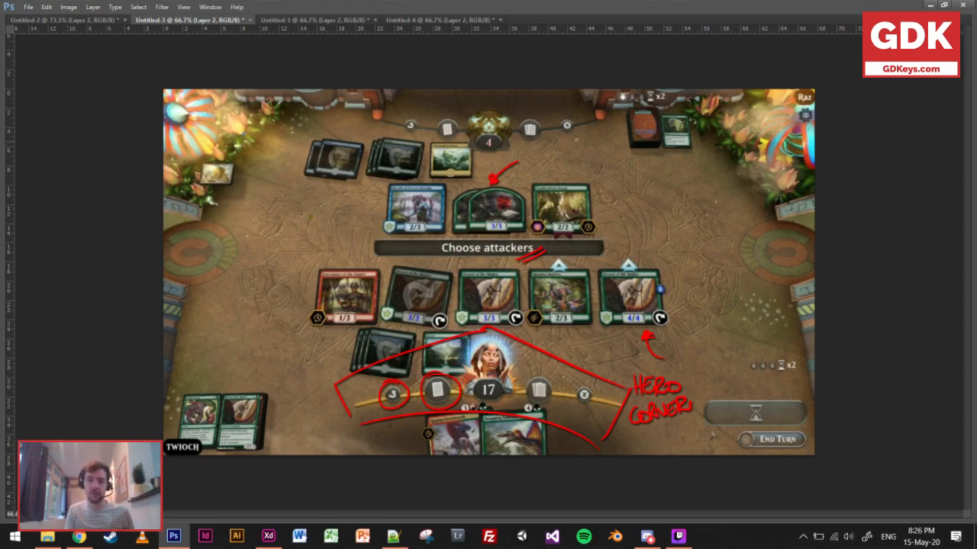
left_click_drag(562, 138, 582, 133)
left_click_drag(523, 144, 543, 144)
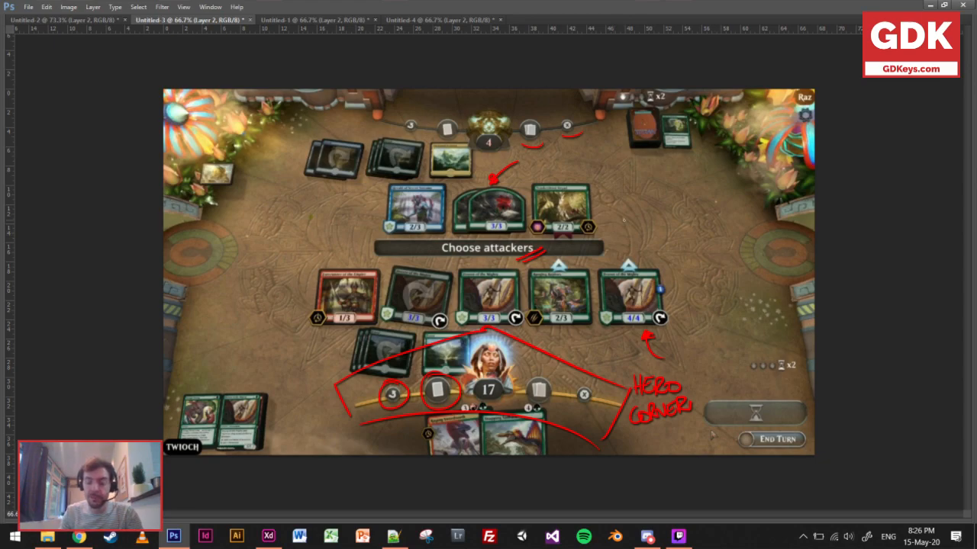
left_click_drag(611, 231, 617, 264)
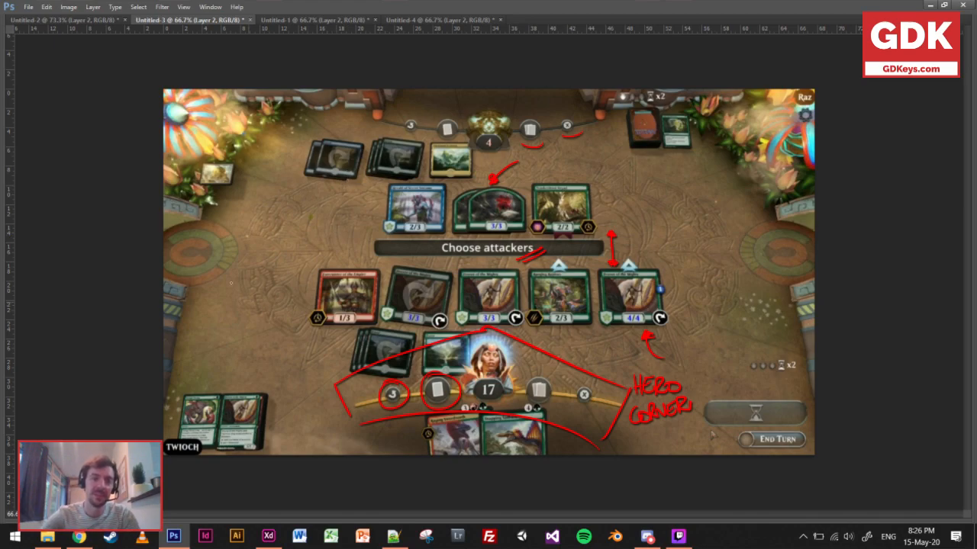
Draw slanted red lines along both sides of the battlefield and straight horizontal lines above and below the player's creature row.
left_click_drag(200, 342, 264, 150)
left_click_drag(694, 139, 744, 308)
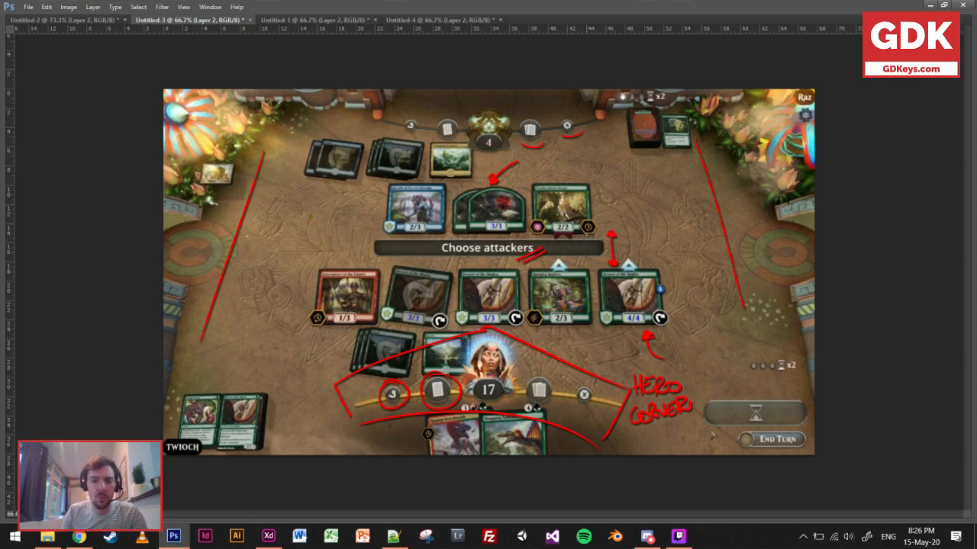
left_click(236, 262)
left_click(730, 259, "shift")
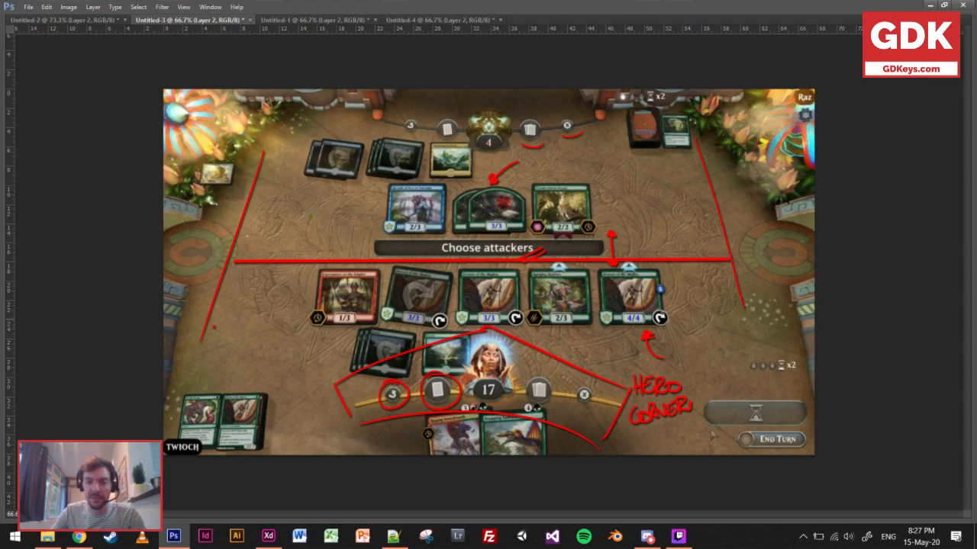
left_click(746, 329, "shift")
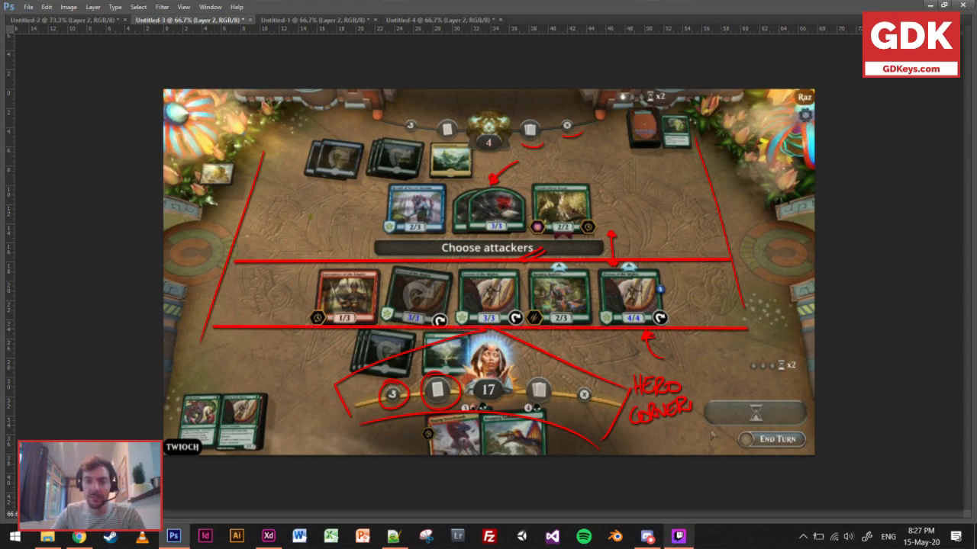
Draw red arrows on either side of the player's hero area and sketch two card outlines at the opponent's board edge.
mouse_move(678, 536)
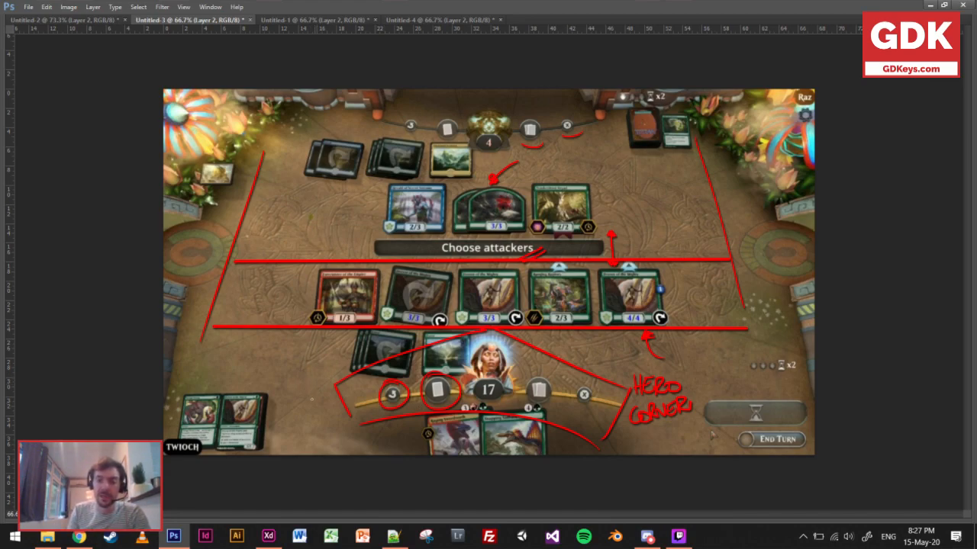
mouse_move(321, 378)
left_mouse_down()
mouse_move(306, 404)
mouse_move(327, 380)
left_mouse_up()
mouse_move(705, 386)
left_mouse_down()
mouse_move(695, 362)
mouse_move(700, 367)
left_mouse_up()
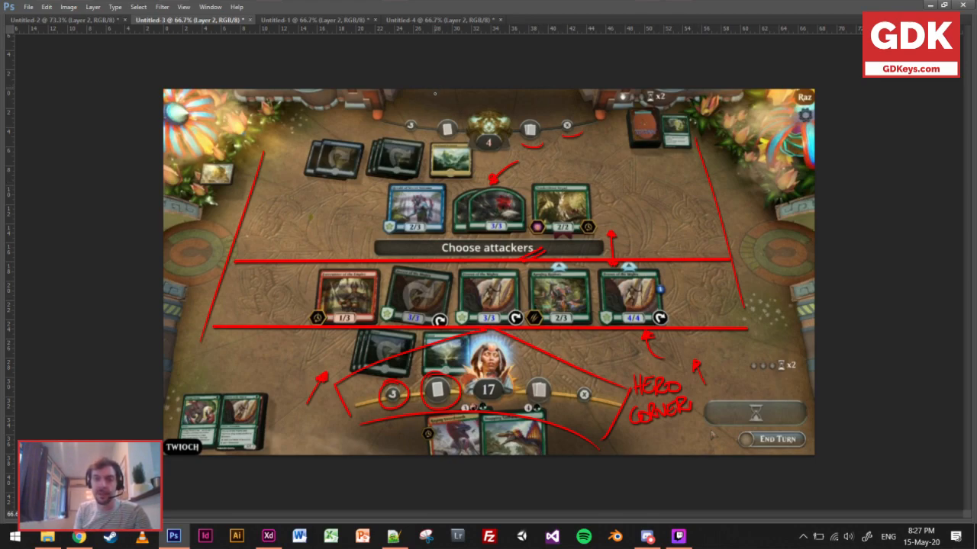
mouse_move(431, 90)
left_mouse_down()
mouse_move(431, 102)
mouse_move(461, 96)
left_mouse_up()
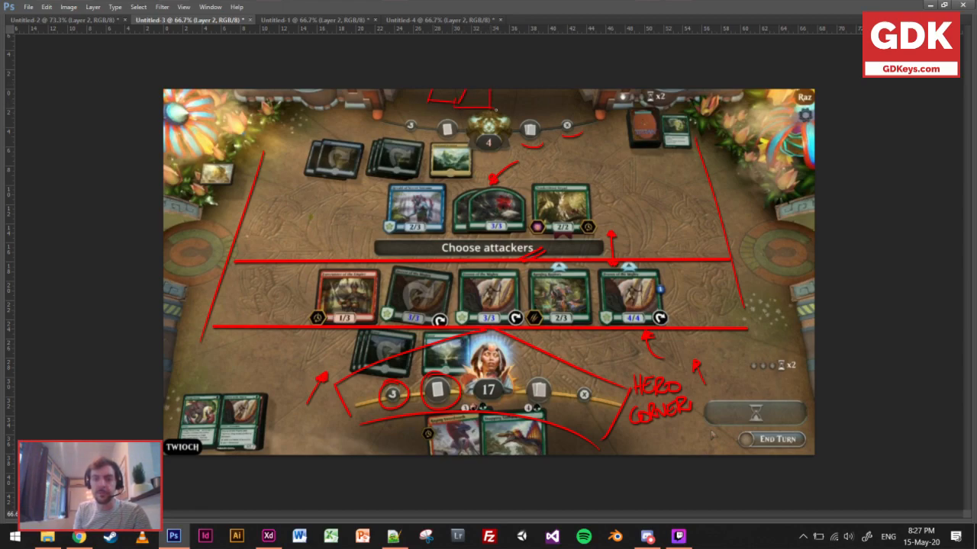
Complete the red card outlines at the opponent's board edge and draw a red frame around the player's hand cards.
left_click_drag(490, 107, 513, 104)
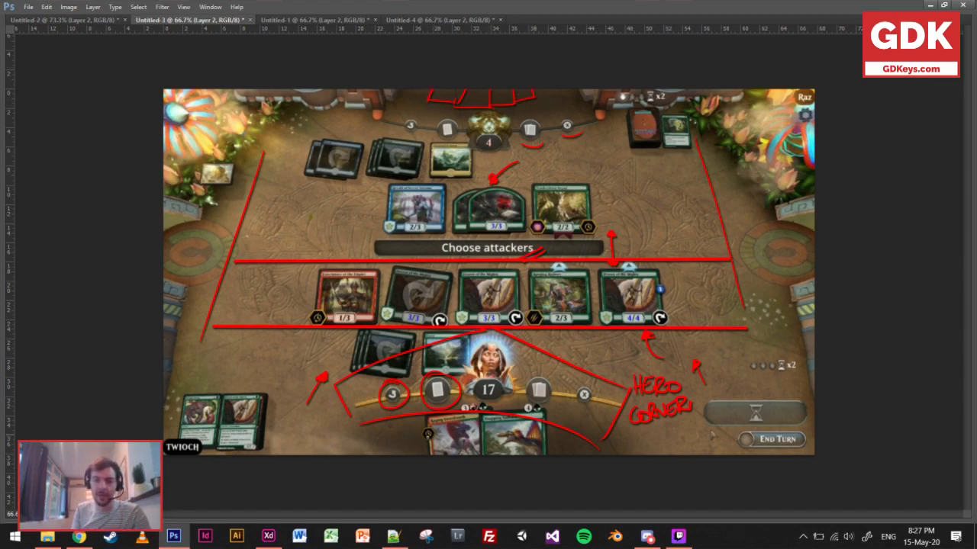
mouse_move(417, 419)
left_mouse_down()
mouse_move(418, 435)
mouse_move(553, 407)
mouse_move(559, 452)
left_mouse_up()
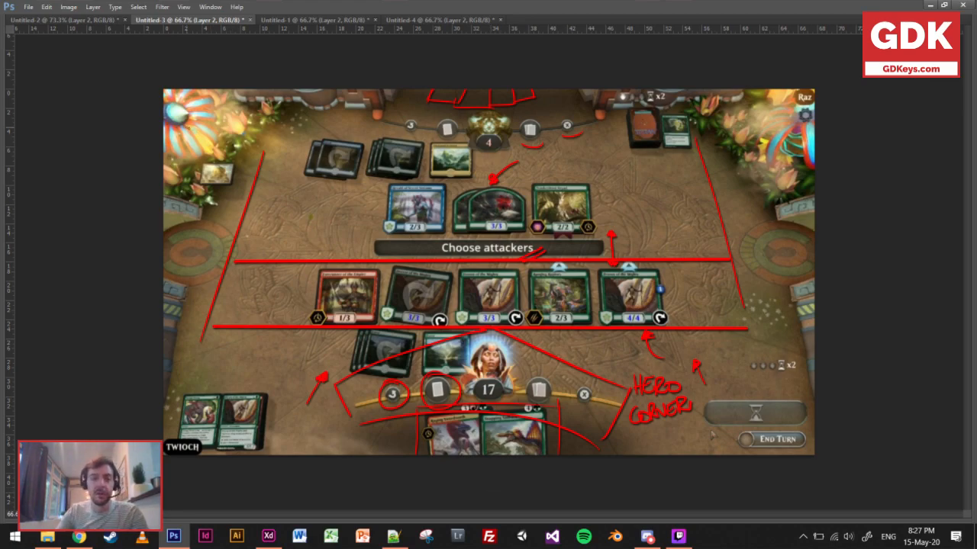
Draw a long horizontal red arrow between the flowers across the opponent's side and a small arrow pointing down at the player's green card pile.
left_click_drag(184, 126, 791, 138)
right_click(570, 152)
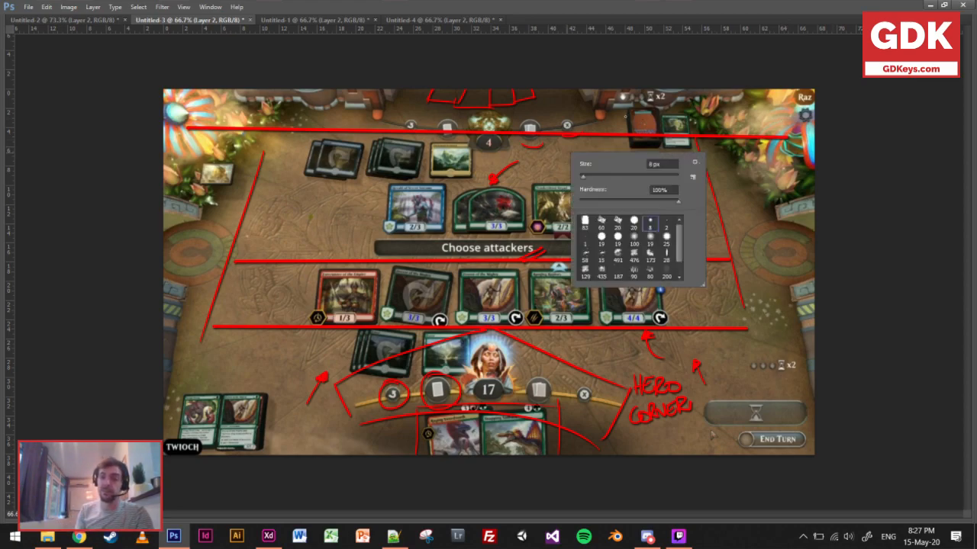
mouse_move(784, 120)
left_mouse_down()
mouse_move(793, 138)
mouse_move(767, 156)
left_mouse_up()
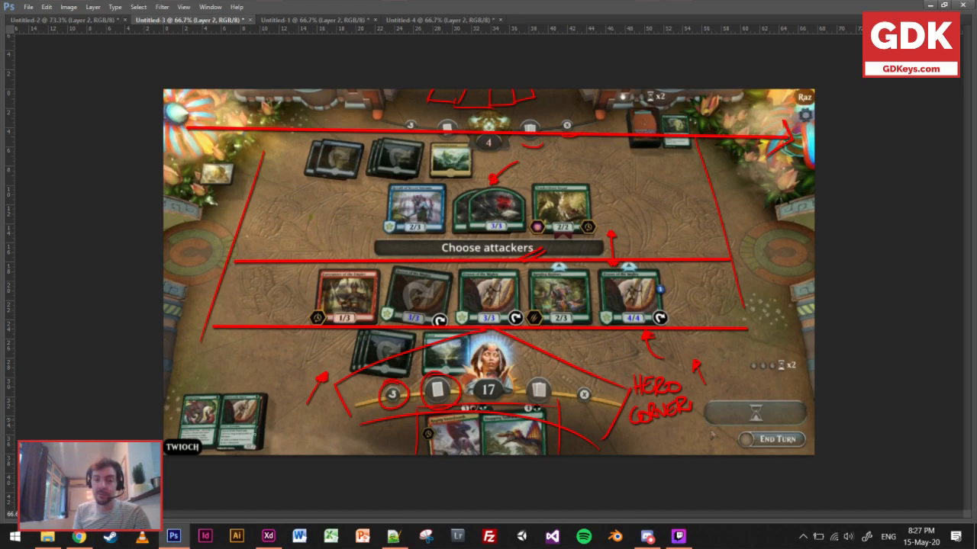
left_click_drag(215, 360, 223, 385)
left_click_drag(229, 379, 224, 387)
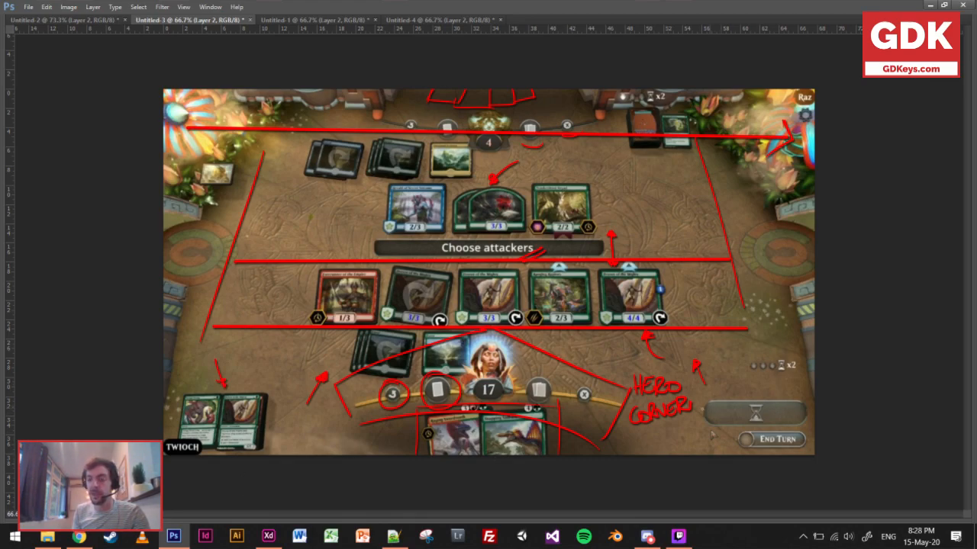
Frame the grey hourglass button above End Turn with red lines along its side, upper and lower edges.
left_click_drag(699, 397, 700, 441)
left_click_drag(700, 393, 813, 397)
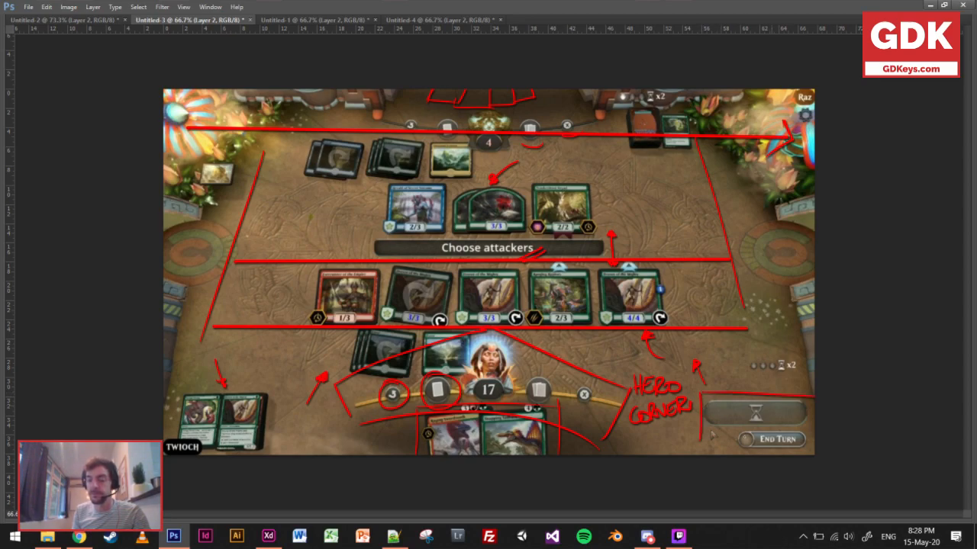
mouse_move(700, 432)
left_mouse_down()
mouse_move(845, 434)
mouse_move(814, 432)
left_mouse_up()
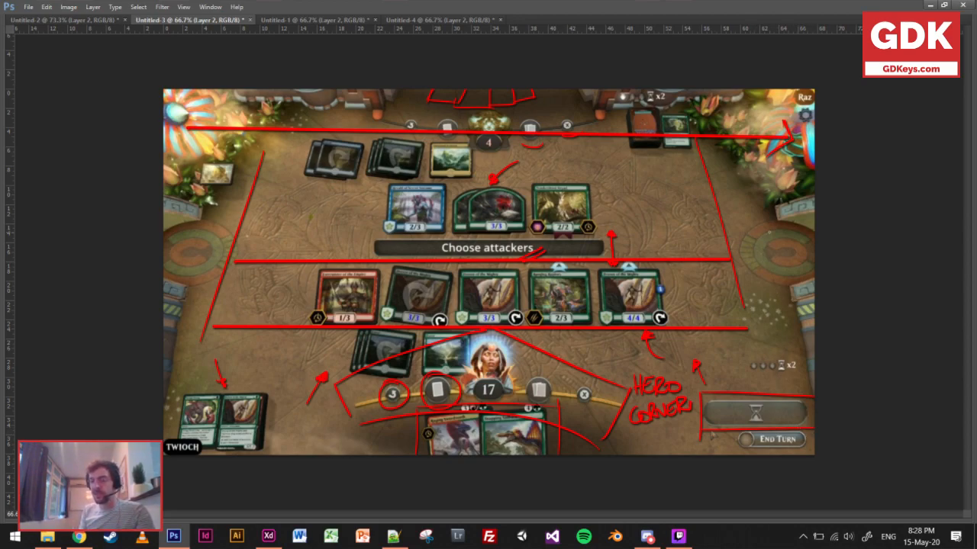
Cross out the round emblem beside the battlefield's right end and fill it with dense red scribbles.
mouse_move(770, 241)
left_mouse_down()
mouse_move(788, 260)
mouse_move(779, 252)
mouse_move(789, 240)
mouse_move(760, 269)
left_mouse_up()
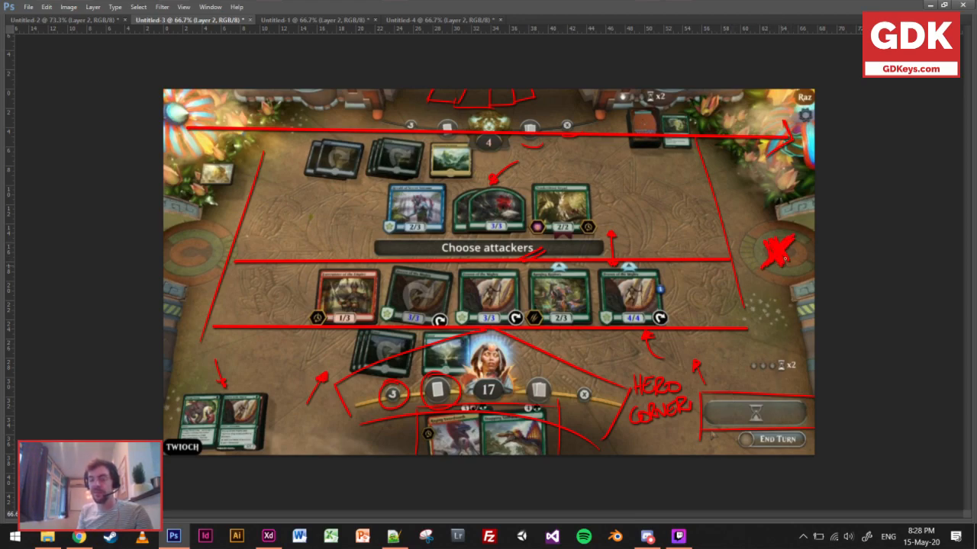
mouse_move(756, 226)
left_mouse_down()
mouse_move(759, 250)
mouse_move(785, 233)
mouse_move(763, 263)
mouse_move(798, 262)
mouse_move(809, 276)
left_mouse_up()
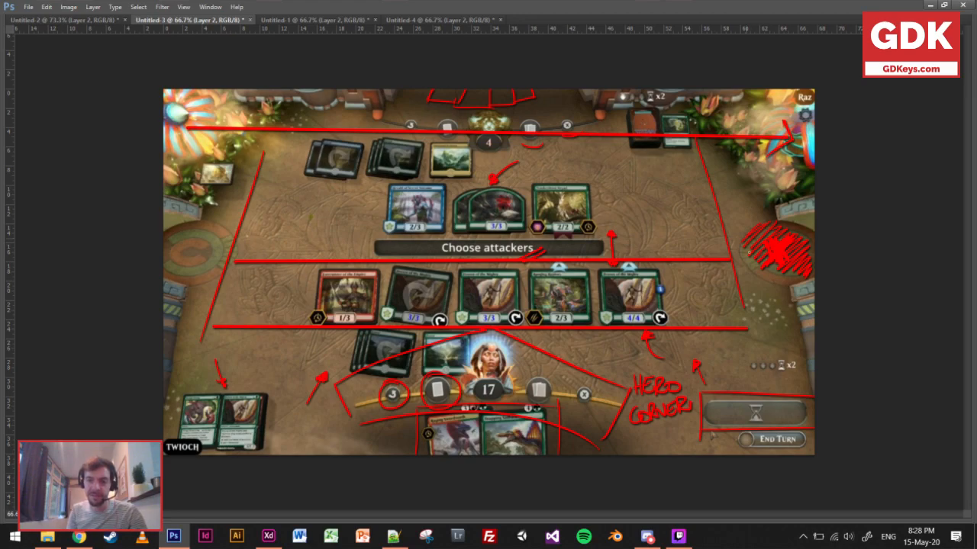
mouse_move(746, 252)
left_mouse_down()
mouse_move(776, 275)
mouse_move(771, 238)
mouse_move(800, 267)
mouse_move(813, 248)
left_mouse_up()
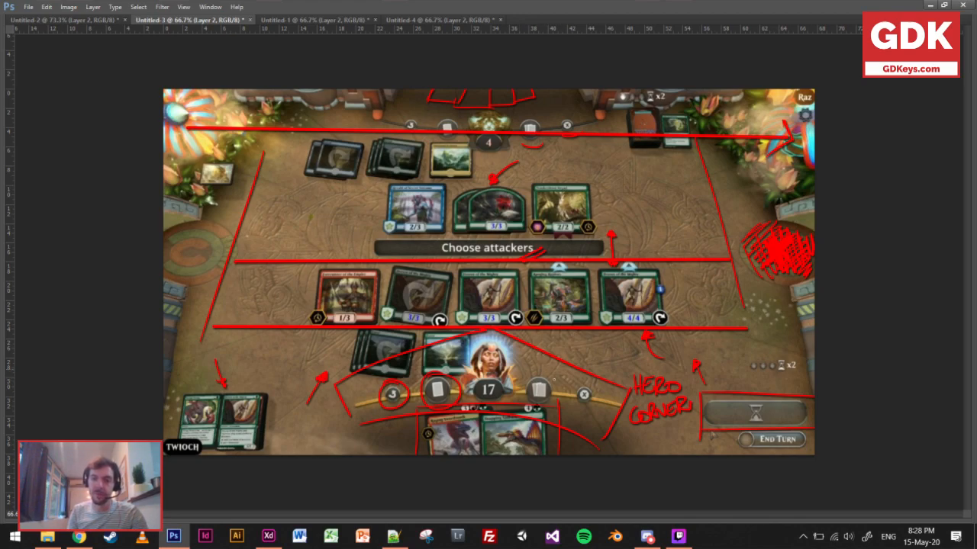
Draw a curved red arrow from beside the player's hero to the scribbled emblem and a short arrow onto the hourglass button.
mouse_move(523, 398)
left_mouse_down()
mouse_move(524, 342)
mouse_move(539, 350)
mouse_move(545, 337)
left_mouse_up()
mouse_move(539, 377)
left_mouse_down()
mouse_move(578, 331)
mouse_move(740, 261)
left_mouse_up()
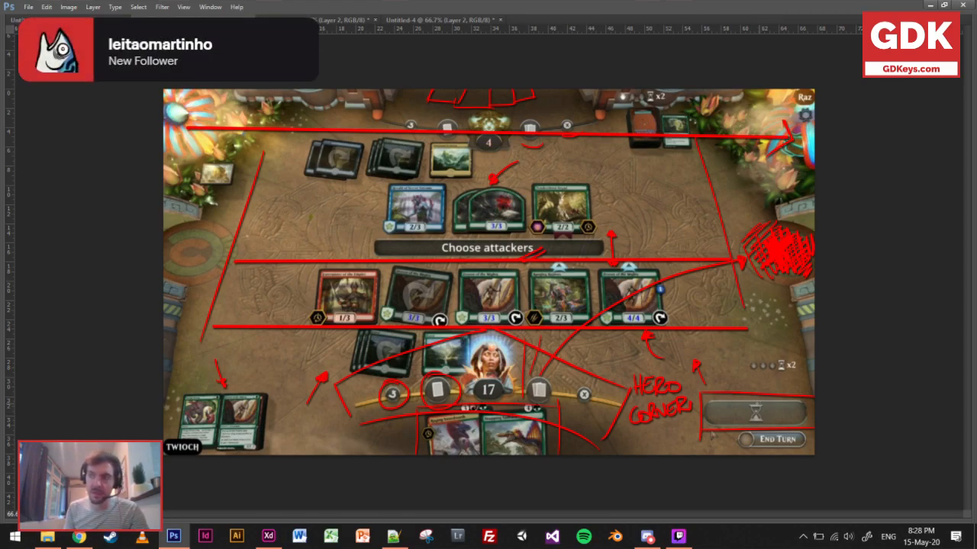
left_click_drag(751, 383, 751, 403)
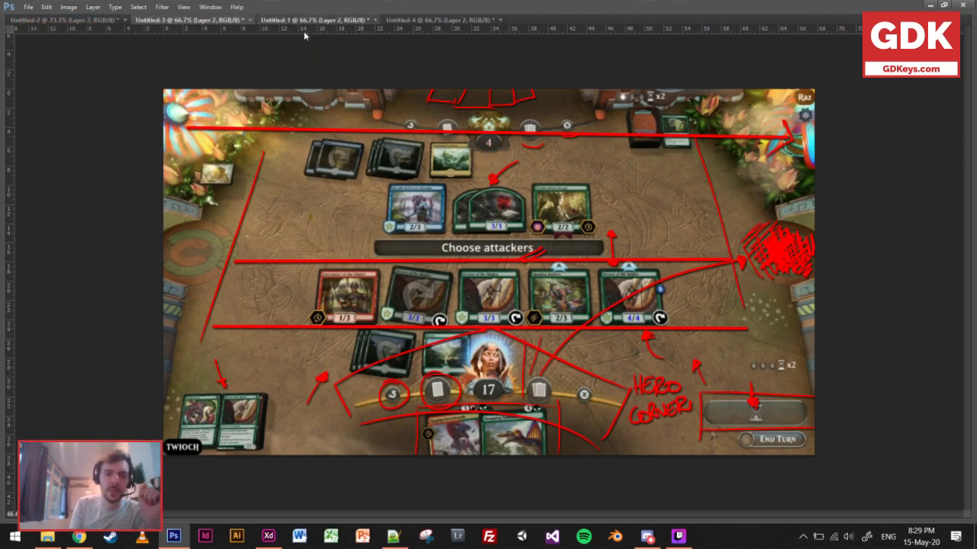
In the Untitled-1 screenshot, cross out the player's deck in red and outline the player's and opponent's hands.
left_click(302, 21)
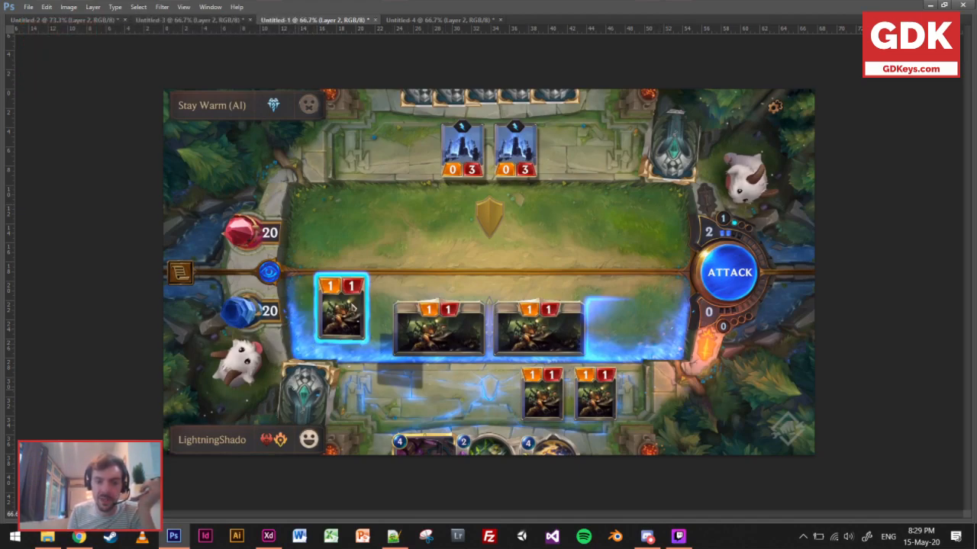
mouse_move(288, 373)
left_mouse_down()
mouse_move(313, 404)
mouse_move(286, 408)
left_mouse_up()
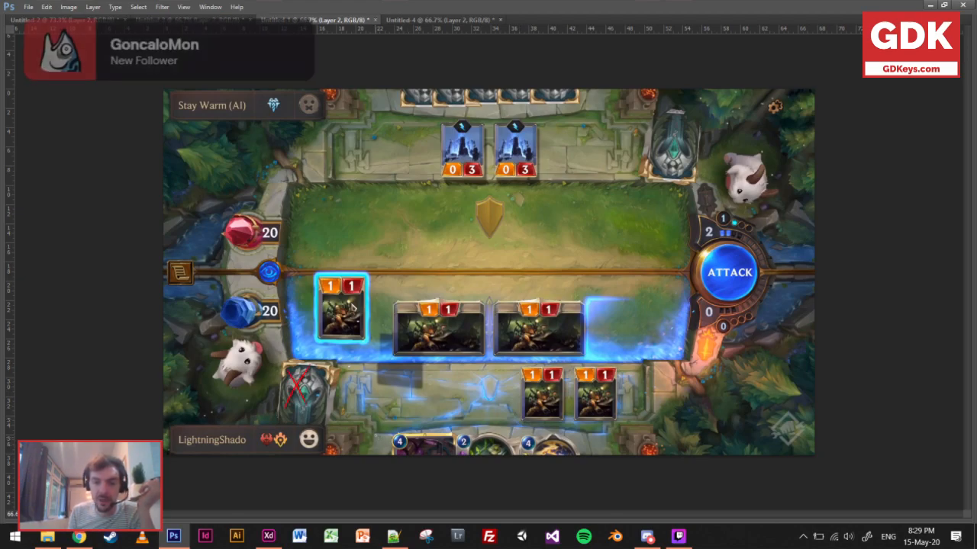
left_click_drag(374, 431, 379, 455)
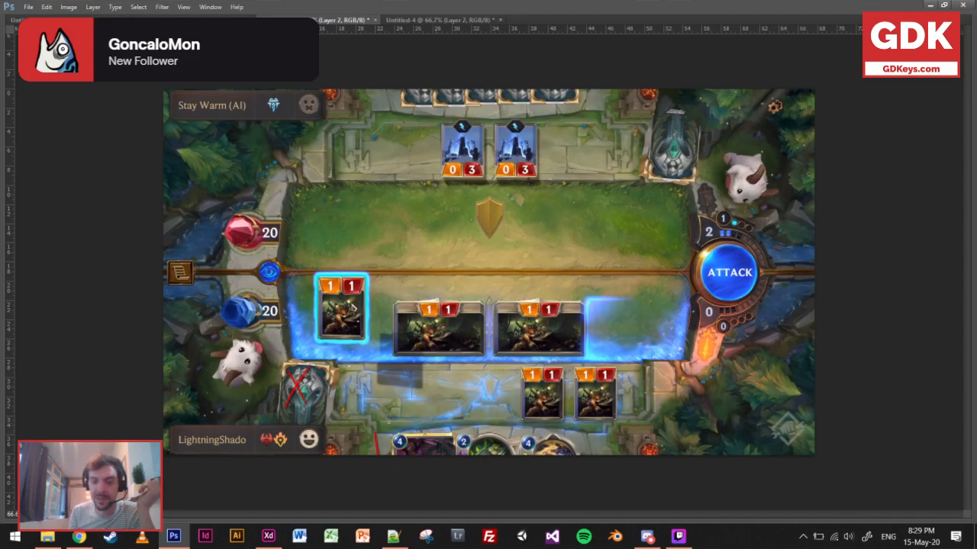
mouse_move(374, 434)
left_mouse_down()
mouse_move(585, 433)
mouse_move(575, 488)
left_mouse_up()
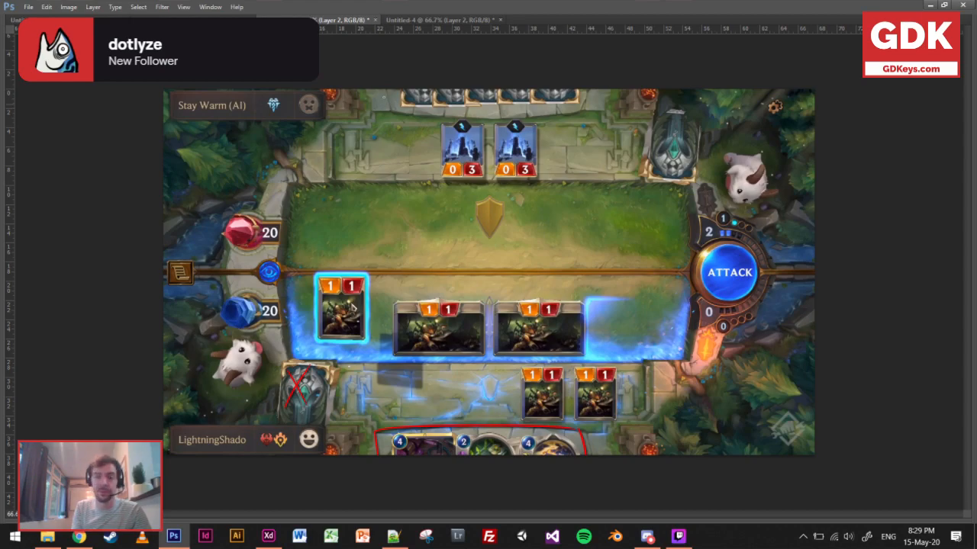
mouse_move(394, 89)
left_mouse_down()
mouse_move(409, 133)
mouse_move(577, 114)
mouse_move(590, 89)
left_mouse_up()
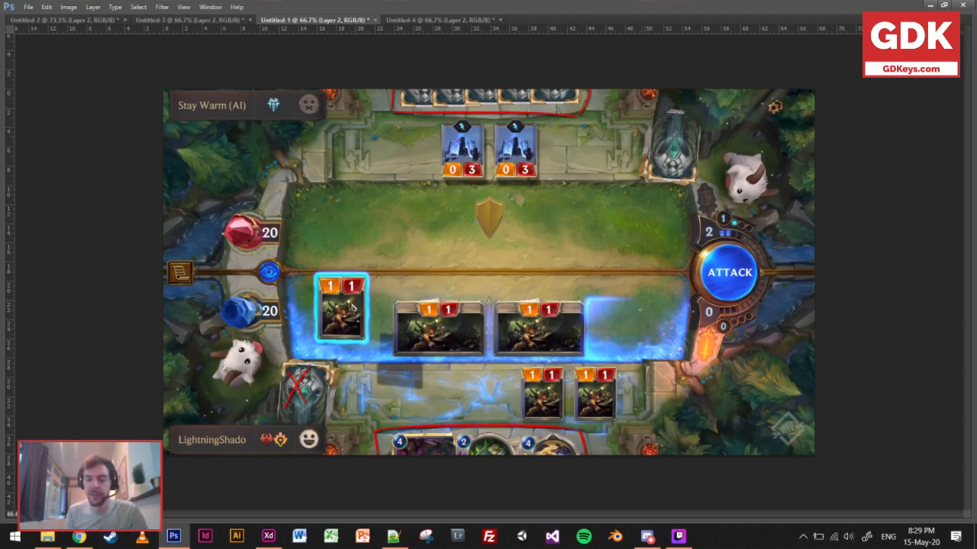
Write BF in red on the player's side of the battlefield and paint a solid red spot at the board's centre.
mouse_move(607, 313)
left_mouse_down()
mouse_move(612, 337)
mouse_move(610, 318)
mouse_move(628, 330)
mouse_move(635, 301)
left_mouse_up()
left_click_drag(624, 316, 636, 311)
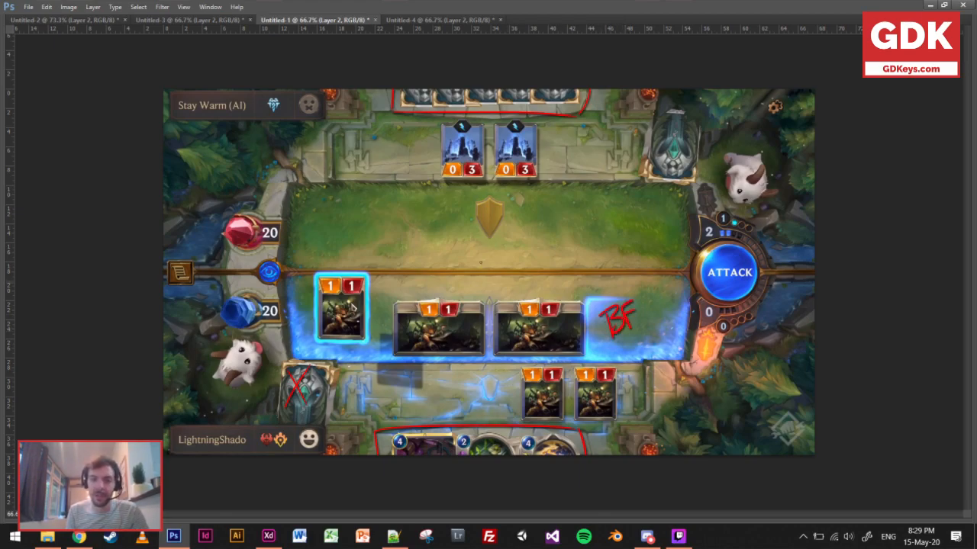
mouse_move(483, 258)
left_mouse_down()
mouse_move(488, 279)
mouse_move(485, 264)
mouse_move(503, 263)
mouse_move(493, 287)
mouse_move(506, 280)
mouse_move(477, 276)
left_mouse_up()
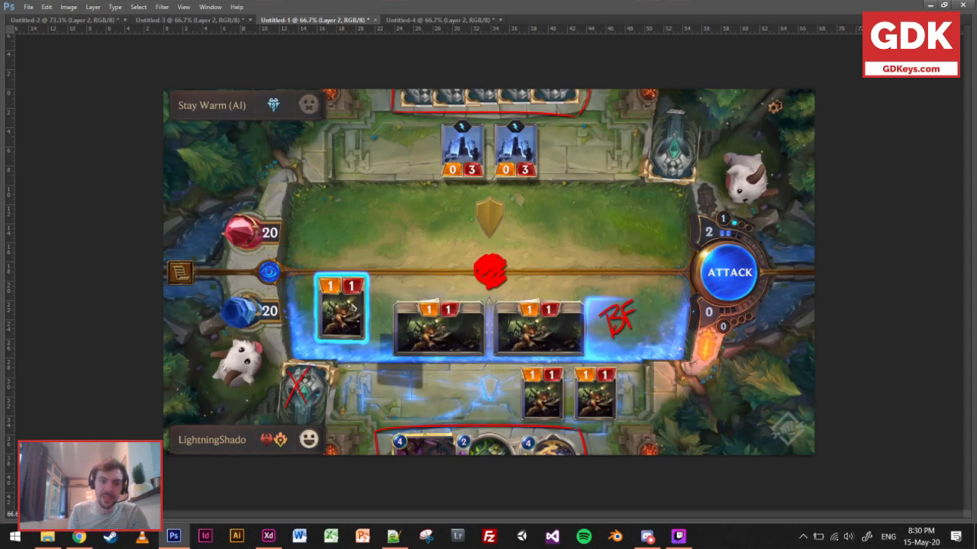
Circle the player's blue health crystal, draw an arrow from the gear to the opponent's creature, and cross the player's deck and the scenery below ATTACK.
left_click_drag(267, 281, 276, 284)
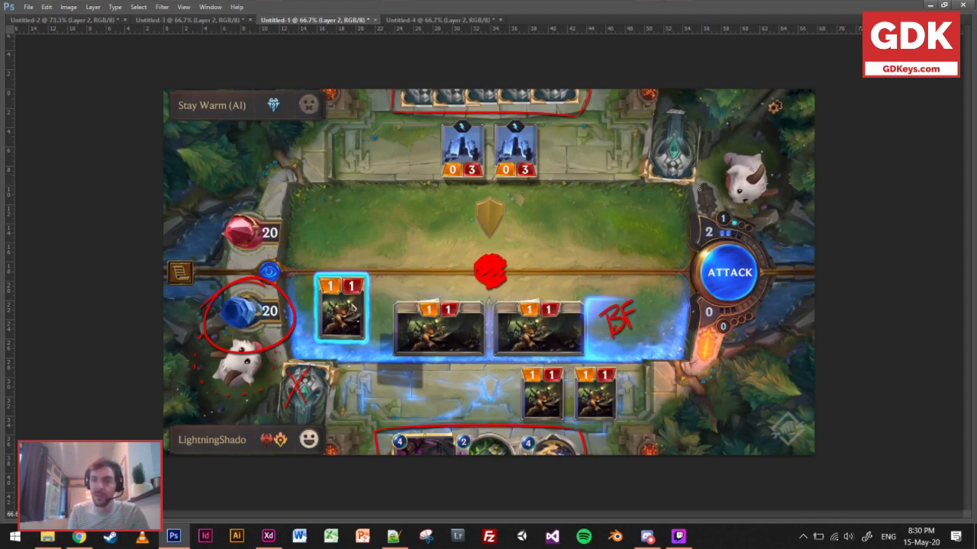
left_click_drag(757, 145, 772, 121)
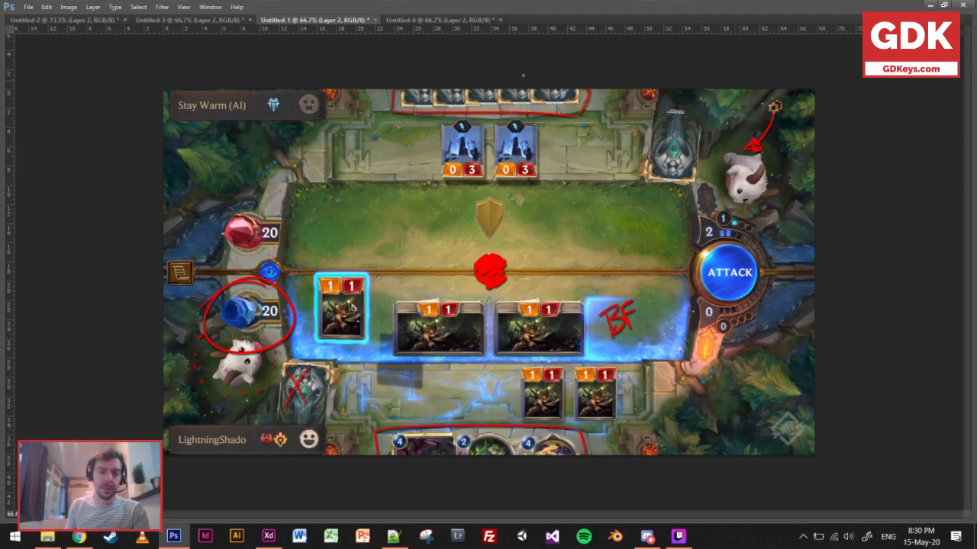
left_click_drag(302, 370, 287, 405)
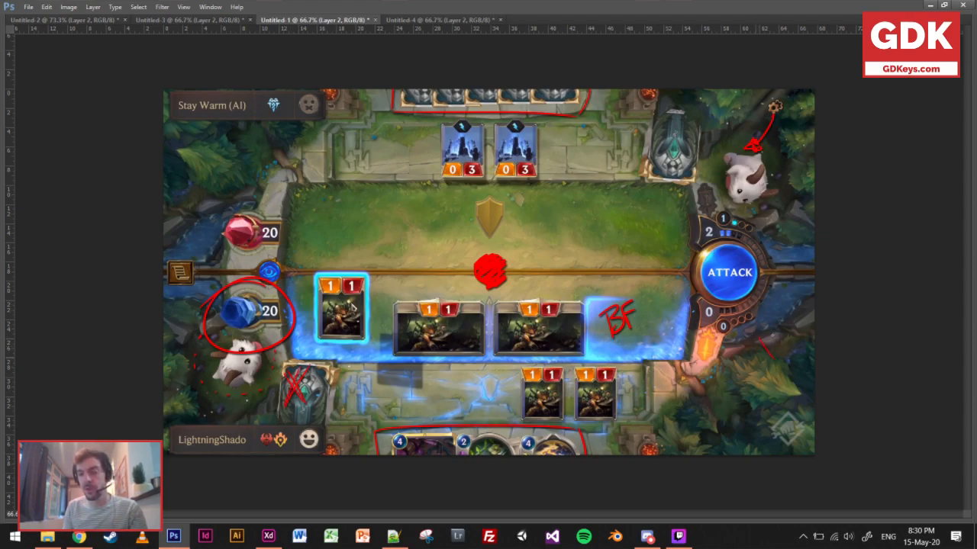
left_click_drag(772, 336, 758, 352)
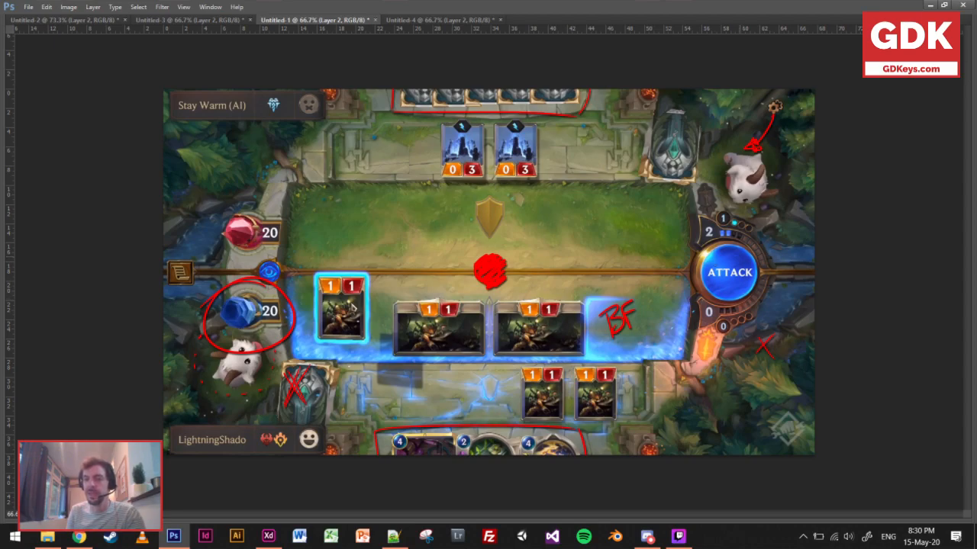
Write THE BUTTON in red beside the round ATTACK button and underline it.
left_click_drag(766, 238, 782, 231)
left_click_drag(775, 235, 773, 251)
left_click_drag(781, 231, 784, 244)
left_click_drag(775, 243, 788, 242)
left_click_drag(791, 226, 801, 223)
mouse_move(792, 233)
left_mouse_down()
mouse_move(799, 231)
mouse_move(772, 275)
left_mouse_up()
mouse_move(771, 256)
left_mouse_down()
mouse_move(781, 272)
mouse_move(799, 248)
left_mouse_up()
mouse_move(797, 250)
left_mouse_down()
mouse_move(795, 265)
mouse_move(815, 245)
left_mouse_up()
mouse_move(776, 280)
left_mouse_down()
mouse_move(779, 289)
mouse_move(811, 277)
left_mouse_up()
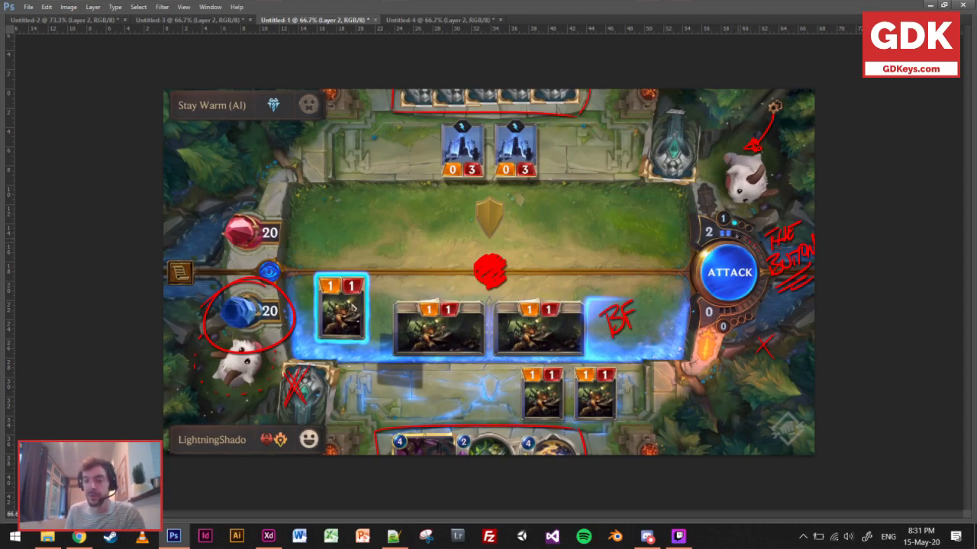
Mark the mana dots around the ATTACK button, write a red 2 over the player's mana count, and add a mark on the battlefield's midline.
left_click_drag(748, 228, 742, 240)
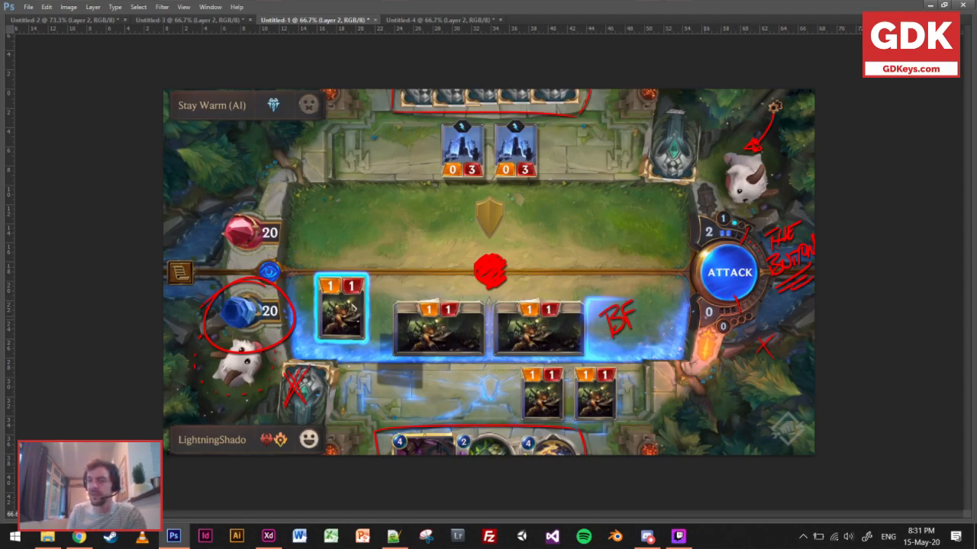
mouse_move(704, 309)
left_mouse_down()
mouse_move(700, 328)
mouse_move(715, 327)
left_mouse_up()
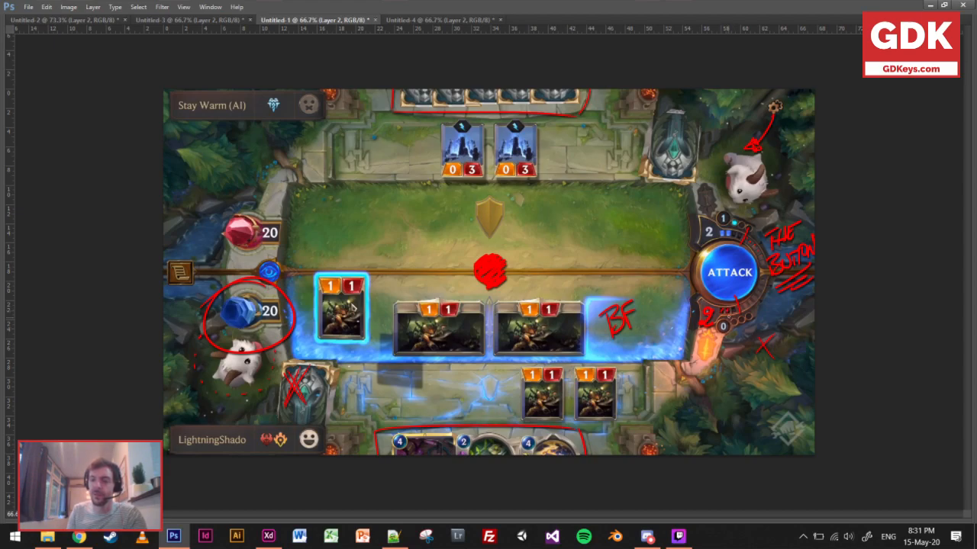
left_click(736, 323)
left_click(742, 319)
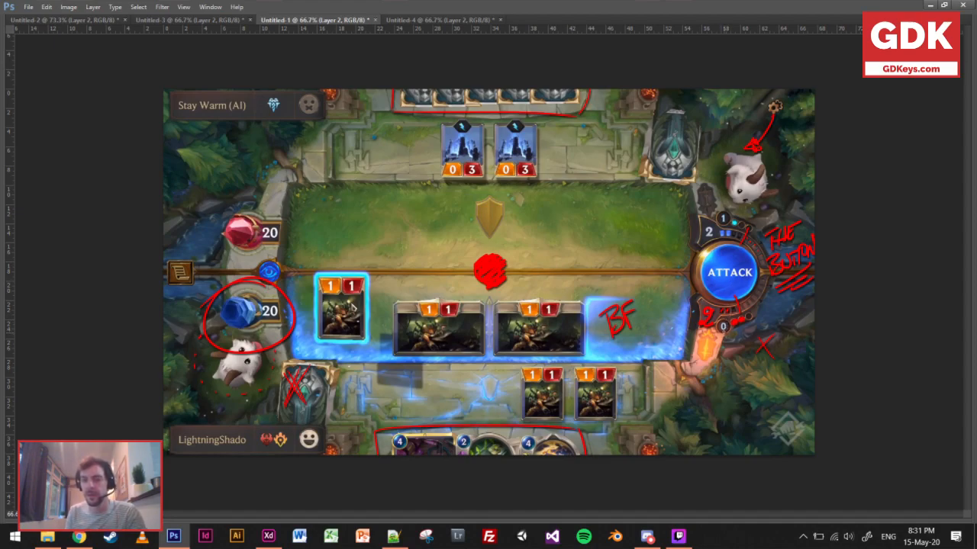
left_click_drag(655, 303, 654, 273)
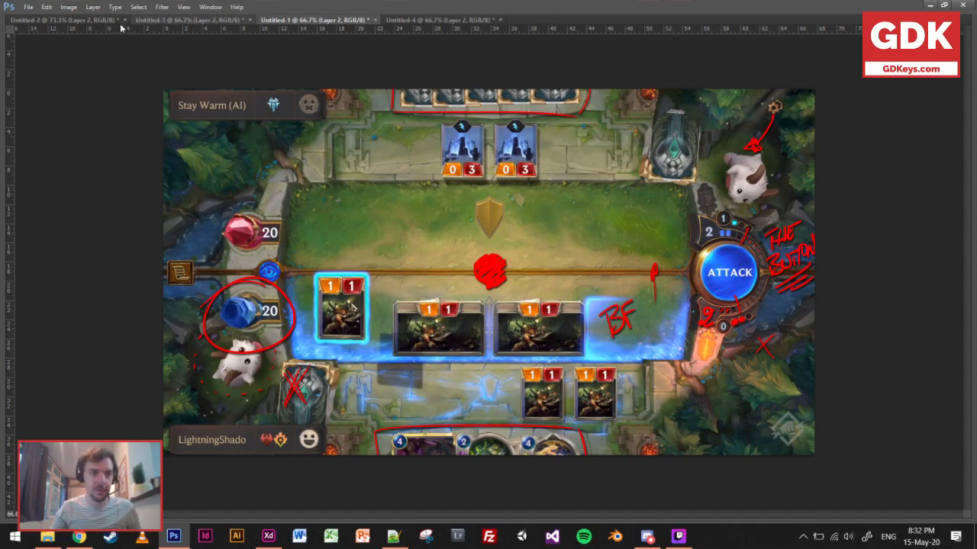
Review the annotated Untitled-2, Untitled-3 and Untitled-1 reference screenshots in turn, and bring up the unmarked Untitled-4 battle screenshot.
left_click(77, 19)
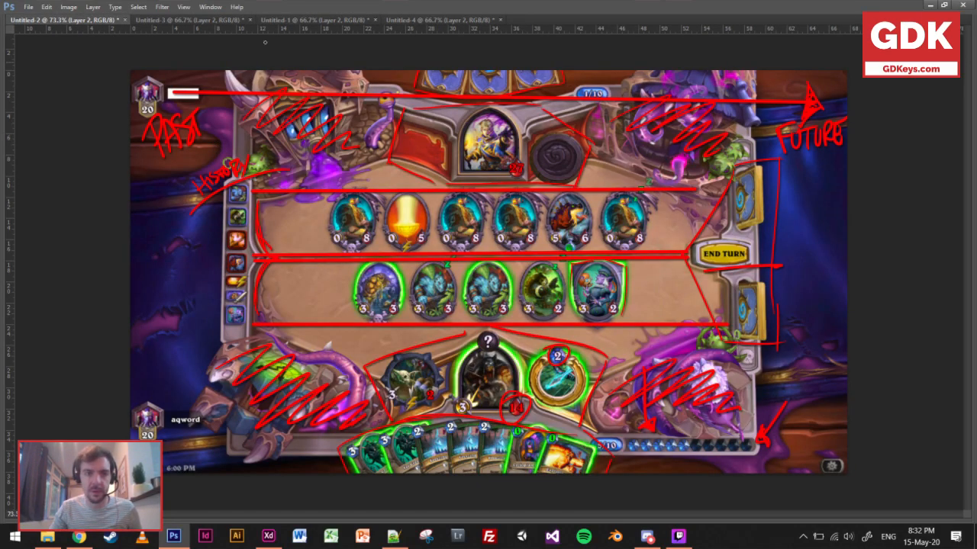
left_click(228, 22)
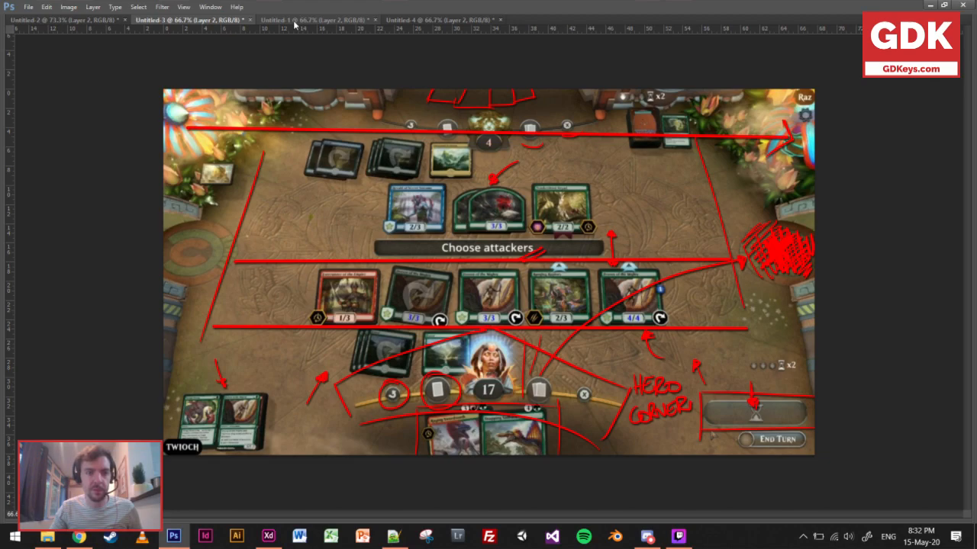
left_click(296, 20)
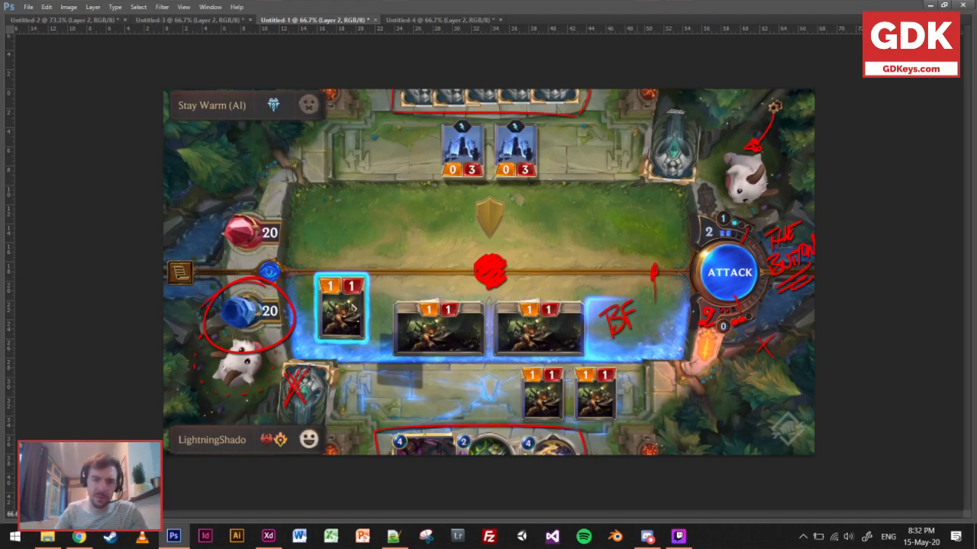
left_click(438, 19)
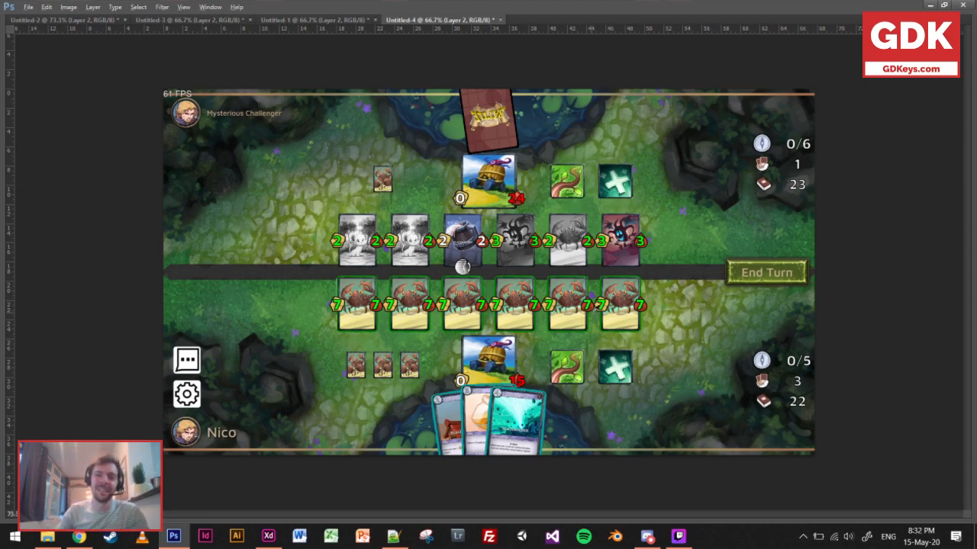
Draw a straight-edged red rectangle around the player's barrel hero card and the two ability tiles beside it.
scroll(739, 316, "up", 2)
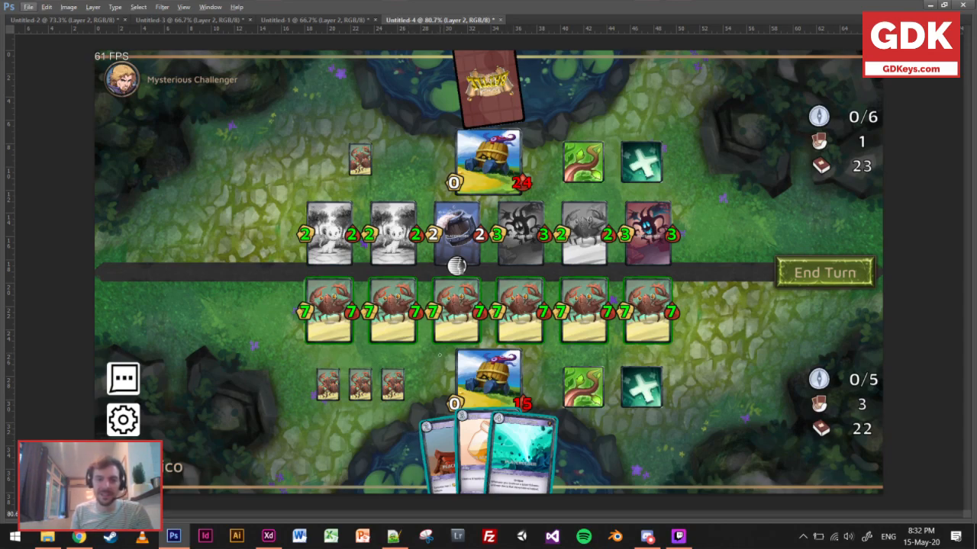
left_click_drag(440, 350, 439, 411)
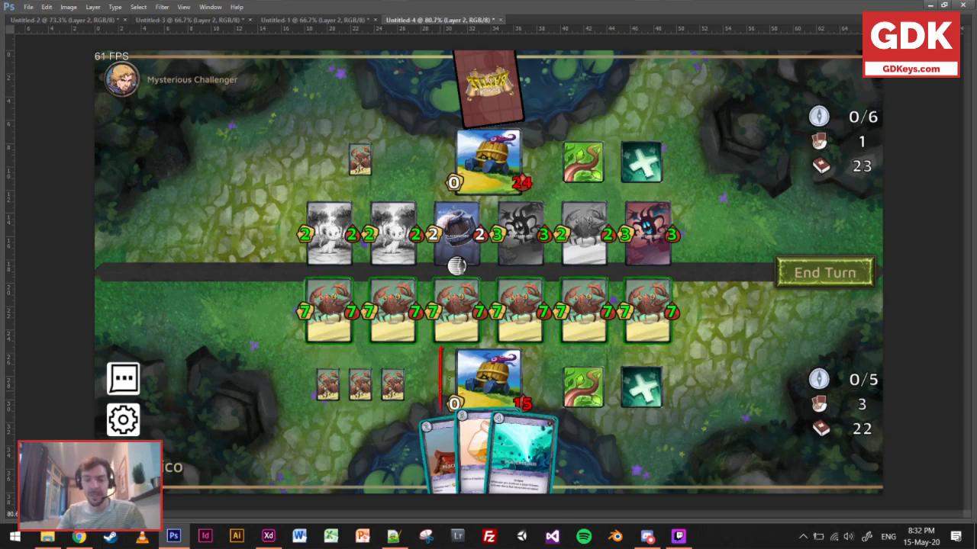
left_click(443, 346)
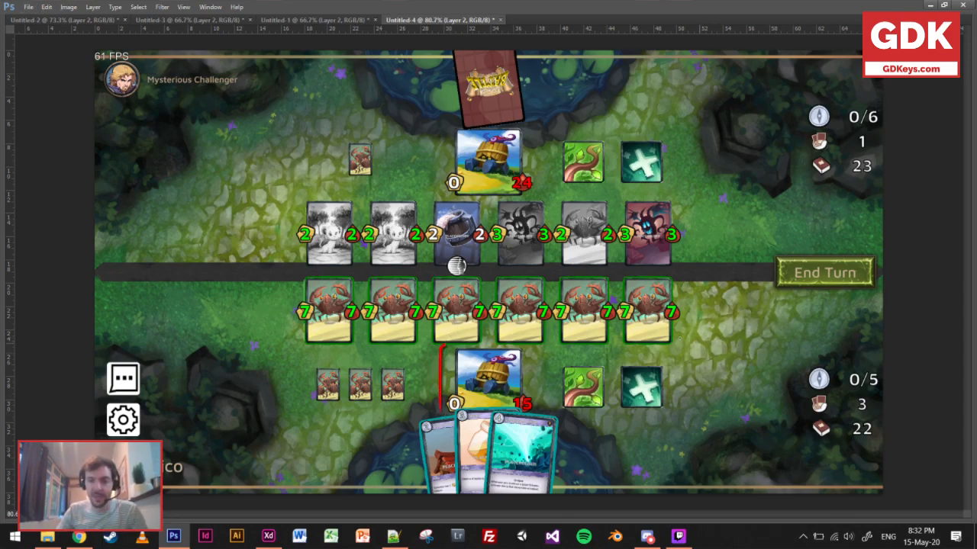
left_click(675, 348, "shift")
left_click(678, 425, "shift")
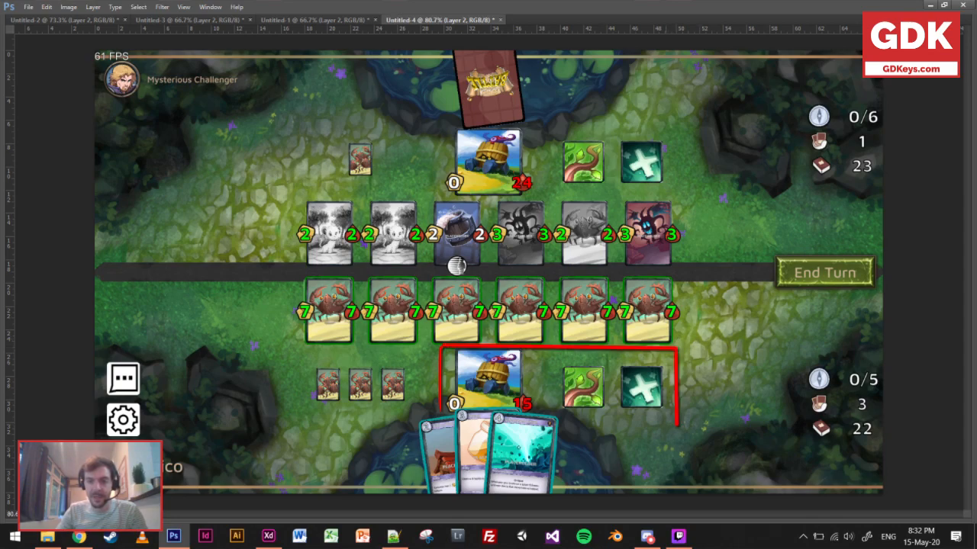
left_click(442, 424, "shift")
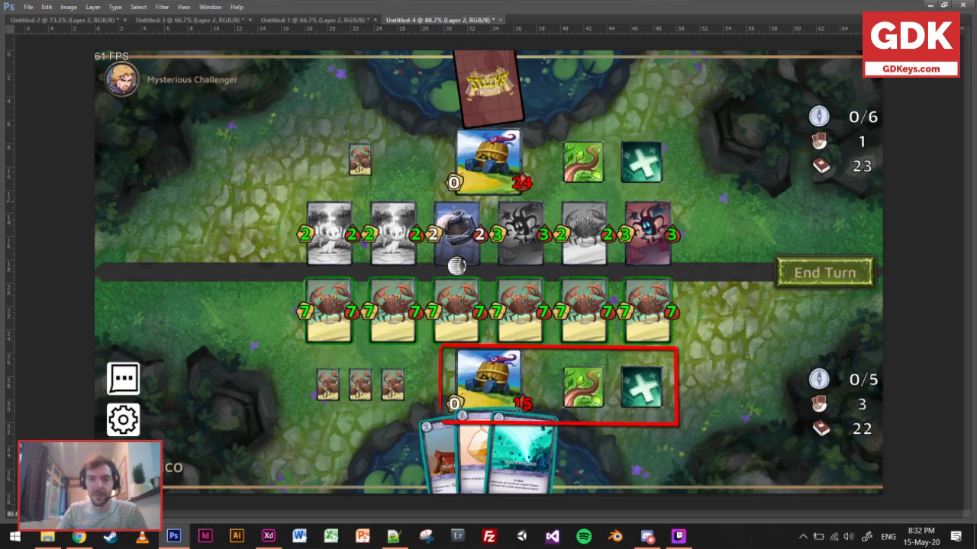
Frame the opponent's barrel hero card and its two ability tiles with a matching straight-edged red rectangle.
left_click(443, 196)
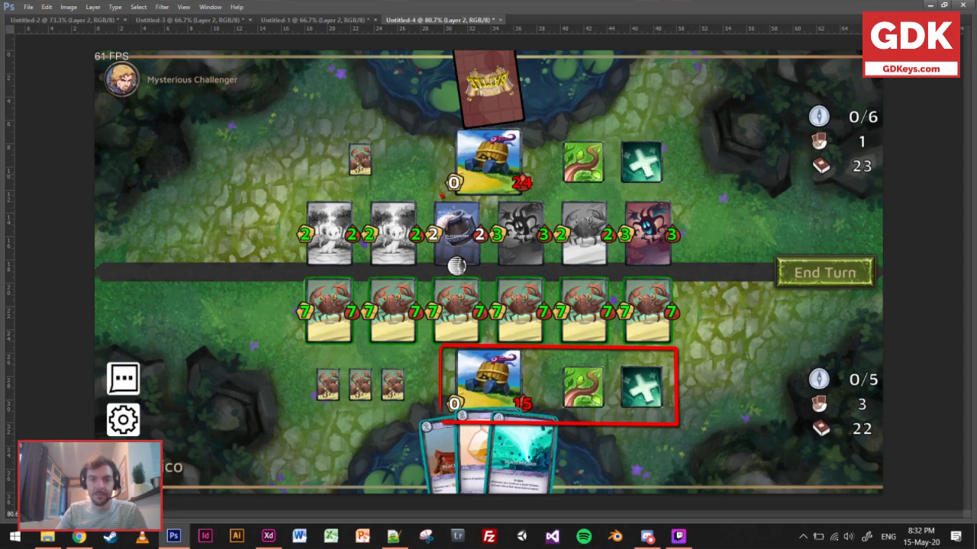
left_click(442, 125, "shift")
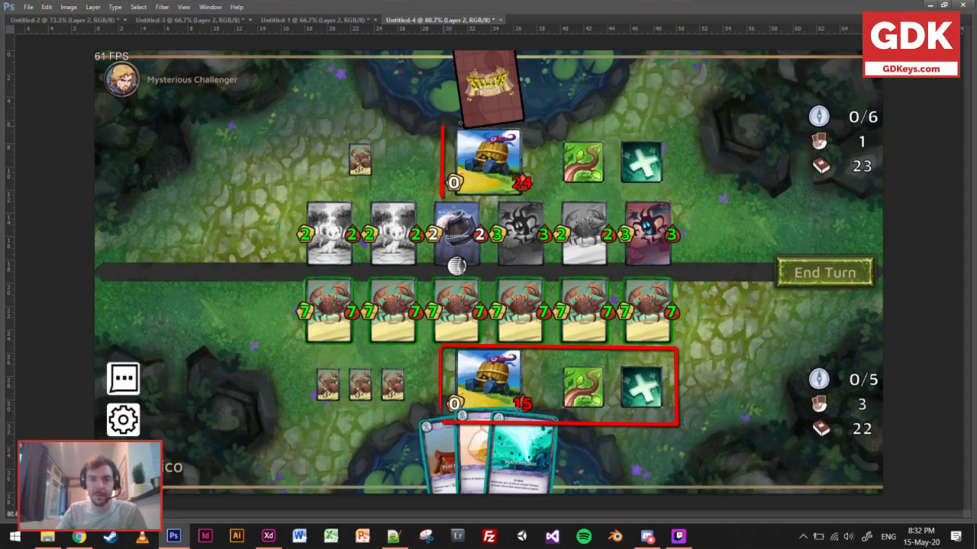
left_click(676, 125, "shift")
left_click(677, 200, "shift")
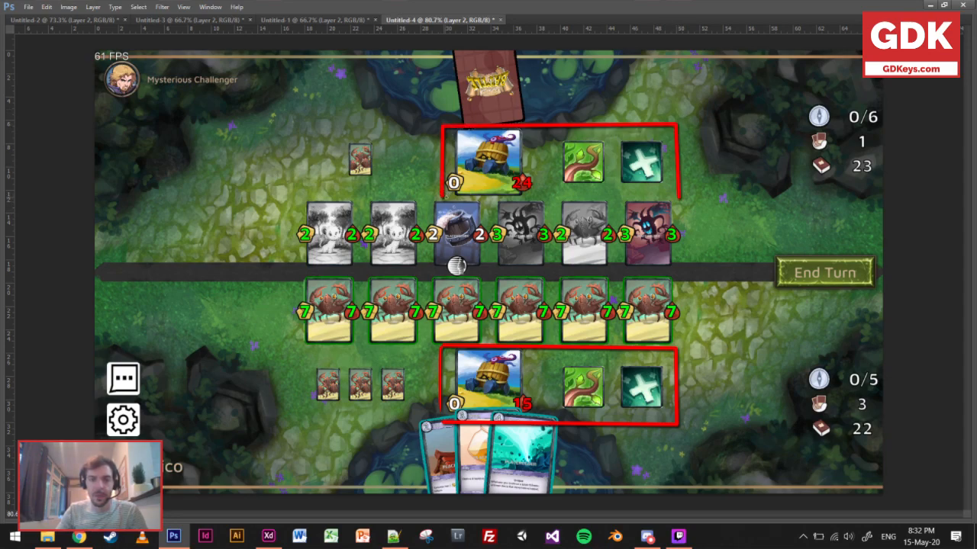
left_click(443, 198, "shift")
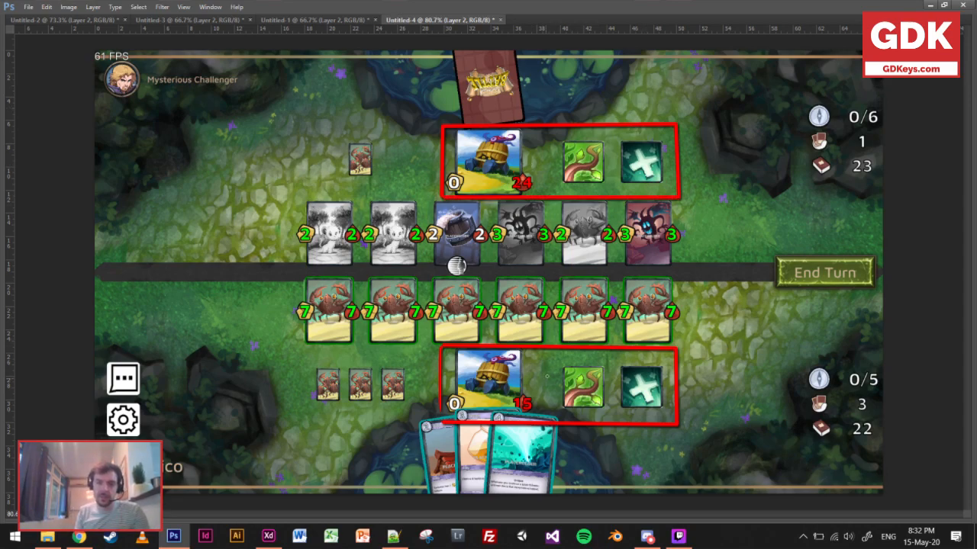
Draw small downward red arrows in the gaps on both sides of the player's vine ability tile.
left_click_drag(542, 352, 548, 377)
left_click_drag(610, 352, 610, 374)
left_click_drag(606, 368, 615, 368)
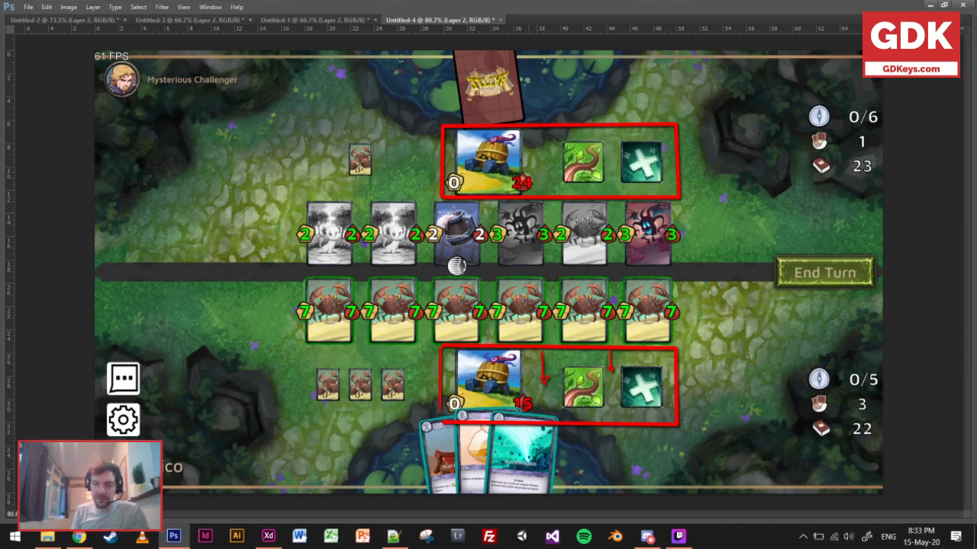
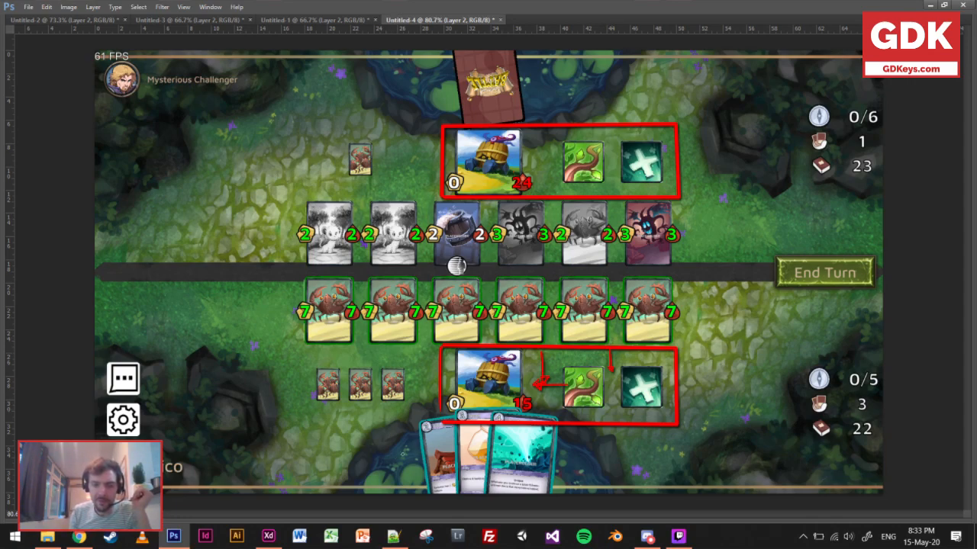
Outline the player's hand of cards in red, and sketch a matching fan of cards around the opponent's card back.
left_click_drag(403, 416, 414, 495)
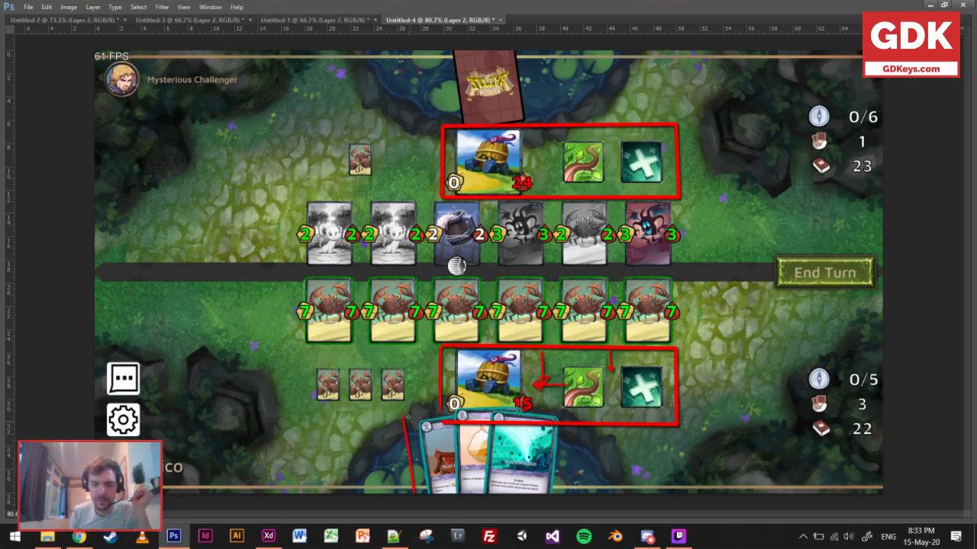
mouse_move(404, 417)
left_mouse_down()
mouse_move(528, 411)
mouse_move(563, 422)
mouse_move(565, 494)
left_mouse_up()
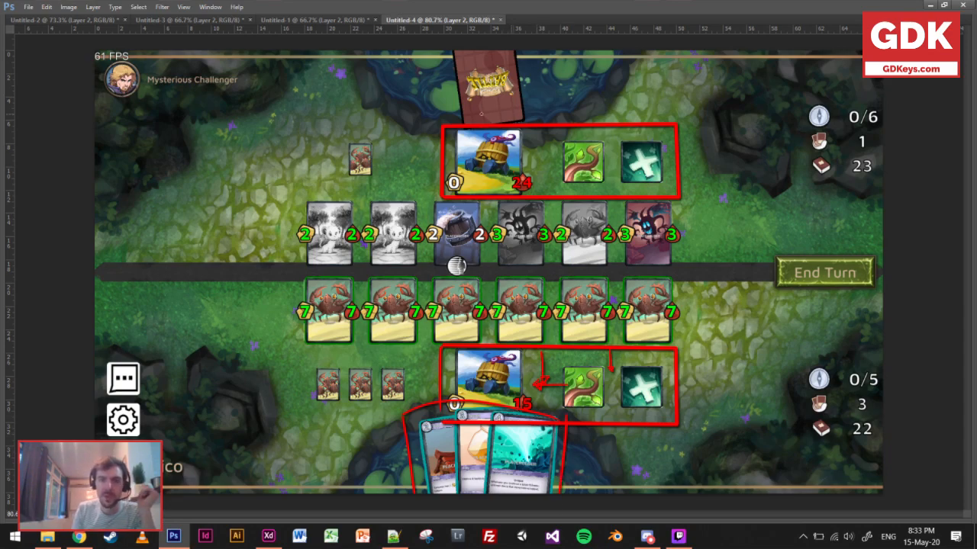
mouse_move(417, 52)
left_mouse_down()
mouse_move(410, 118)
mouse_move(501, 120)
left_mouse_up()
left_click_drag(468, 55, 461, 122)
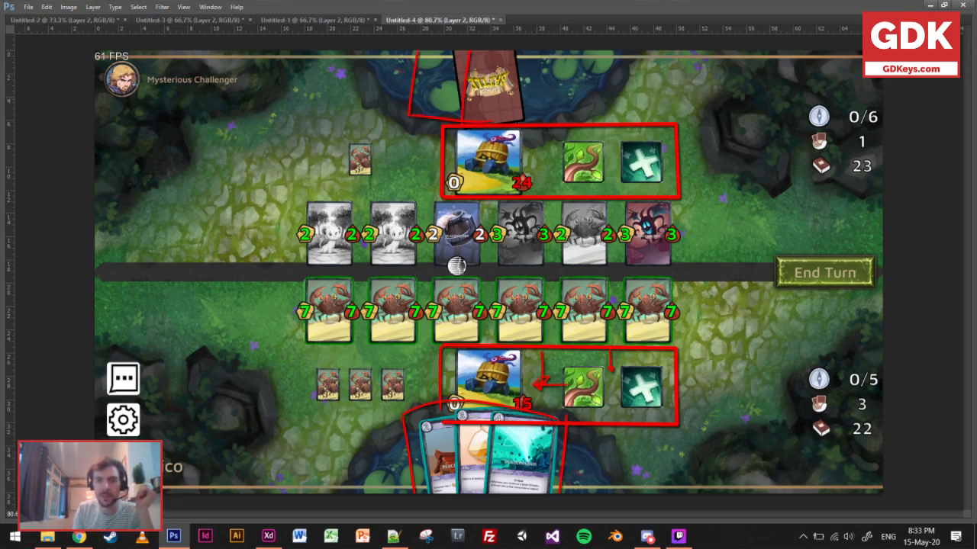
left_click_drag(524, 115, 562, 103)
mouse_move(550, 52)
left_mouse_down()
mouse_move(563, 102)
mouse_move(595, 85)
left_mouse_up()
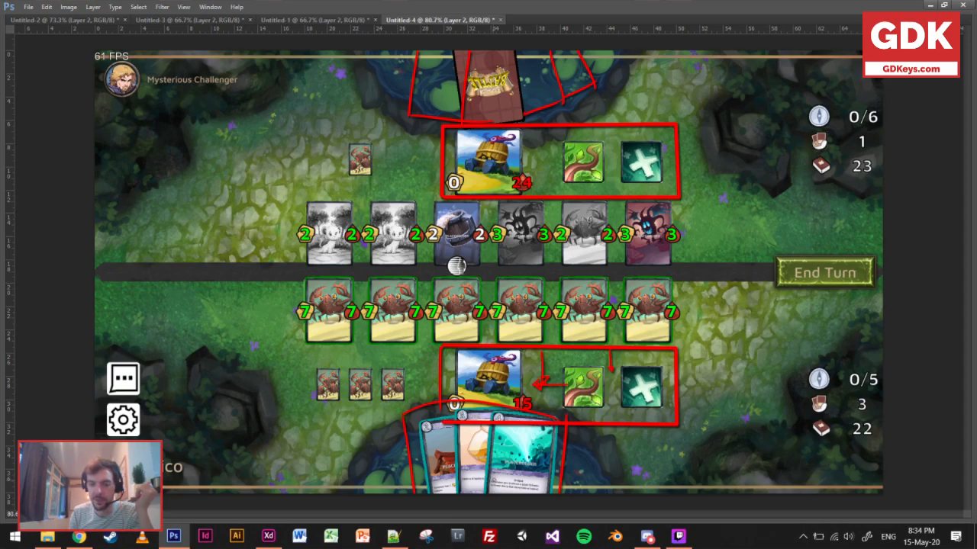
Hatch across the lower edge of the player's hand cards with short red strokes.
left_click_drag(509, 476, 522, 490)
mouse_move(524, 474)
left_mouse_down()
mouse_move(474, 479)
mouse_move(451, 494)
left_mouse_up()
mouse_move(455, 477)
left_mouse_down()
mouse_move(441, 492)
mouse_move(418, 487)
mouse_move(453, 492)
left_mouse_up()
mouse_move(503, 473)
left_mouse_down()
mouse_move(488, 491)
mouse_move(545, 493)
left_mouse_up()
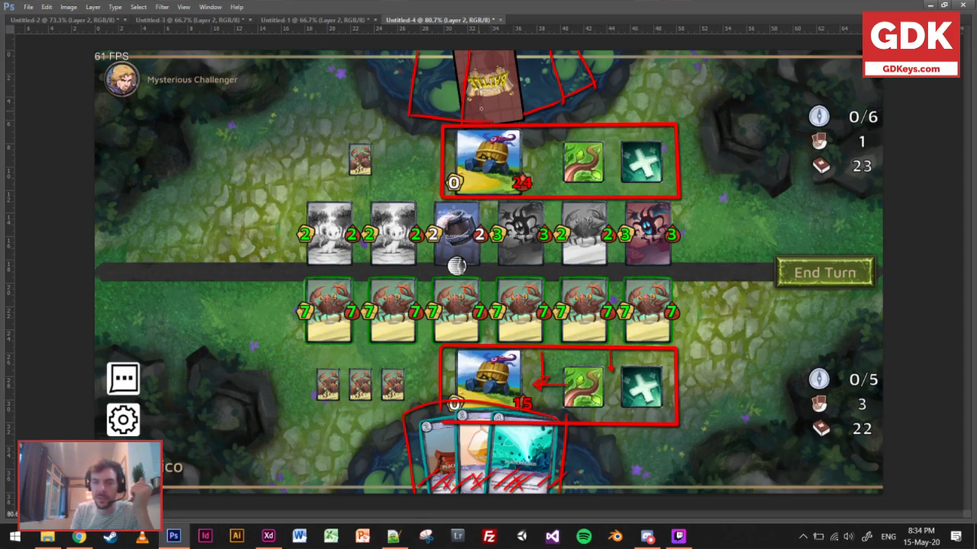
Write an underlined "NB" beside the opponent's card fan, and divide the fan with a curved line and scribble over its lower part.
mouse_move(602, 77)
left_mouse_down()
mouse_move(615, 66)
mouse_move(633, 75)
left_mouse_up()
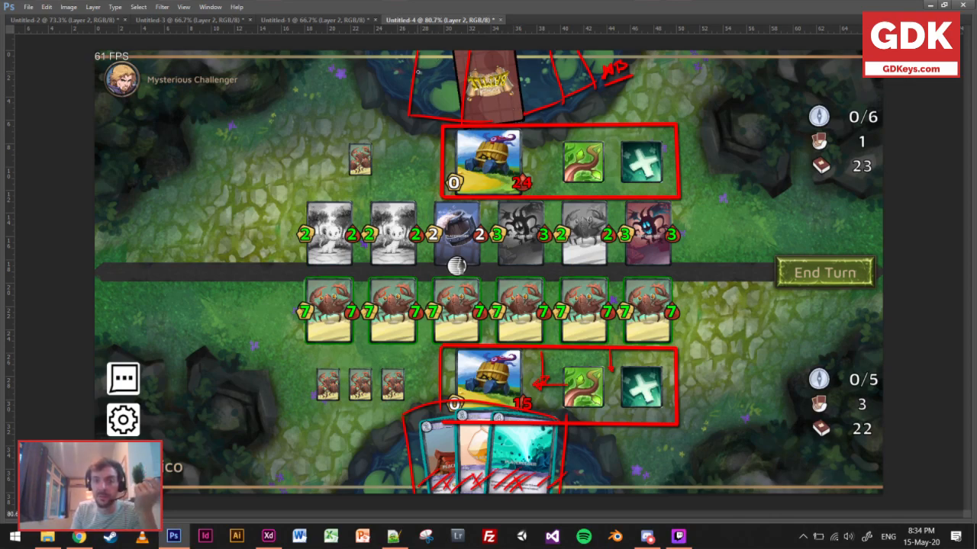
left_click_drag(418, 67, 518, 77)
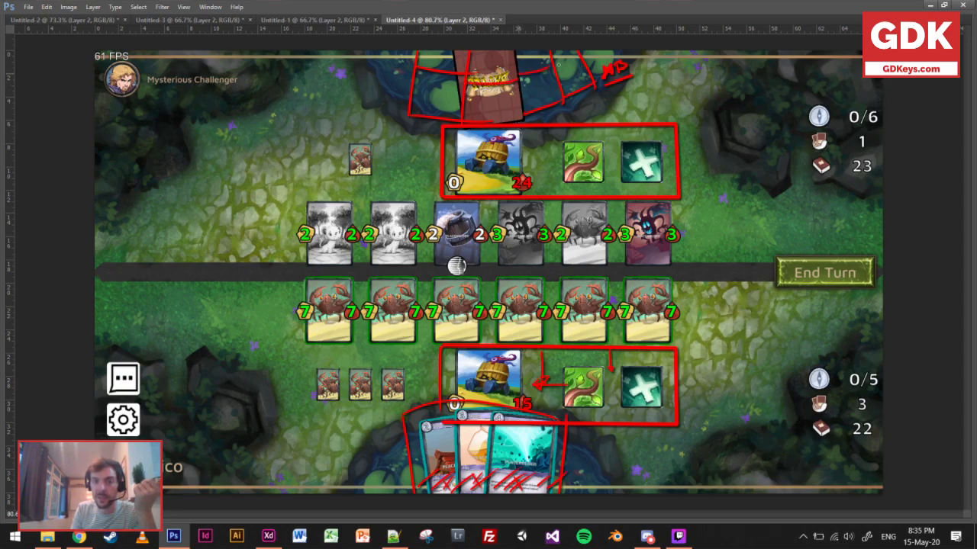
mouse_move(416, 89)
left_mouse_down()
mouse_move(438, 101)
mouse_move(476, 95)
mouse_move(505, 107)
mouse_move(583, 81)
left_mouse_up()
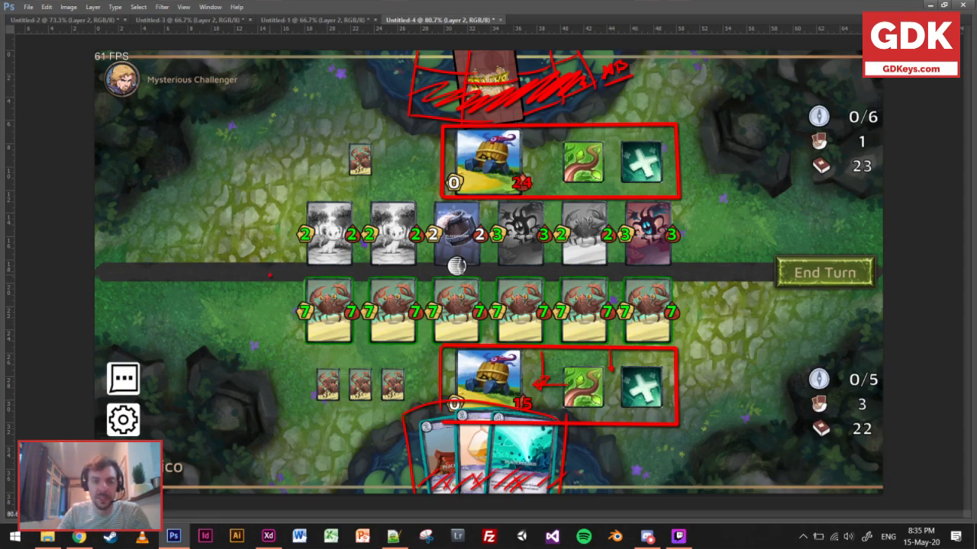
left_click(702, 274, "shift")
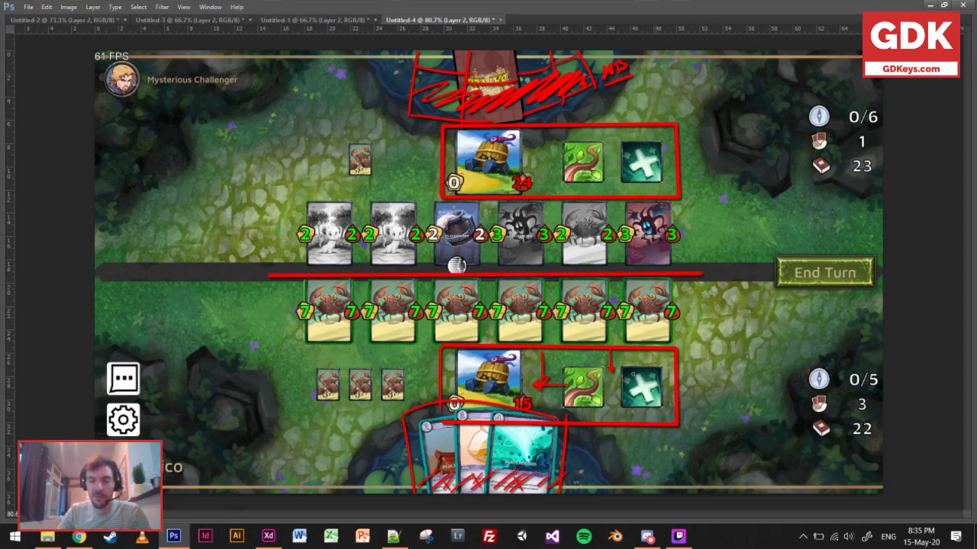
key("ctrl+z")
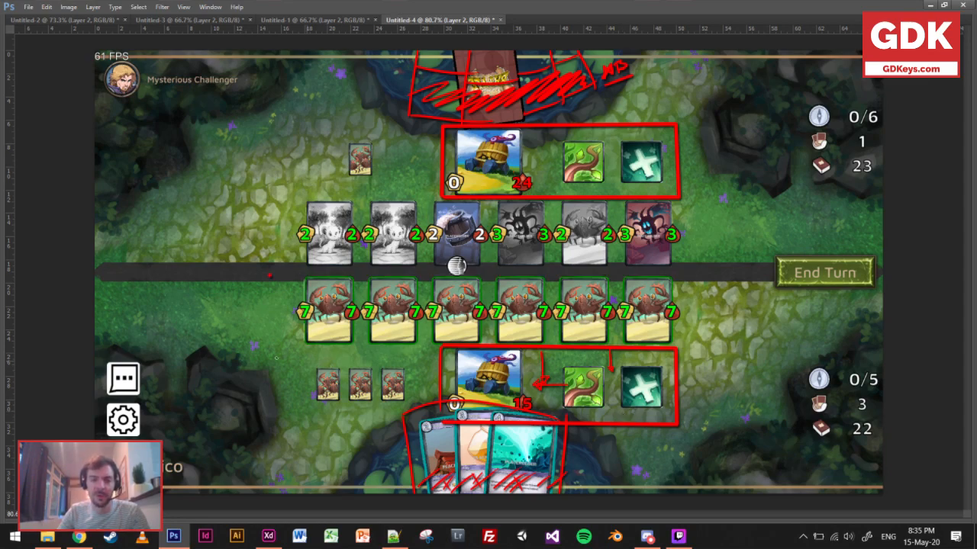
key("ctrl+z")
key("ctrl+z")
key("ctrl+z")
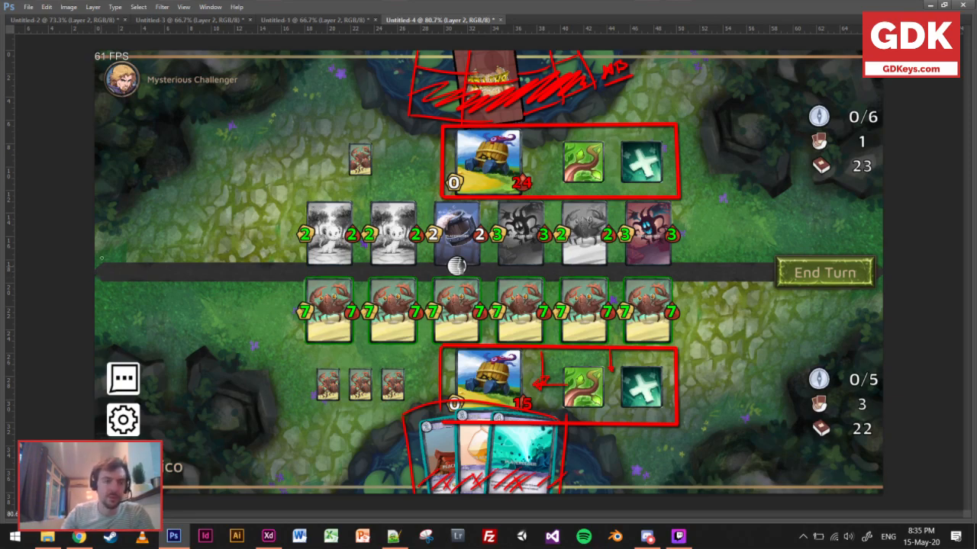
Review the Untitled-2, Untitled-3 and Untitled-1 references, and mark the dark divider's thickness in Untitled-4 with two facing red arrows.
left_click(96, 21)
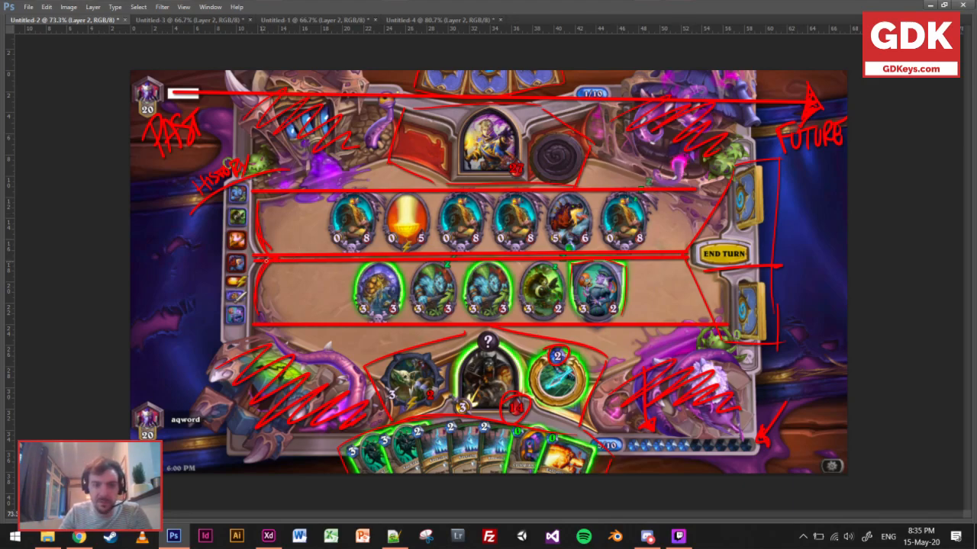
left_click(185, 21)
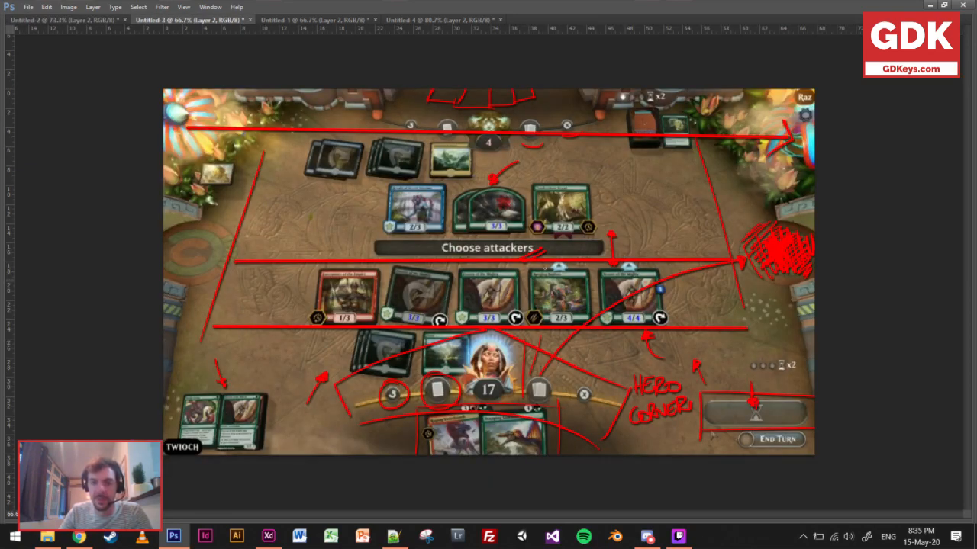
left_click(317, 20)
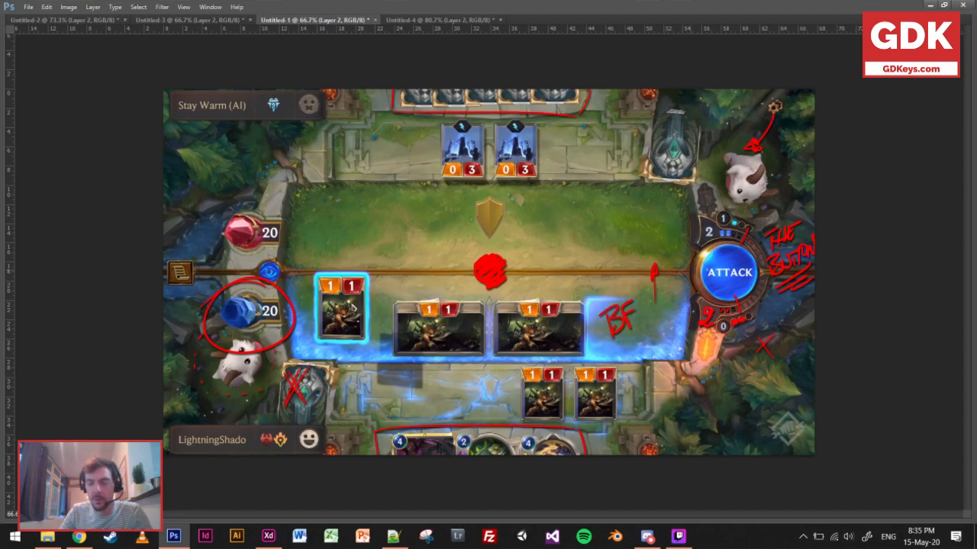
left_click(410, 21)
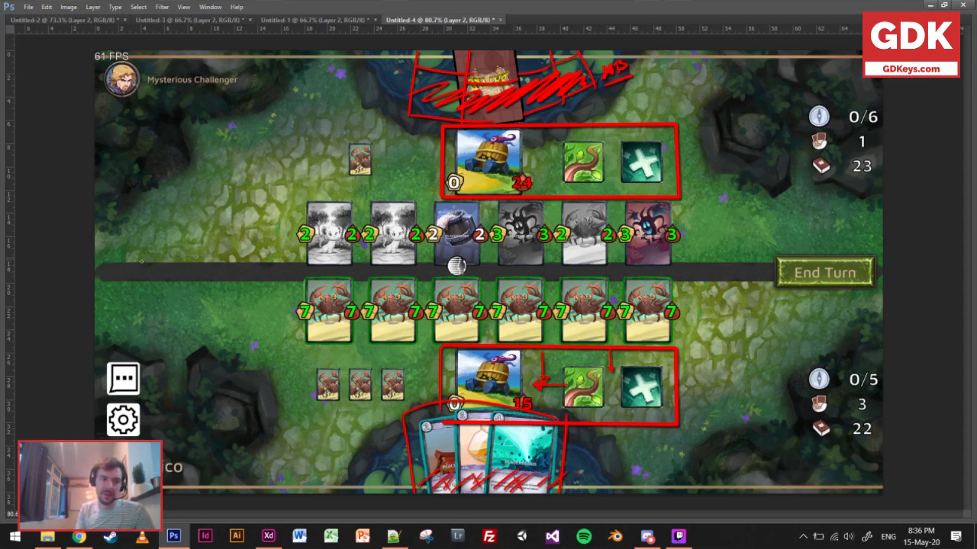
mouse_move(140, 244)
left_mouse_down()
mouse_move(139, 296)
mouse_move(135, 263)
mouse_move(146, 263)
left_mouse_up()
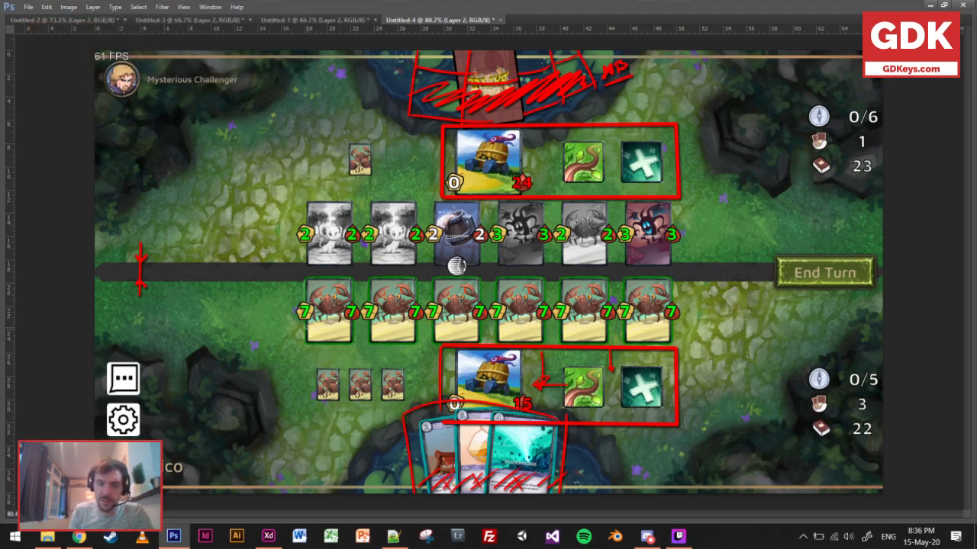
Rule off and hatch the top and bottom strips of the player's first crab card, and circle the artwork on the second.
left_click_drag(308, 328, 351, 328)
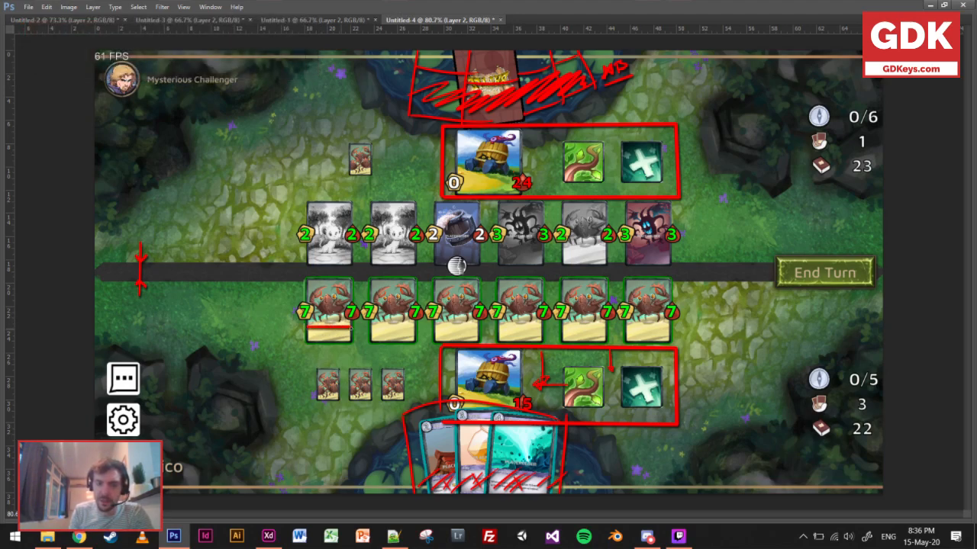
left_click_drag(307, 288, 351, 288)
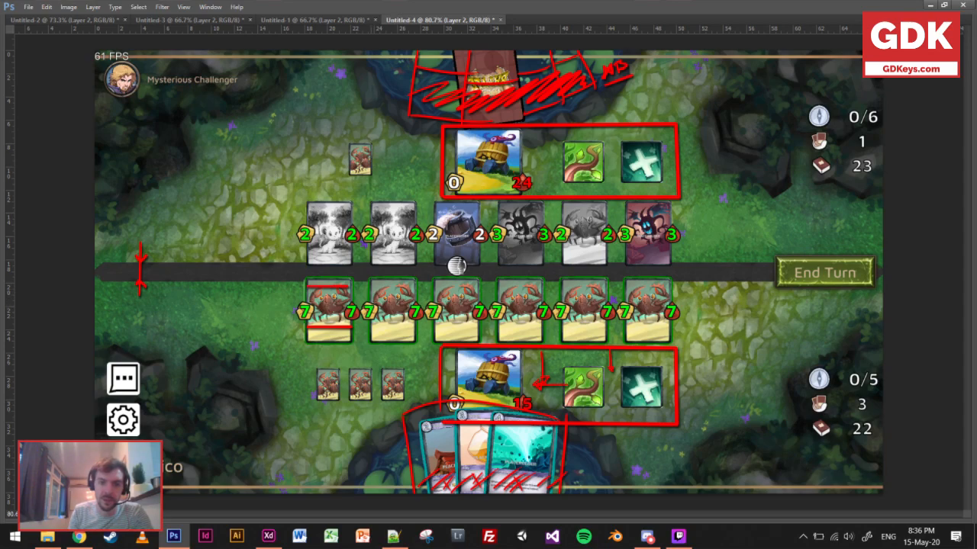
mouse_move(375, 301)
left_mouse_down()
mouse_move(396, 280)
mouse_move(414, 293)
mouse_move(395, 335)
mouse_move(417, 319)
mouse_move(380, 331)
mouse_move(403, 331)
left_mouse_up()
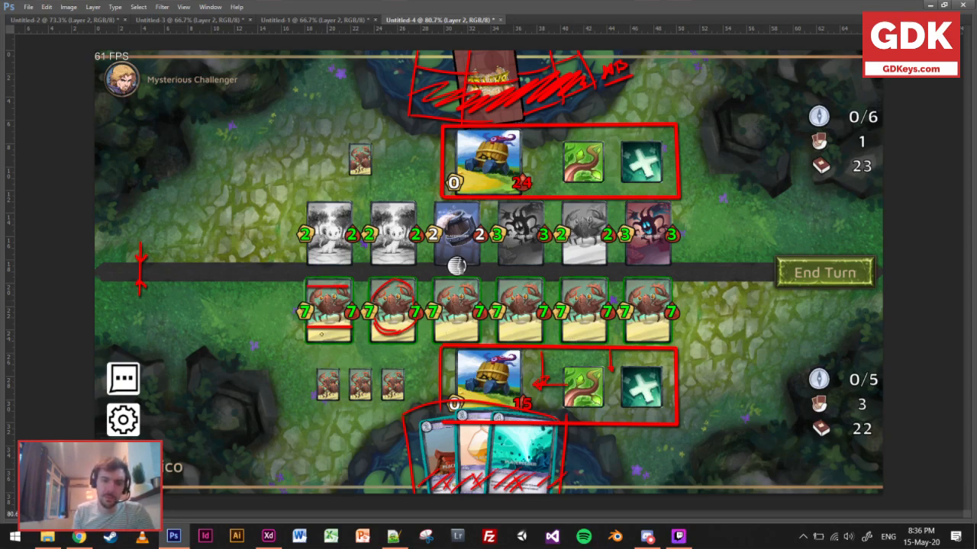
left_click_drag(298, 342, 350, 335)
left_click_drag(326, 277, 356, 281)
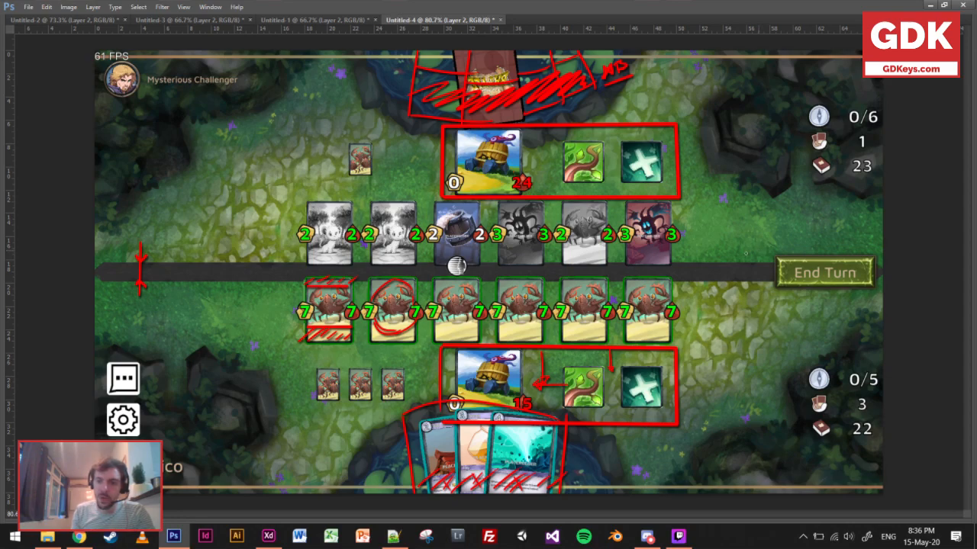
Frame the player's three small crab cards in red, and add an arrow pointing up at the frame with a small square beside it.
left_click_drag(302, 363, 297, 412)
mouse_move(302, 360)
left_mouse_down()
mouse_move(421, 361)
mouse_move(409, 357)
mouse_move(299, 410)
left_mouse_up()
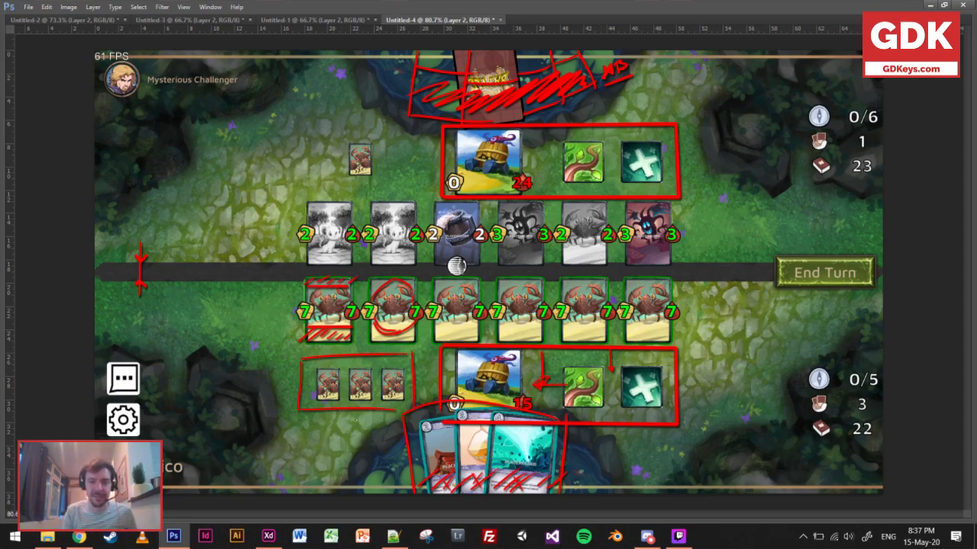
mouse_move(357, 440)
left_mouse_down()
mouse_move(344, 413)
mouse_move(352, 411)
left_mouse_up()
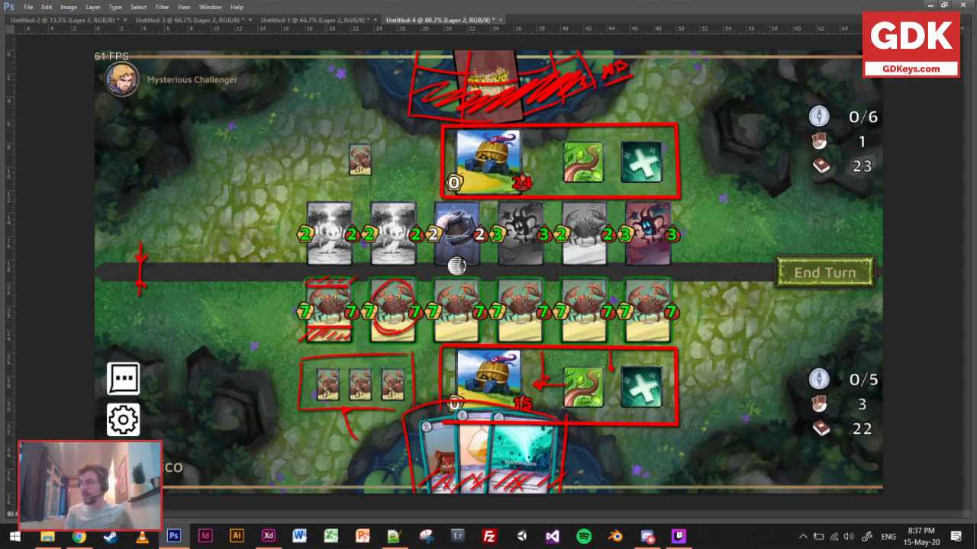
mouse_move(317, 428)
left_mouse_down()
mouse_move(321, 449)
mouse_move(334, 423)
mouse_move(339, 444)
left_mouse_up()
left_click_drag(322, 450, 340, 444)
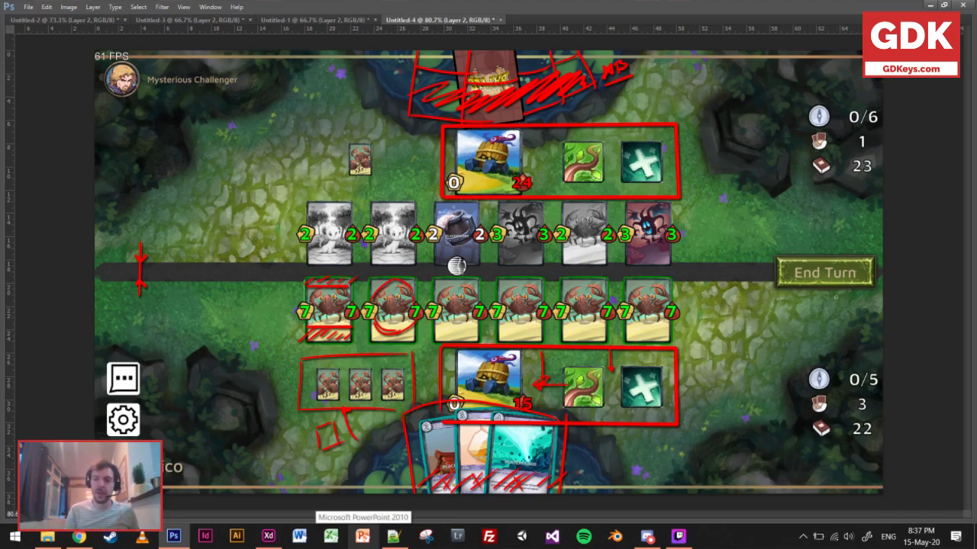
Frame the End Turn button in red, and sweep a thin curved line across the board's card rows.
mouse_move(761, 249)
left_mouse_down()
mouse_move(759, 304)
mouse_move(761, 242)
mouse_move(879, 239)
mouse_move(880, 299)
mouse_move(760, 296)
left_mouse_up()
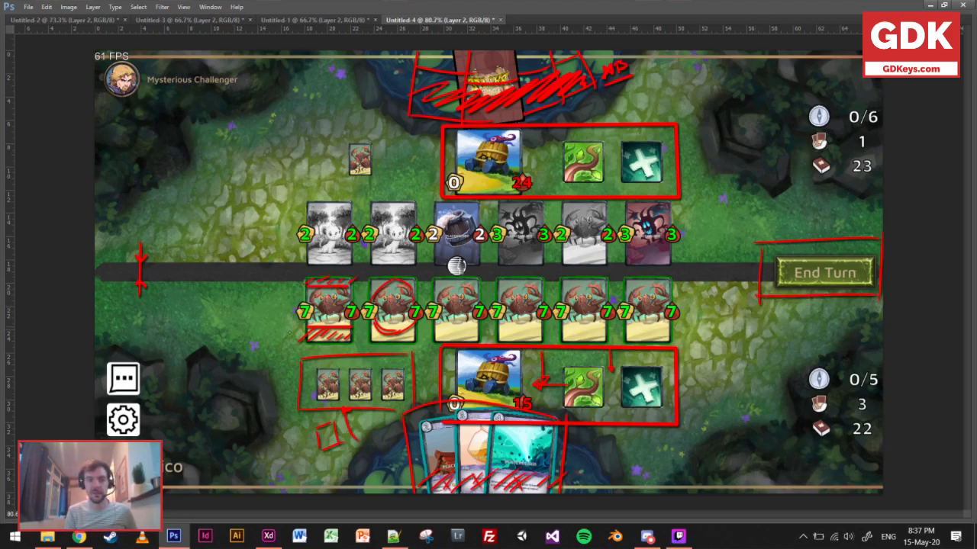
mouse_move(220, 300)
left_mouse_down()
mouse_move(469, 236)
mouse_move(706, 233)
left_mouse_up()
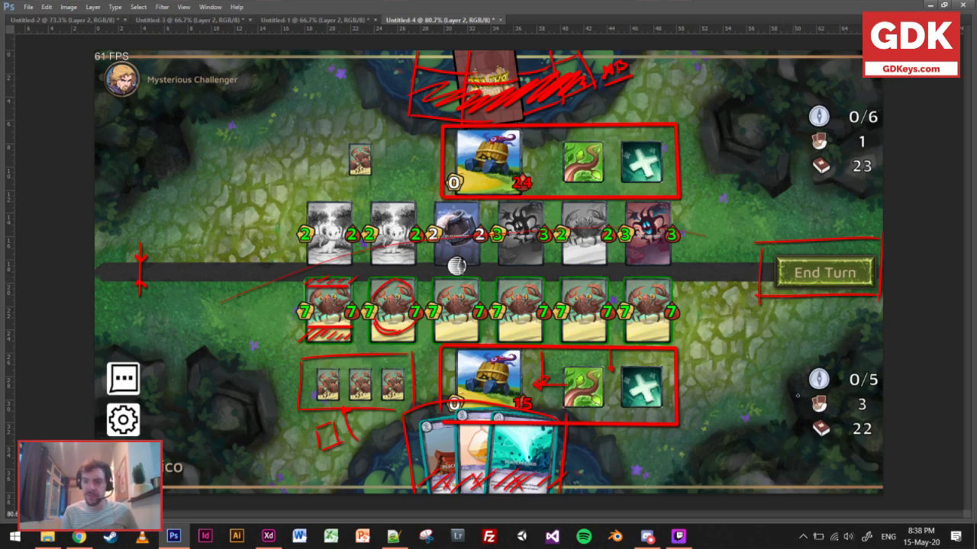
Frame the player's three resource counters in red and label the compass counter "MANA".
left_click_drag(802, 366, 802, 450)
mouse_move(803, 361)
left_mouse_down()
mouse_move(881, 360)
mouse_move(882, 428)
left_mouse_up()
left_click_drag(803, 448, 880, 447)
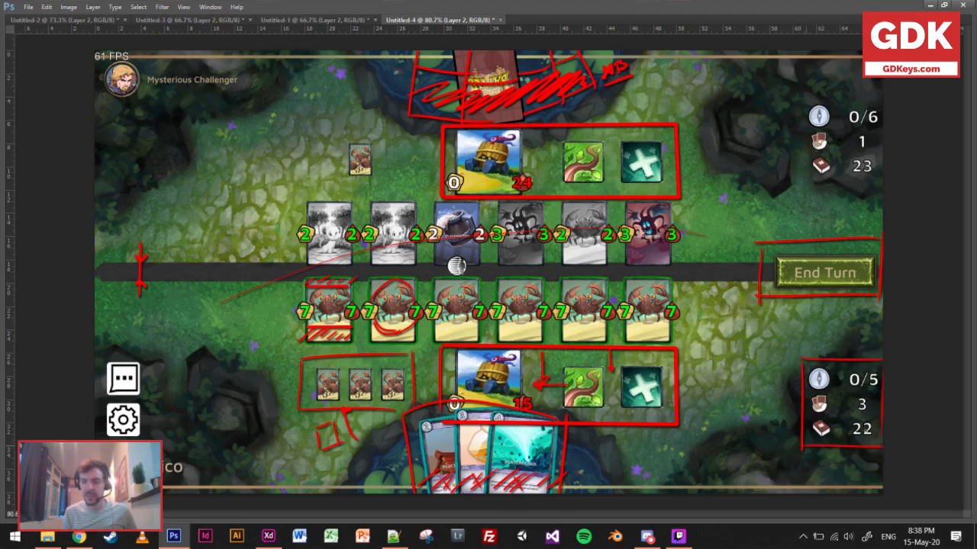
mouse_move(754, 387)
left_mouse_down()
mouse_move(763, 371)
mouse_move(771, 382)
mouse_move(812, 357)
left_mouse_up()
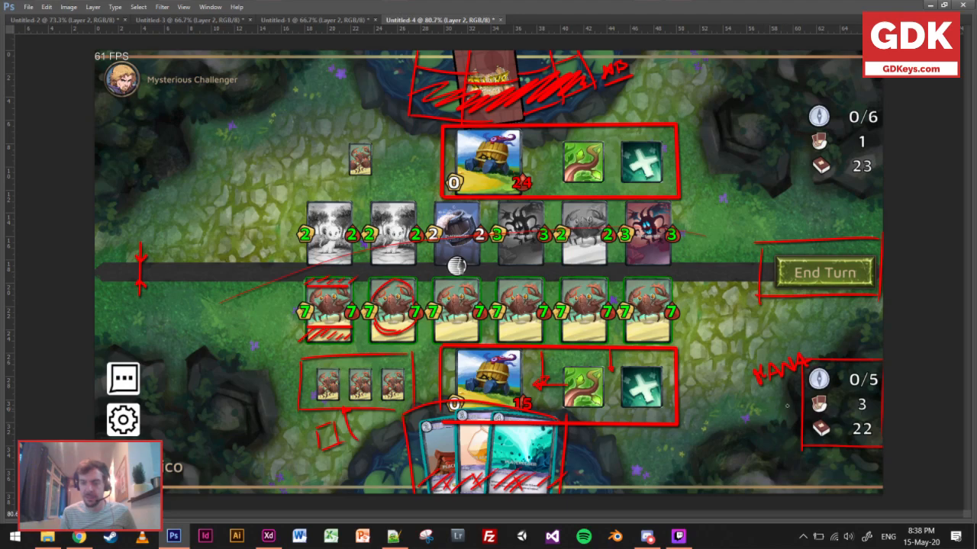
Draw red arrows pointing at the player's hand-count icon, the deck icon and the hand of cards.
left_click_drag(778, 413, 810, 404)
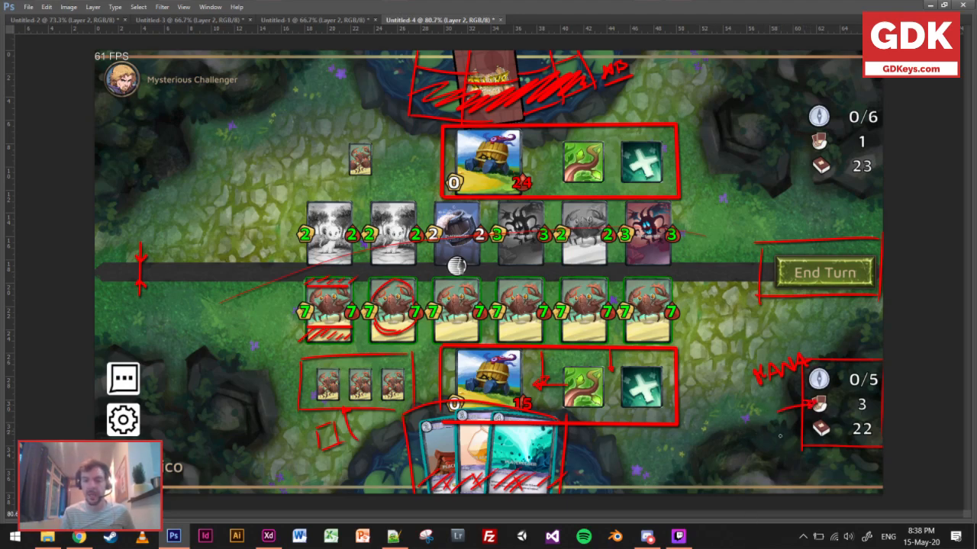
left_click_drag(767, 441, 808, 428)
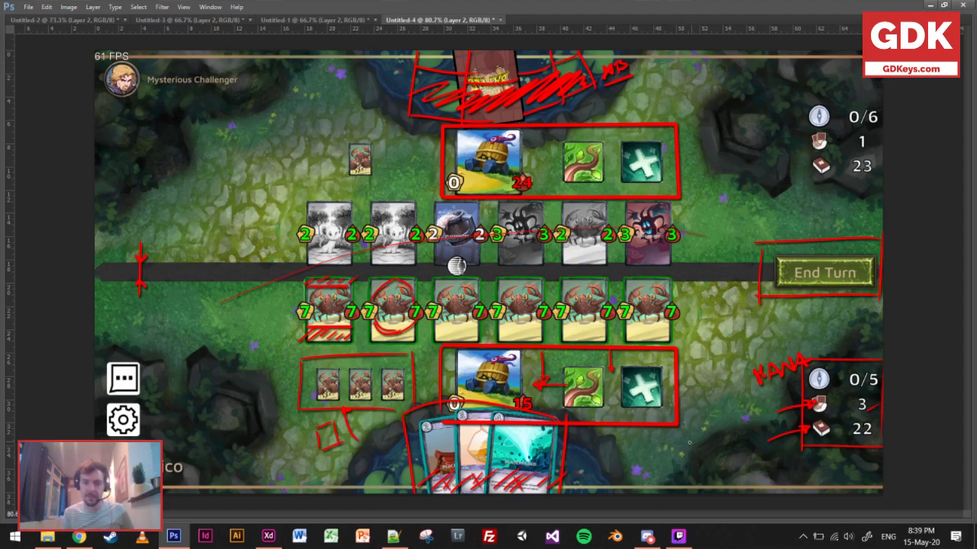
left_click_drag(572, 466, 579, 468)
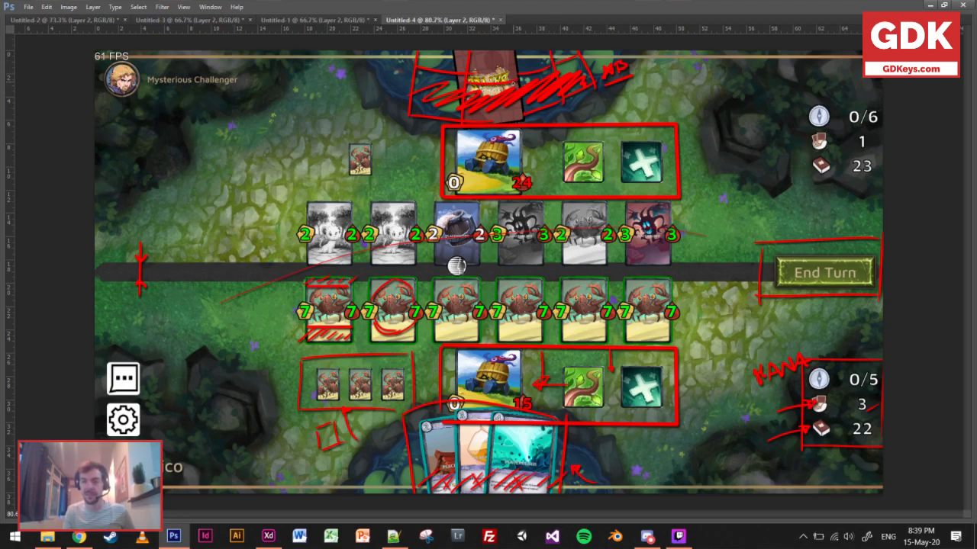
Scribble out the hand-count rows of both players, and circle the player's deck icon.
left_click_drag(803, 139, 881, 142)
left_click_drag(804, 400, 882, 408)
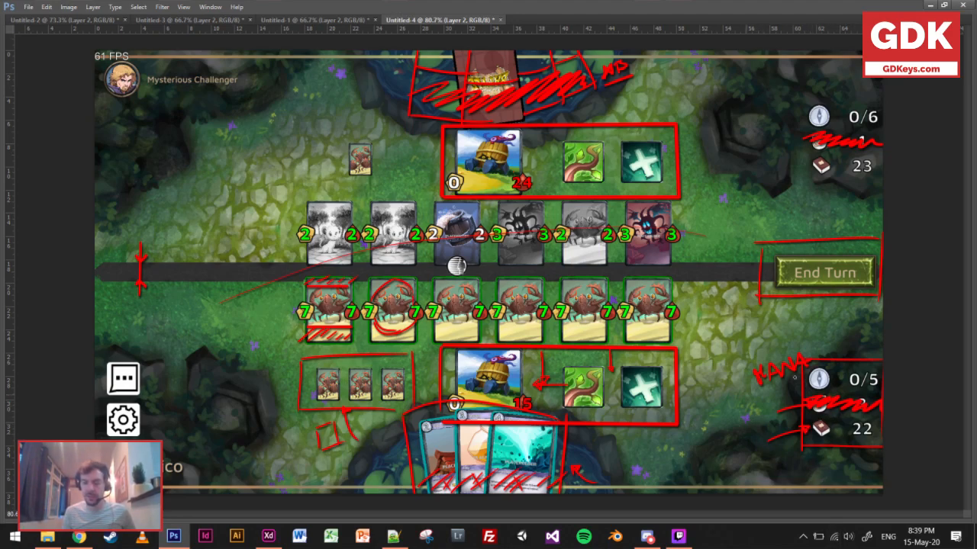
left_click_drag(815, 444, 817, 443)
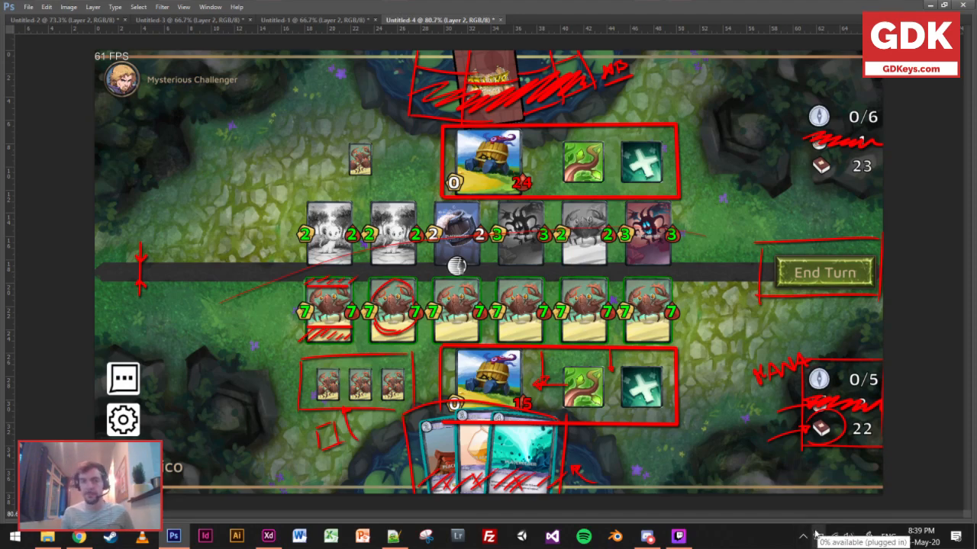
Compare the annotated Untitled-1 and Untitled-3 references with the marked-up Untitled-4 battle layout.
left_click(289, 22)
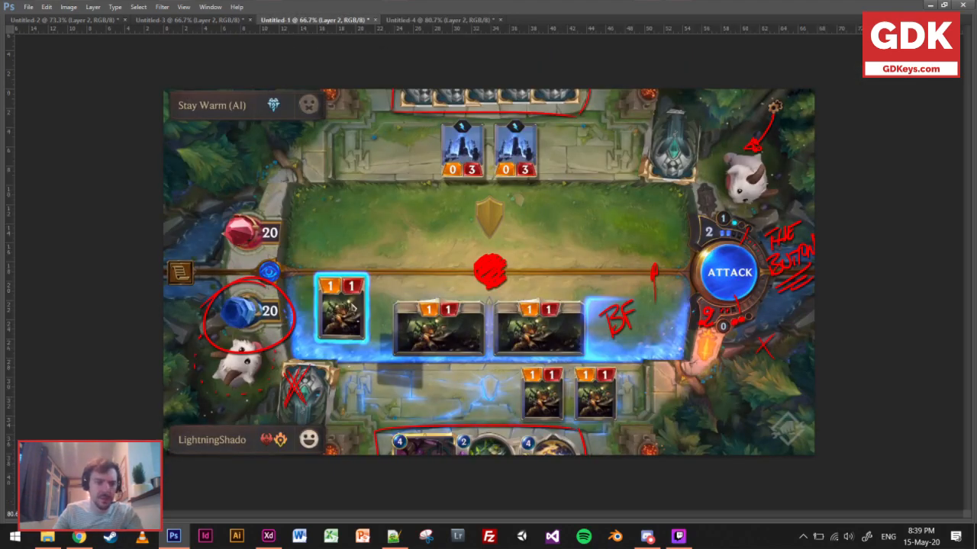
left_click(210, 20)
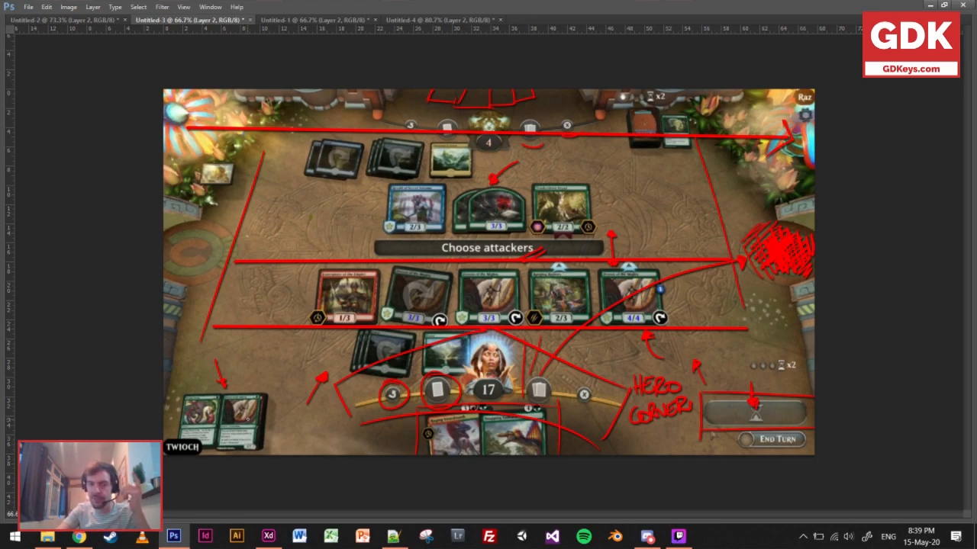
left_click(445, 21)
left_click(207, 20)
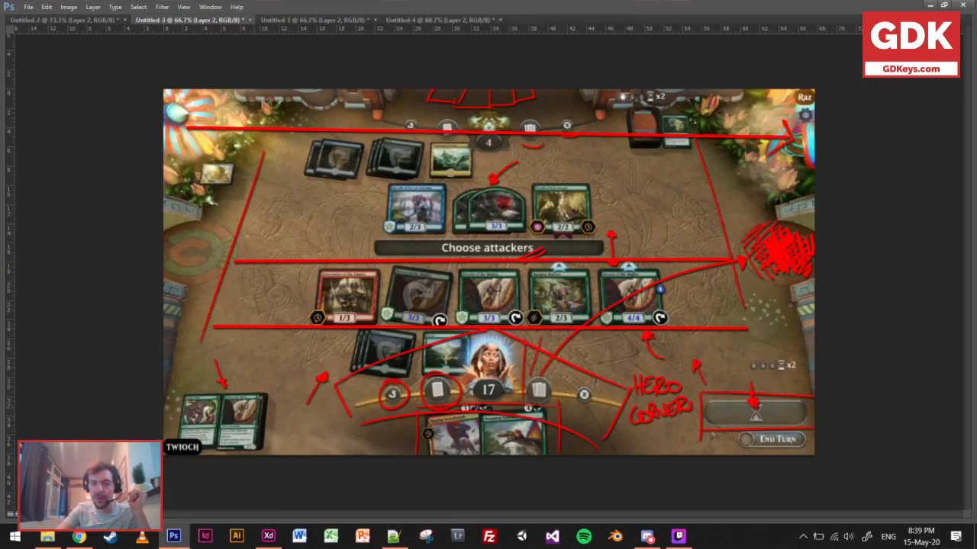
Check the annotated Untitled-1 reference, then write "??" in red beside the player's circled deck icon in Untitled-4.
left_click(286, 21)
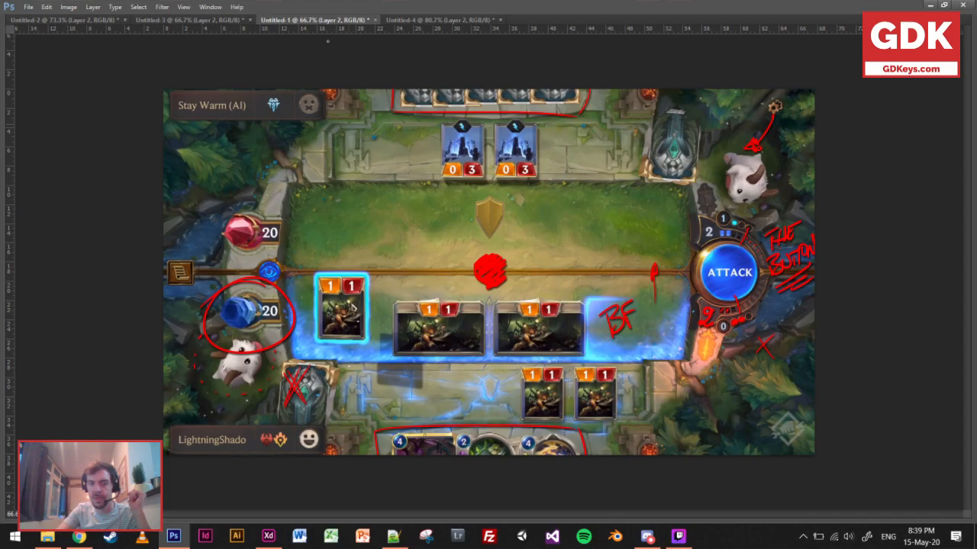
left_click(418, 23)
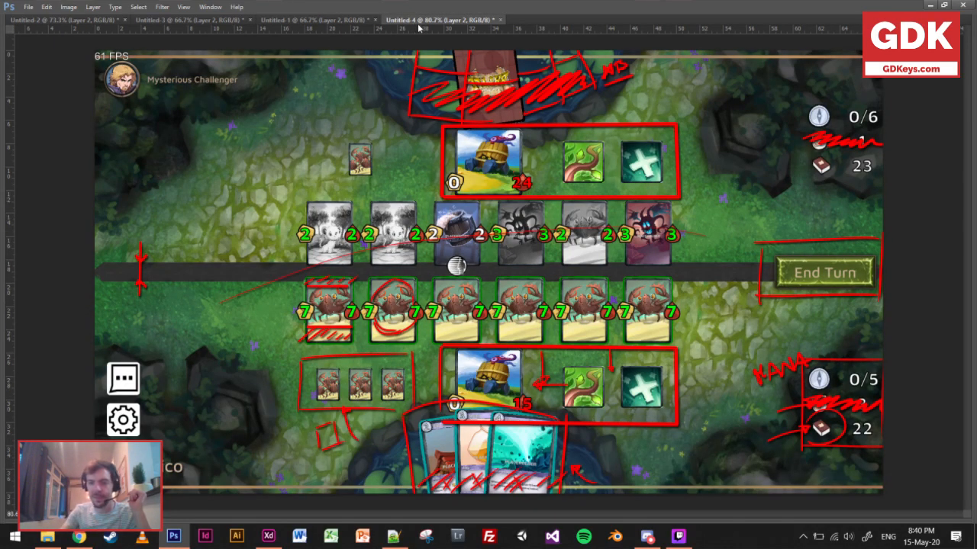
left_click_drag(740, 430, 757, 440)
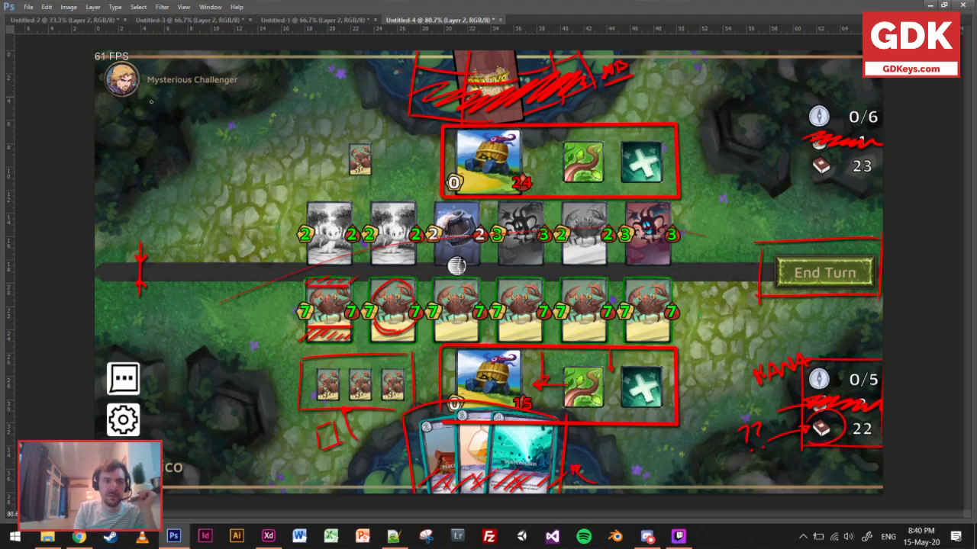
Underline both player names in red and circle the chat and settings icons on the battle layout.
left_click_drag(115, 112, 250, 89)
left_click_drag(163, 475, 229, 470)
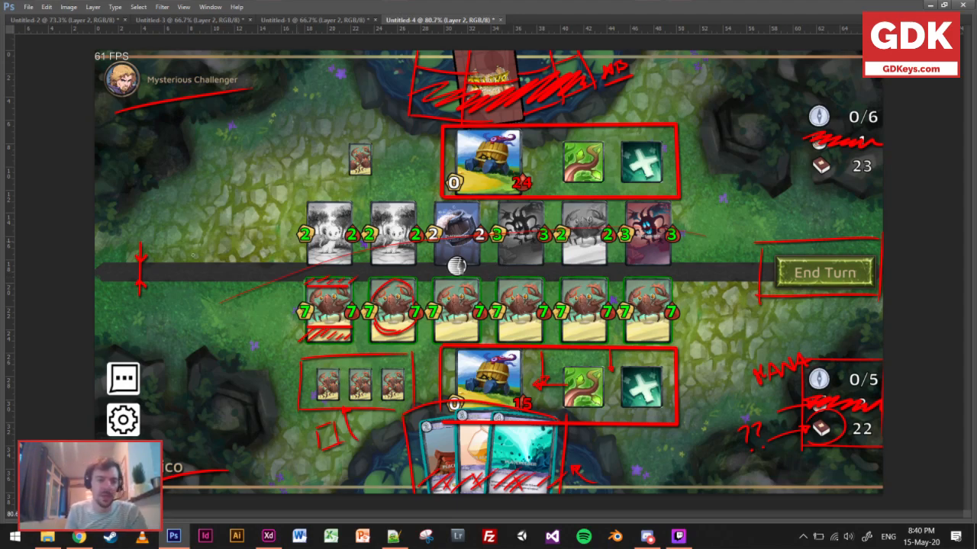
left_click_drag(128, 354, 150, 363)
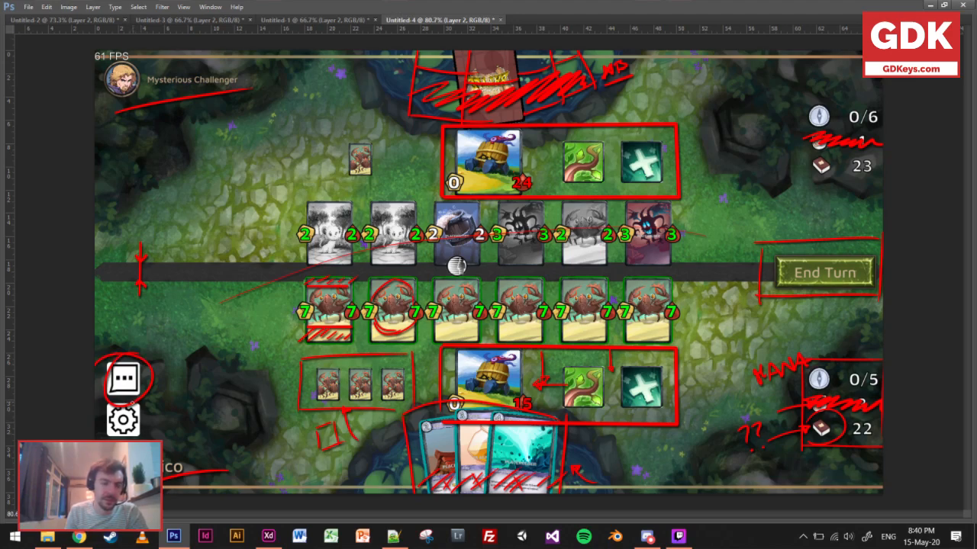
left_click_drag(138, 401, 115, 412)
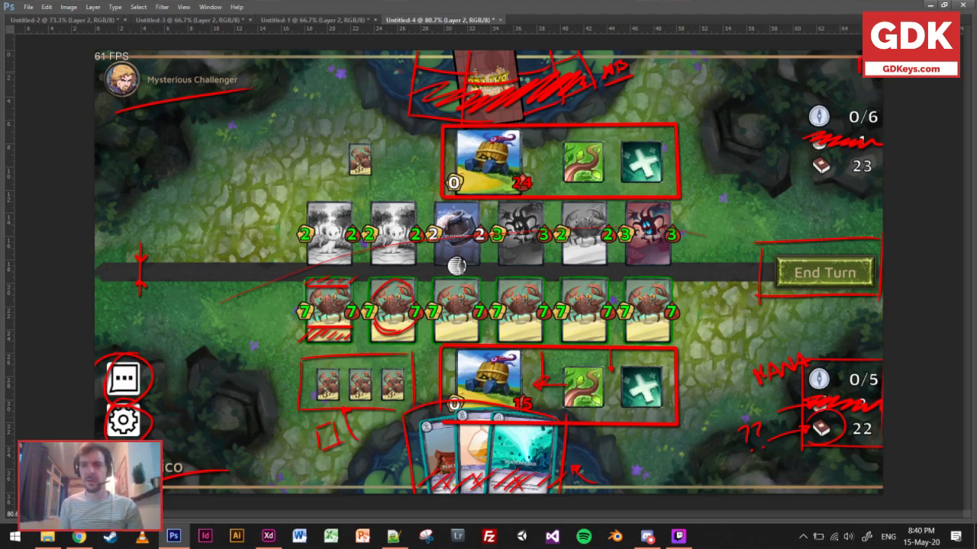
Draw a red arrow toward the board's upper-right corner and handwrite a sample chat message above the chat icon.
left_click_drag(837, 78, 858, 69)
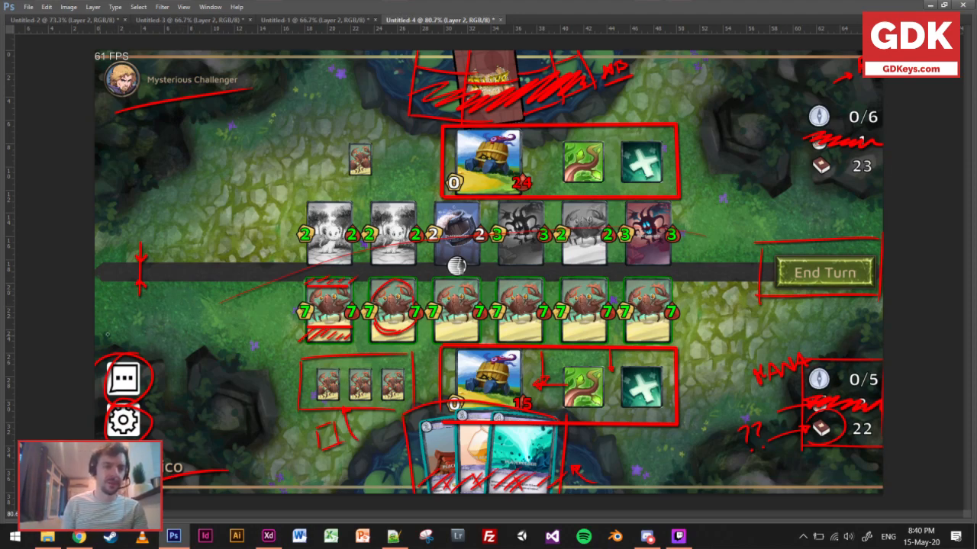
left_click_drag(109, 318, 117, 337)
mouse_move(100, 327)
left_mouse_down()
mouse_move(122, 308)
mouse_move(124, 331)
left_mouse_up()
mouse_move(120, 313)
left_mouse_down()
mouse_move(128, 310)
mouse_move(126, 328)
left_mouse_up()
mouse_move(127, 328)
left_mouse_down()
mouse_move(132, 315)
mouse_move(144, 323)
left_mouse_up()
mouse_move(145, 322)
left_mouse_down()
mouse_move(161, 344)
mouse_move(165, 333)
mouse_move(185, 359)
left_mouse_up()
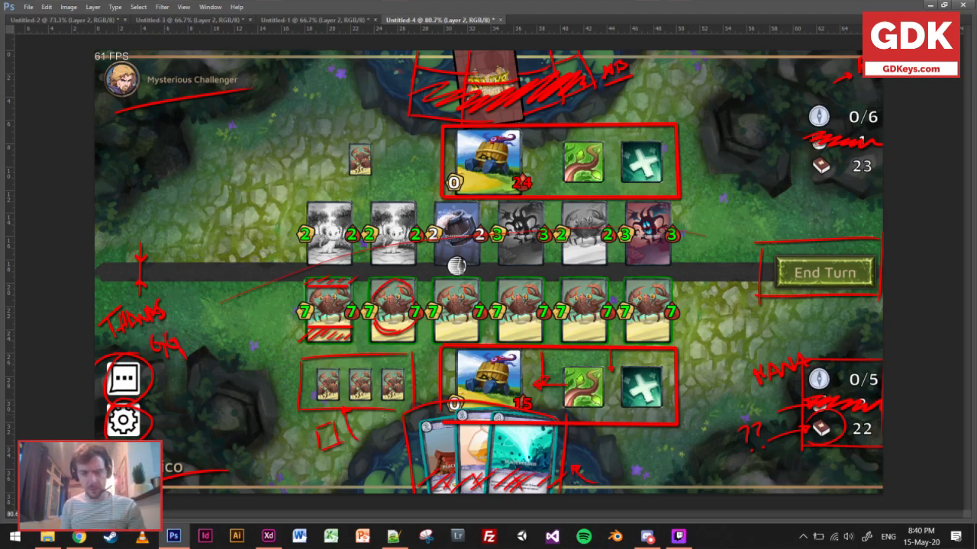
In Untitled-2, sketch an arc of small boxes around the player's hero and a bubble reading "THANKS" over the player's minions.
left_click(90, 25)
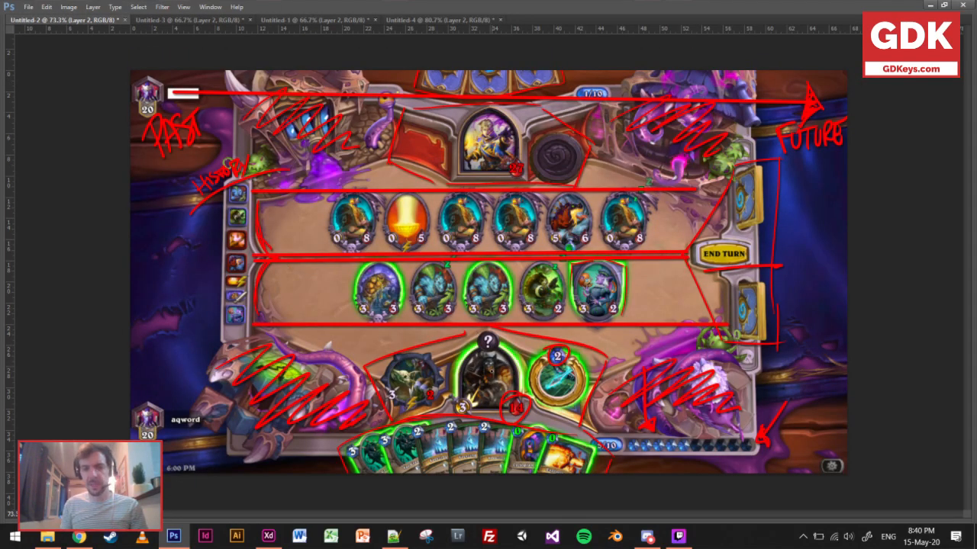
mouse_move(409, 366)
left_mouse_down()
mouse_move(417, 352)
mouse_move(435, 360)
mouse_move(459, 321)
mouse_move(457, 340)
mouse_move(504, 319)
mouse_move(543, 358)
left_mouse_up()
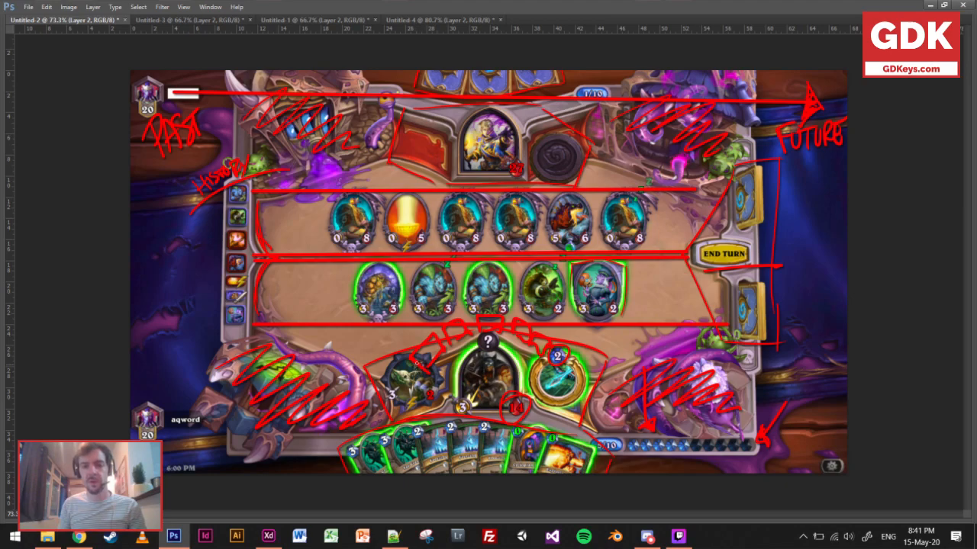
left_click_drag(412, 357, 537, 324)
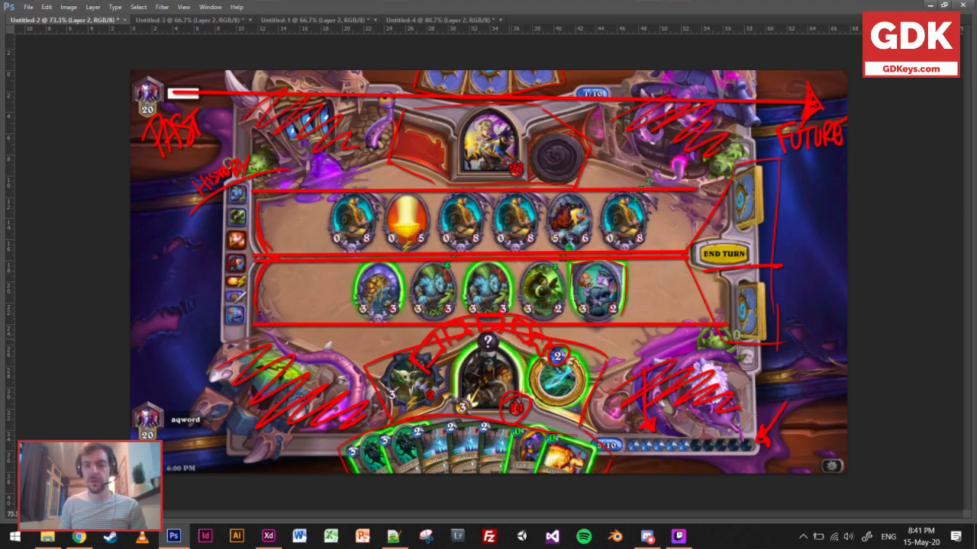
left_click_drag(481, 261, 595, 302)
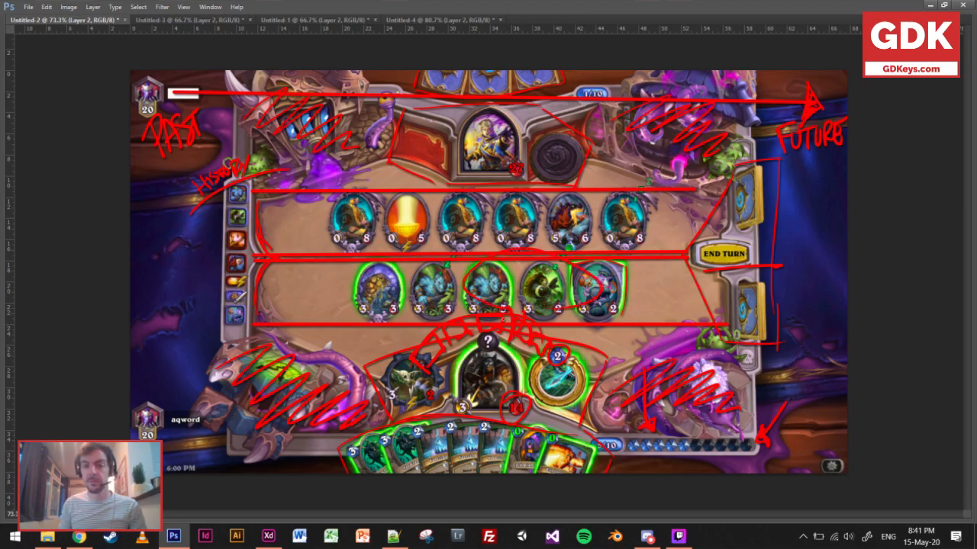
mouse_move(500, 270)
left_mouse_down()
mouse_move(505, 296)
mouse_move(518, 301)
mouse_move(534, 278)
mouse_move(587, 294)
left_mouse_up()
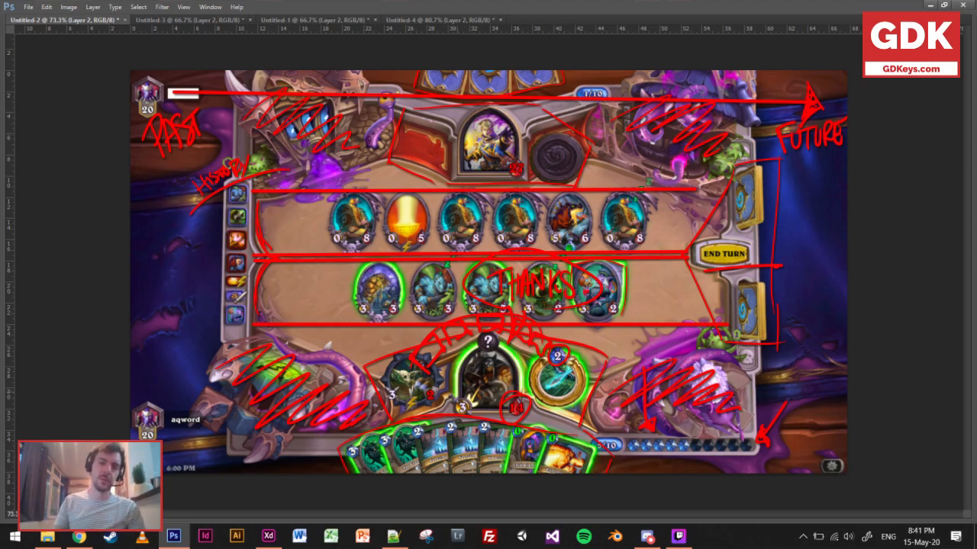
In Untitled-4, draw a red line from the chat icon to the player's hero card and circle that card.
left_click(393, 21)
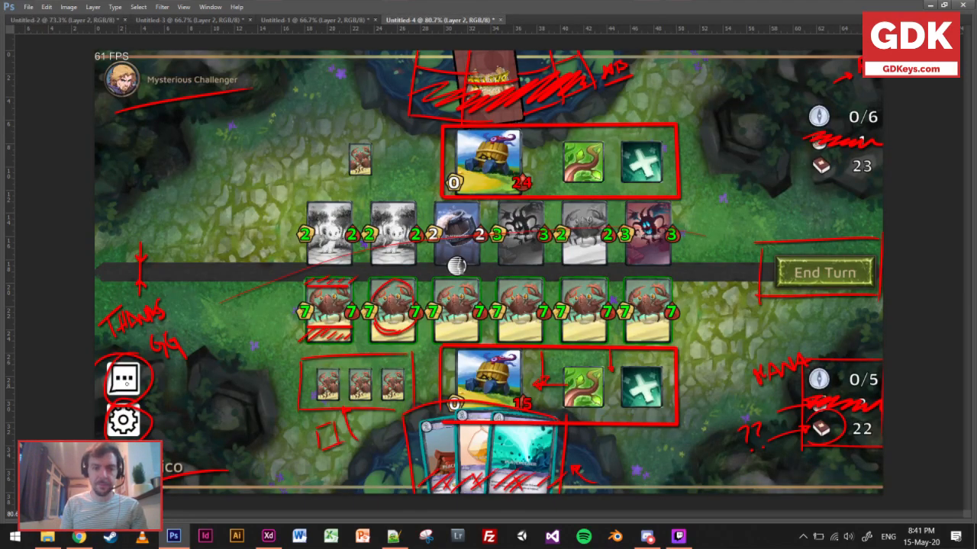
left_click_drag(153, 381, 368, 352)
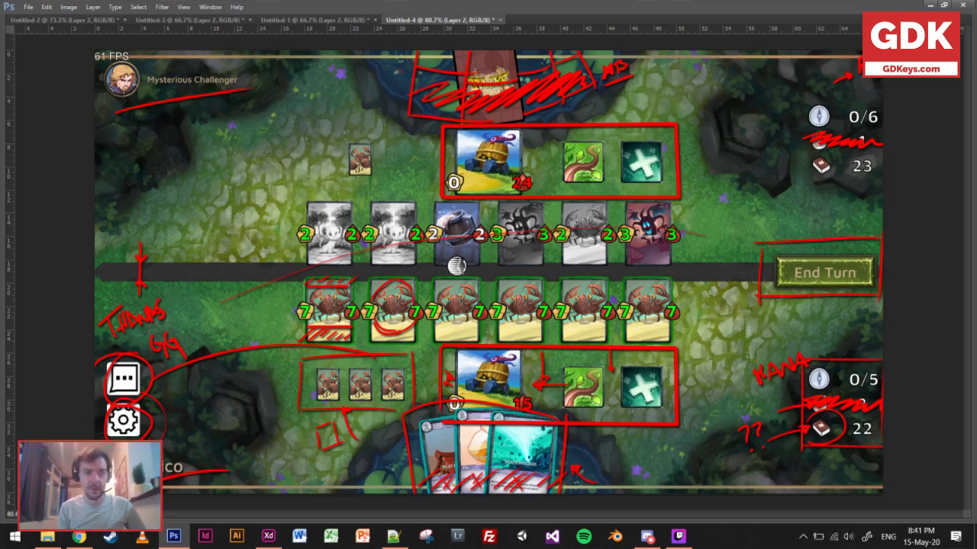
mouse_move(530, 339)
left_mouse_down()
mouse_move(467, 328)
mouse_move(428, 357)
left_mouse_up()
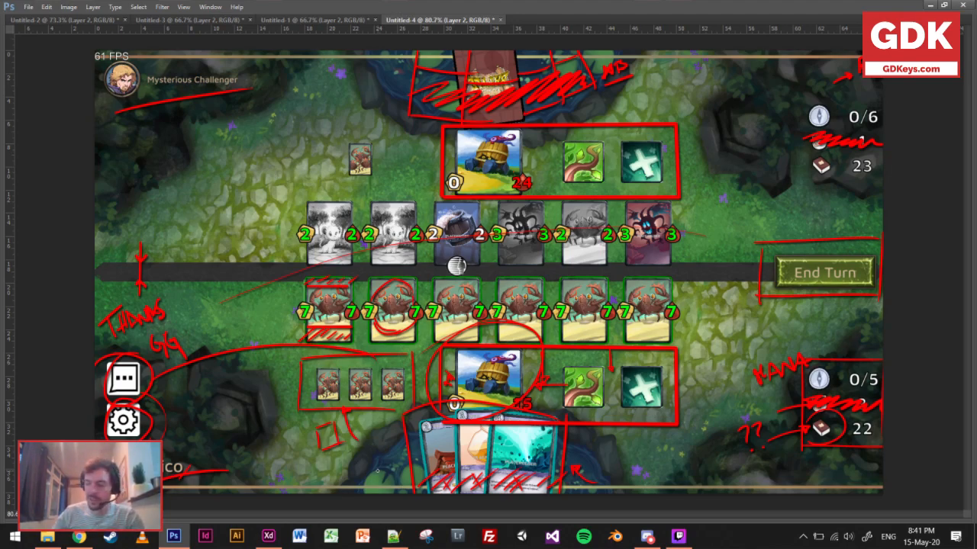
Switch to Adobe XD and examine the LoR, HS, MTG and FTB reference boards and the FairTravel Empty – 2 artboard.
mouse_move(270, 541)
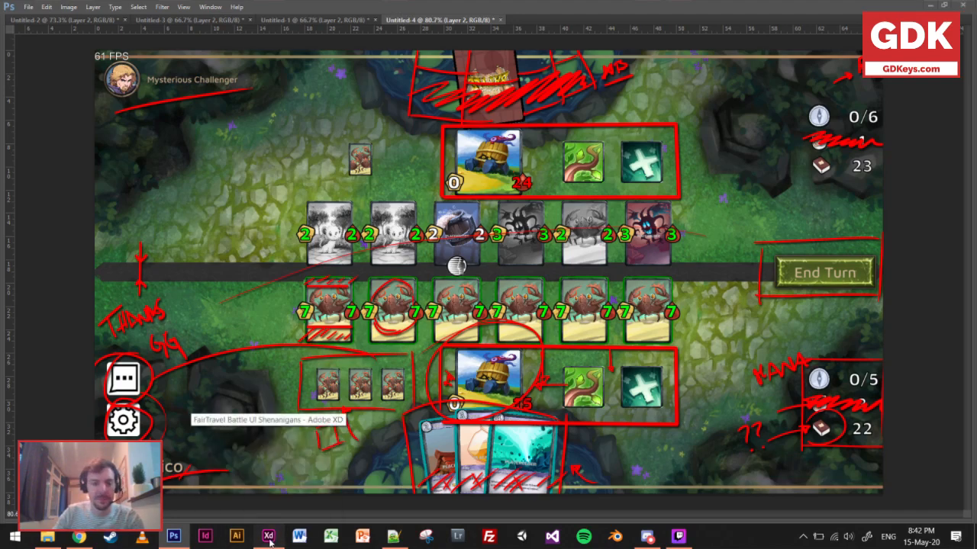
left_click(269, 541)
scroll(343, 447, "right", 3)
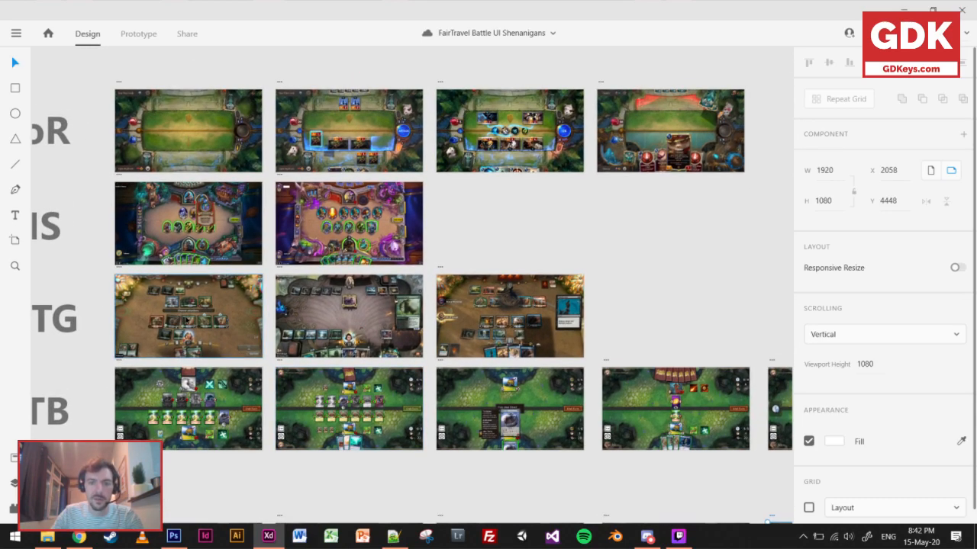
left_click_drag(232, 332, 318, 371)
scroll(207, 380, "up", 5)
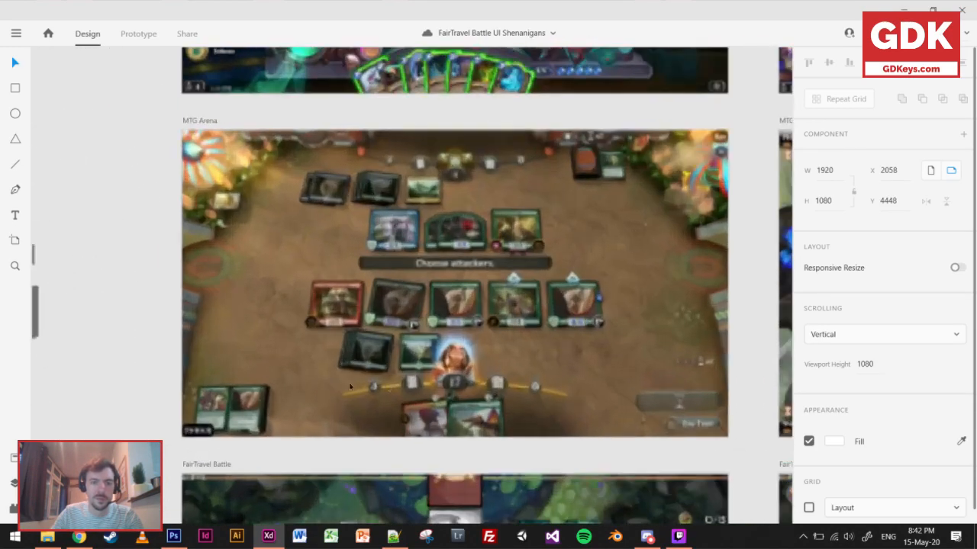
left_click_drag(578, 375, 180, 363)
left_click_drag(610, 381, 364, 384)
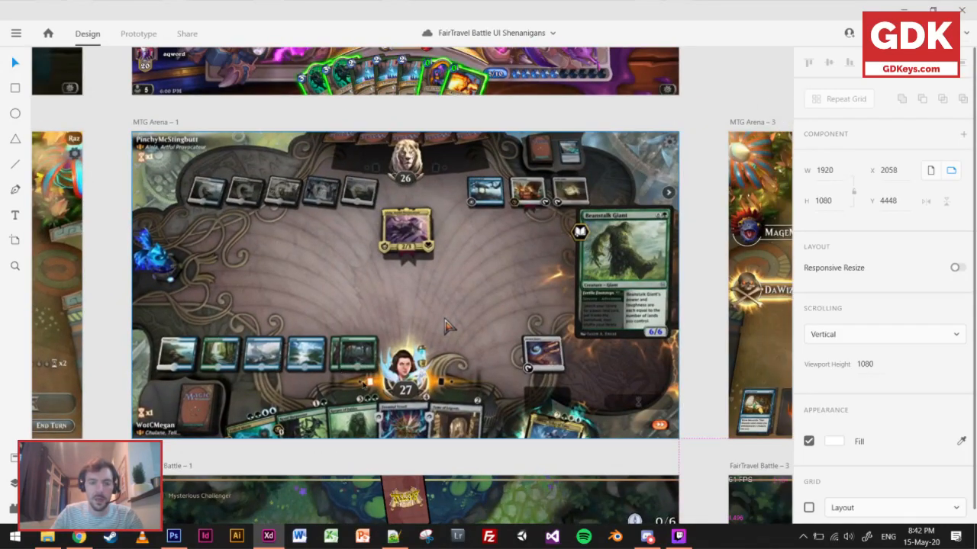
scroll(364, 385, "down", 5)
scroll(364, 384, "down", 3)
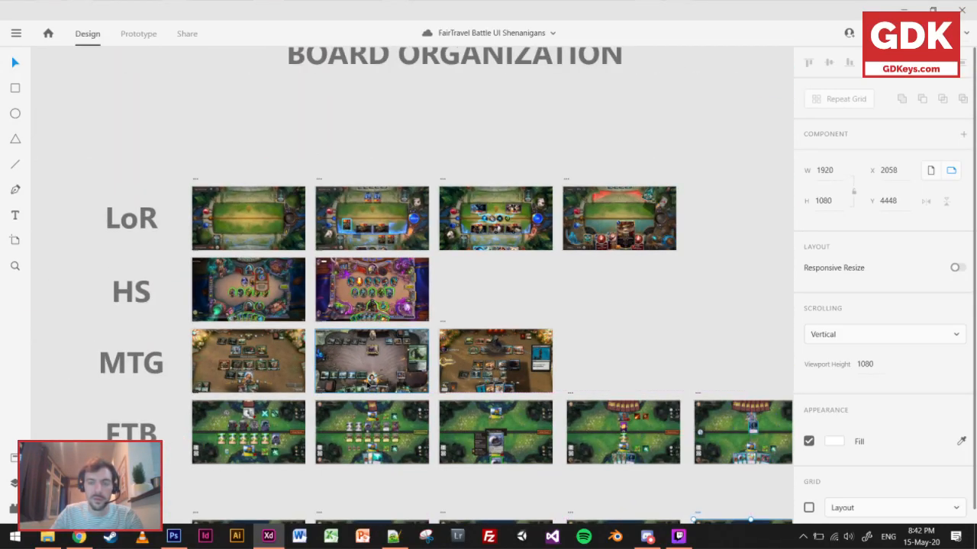
left_click_drag(356, 250, 294, 264)
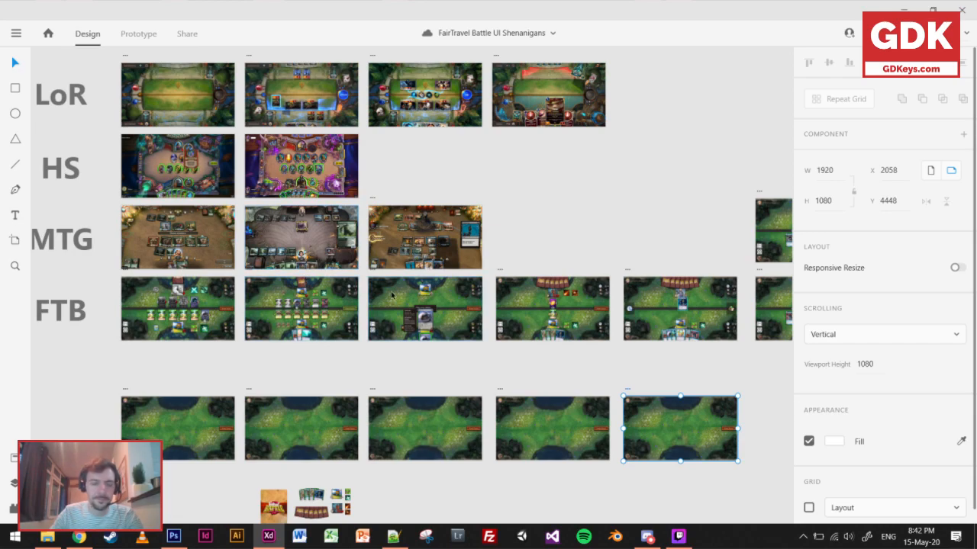
scroll(439, 272, "down", 2)
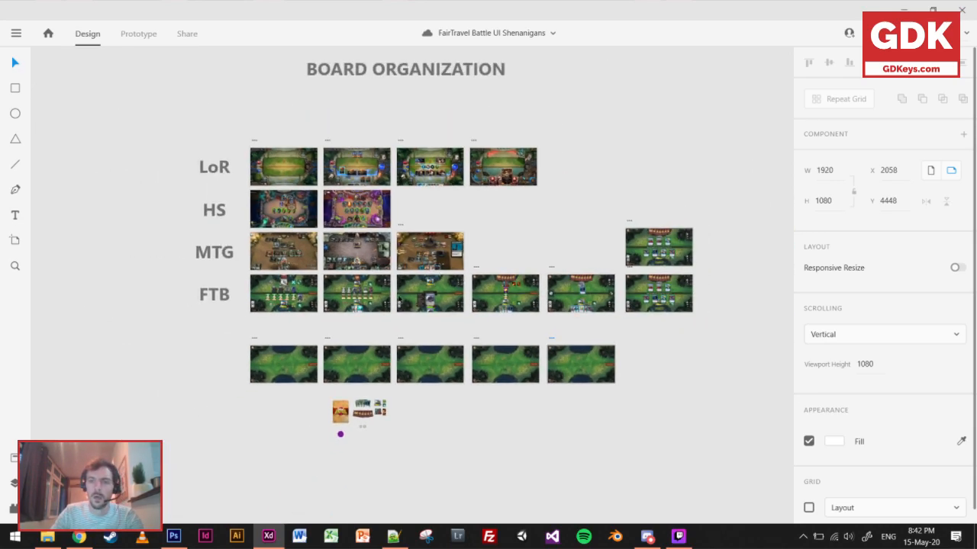
scroll(351, 368, "up", 5)
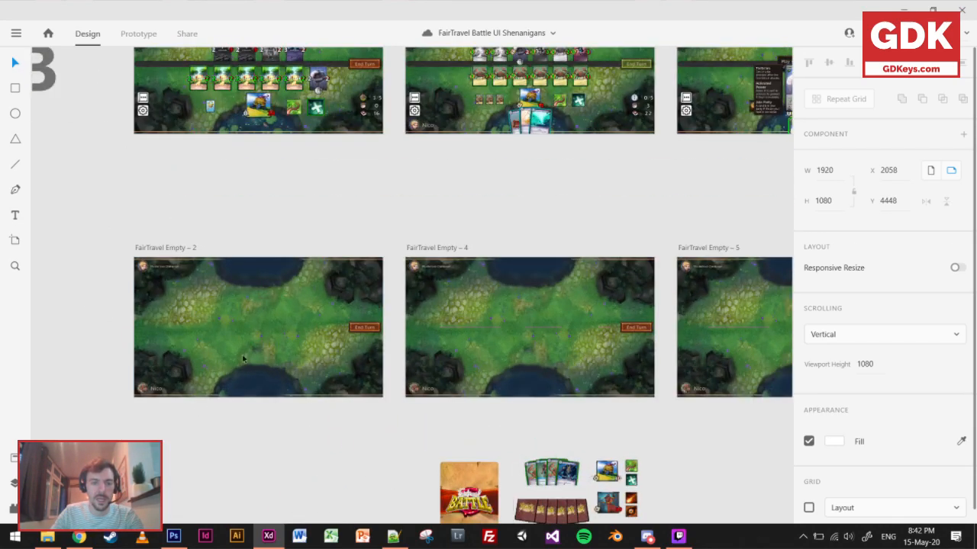
scroll(312, 325, "up", 4)
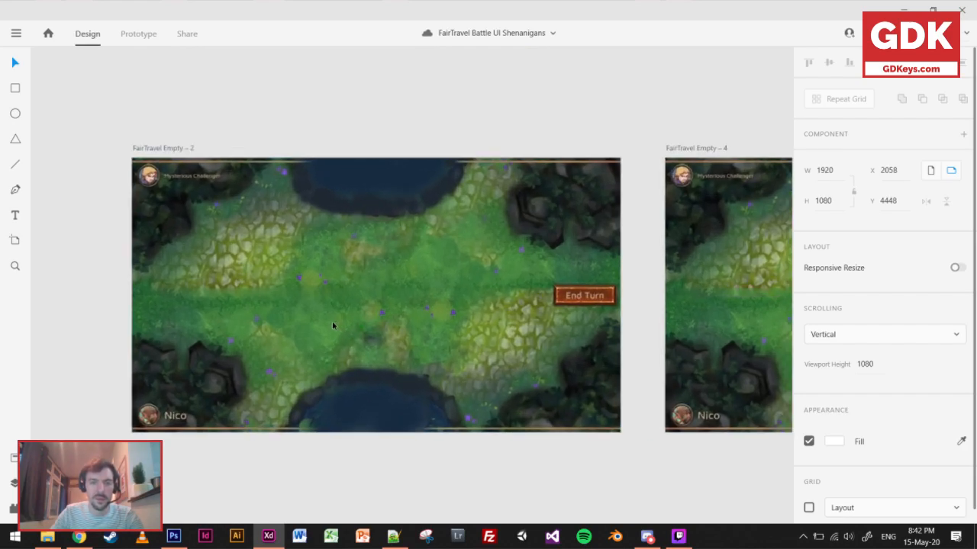
scroll(332, 325, "up", 1)
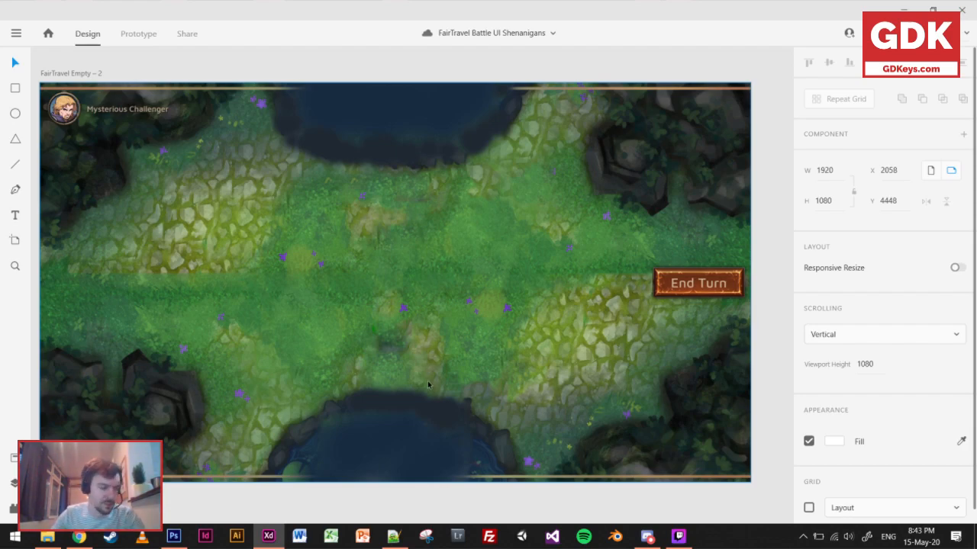
Place the player's card hand at the lower edge of FairTravel Empty – 4 and the opponent's card backs at its upper edge.
scroll(422, 343, "down", 3)
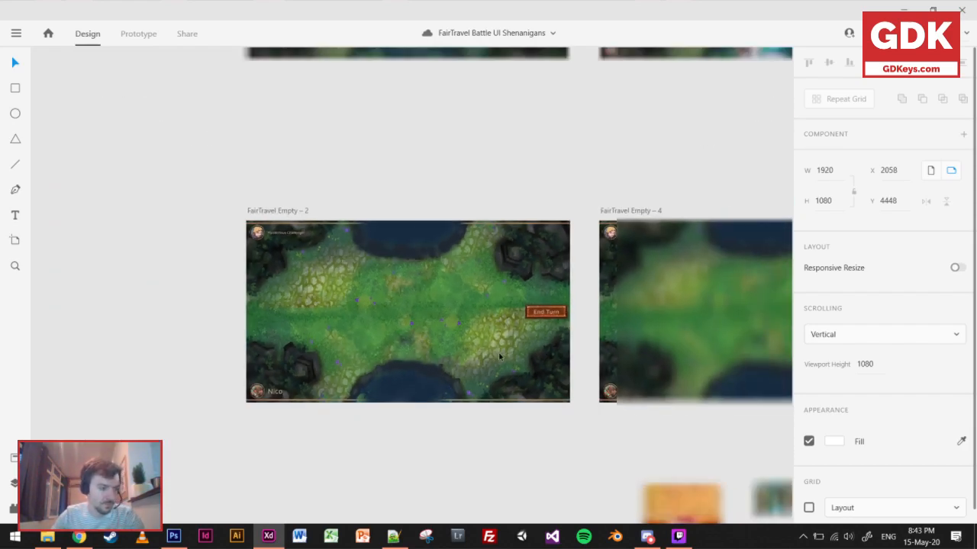
left_click_drag(490, 420, 278, 241)
left_click_drag(530, 336, 451, 423)
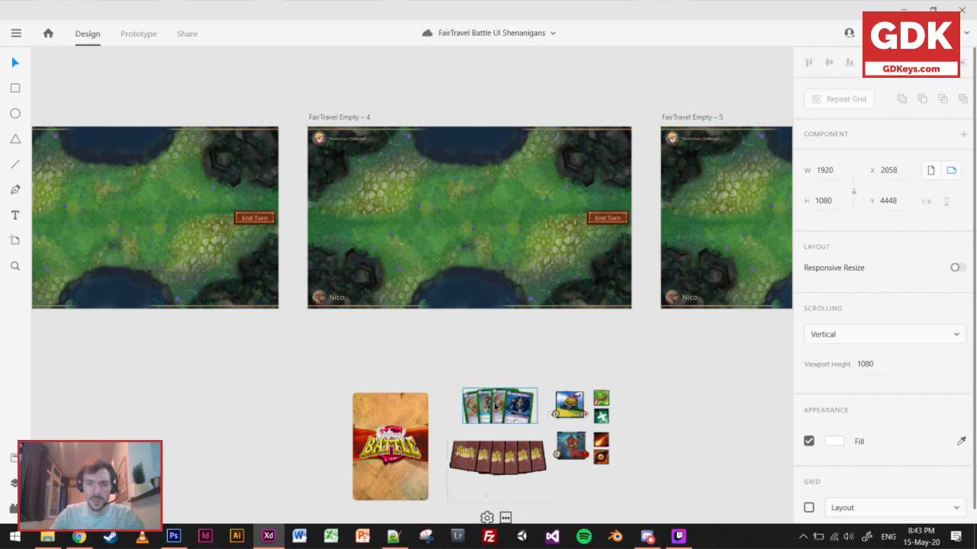
left_click_drag(494, 407, 466, 292)
left_click_drag(510, 459, 479, 145)
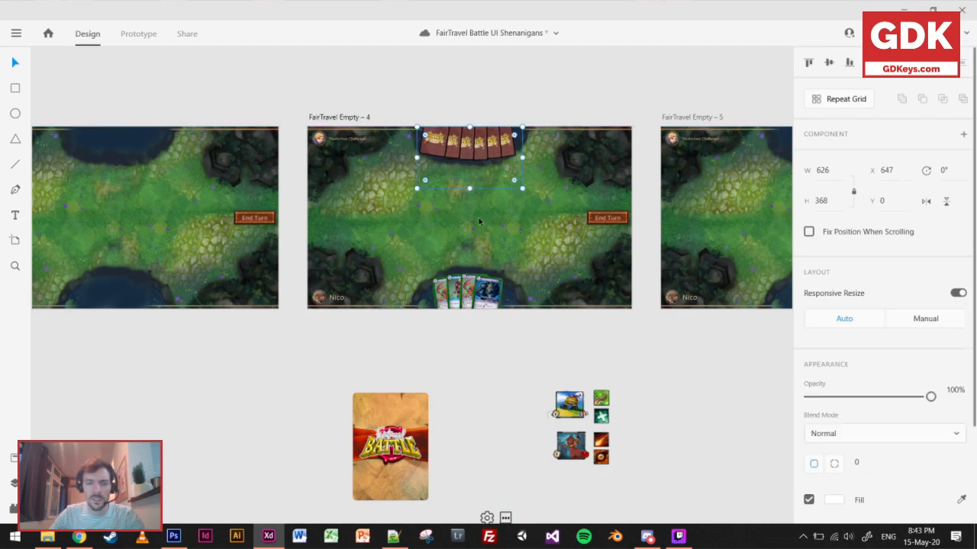
Place the opponent's hero below the card backs and the player's barrel hero above the hand, at about X 809, Y 720.
scroll(477, 210, "up", 5)
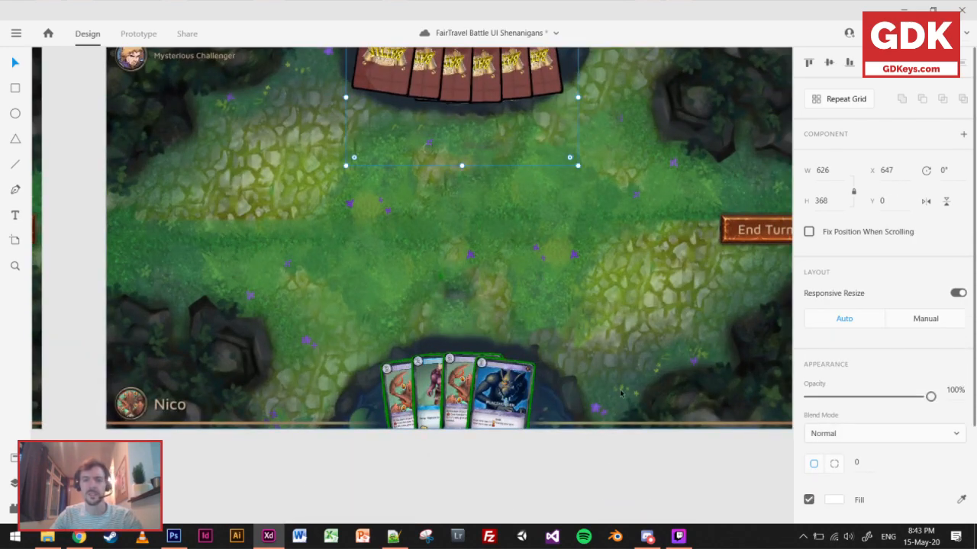
left_click(562, 488)
scroll(562, 473, "down", 5)
left_click_drag(525, 368, 296, 52)
left_click_drag(566, 480, 409, 270)
left_click_drag(504, 260, 596, 501)
left_click_drag(515, 513, 428, 119)
left_click(430, 321)
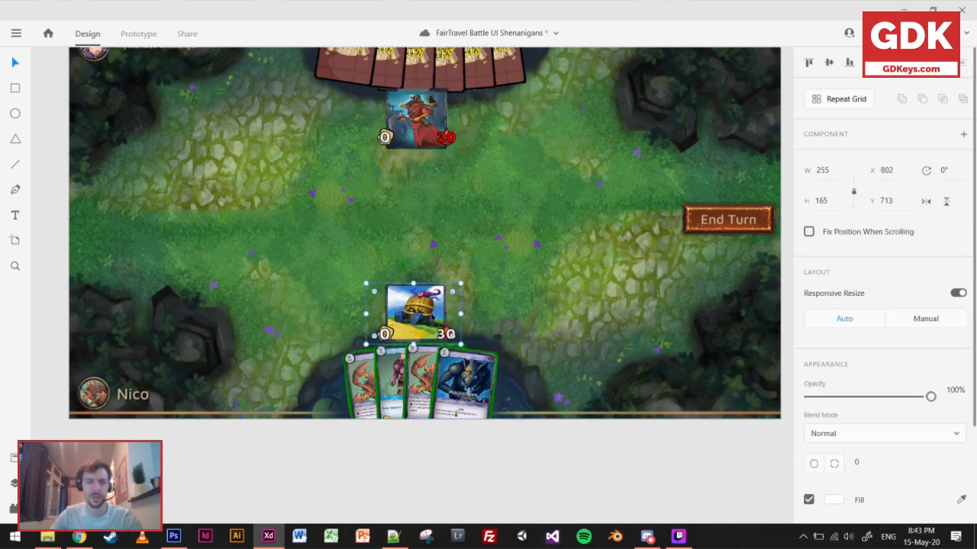
left_click_drag(430, 320, 432, 321)
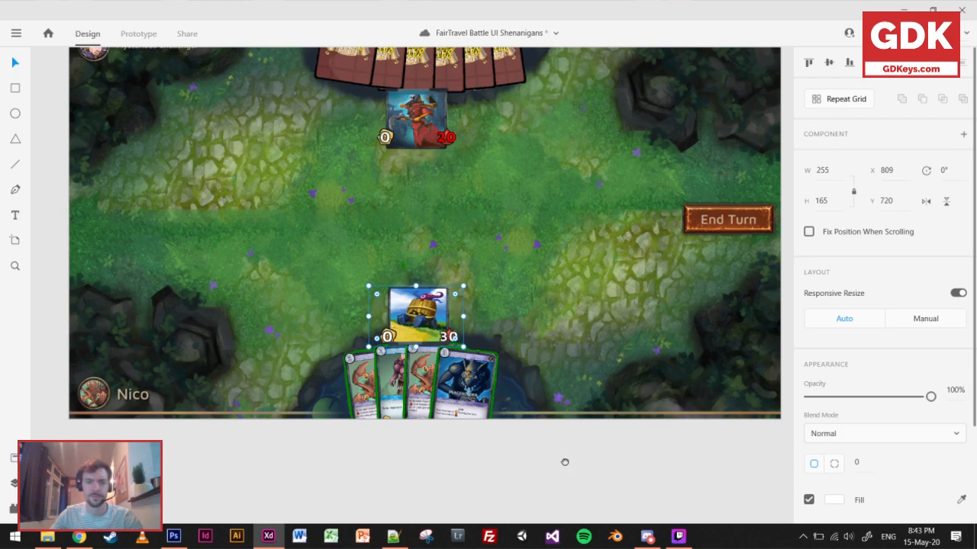
Place two ability icons in a row beside each hero, with the opponent's fireball icon at about X 1210, Y 233.
scroll(565, 461, "down", 5)
scroll(564, 462, "right", 3)
left_click_drag(569, 353, 341, 122)
scroll(330, 74, "up", 2)
left_click_drag(567, 467, 392, 132)
left_click_drag(572, 423, 537, 340)
left_click_drag(572, 492, 481, 184)
left_click(459, 225)
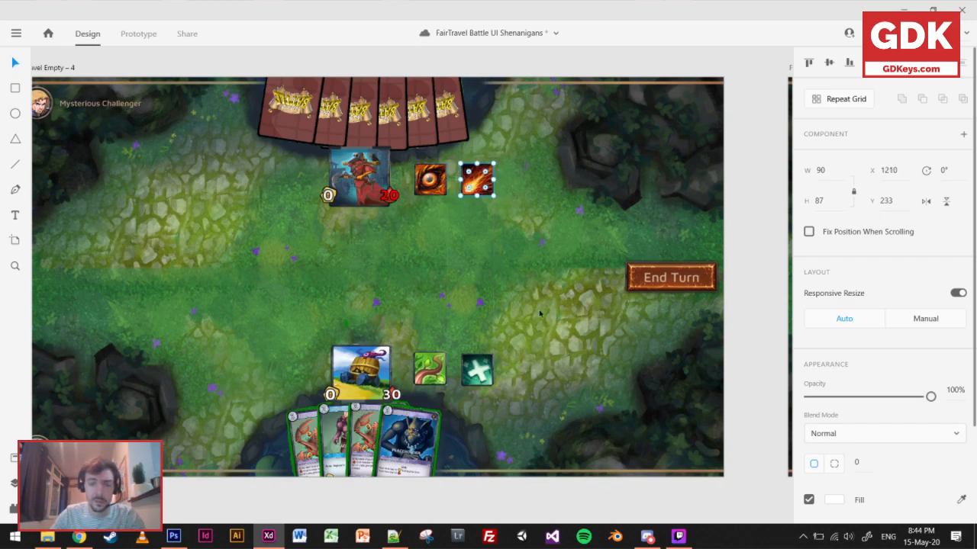
Nudge the player's teal cross ability icon up to Y 741, in line with the vine icon.
left_click(471, 373)
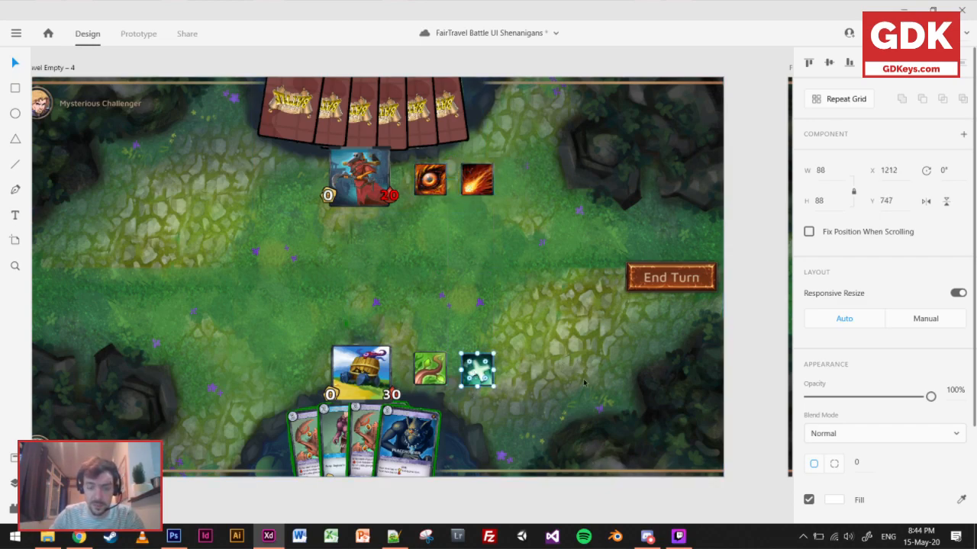
key("Up")
key("Up")
key("Up")
key("Up")
key("Up")
key("Up")
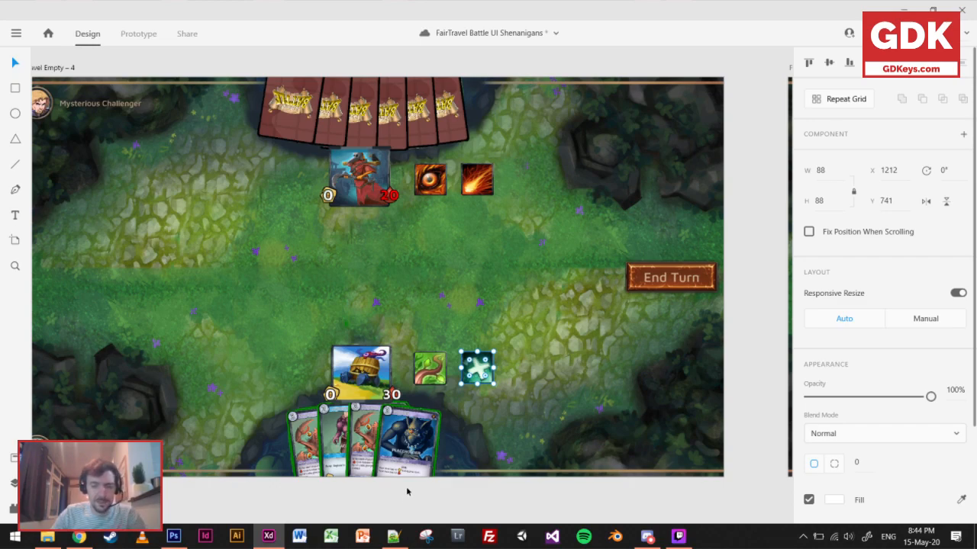
Draw two stacked white rectangles, each about 1202 by 153, between the two heroes and set their opacity to 36%.
scroll(424, 497, "down", 3)
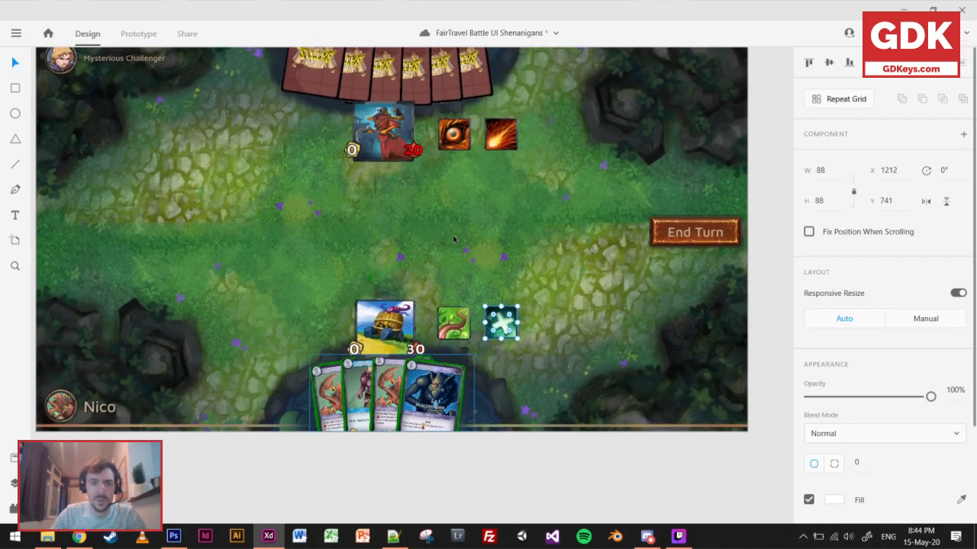
key("r")
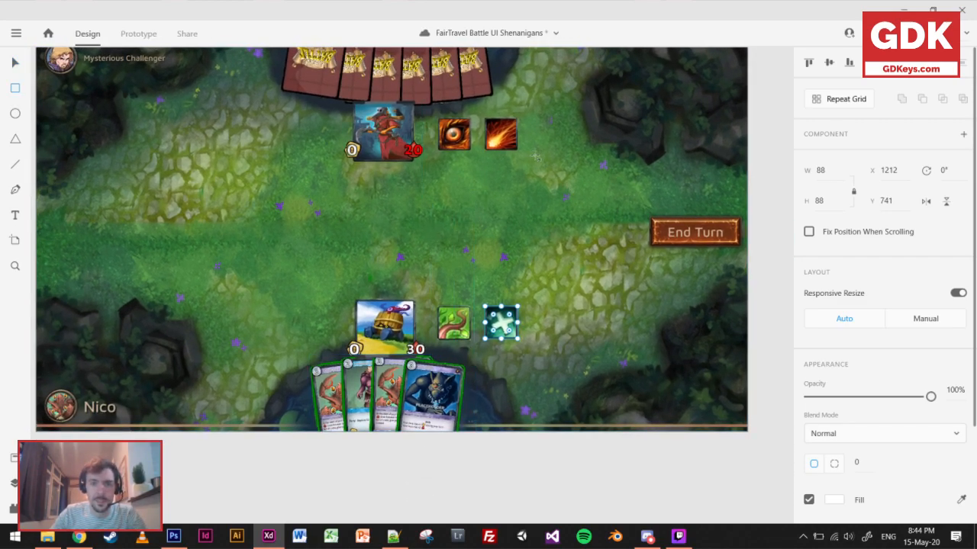
left_click_drag(594, 162, 150, 298)
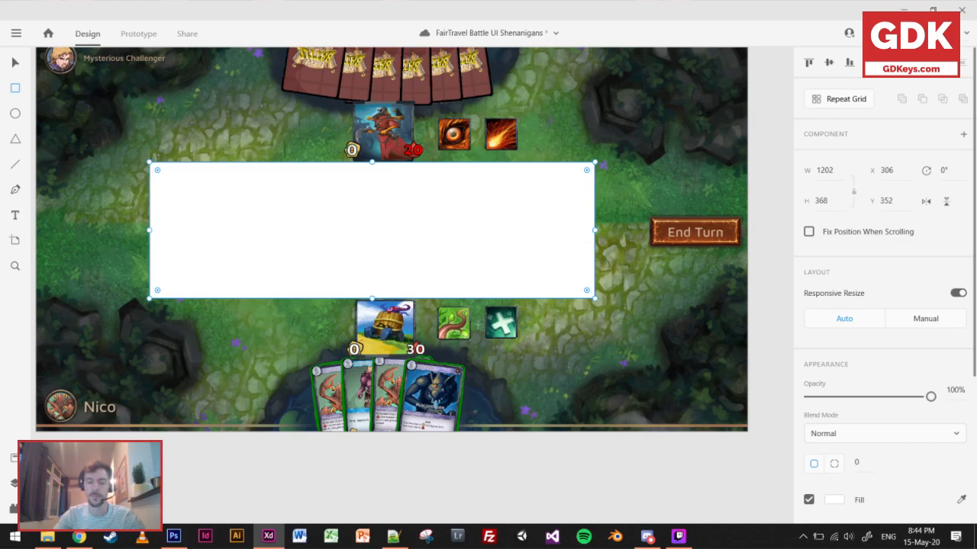
left_click_drag(372, 298, 386, 218)
left_click_drag(441, 198, 442, 258)
left_click(567, 211, "shift")
left_click_drag(869, 397, 852, 397)
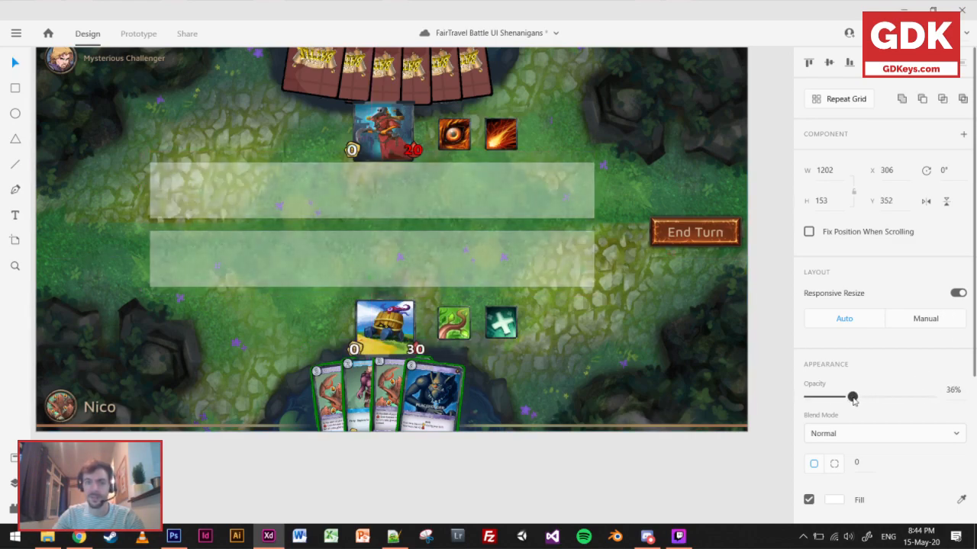
Resize the translucent rectangles to about 145 high for the opponent's and 150 for the player's, leaving a narrow gap between them.
left_click(397, 207)
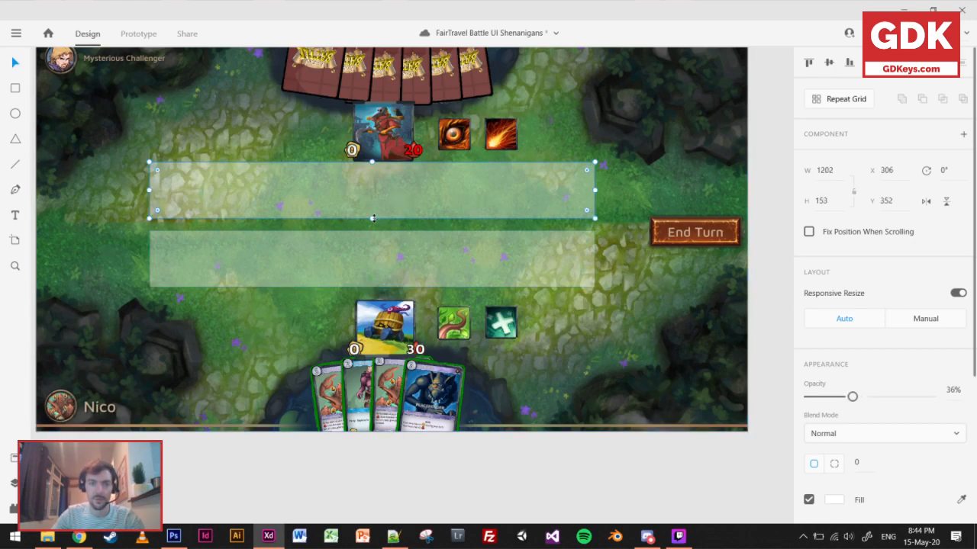
left_click(371, 258)
left_click_drag(370, 230, 370, 227)
left_click(402, 193)
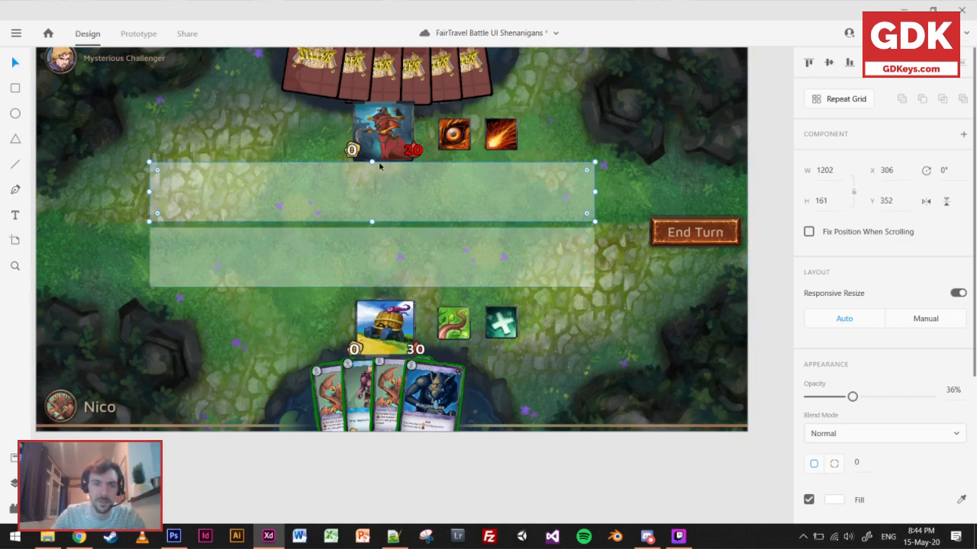
left_click_drag(371, 163, 373, 167)
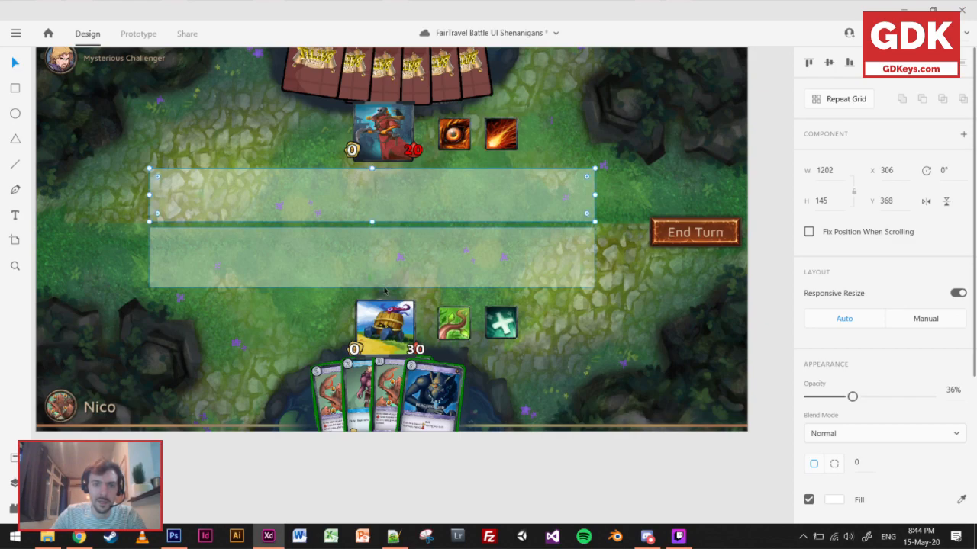
left_click(379, 280)
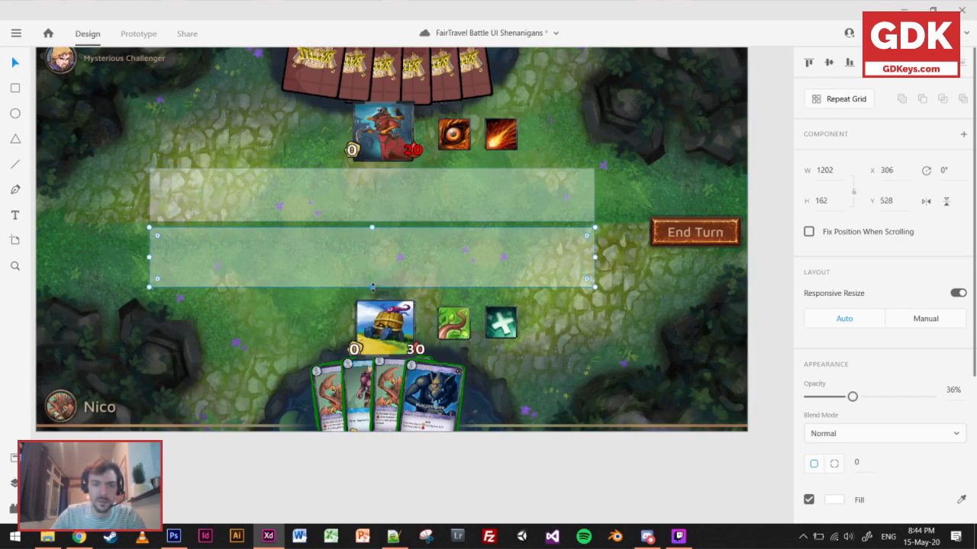
left_click(433, 190, "shift")
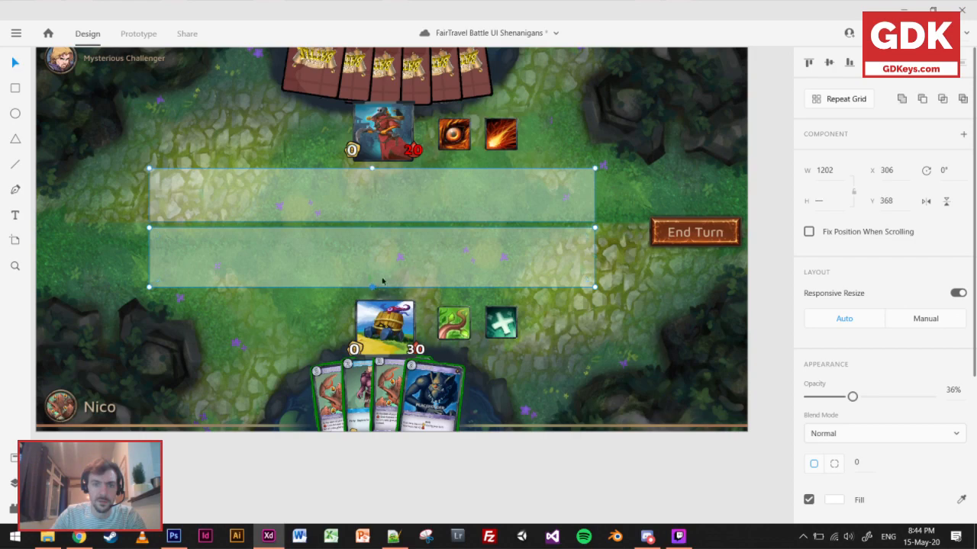
left_click(496, 294)
left_click(477, 267)
left_click_drag(371, 287, 373, 281)
Nudge both translucent rectangles down together until the pair starts at Y 382.
left_click(422, 212, "shift")
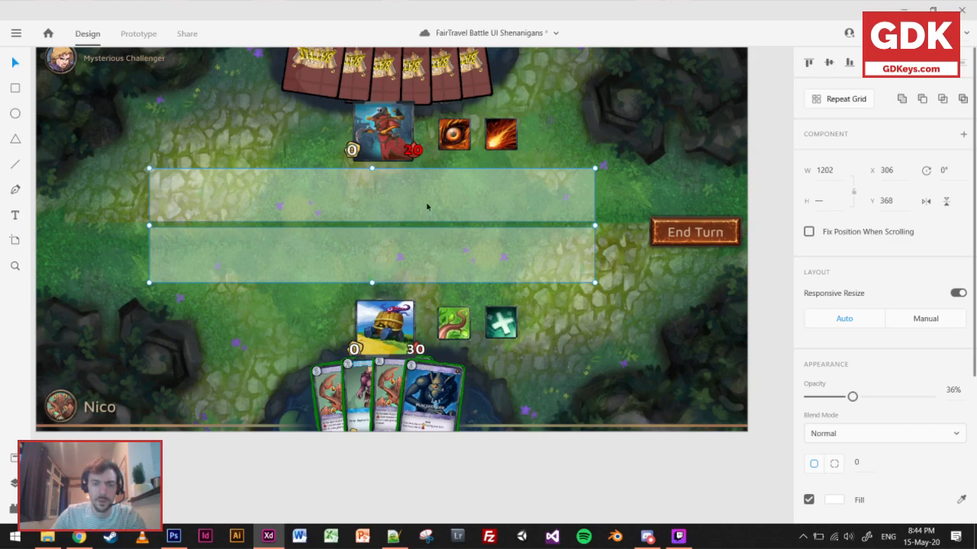
key("Down")
key("Down")
key("Down")
key("Down")
key("Down")
key("Down")
key("Down")
key("Down")
key("Down")
key("Down")
key("Down")
key("Down")
key("Down")
key("Down")
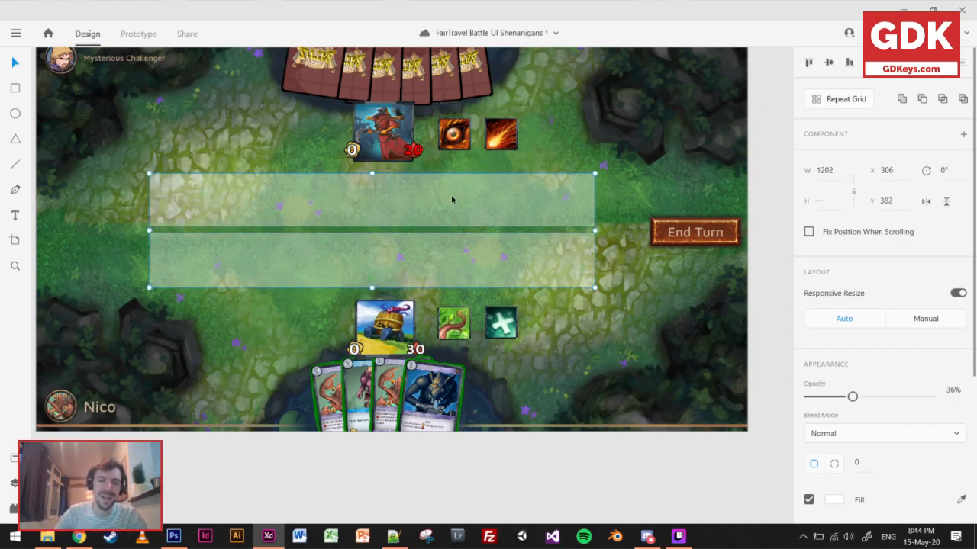
Delete both translucent rectangles from the middle of FairTravel Empty – 4.
scroll(518, 347, "up", 1)
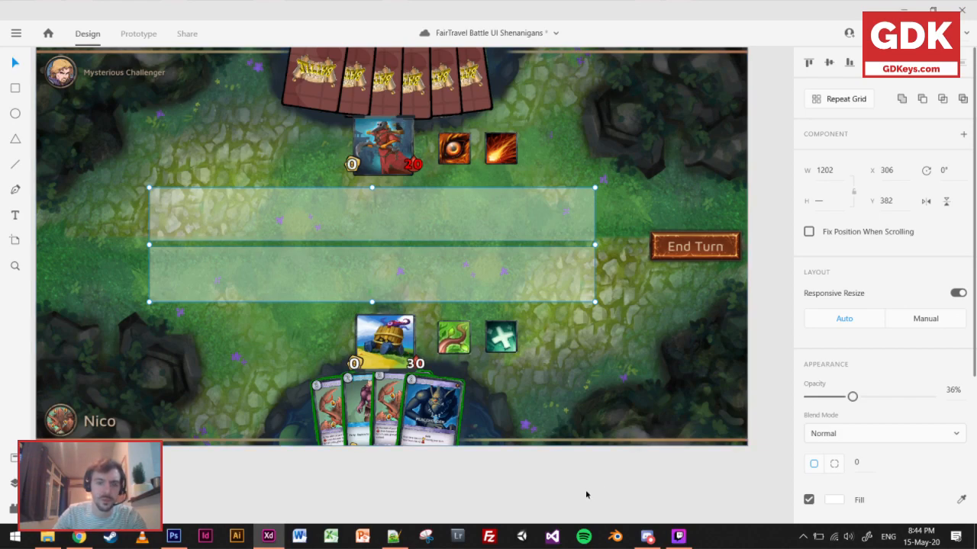
left_click(571, 450)
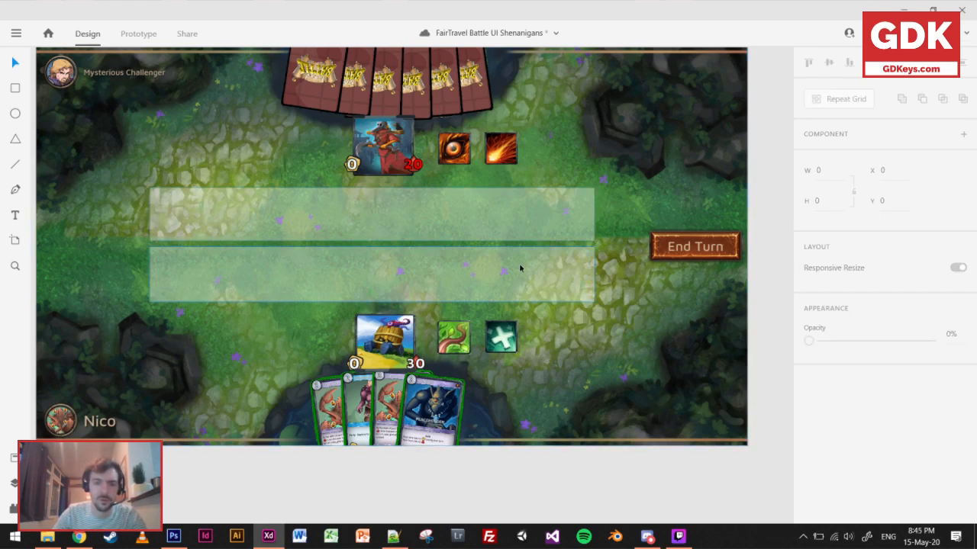
left_click(481, 280)
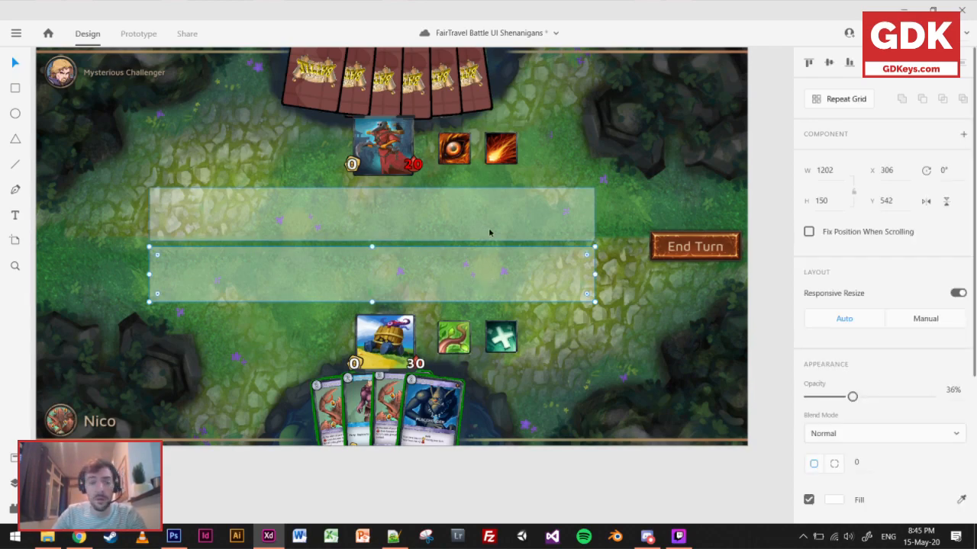
left_click(489, 233, "shift")
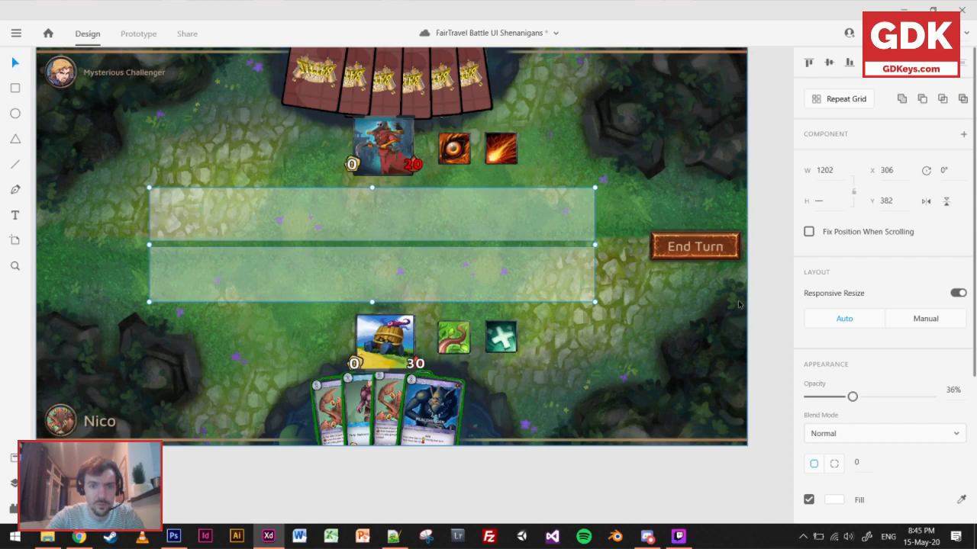
key("Delete")
Examine the unit cards and their spacing between the heroes on the FairTravel Battle – 5 artboard.
scroll(479, 212, "down", 5)
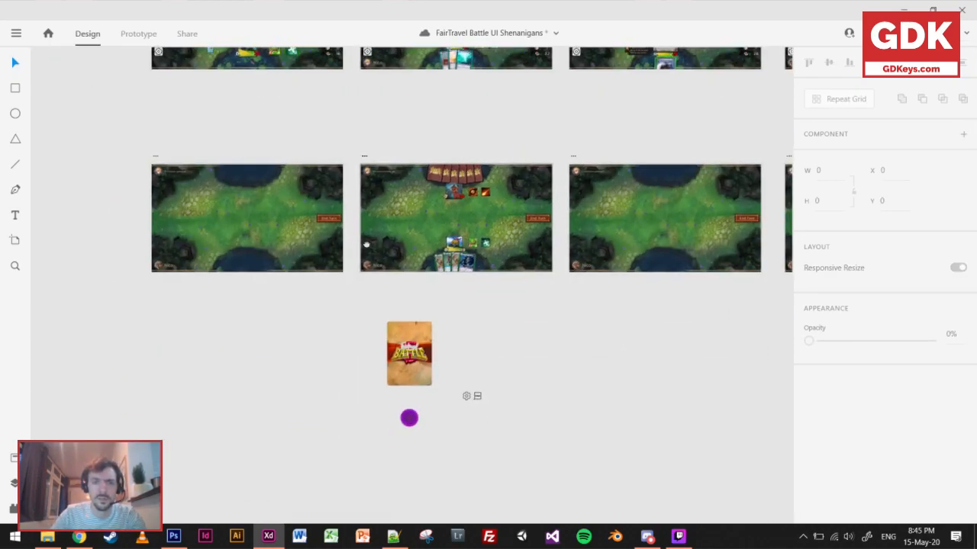
left_click_drag(392, 110, 402, 286)
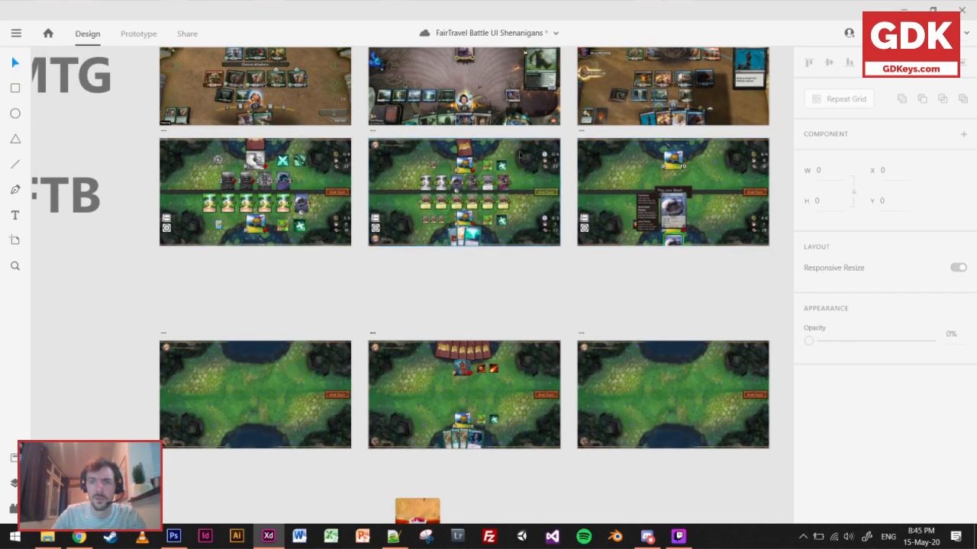
scroll(509, 196, "right", 5)
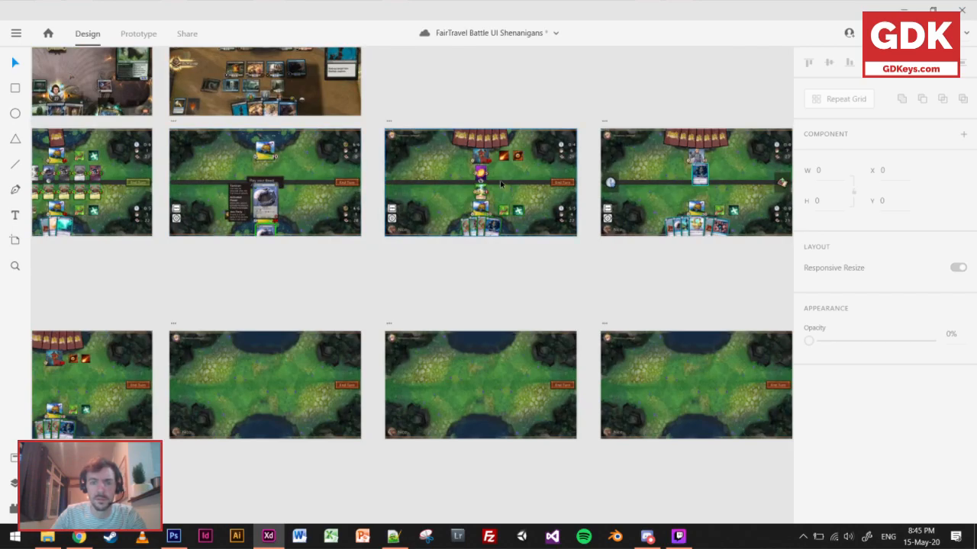
scroll(500, 183, "up", 10)
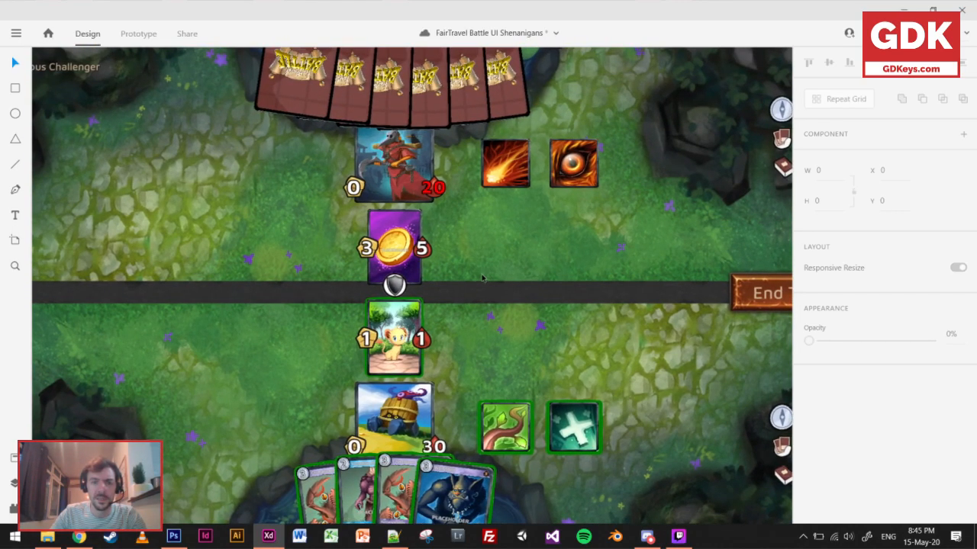
scroll(482, 277, "down", 5)
scroll(481, 277, "up", 3)
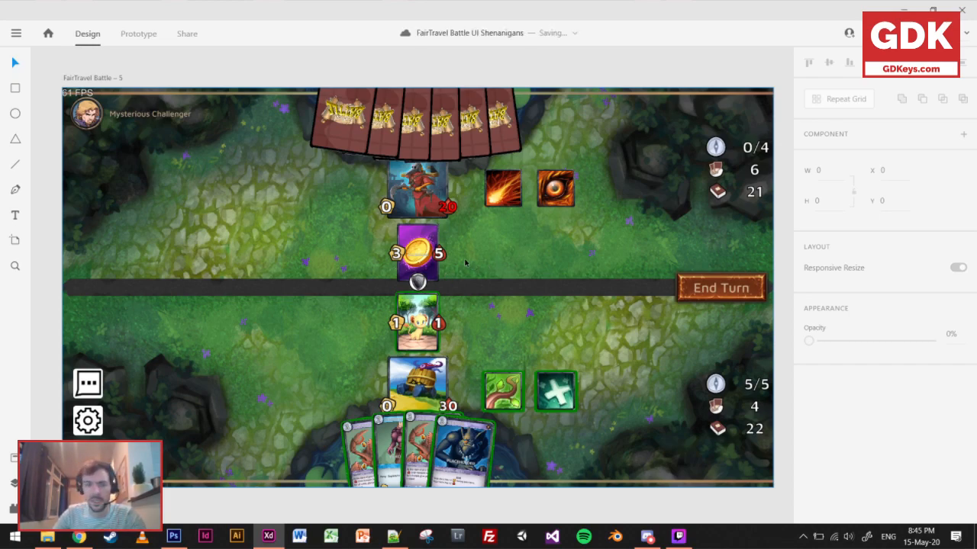
scroll(424, 266, "up", 1)
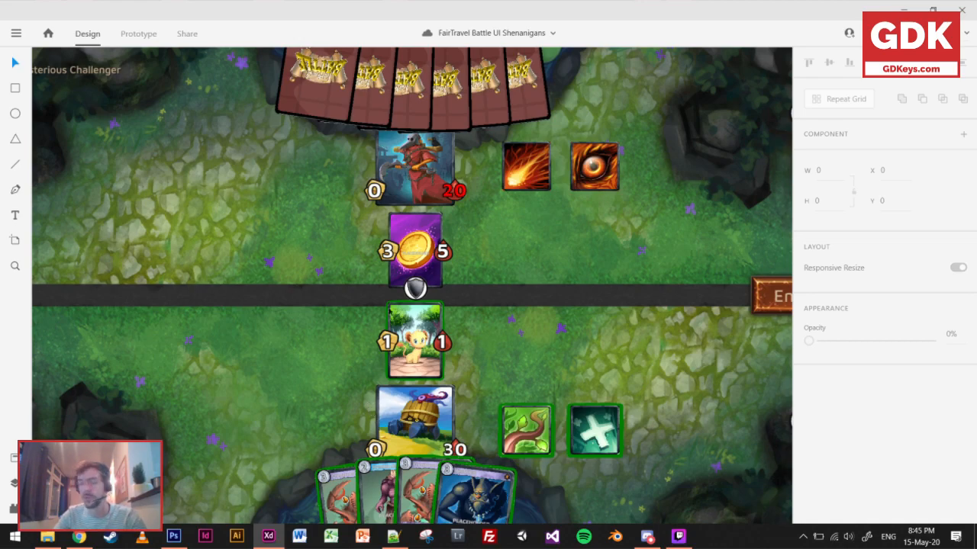
scroll(414, 305, "up", 5)
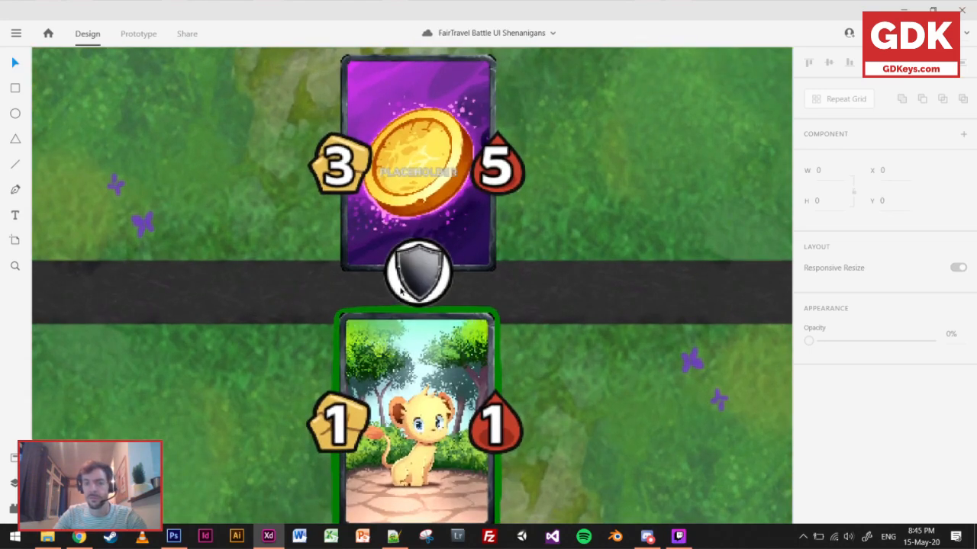
scroll(413, 286, "down", 4)
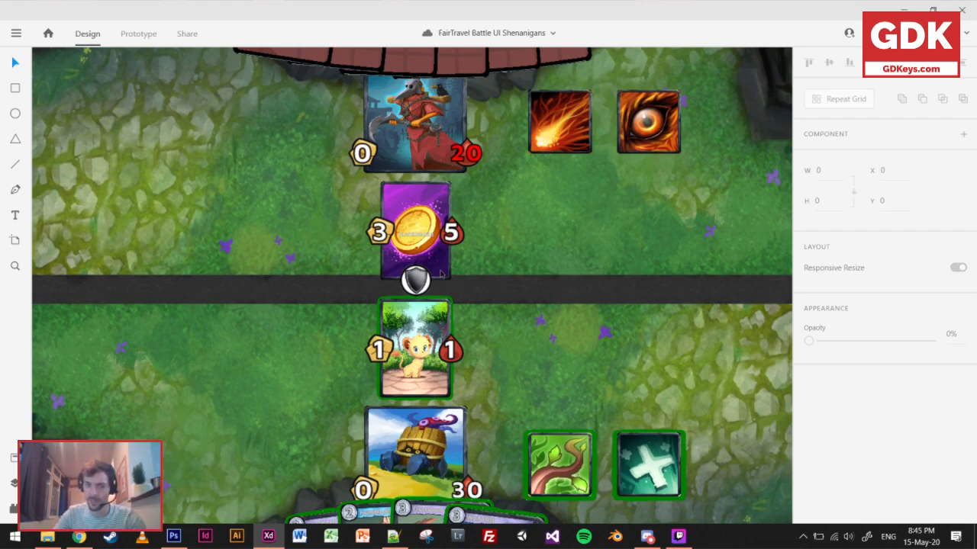
scroll(439, 282, "down", 3)
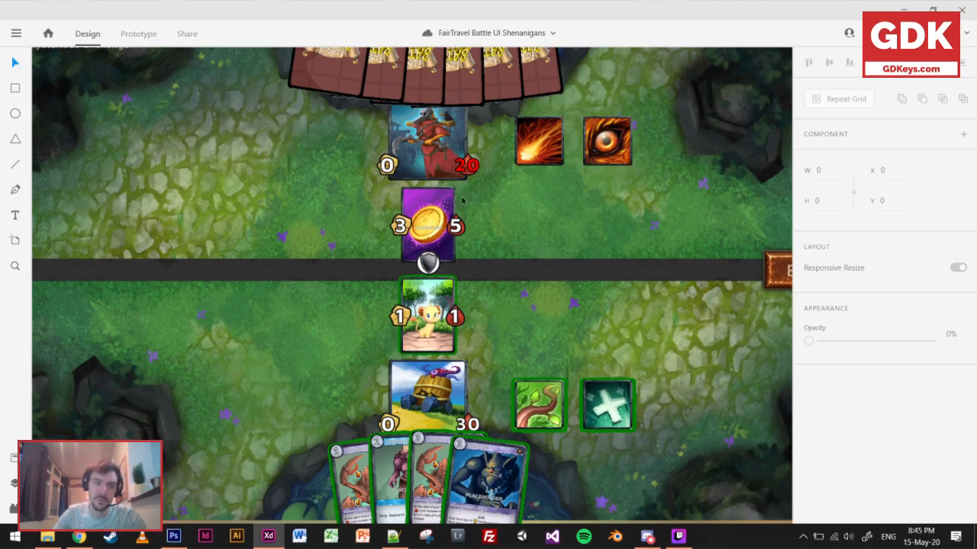
Draw a temporary rectangle about 137 by 354 over the two unit cards between the heroes and delete it.
left_click(21, 87)
mouse_move(450, 262)
left_mouse_down()
mouse_move(473, 357)
mouse_move(463, 349)
left_mouse_up()
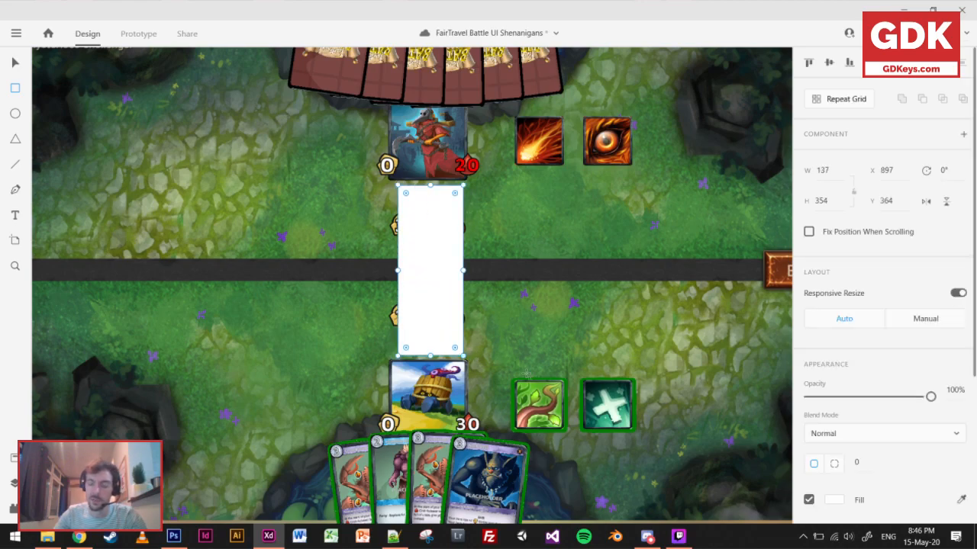
key("Delete")
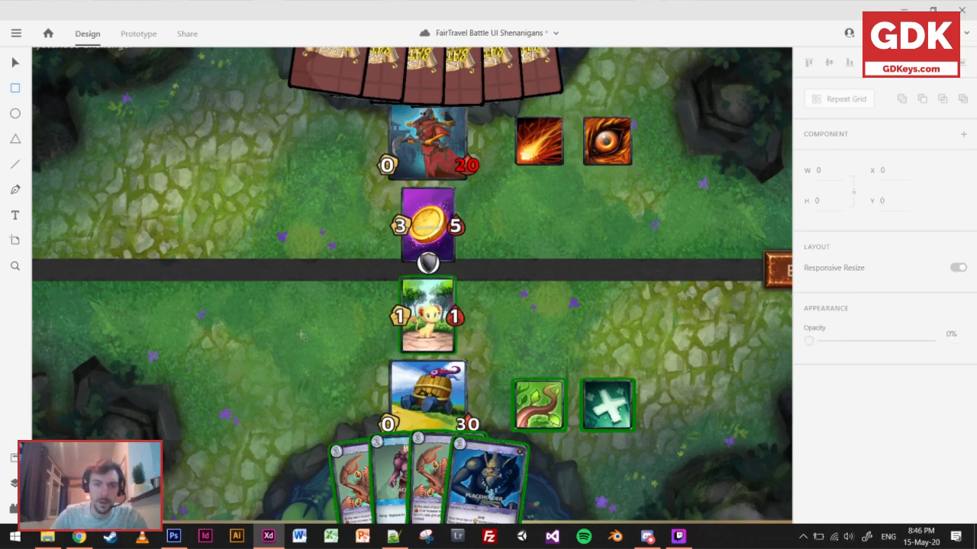
Lower the player's card hand on FairTravel Empty – 4 to about Y 976, partly past the artboard's lower edge.
scroll(304, 347, "down", 4, "ctrl")
mouse_move(304, 347)
left_mouse_down()
mouse_move(462, 192)
mouse_move(524, 81)
left_mouse_up()
left_click_drag(493, 301, 650, 56)
left_click_drag(369, 270, 834, 399)
scroll(348, 261, "up", 4, "ctrl")
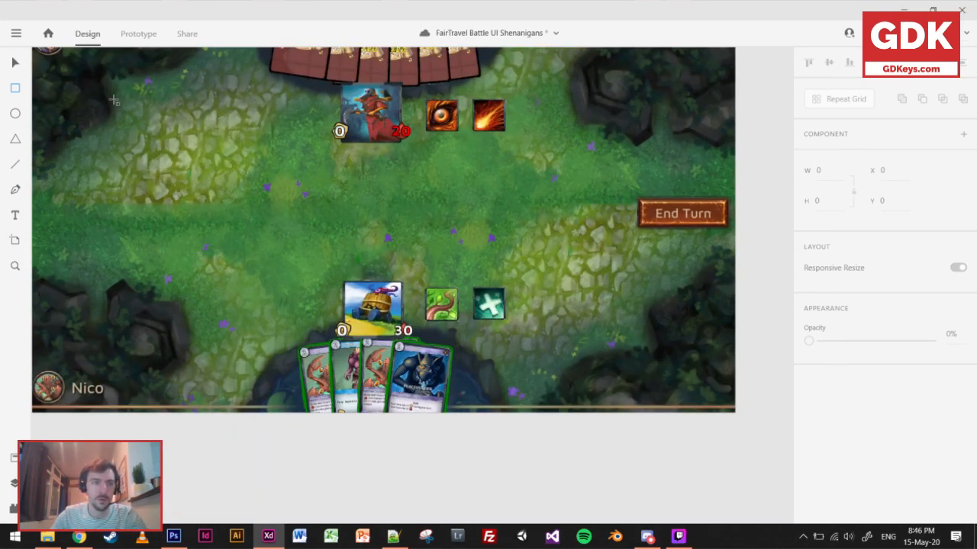
left_click(15, 64)
left_click(394, 388)
left_click_drag(393, 387, 390, 422)
left_click(528, 451)
Raise the opponent's card backs until only their ends remain inside the artboard's upper edge.
scroll(502, 369, "up", 3)
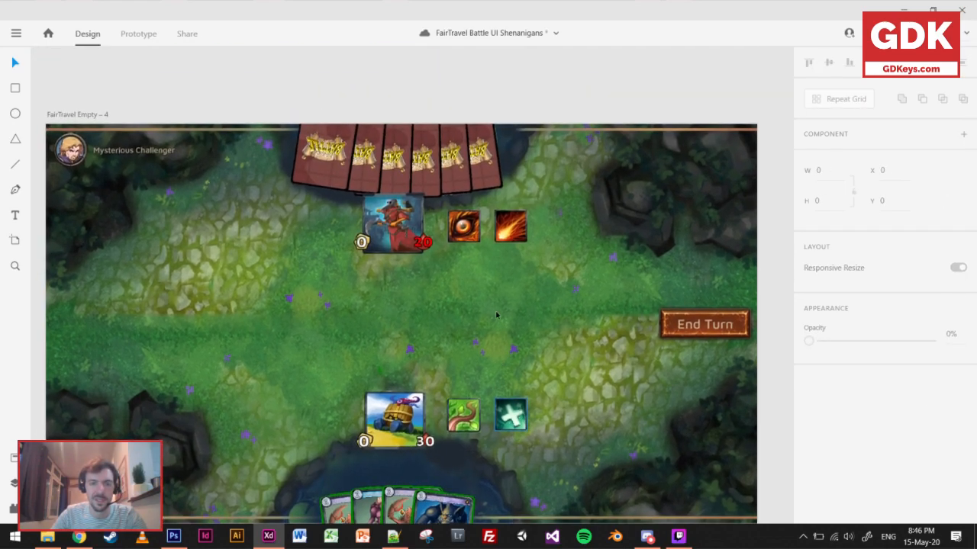
left_click(435, 166)
left_click_drag(437, 138, 437, 125)
left_click(610, 94)
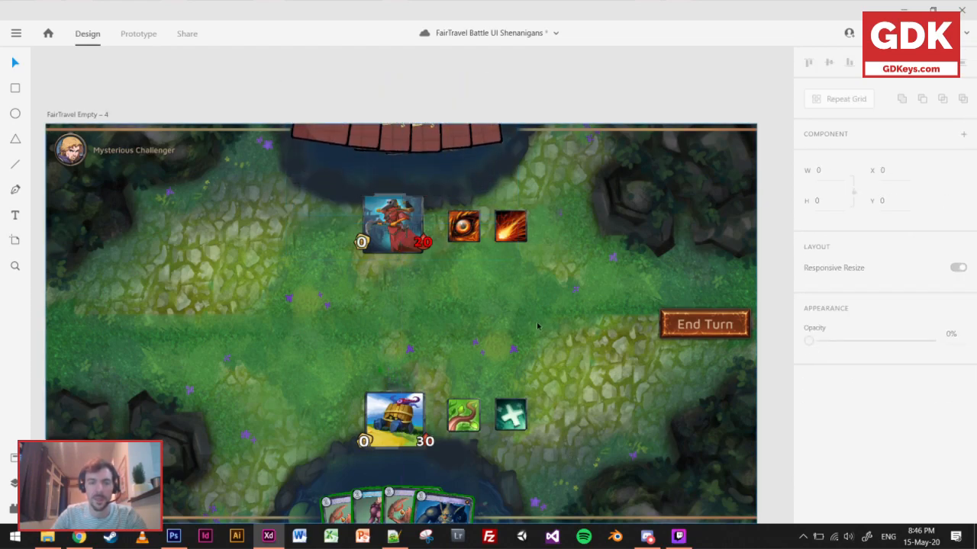
Raise the player's card hand slightly so more of each card's artwork shows above the artboard's lower edge.
scroll(537, 326, "down", 2)
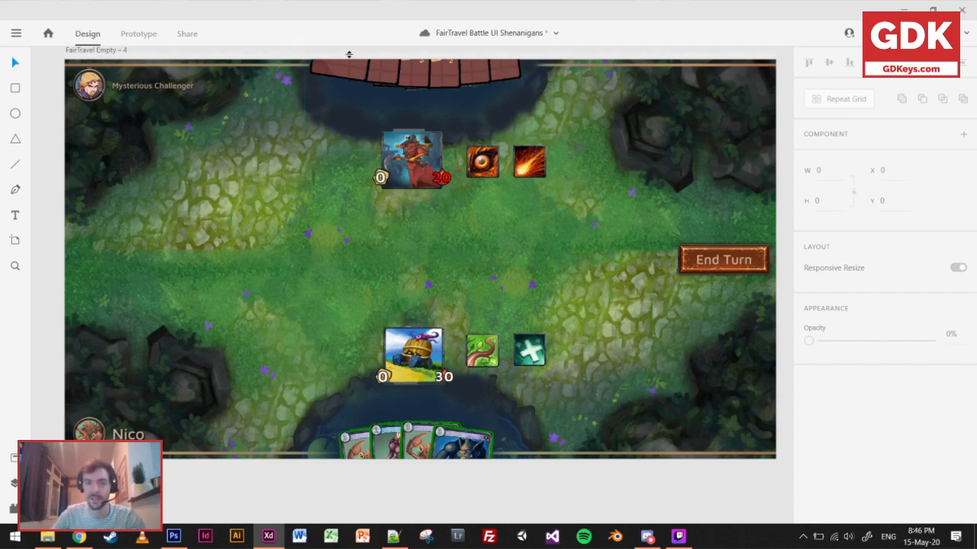
left_click(456, 451)
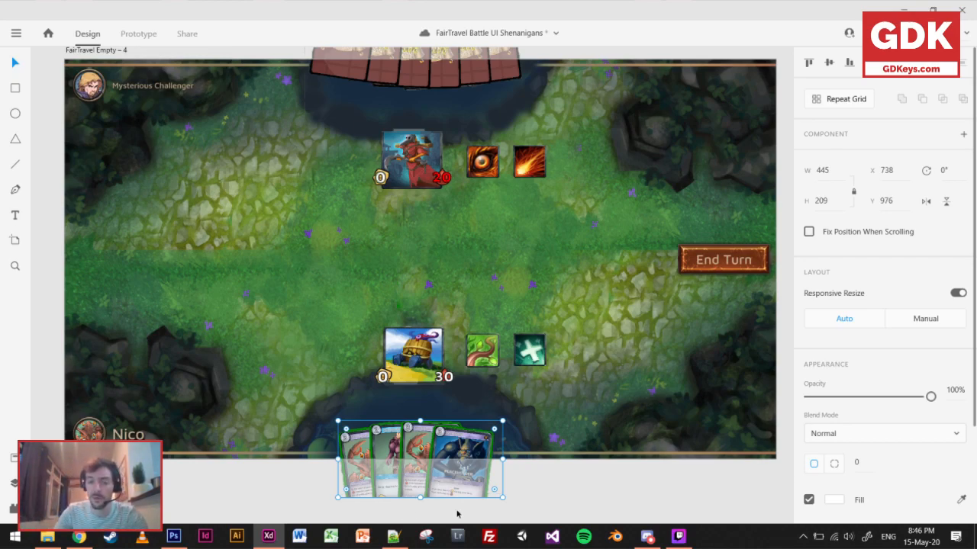
left_click(535, 493)
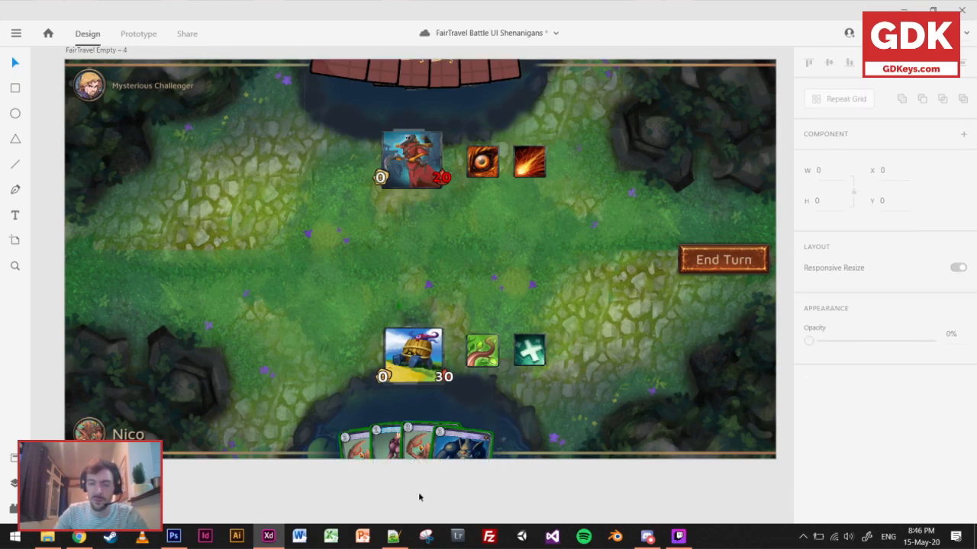
scroll(412, 495, "up", 5)
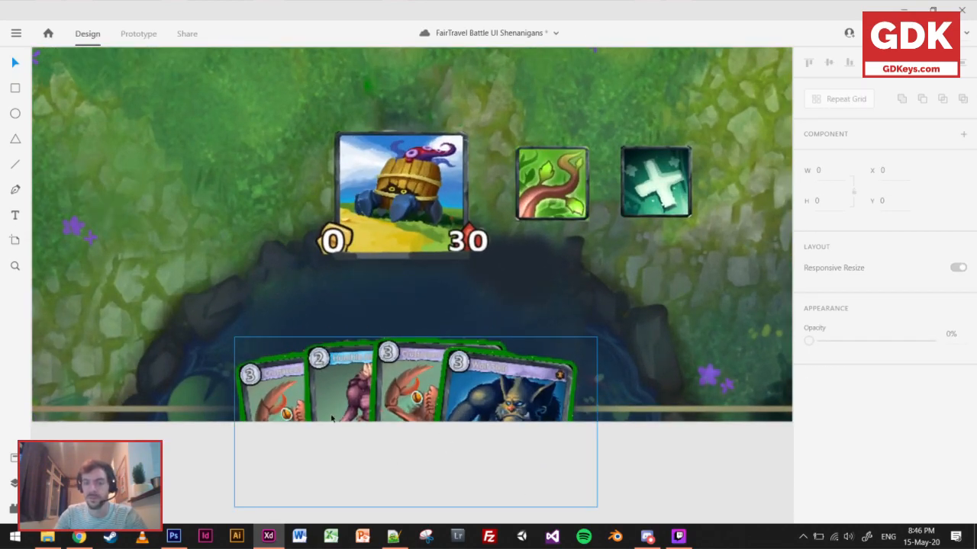
left_click_drag(482, 385, 479, 371)
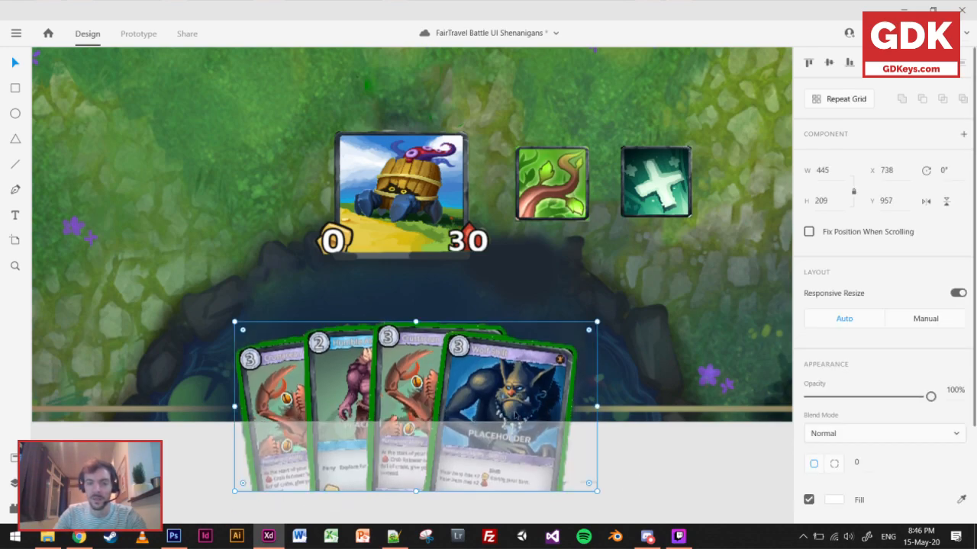
left_click_drag(510, 407, 509, 403)
left_click(615, 456)
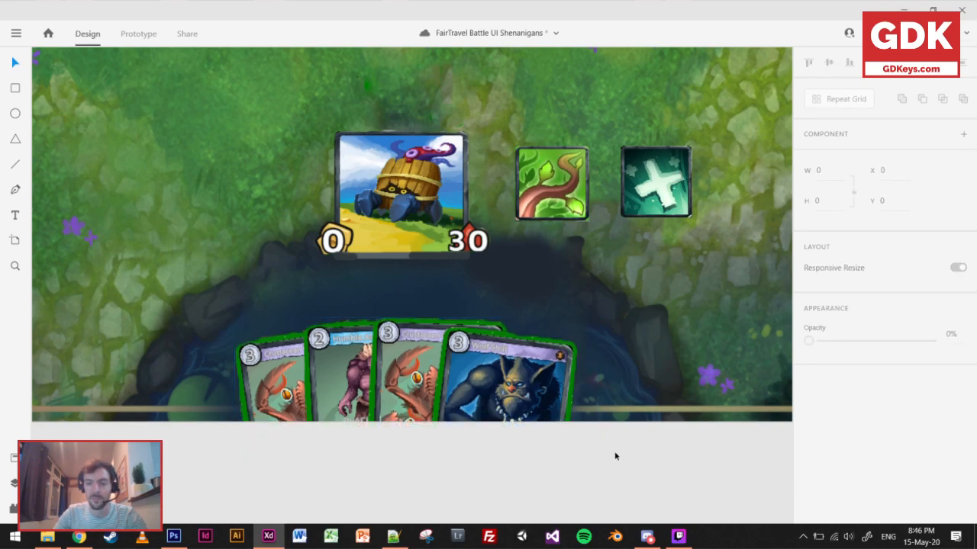
scroll(601, 469, "down", 5)
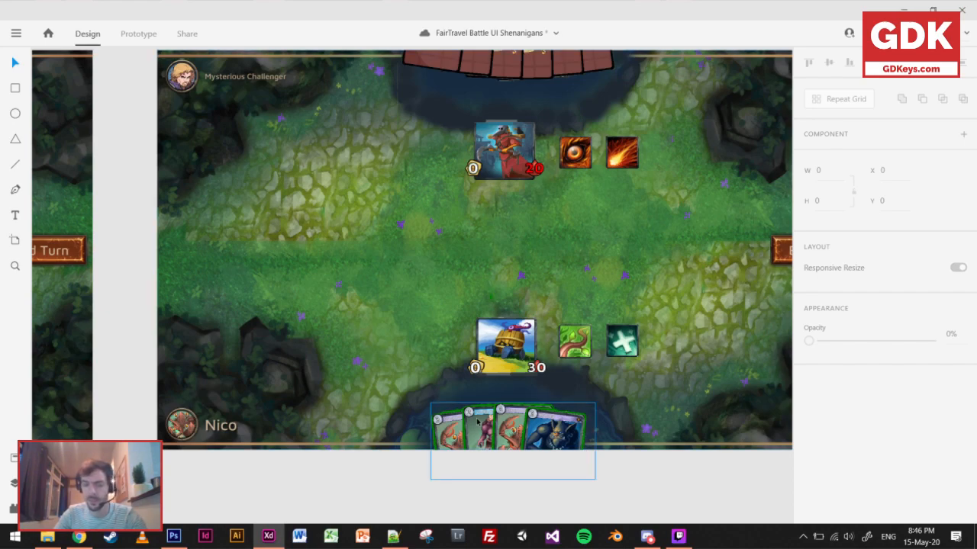
scroll(515, 439, "up", 5)
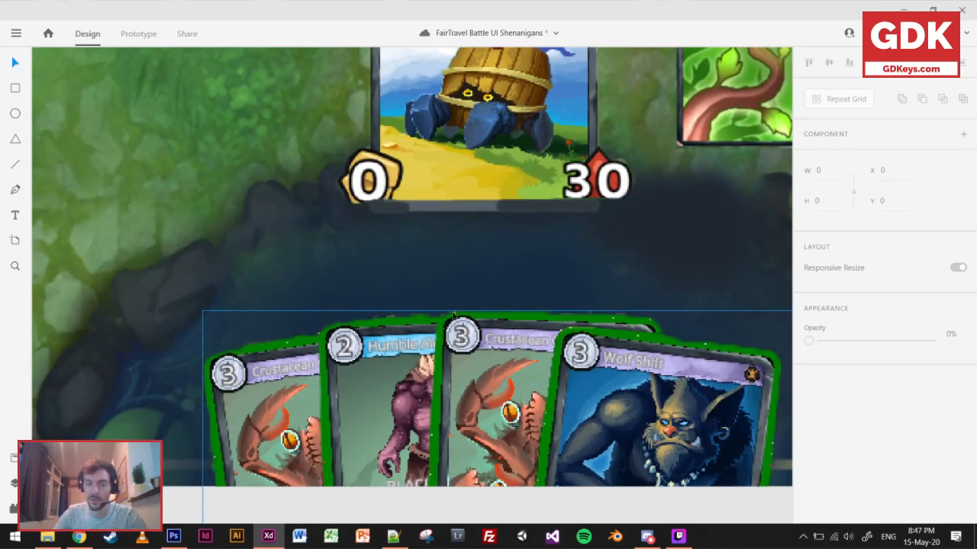
scroll(551, 406, "down", 5)
left_click_drag(589, 368, 490, 412)
left_click(426, 461)
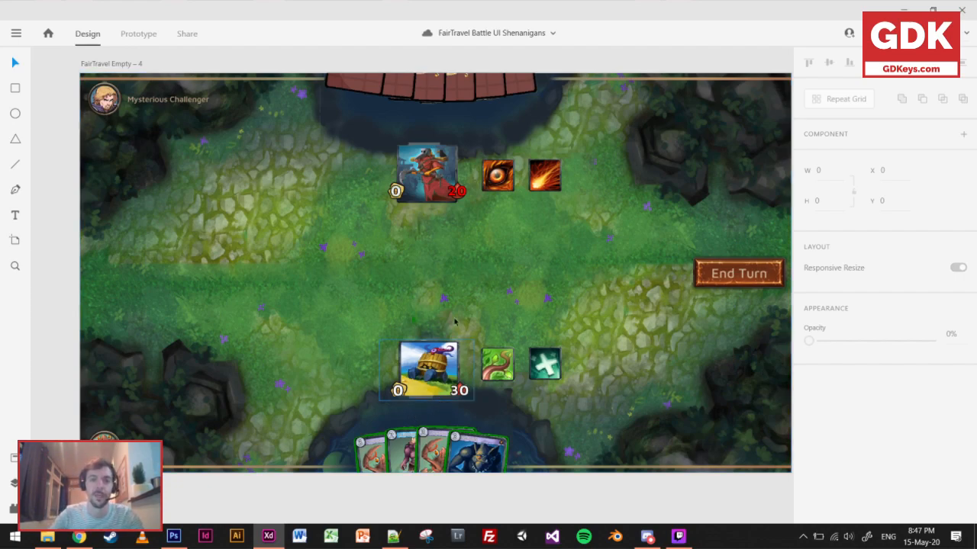
Lower the player's hero on FairTravel Empty – 4 to Y 785 and raise the opponent's hero to Y 93.
left_click_drag(430, 363, 429, 387)
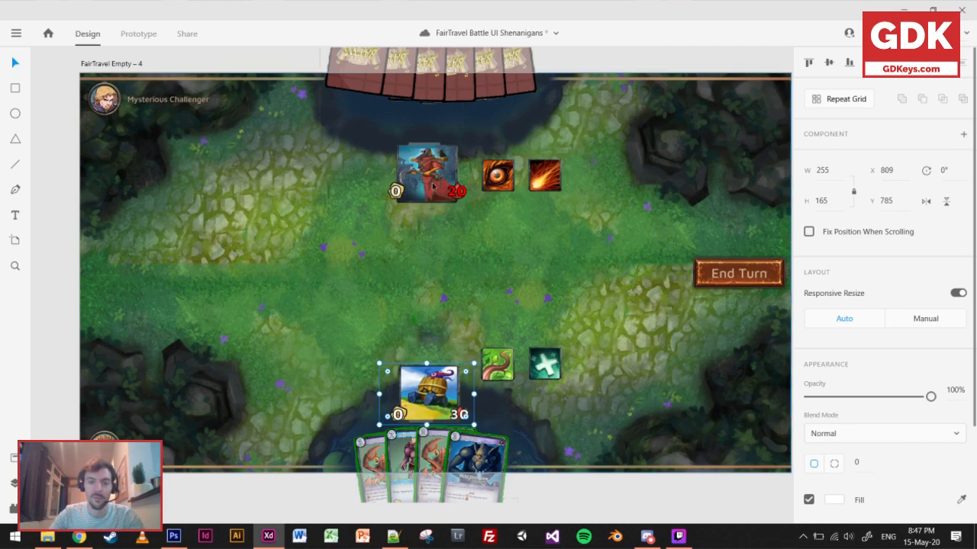
left_click_drag(431, 172, 432, 135)
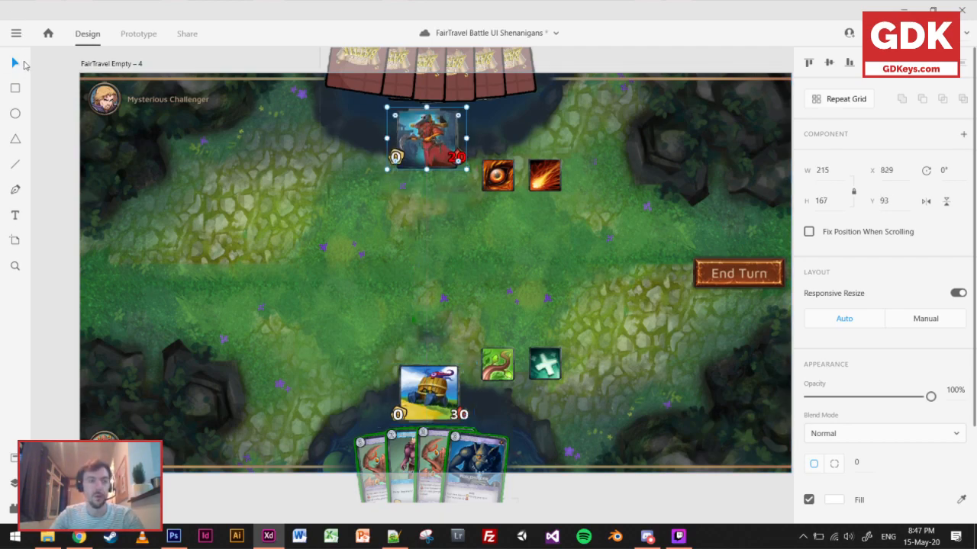
Raise the opponent's two ability icons to Y 133 and lower the player's two ability icons to Y 821, beside their heroes.
left_click(543, 180)
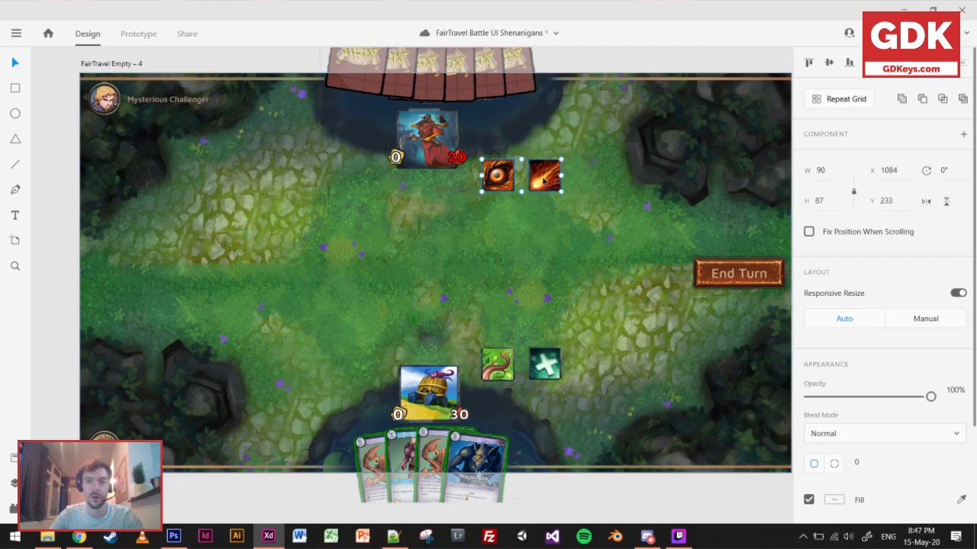
left_click_drag(543, 180, 543, 142)
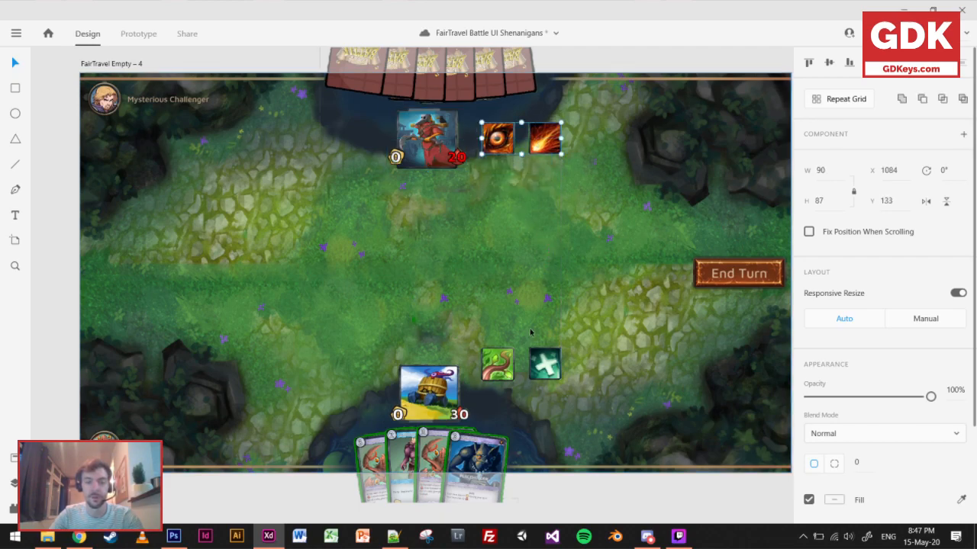
left_click(496, 358)
left_click_drag(543, 369, 543, 400)
Draw a horizontal divider line about 1655 wide across the middle of the board, from the End Turn button to the artboard's far edge.
key("r")
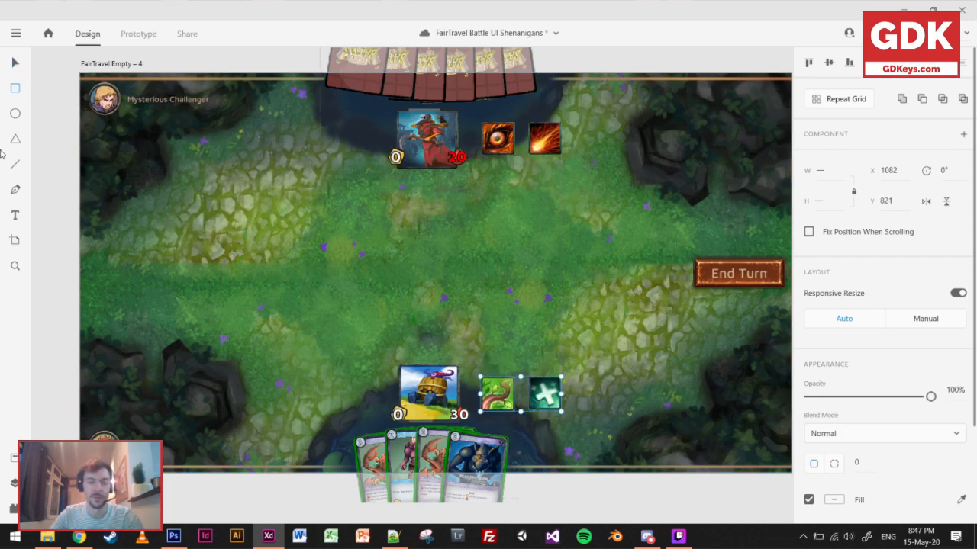
key("l")
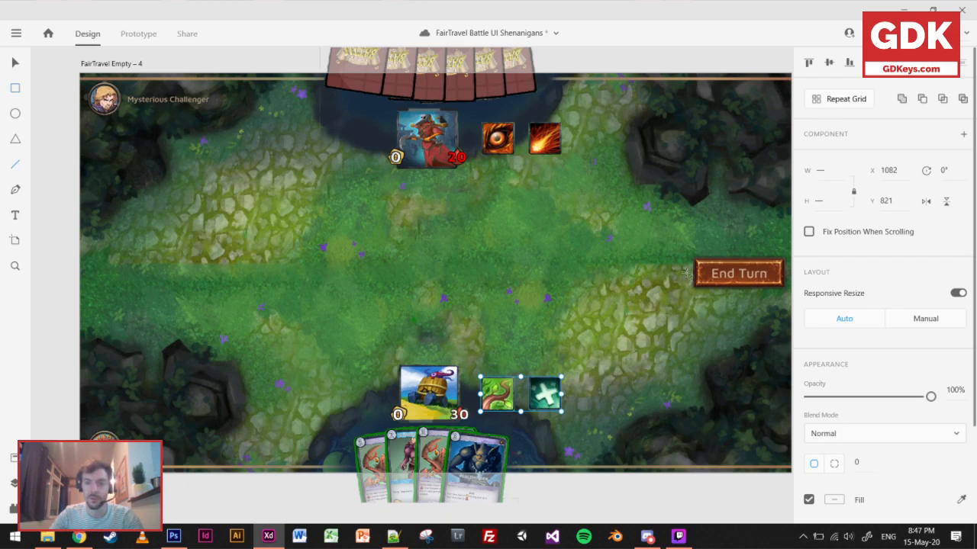
left_click_drag(691, 273, 77, 272)
left_click_drag(732, 275, 654, 275)
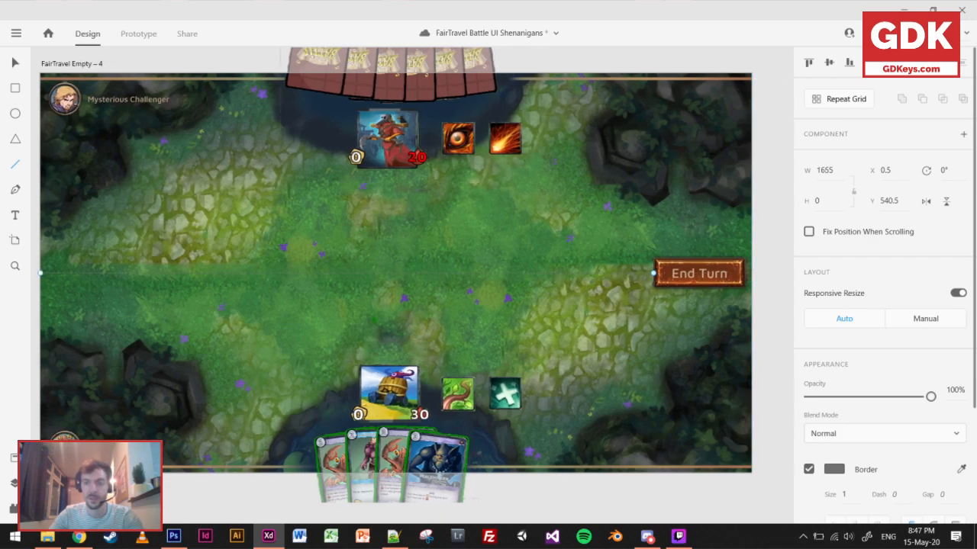
Give the divider line a near-black #010101 border of size 2 and set its opacity to 39%.
scroll(839, 427, "down", 3)
left_click(835, 326)
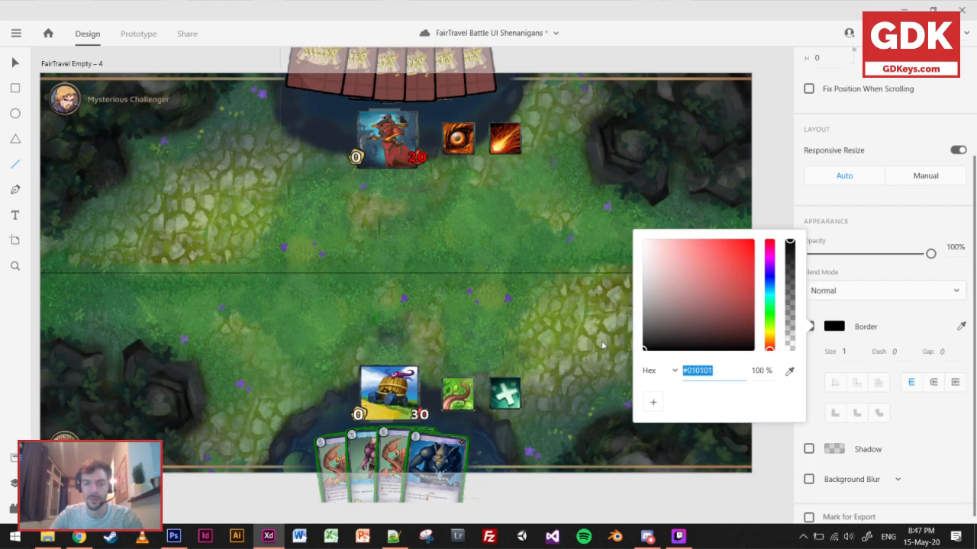
left_click_drag(603, 350, 601, 344)
left_click(856, 352)
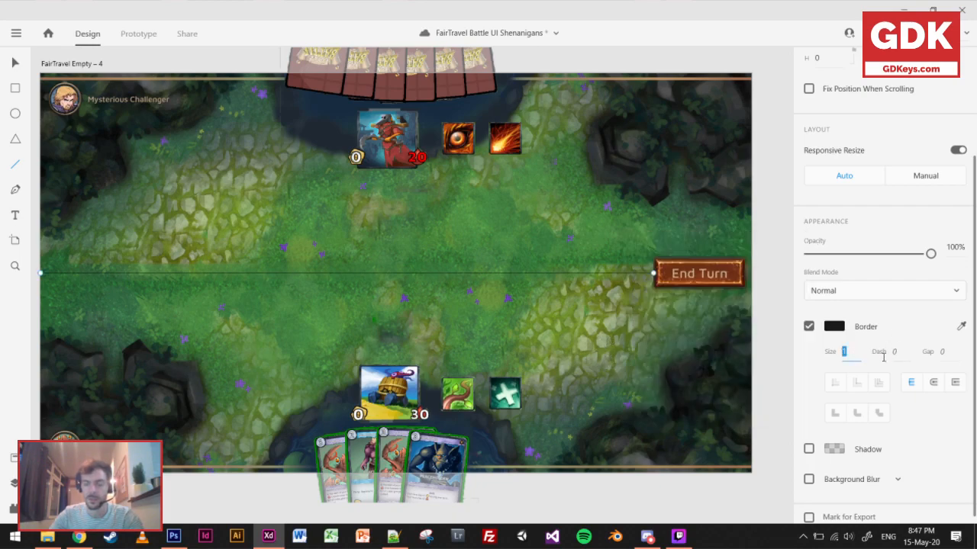
type("2")
left_click(16, 62)
left_click_drag(888, 253, 855, 254)
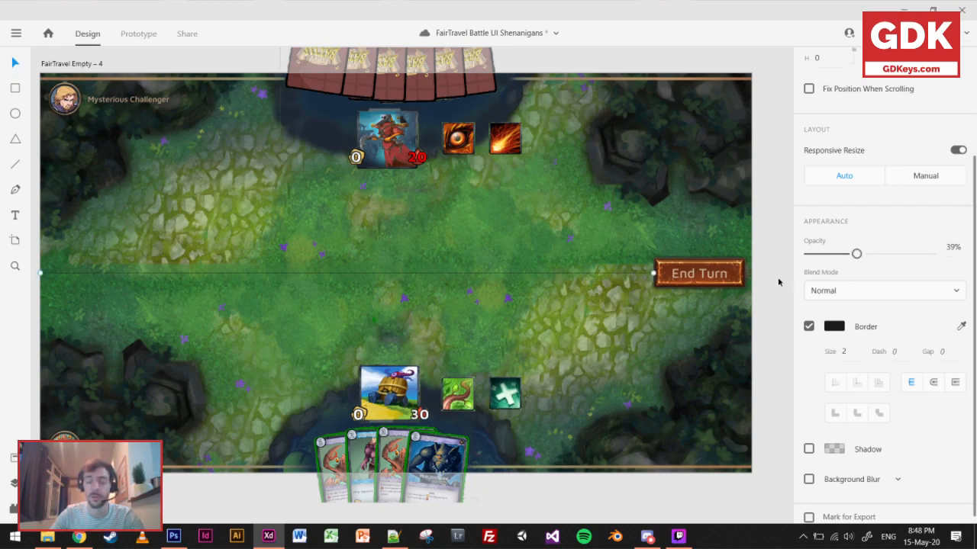
left_click(778, 282)
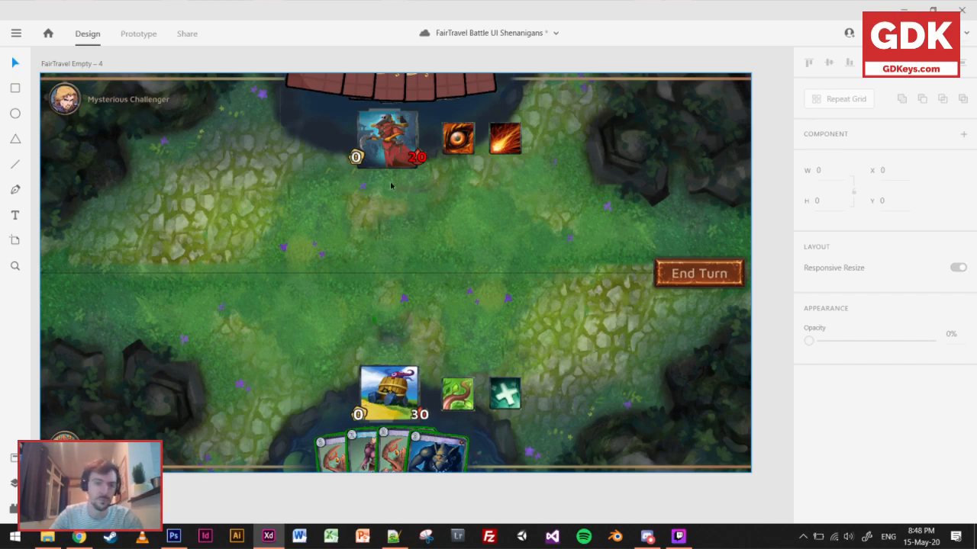
Draw a temporary rectangle about 1612 by 250 over the opponent's unit row, copy it to the player's row, shift both, and delete them.
left_click(15, 88)
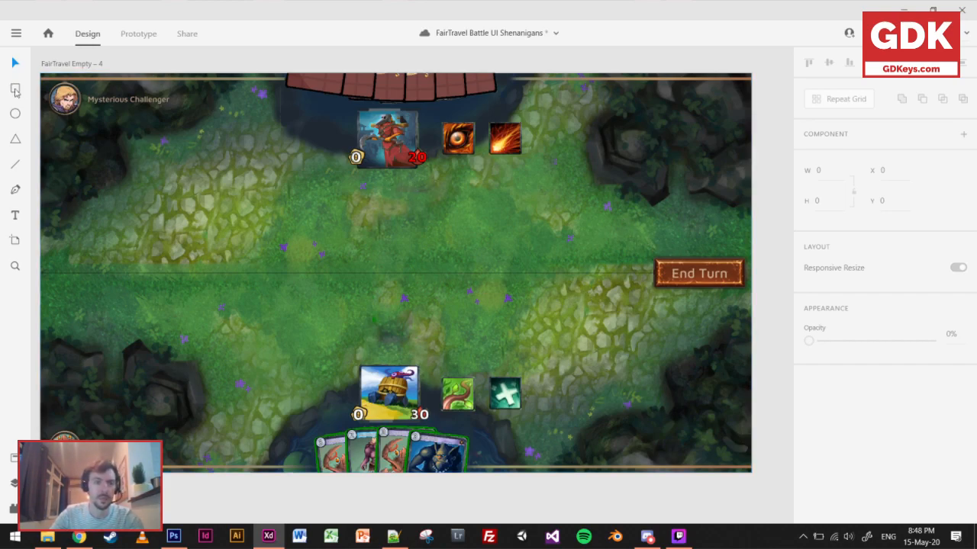
mouse_move(649, 266)
left_mouse_down()
mouse_move(183, 178)
mouse_move(53, 173)
left_mouse_up()
left_click_drag(426, 213, 436, 319)
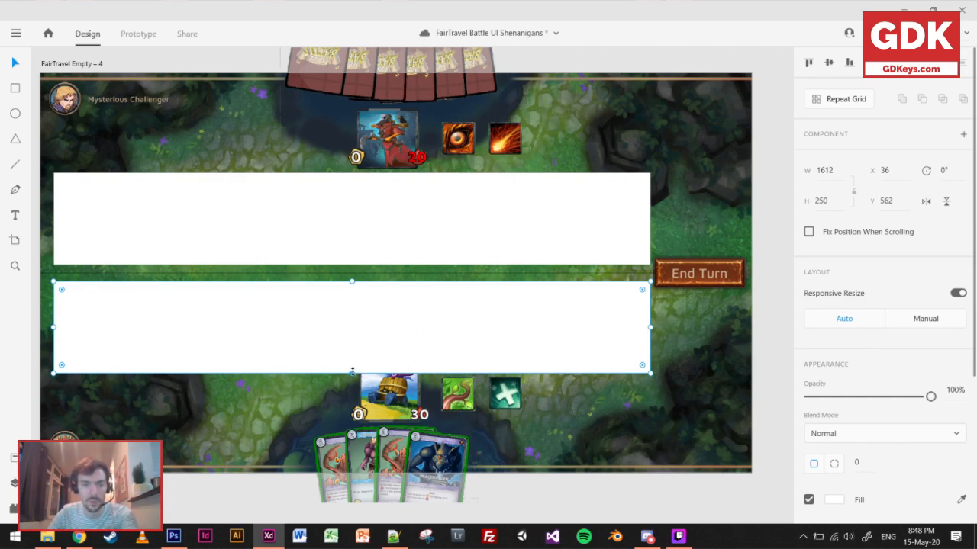
scroll(405, 224, "down", 1)
left_click(405, 225)
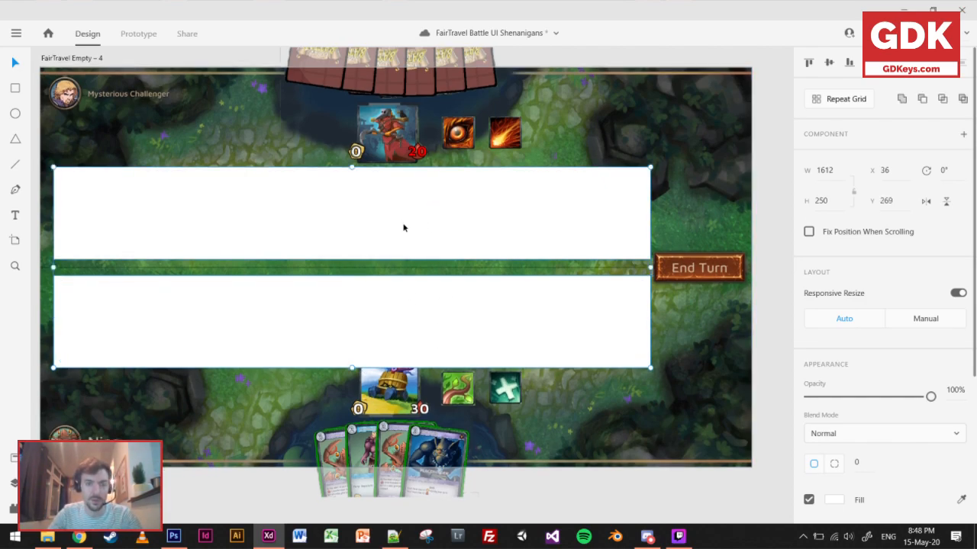
left_click_drag(351, 166, 351, 188)
left_click(529, 313)
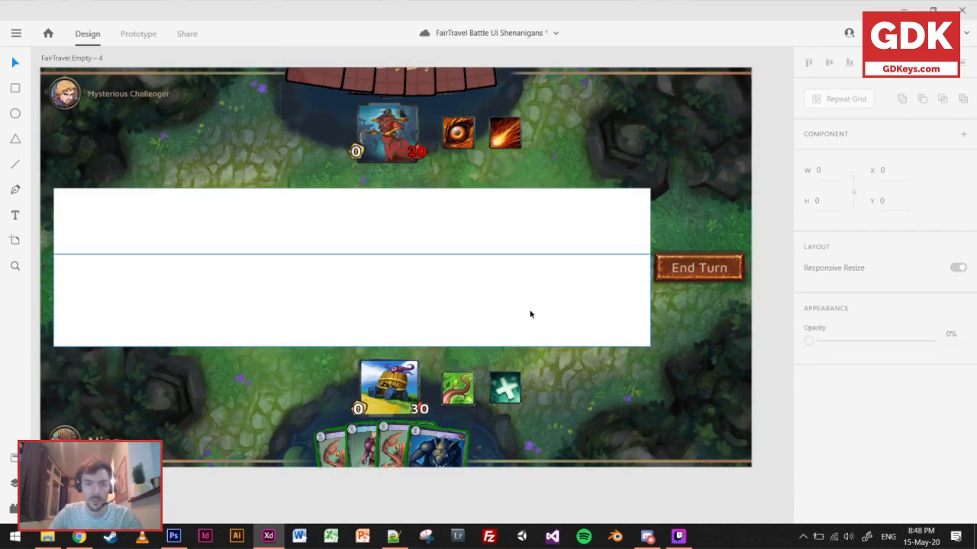
key("Delete")
left_click(523, 218)
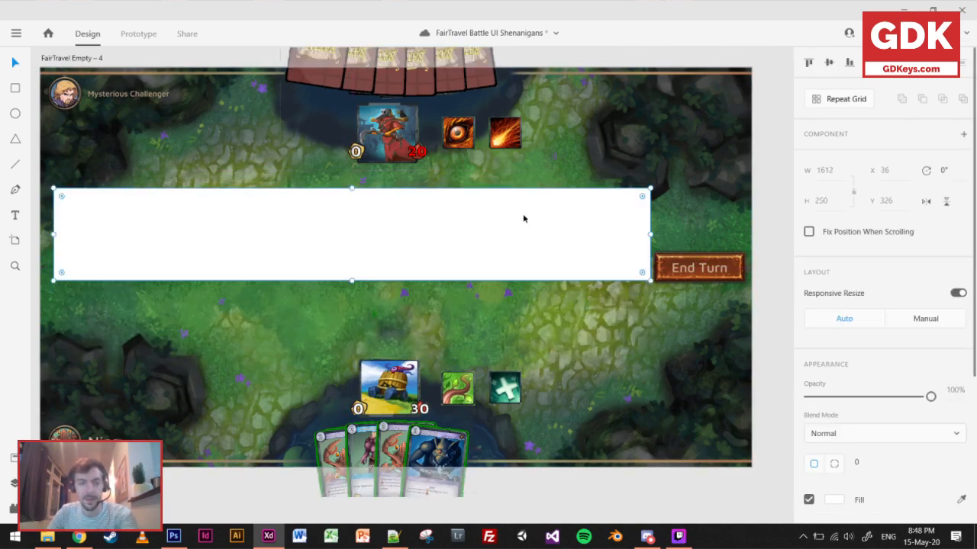
key("Delete")
Move the player's white cross ability icon to the other side of the hero, at about X 721, Y 826.
scroll(455, 418, "up", 3)
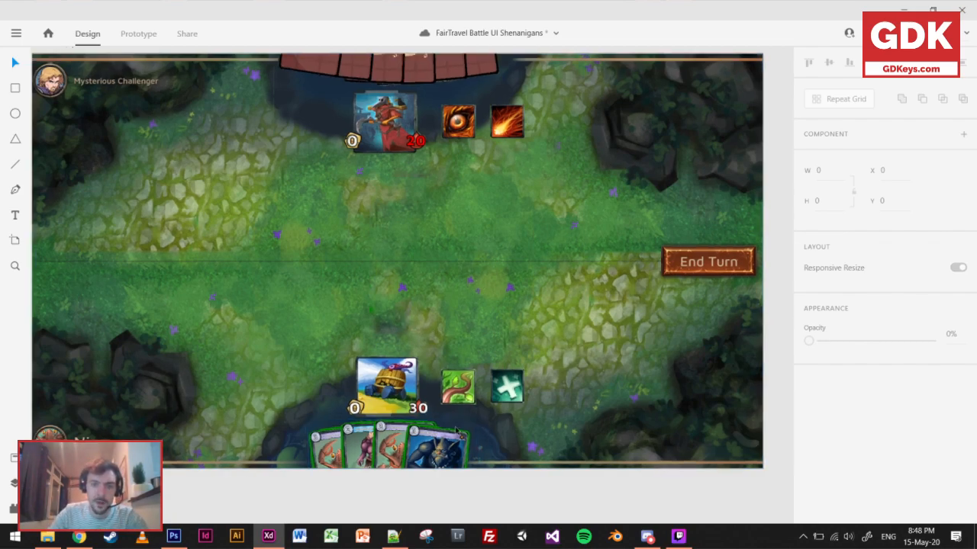
left_click(458, 363)
left_click(547, 370)
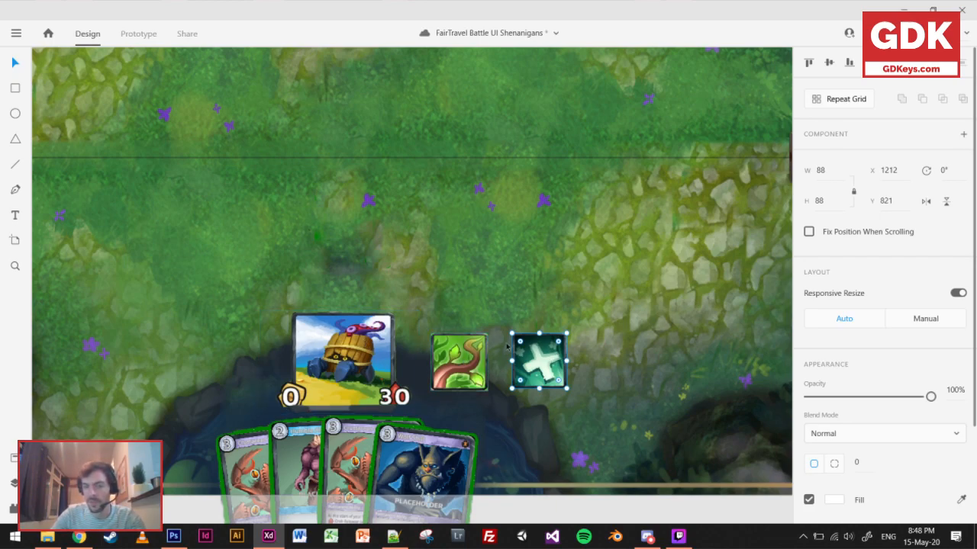
left_click_drag(544, 361, 245, 361)
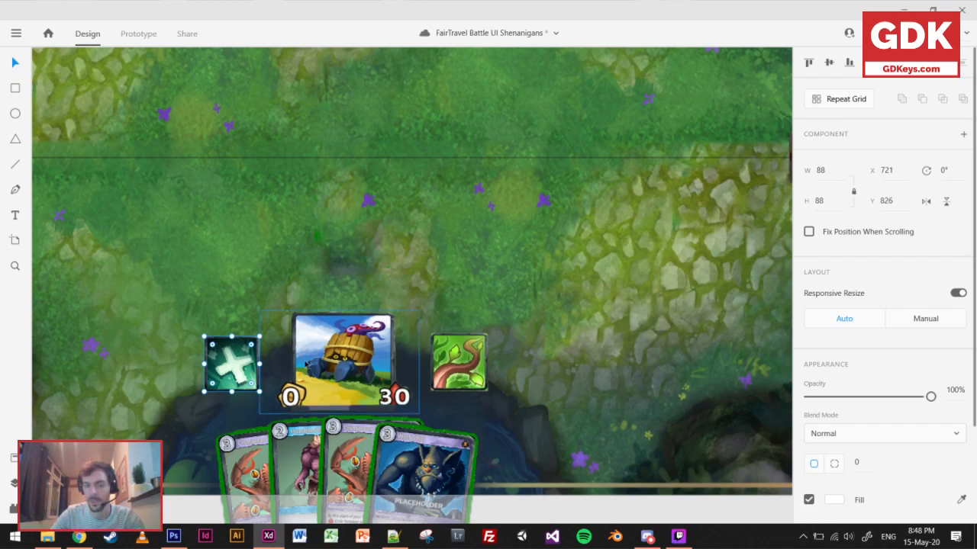
scroll(356, 367, "down", 2)
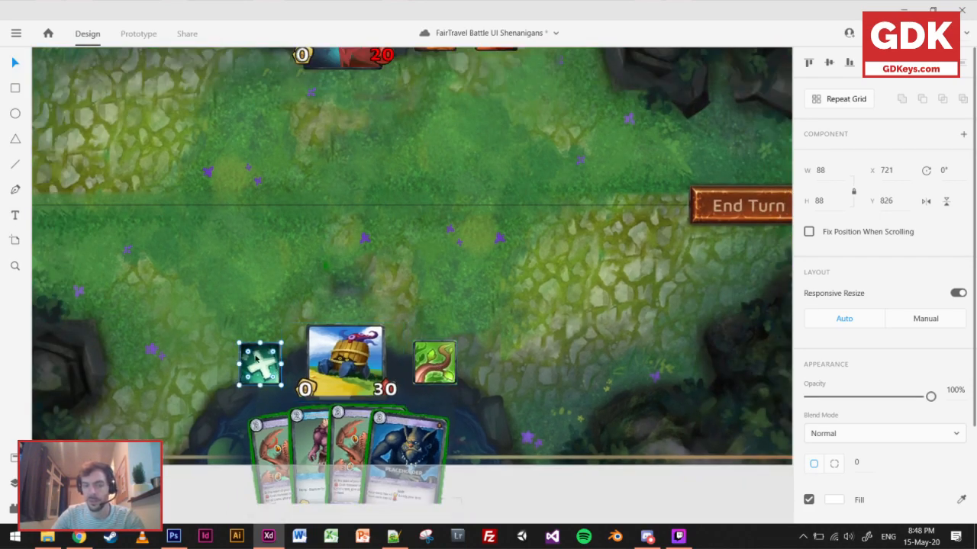
left_click(537, 508)
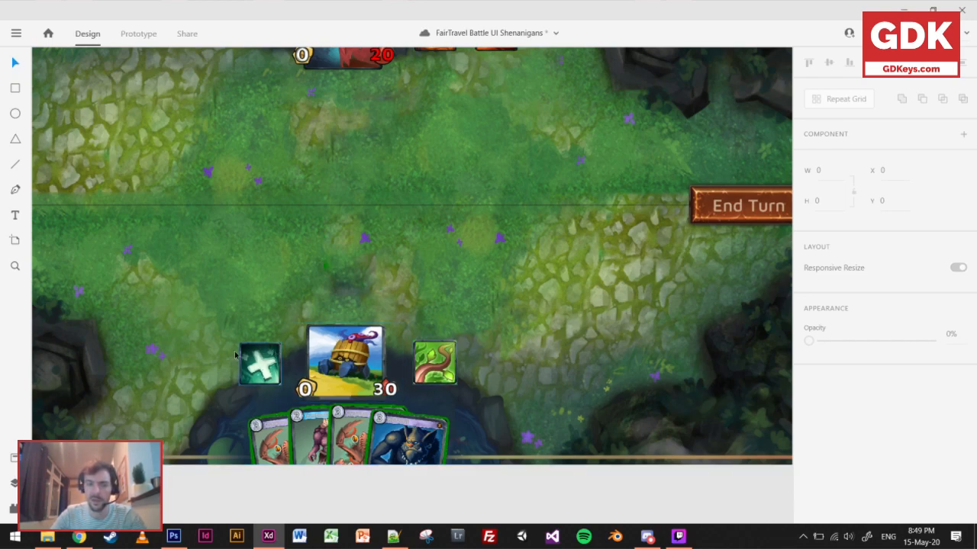
Examine the player's hero, abilities and hand in the revised layout and compare them with the FairTravel Battle – 1 screenshot.
scroll(449, 358, "down", 3)
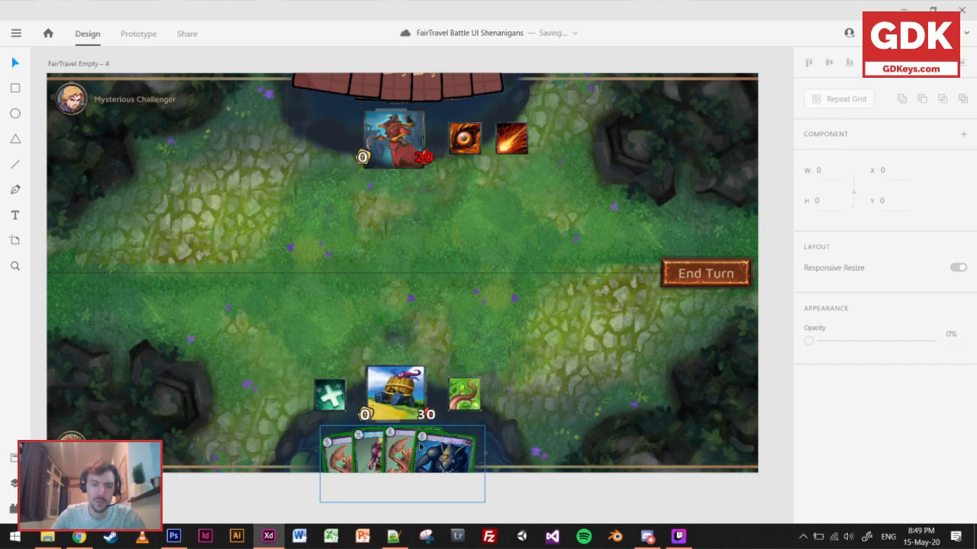
scroll(372, 420, "up", 3)
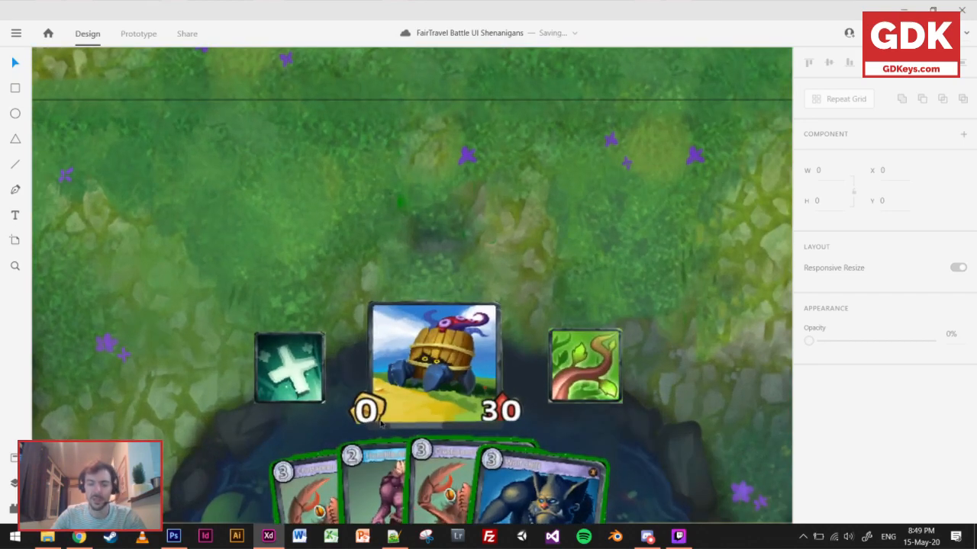
scroll(389, 450, "down", 3)
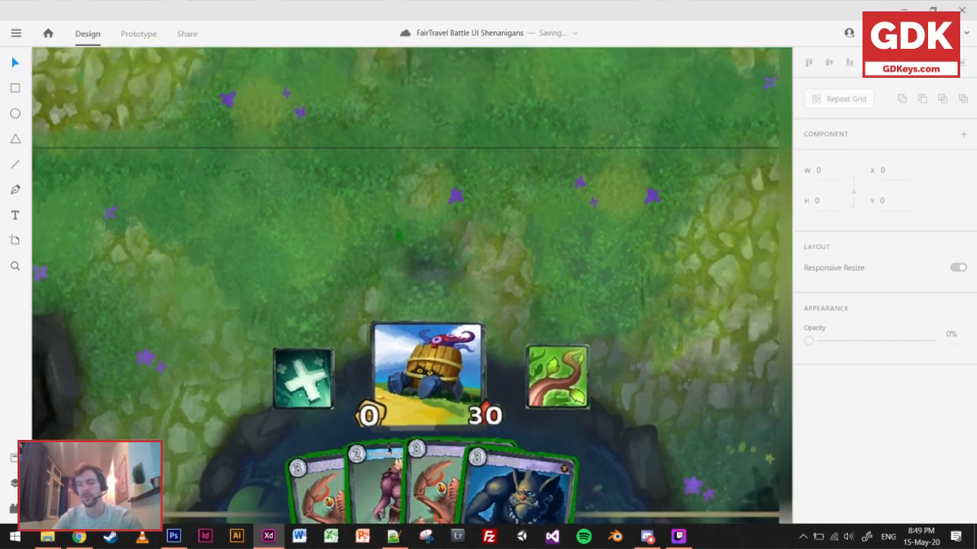
scroll(395, 450, "down", 1)
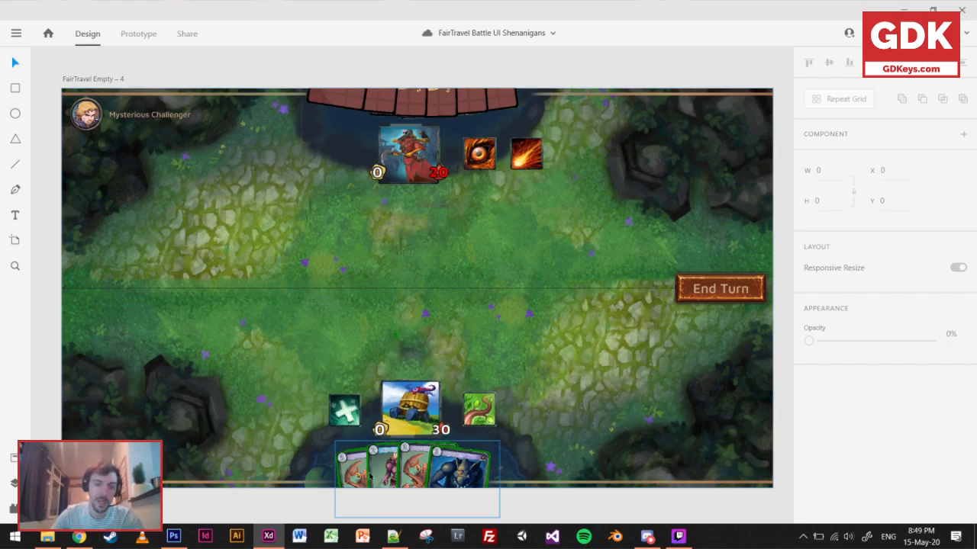
scroll(368, 462, "up", 3)
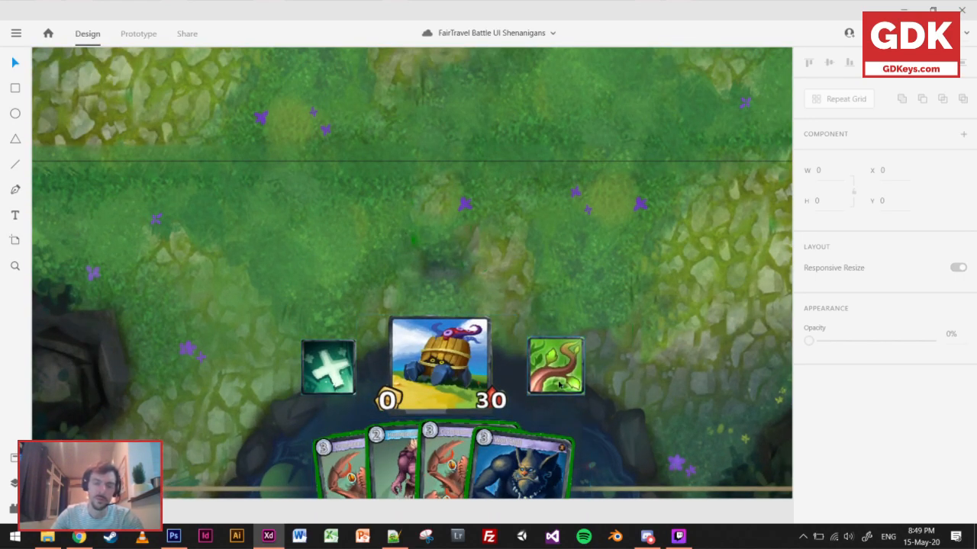
scroll(558, 384, "down", 8)
left_click_drag(569, 233, 526, 399)
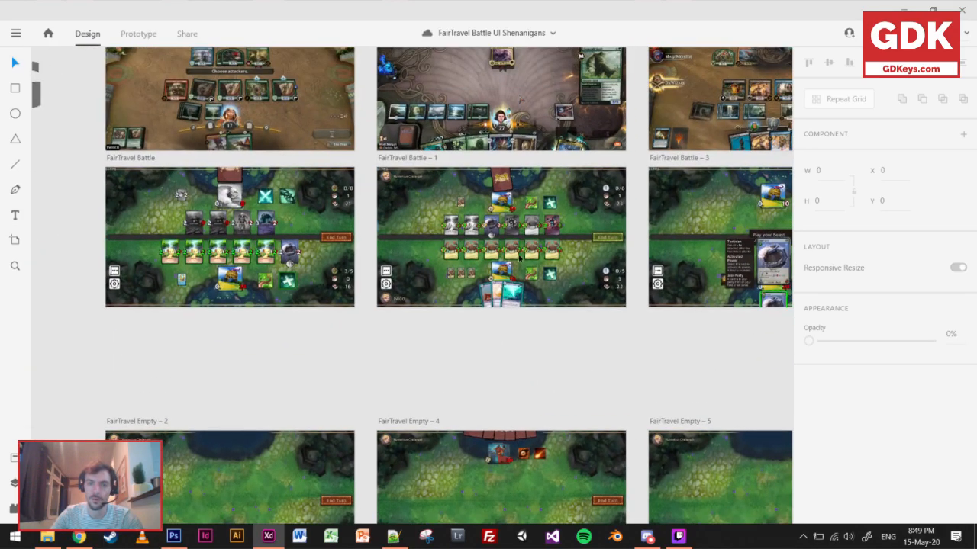
scroll(518, 264, "up", 5)
scroll(518, 264, "up", 2)
scroll(565, 279, "up", 2)
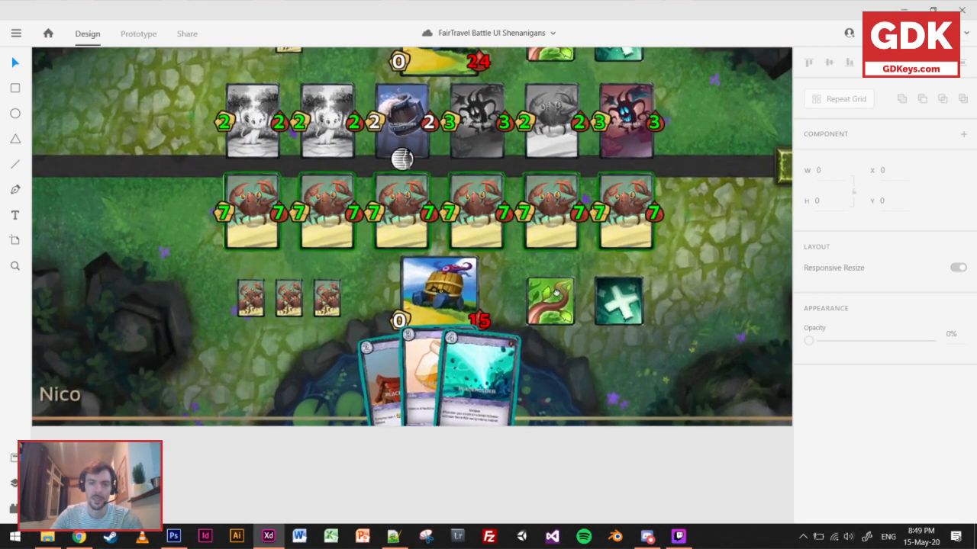
left_click_drag(555, 294, 512, 320)
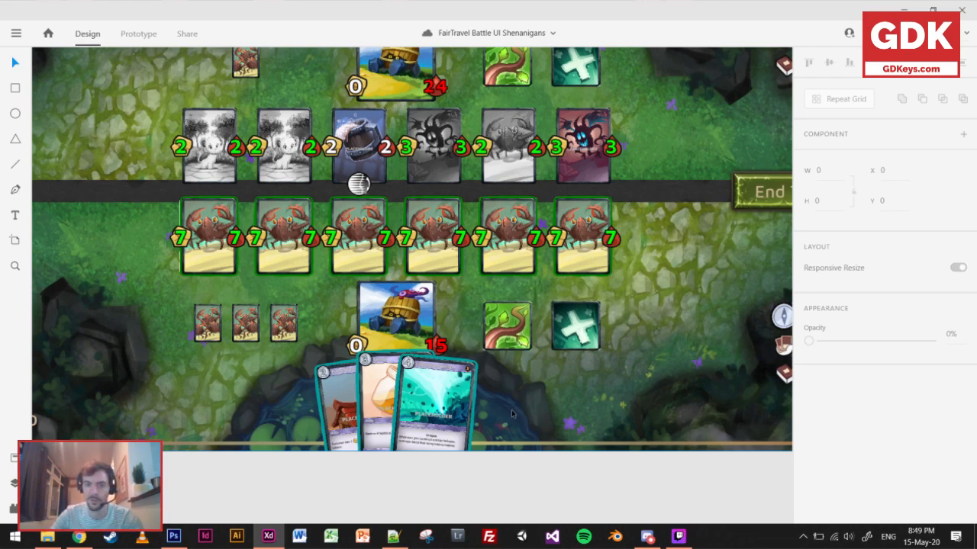
Draw an 88 by 88 circle centred over the player's white cross ability icon on FairTravel Empty – 4.
scroll(512, 413, "down", 6)
left_click_drag(499, 464, 463, 157)
scroll(438, 389, "up", 5)
scroll(440, 366, "up", 4)
left_click_drag(355, 225, 392, 284)
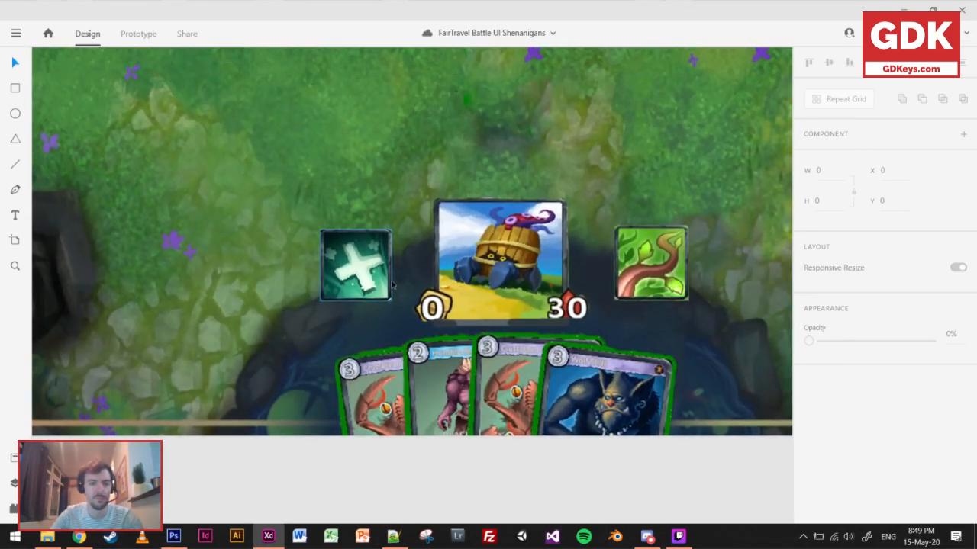
left_click(15, 113)
left_click_drag(356, 265, 391, 248)
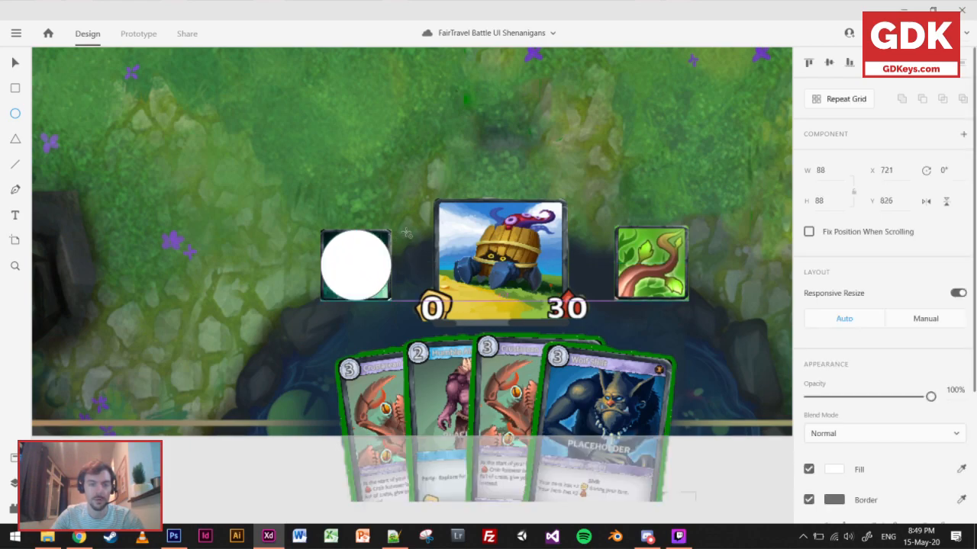
key("v")
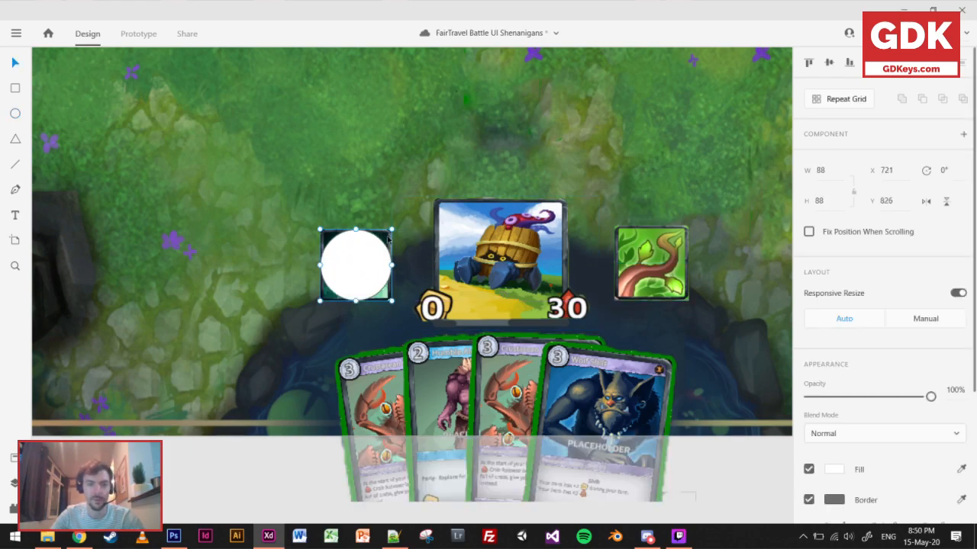
Mask the player's white cross ability icon with its white circle outside the artboard and place it back beside the hero.
left_click(250, 462)
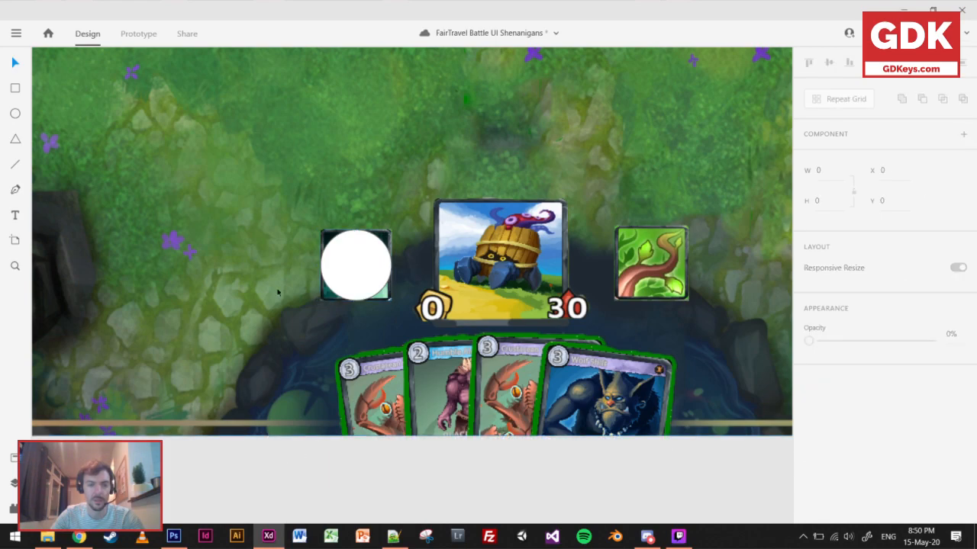
left_click(344, 249)
left_click(327, 239, "shift")
left_click_drag(353, 252, 239, 408)
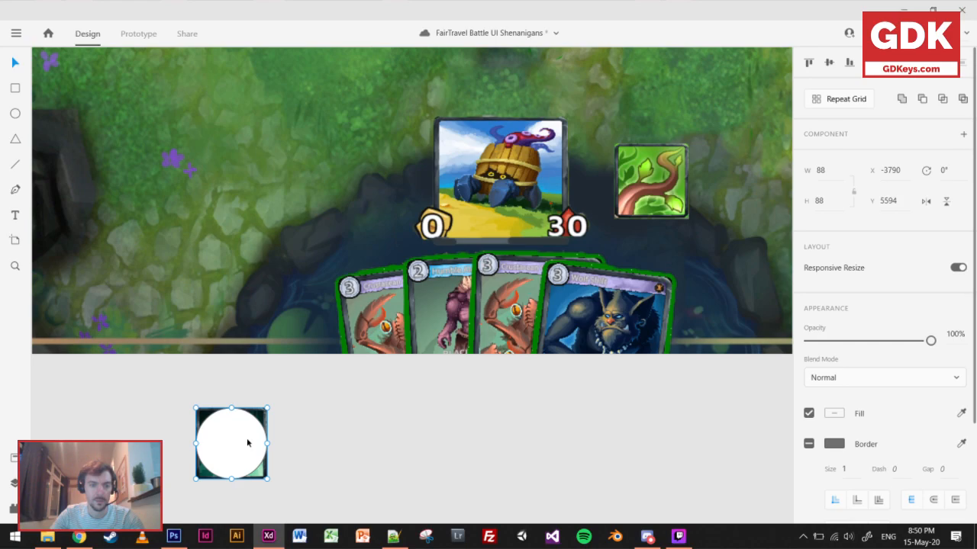
right_click(266, 470)
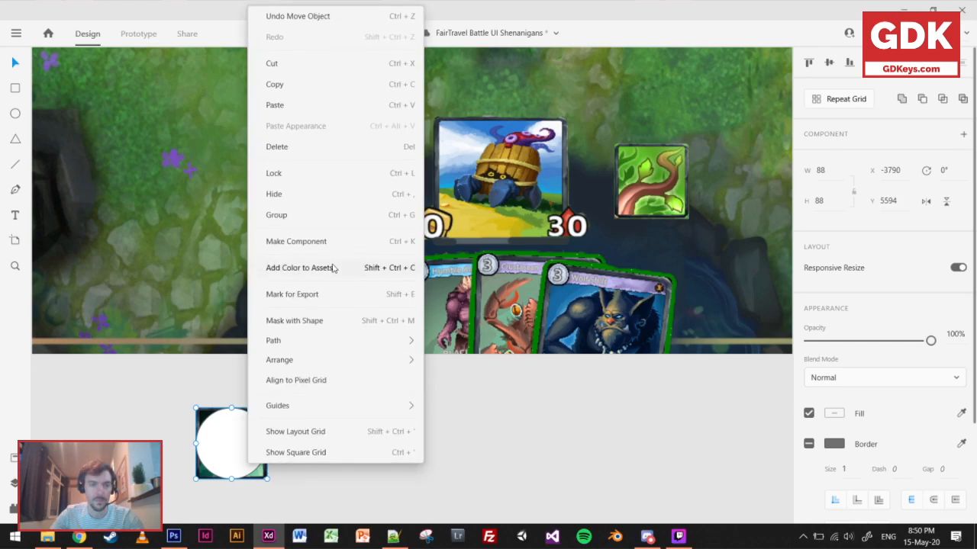
left_click(313, 323)
left_click_drag(234, 456, 370, 189)
Mask the player's green vine ability icon with a 94 by 94 circle and place it beside the hero at about X 1059, Y 822.
left_click_drag(671, 200, 679, 504)
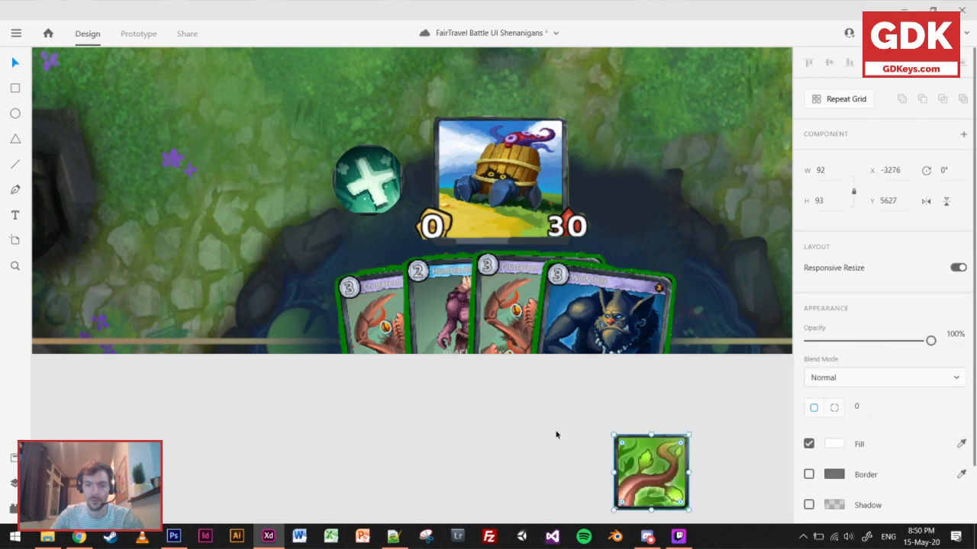
left_click(15, 114)
left_click_drag(651, 473, 689, 435)
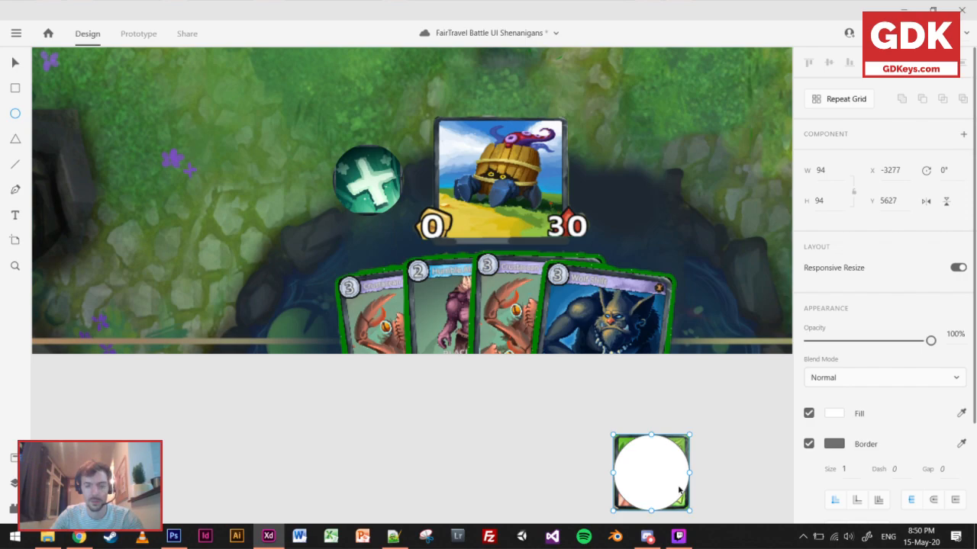
right_click(683, 457)
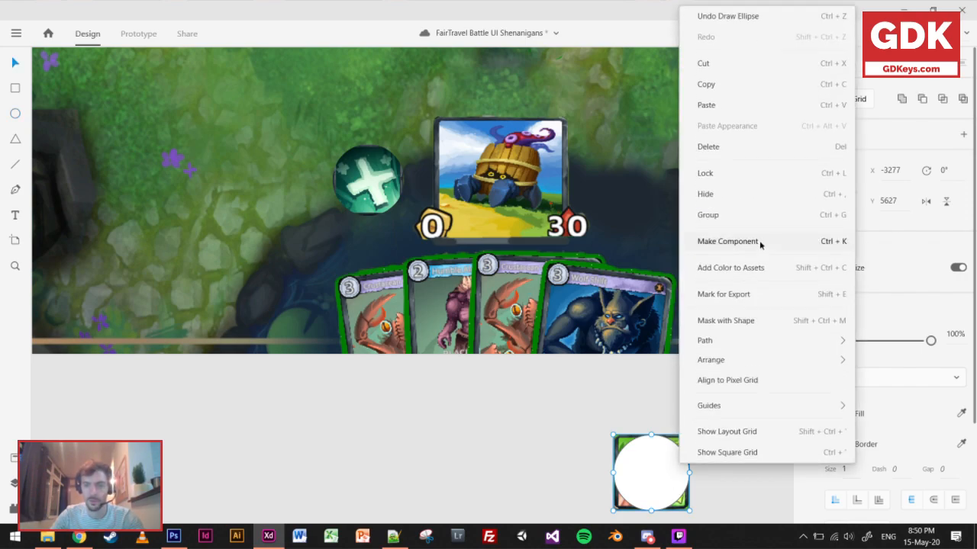
left_click(728, 320)
left_click_drag(650, 473, 521, 436)
Mask the opponent's eye ability icon with an 86 by 86 circle and move it across the hero to about X 683, Y 140.
scroll(609, 158, "down", 4)
scroll(509, 180, "up", 5)
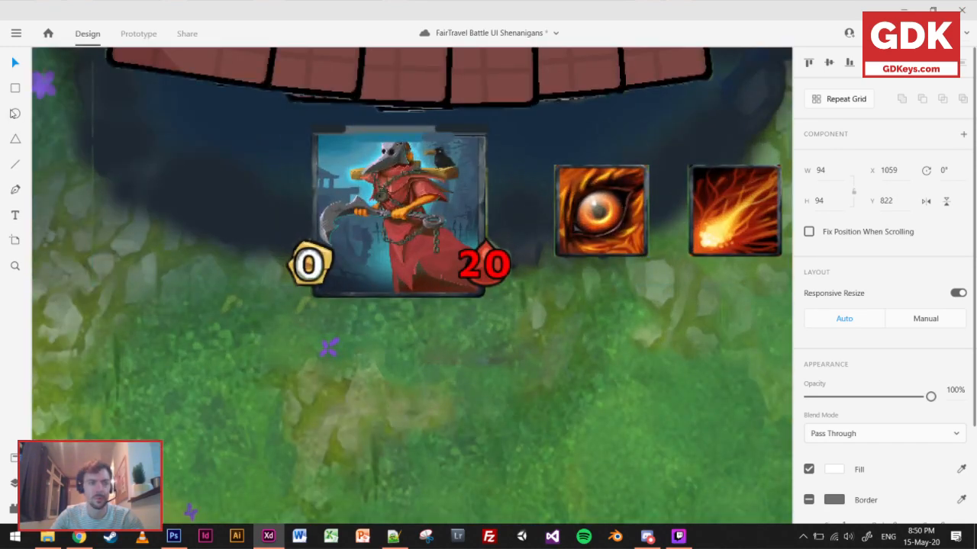
mouse_move(601, 212)
left_mouse_down()
mouse_move(673, 166)
mouse_move(665, 191)
left_mouse_up()
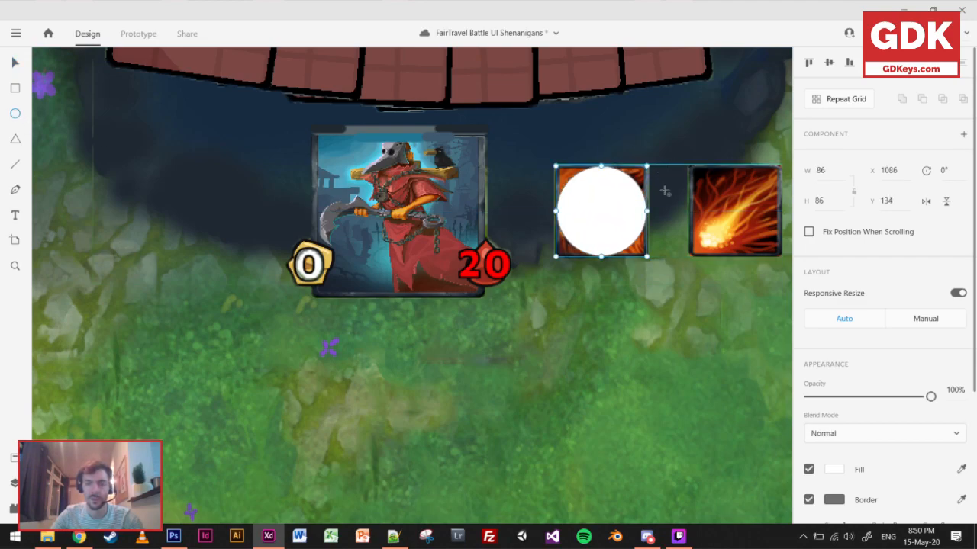
key("v")
left_click(643, 177, "shift")
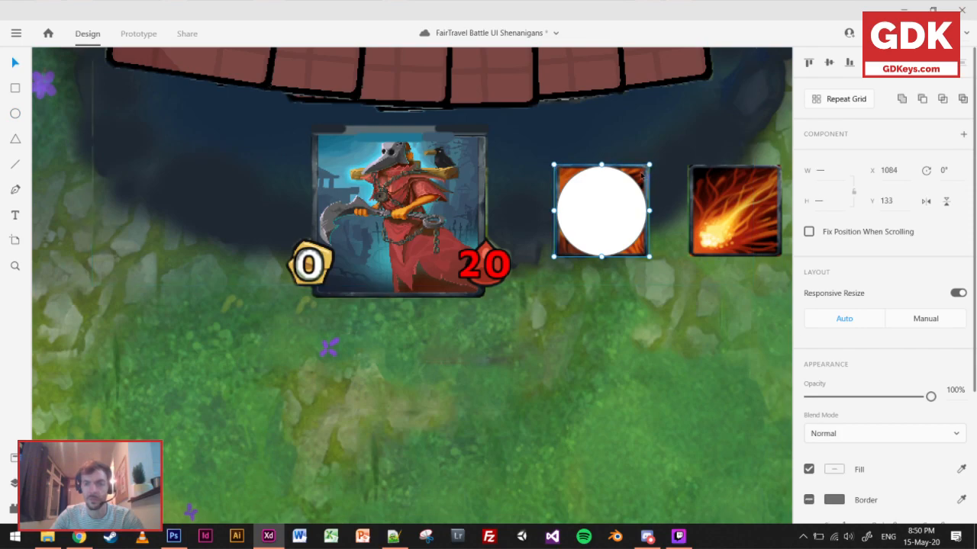
right_click(642, 182)
left_click(706, 321)
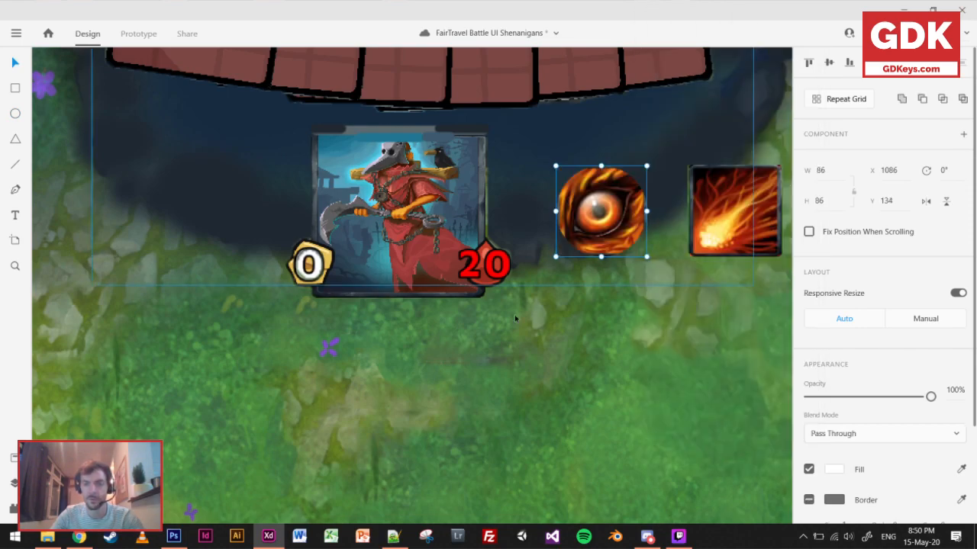
left_click_drag(645, 242, 219, 248)
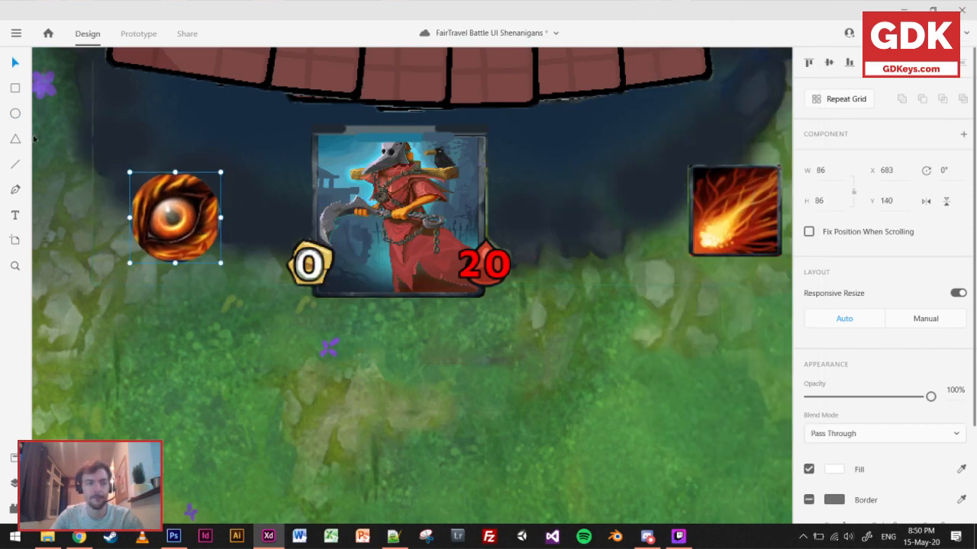
Mask the opponent's fireball ability icon with an 88 by 88 circle and move it closer to the hero, at about X 1071, Y 140.
left_click(16, 114)
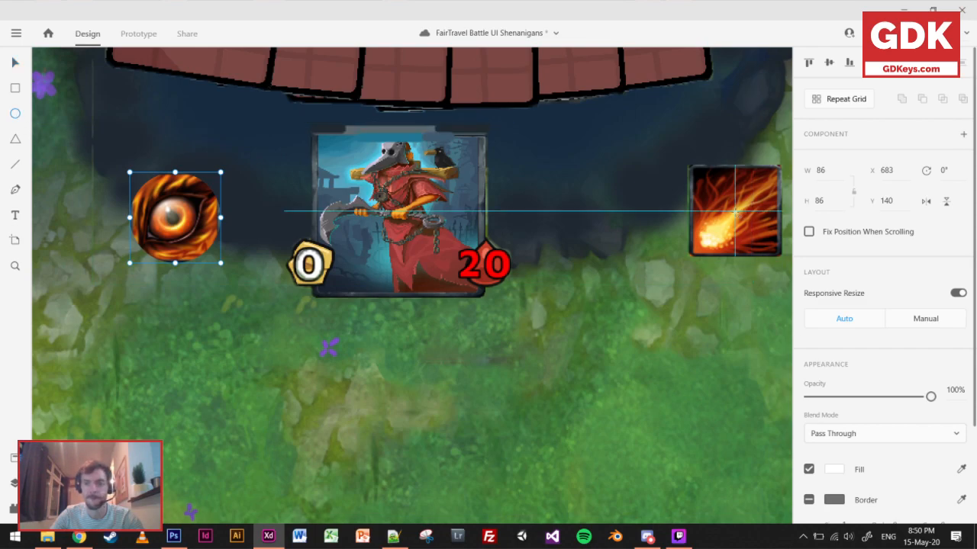
mouse_move(734, 212)
left_mouse_down()
mouse_move(791, 173)
mouse_move(625, 167)
left_mouse_up()
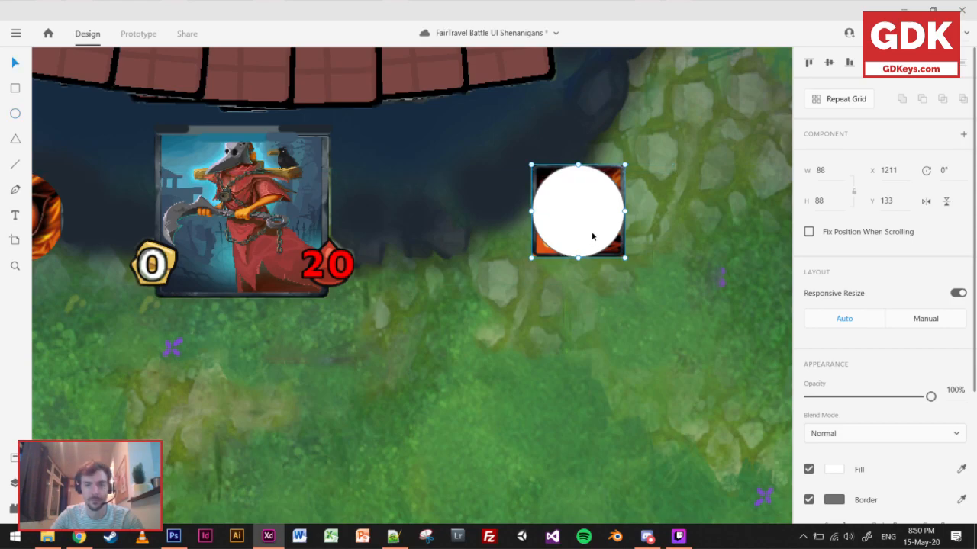
left_click(619, 176, "shift")
right_click(619, 175)
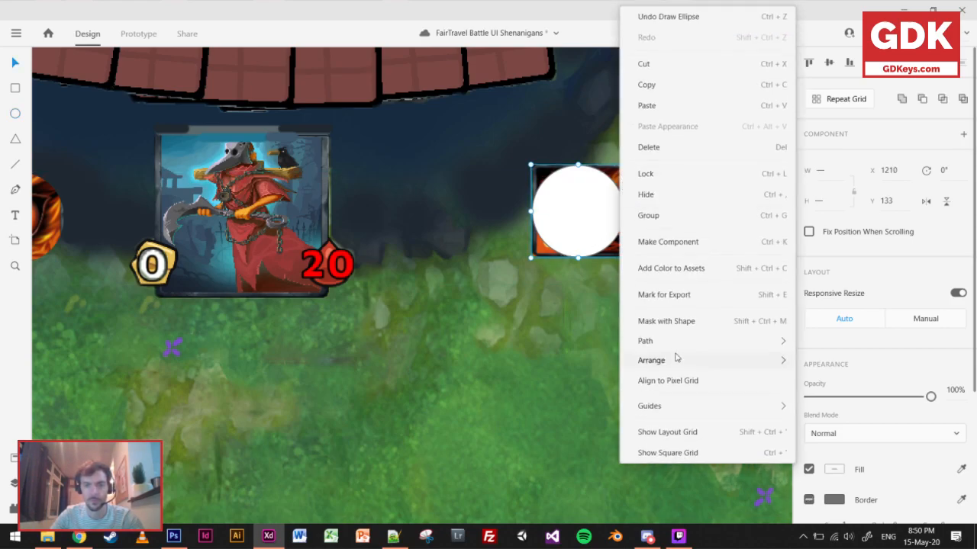
left_click(671, 324)
left_click_drag(593, 209, 447, 219)
Compare the round hero abilities on FairTravel Empty – 4 with the annotated Untitled-4, Untitled-3 and Untitled-2 game screenshots in Photoshop.
scroll(463, 257, "down", 1)
scroll(463, 257, "down", 5)
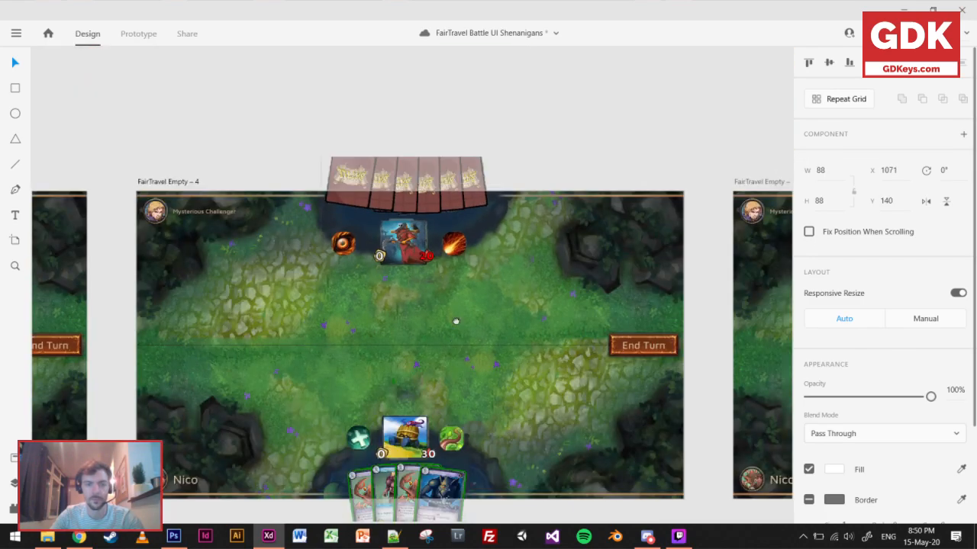
scroll(386, 281, "up", 5)
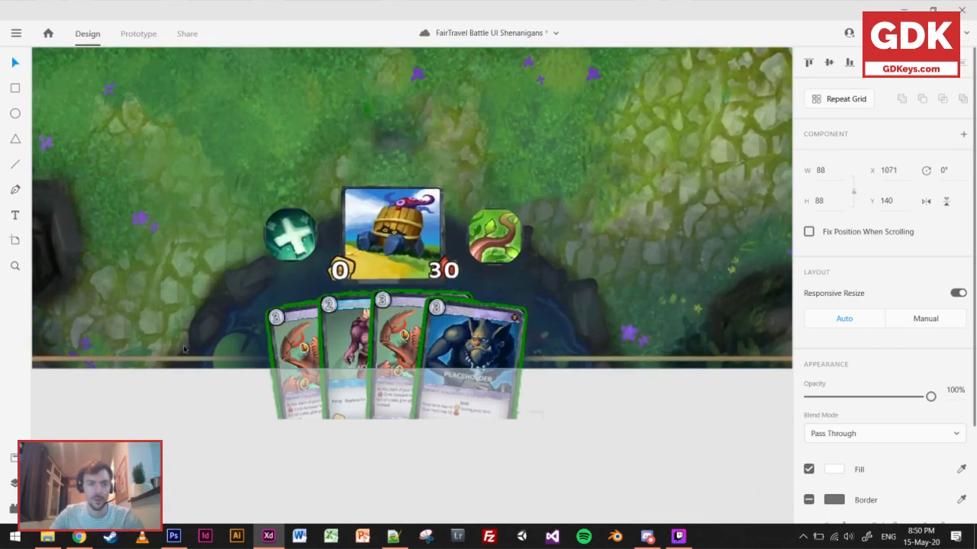
scroll(379, 278, "up", 1)
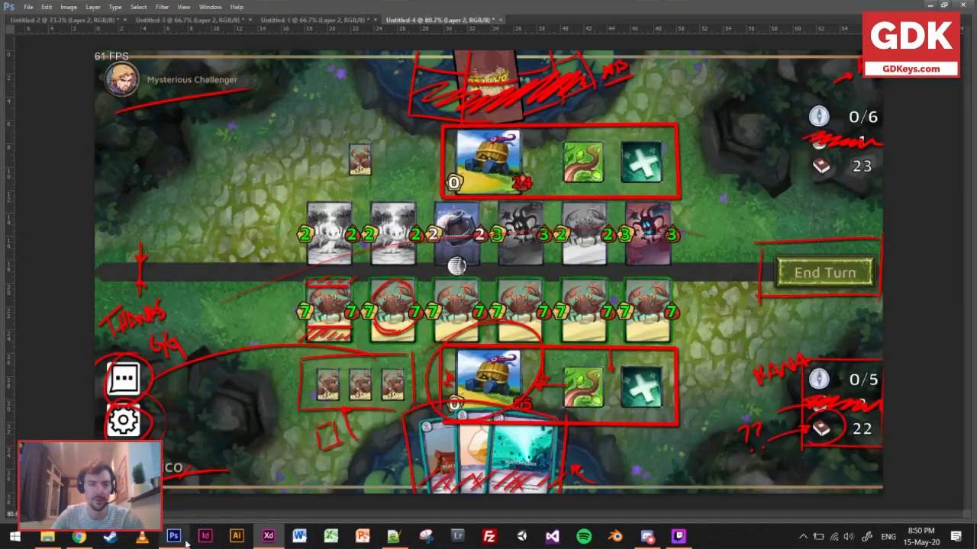
left_click(173, 536)
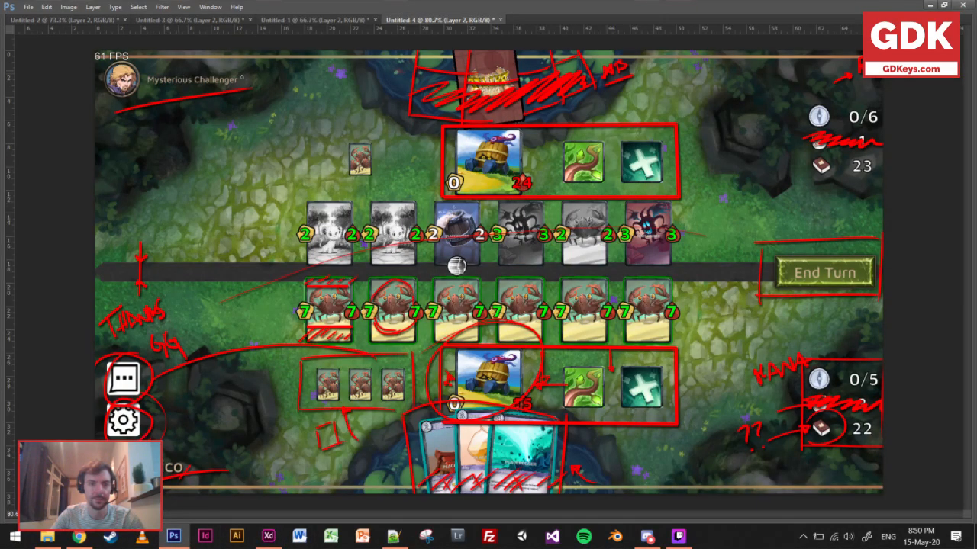
left_click(165, 21)
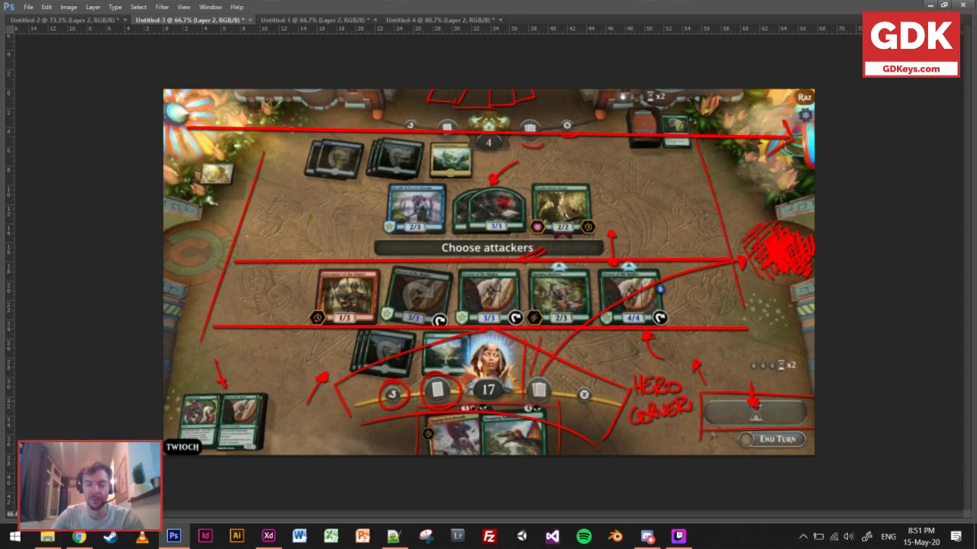
left_click(90, 19)
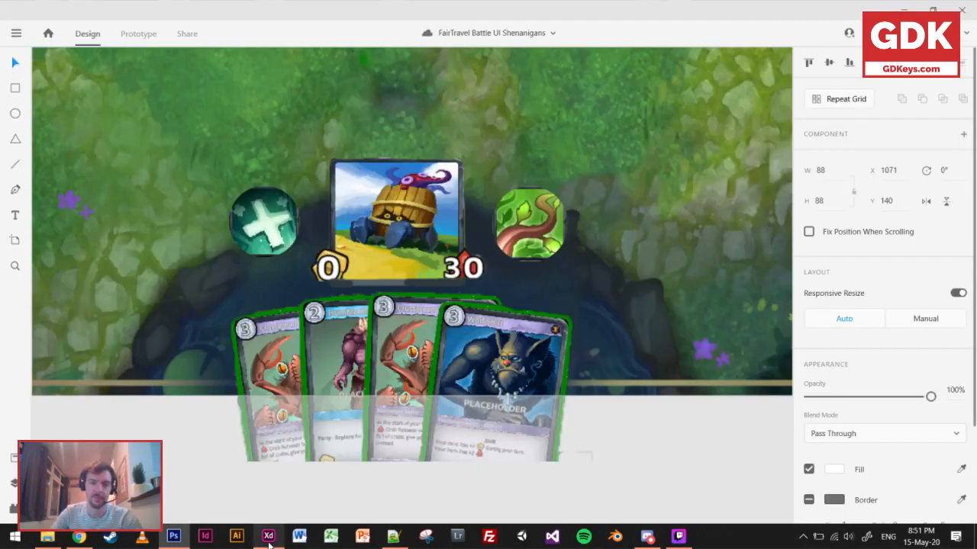
left_click(267, 536)
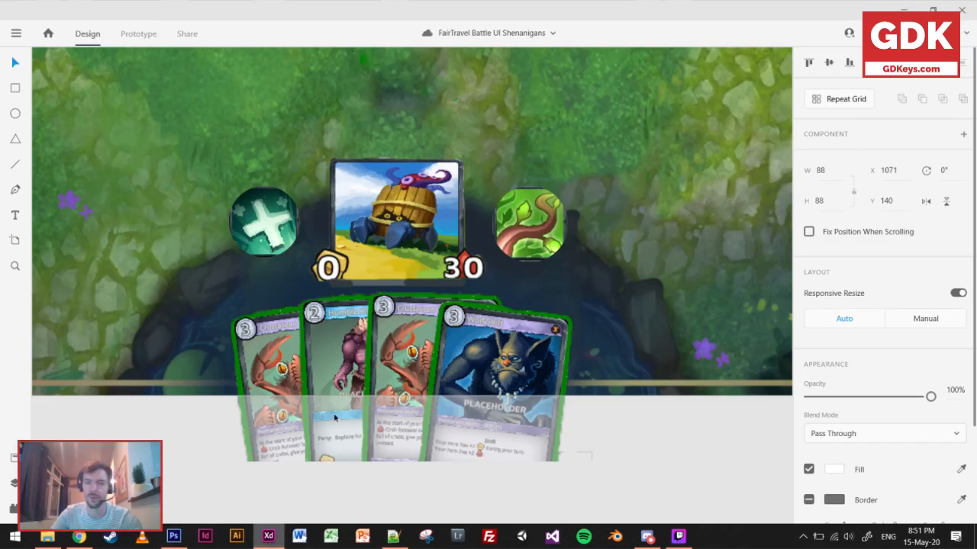
Enlarge the player's cross icon to about 123 by 123 and the vine icon to about 132 by 132, keeping them beside the hero.
left_click(255, 230)
left_click(527, 241, "shift")
left_click_drag(570, 262, 637, 297)
left_click(657, 463)
left_click_drag(218, 224, 236, 244)
left_click_drag(573, 233, 550, 255)
left_click_drag(260, 255, 266, 257)
scroll(303, 249, "down", 5)
left_click_drag(408, 191, 418, 294)
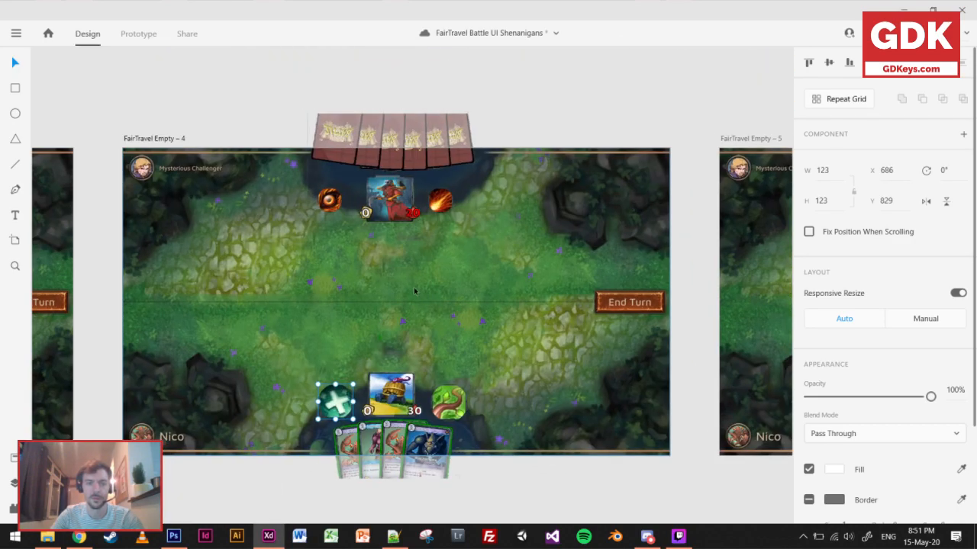
Align the player's two ability icons on their vertical middles and nudge the pair to X 683, Y 822.
left_click(442, 408)
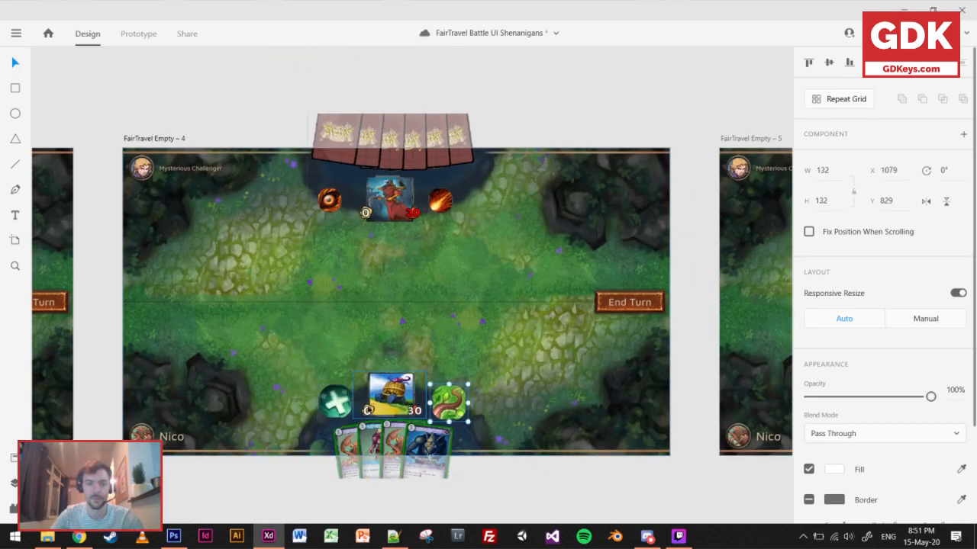
left_click(345, 409, "shift")
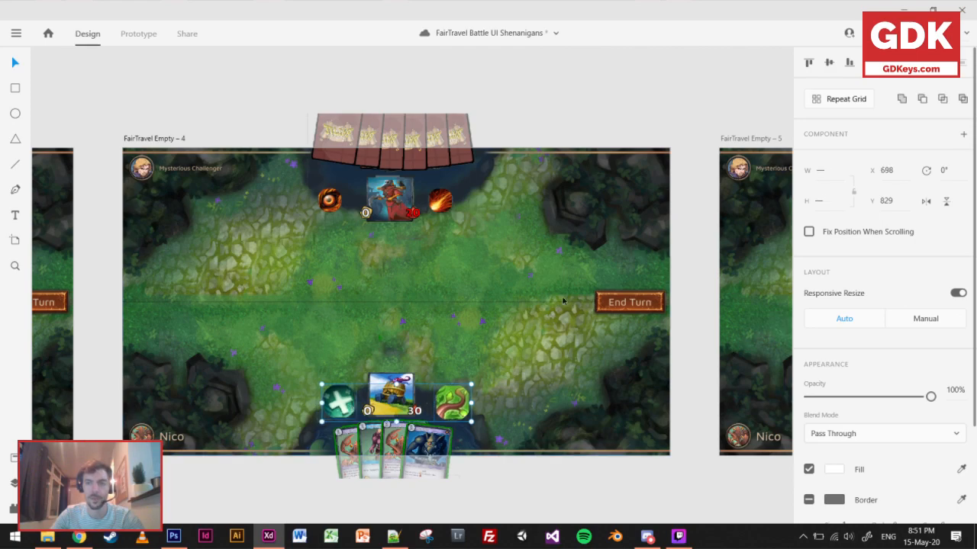
left_click(829, 64)
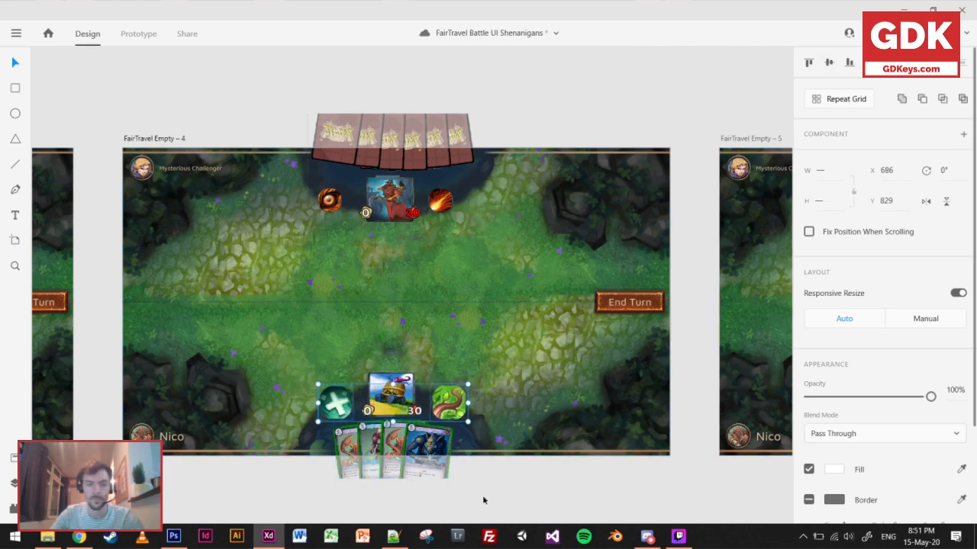
key("Up")
key("Up")
key("Up")
key("Up")
key("Left")
key("Left")
key("Left")
key("Left")
key("Up")
key("Up")
key("Up")
key("Right")
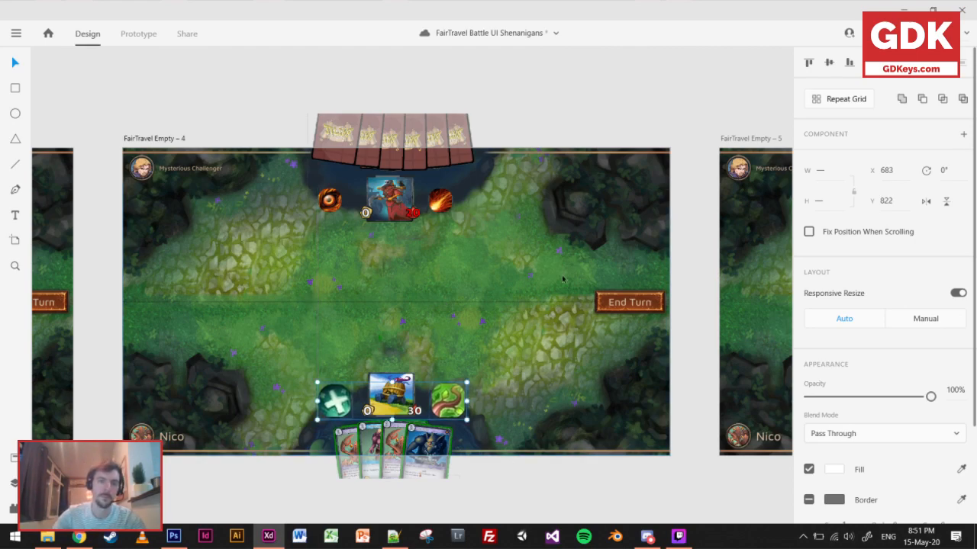
Enlarge the opponent's eye and fireball ability icons together to about 123 and 126 wide.
left_click(330, 200, "ctrl")
left_click(441, 200, "ctrl+shift")
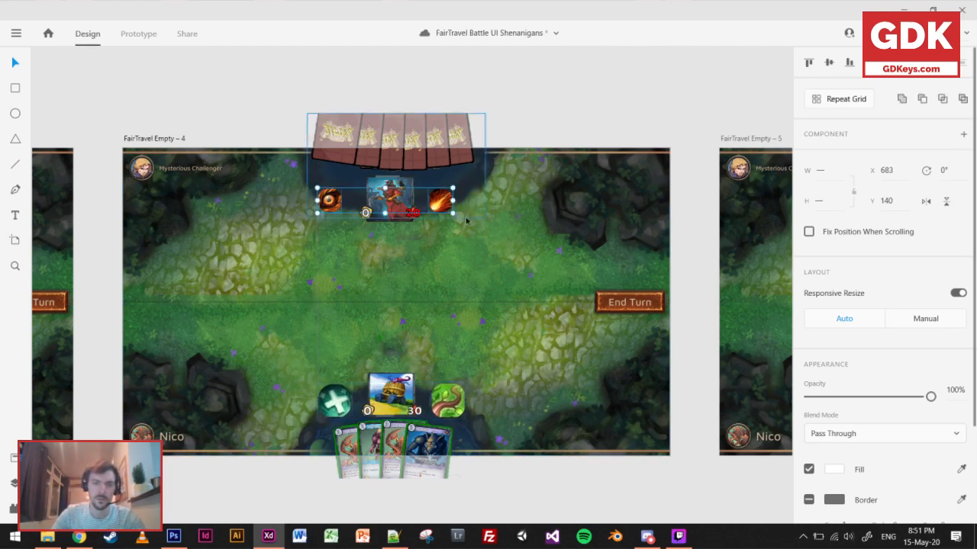
left_click_drag(454, 217, 471, 226)
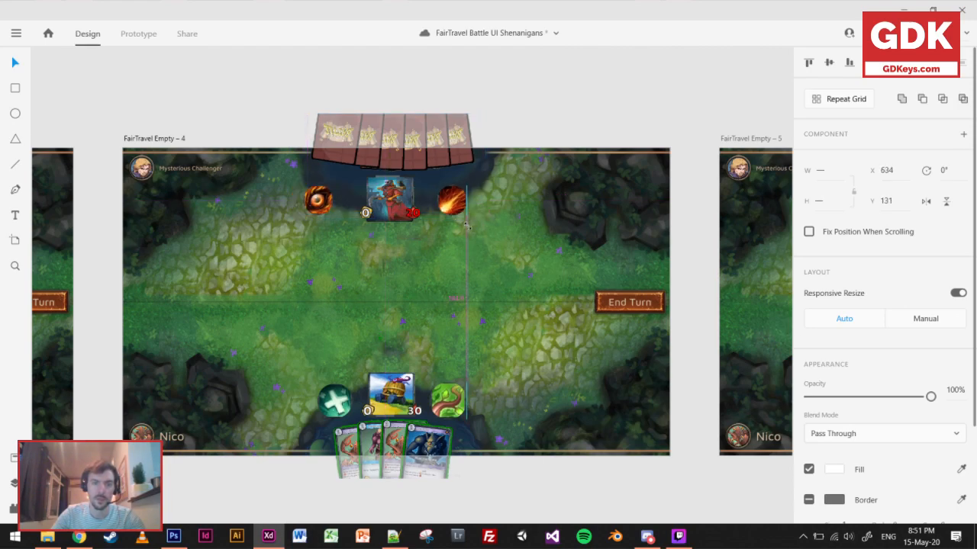
scroll(425, 266, "up", 3)
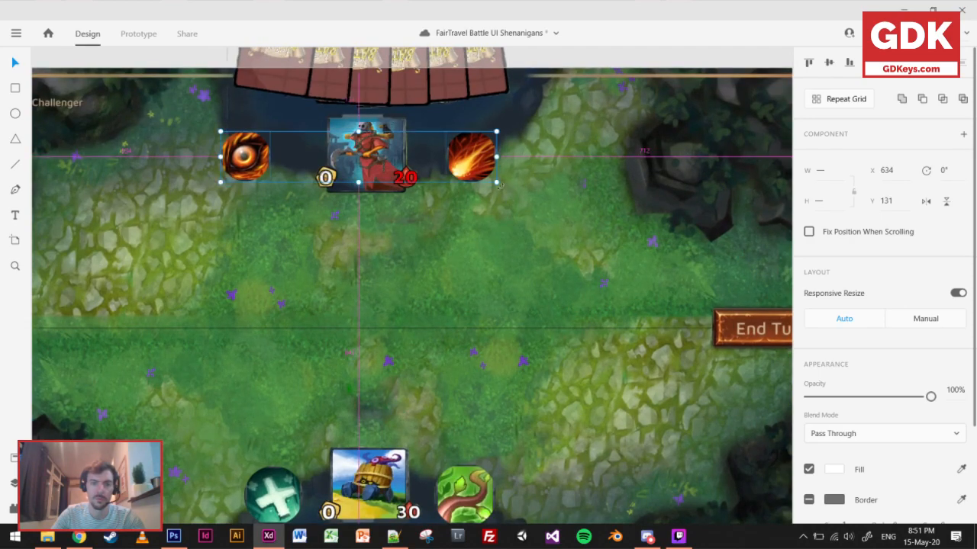
left_click_drag(497, 183, 511, 189)
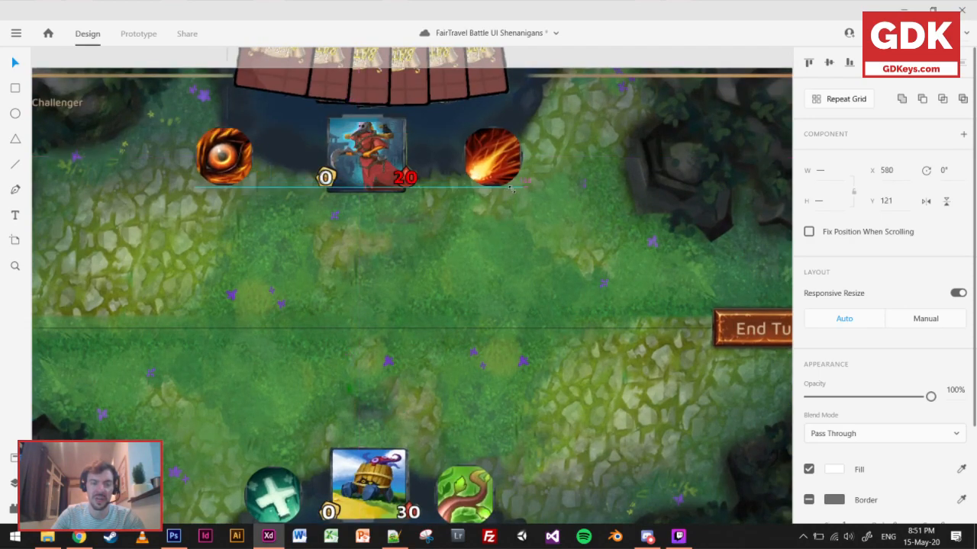
Move the opponent's enlarged abilities closer to the hero, the eye to X 683, Y 107 and the fireball to X 1067, Y 107.
left_click(223, 156)
left_click_drag(237, 153, 280, 153)
left_click_drag(301, 188, 297, 187)
left_click_drag(263, 156, 266, 153)
left_click(486, 160)
left_click_drag(486, 160, 460, 157)
left_click_drag(263, 156, 264, 154)
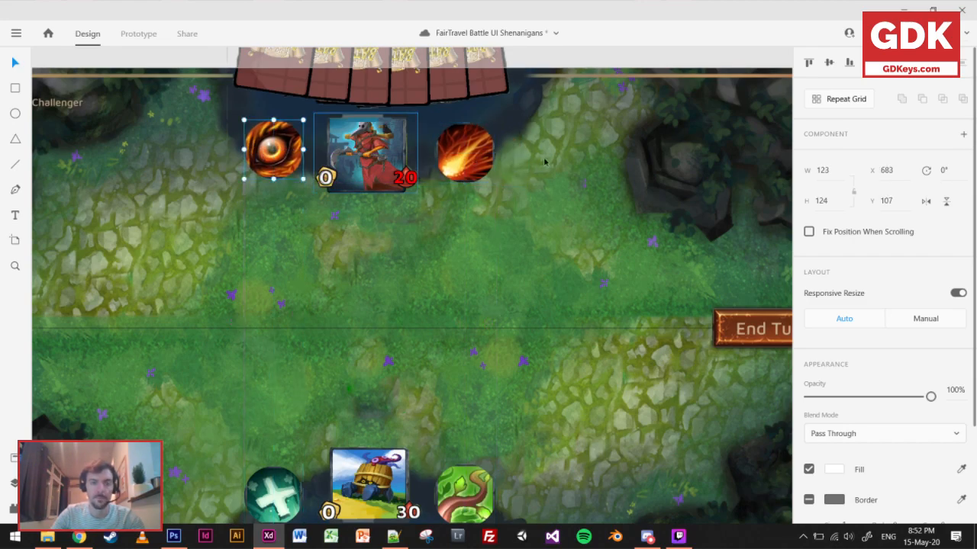
left_click_drag(473, 162, 469, 157)
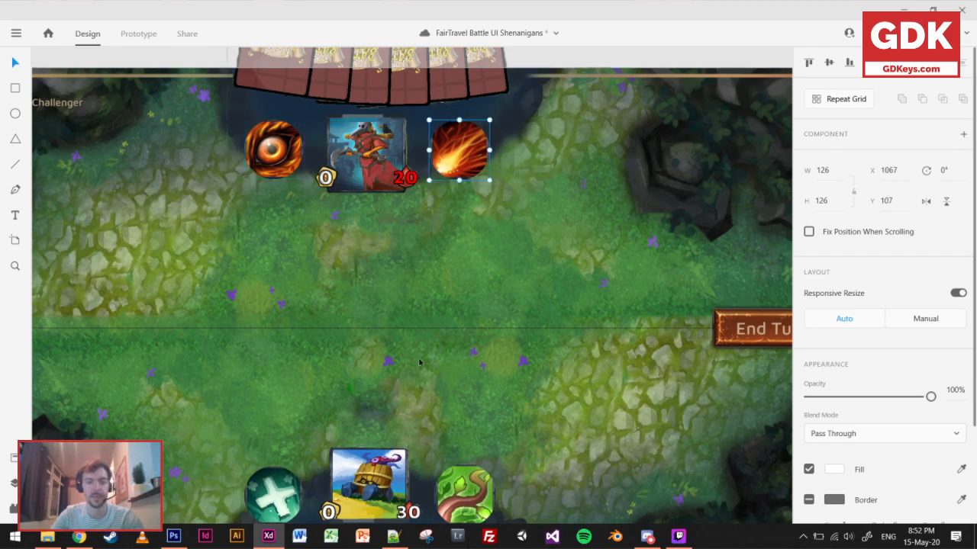
Draw a curved Pen path about 449 wide and 65 high from the player's cross ability across the hero to the vine ability.
scroll(420, 357, "down", 3)
scroll(420, 357, "down", 4)
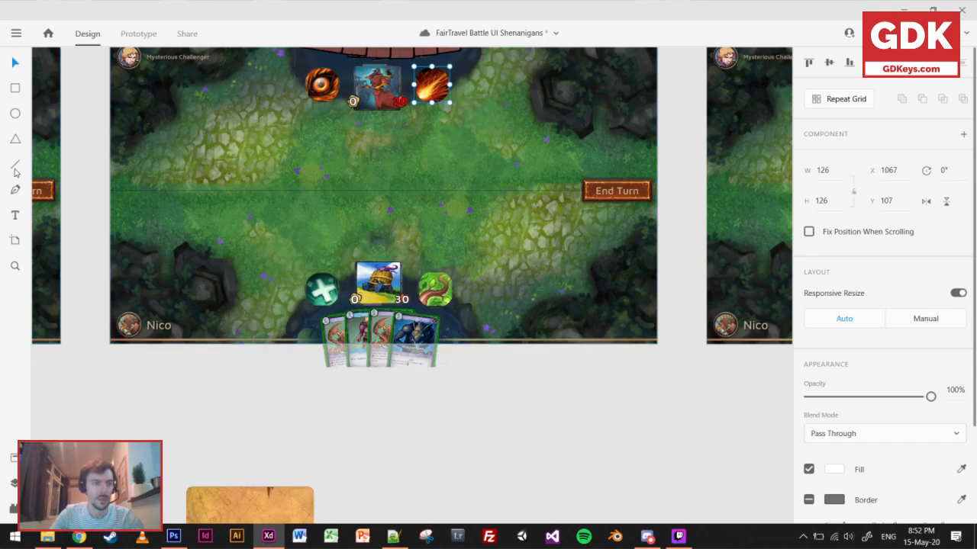
scroll(319, 259, "up", 2)
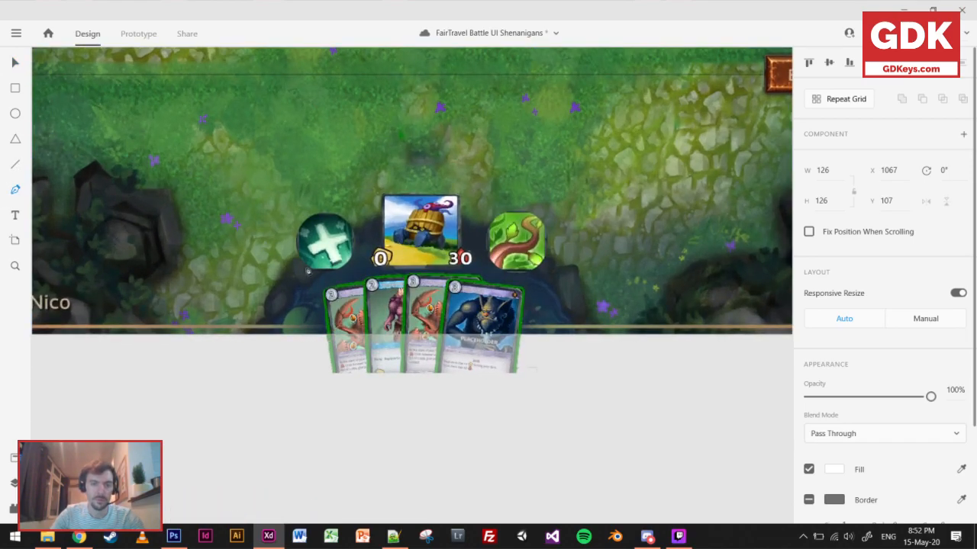
left_click(317, 259)
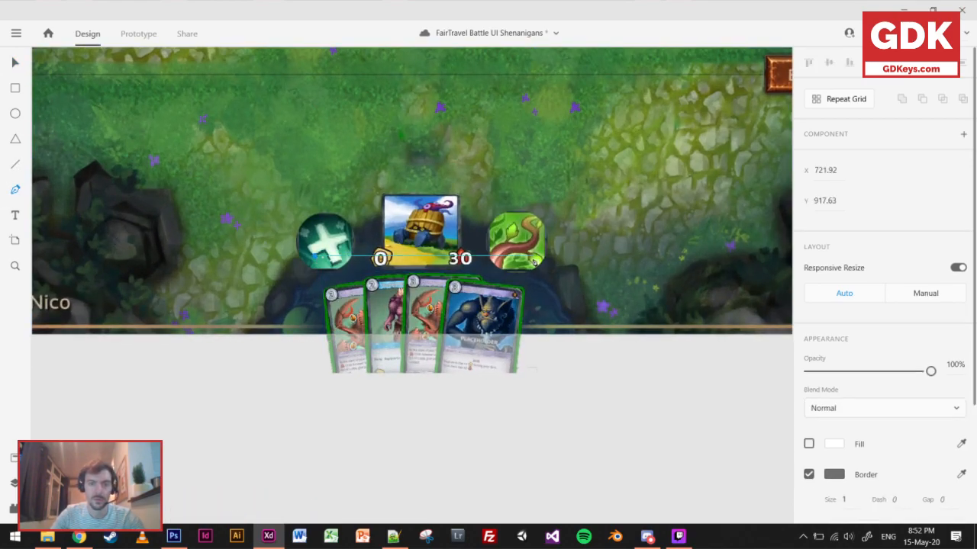
left_click_drag(531, 260, 661, 316)
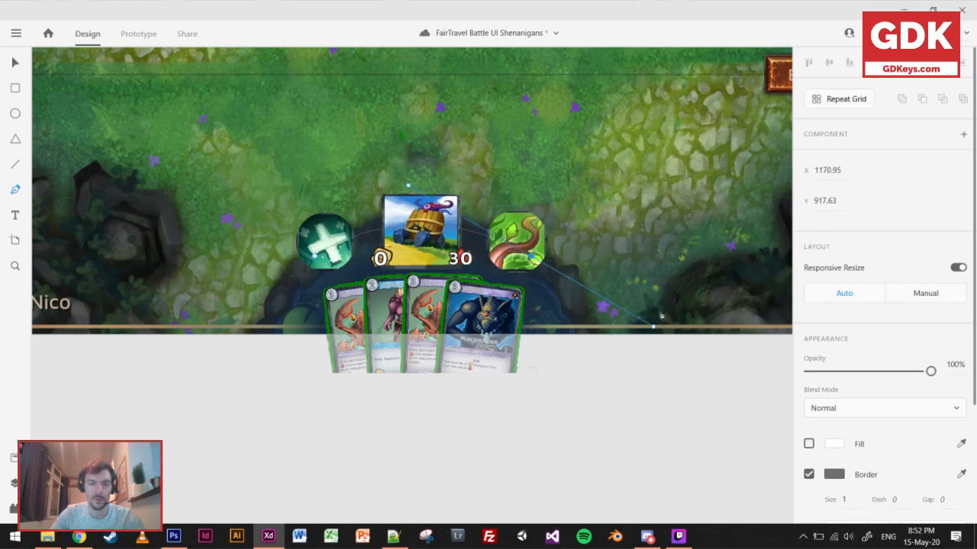
left_click(15, 64)
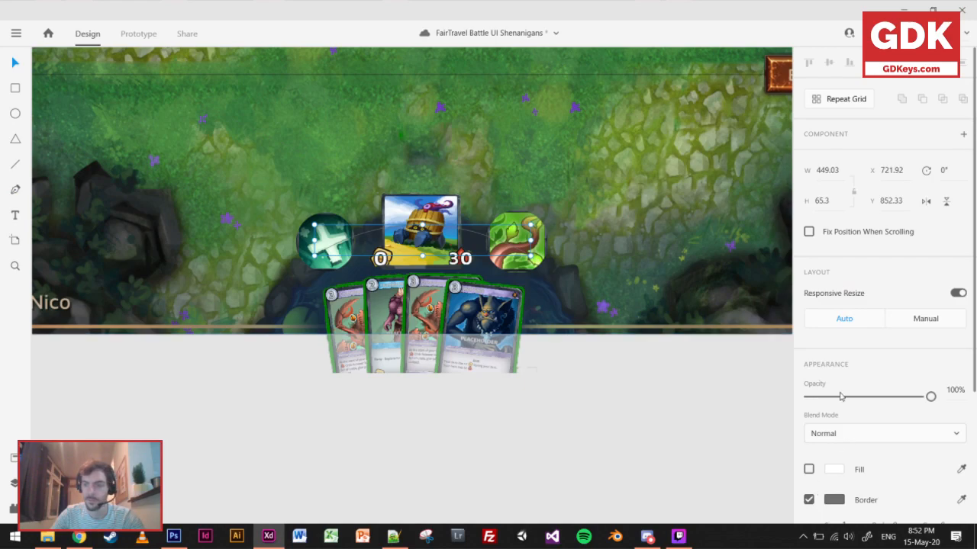
Thicken the curved path's border to size 10.
scroll(843, 401, "down", 3)
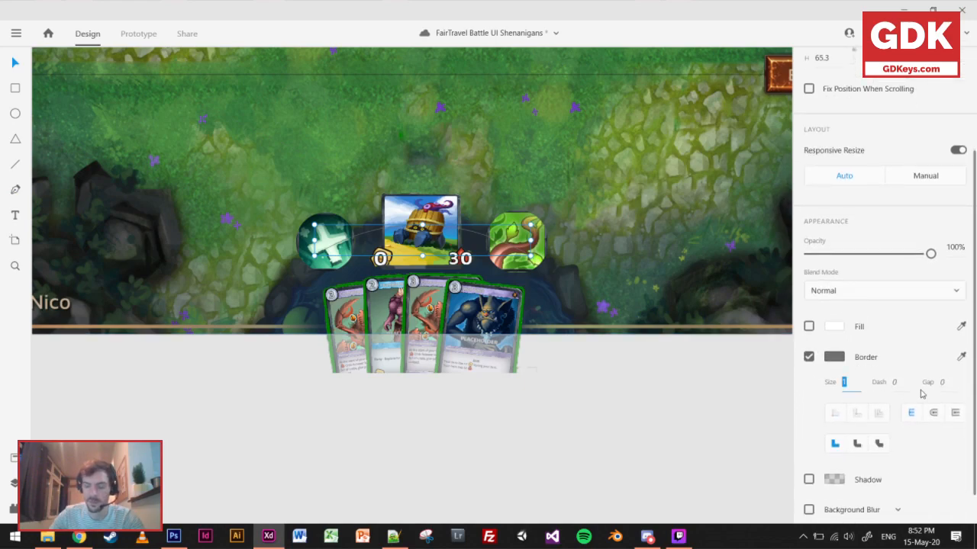
type("5")
key("Return")
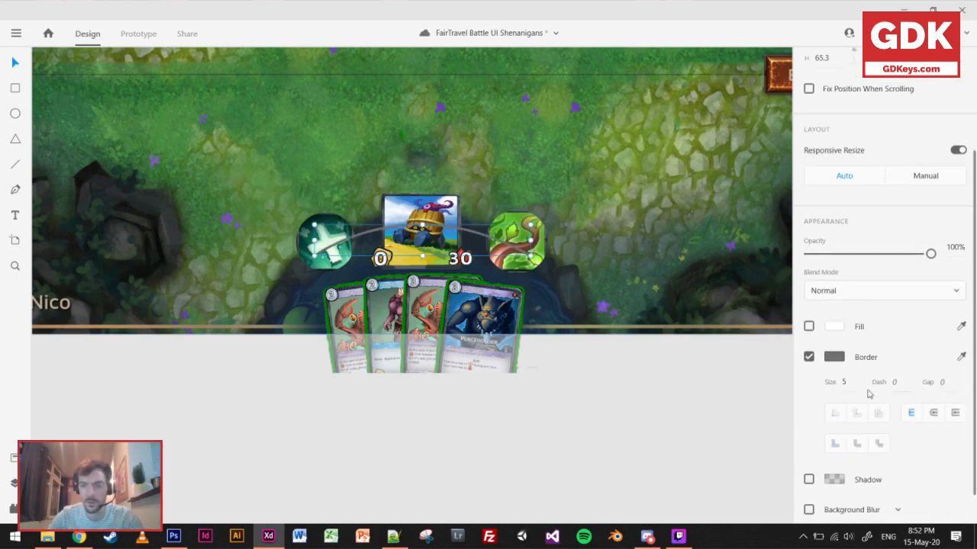
type("10")
key("Return")
scroll(840, 309, "down", 1)
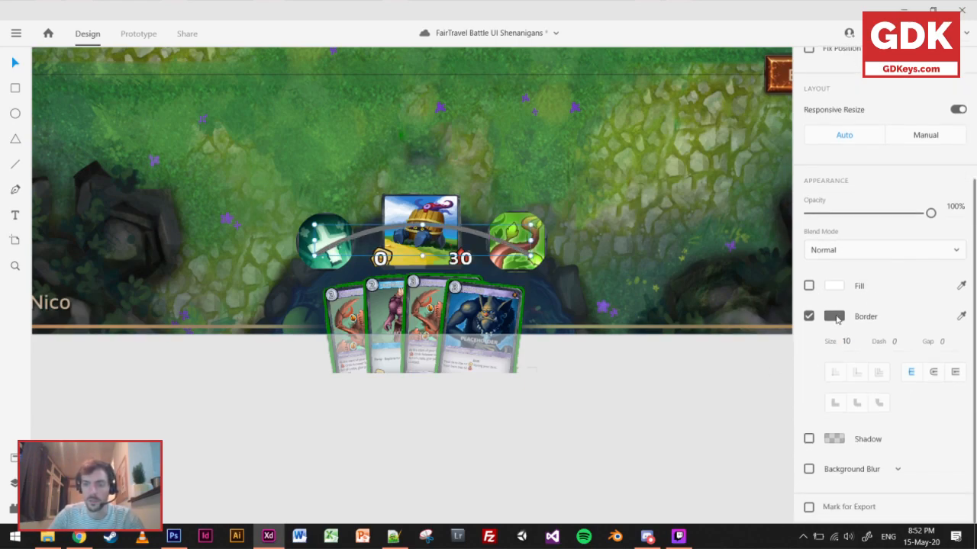
Color the arc's border green #28AE2D and deselect it.
left_click(835, 317)
left_click_drag(769, 330, 769, 324)
left_click_drag(704, 298, 750, 226)
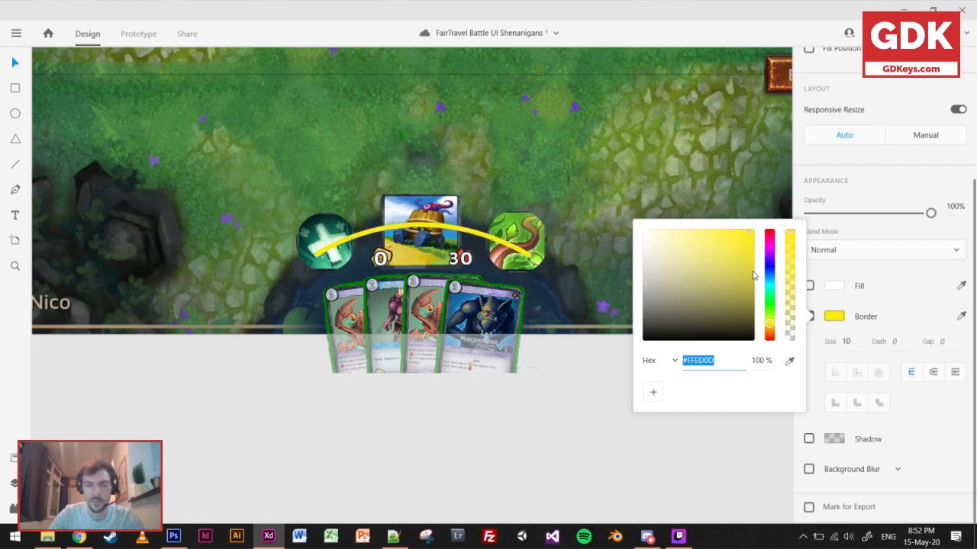
left_click_drag(773, 307, 729, 267)
left_click(572, 454)
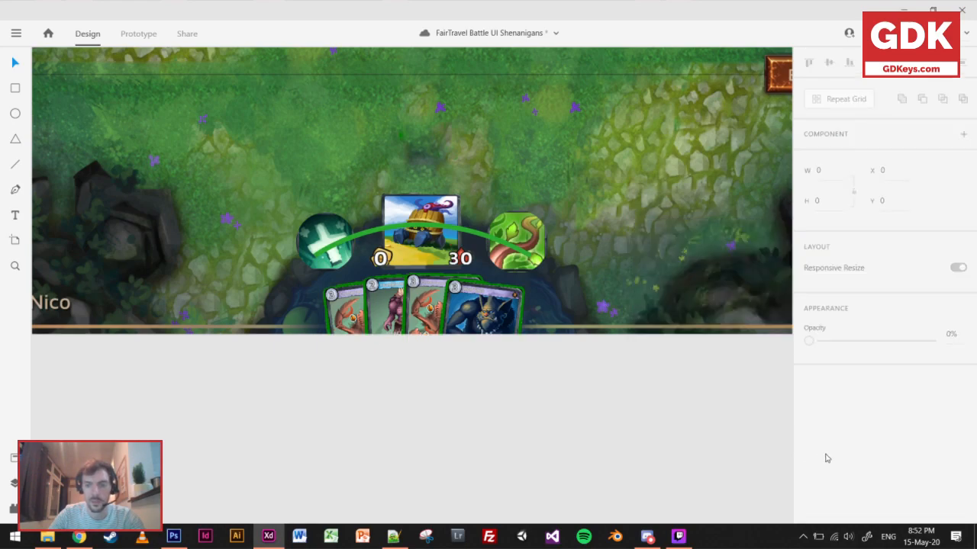
Bring the player's hero and both ability icons in front of the green arc.
left_click(416, 198)
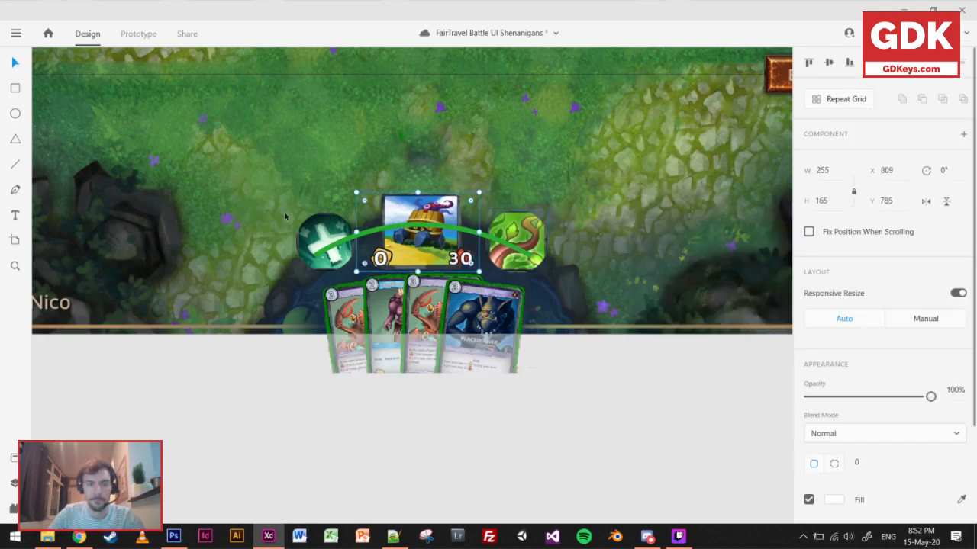
key("ctrl+x")
key("ctrl+v")
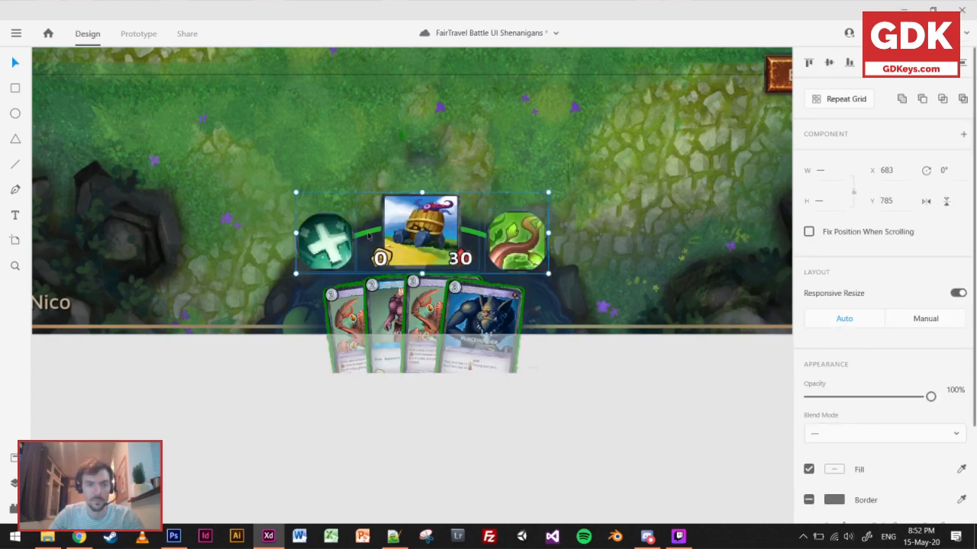
Paste a copy of the player's green arc below the opponent's hero and flip it vertically.
left_click_drag(417, 189, 419, 129)
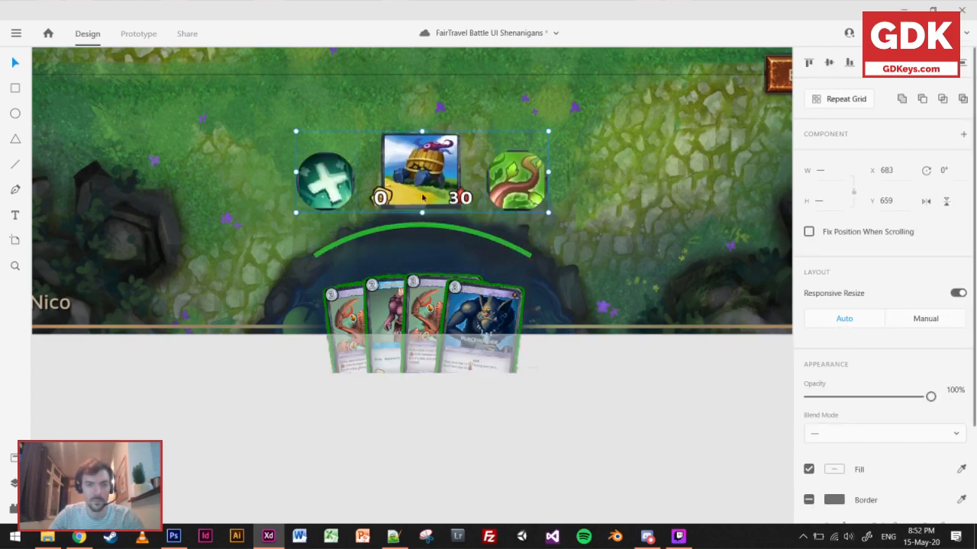
left_click(431, 229)
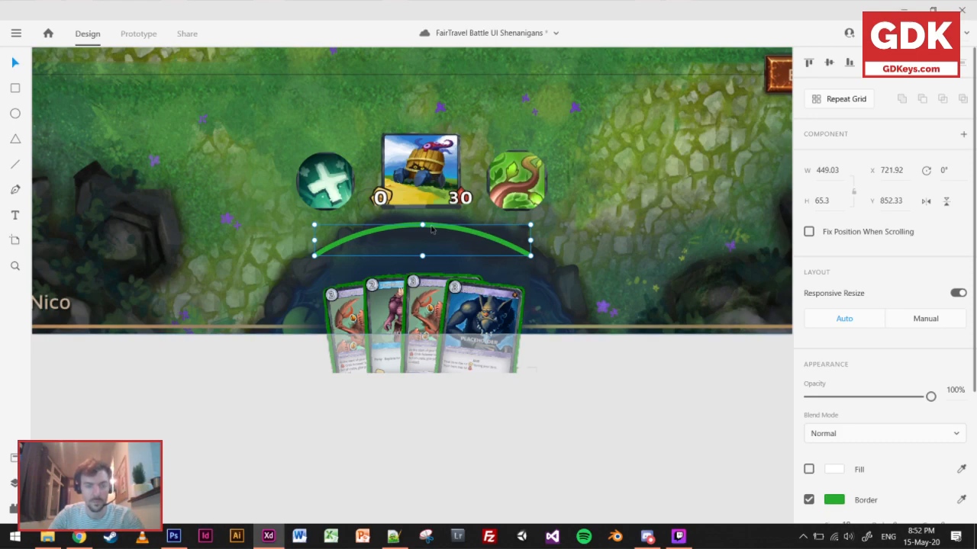
key("ctrl+z")
scroll(498, 286, "down", 4)
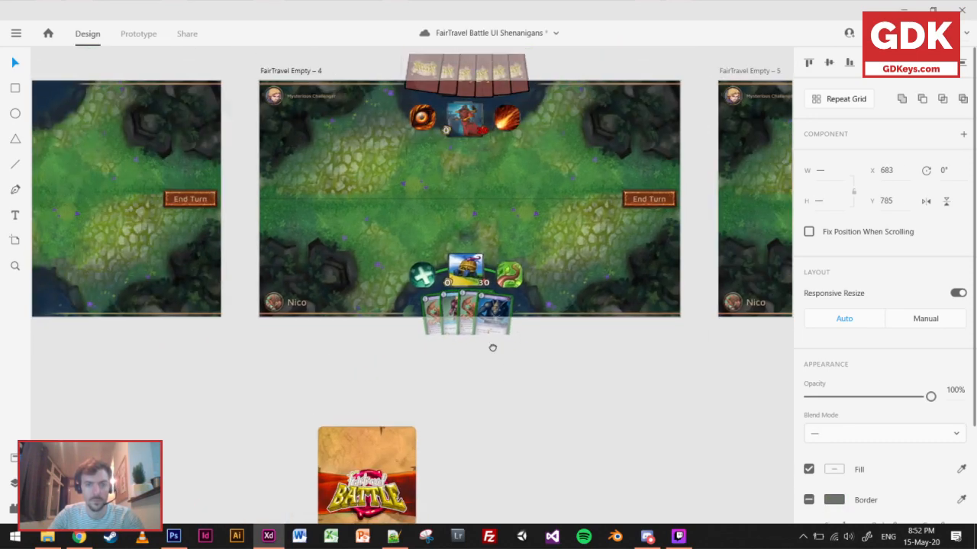
left_click_drag(493, 340, 493, 504)
scroll(460, 296, "up", 5)
left_click(489, 258)
key("ctrl+v")
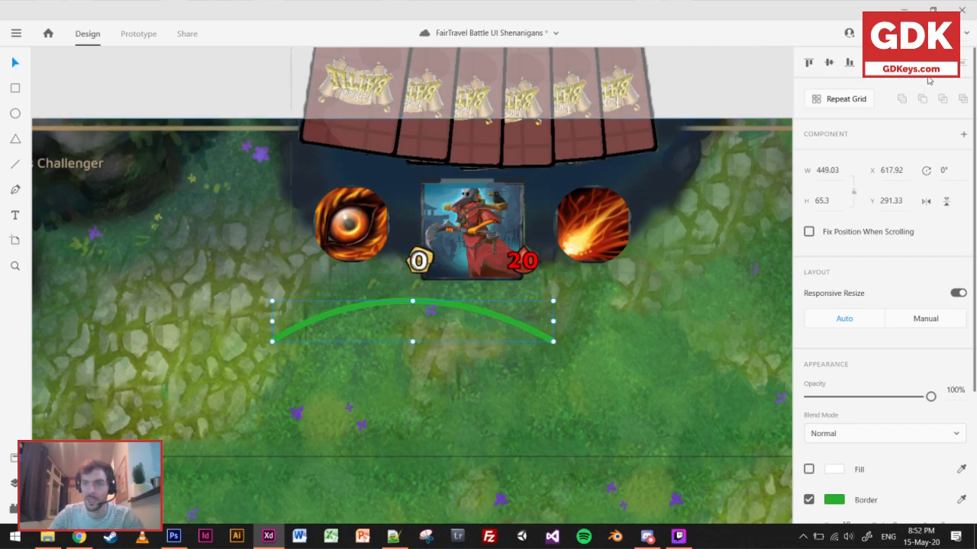
left_click(945, 203)
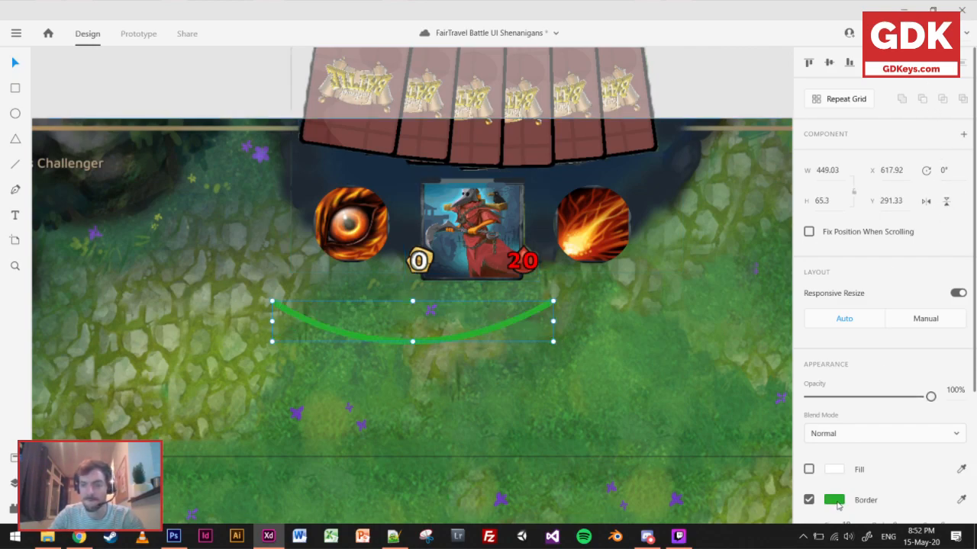
Recolor the copied arc dark red #A62010 sampled from the fireball icon and move it over the opponent's hero to X 711.92, Y 157.33.
left_click(839, 502)
left_click(790, 473)
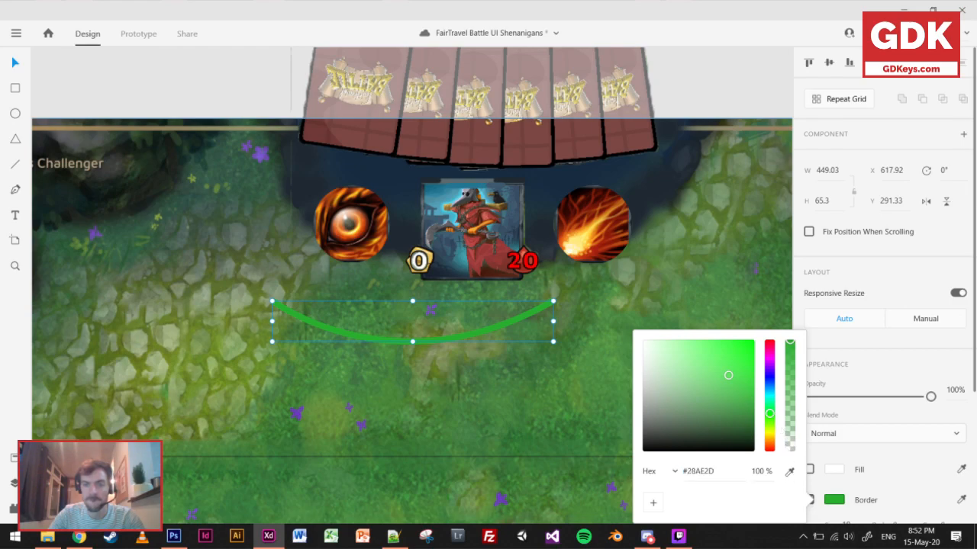
left_click(597, 250)
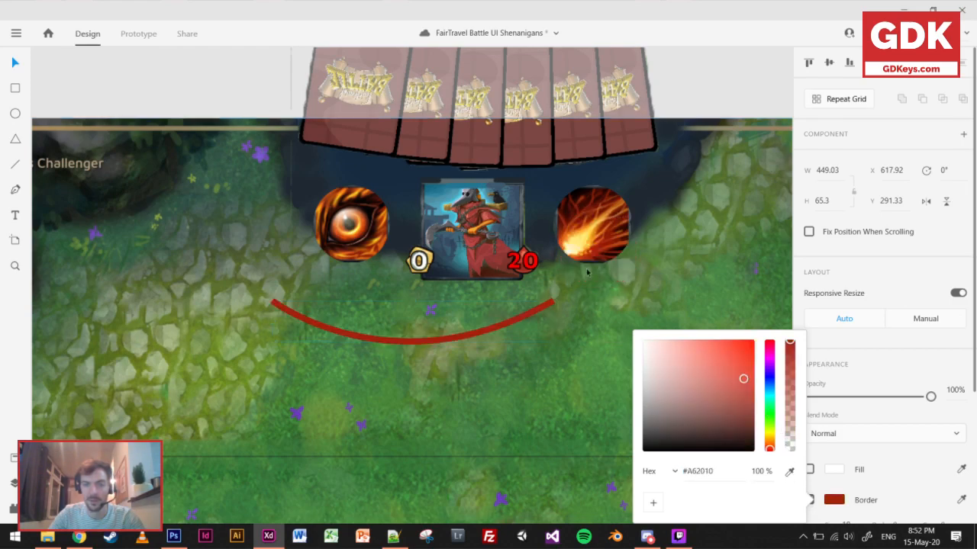
left_click(464, 343)
left_click_drag(464, 343, 521, 254)
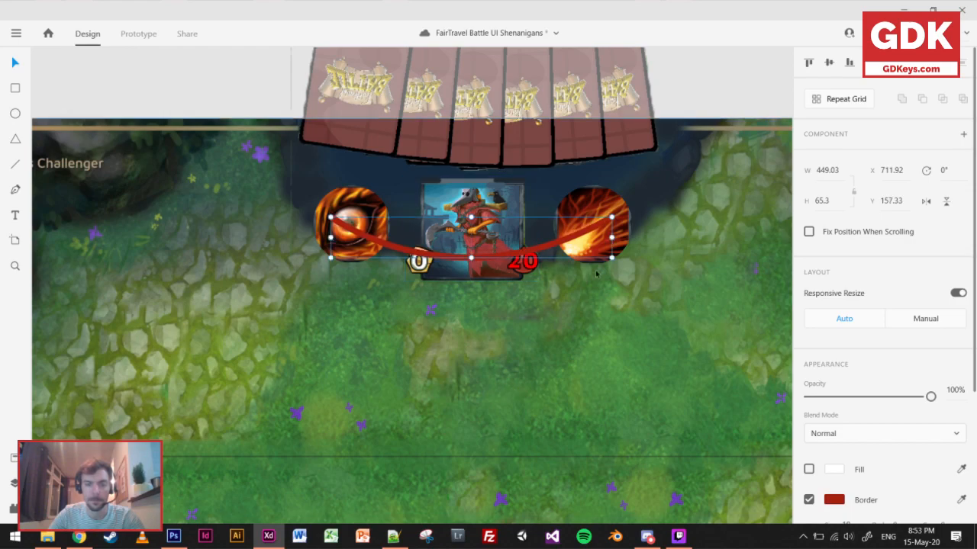
Bring the opponent's hero, eye and fireball abilities in front of the red arc.
left_click(363, 198, "shift")
left_click(416, 257, "shift")
left_click(608, 203, "shift")
key("ctrl+x")
key("ctrl+v")
left_click(584, 367)
Move the FairTravel Empty – 4 artboard directly beneath FairTravel Battle – 1, to X -4358, Y 3605.
scroll(585, 366, "down", 3)
scroll(602, 387, "down", 1)
left_click_drag(602, 387, 513, 229)
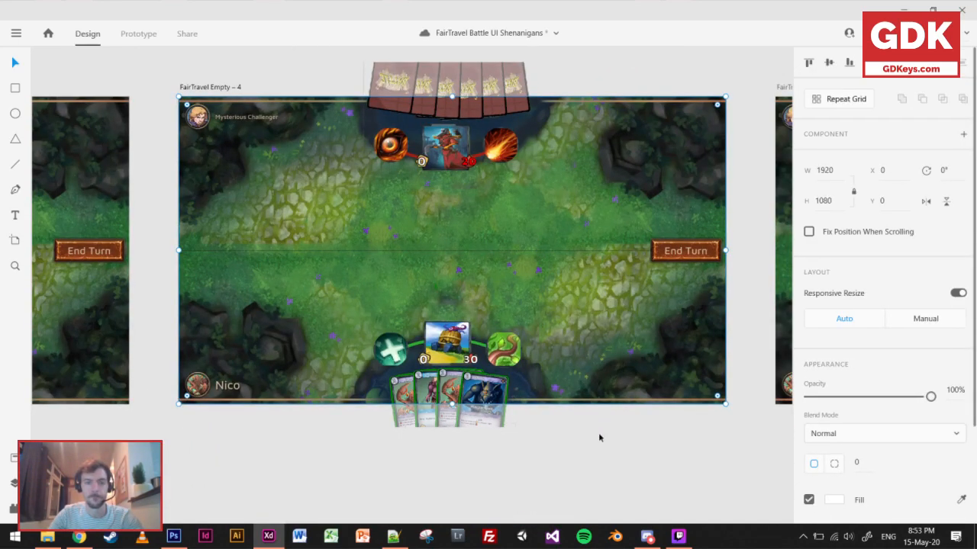
left_click(591, 443)
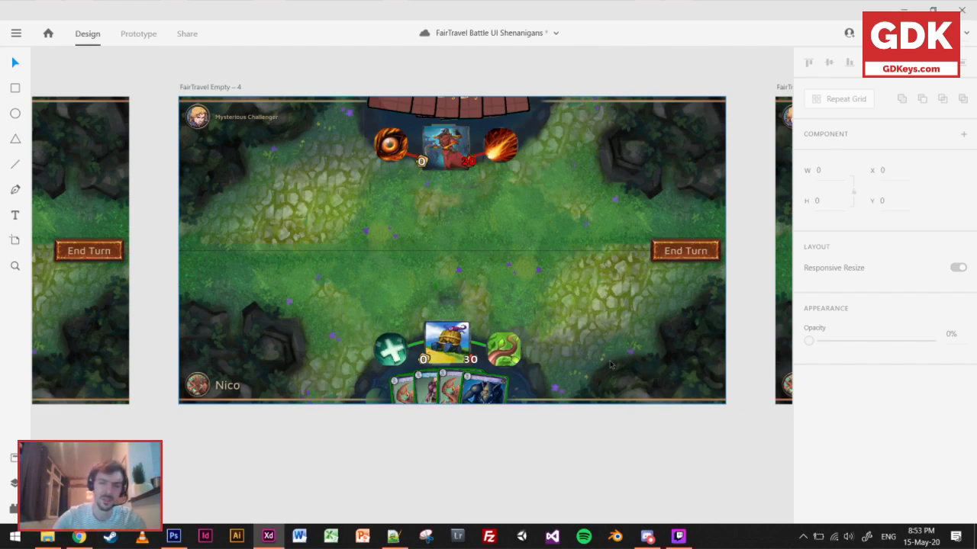
scroll(544, 438, "down", 2)
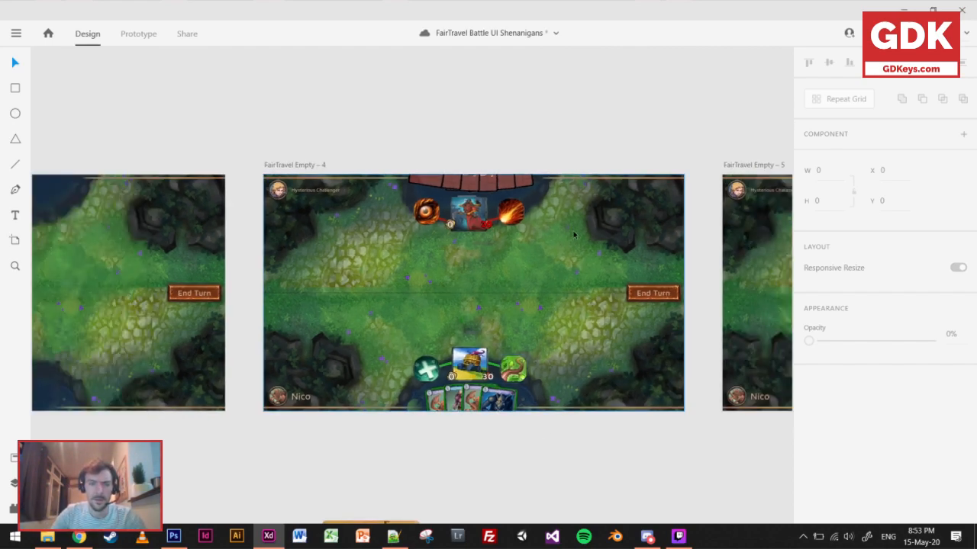
left_click_drag(475, 91, 453, 359)
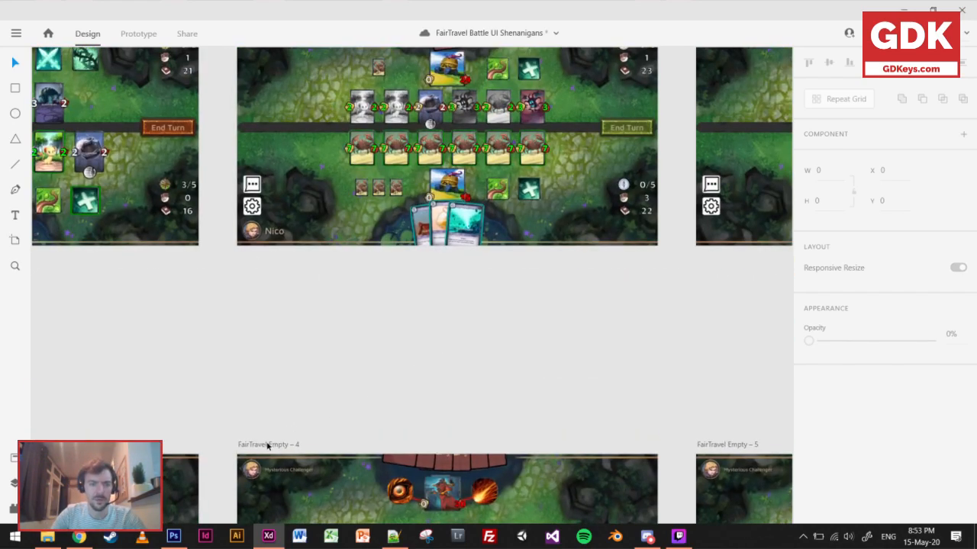
left_click_drag(267, 445, 277, 260)
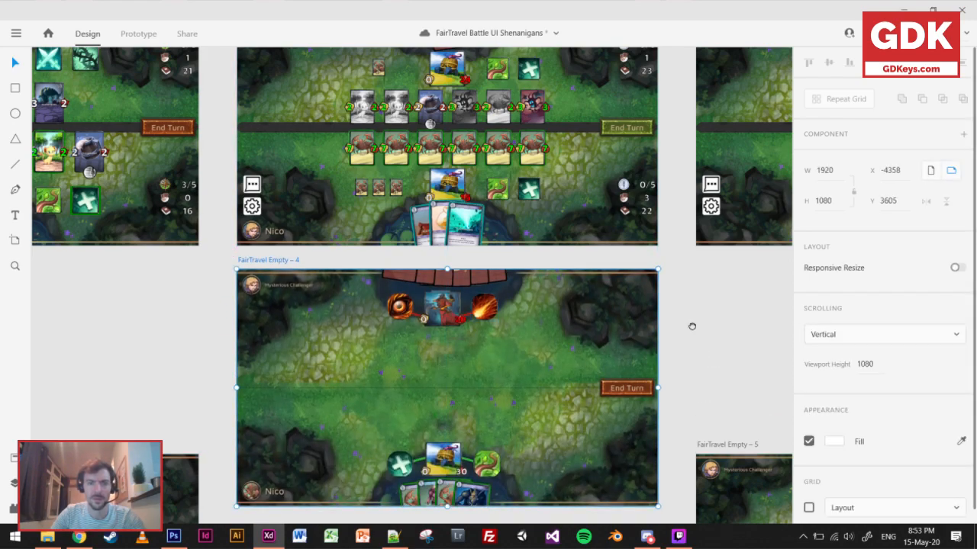
Compare the revised board with the original battle screen above it and save the document.
scroll(693, 348, "up", 1)
scroll(695, 354, "down", 3)
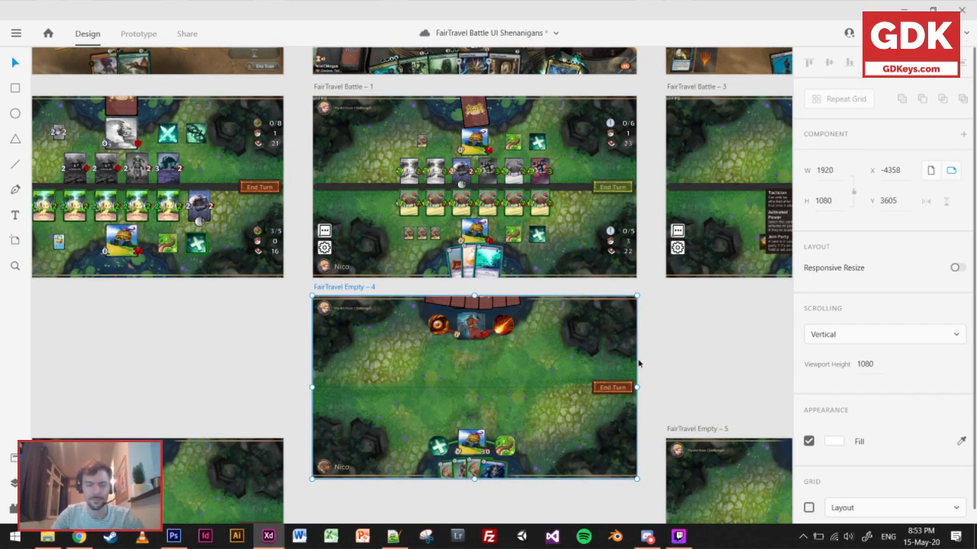
scroll(639, 363, "up", 3)
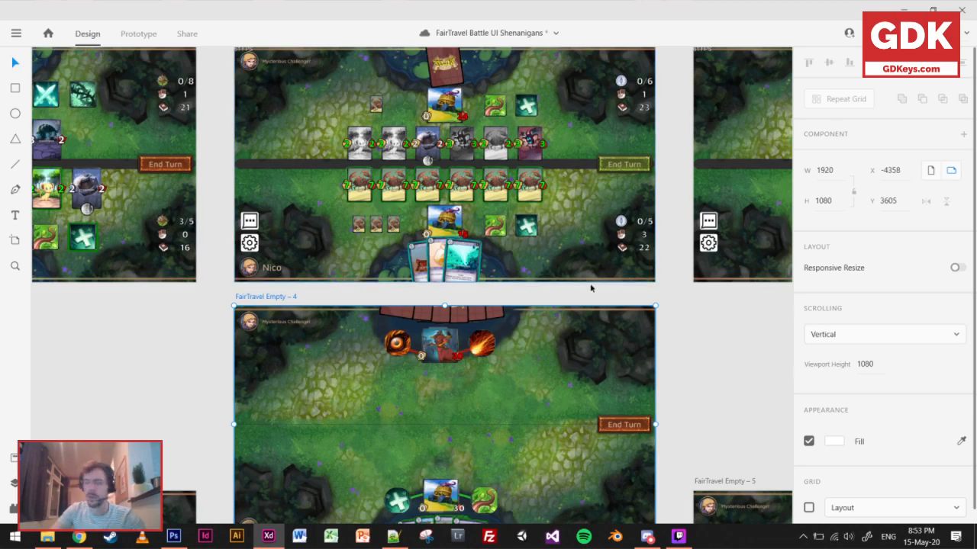
key("ctrl+s")
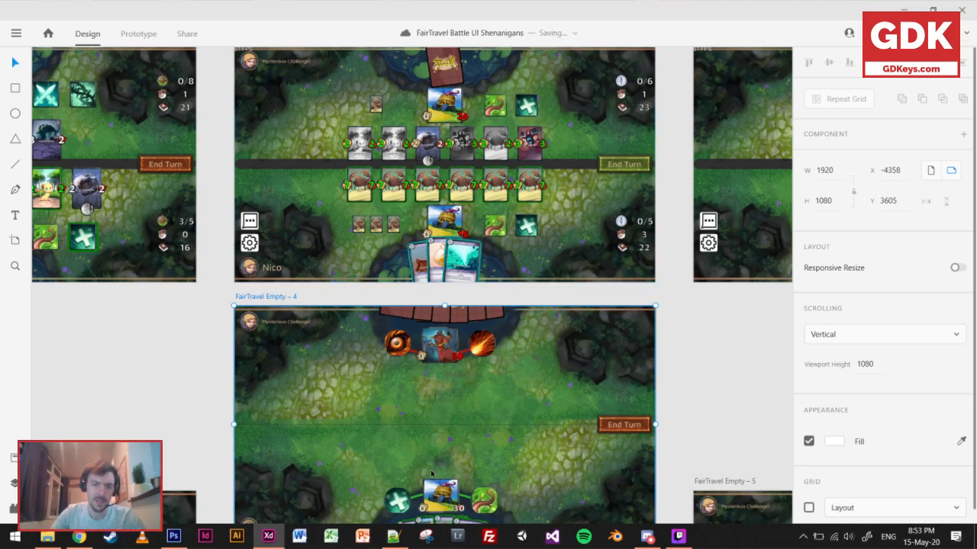
Capture the second crab unit card in the player's row of FairTravel Battle – 1 as a screenshot with Snipping Tool.
scroll(425, 190, "up", 2)
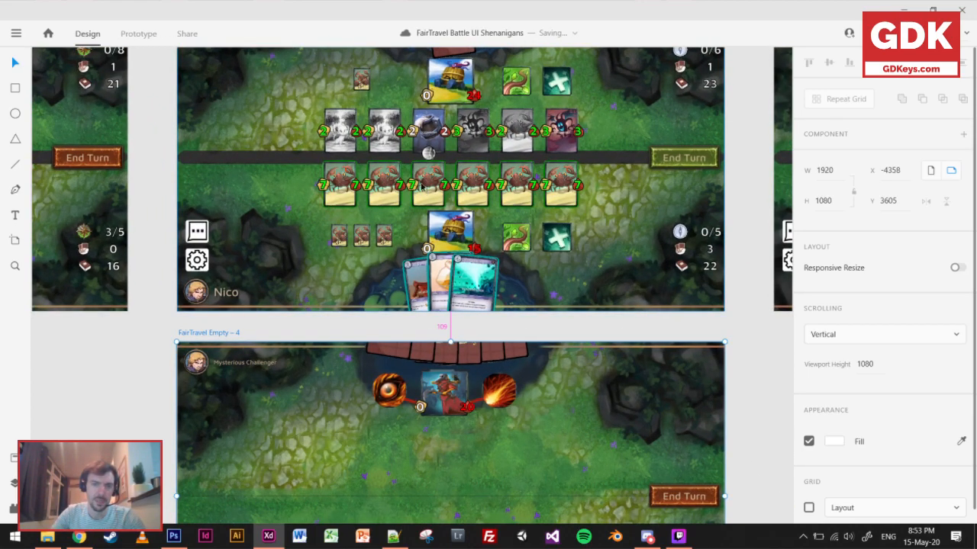
scroll(414, 200, "up", 1)
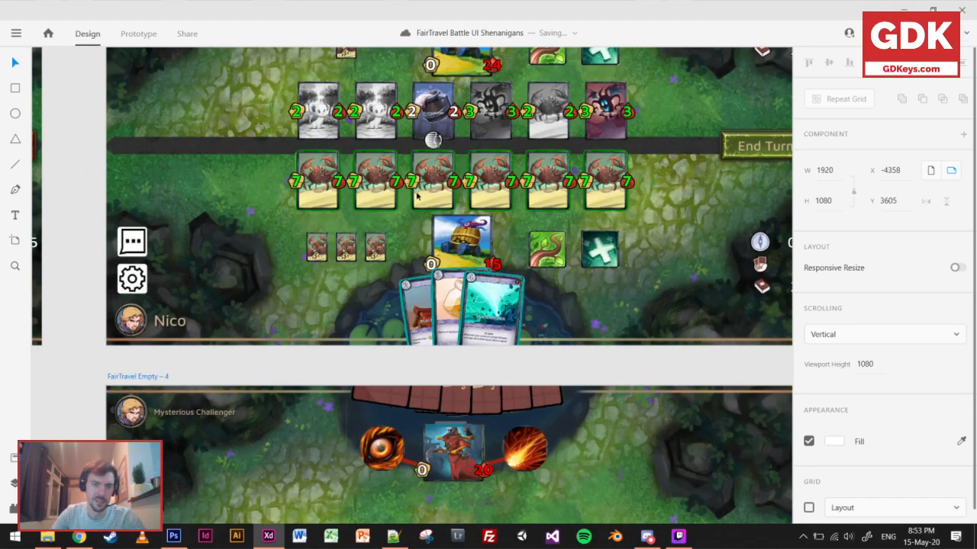
scroll(519, 307, "down", 3)
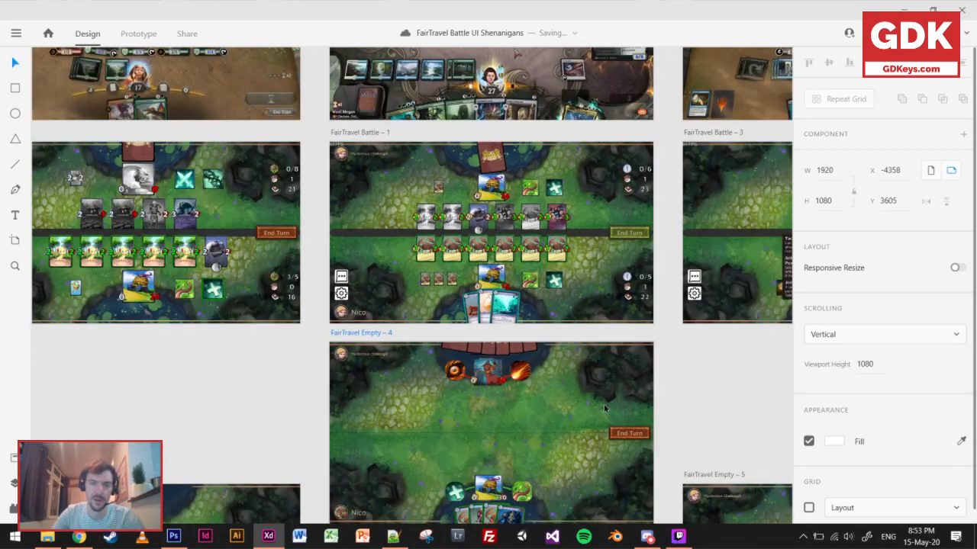
scroll(456, 244, "up", 7)
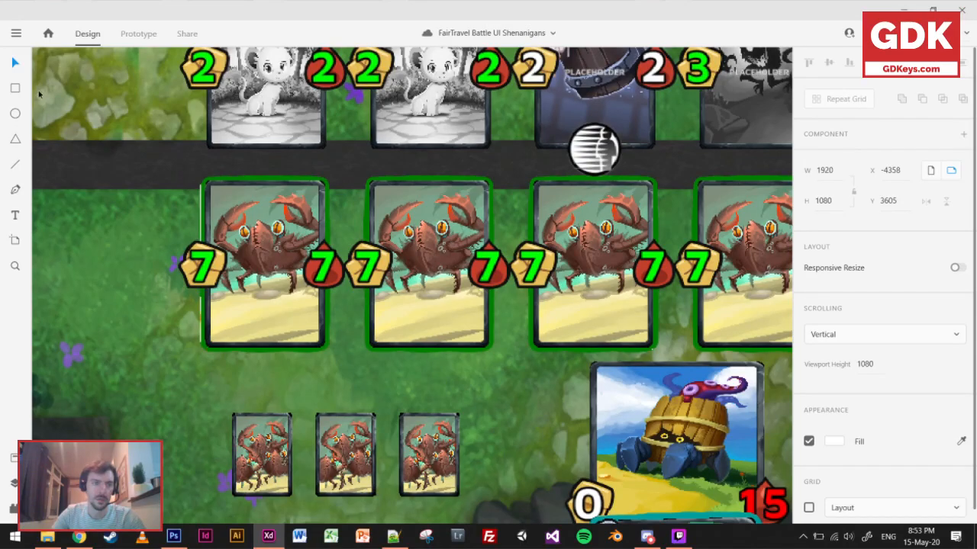
left_click(17, 89)
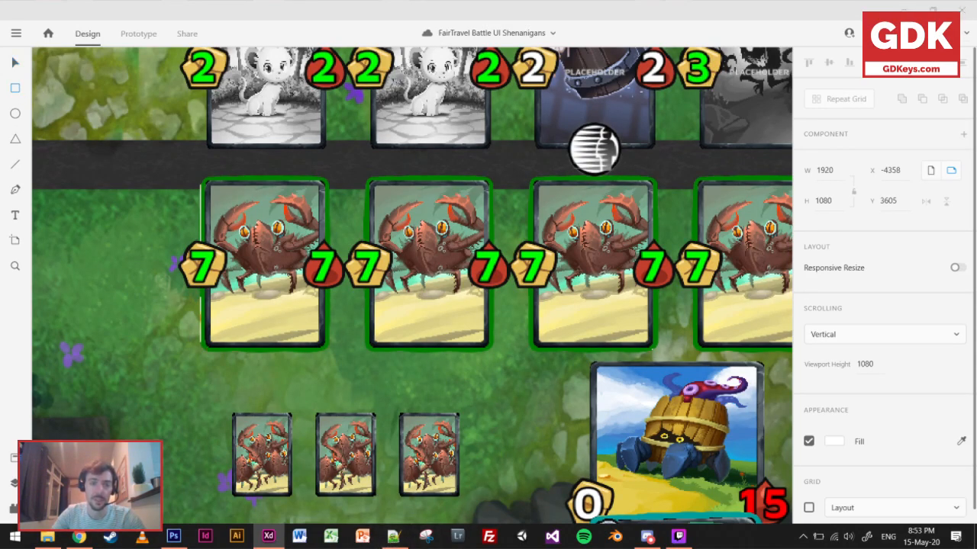
left_click(631, 123)
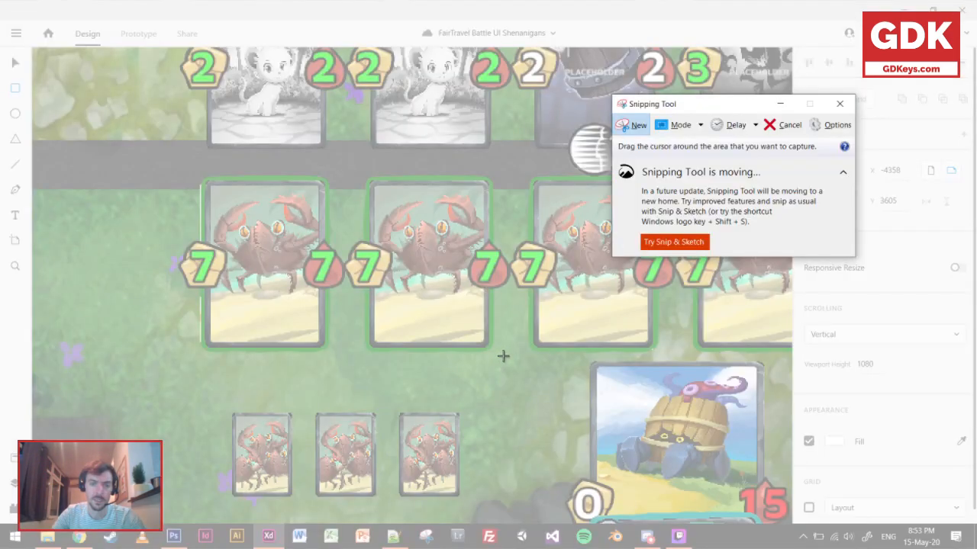
left_click_drag(503, 356, 350, 174)
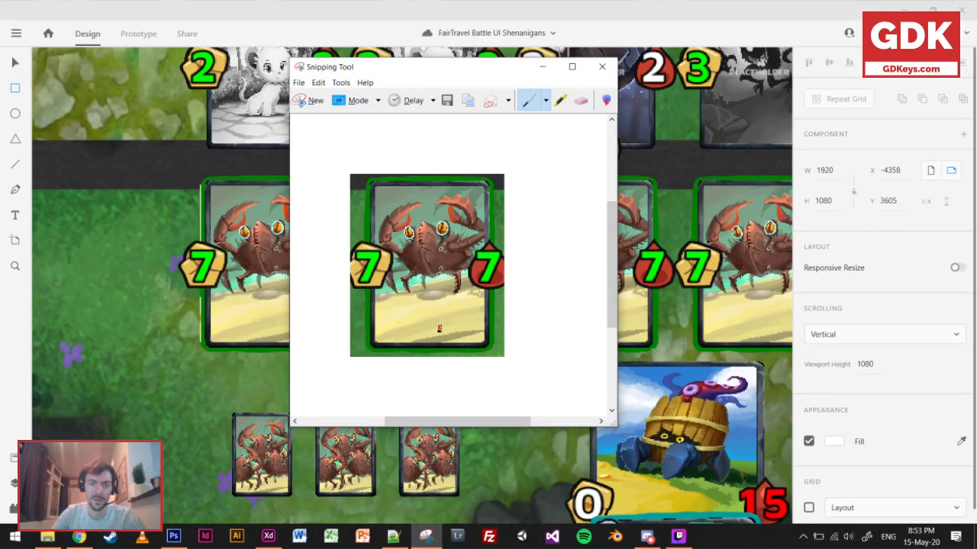
Mark the crab card snip with two horizontal red lines, above and below its stat numbers, and close the snip.
left_click_drag(351, 321, 594, 313)
left_click_drag(343, 227, 537, 221)
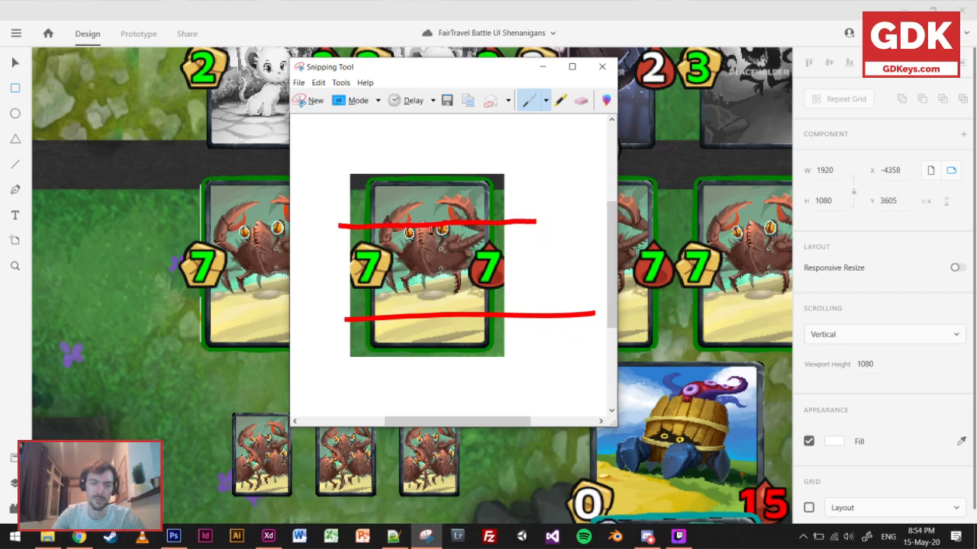
left_click(602, 67)
left_click(504, 258)
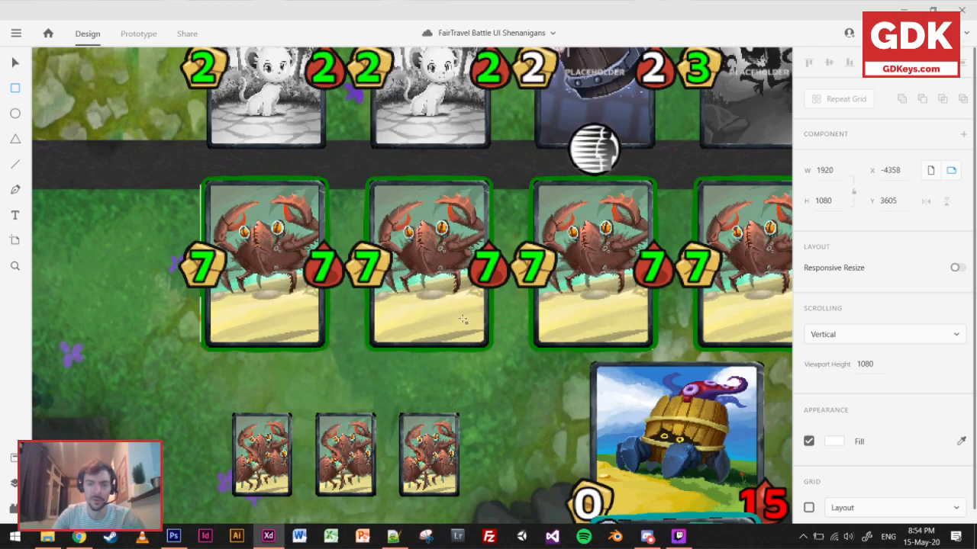
Compare the unit rows and free space of FairTravel Battle – 1 with the empty middle area of FairTravel Empty – 4.
scroll(463, 319, "down", 2)
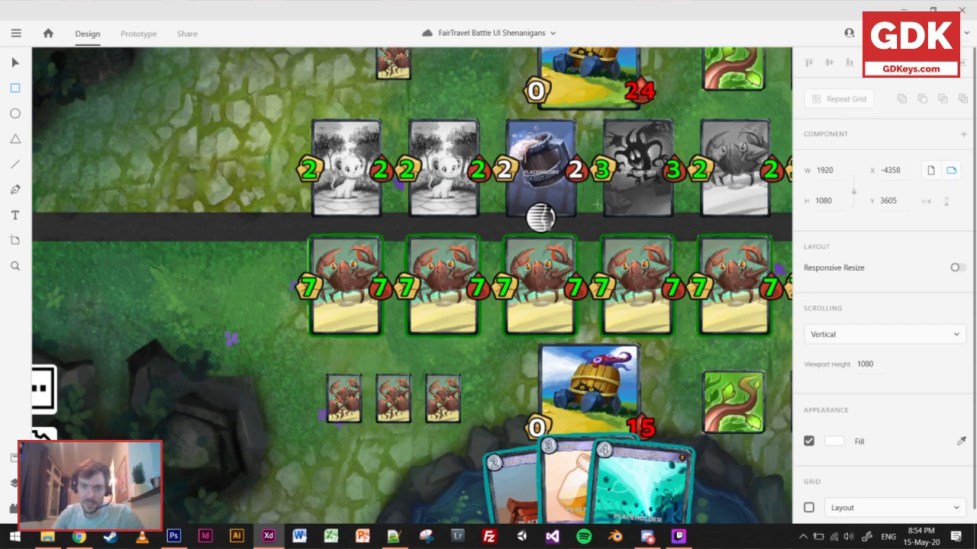
scroll(598, 204, "down", 5)
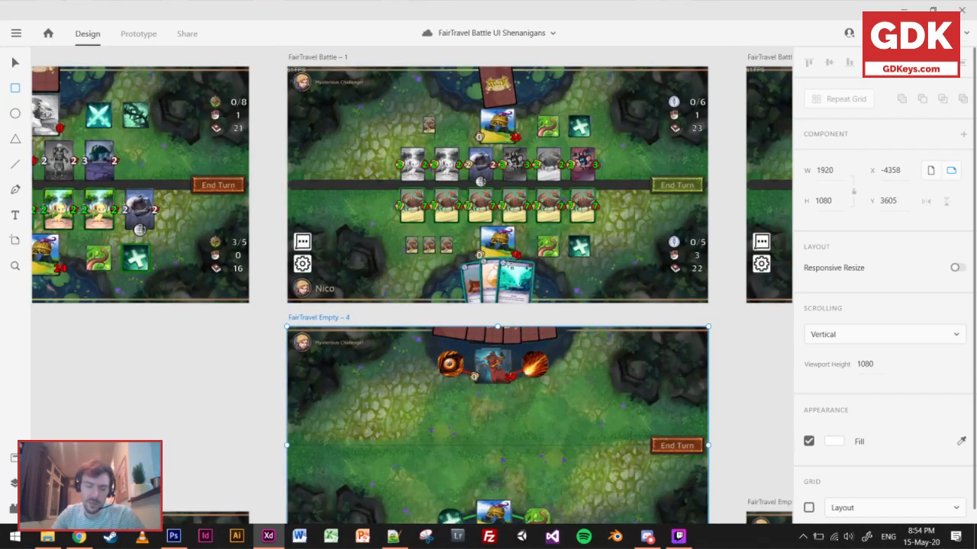
scroll(526, 183, "up", 3)
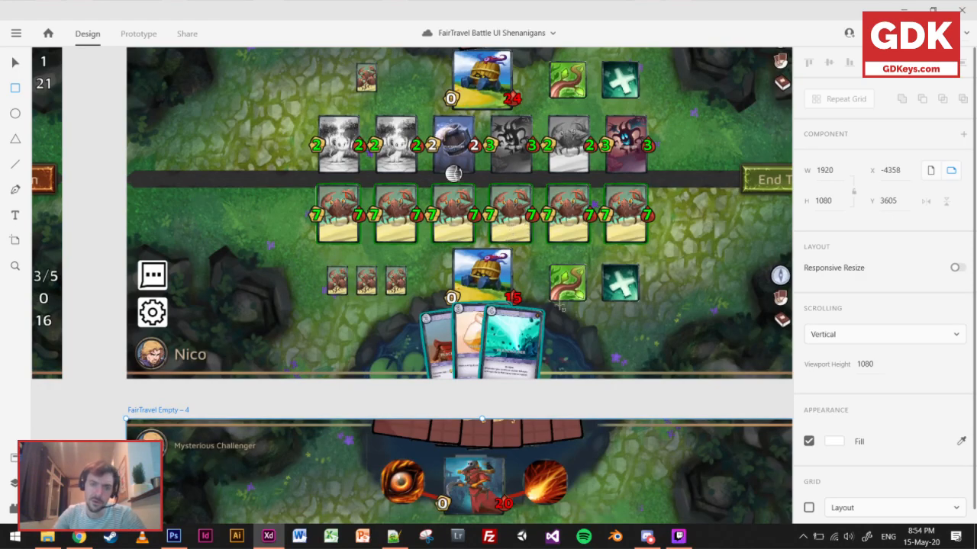
scroll(442, 237, "up", 4)
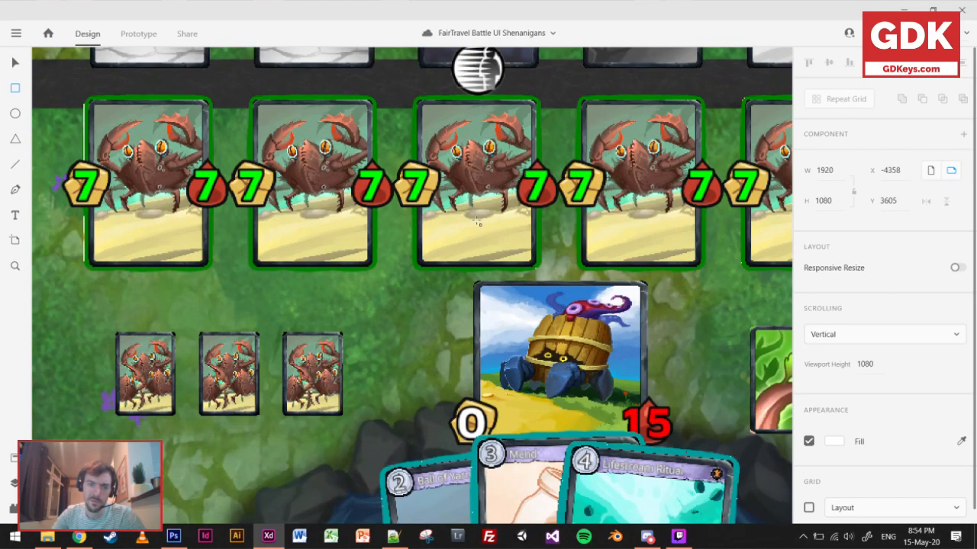
scroll(477, 222, "down", 5)
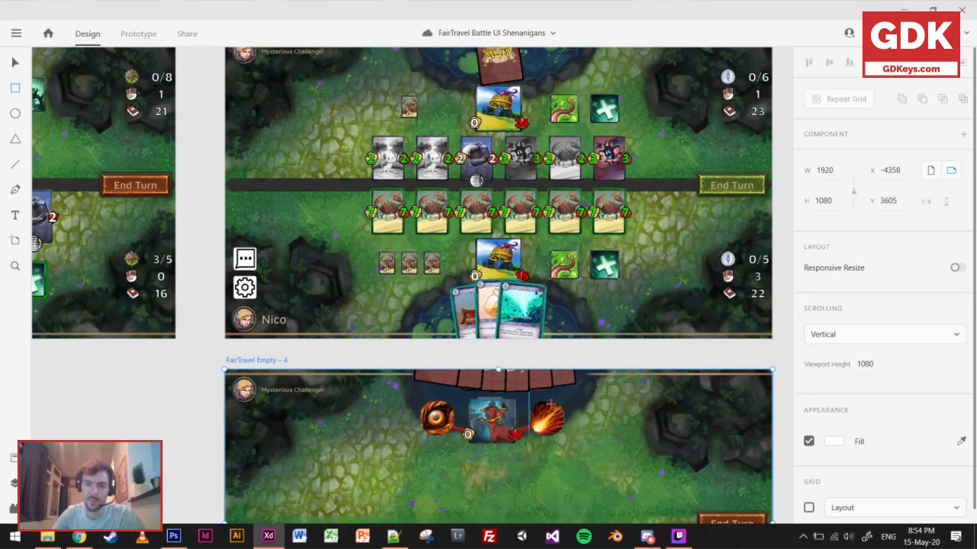
scroll(539, 397, "down", 1)
scroll(539, 397, "right", 2)
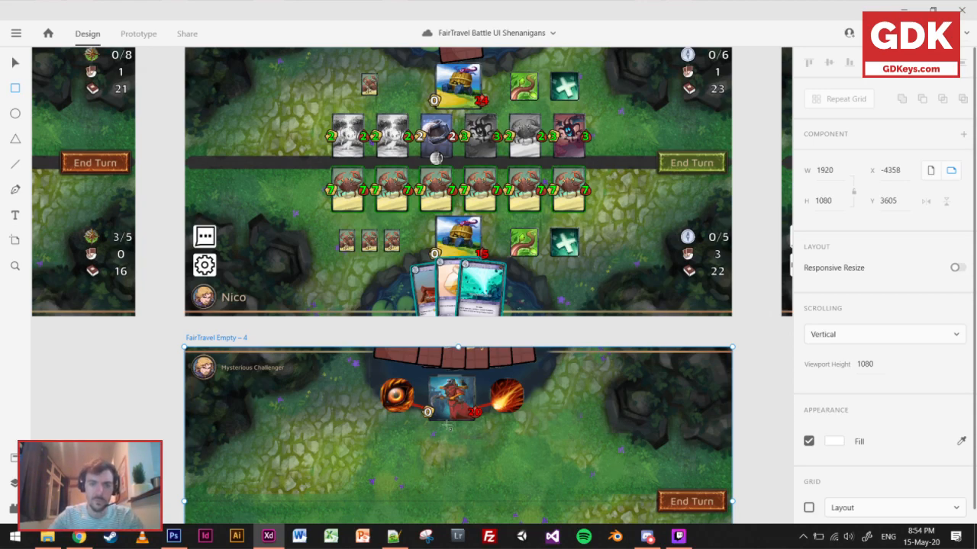
scroll(442, 417, "down", 2)
scroll(442, 417, "down", 1)
scroll(442, 417, "up", 3)
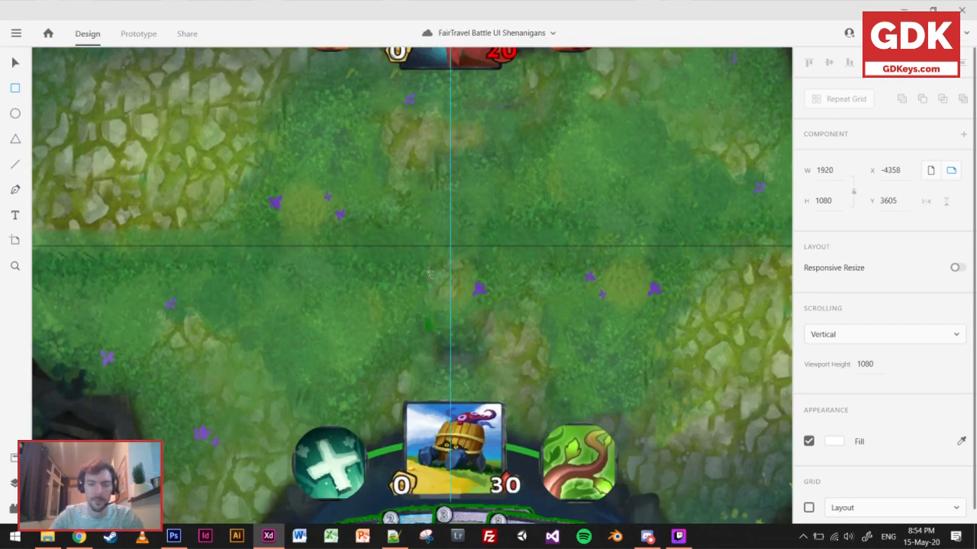
scroll(415, 262, "down", 4)
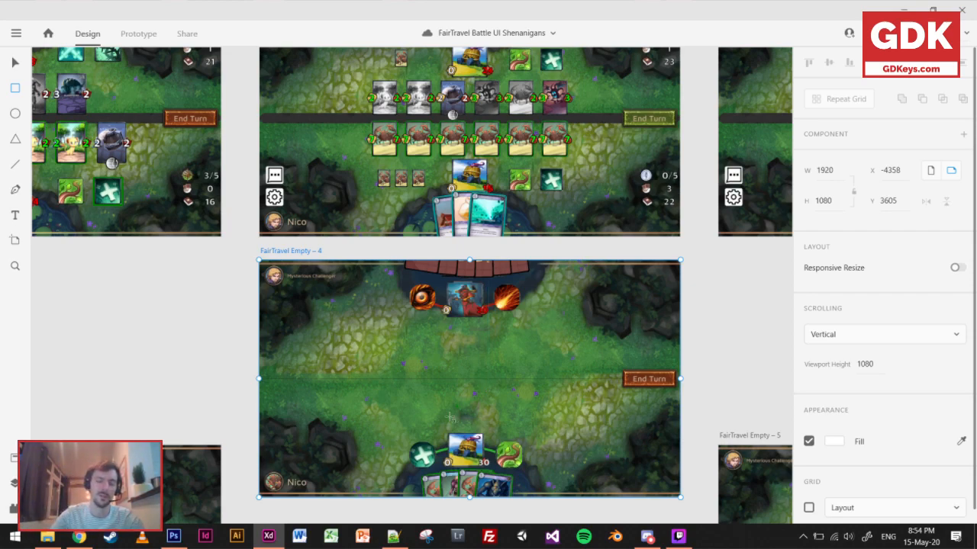
scroll(457, 404, "up", 4)
scroll(489, 351, "down", 4)
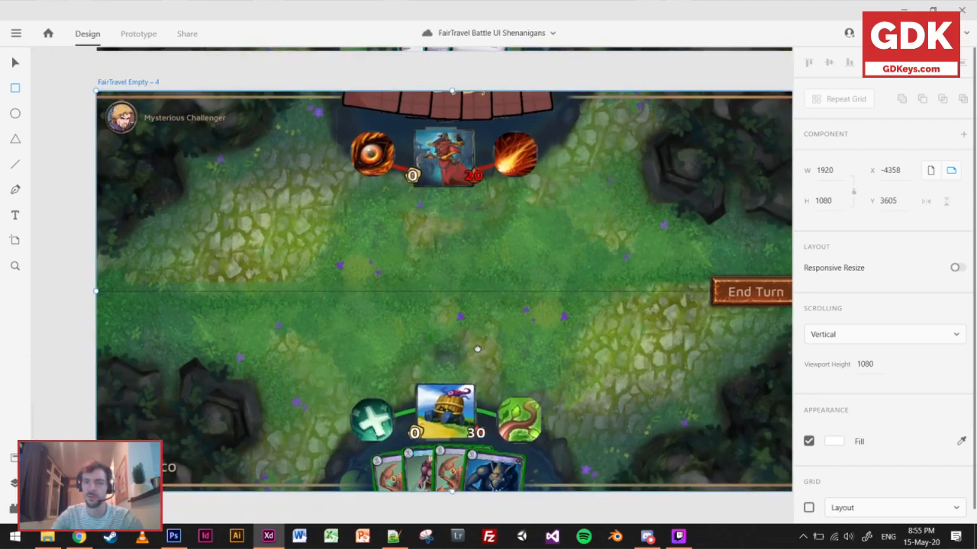
left_click_drag(477, 348, 447, 338)
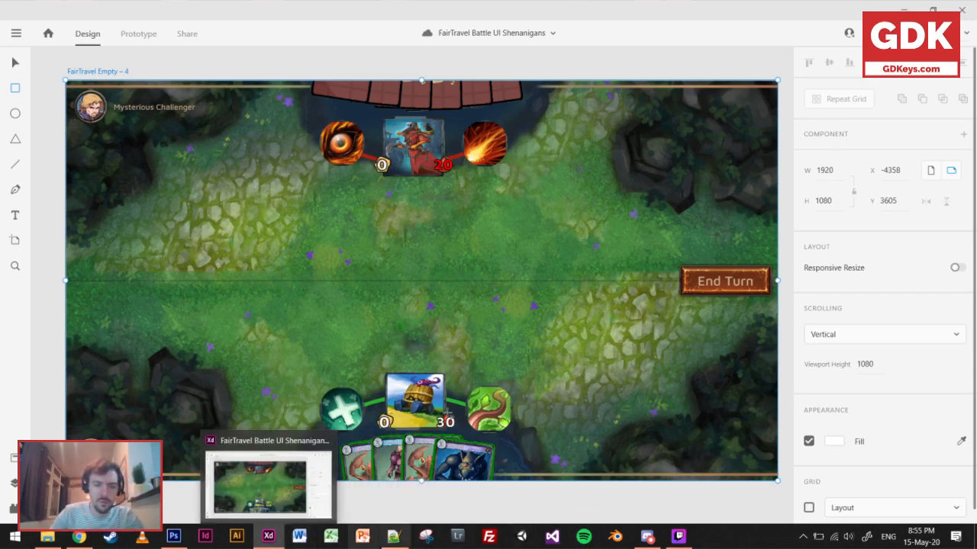
Draw a square of about 142 by 142 just below the middle line of FairTravel Empty – 4, above the player's hero.
scroll(382, 289, "up", 2)
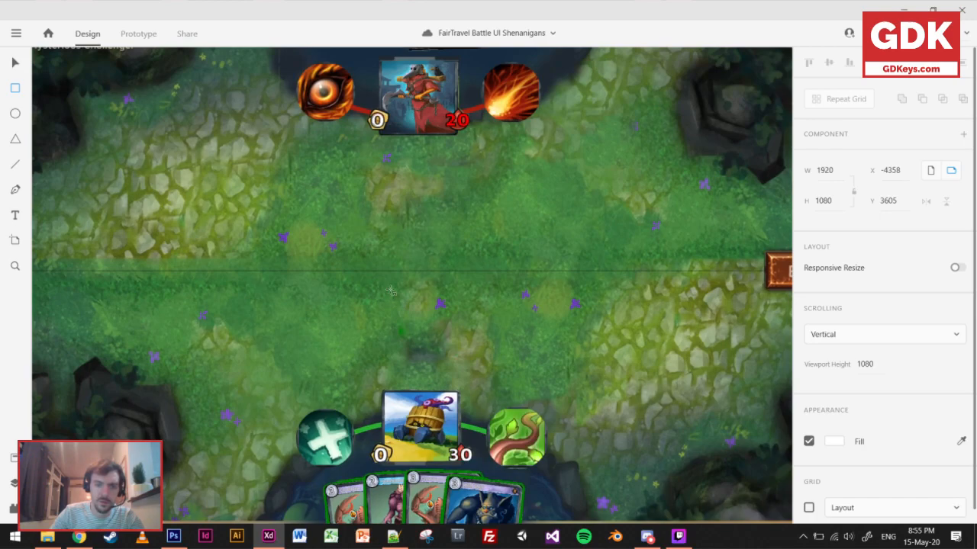
left_click_drag(384, 286, 417, 319)
key("v")
left_click_drag(376, 284, 412, 318)
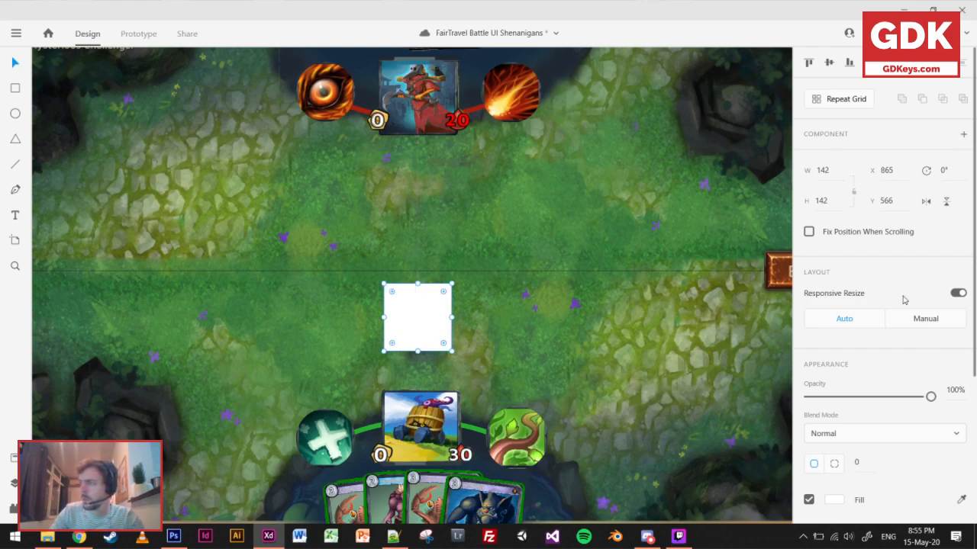
Give the square a corner radius of 14, no fill, a border size of 2 and a shadow.
left_click_drag(867, 462, 866, 406)
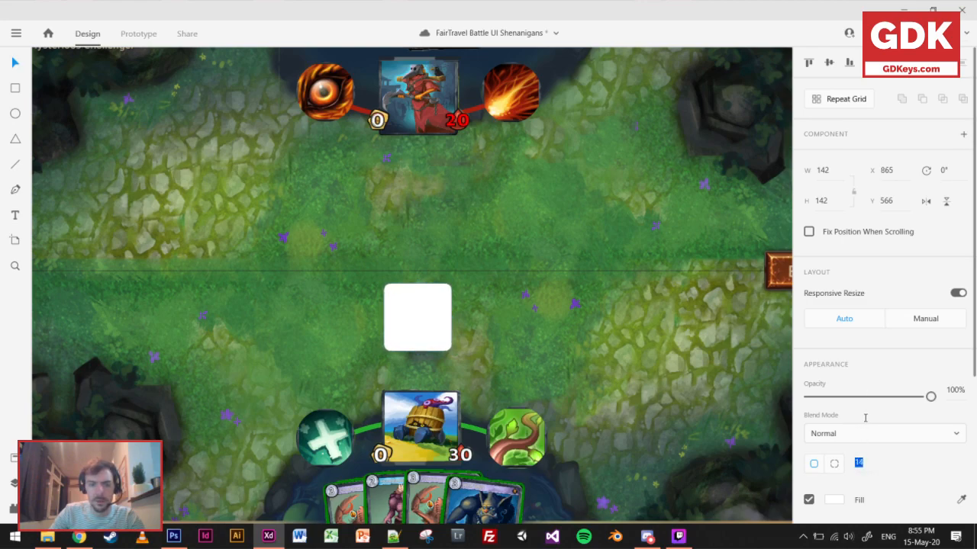
scroll(866, 424, "down", 1)
left_click(809, 428)
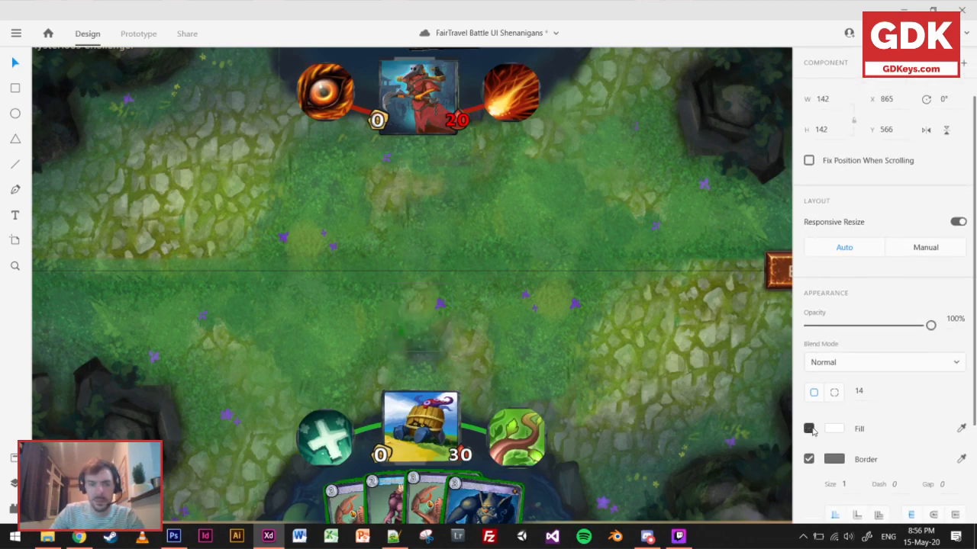
left_click(854, 489)
type("2")
scroll(831, 433, "down", 2)
left_click(808, 439)
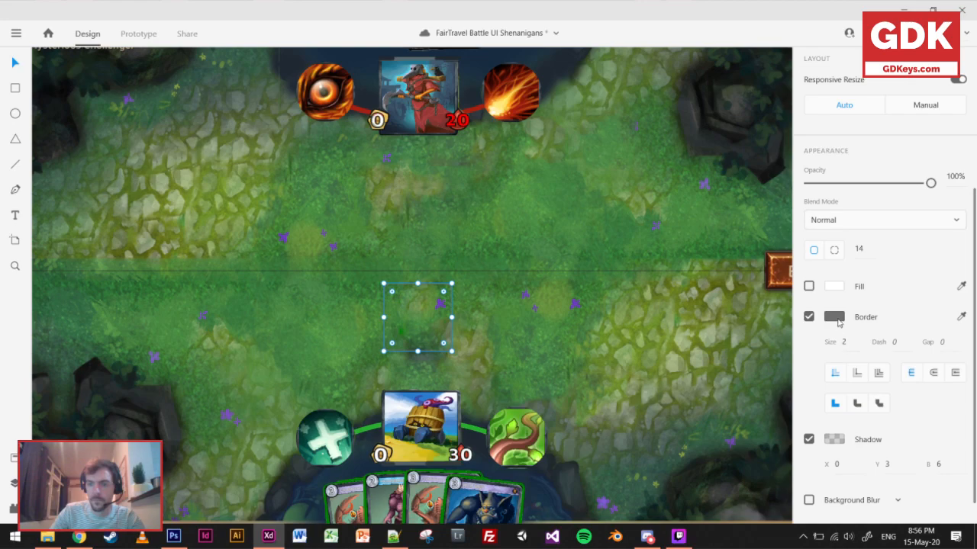
Make the square's border black and lower its opacity to 45%.
left_click(834, 316)
left_click_drag(672, 307, 624, 352)
left_click_drag(930, 183, 916, 187)
left_click_drag(882, 189, 860, 192)
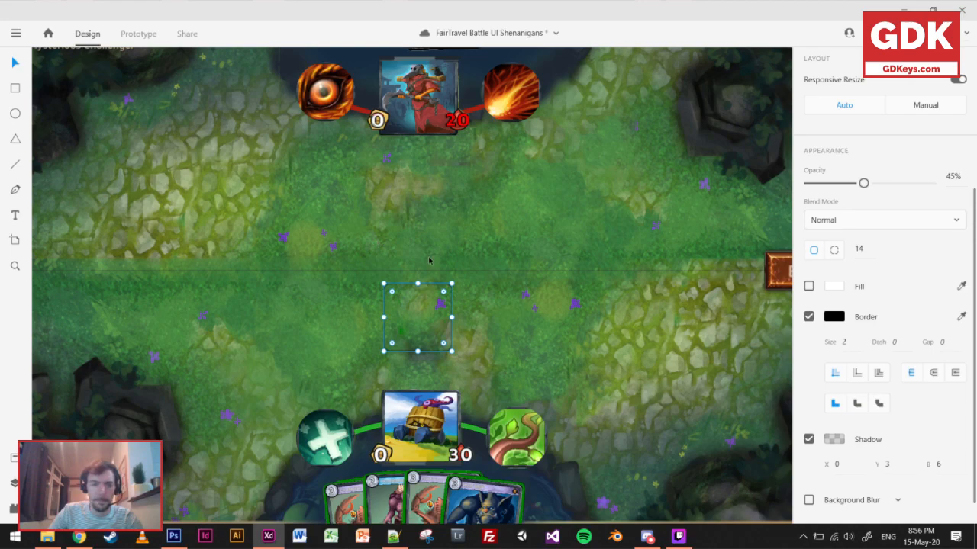
left_click(471, 323)
scroll(463, 347, "down", 4)
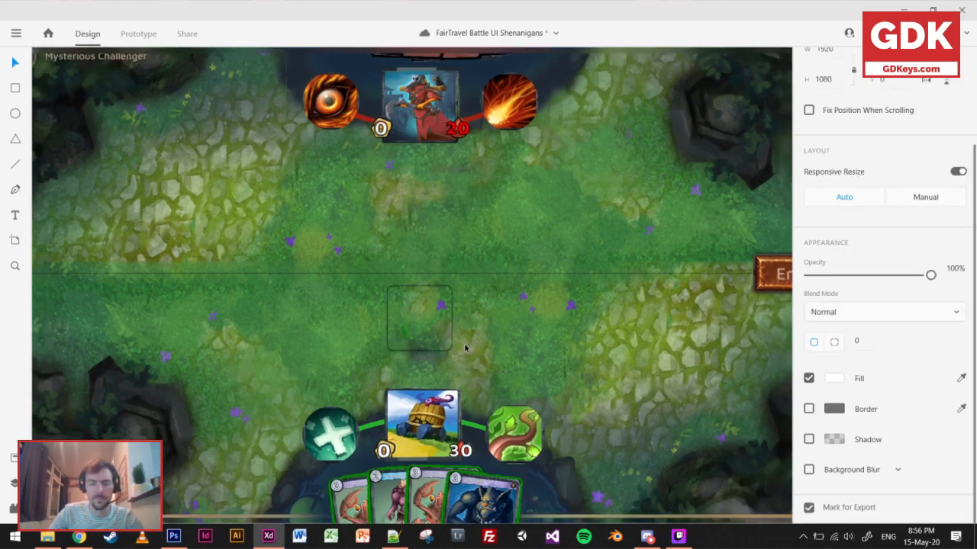
Set the square's border colour to dark green #0F3816 and its opacity to 54%.
scroll(460, 346, "up", 3)
left_click(446, 328)
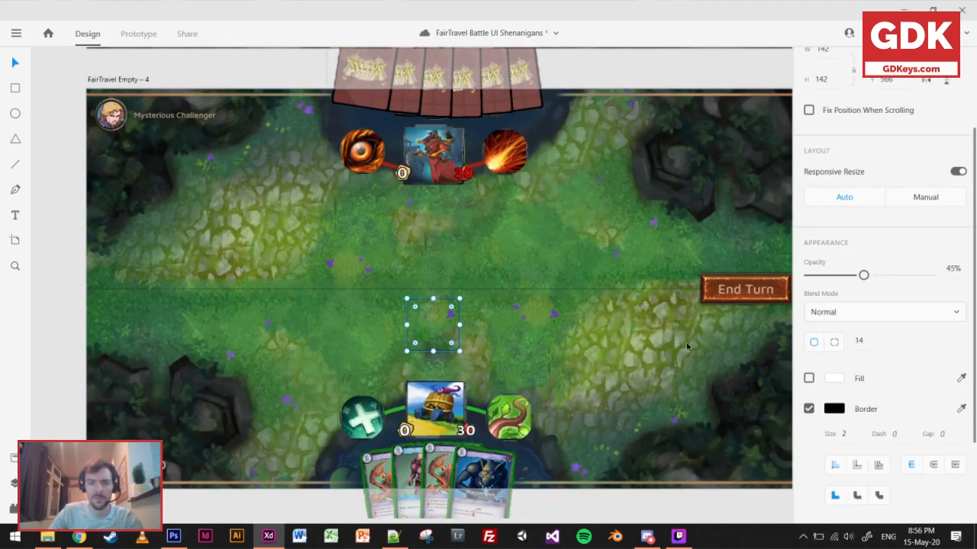
left_click_drag(863, 275, 864, 276)
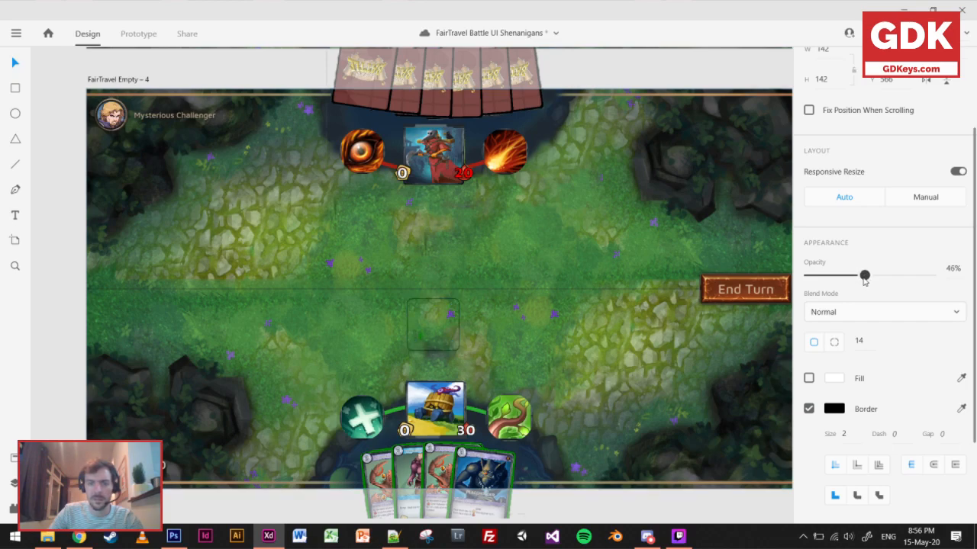
left_click(840, 409)
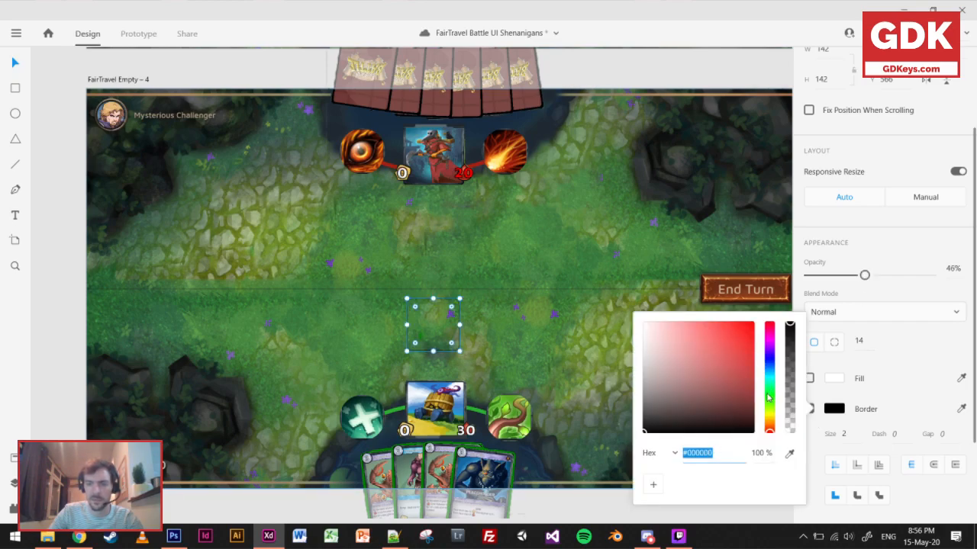
left_click(769, 394)
mouse_move(721, 410)
left_mouse_down()
mouse_move(712, 407)
mouse_move(723, 411)
left_mouse_up()
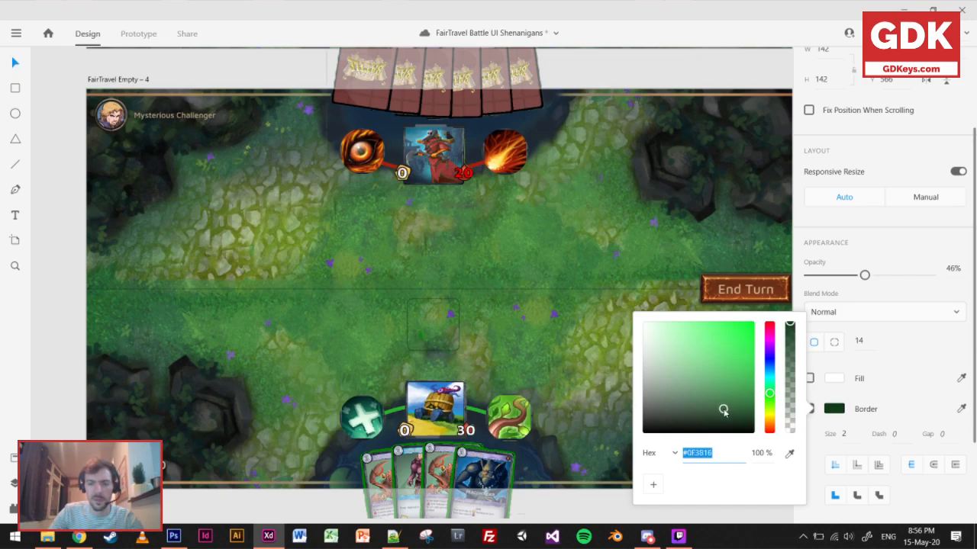
left_click_drag(864, 276, 874, 281)
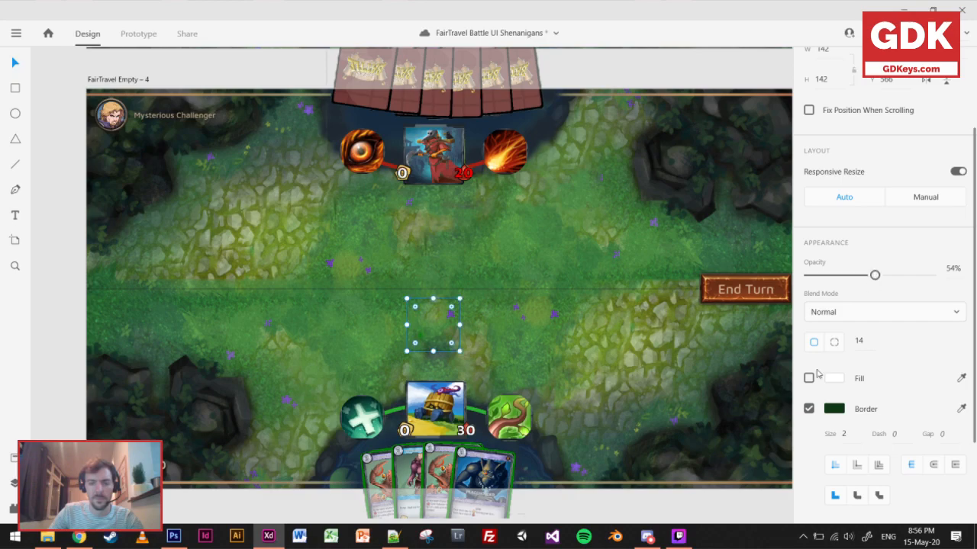
left_click(663, 501)
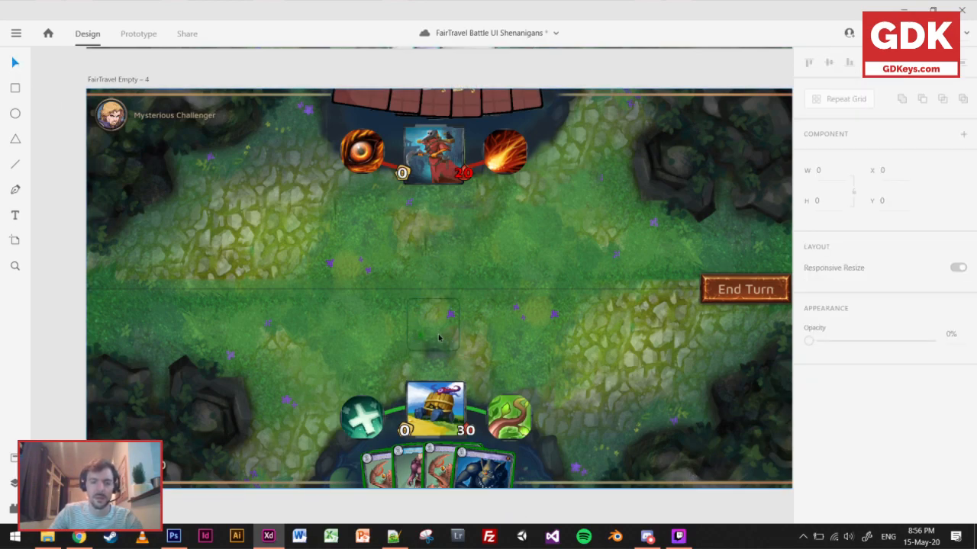
Move the square slot to the row's left end and repeat it horizontally into a six-slot grid 1067 wide.
scroll(426, 333, "up", 2)
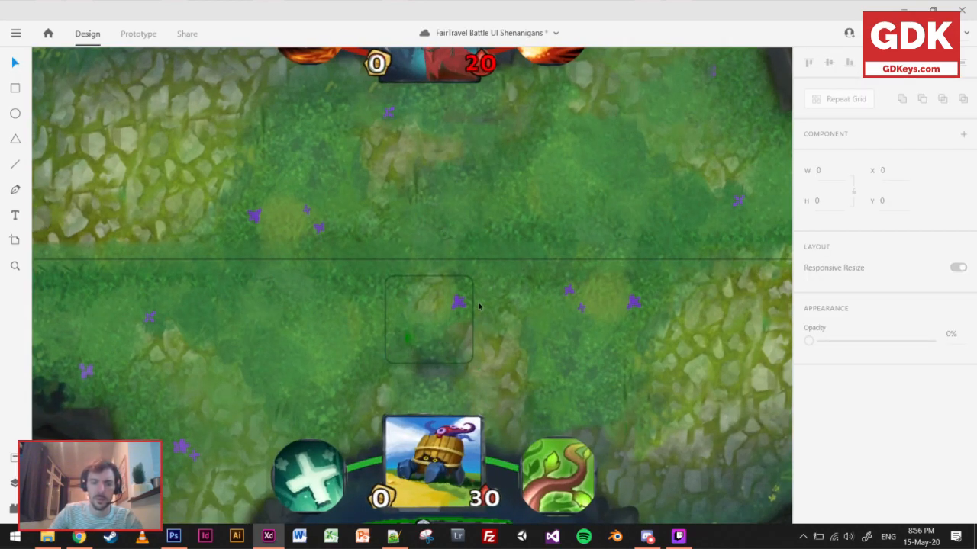
left_click_drag(457, 324, 122, 344)
left_click(870, 100)
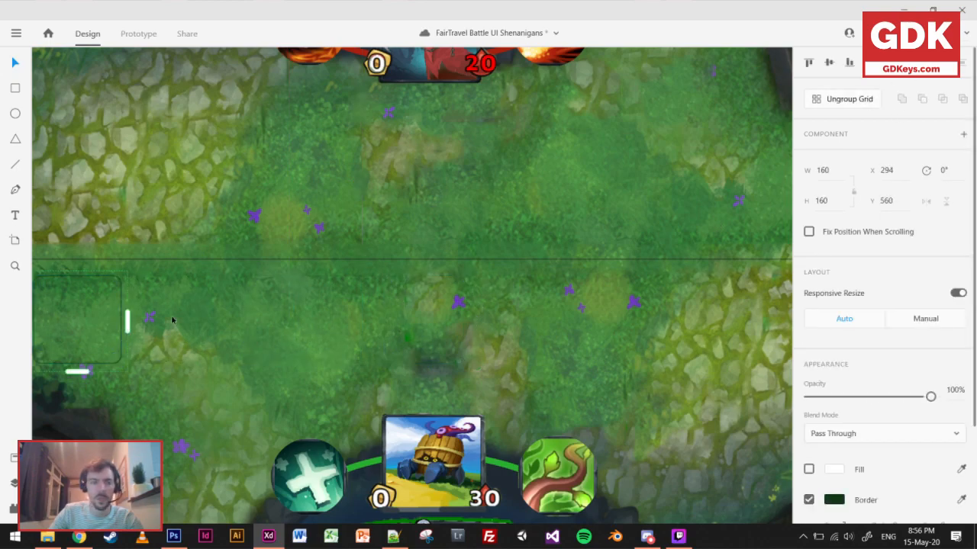
left_click_drag(128, 316, 692, 298)
Centre the slot row horizontally at X 403 and duplicate it above the middle line at Y 346.
scroll(566, 385, "down", 3)
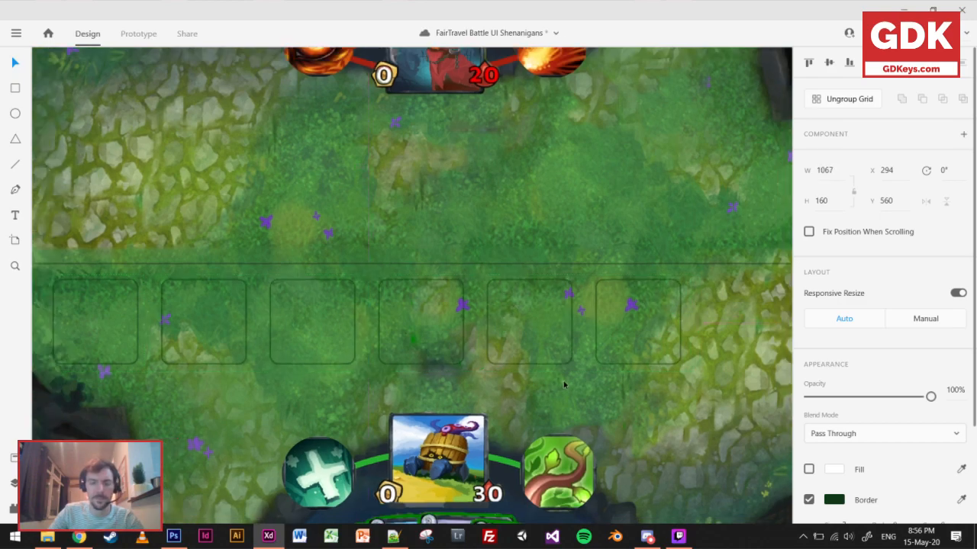
left_click(403, 359)
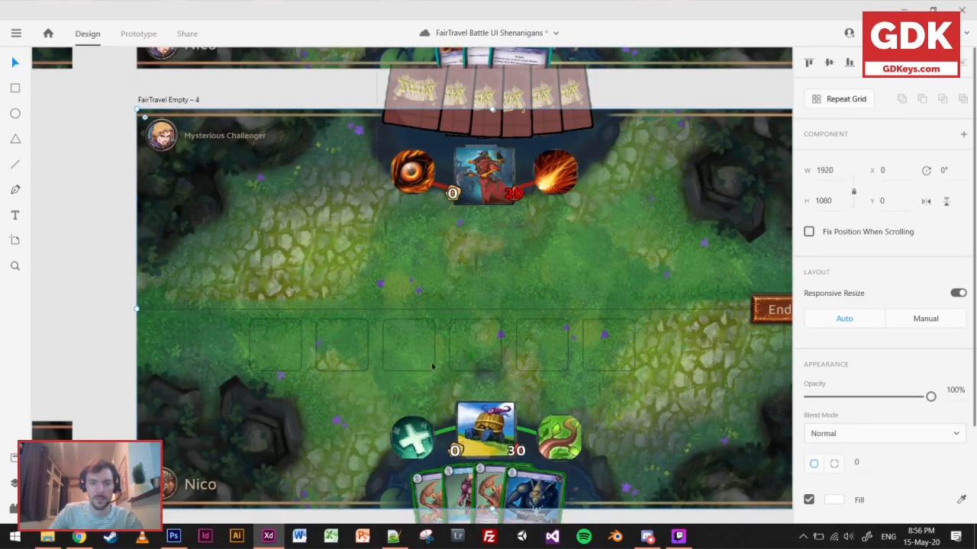
left_click(436, 356)
left_click_drag(437, 356, 474, 276)
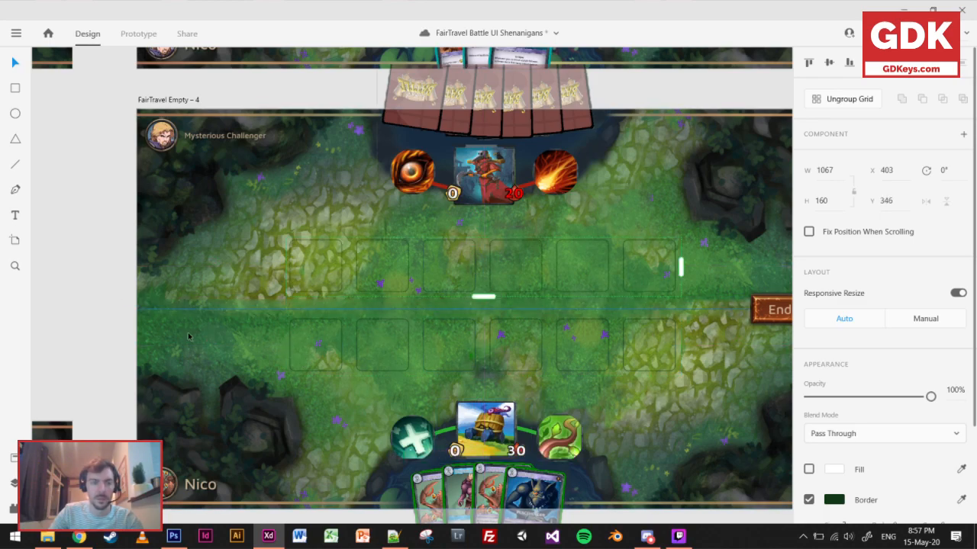
left_click(89, 351)
Move the opponent's slot row slightly down, closer to the middle line.
scroll(346, 343, "down", 1)
scroll(346, 342, "down", 2)
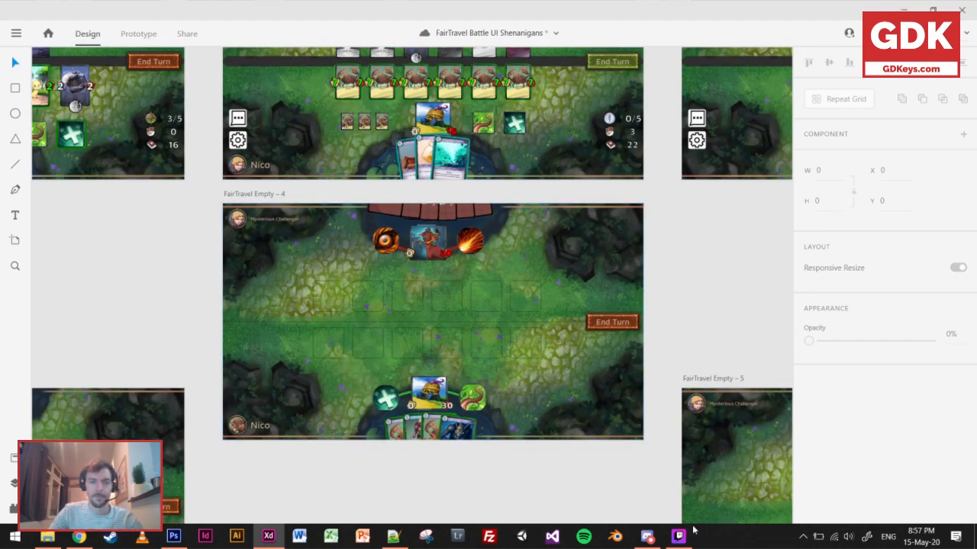
scroll(458, 343, "up", 3)
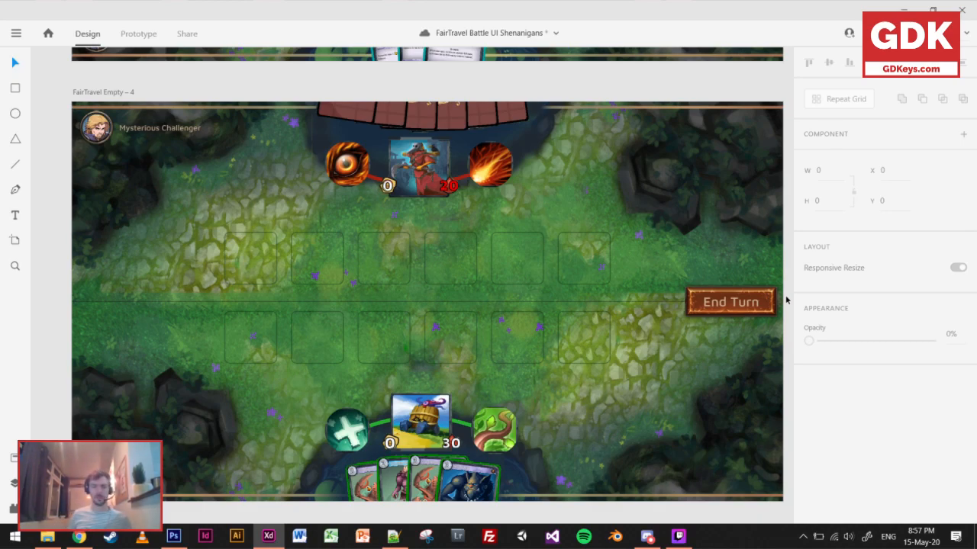
left_click(461, 286)
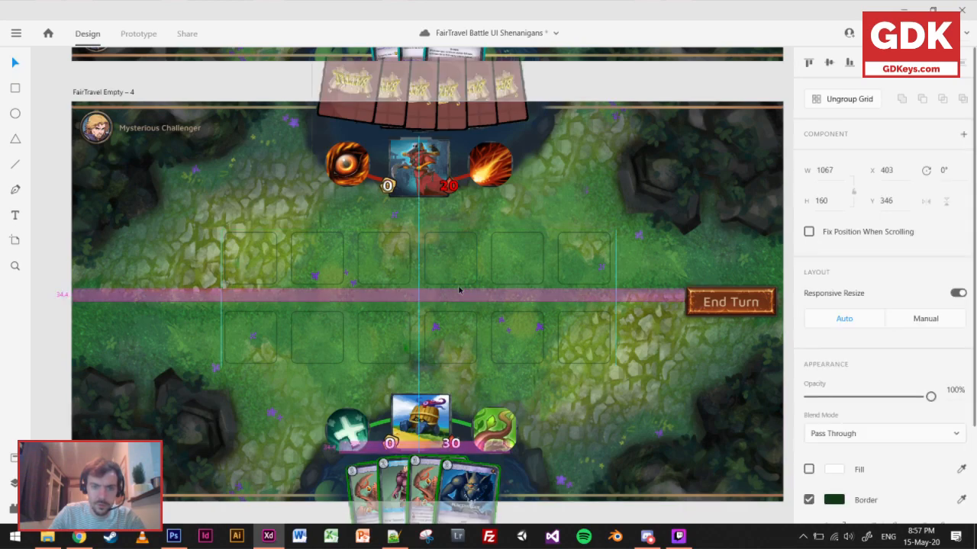
left_click(59, 331)
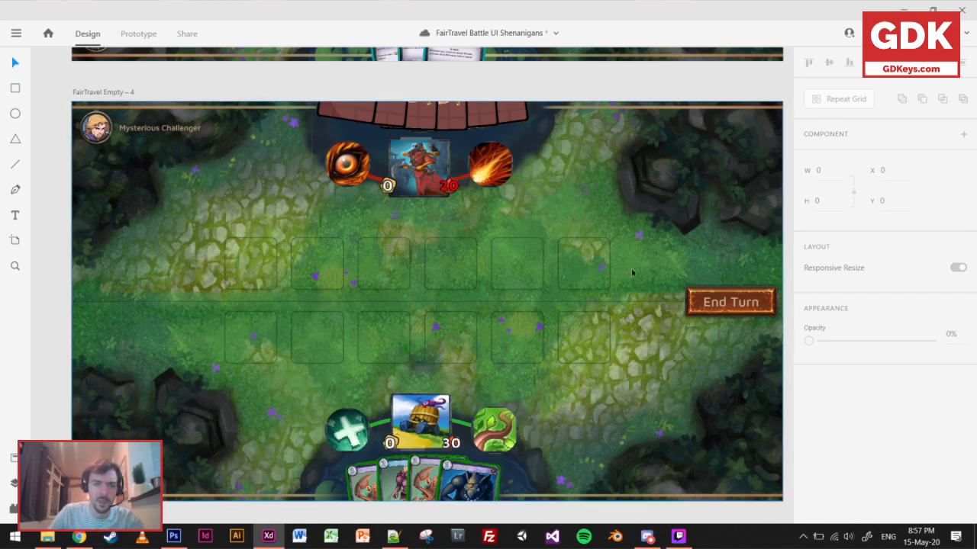
Set the opacity of the board's horizontal middle line to 21% and deselect it.
left_click(508, 303)
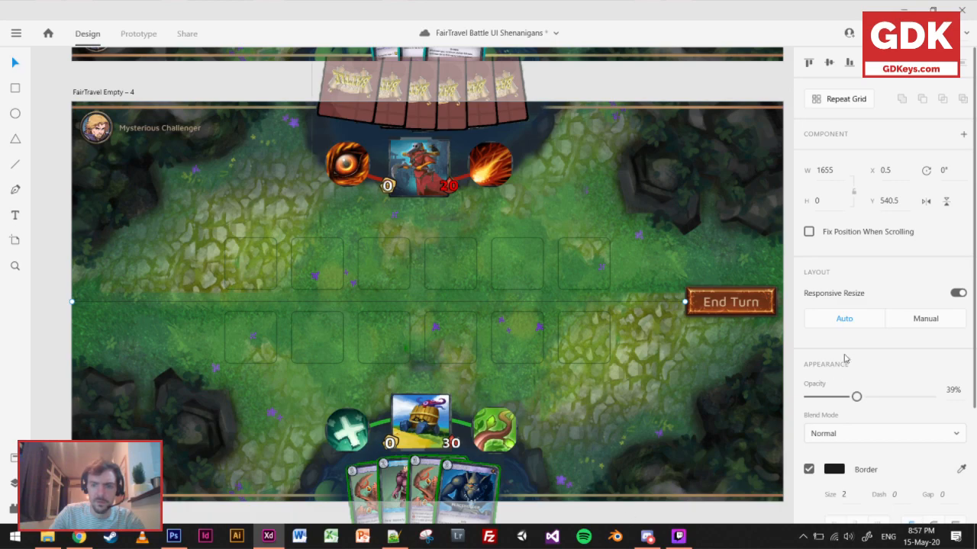
left_click_drag(856, 398, 835, 398)
scroll(435, 372, "down", 5)
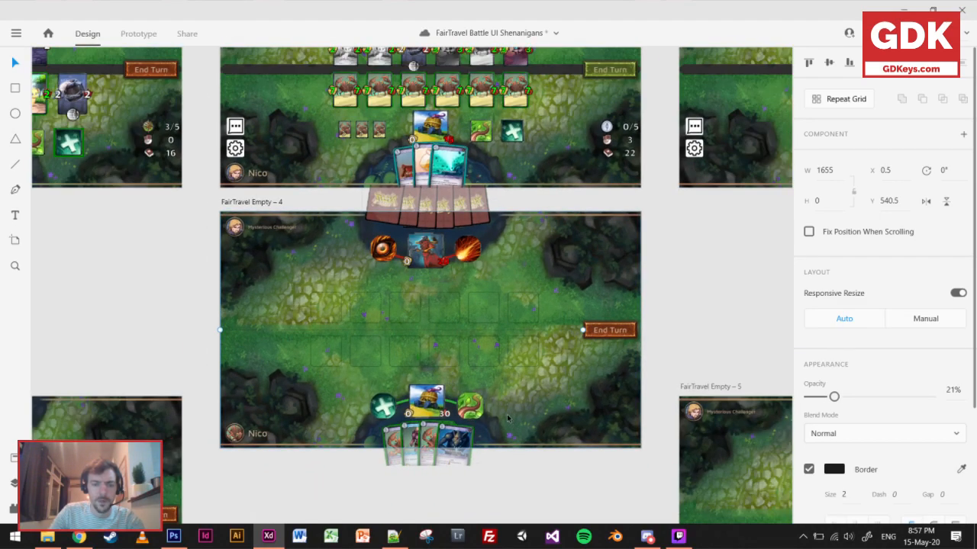
scroll(505, 418, "down", 1)
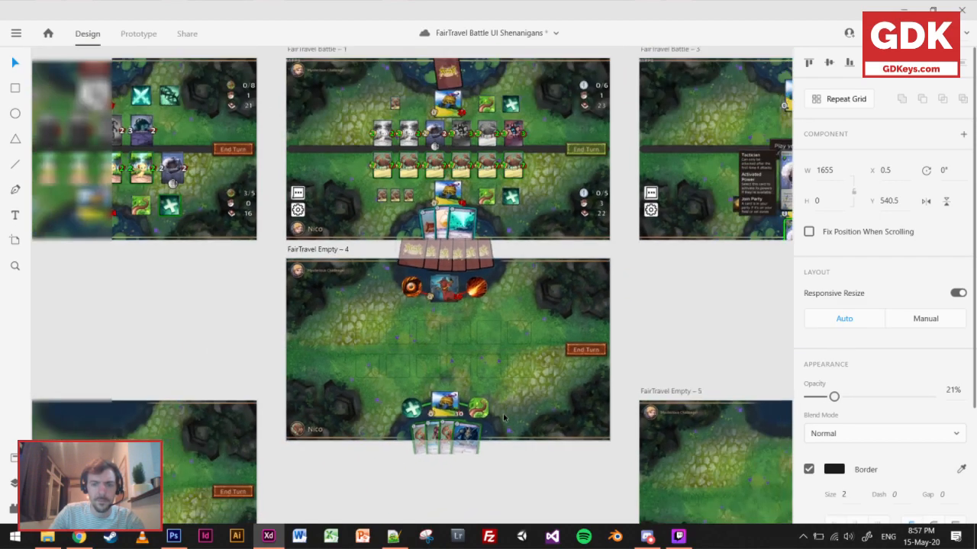
left_click(501, 465)
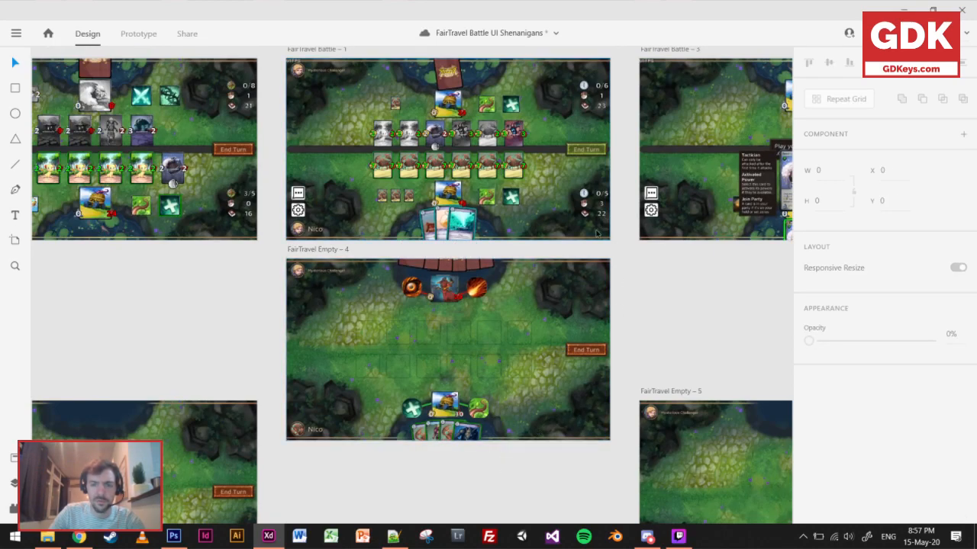
Examine the resource counters and unit rows on FairTravel Battle – 1 and compare them with the slot layout on FairTravel Empty – 4.
scroll(597, 233, "up", 5)
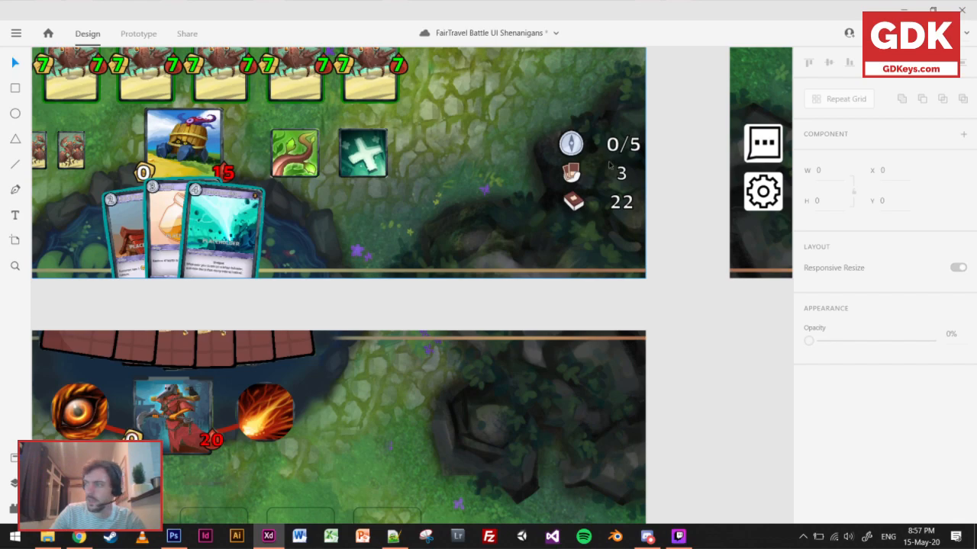
left_click_drag(398, 318, 537, 101)
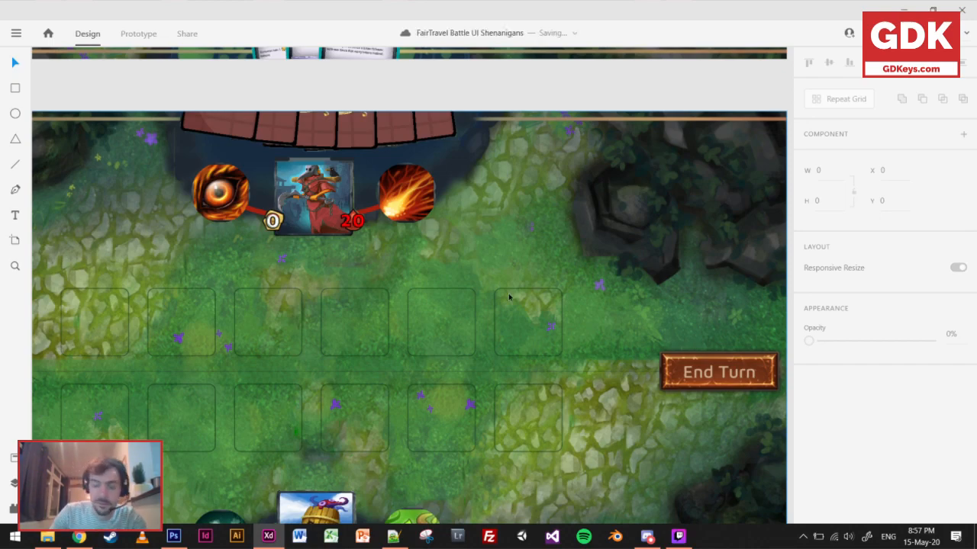
scroll(473, 409, "down", 2)
scroll(478, 354, "down", 2)
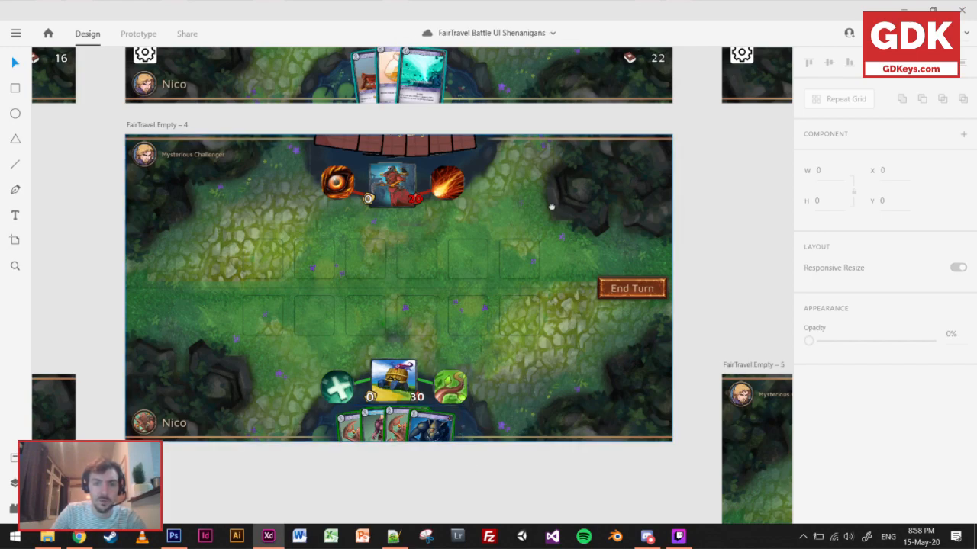
scroll(550, 209, "up", 1)
left_click_drag(550, 223, 549, 220)
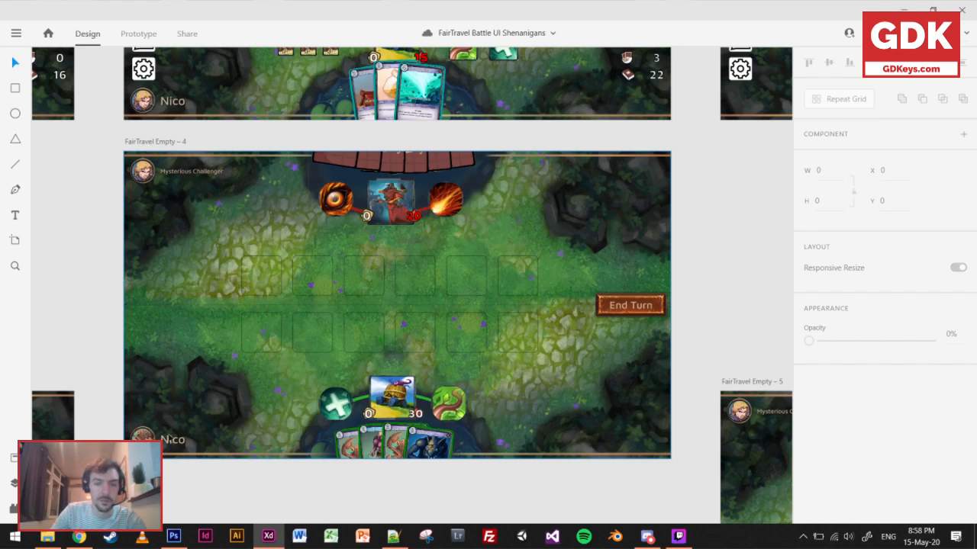
scroll(277, 410, "up", 3)
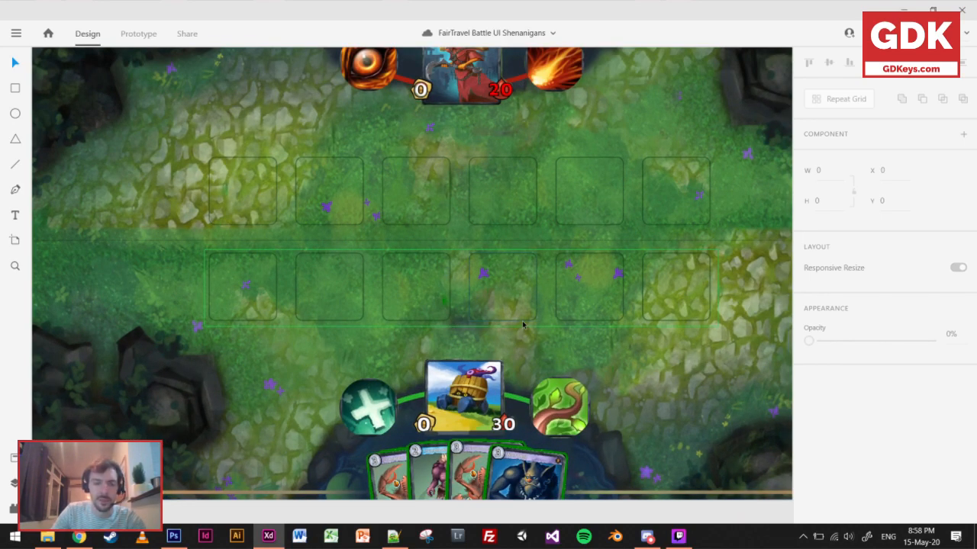
left_click_drag(665, 370, 623, 353)
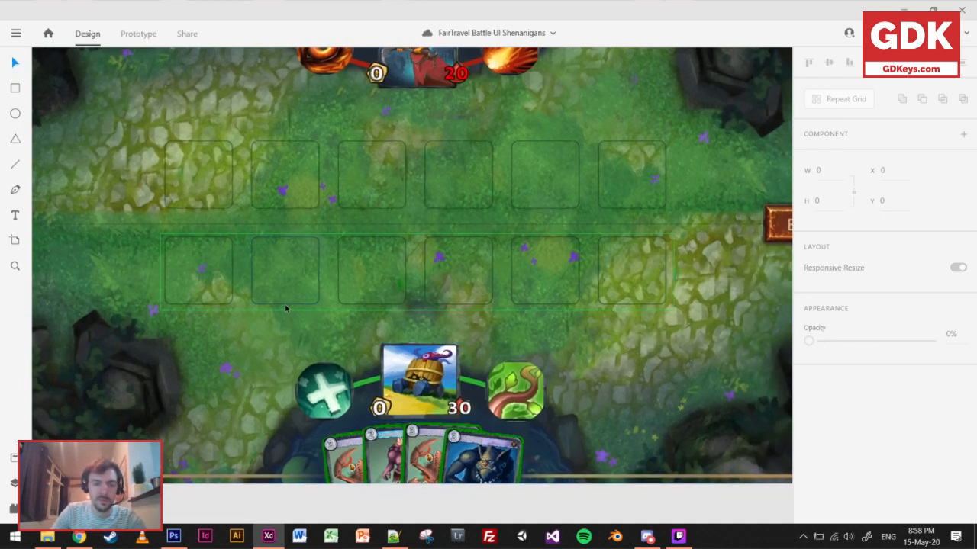
scroll(302, 292, "down", 7)
left_click_drag(358, 191, 352, 287)
scroll(311, 232, "up", 4)
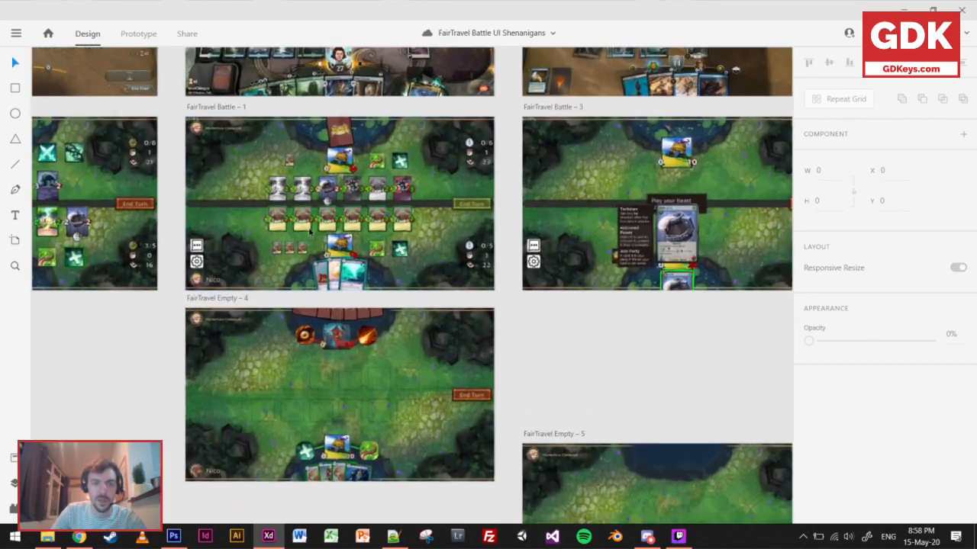
scroll(310, 233, "up", 3)
scroll(282, 306, "up", 1)
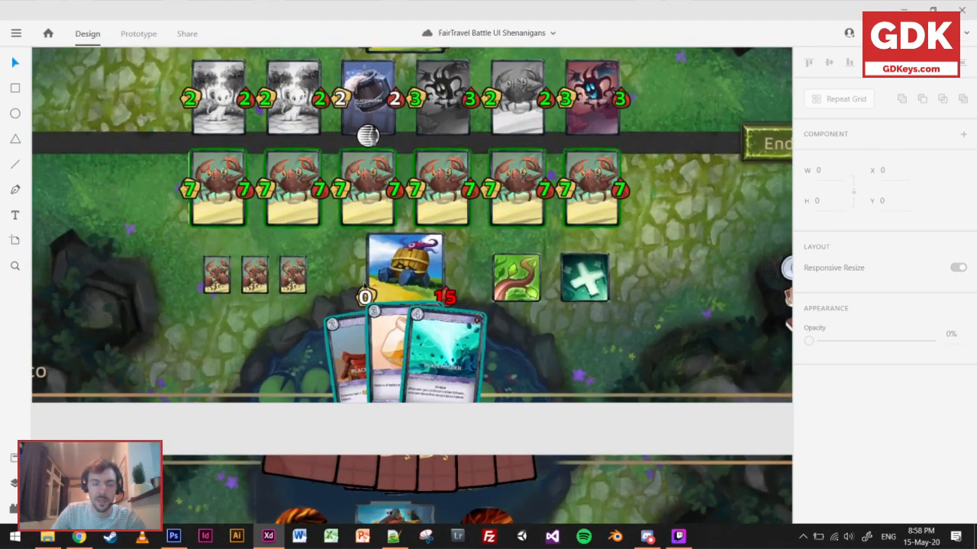
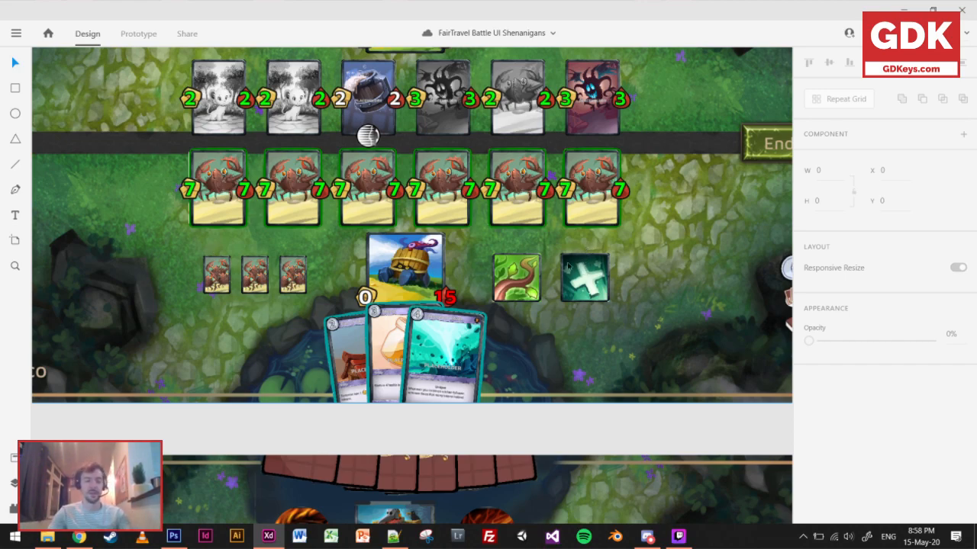
Capture the middle small crab card below the player's unit row on FairTravel Battle – 1 with the Snipping Tool.
scroll(538, 306, "down", 5)
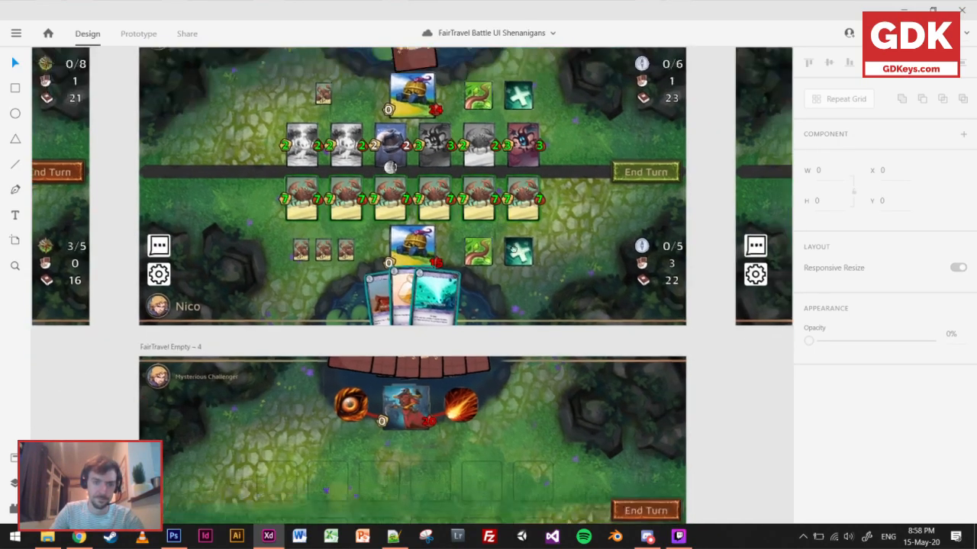
left_click_drag(512, 249, 474, 164)
scroll(271, 168, "up", 6)
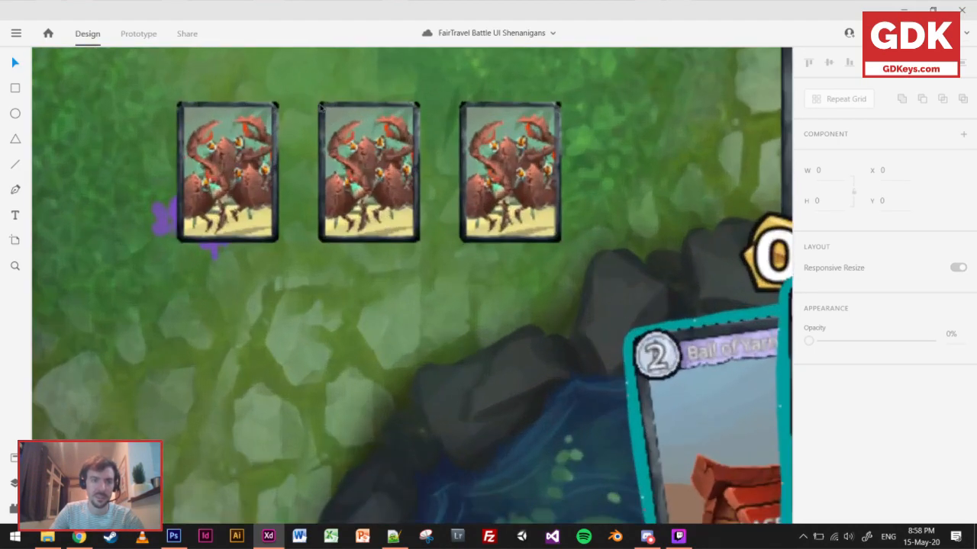
left_click(426, 537)
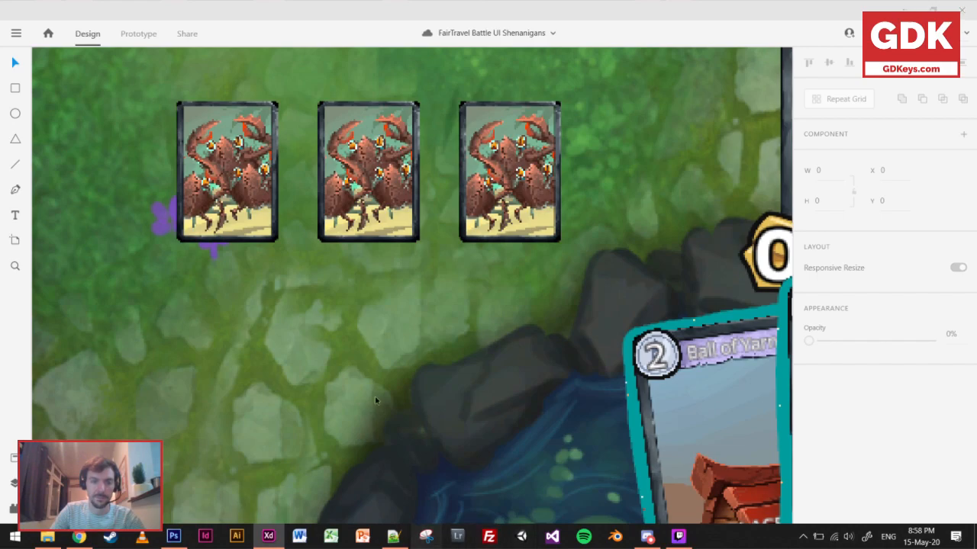
left_click(628, 131)
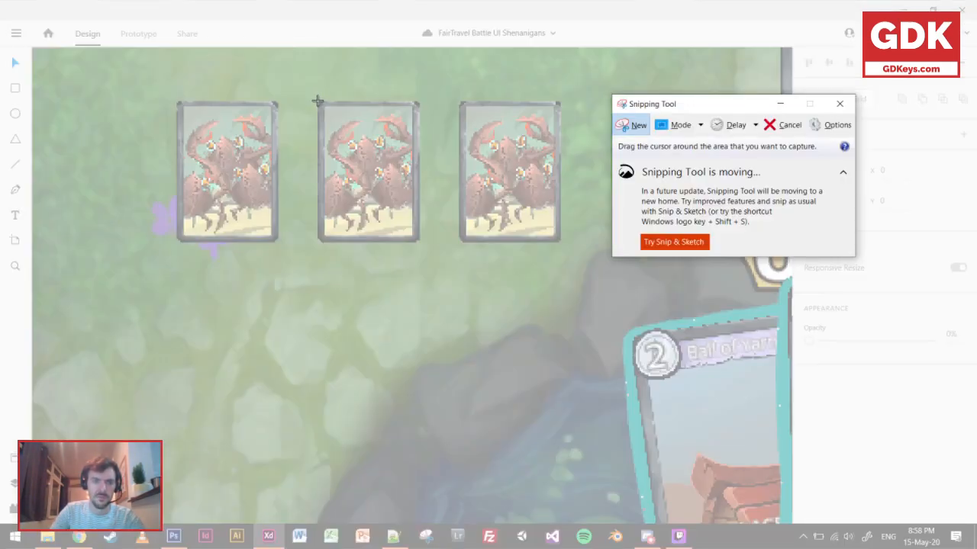
left_click_drag(318, 100, 419, 241)
left_click(490, 445)
Paste the captured card and fit it over the original on FairTravel Battle – 1 at 59 × 82, X 618, Y 775.
scroll(489, 444, "down", 10)
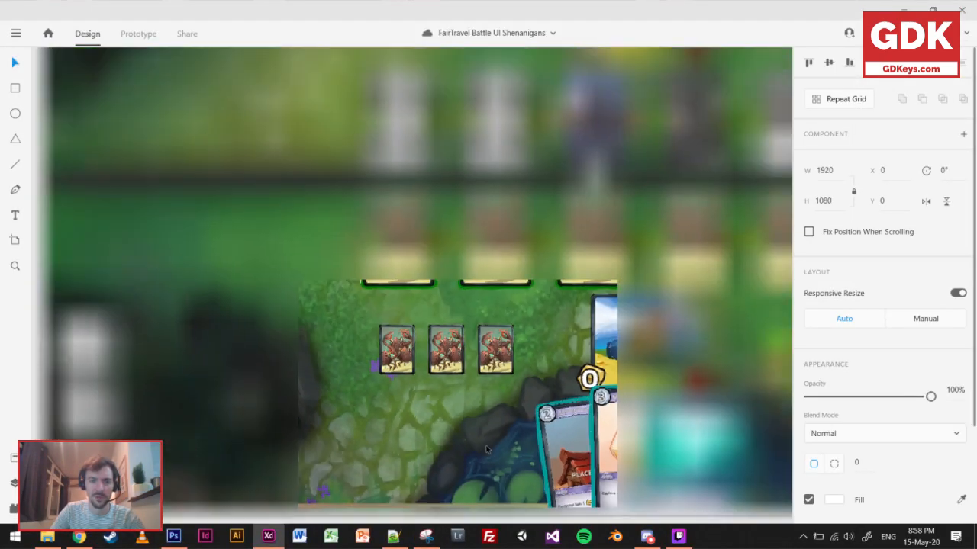
scroll(376, 107, "up", 4)
scroll(313, 167, "up", 5)
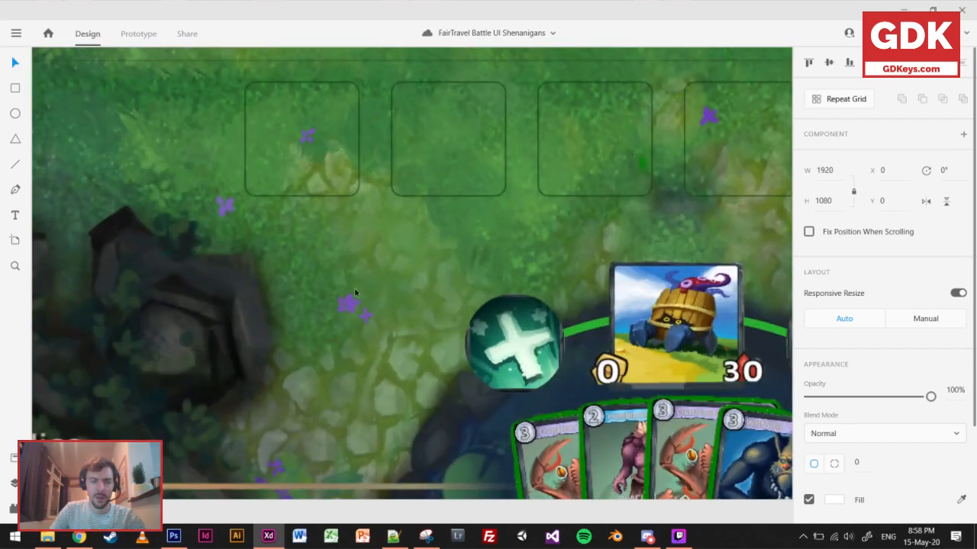
key("ctrl+v")
left_click_drag(495, 160, 429, 302)
scroll(428, 302, "down", 5)
left_click_drag(441, 262, 376, 210)
scroll(348, 121, "up", 6)
scroll(394, 337, "down", 3)
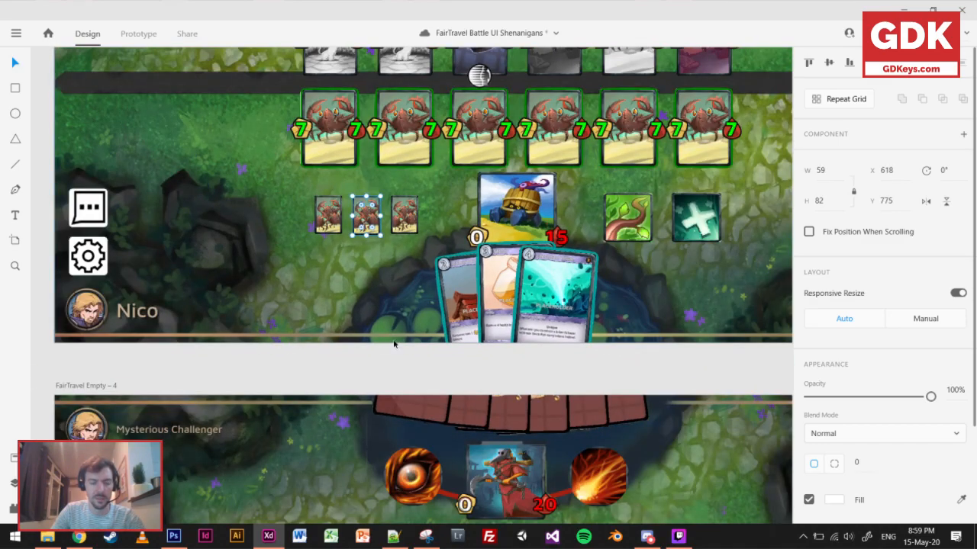
Paste the small card onto FairTravel Empty – 4 and offset an overlapping duplicate to X 610, Y 772.
scroll(393, 337, "down", 10)
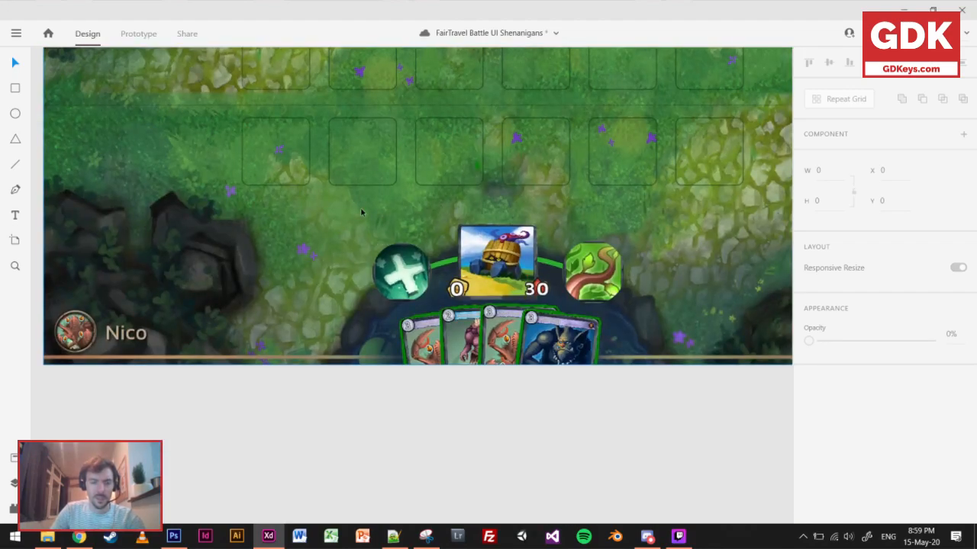
key("ctrl+v")
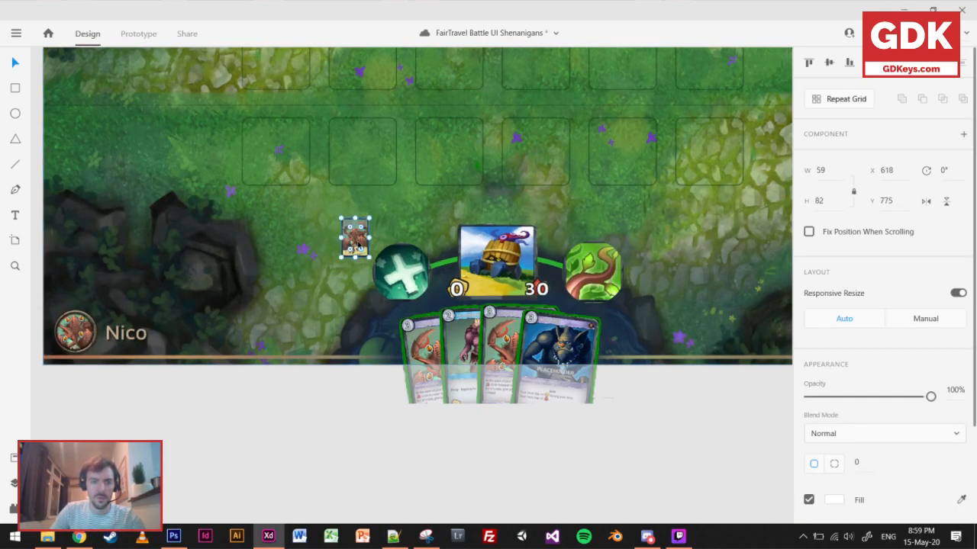
scroll(378, 218, "up", 2)
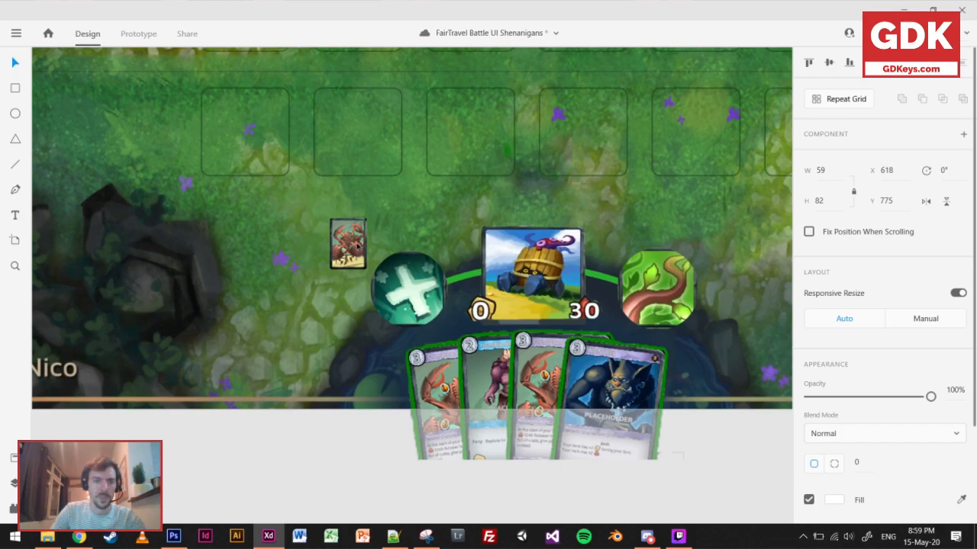
left_click_drag(353, 243, 350, 243)
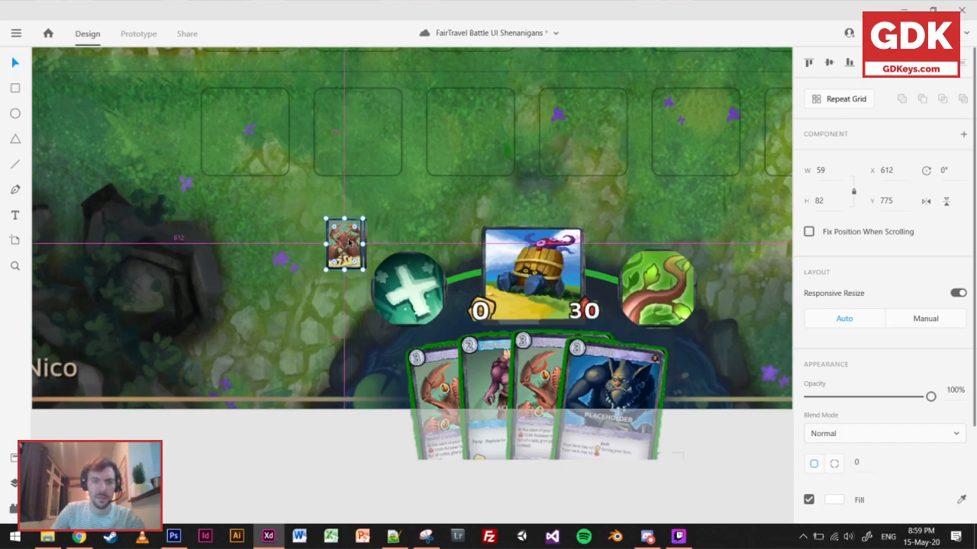
scroll(362, 216, "up", 3)
key("Left")
key("Left")
key("Left")
key("Left")
key("Right")
key("Right")
key("Up")
key("Up")
key("Up")
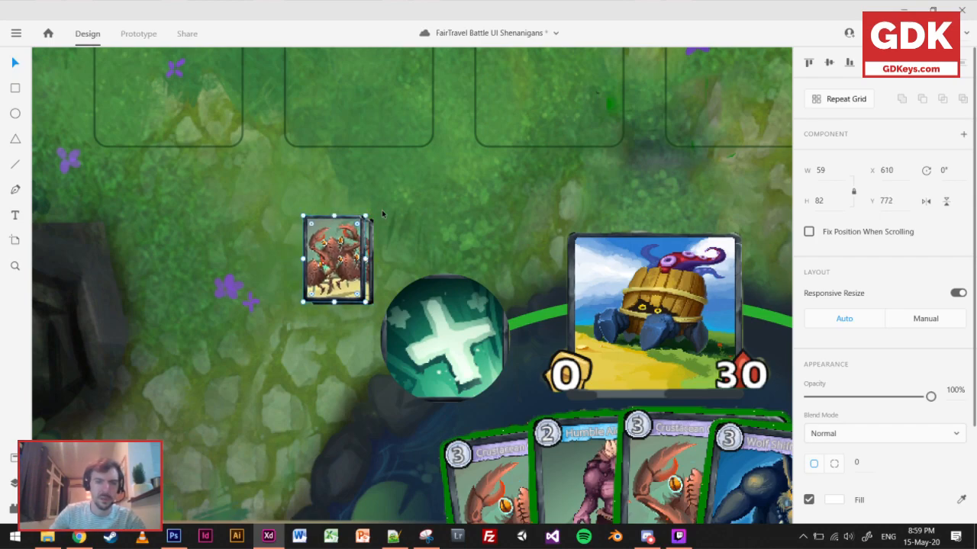
Add a third overlapping card at X 599, Y 766 and nudge the middle card of the stack to X 609, Y 771.
scroll(382, 218, "up", 1)
left_click_drag(349, 280, 341, 281)
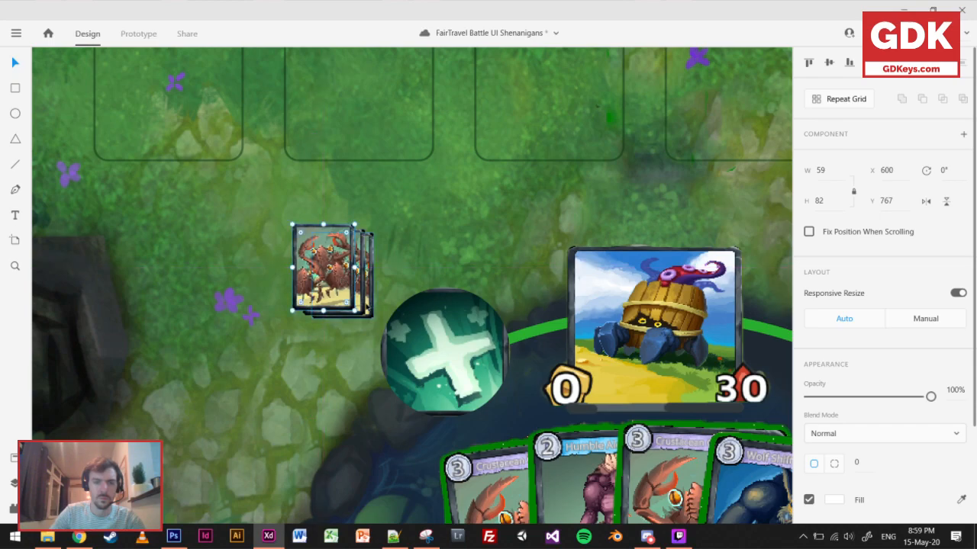
left_click(358, 306, "shift")
key("Left")
key("Up")
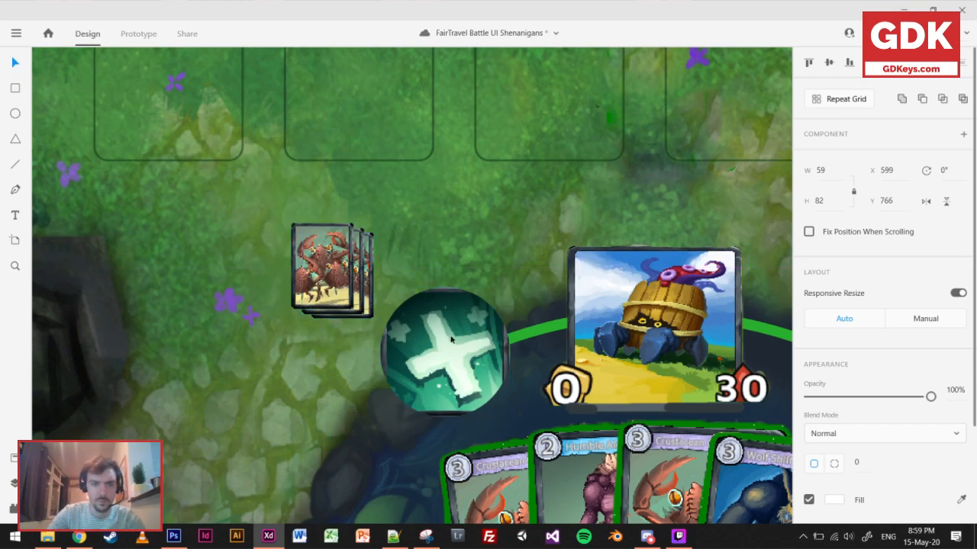
left_click(469, 235)
Duplicate the stack's front card twice in an evenly spaced row to its left, the outermost copy at X 443, Y 766.
left_click(321, 280)
left_click_drag(320, 280, 163, 281)
left_click(239, 267, "shift")
left_click(337, 296, "shift")
left_click(371, 303, "shift")
scroll(478, 324, "down", 2)
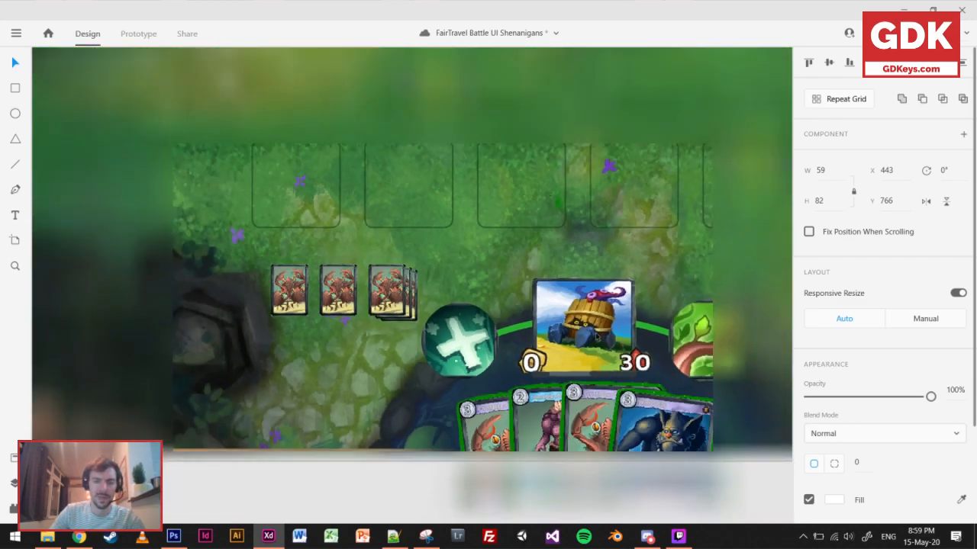
scroll(508, 305, "right", 4)
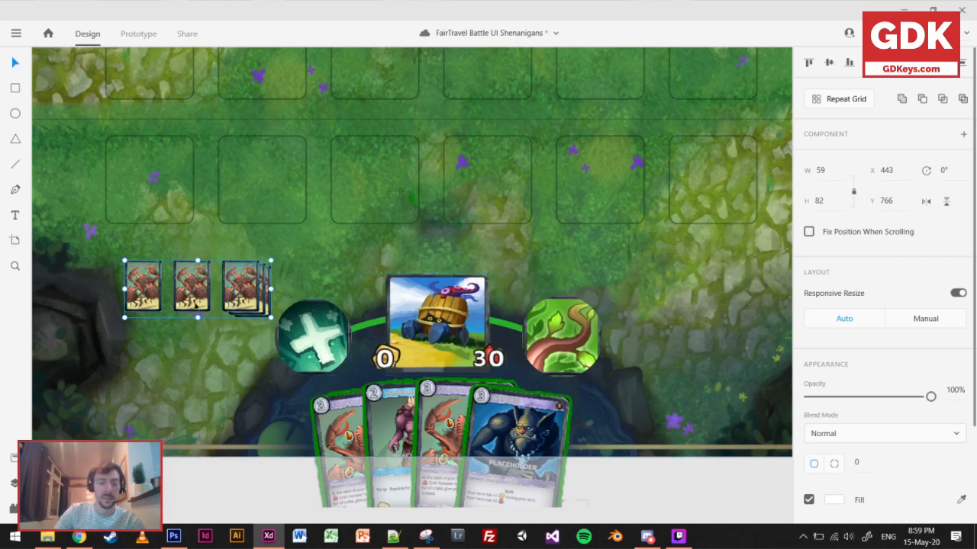
left_click(243, 377)
Delete the two cards tucked behind the front card of the stack.
scroll(266, 290, "up", 2)
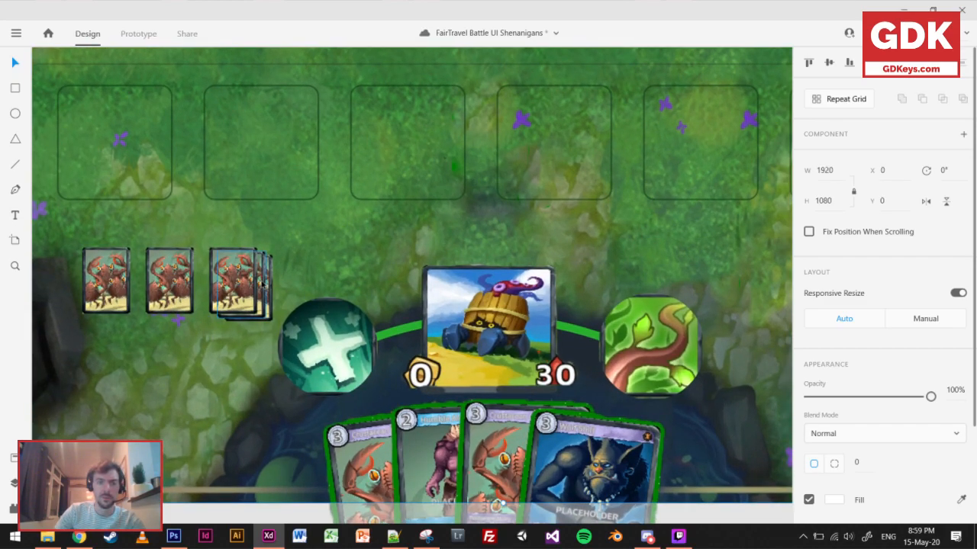
left_click(263, 284)
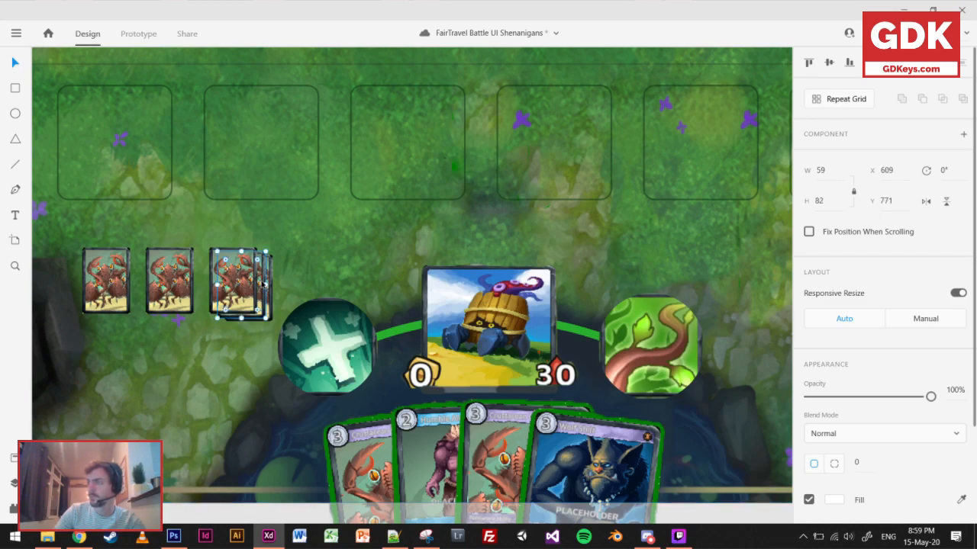
key("Escape")
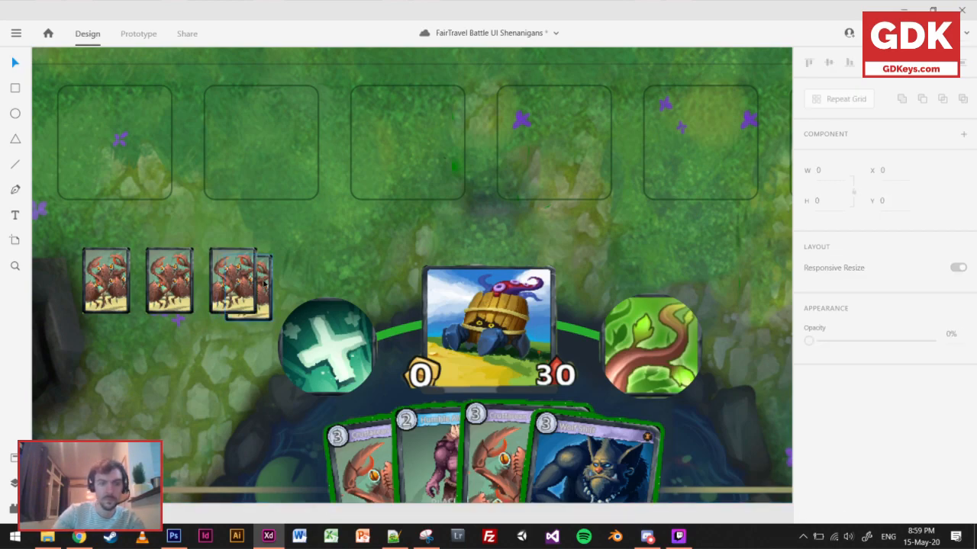
left_click(264, 284)
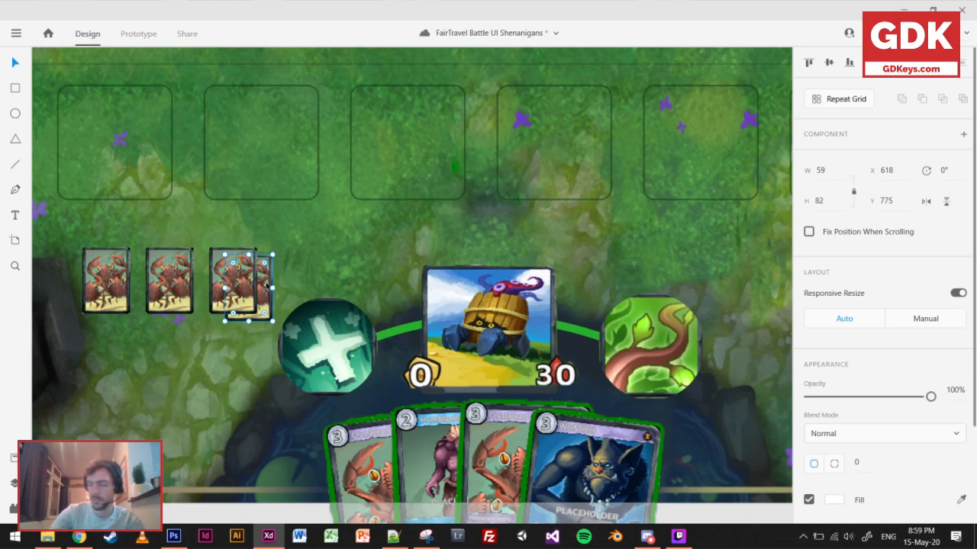
key("Delete")
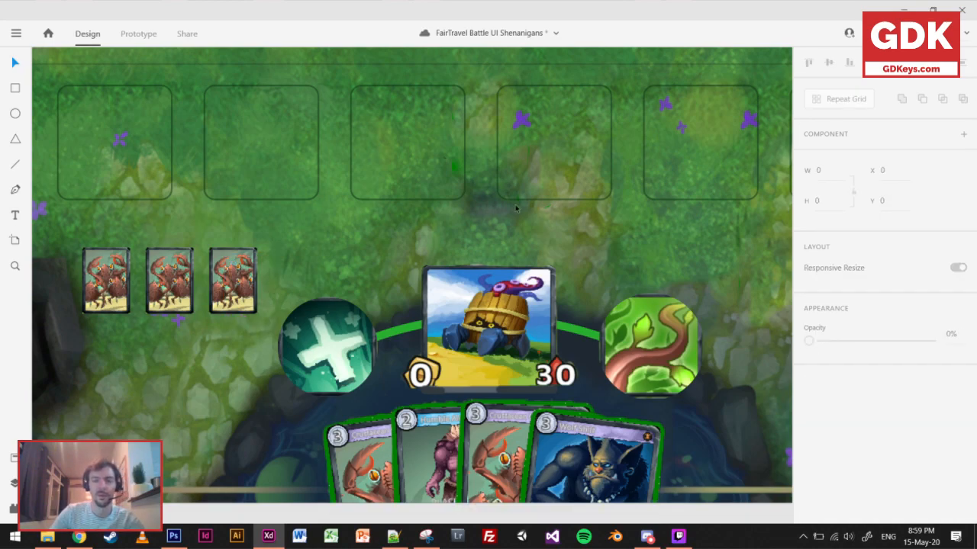
Enable the white fill on the third slot of the player's unit row.
scroll(516, 206, "down", 3)
left_click_drag(526, 187, 490, 277)
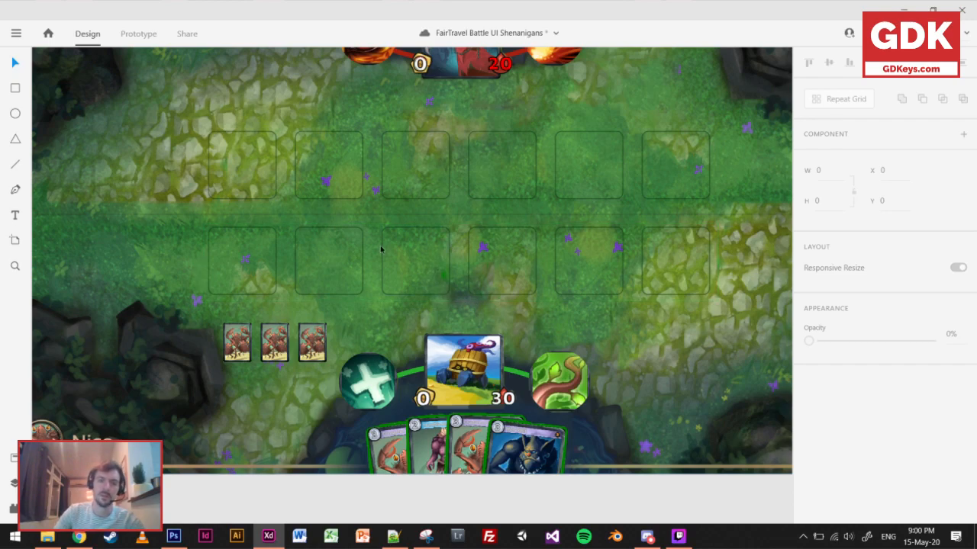
left_click_drag(474, 181, 394, 235)
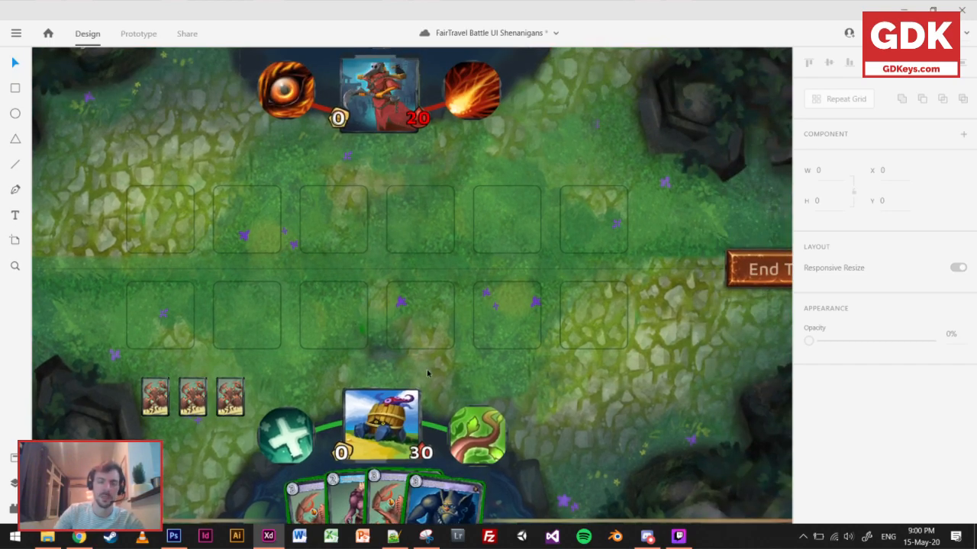
left_click(369, 331)
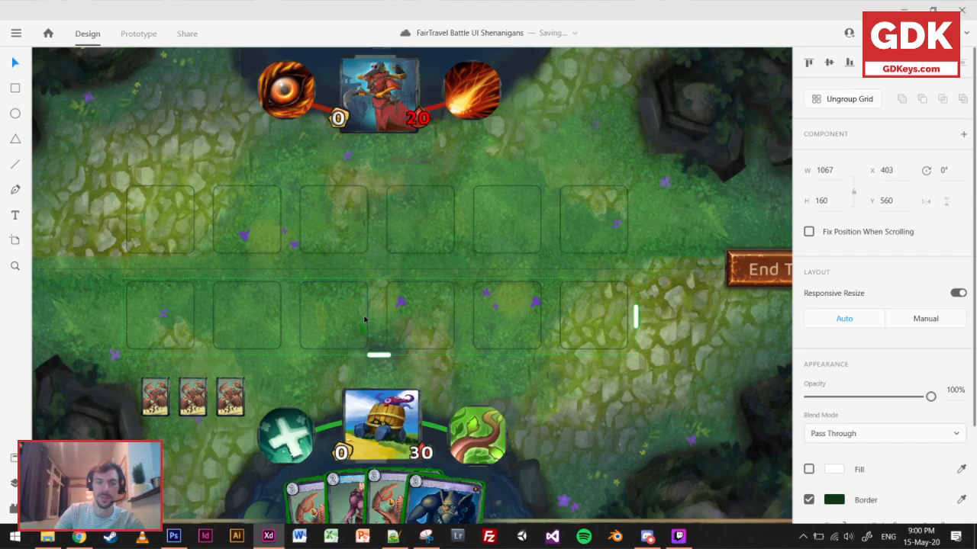
left_click(434, 361)
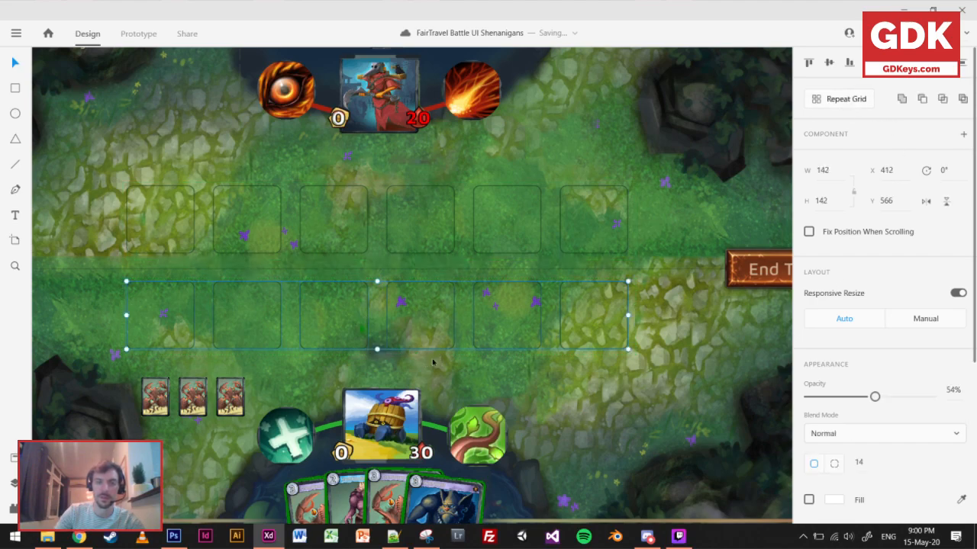
double_click(366, 313)
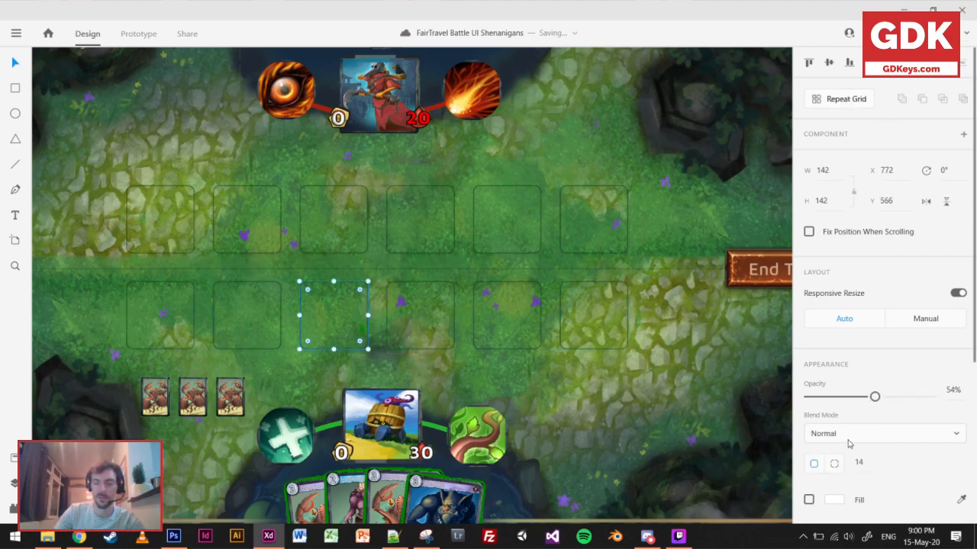
left_click(809, 500)
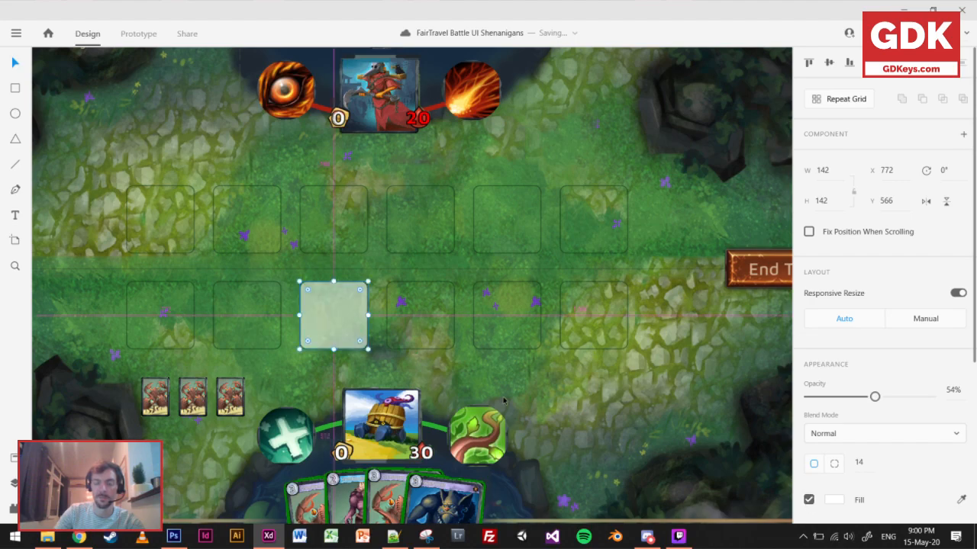
scroll(506, 398, "down", 3)
scroll(515, 412, "down", 2)
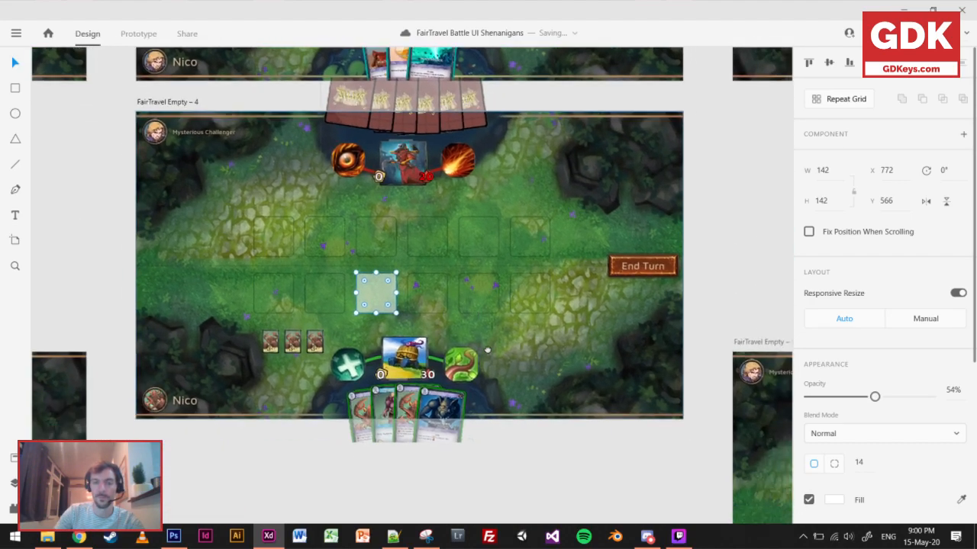
Enable the white fill on the fourth slot of the opponent's unit row and deselect it.
left_click(448, 234)
left_click(827, 99)
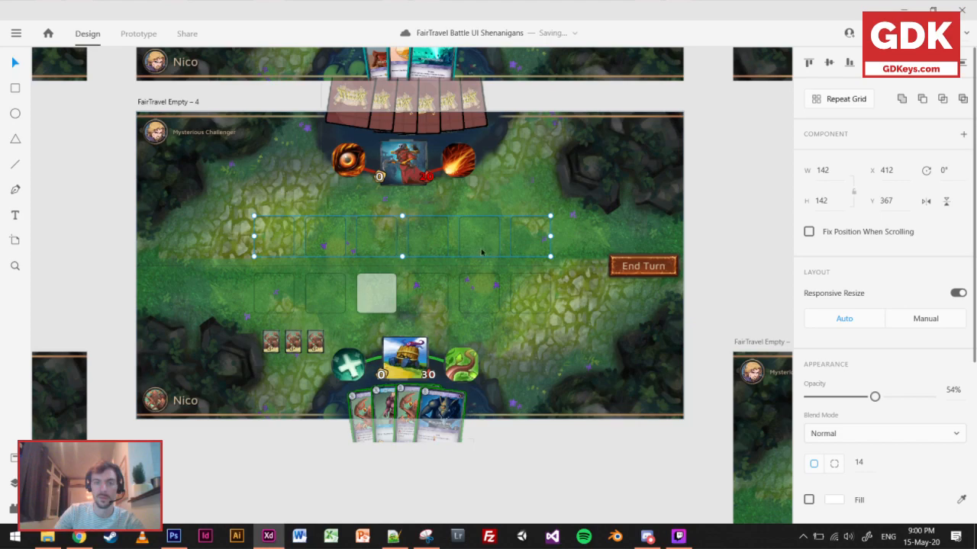
left_click(458, 200)
left_click(448, 238)
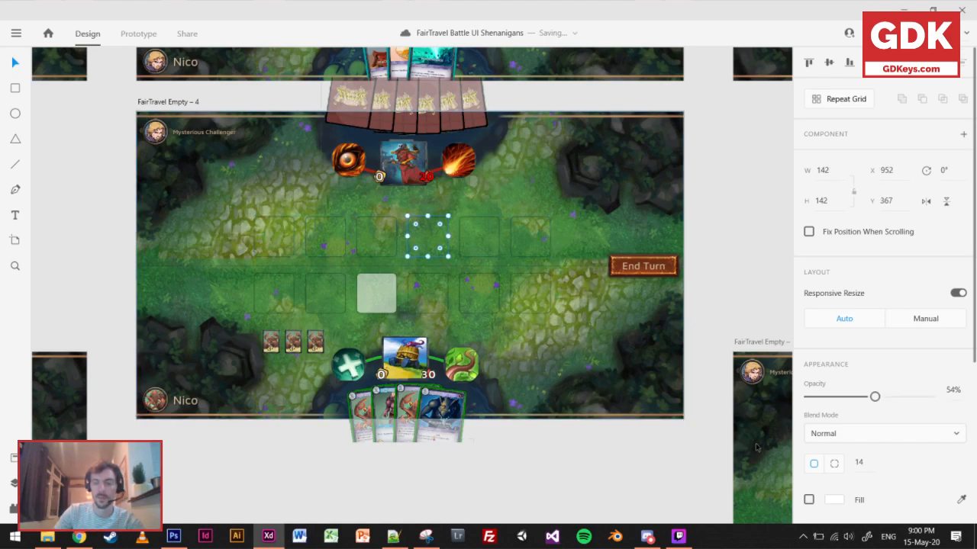
left_click(810, 499)
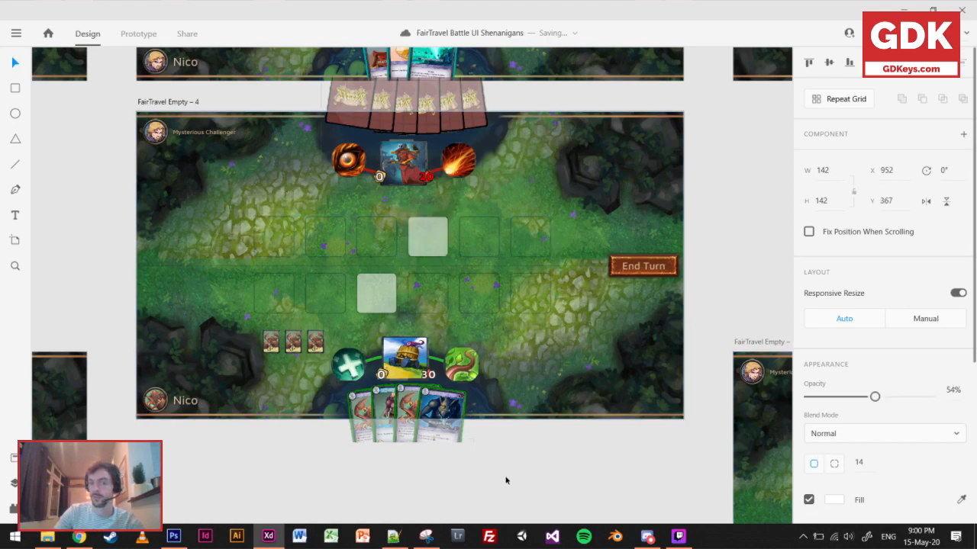
left_click(504, 482)
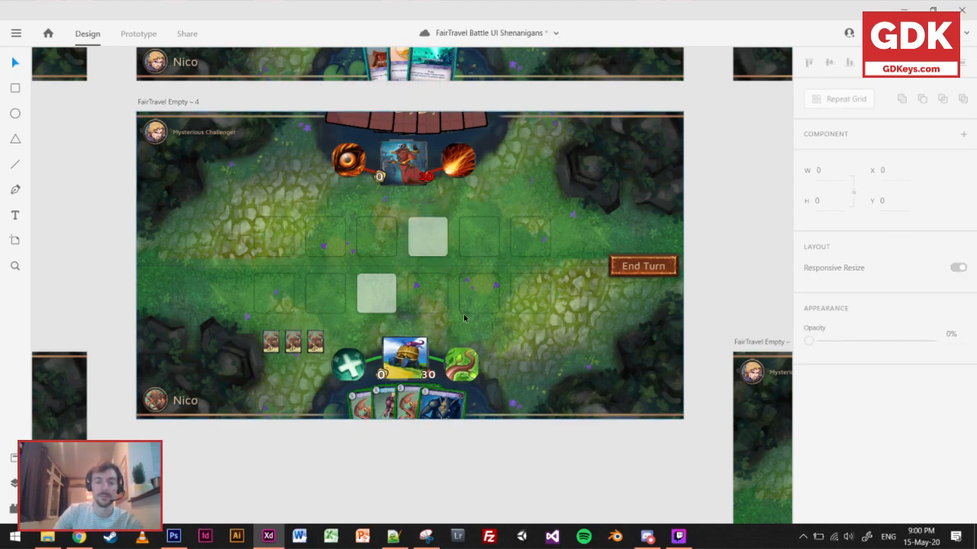
Disable the white fill on the player's third unit slot and on the opponent's fourth unit slot.
scroll(435, 297, "up", 2)
left_click(349, 298)
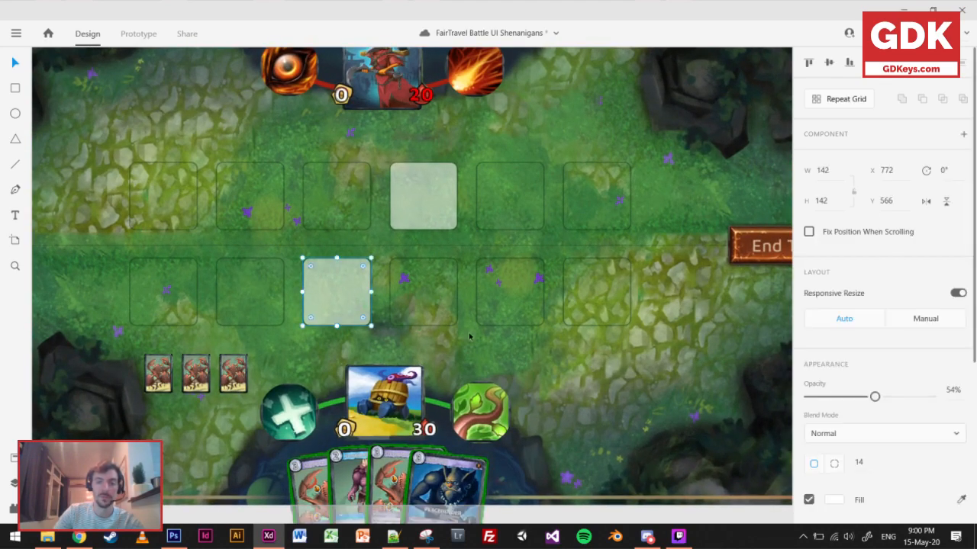
left_click(809, 500)
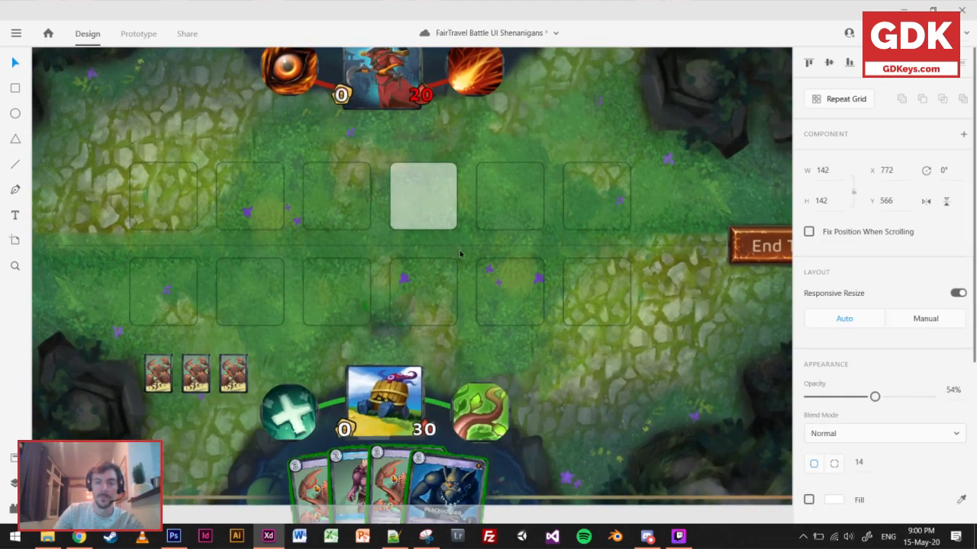
left_click(415, 209)
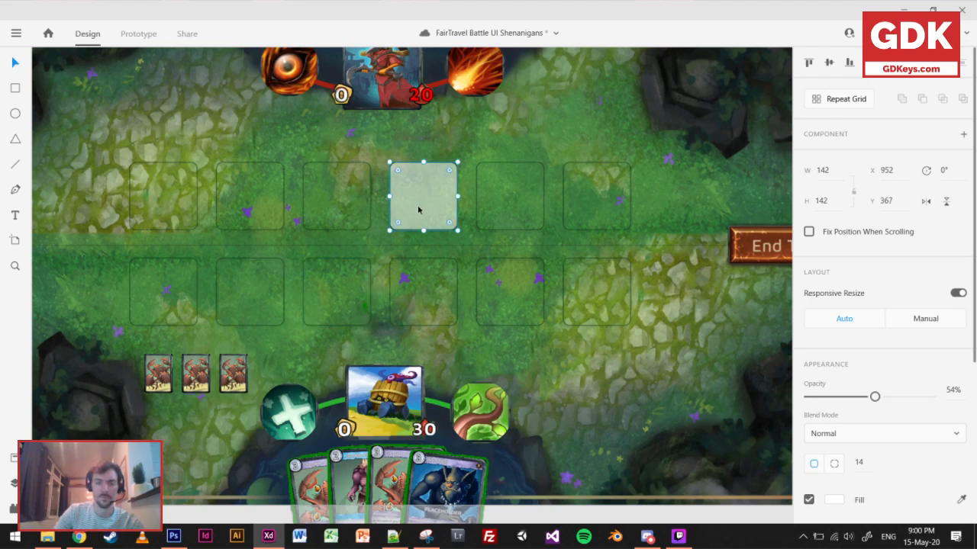
left_click(809, 500)
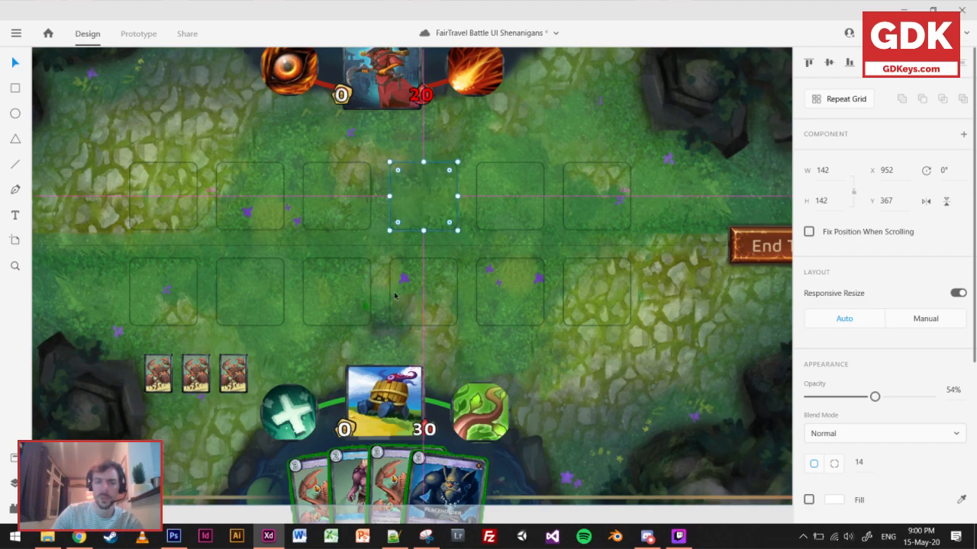
scroll(404, 298, "down", 2)
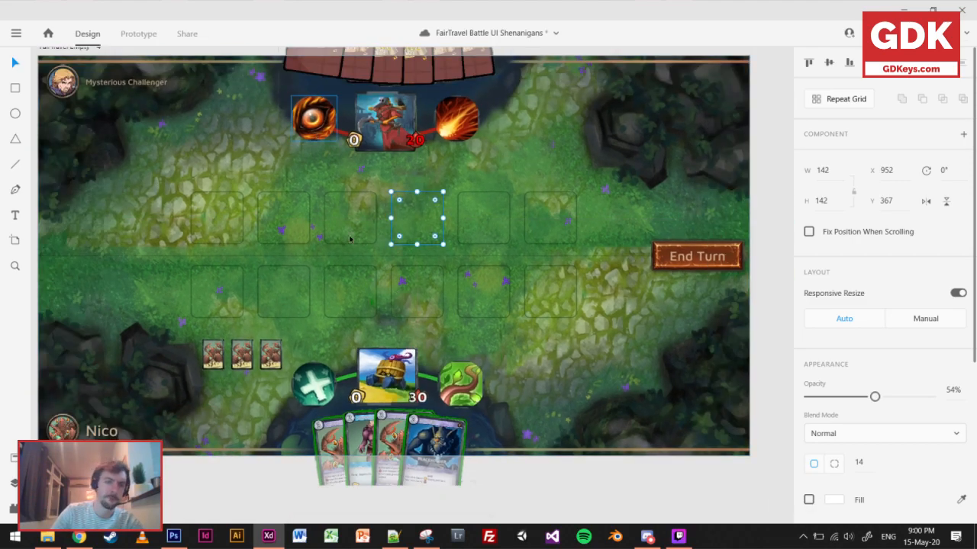
left_click(481, 288)
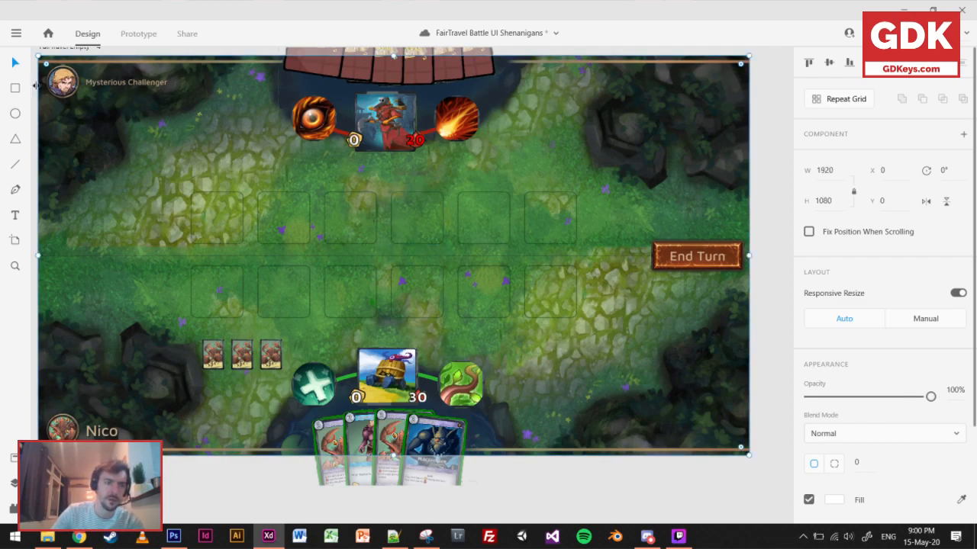
left_click(15, 164)
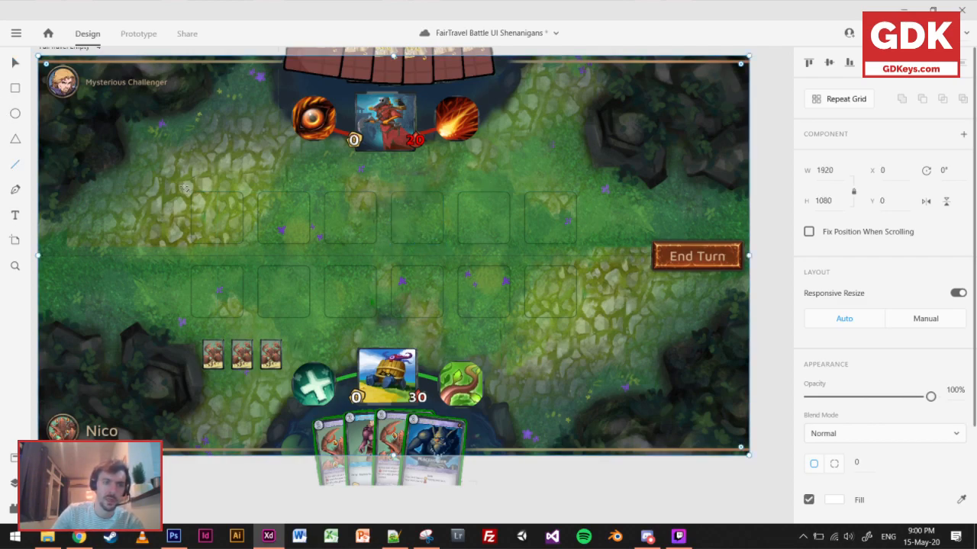
left_click_drag(184, 185, 184, 187)
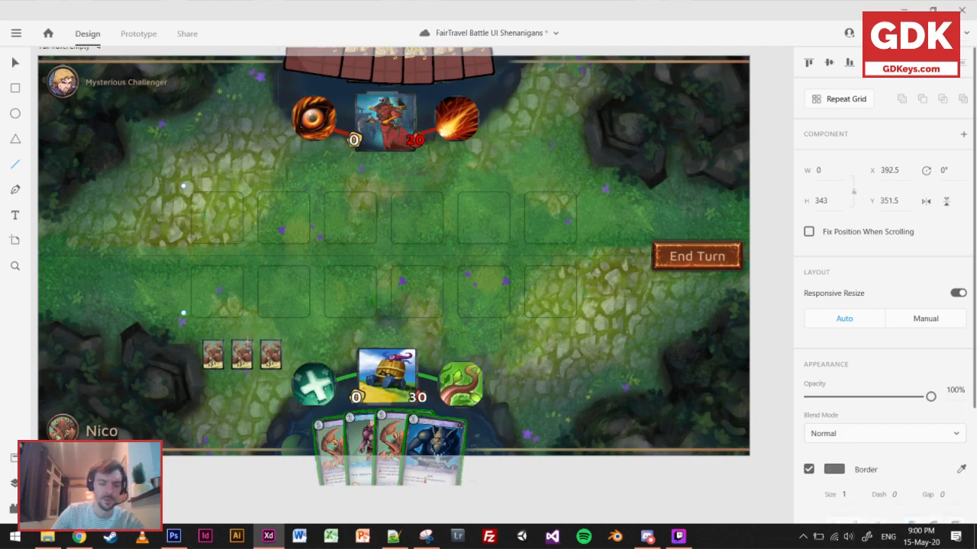
key("ctrl+z")
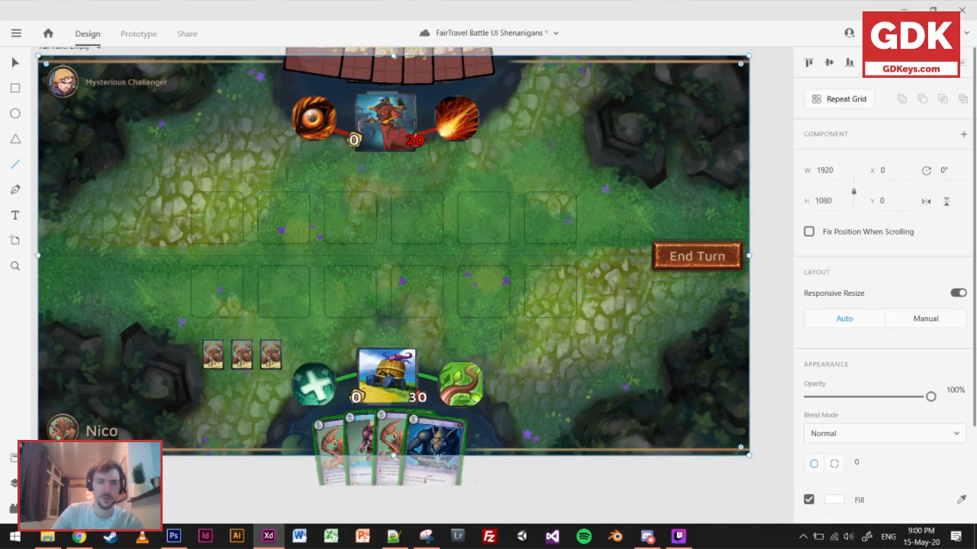
Draw a rounded rectangle about 1118 × 176 around the opponent's unit row, with corner radius 12 and 20% opacity, and deselect it.
left_click(11, 89)
mouse_move(177, 186)
left_mouse_down()
mouse_move(364, 233)
mouse_move(575, 242)
mouse_move(594, 256)
left_mouse_up()
left_click(858, 463)
mouse_move(865, 423)
left_mouse_down()
mouse_move(858, 386)
mouse_move(860, 415)
left_mouse_up()
left_click_drag(931, 396, 837, 412)
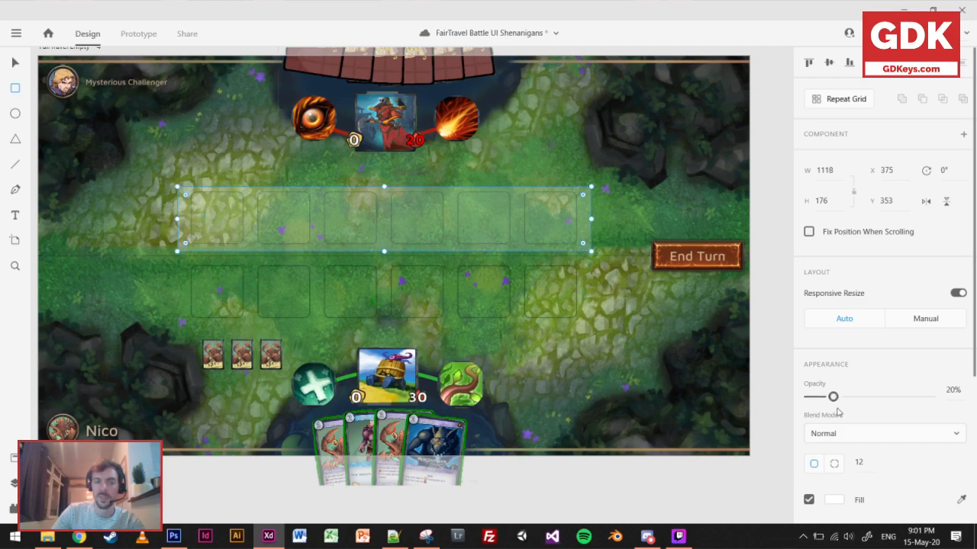
left_click(16, 68)
left_click(223, 477)
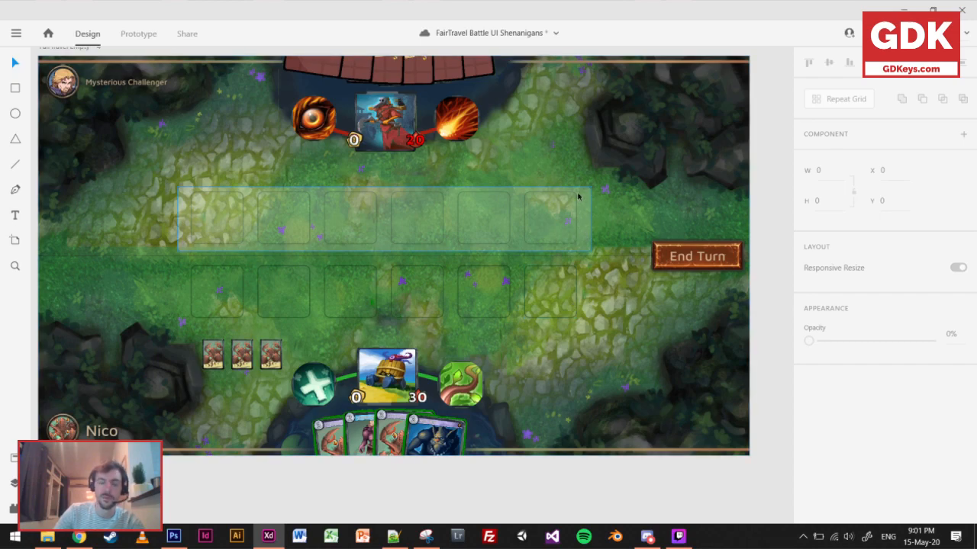
Switch to Photoshop and mark the end of the player's lower card row with a red stroke on the Untitled-1 screenshot.
left_click(173, 536)
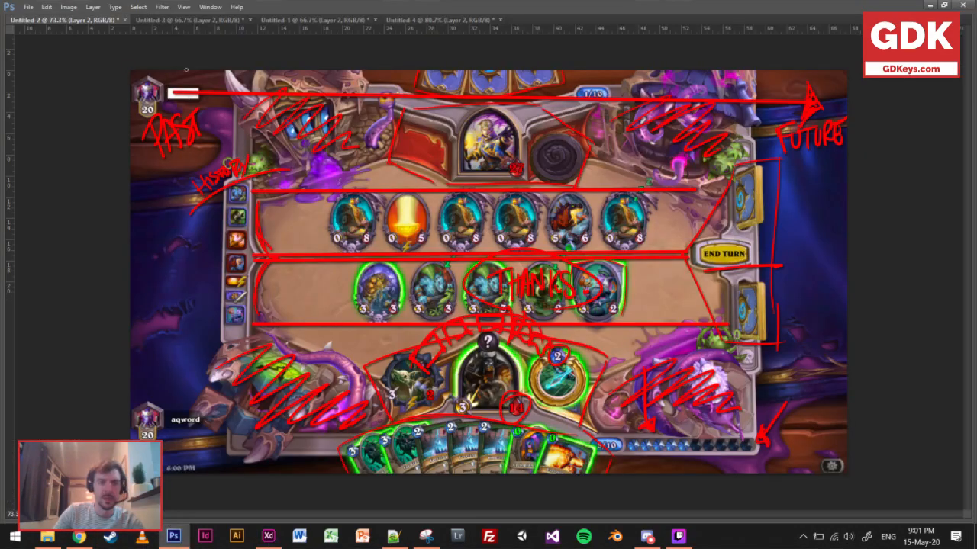
left_click(300, 23)
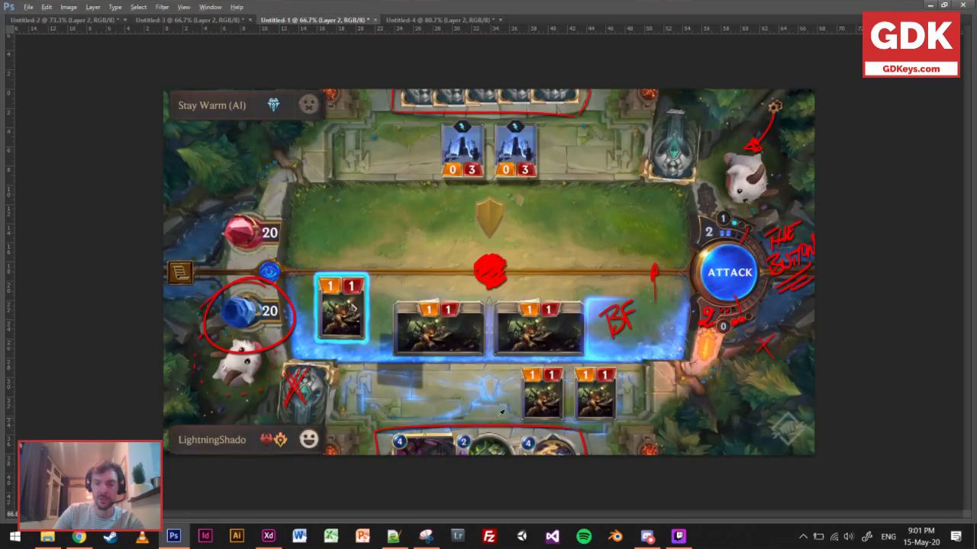
scroll(499, 280, "up", 1)
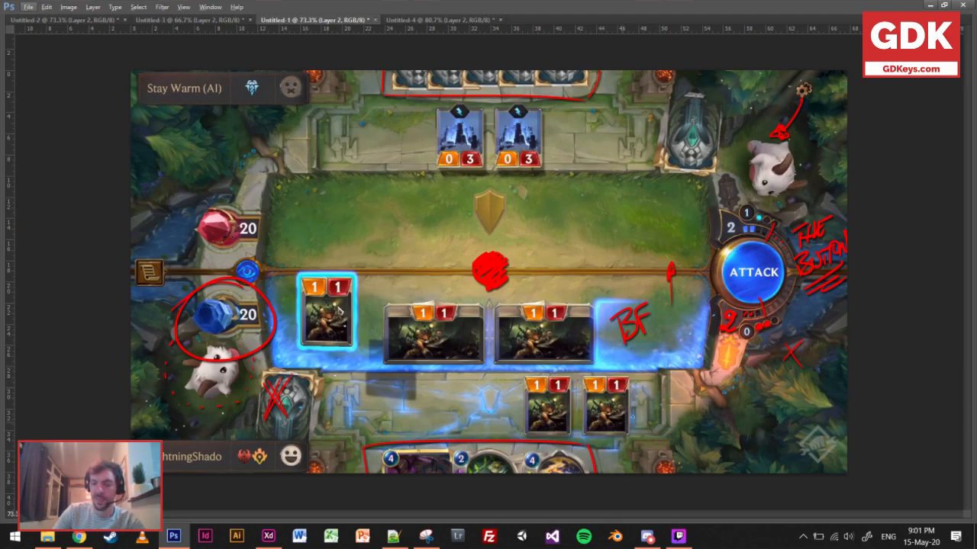
left_click_drag(658, 377, 656, 448)
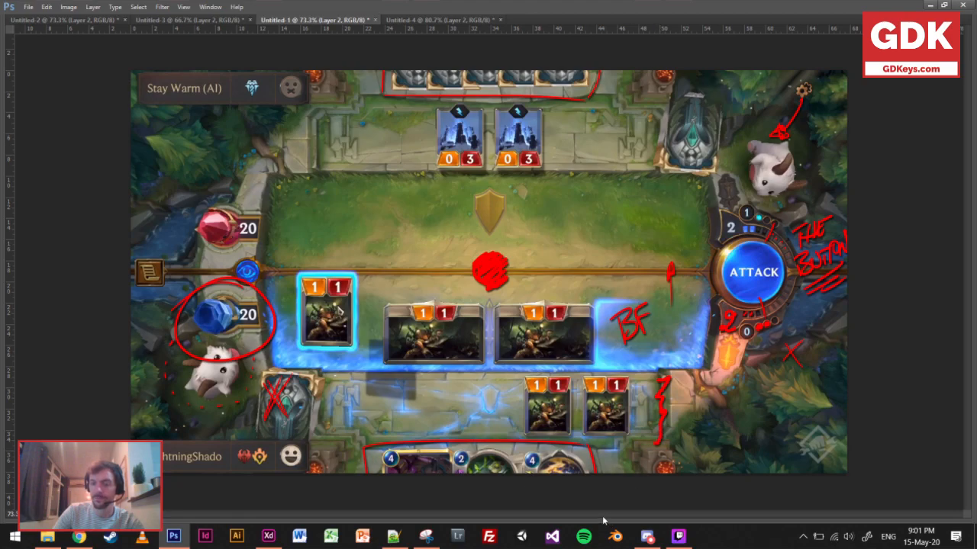
Switch back to Adobe XD and delete the translucent rectangle over the opponent's unit row.
left_click(268, 536)
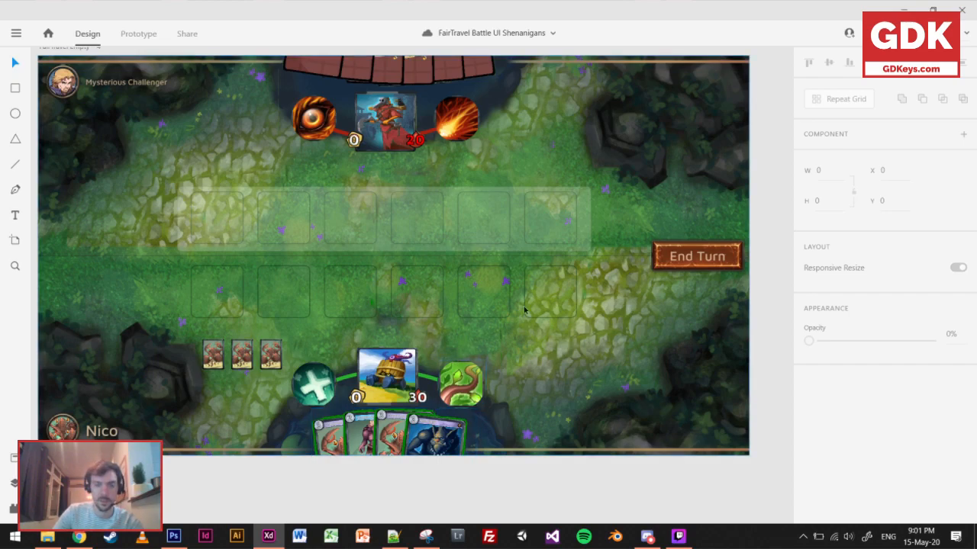
left_click(448, 212)
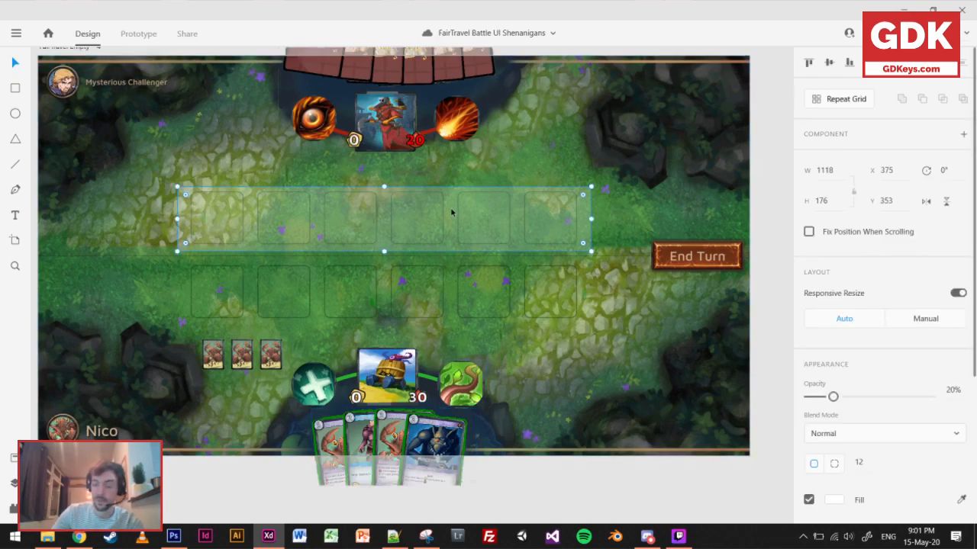
key("Delete")
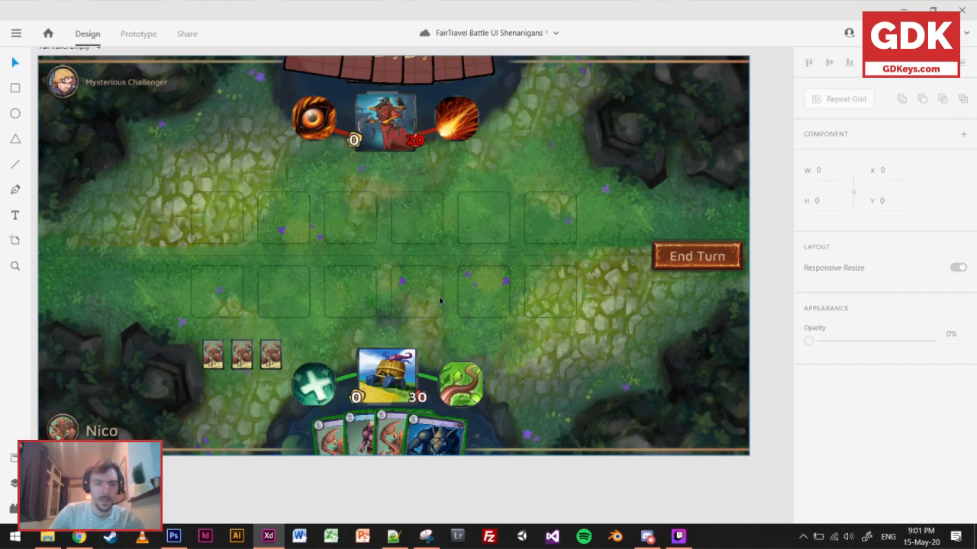
Duplicate the row of three small cards to the other side of the player's hero, with the copied row starting at X 1312, Y 766.
left_click(212, 351)
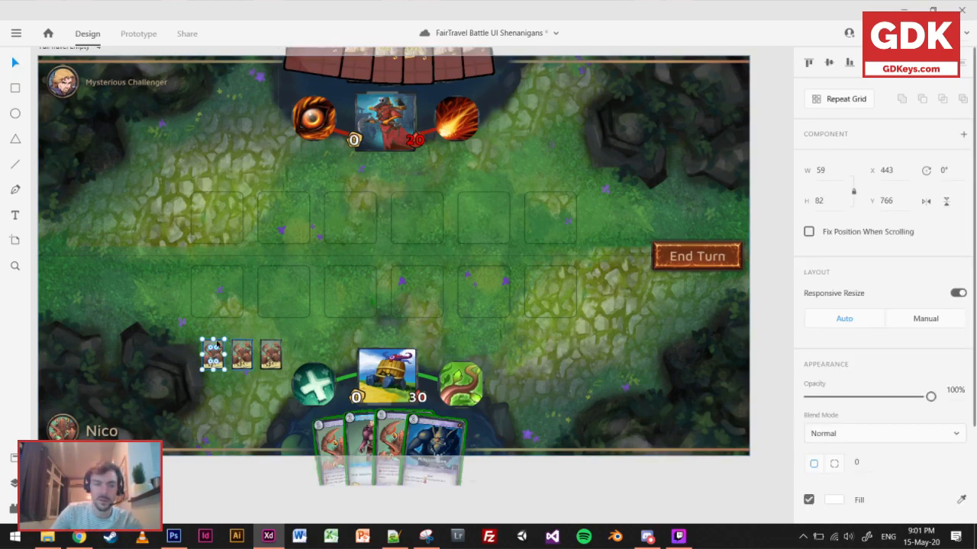
left_click(240, 350, "shift")
left_click(268, 356, "shift")
left_click_drag(268, 357, 590, 371)
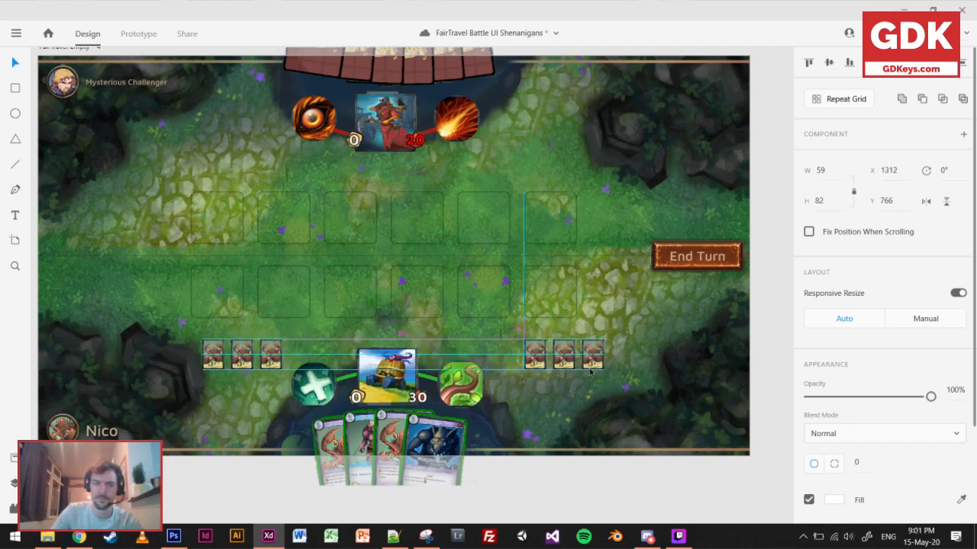
left_click(568, 471)
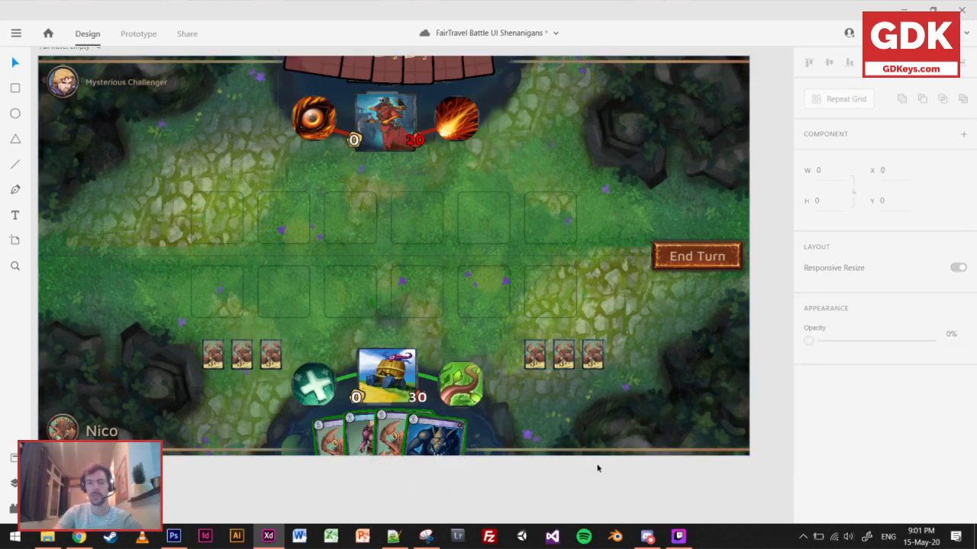
Move the three copied small cards closer to the player's hero, to X 1273, Y 766, and save the document.
left_click(537, 354)
left_click(561, 355, "shift")
left_click(595, 356, "shift")
mouse_move(596, 359)
left_mouse_down()
mouse_move(578, 361)
mouse_move(586, 362)
left_mouse_up()
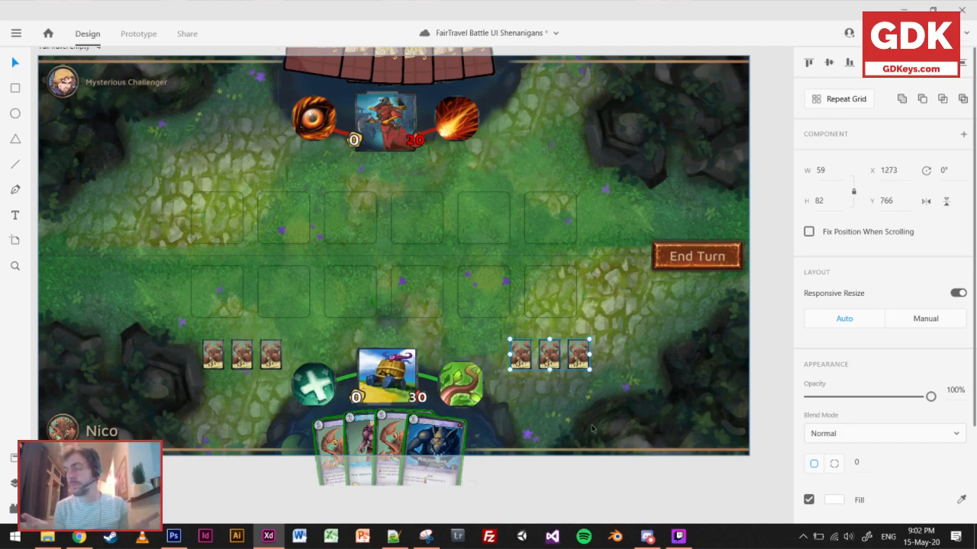
key("ctrl+s")
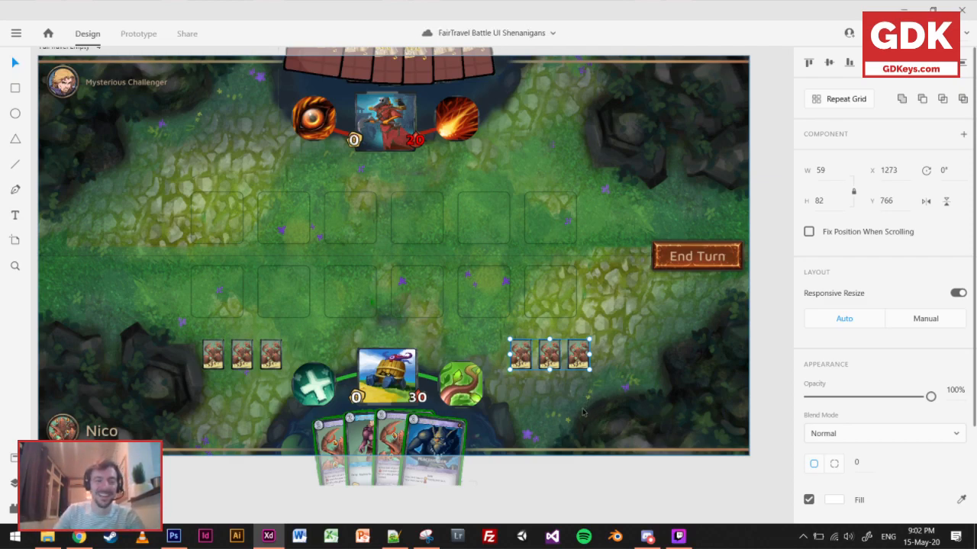
Try moving the two outer copied cards to X 482, Y 874, beneath the original small-card row.
left_click(588, 383)
left_click(550, 360)
left_click(576, 363, "shift")
left_click_drag(572, 348, 255, 386)
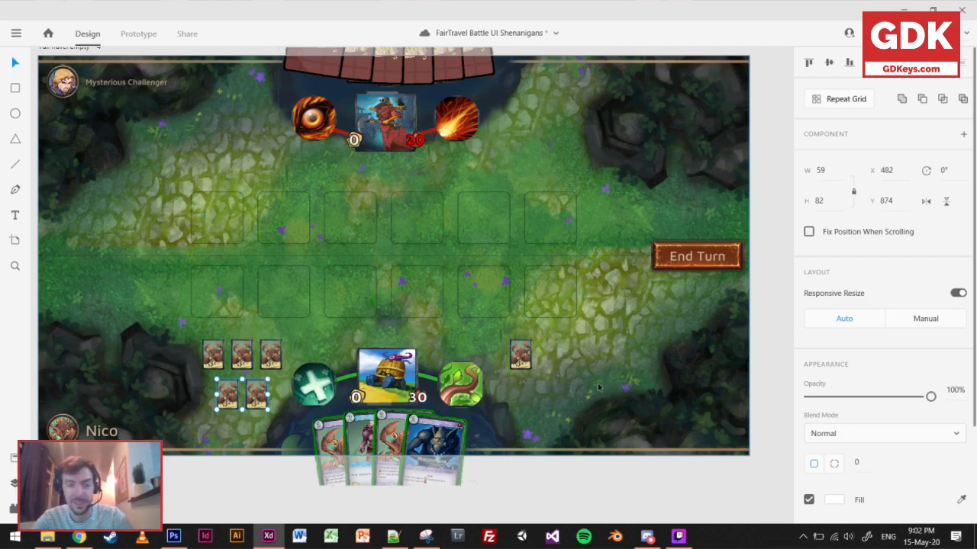
key("ctrl+z")
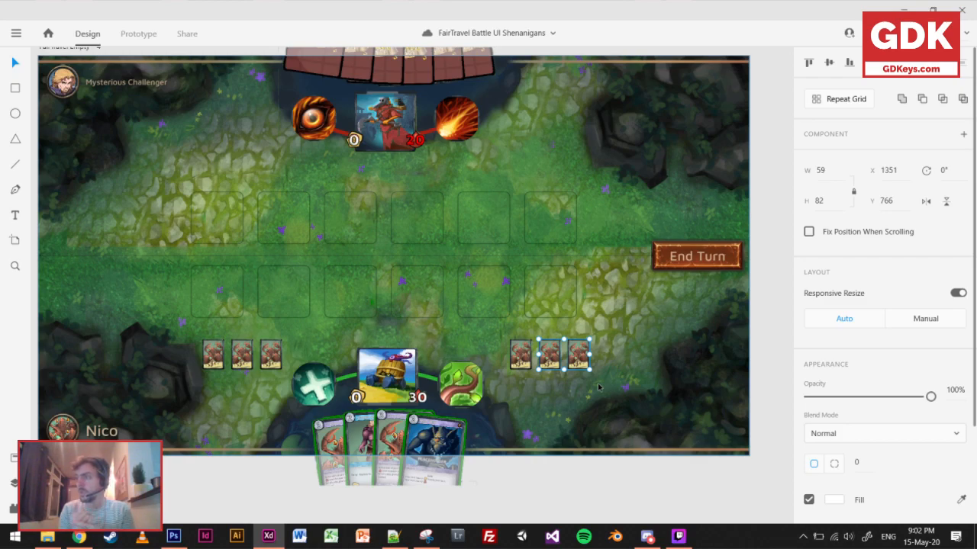
Move the two outer copied cards into a centred second row beneath the original three small cards, and delete the remaining copy.
left_click(564, 366)
left_click(579, 358)
left_click(553, 358, "shift")
left_click_drag(553, 357, 234, 387)
left_click(522, 355)
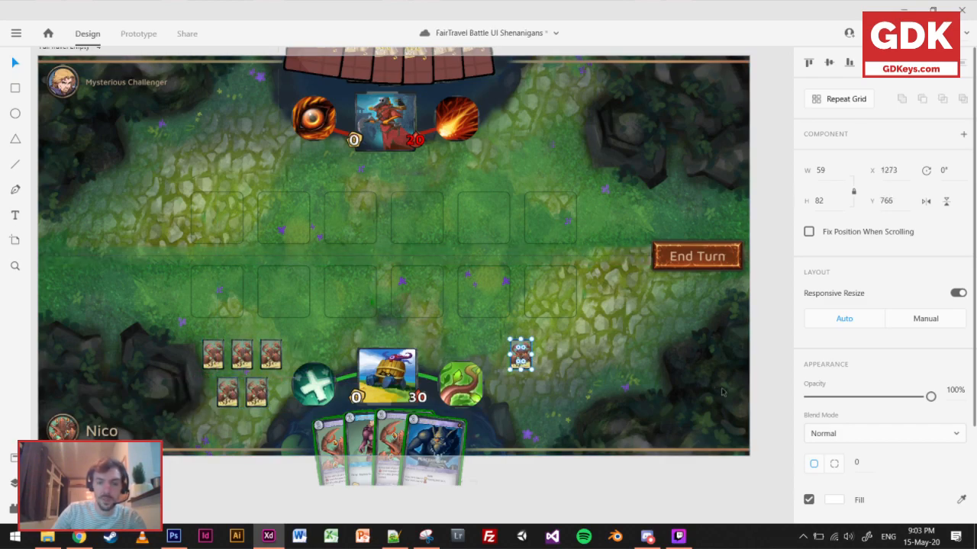
key("Delete")
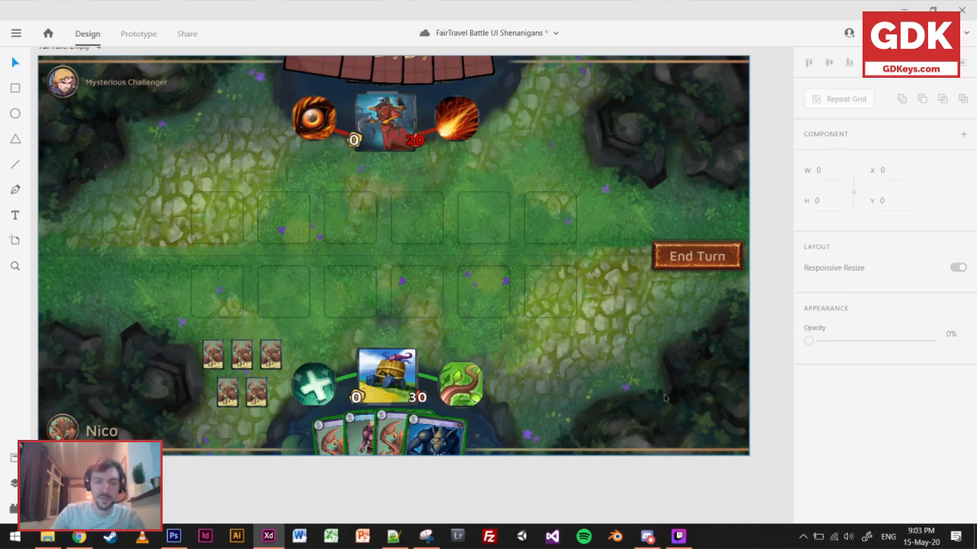
Compare the revised board with the FairTravel Battle – 1 artboard and save the document.
scroll(525, 356, "down", 2)
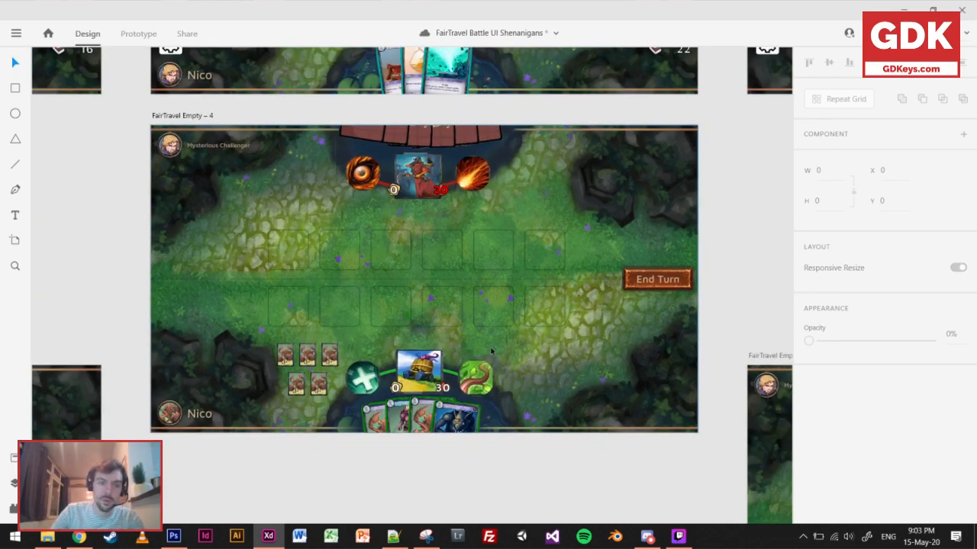
scroll(553, 236, "up", 5)
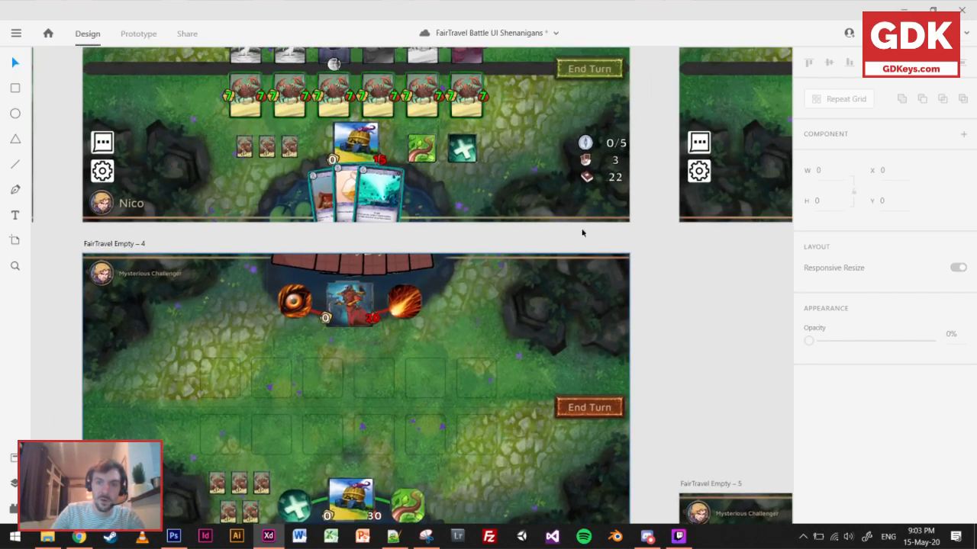
scroll(595, 308, "up", 5)
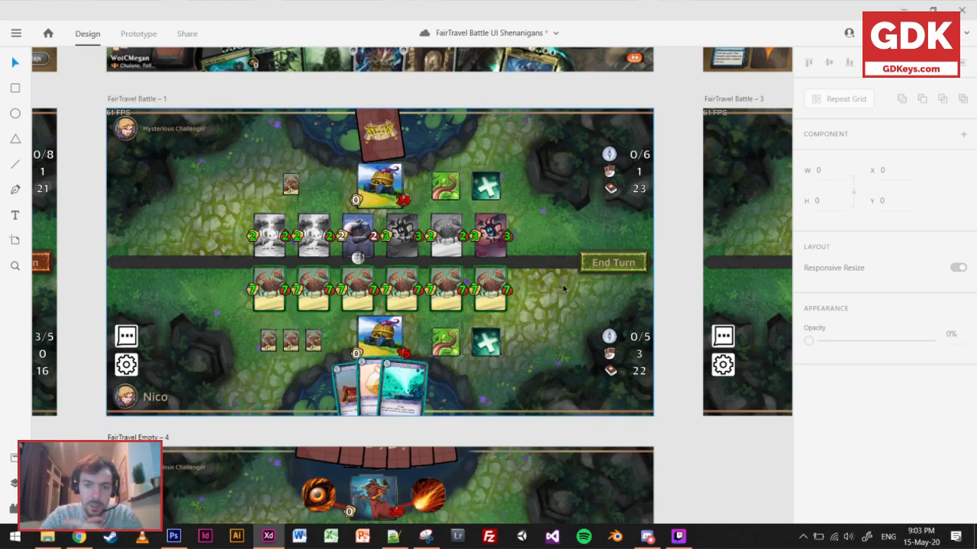
key("ctrl+s")
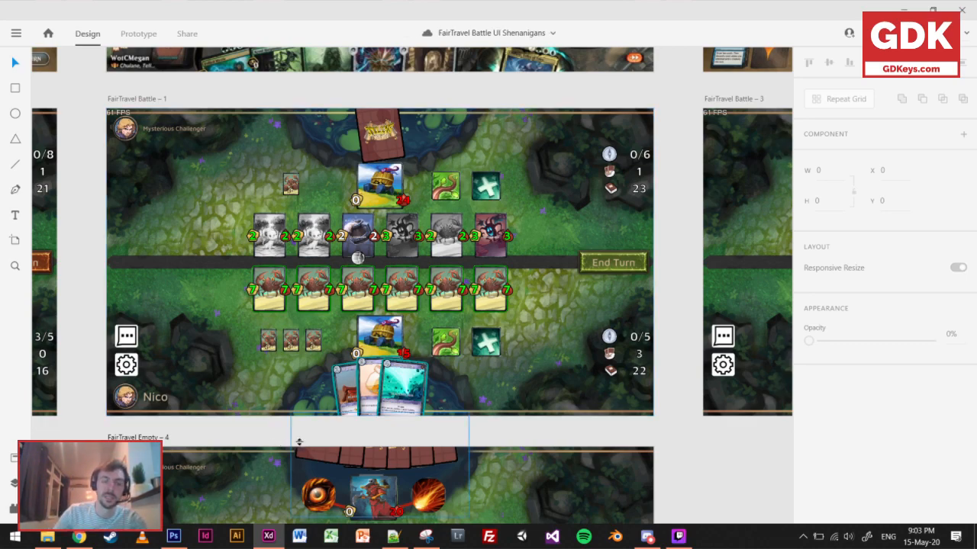
Place the gear icon in the upper-right corner area of the FairTravel Empty – 4 artboard, at X 1745.1, Y 68.05.
scroll(416, 424, "down", 3)
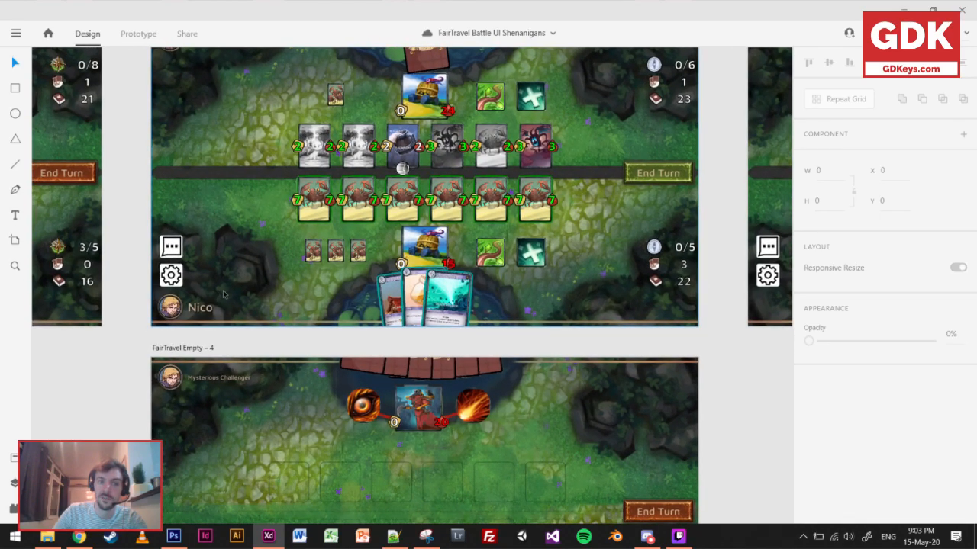
left_click_drag(466, 488, 427, 242)
scroll(432, 298, "down", 3)
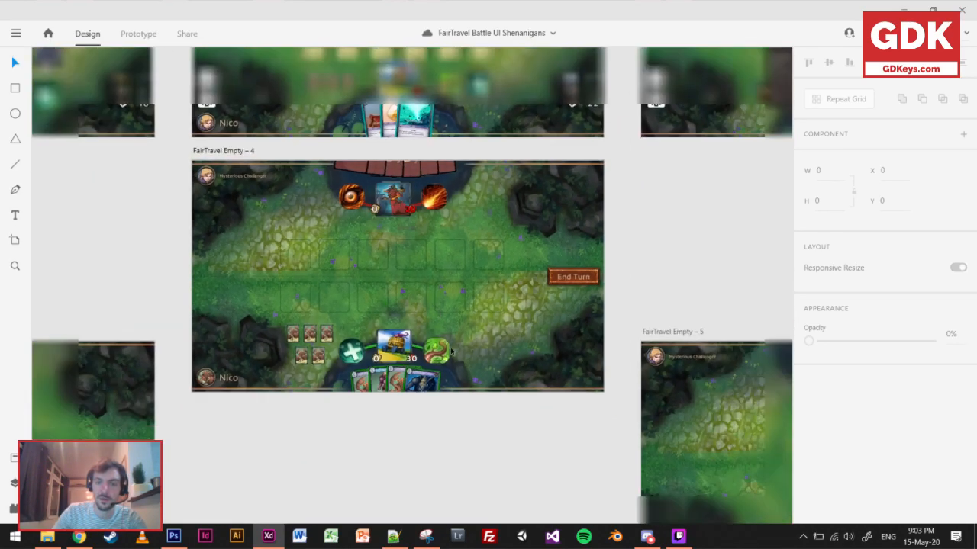
left_click_drag(458, 488, 467, 245)
left_click_drag(406, 431, 410, 360)
left_click(435, 408)
left_click_drag(436, 407, 495, 162)
left_click_drag(495, 116, 473, 235)
Set the gear icon's border colour to gold, #B9A51E.
scroll(472, 235, "up", 5)
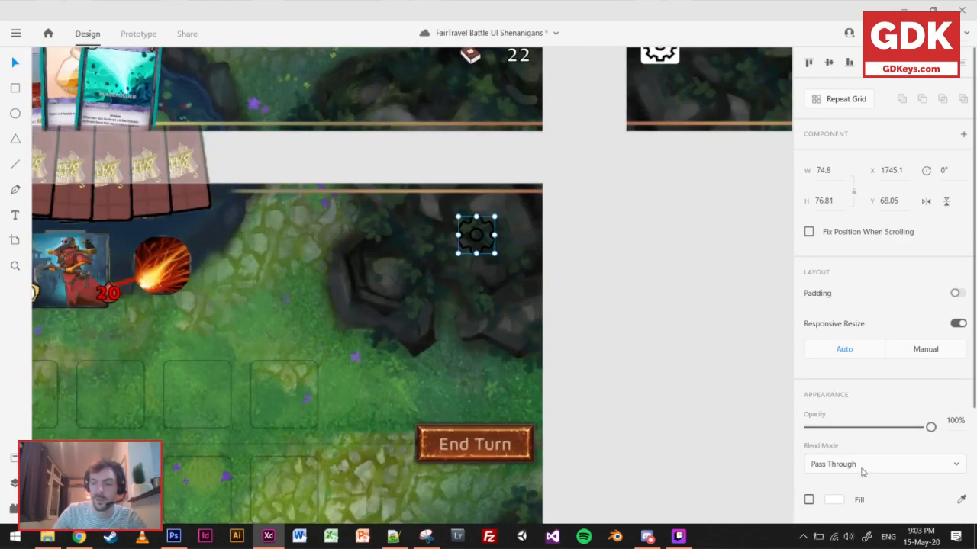
scroll(862, 472, "down", 2)
left_click(835, 459)
left_click_drag(769, 441, 769, 435)
left_click_drag(715, 419, 735, 370)
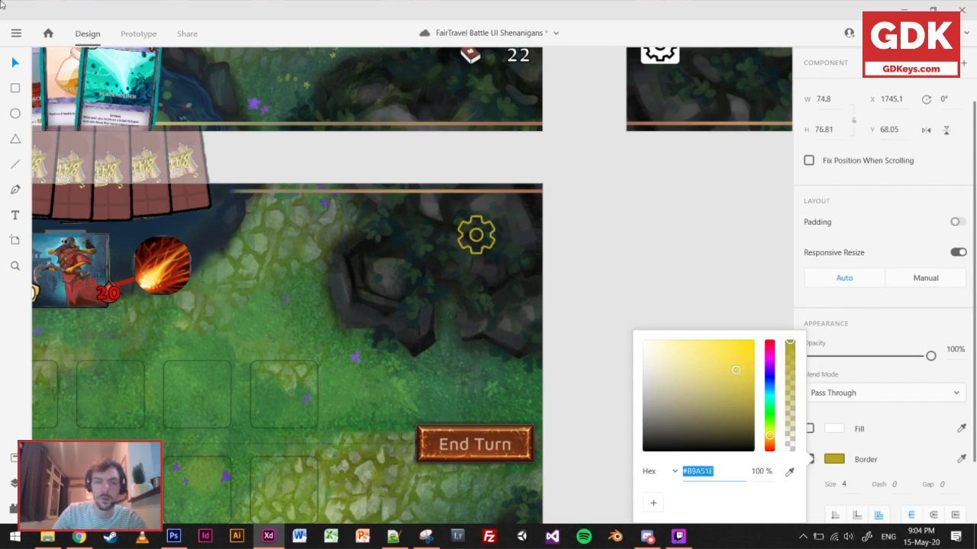
Shrink the gear icon to 46.55 × 47.81 and place it near the board's upper-right corner, at X 1828.34, Y 39.05.
left_click_drag(458, 253, 514, 200)
scroll(534, 221, "down", 3)
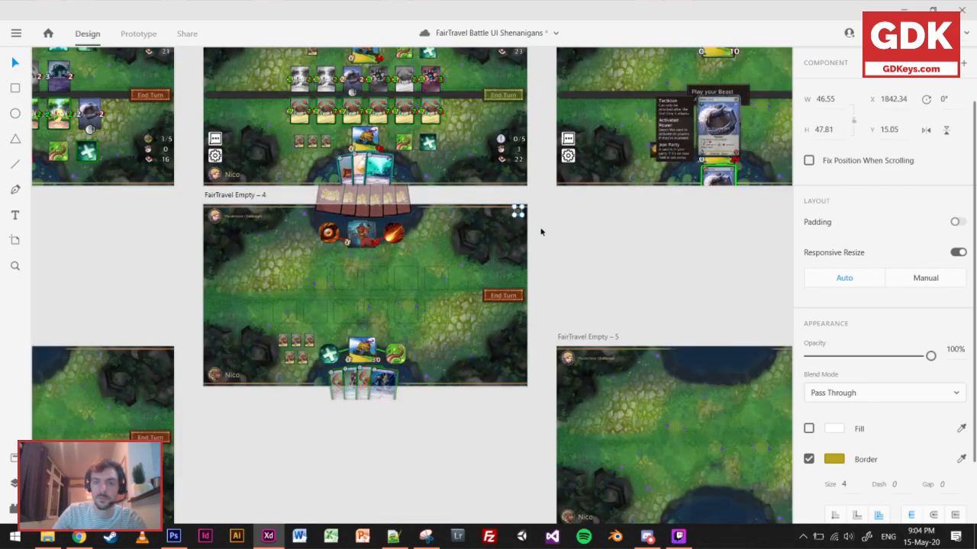
scroll(534, 228, "up", 4)
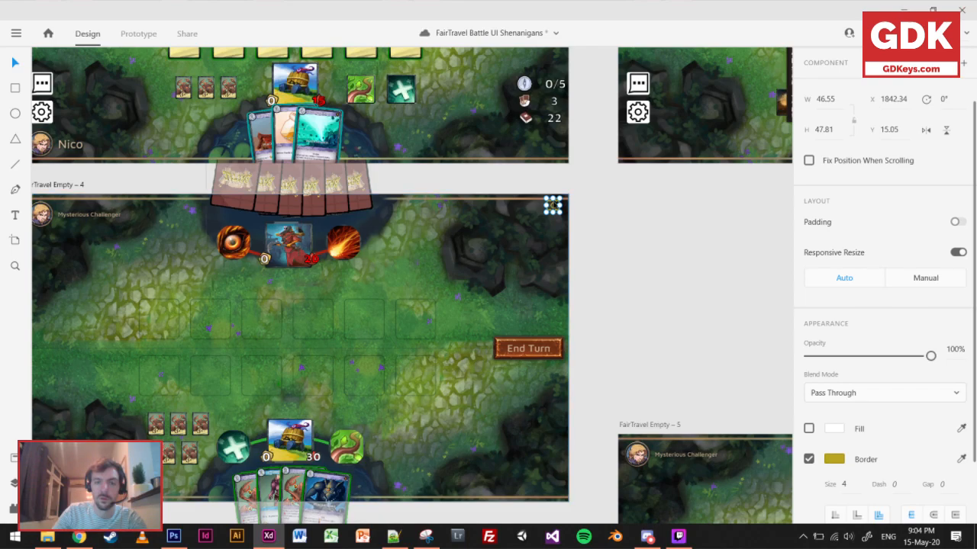
left_click_drag(553, 205, 549, 212)
Draw a 67 × 67 square below the gear at X 1820, Y 114, with corner radius 8 and no fill.
left_click(15, 87)
scroll(576, 236, "up", 5)
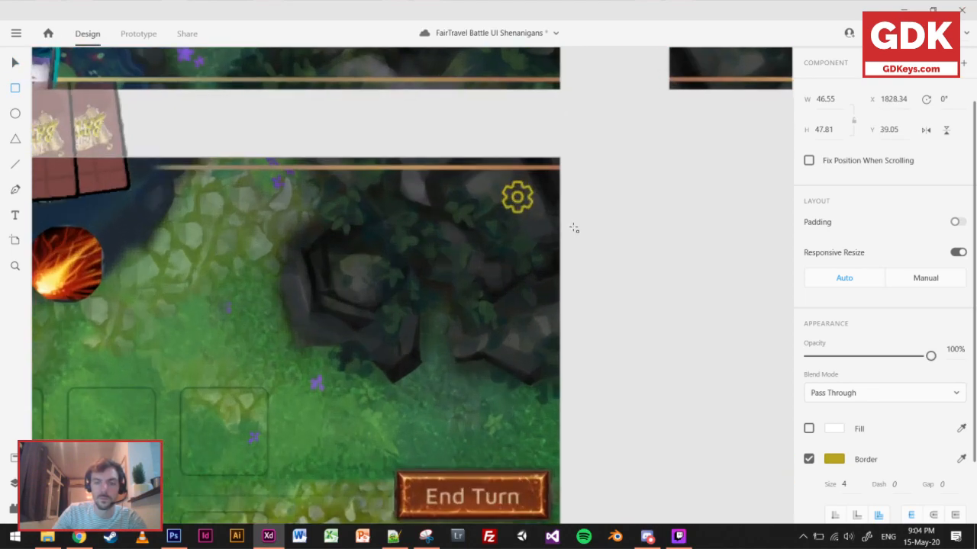
left_click_drag(513, 305, 420, 233)
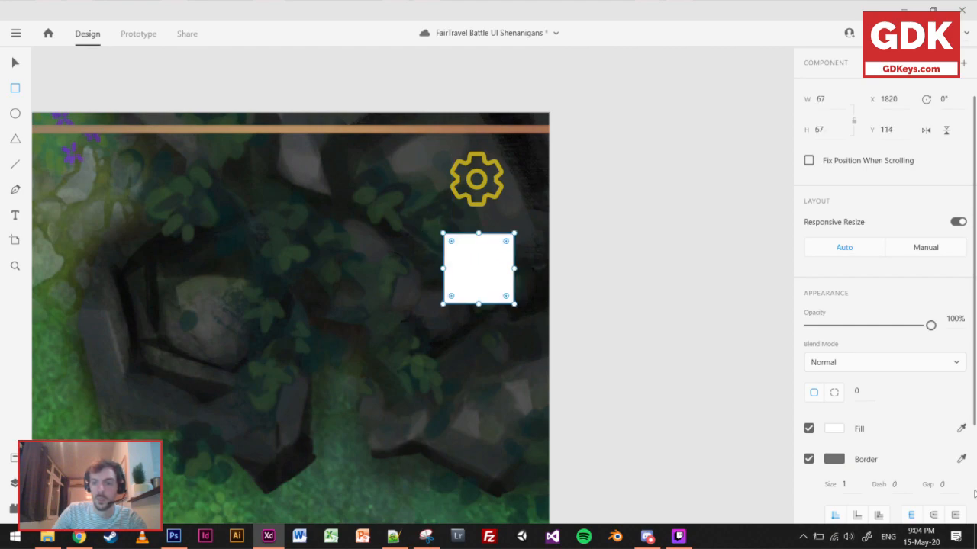
left_click(851, 391)
type("8")
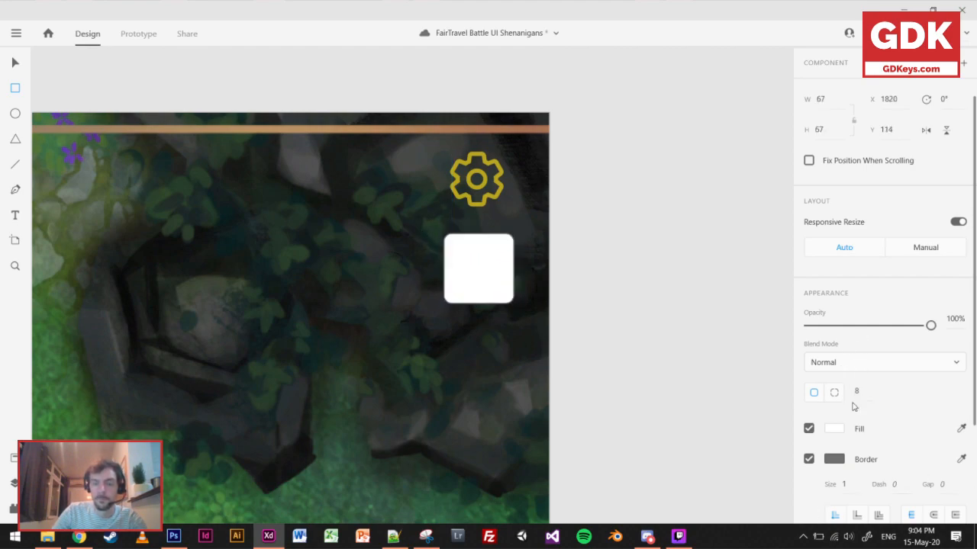
left_click(808, 459)
left_click(809, 460)
left_click(809, 429)
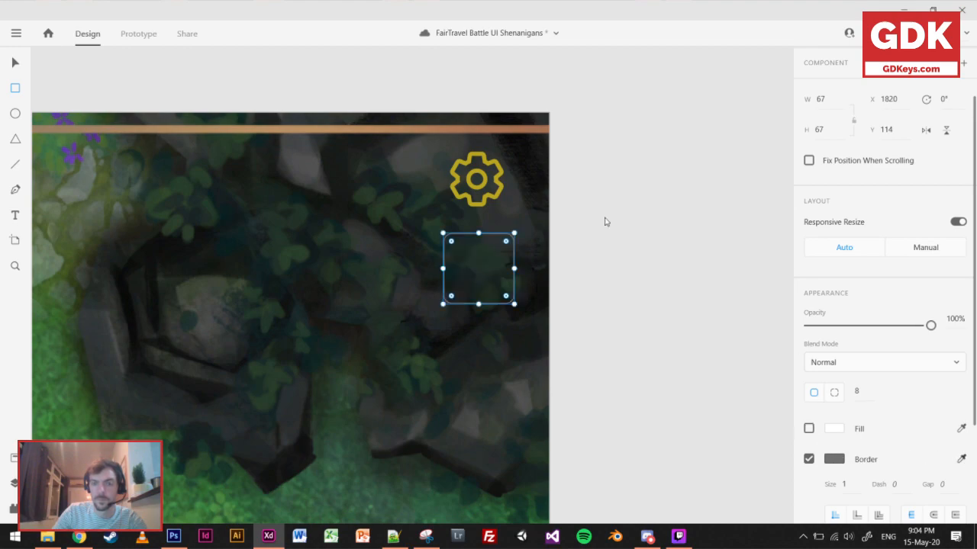
Match the rounded square's border colour to the gear's gold and set its border size to 2.
left_click(472, 181)
left_click(847, 484)
type("2")
key("Return")
Centre the gear inside the rounded square at X 1830.34, Y 124.05, saving the document along the way.
key("v")
left_click(488, 180)
left_click_drag(489, 180, 489, 269)
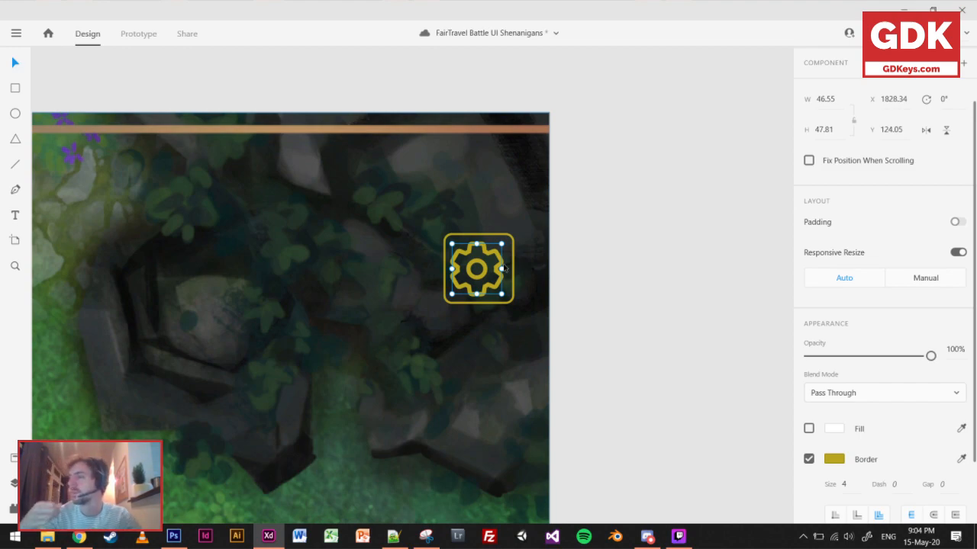
key("ctrl+s")
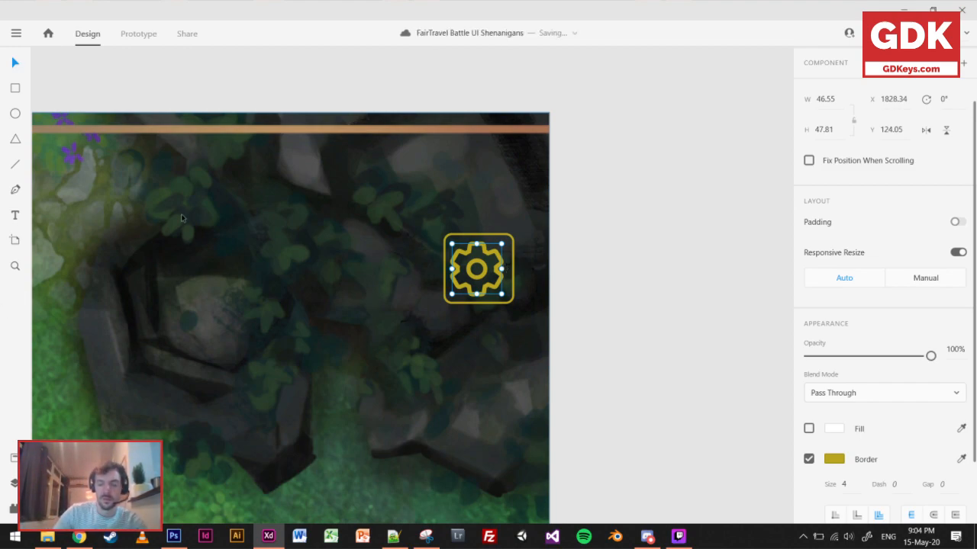
key("Right")
key("Right")
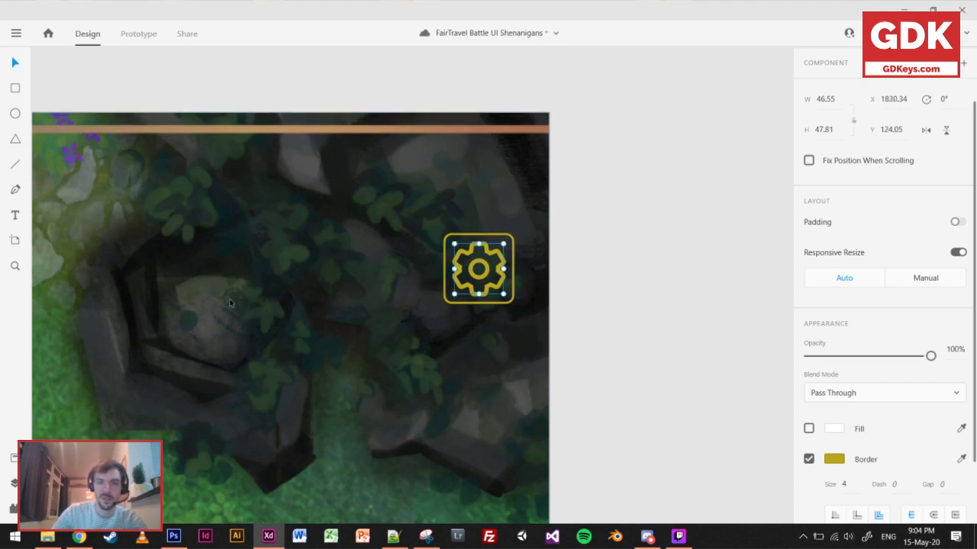
Overlay the board's middle with a full-height 1518 × 1080 rectangle at 50% opacity as a narrower-screen preview, and delete it.
scroll(602, 334, "down", 3)
scroll(605, 418, "down", 3)
scroll(661, 264, "down", 3)
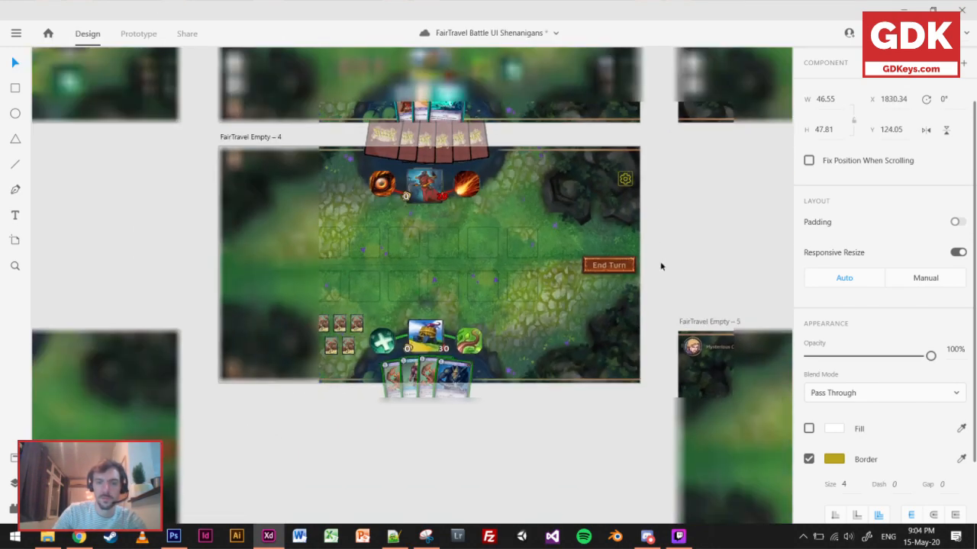
left_click(14, 90)
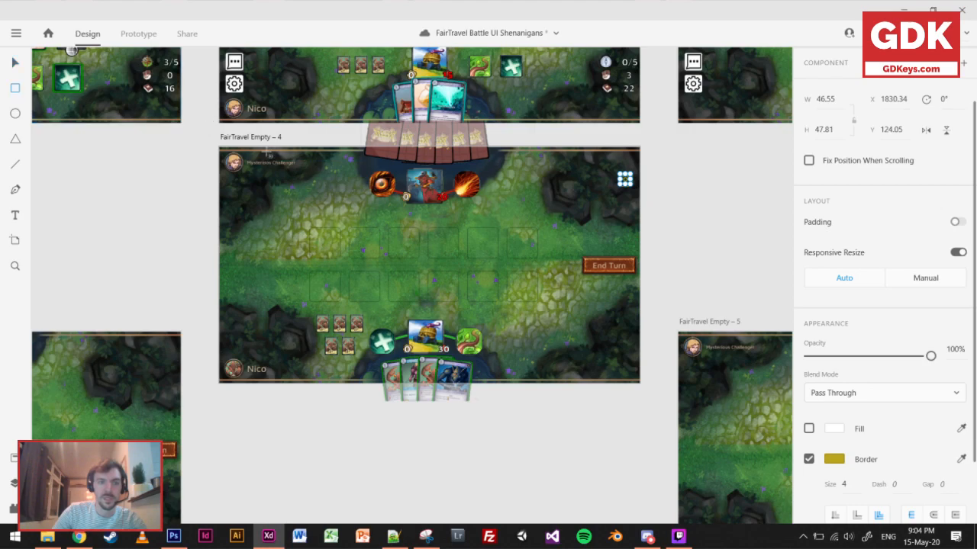
left_click_drag(261, 147, 466, 286)
left_click_drag(559, 348, 595, 386)
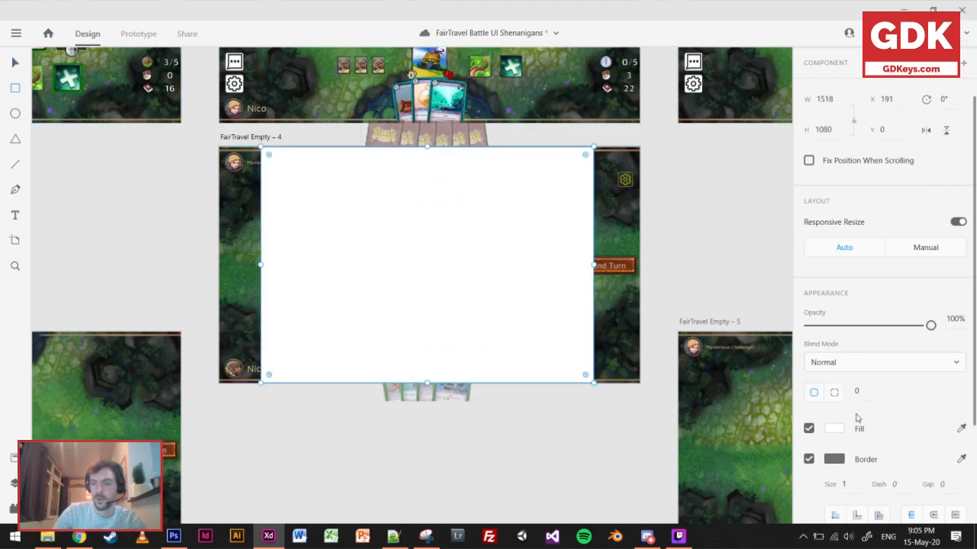
mouse_move(930, 325)
left_mouse_down()
mouse_move(842, 337)
mouse_move(869, 337)
left_mouse_up()
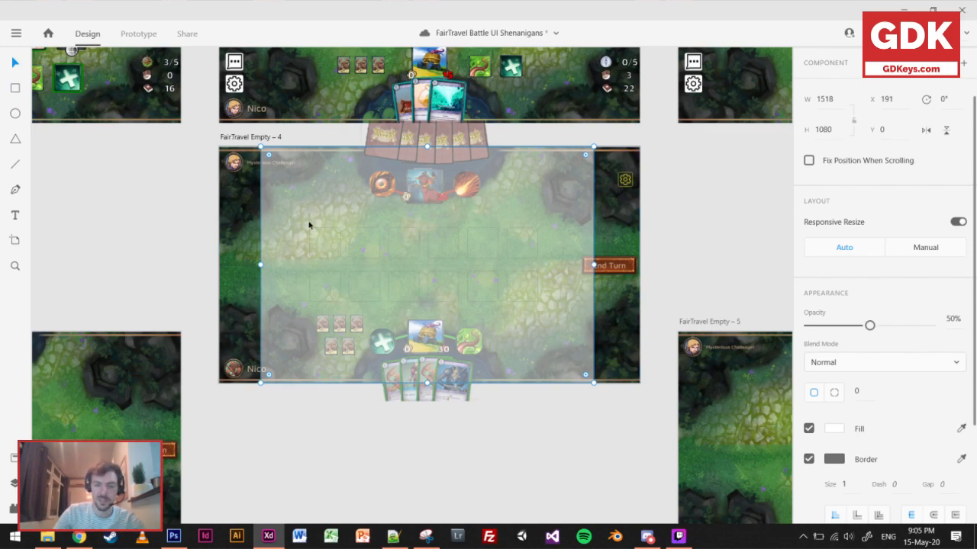
key("Delete")
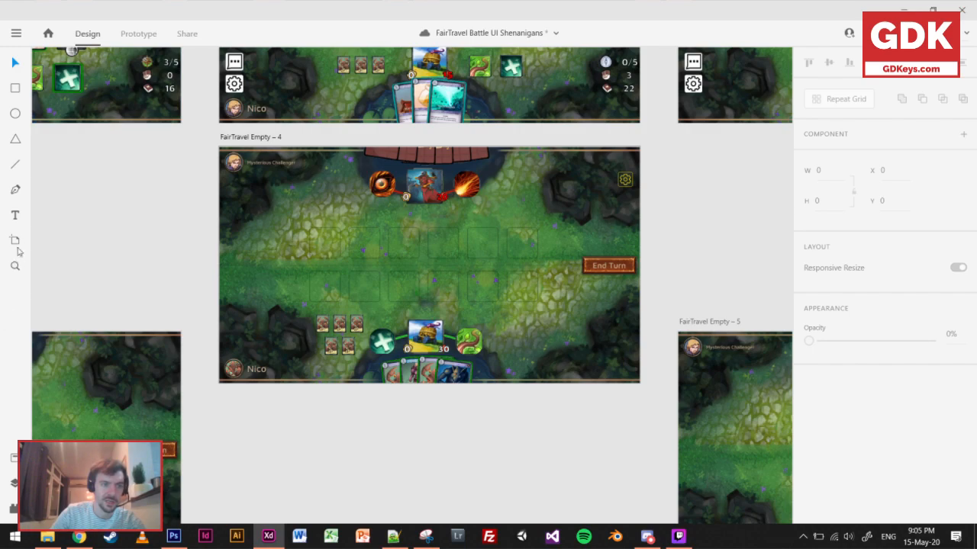
Add a "4:3" text label on the canvas beside the FairTravel Empty – 4 artboard and fill it with black, #000000.
left_click(15, 215)
left_click(116, 193)
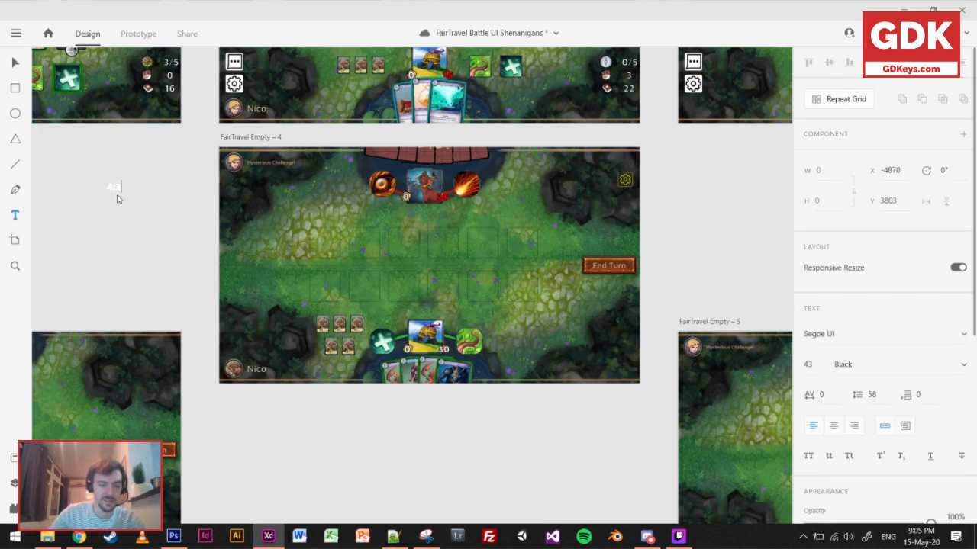
key("ctrl+a")
scroll(842, 373, "down", 4)
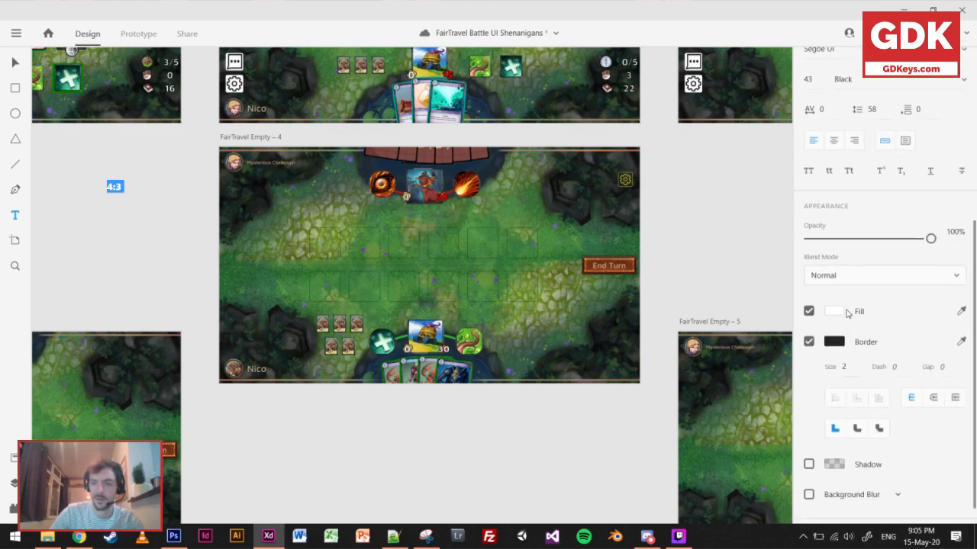
left_click(835, 312)
left_click_drag(649, 325, 618, 363)
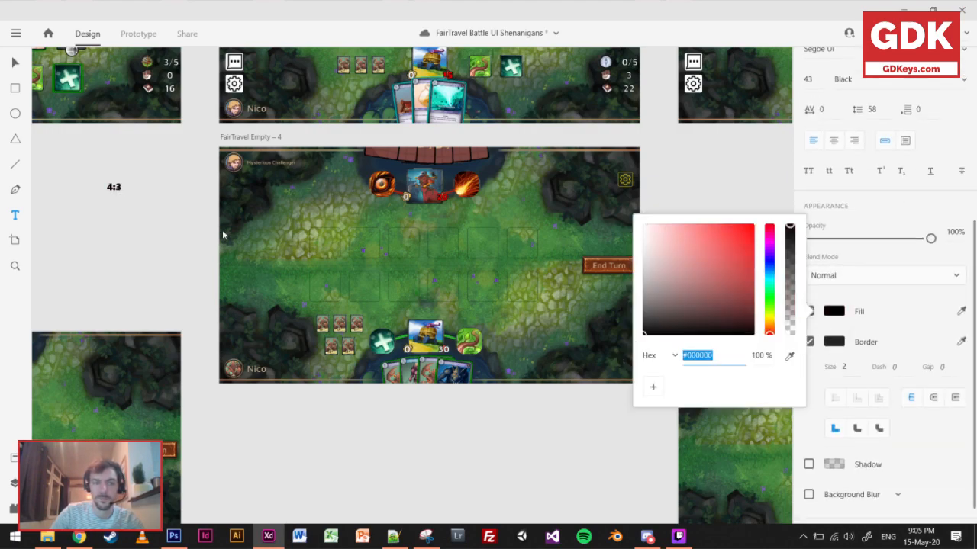
Enlarge the 4:3 label so it reads as a big note beside the artboard.
left_click(128, 211)
left_click_drag(114, 190, 113, 255)
left_click(14, 68)
left_click(562, 464)
Move the gear and its rounded frame together into the board's upper-right corner, at X 1828, Y 24.
scroll(637, 182, "up", 5)
left_click(612, 180)
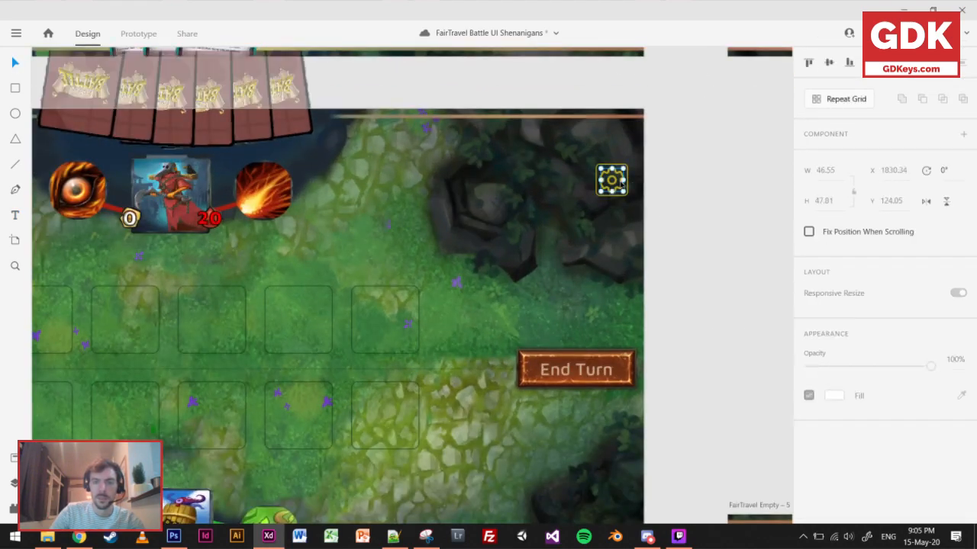
double_click(611, 180)
left_click_drag(612, 180, 617, 139)
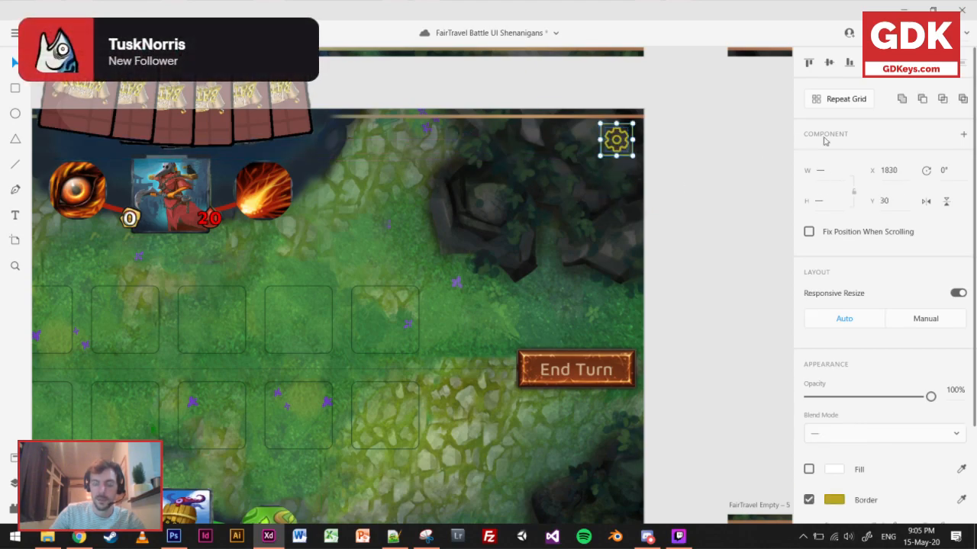
key("Escape")
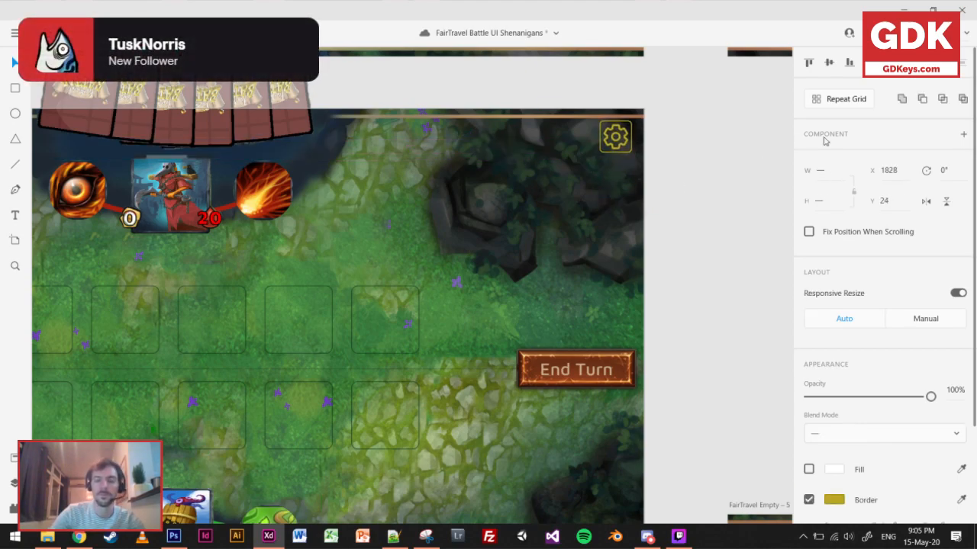
left_click(714, 391)
Save the document and examine the compass, hand and book counters on FairTravel Battle – 1 against the revised board.
scroll(714, 390, "down", 3)
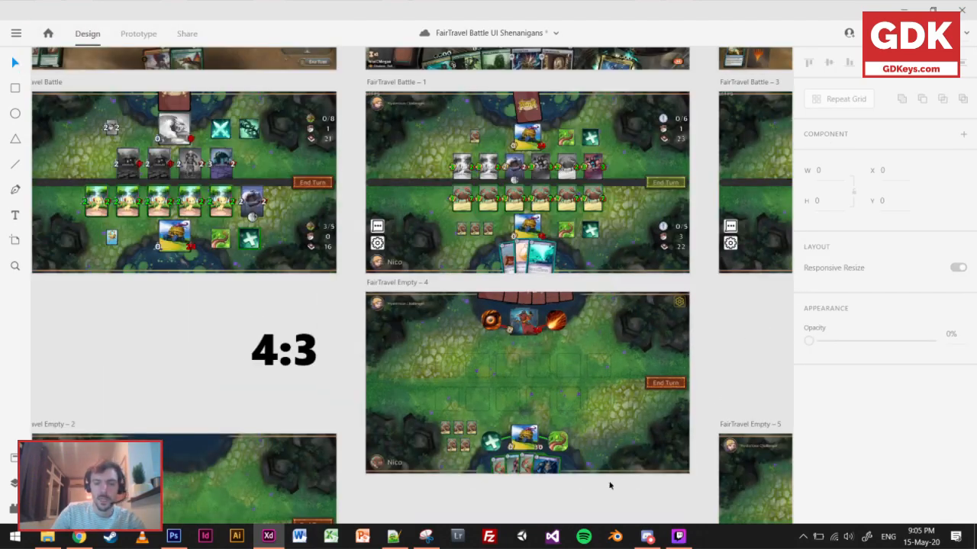
scroll(690, 232, "up", 5)
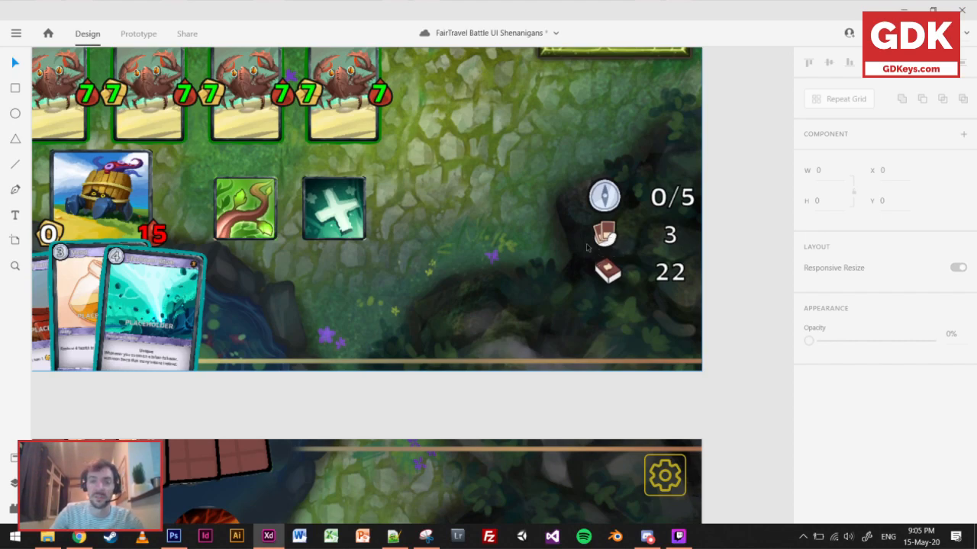
key("ctrl+s")
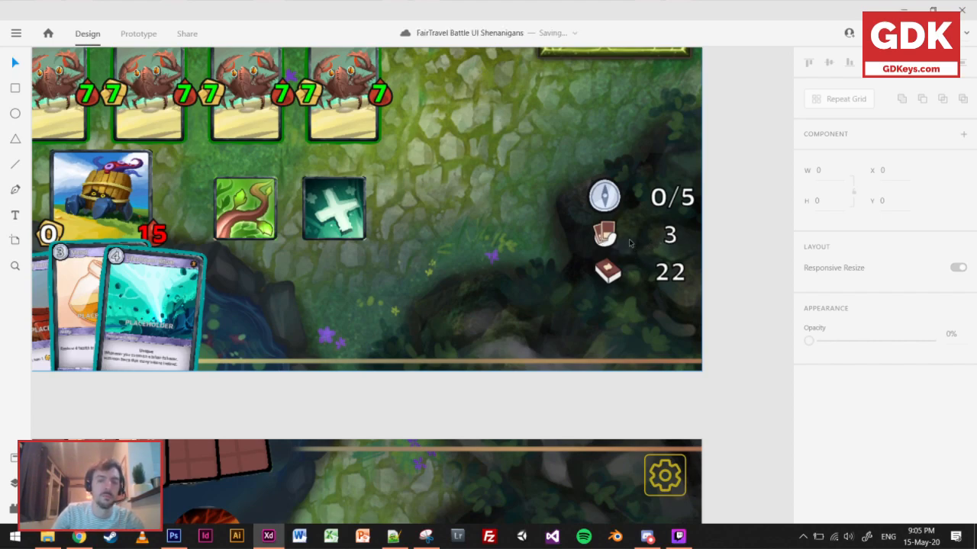
scroll(630, 241, "down", 3)
left_click_drag(607, 321, 621, 213)
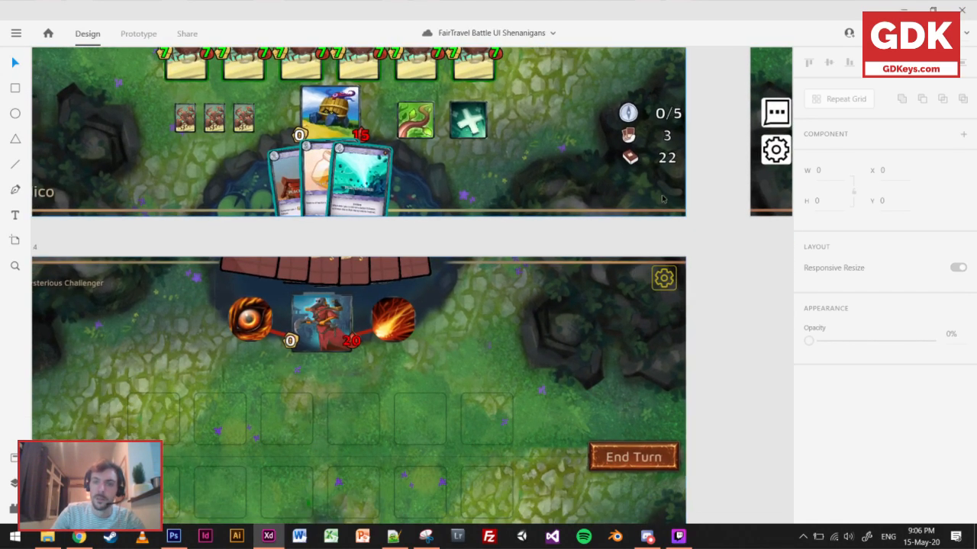
scroll(663, 184, "up", 5)
left_click_drag(669, 188, 678, 288)
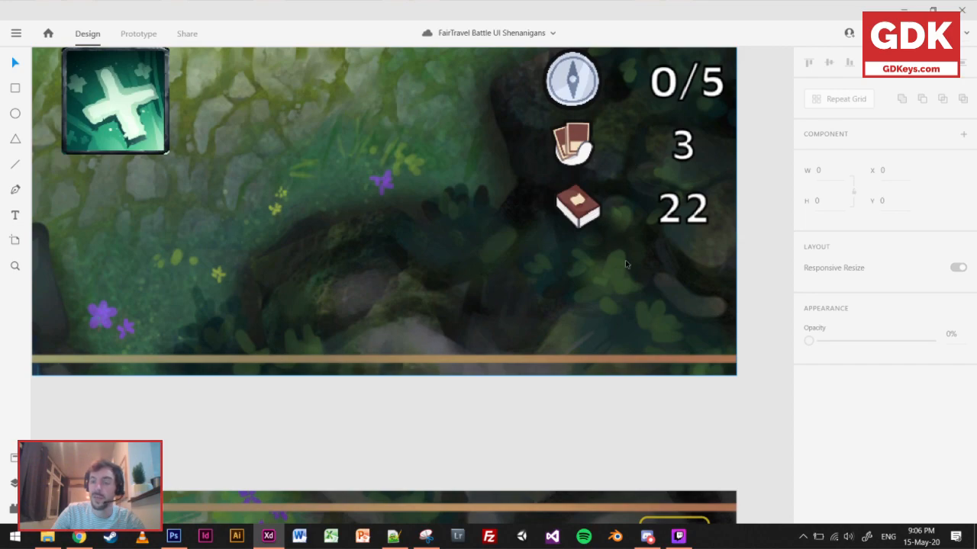
scroll(624, 260, "down", 6)
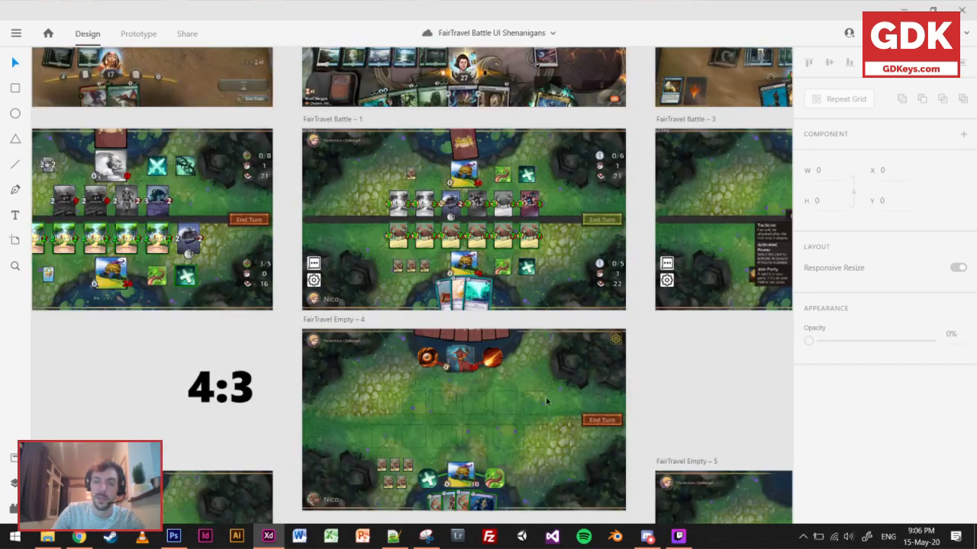
Move the Fairtravel Battle card back just below the FairTravel Empty – 4 artboard, at X -4248, Y 4722.
left_click_drag(546, 396, 569, 202)
left_click_drag(470, 386, 473, 290)
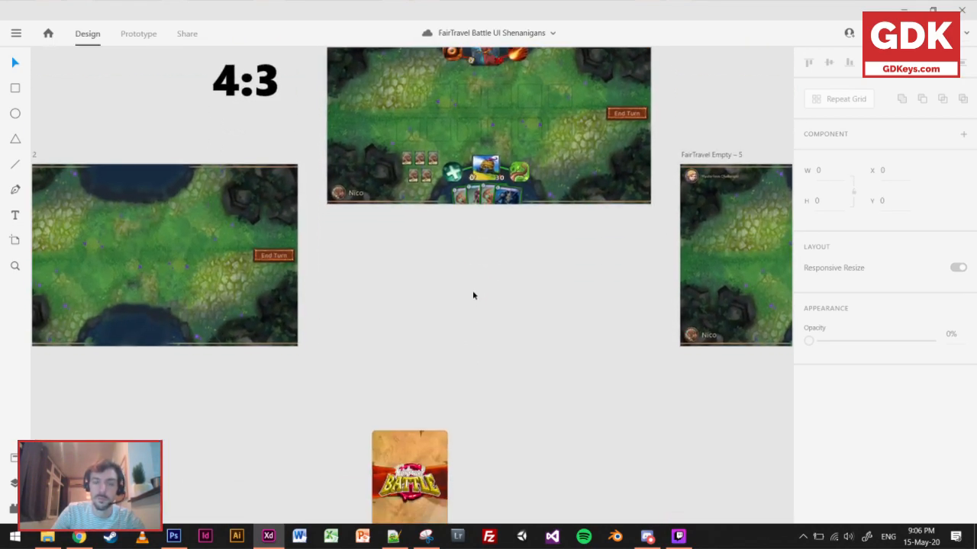
left_click_drag(430, 443, 404, 390)
scroll(416, 259, "up", 3)
left_click_drag(367, 305, 331, 164)
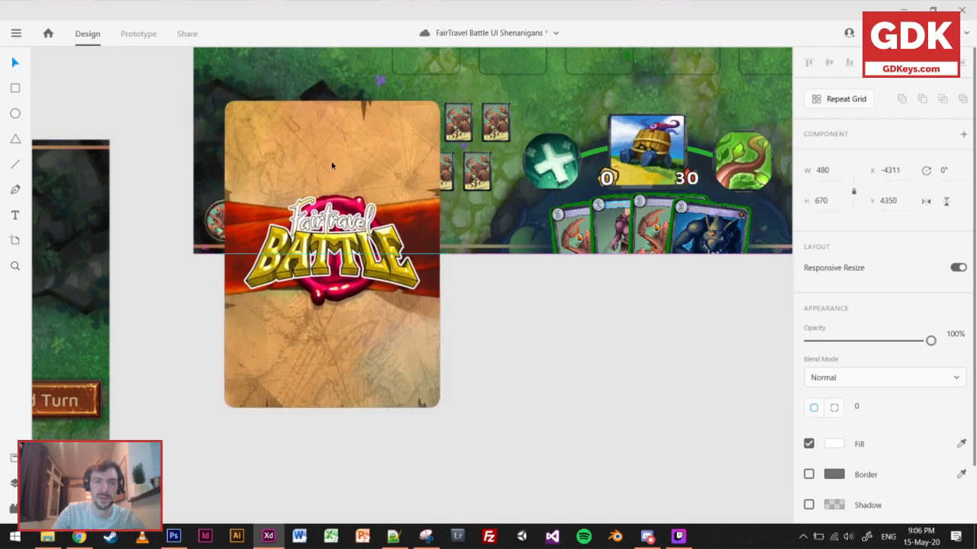
left_click_drag(397, 327, 431, 505)
scroll(522, 368, "down", 3)
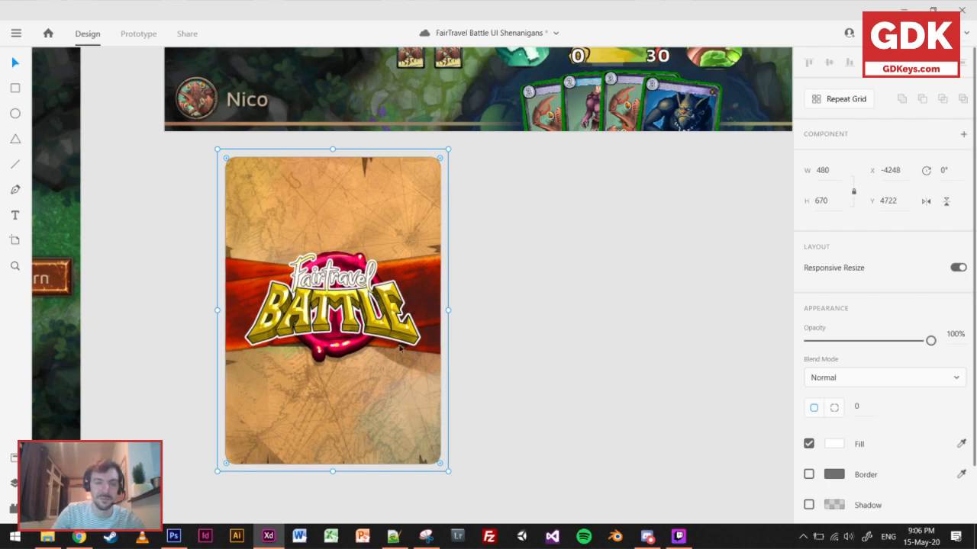
Examine the card back's artwork and compare it with the opponent's face-down hand on the revised board.
scroll(299, 325, "up", 4)
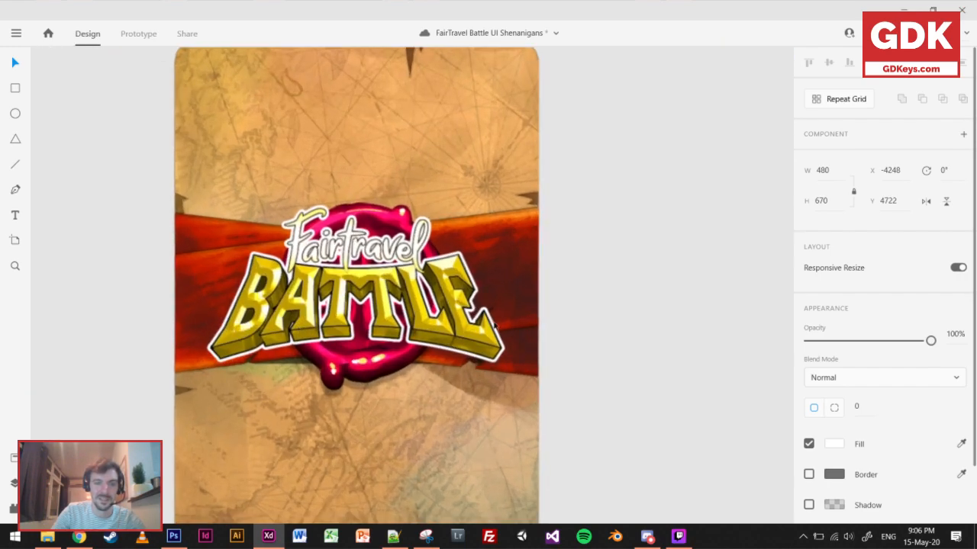
left_click_drag(299, 326, 354, 285)
scroll(520, 301, "down", 2)
left_click_drag(615, 299, 571, 334)
scroll(569, 336, "down", 5)
left_click_drag(600, 211, 503, 284)
scroll(502, 284, "up", 4)
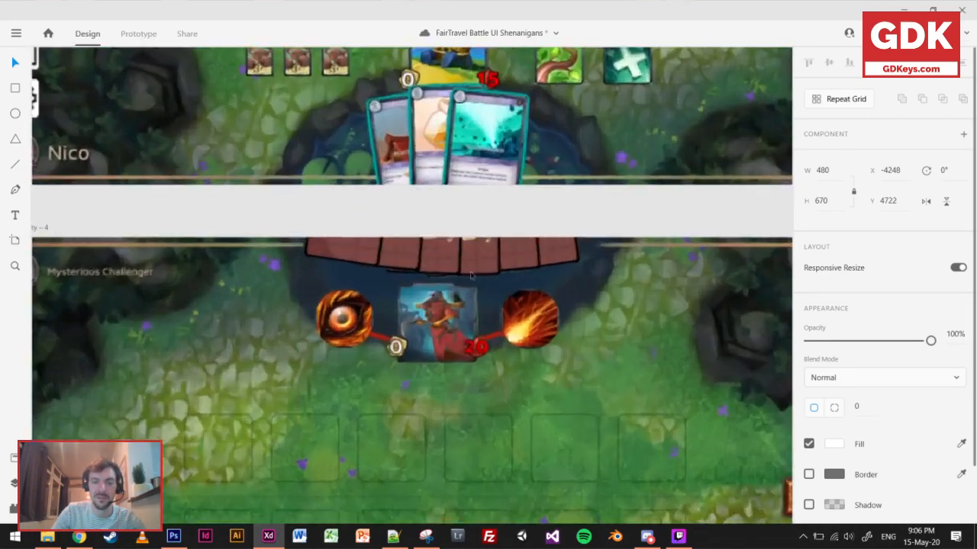
scroll(438, 256, "up", 2)
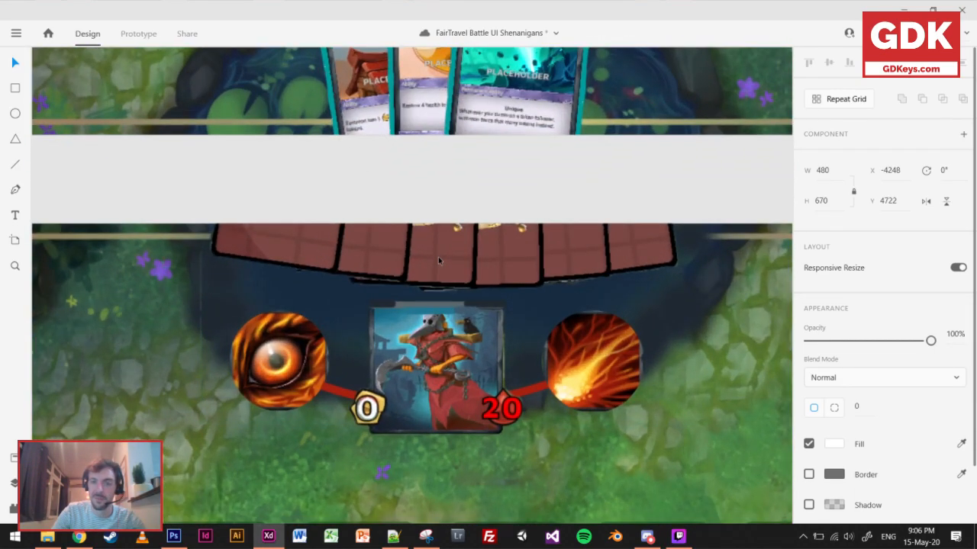
scroll(438, 256, "down", 10)
scroll(387, 410, "up", 6)
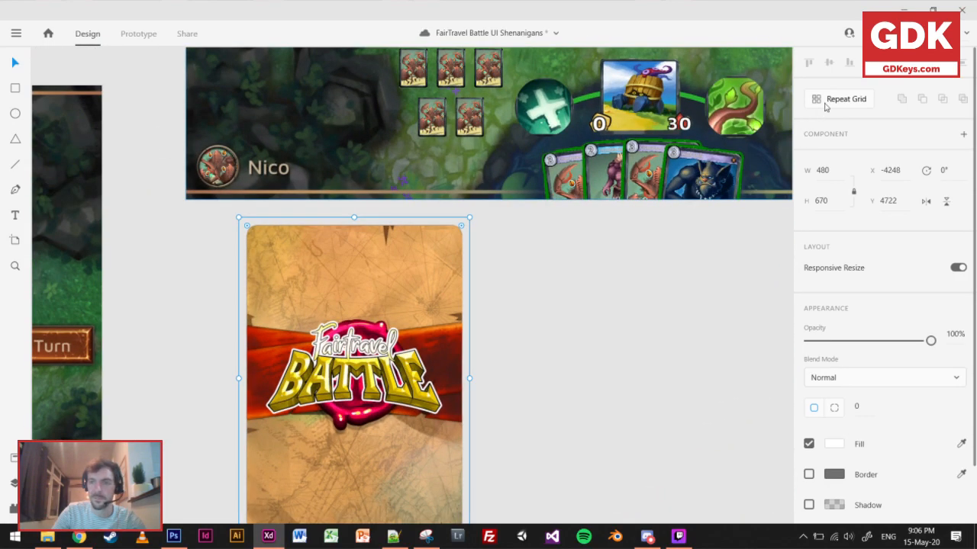
Try to repeat the Fairtravel Battle card back in a horizontal row with a Repeat Grid.
left_click(824, 107)
scroll(613, 423, "down", 8)
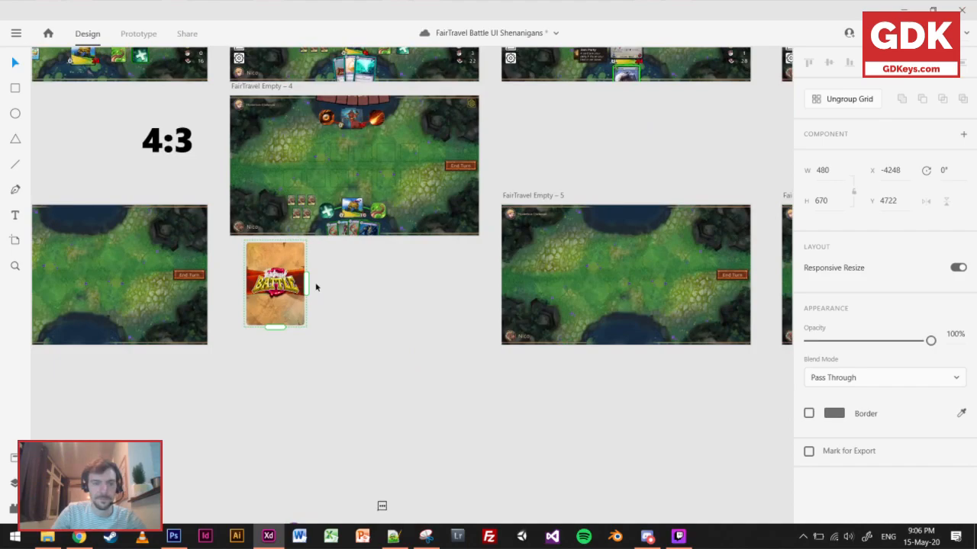
left_click_drag(306, 285, 633, 291)
left_click_drag(501, 288, 130, 309)
left_click(287, 321)
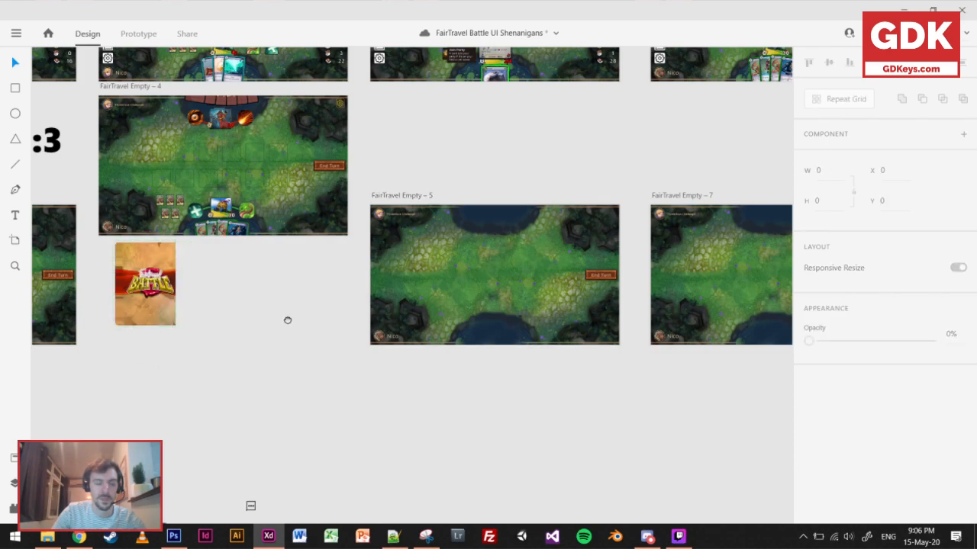
Try to widen the Repeat Grid of overlapping Fairtravel Battle card backs to 532.
left_click_drag(288, 320, 423, 297)
scroll(283, 270, "up", 4)
left_click(287, 276)
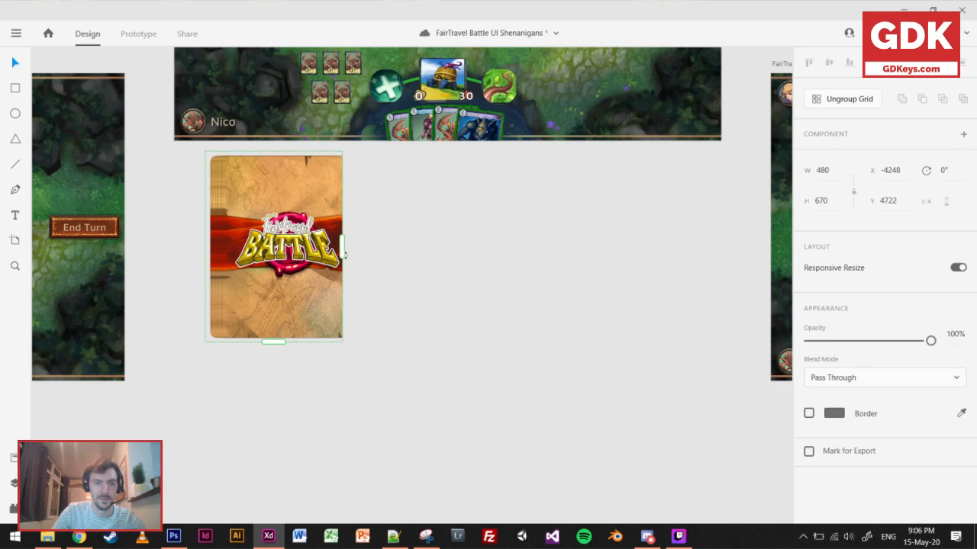
left_click_drag(349, 253, 363, 253)
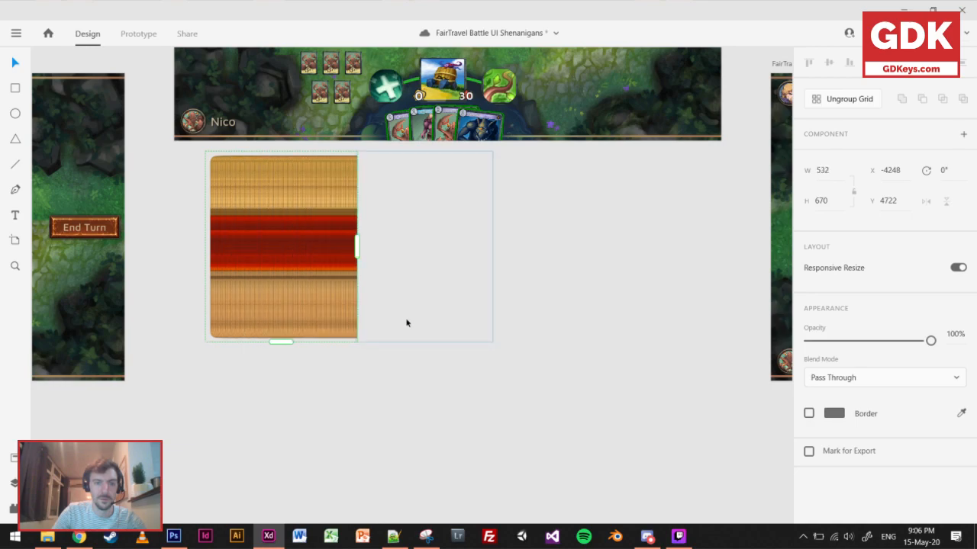
key("ctrl+z")
key("ctrl+z")
Extend the card back's Repeat Grid into a row of eight, 4007 wide, and move it below the artboards at X -2706, Y 5762.
scroll(421, 334, "down", 4)
left_click_drag(459, 515, 105, 514)
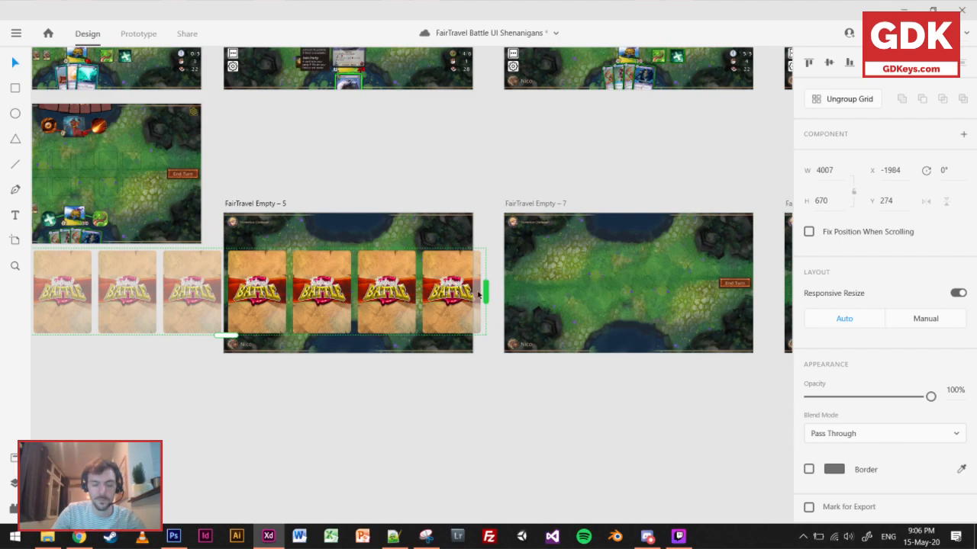
left_click(210, 410)
left_click(253, 301)
left_click_drag(253, 302, 218, 429)
key("ctrl+z")
left_click_drag(360, 428, 233, 429)
key("ctrl+z")
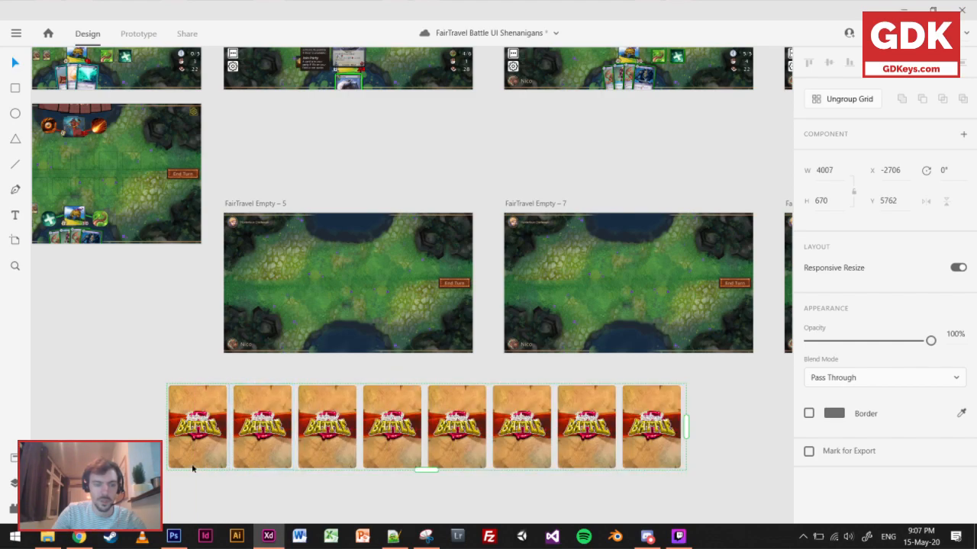
scroll(193, 469, "up", 3)
left_click_drag(254, 415, 150, 422)
left_click(314, 413)
scroll(318, 412, "down", 4)
left_click_drag(318, 412, 405, 386)
key("ctrl+z")
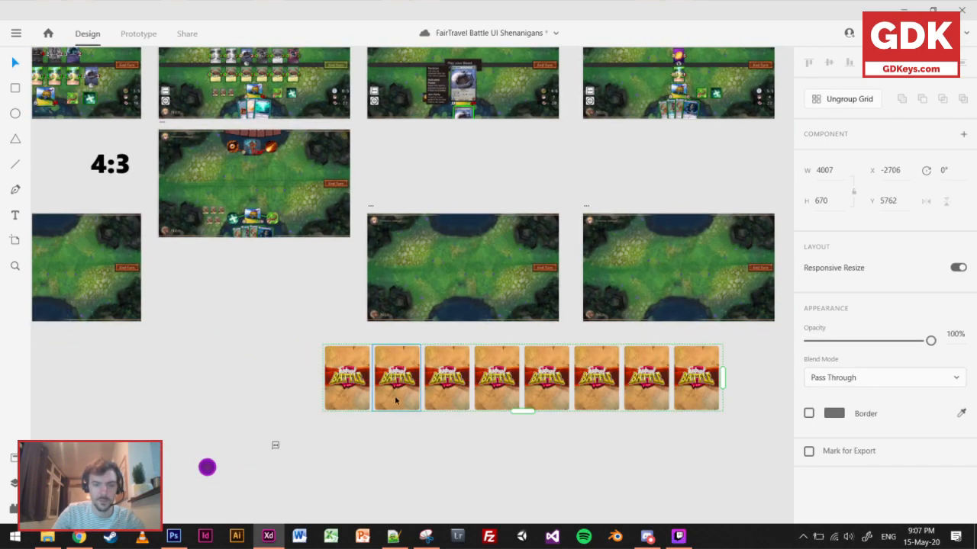
left_click(443, 456)
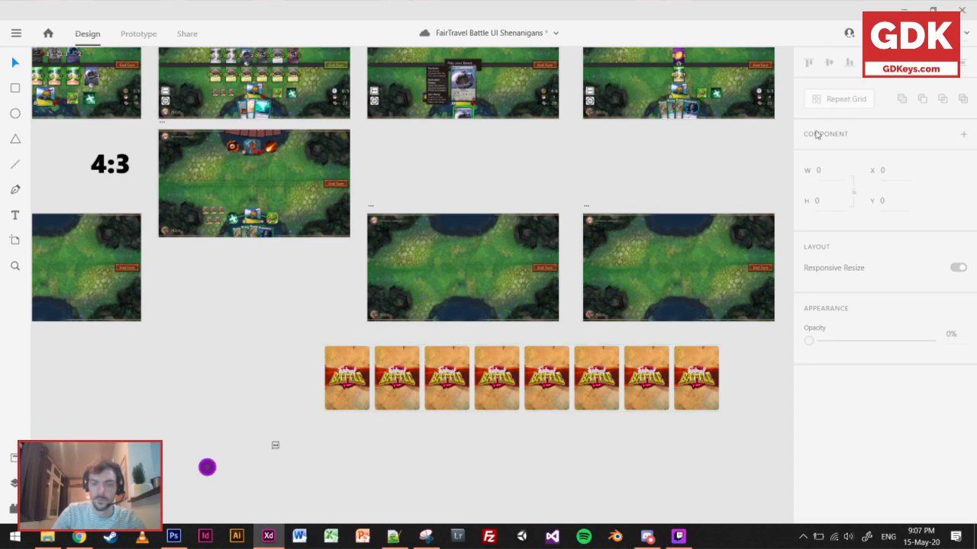
Ungroup the card back Repeat Grid and copy its first card to X -4047, Y 5762.
left_click(373, 380)
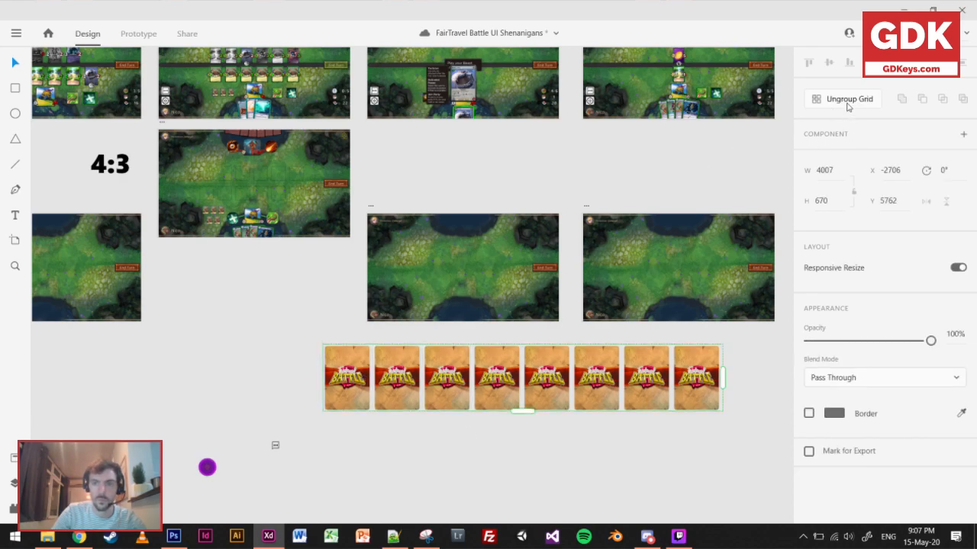
left_click(847, 107)
left_click(353, 396)
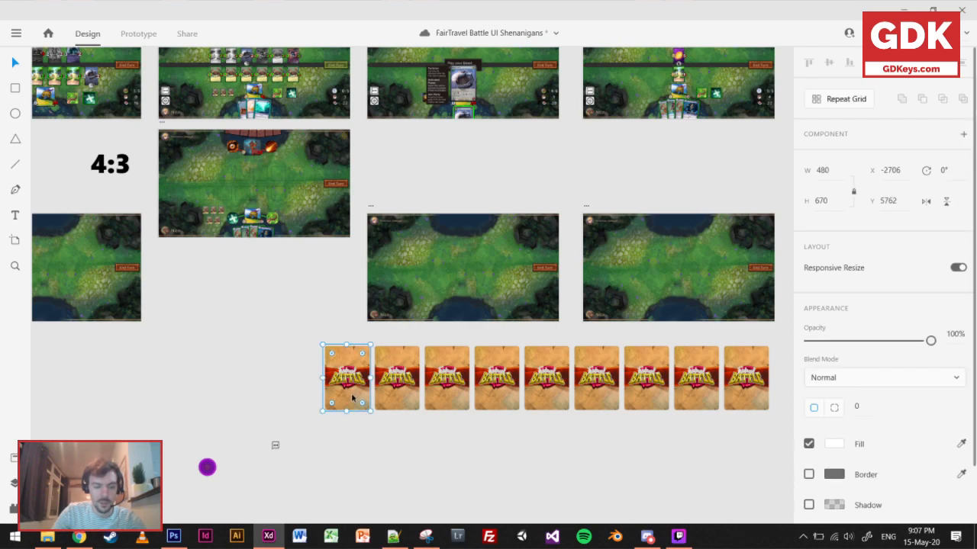
left_click_drag(353, 385, 220, 386)
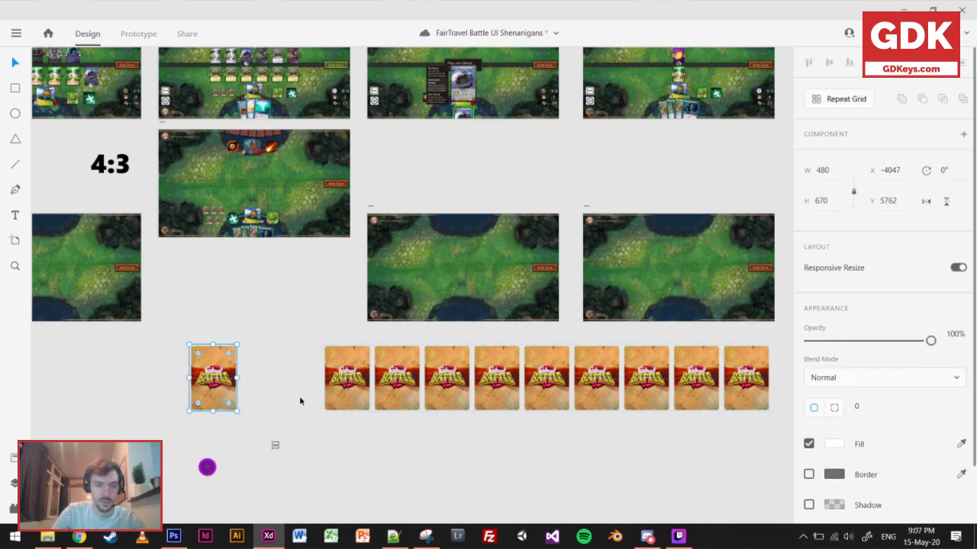
Delete the whole row of ungrouped card backs, keeping only the separate copy.
scroll(610, 427, "right", 3)
left_click_drag(696, 450, 214, 357)
key("Delete")
Copy the remaining card back to X -3124 and repeat it in a single row of six cards, 2993 wide, with a Repeat Grid.
left_click(109, 391)
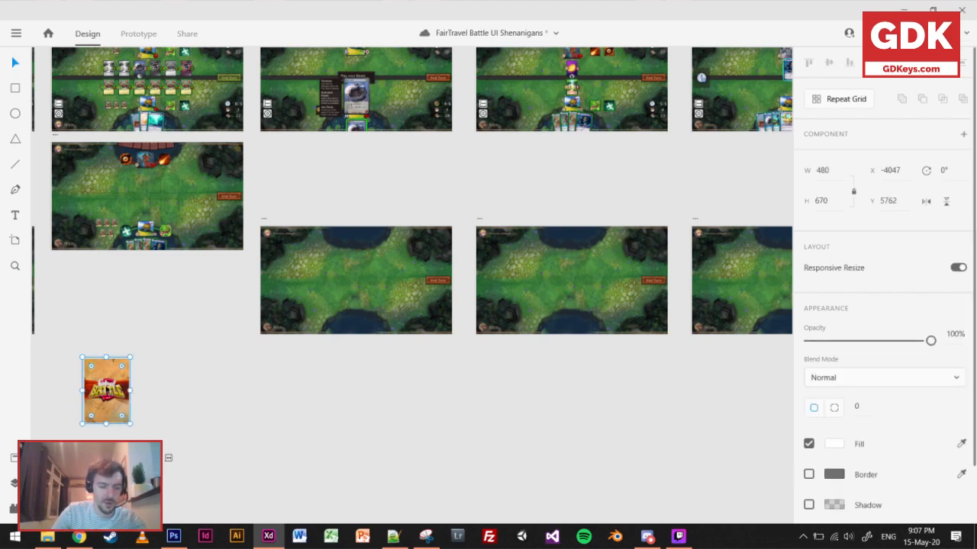
left_click_drag(108, 391, 743, 391)
left_click(827, 99)
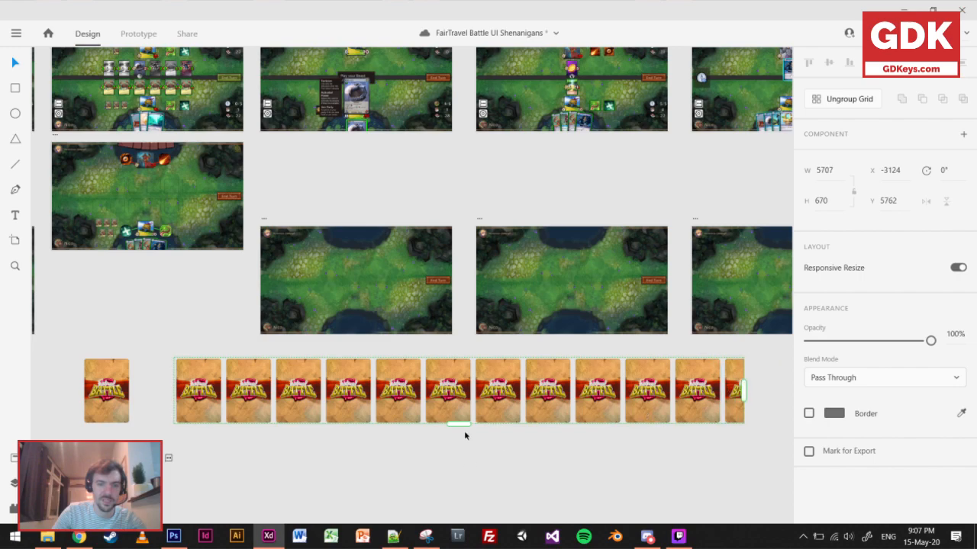
left_click_drag(461, 449, 462, 424)
left_click_drag(742, 391, 474, 391)
scroll(420, 379, "up", 3)
left_click_drag(540, 409, 535, 409)
left_click_drag(251, 464, 497, 423)
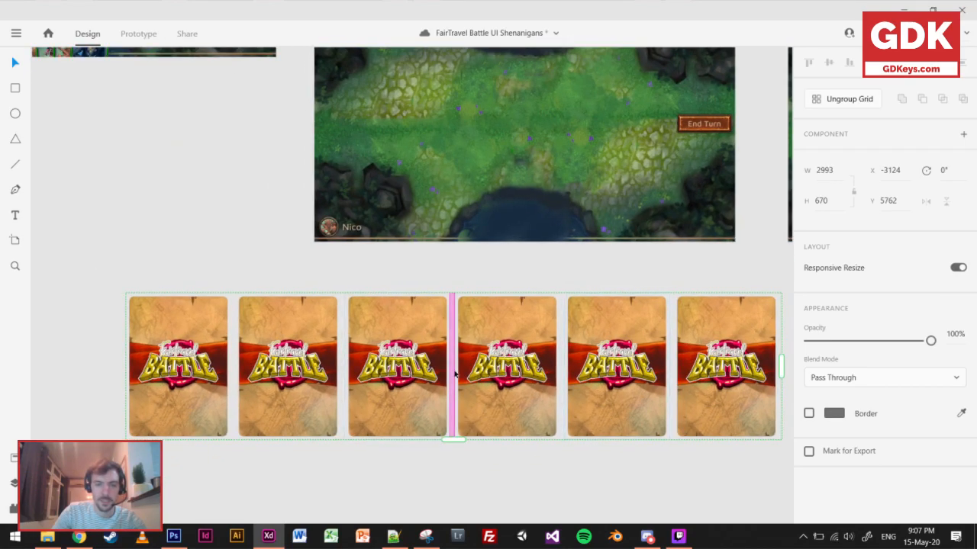
Reduce the spacing in the Repeat Grid until the six card backs overlap as a tight deck stack, and inspect its edge.
left_click_drag(452, 370, 128, 375)
left_click(329, 401)
left_click_drag(150, 420, 390, 412)
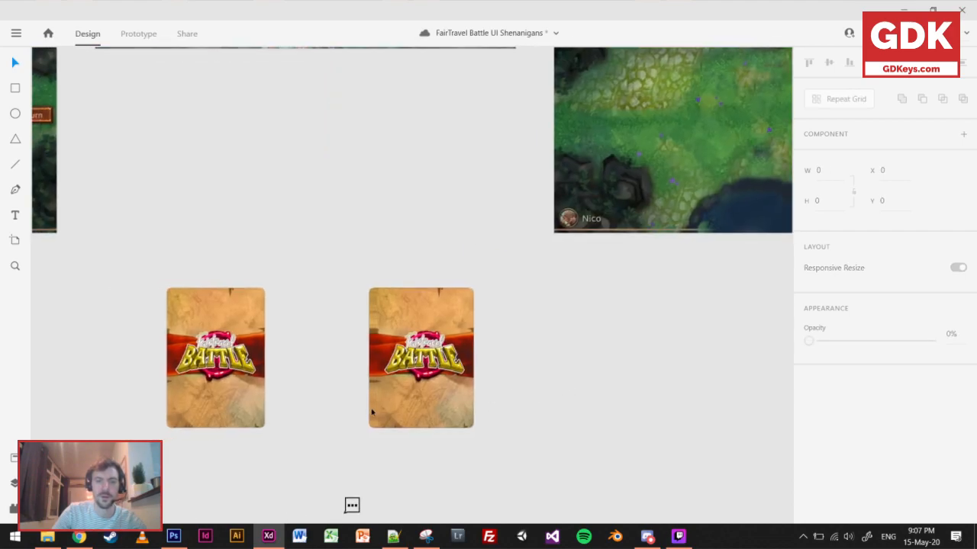
scroll(385, 408, "up", 3)
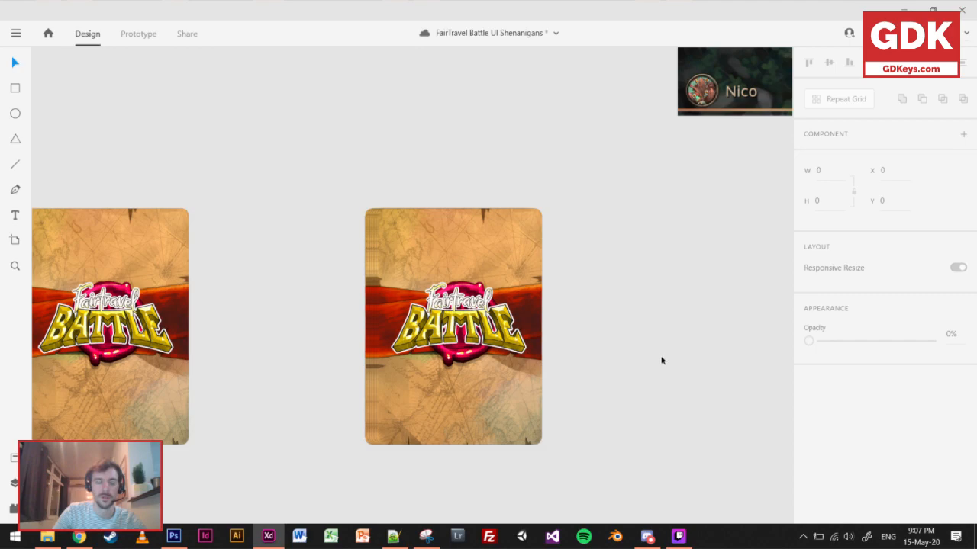
scroll(656, 351, "down", 3)
scroll(663, 401, "up", 2)
Move the deck stack to X -4236, Y 4929, ungroup its Repeat Grid and combine the cards into an ordinary group.
left_click_drag(568, 475, 325, 292)
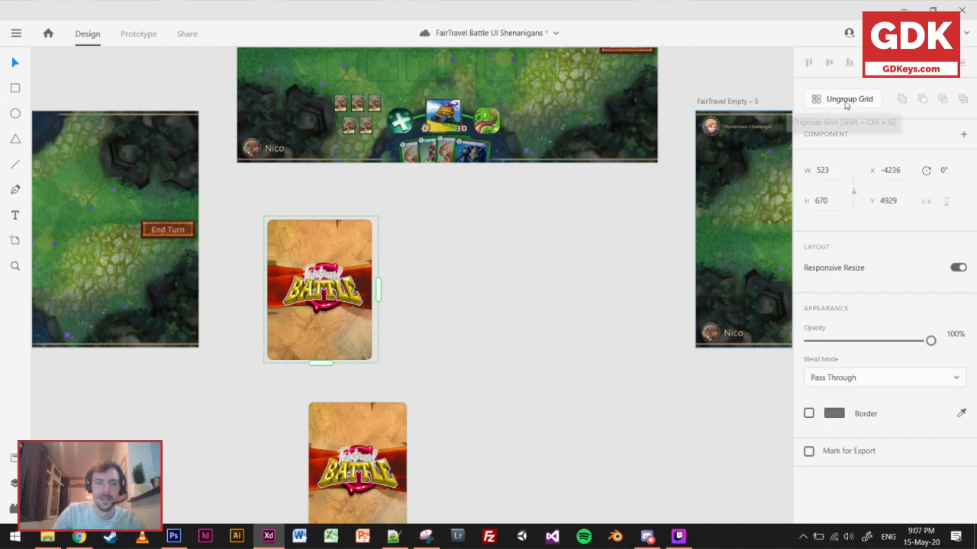
left_click(845, 100)
left_click_drag(425, 366, 252, 260)
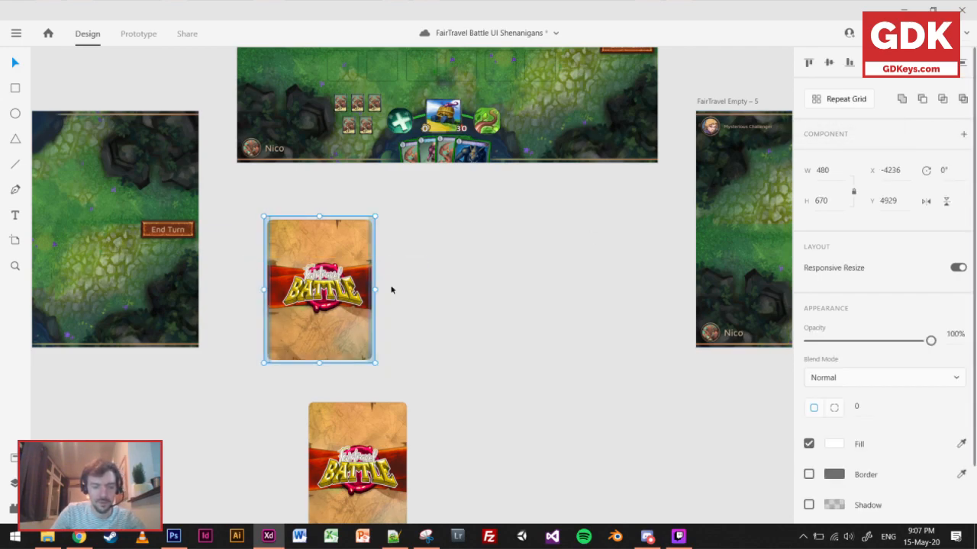
scroll(428, 340, "up", 2)
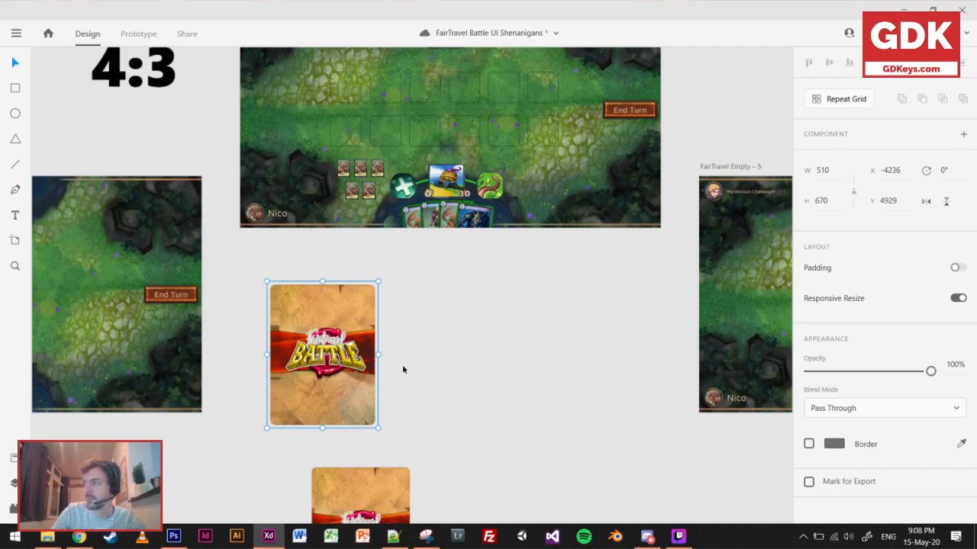
Scale the deck stack to 160 x 210 and place it above the player's portrait on FairTravel Empty – 4, at X 77, Y 738.
scroll(402, 364, "up", 2)
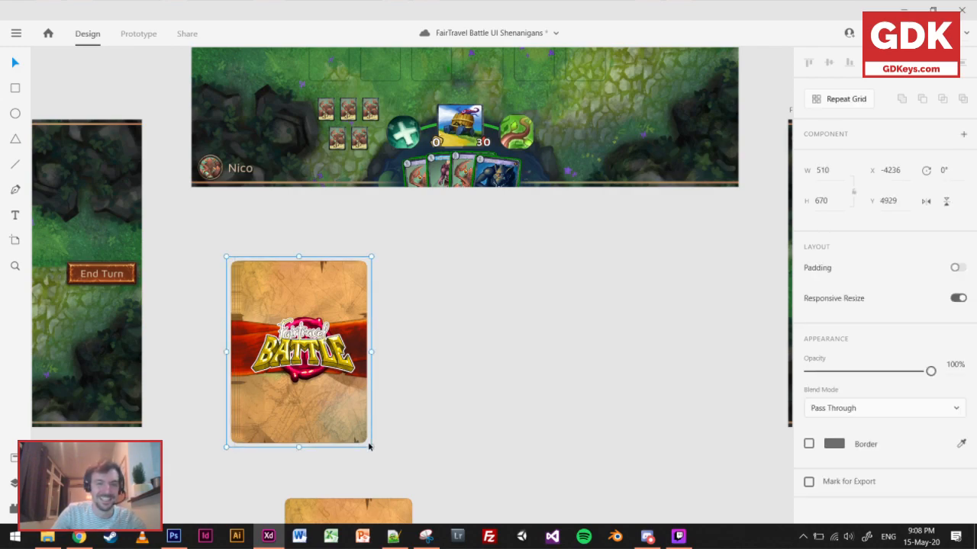
left_click_drag(371, 447, 274, 318)
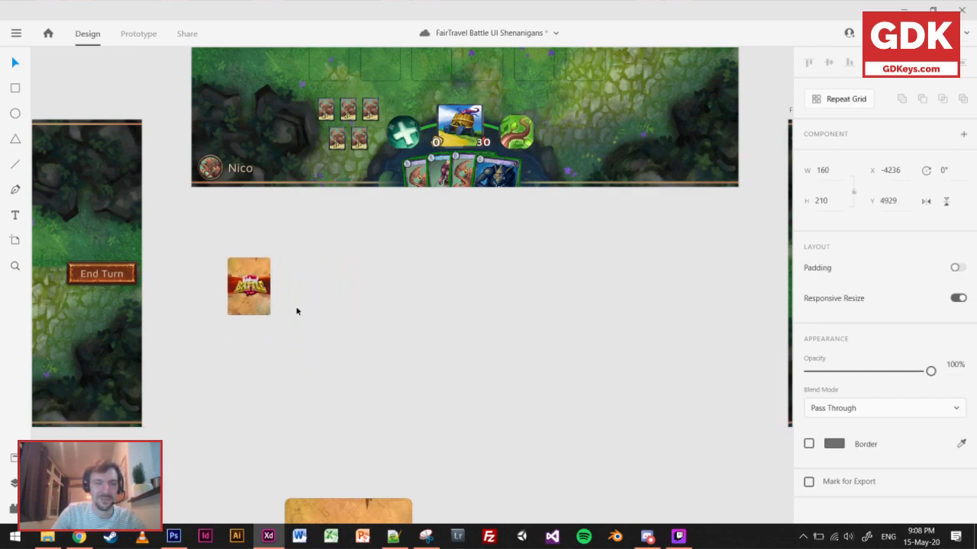
scroll(297, 309, "up", 3)
left_click_drag(247, 442, 227, 272)
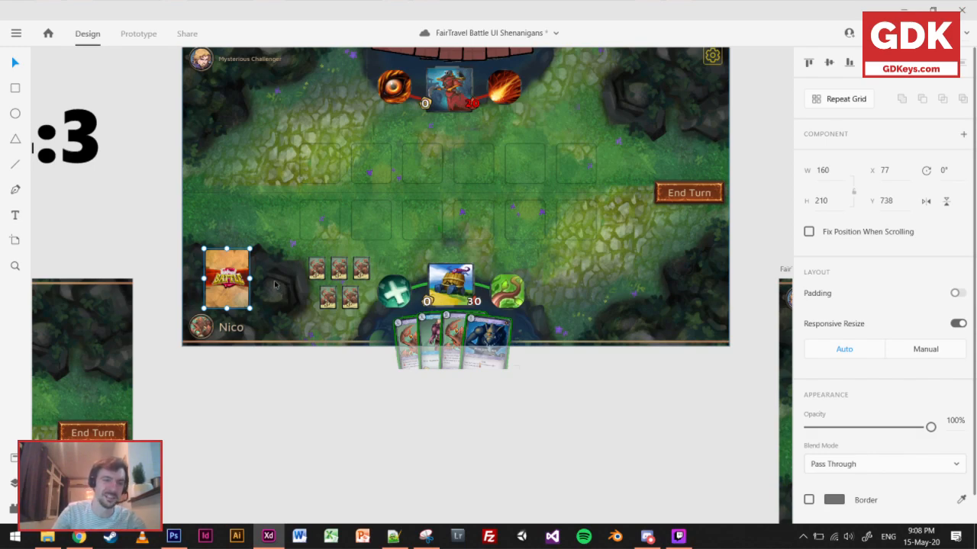
Copy the deck stack straight up to below the Mysterious Challenger portrait, at X 77, Y 133.
left_click_drag(232, 286, 234, 114)
left_click(265, 391)
left_click_drag(360, 397, 317, 433)
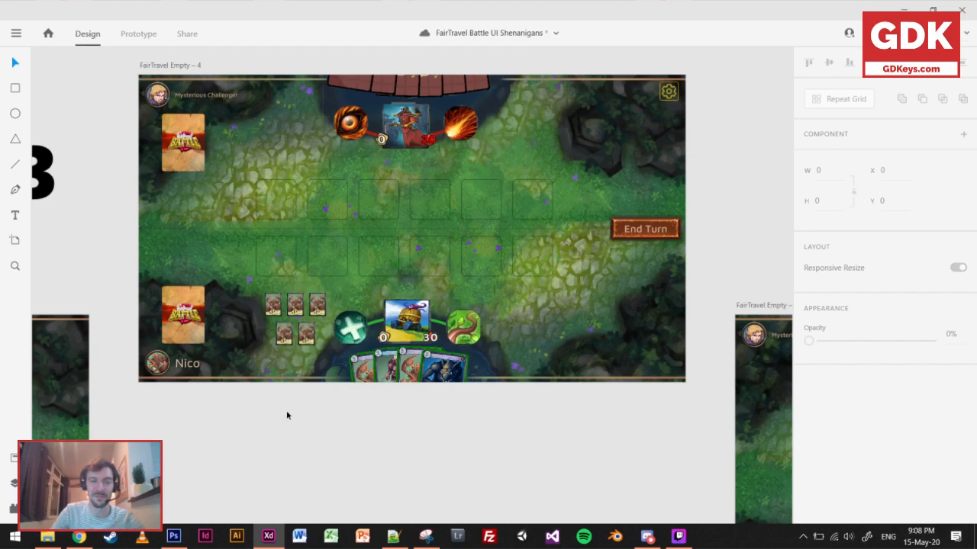
Try to shift both deck stacks inward to X 236.
left_click(193, 329)
left_click(192, 134, "shift")
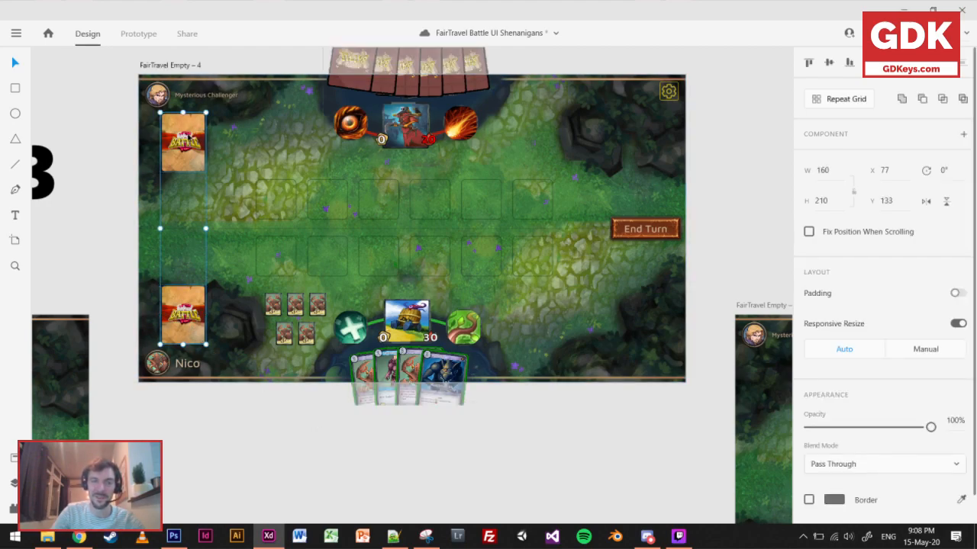
left_click_drag(192, 134, 234, 138)
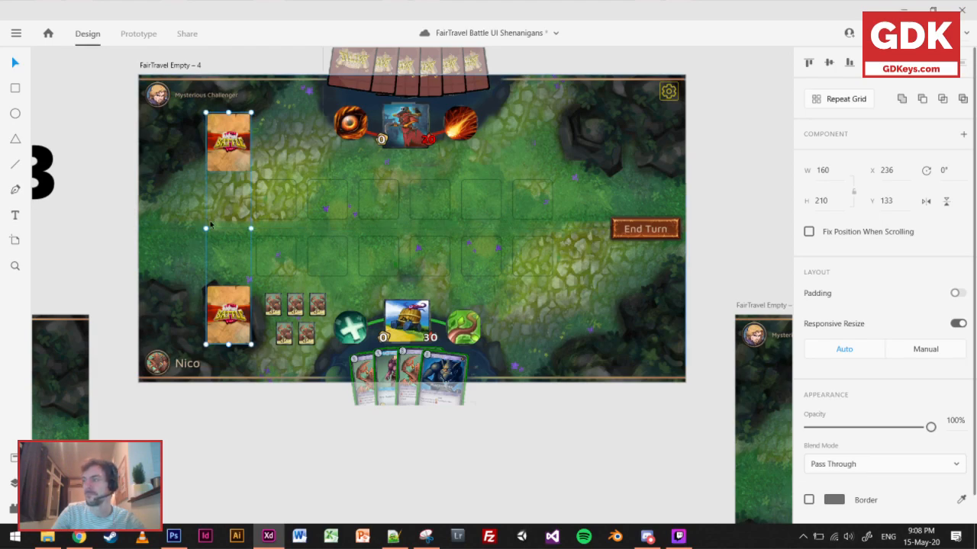
key("ctrl+z")
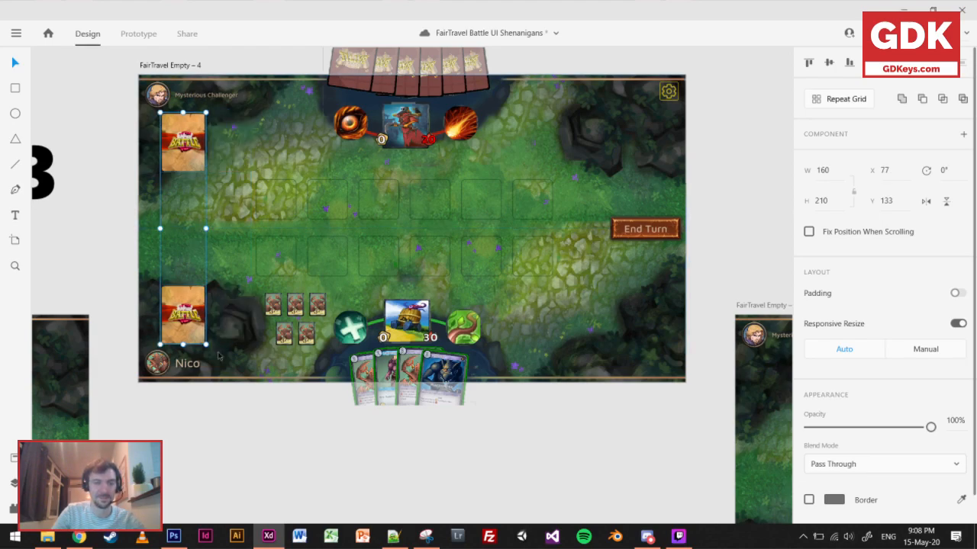
Copy the 4:3 label onto the player's deck stack at X 110.5, Y 725.5 and shrink its text to size 61.
left_click(40, 225)
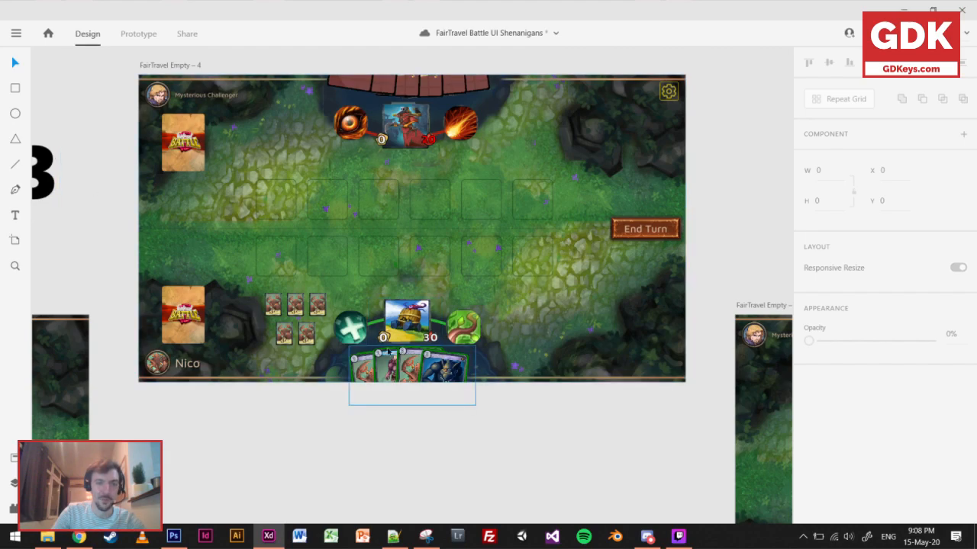
left_click(42, 156)
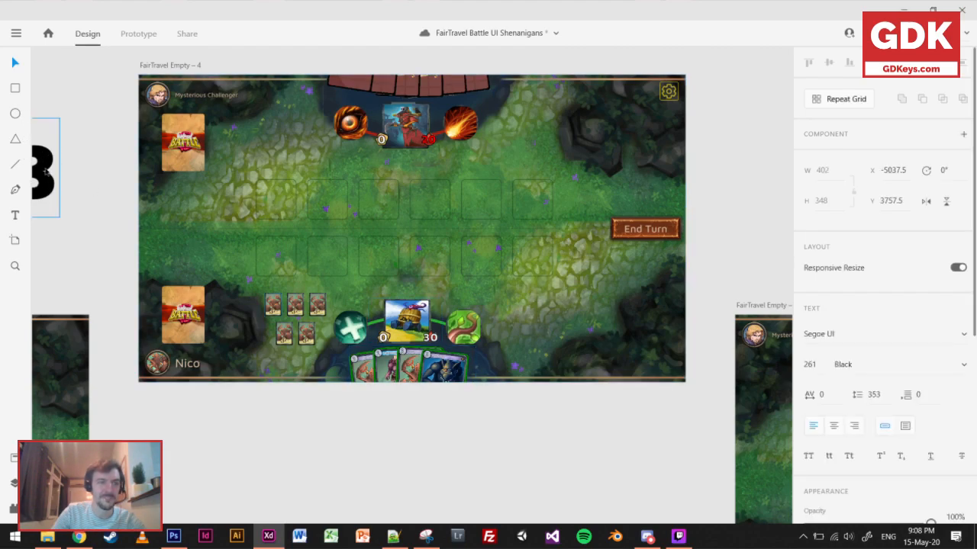
left_click_drag(44, 168, 248, 289)
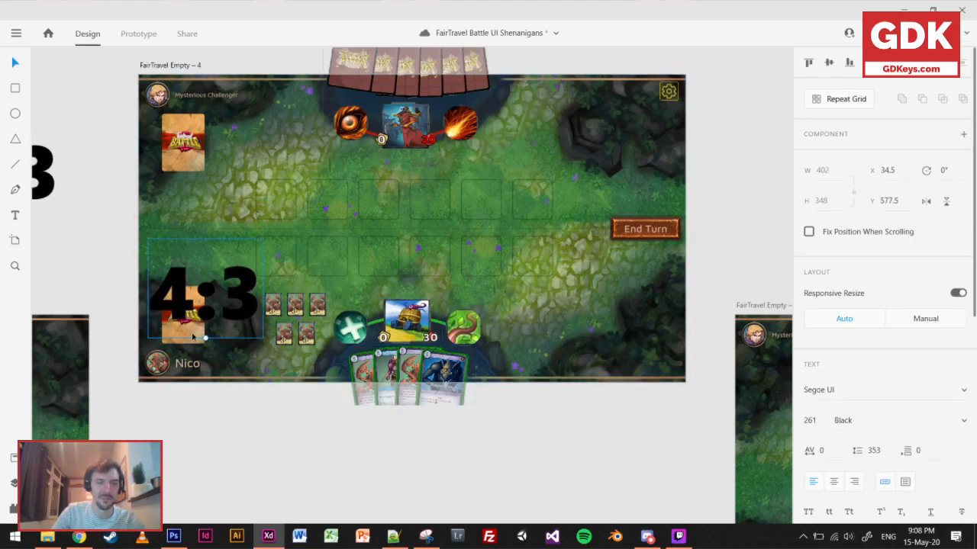
left_click_drag(204, 339, 194, 302)
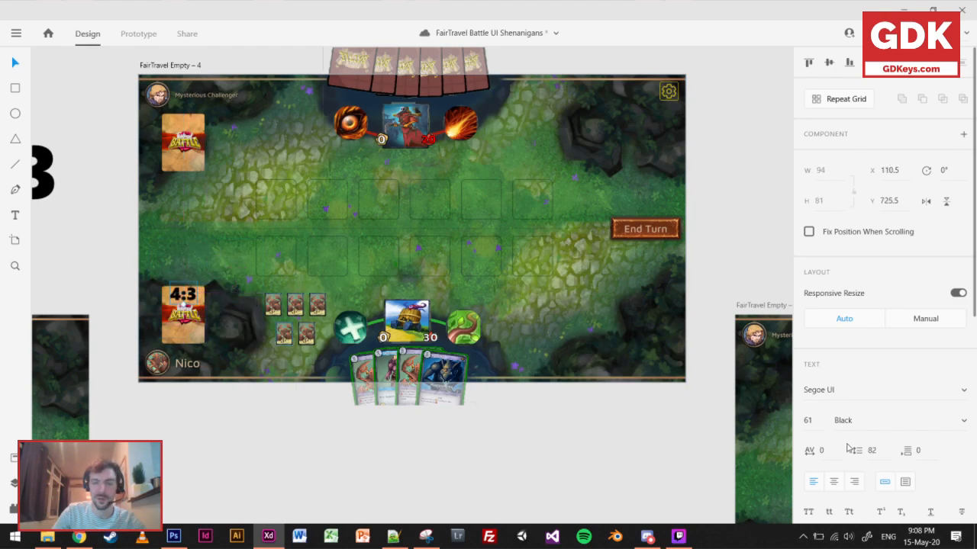
Change the copied label's text on the player's deck to 25.
double_click(184, 304)
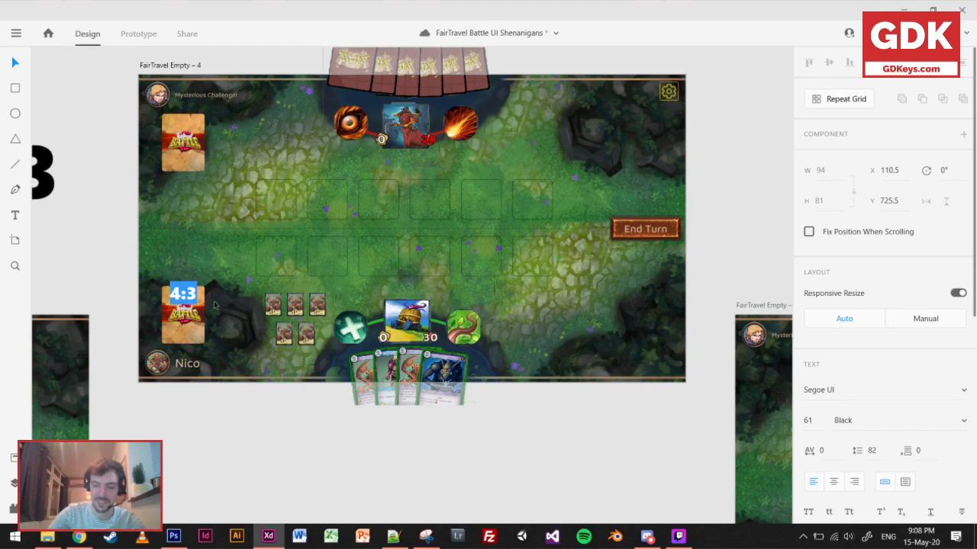
type("25")
key("Escape")
Reduce the 25 counter to text size 44 and position it under the deck's logo, at X 130.5, Y 876.5.
scroll(202, 335, "up", 3)
left_click_drag(169, 261, 176, 329)
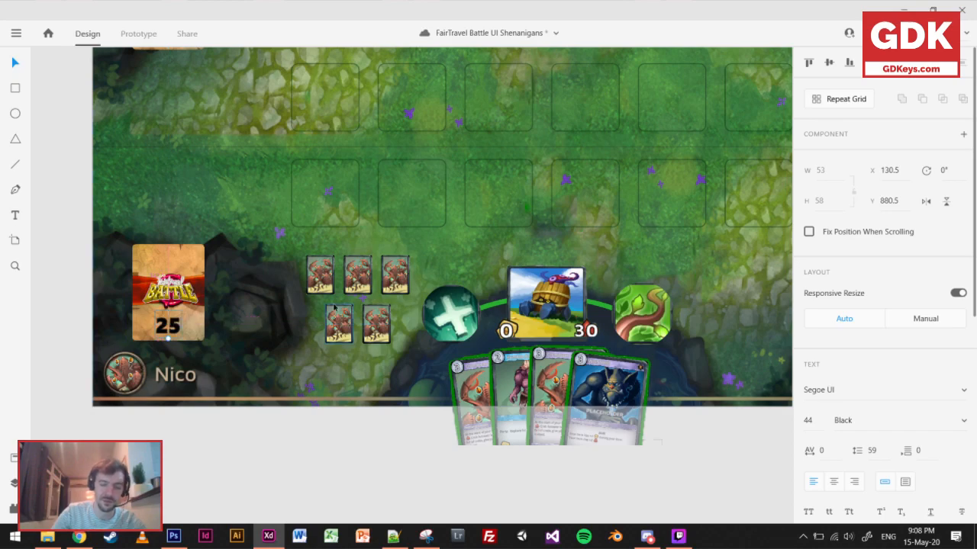
key("Up")
key("Up")
key("Up")
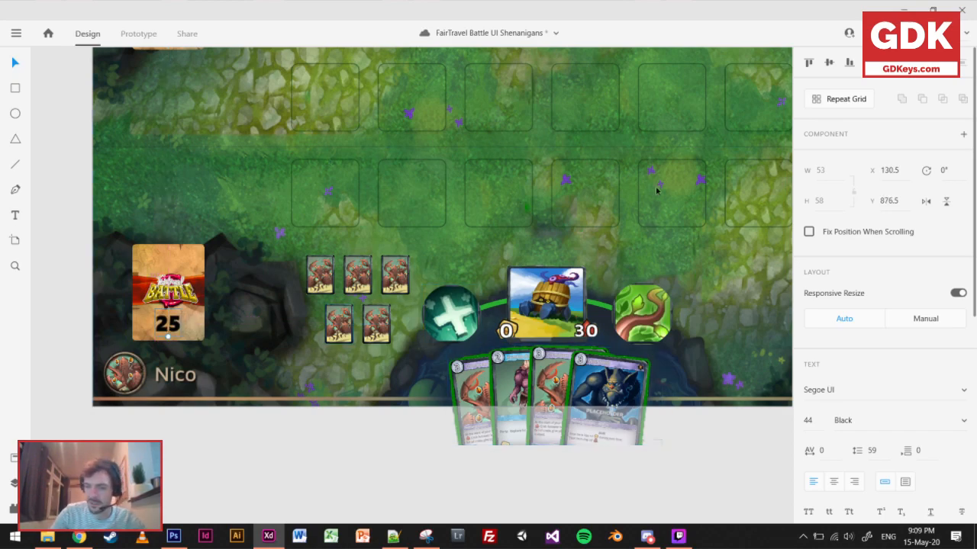
Set the fill of the deck's 25 counter to white (#FFFFFF).
scroll(877, 425, "down", 5)
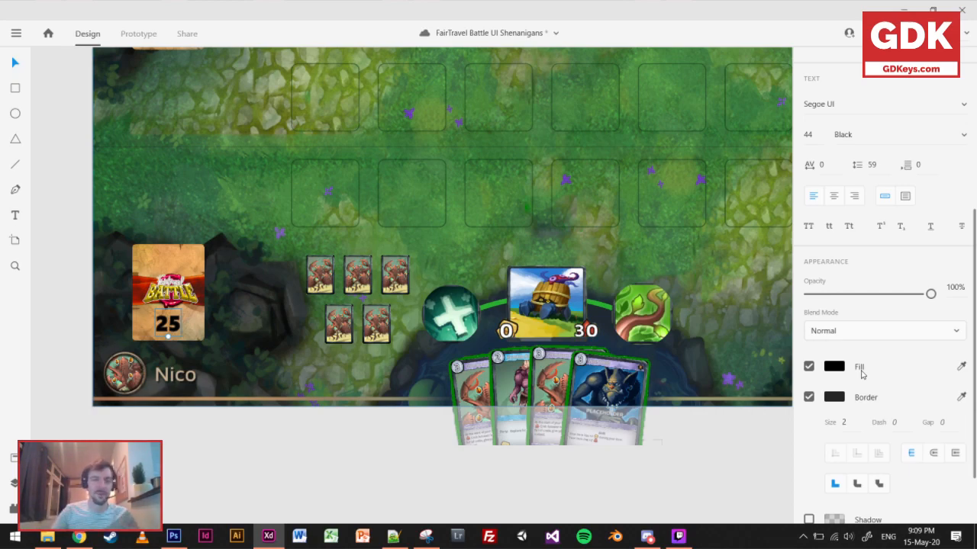
scroll(158, 152, "up", 4)
scroll(158, 172, "down", 3)
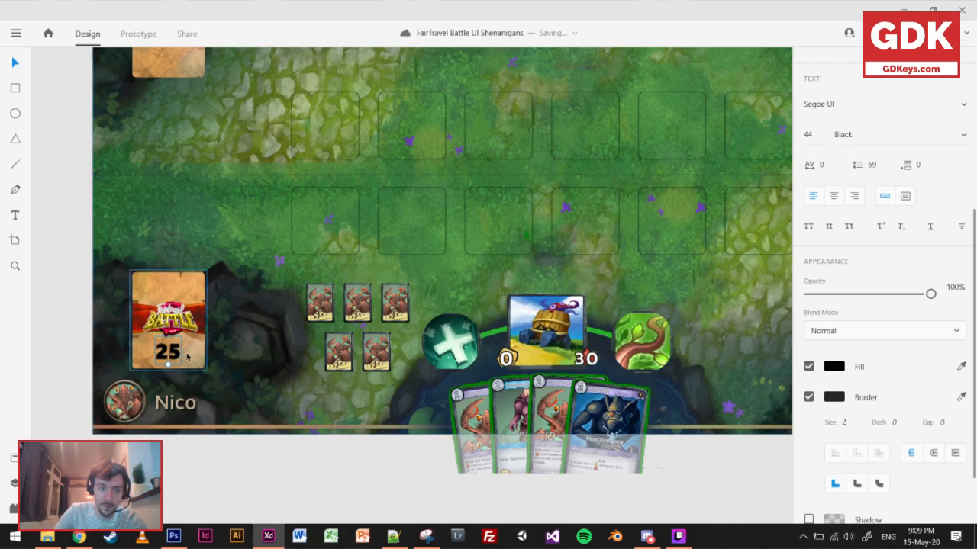
left_click(834, 368)
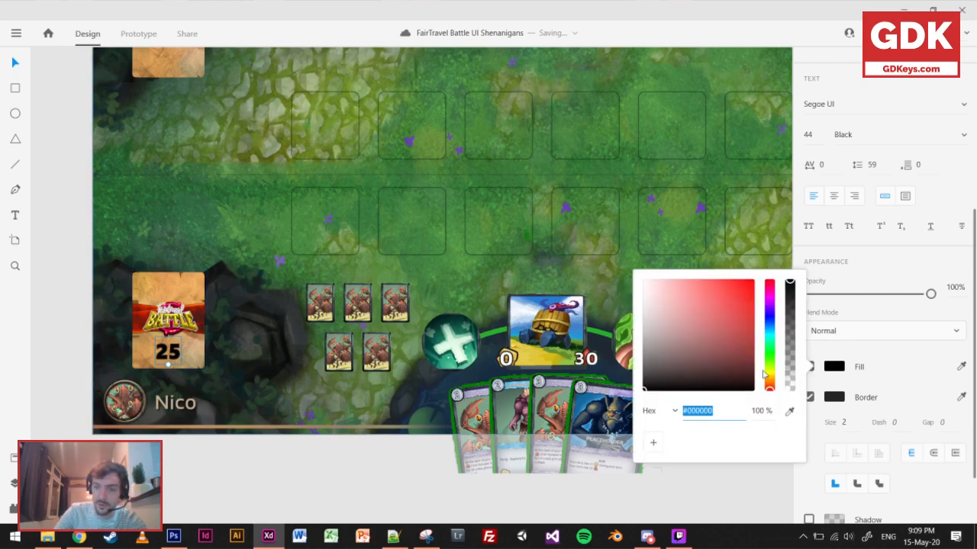
left_click_drag(698, 340, 631, 262)
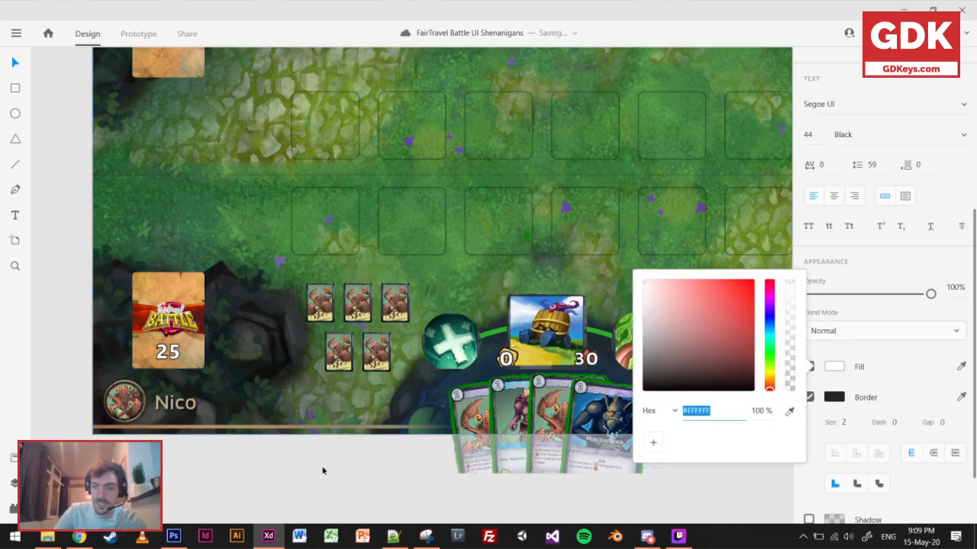
Examine the 25 counter on the player's deck both close up and at the scale of the whole board.
left_click(176, 478)
scroll(167, 391, "up", 5)
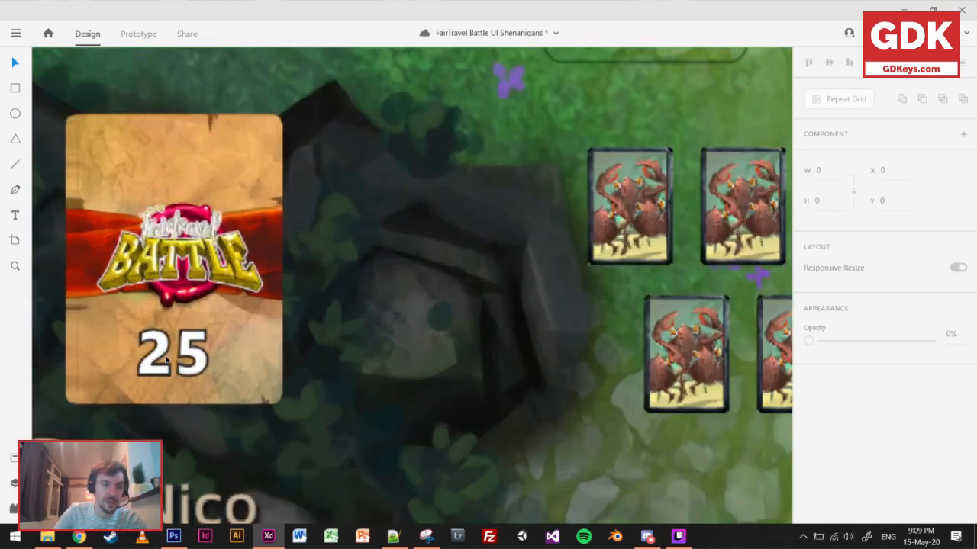
left_click(197, 364)
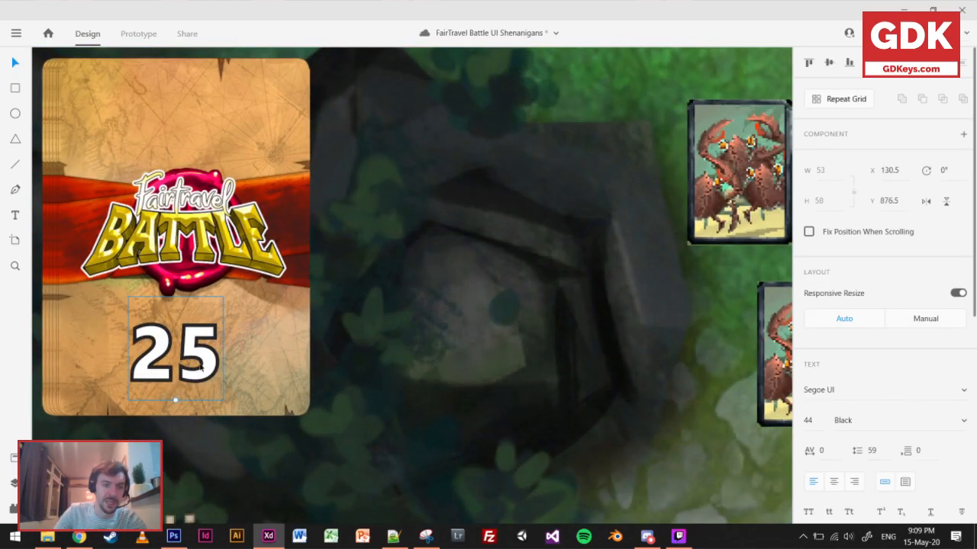
scroll(197, 364, "down", 6)
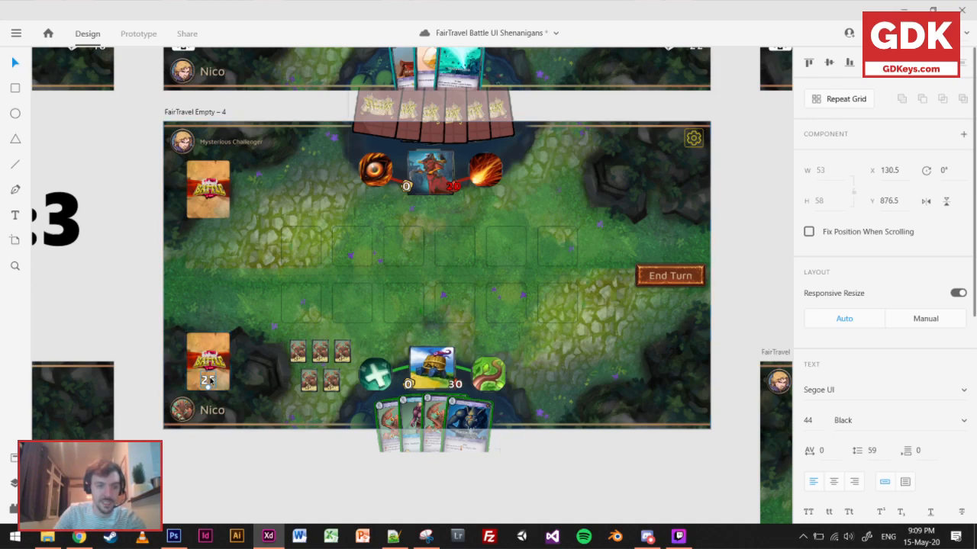
scroll(206, 385, "up", 4)
scroll(839, 442, "down", 5)
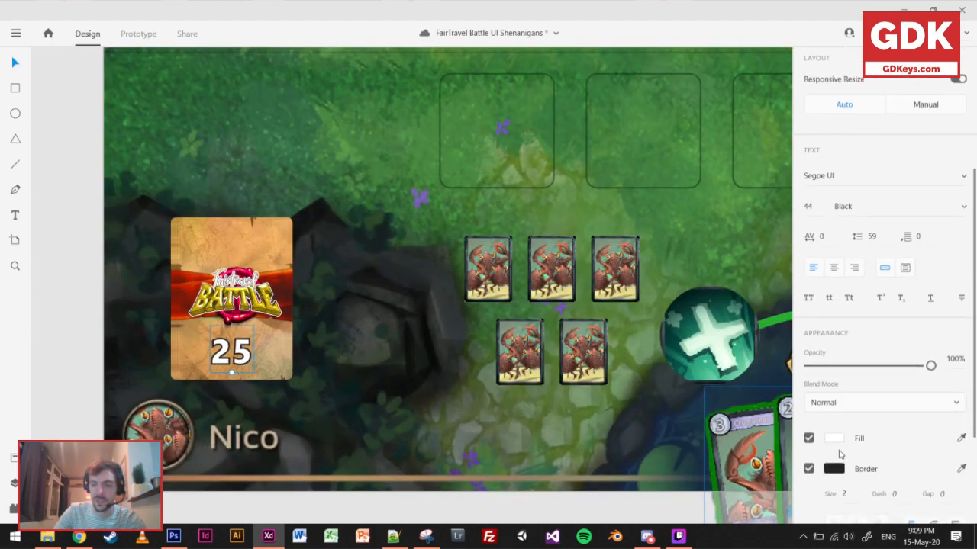
left_click(344, 512)
Copy the 25 counter onto the opponent's deck at X 130.5, Y 274.5, and save the document.
scroll(334, 392, "down", 3)
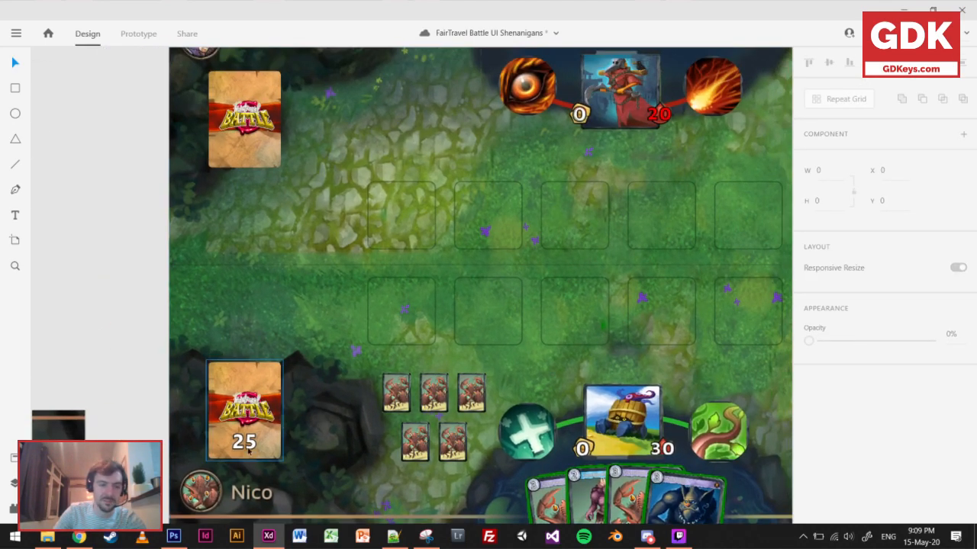
left_click_drag(248, 447, 278, 156)
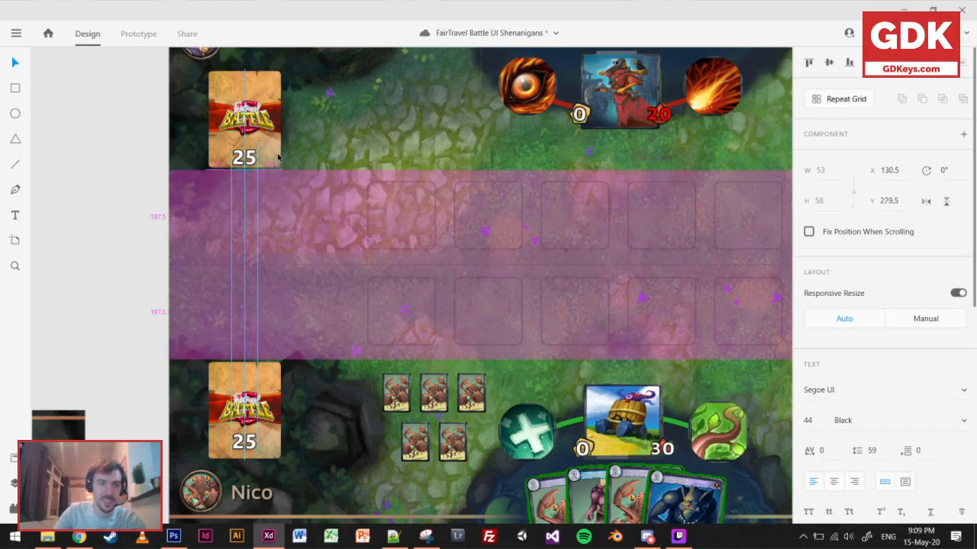
left_click(435, 137)
scroll(443, 197, "down", 4)
scroll(471, 268, "up", 5)
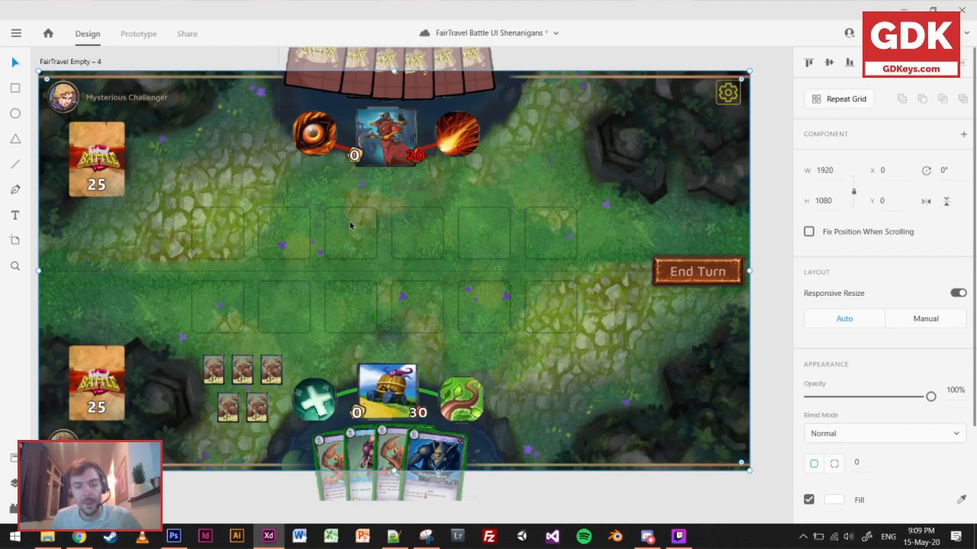
key("ctrl+s")
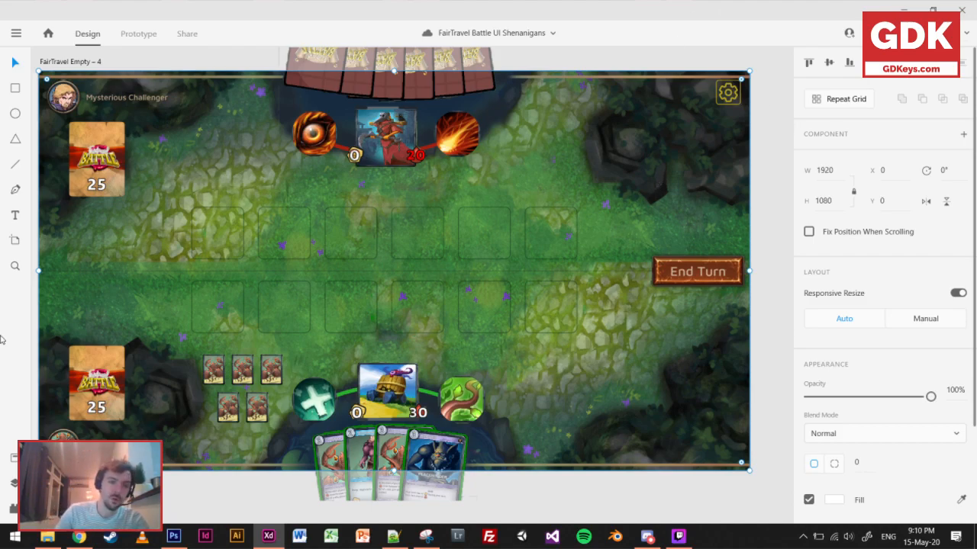
Switch to Photoshop and examine the history column on the Untitled-2 reference, trying a vertical red line beside it and undoing it.
scroll(298, 347, "down", 2)
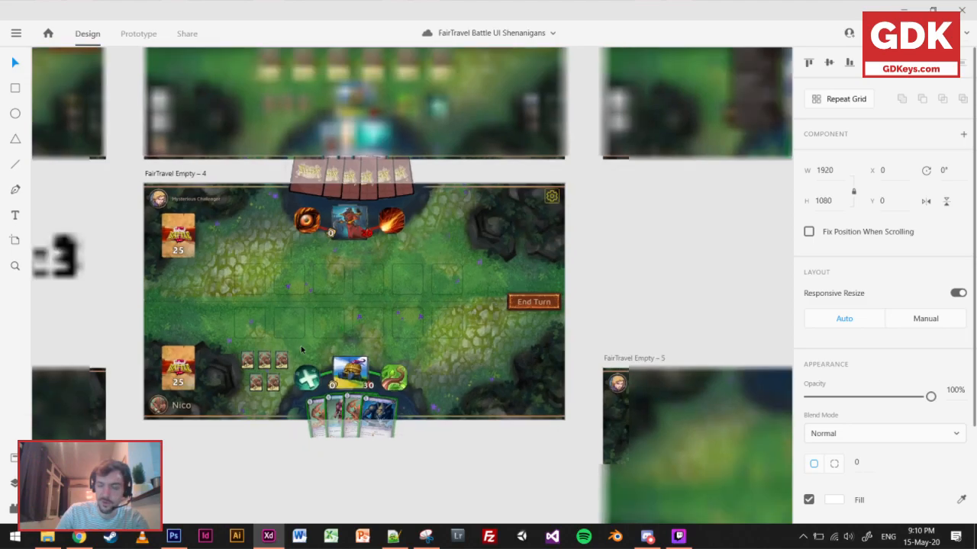
scroll(300, 347, "up", 3)
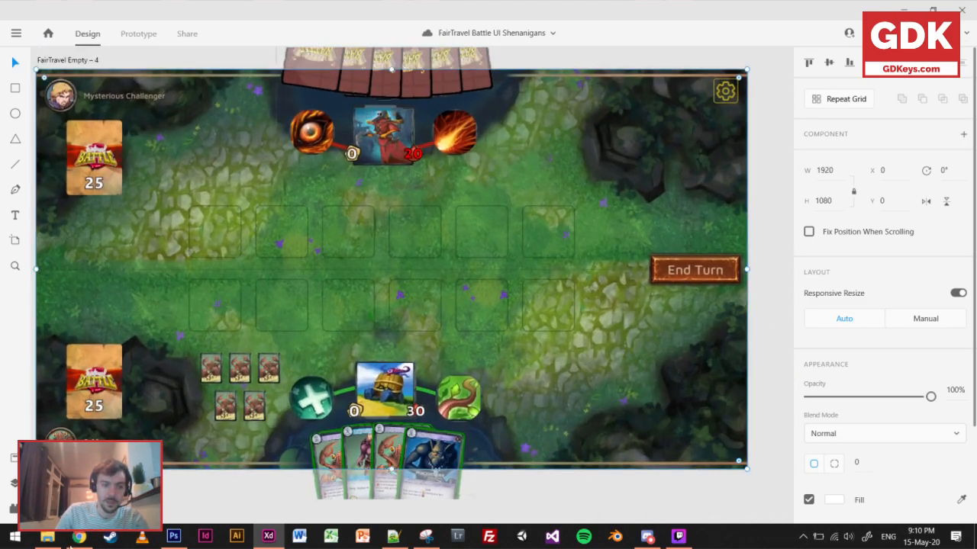
left_click(79, 537)
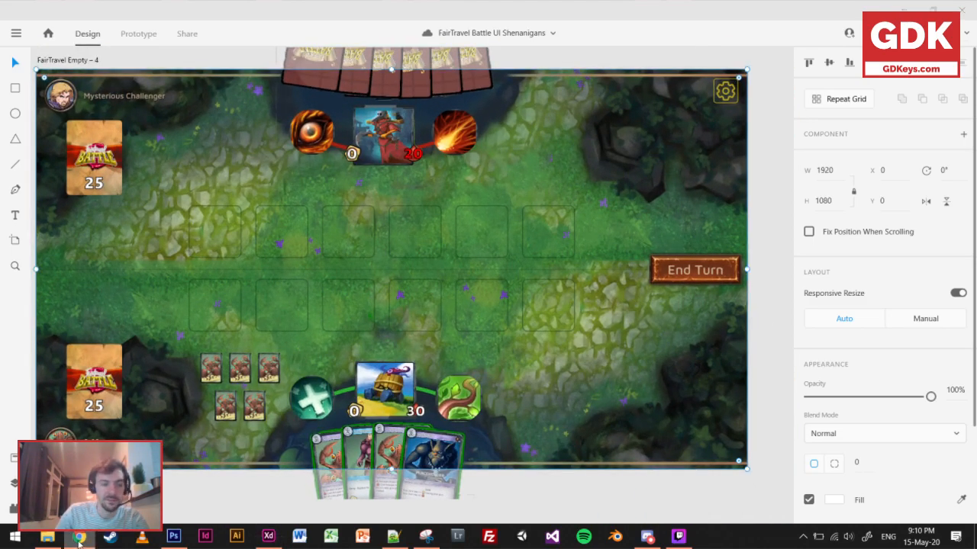
left_click(174, 537)
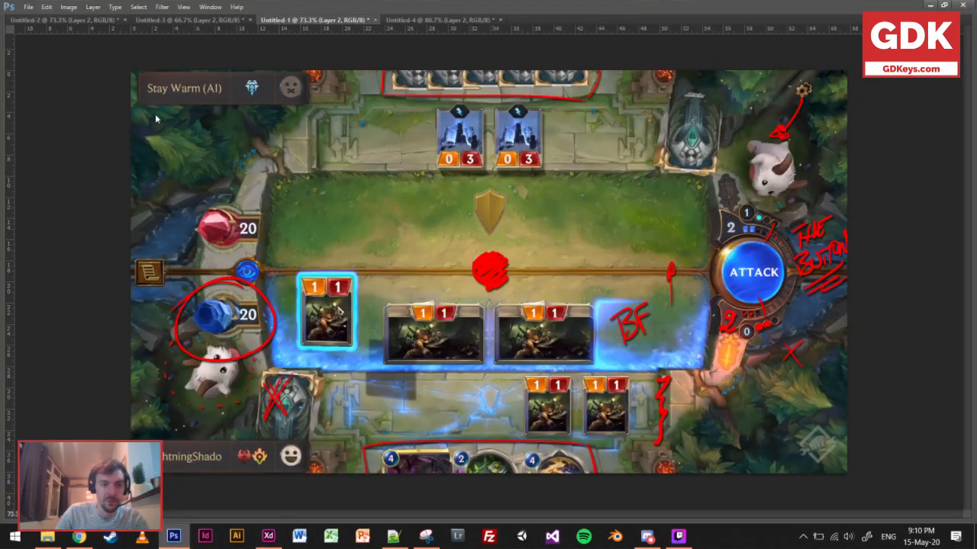
left_click(68, 20)
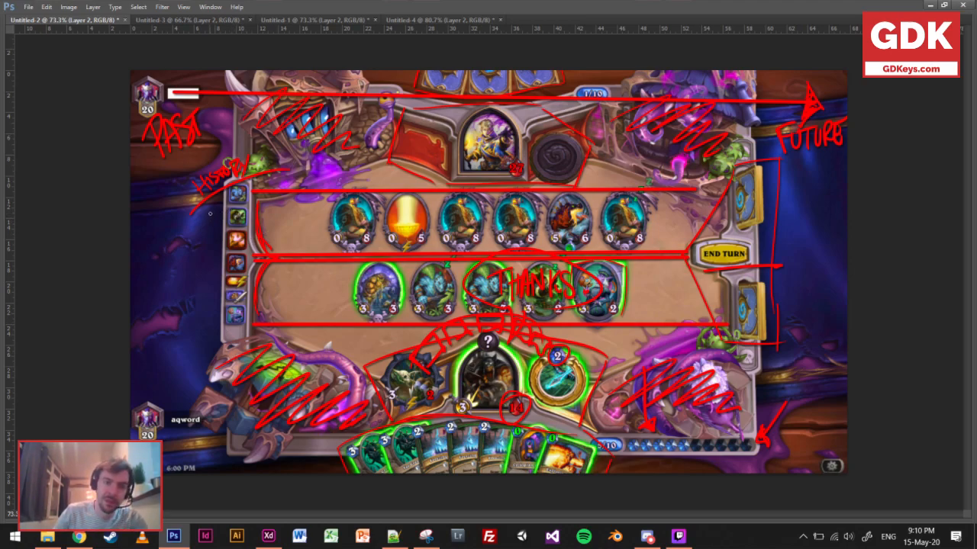
left_click_drag(212, 210, 216, 353)
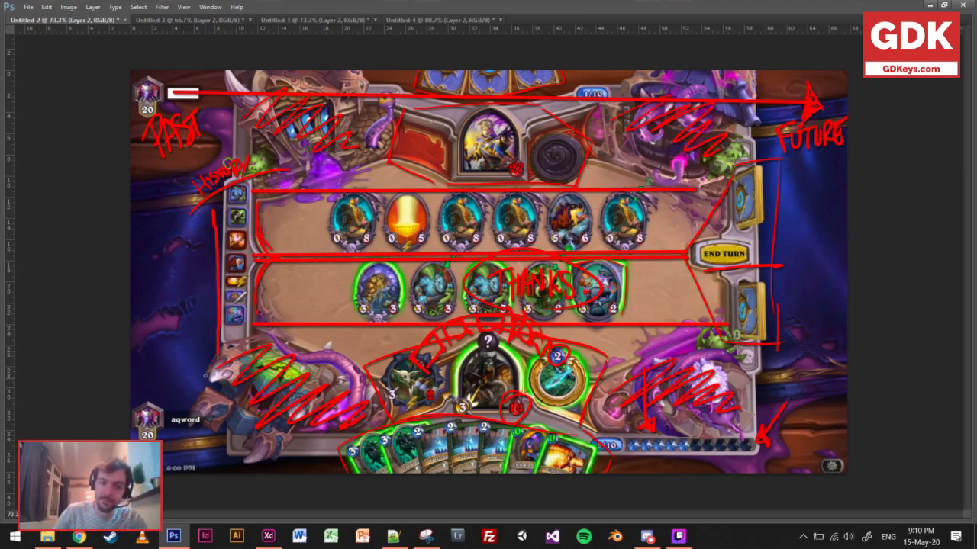
key("ctrl+z")
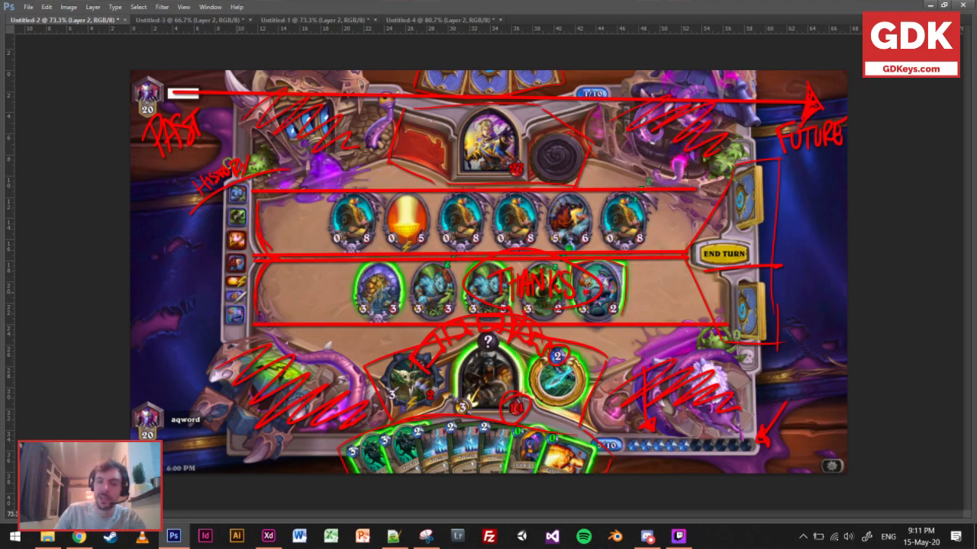
On the Untitled-3 reference, outline a tall red box beside the units, spanning both battlefield rows, and fill it with hatching.
left_click(169, 21)
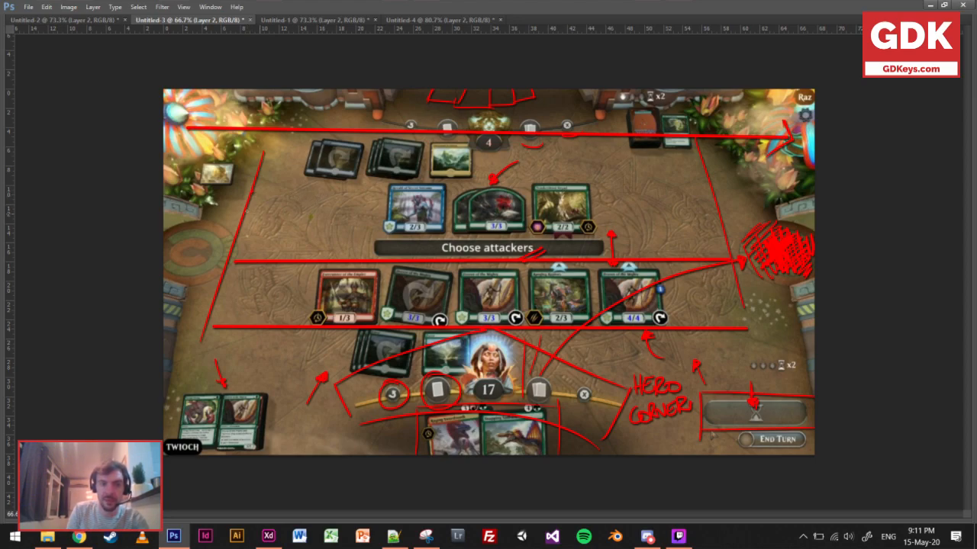
left_click_drag(239, 204, 324, 204)
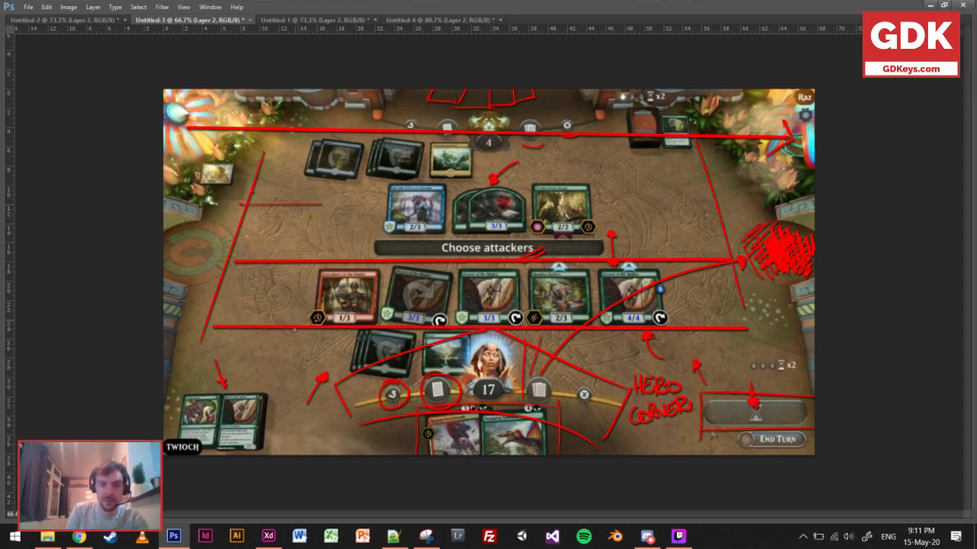
left_click(290, 327, "shift")
left_click(205, 324, "shift")
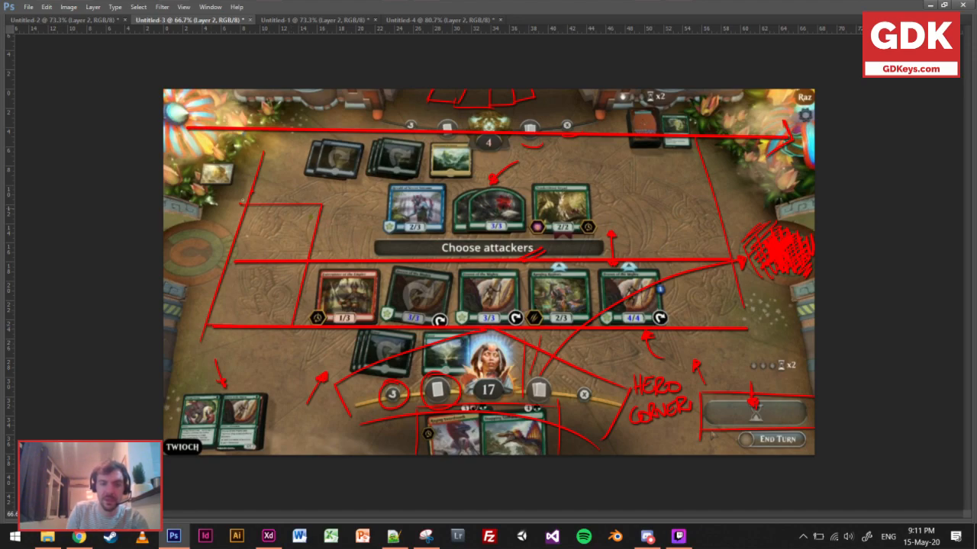
left_click(242, 205, "shift")
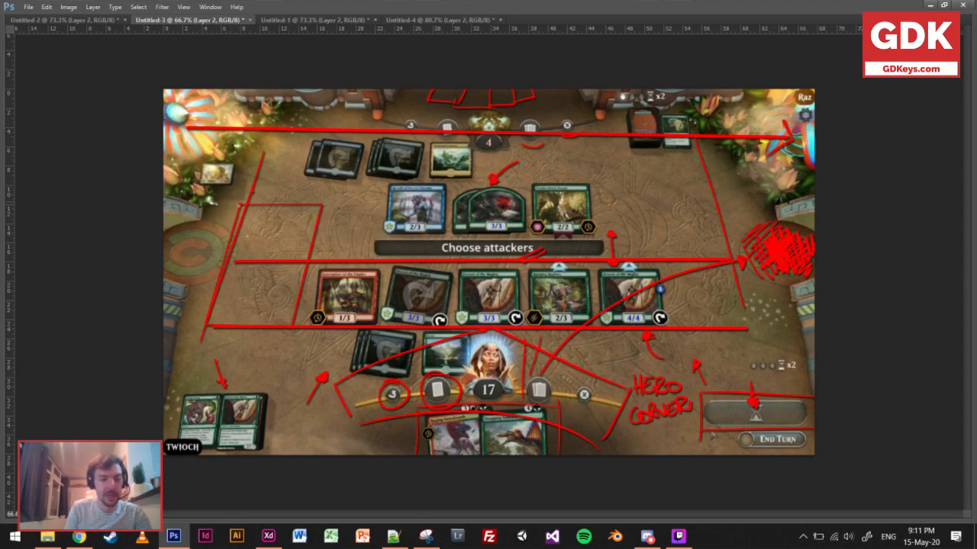
mouse_move(260, 202)
left_mouse_down()
mouse_move(236, 229)
mouse_move(312, 211)
mouse_move(221, 322)
mouse_move(296, 296)
left_mouse_up()
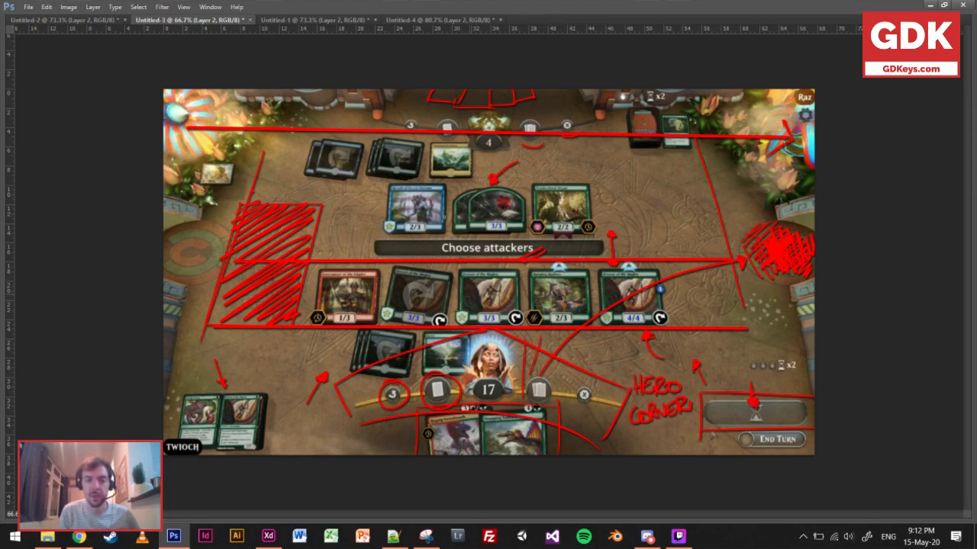
Sketch a red card outline over the opponent's last unit and cross-hatch the tall box beside the battlefield rows.
mouse_move(565, 147)
left_mouse_down()
mouse_move(562, 196)
mouse_move(615, 204)
mouse_move(560, 229)
mouse_move(621, 218)
left_mouse_up()
left_click_drag(623, 137, 621, 226)
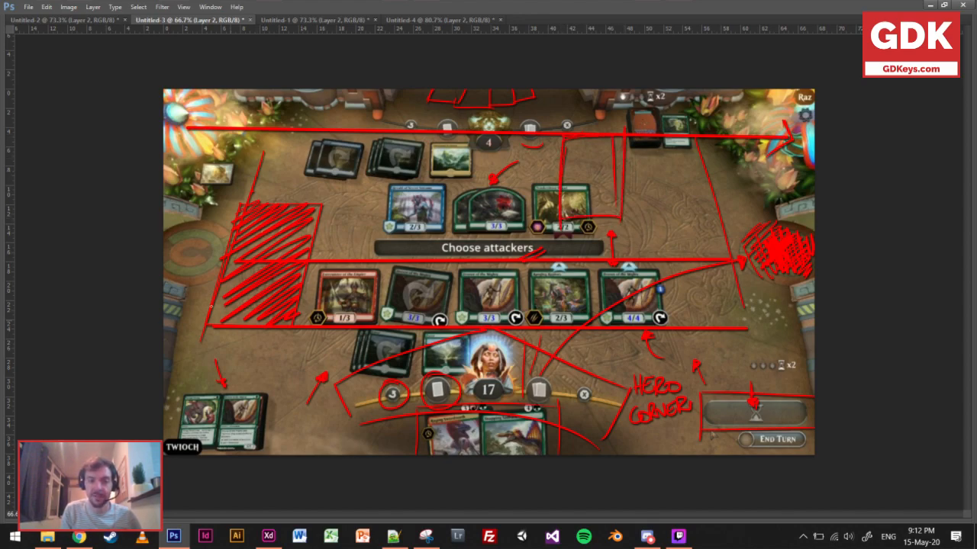
mouse_move(215, 318)
left_mouse_down()
mouse_move(254, 229)
mouse_move(269, 222)
mouse_move(298, 249)
mouse_move(320, 215)
left_mouse_up()
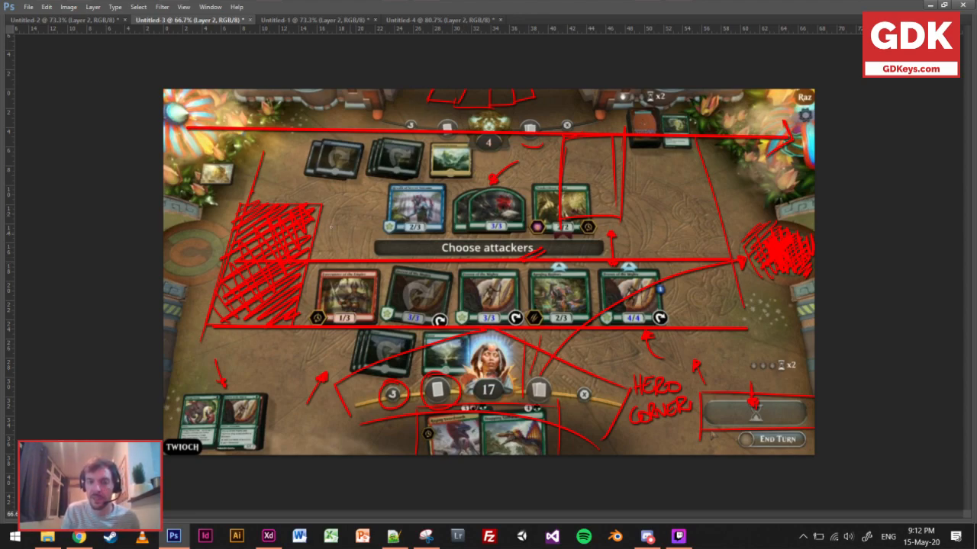
Draw red arrows from the hatched box area to the opponent's blue unit, the player's card pile and the opponent's card pile.
mouse_move(319, 230)
left_mouse_down()
mouse_move(414, 207)
mouse_move(408, 214)
left_mouse_up()
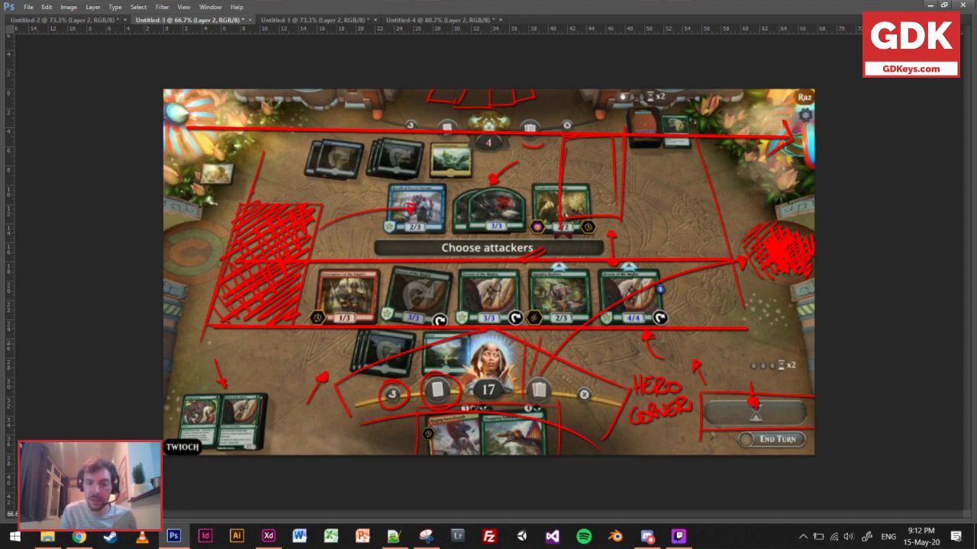
mouse_move(212, 336)
left_mouse_down()
mouse_move(201, 406)
mouse_move(207, 398)
left_mouse_up()
mouse_move(322, 204)
left_mouse_down()
mouse_move(605, 108)
mouse_move(662, 110)
left_mouse_up()
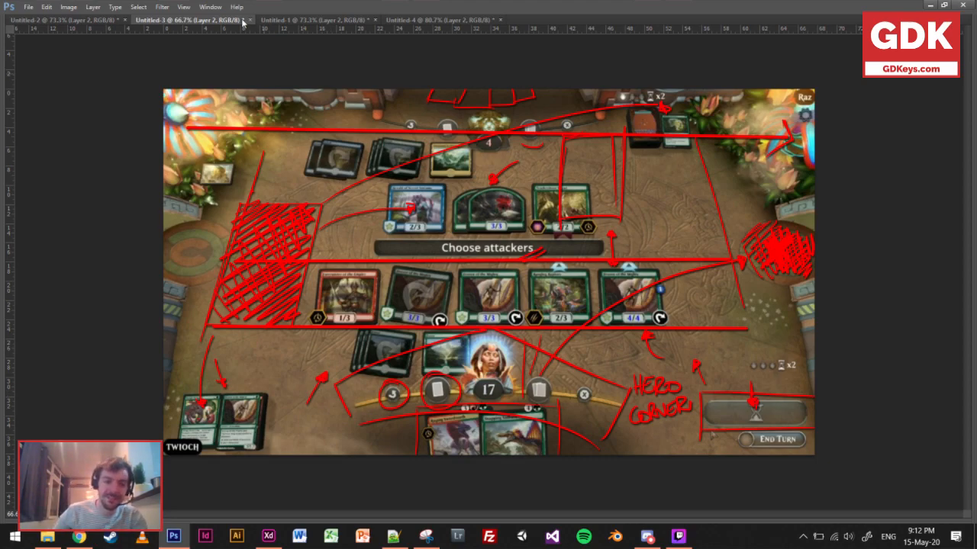
Switch to Adobe XD, place a crab card enlarged to 117 × 162 above the player's deck at X 102, Y 566, and copy it to Y 354.
left_click(270, 540)
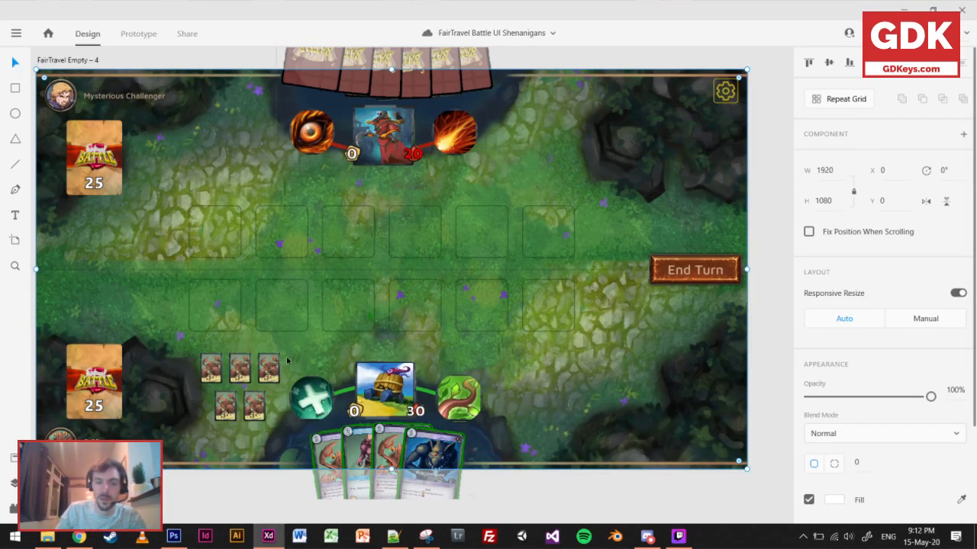
key("alt")
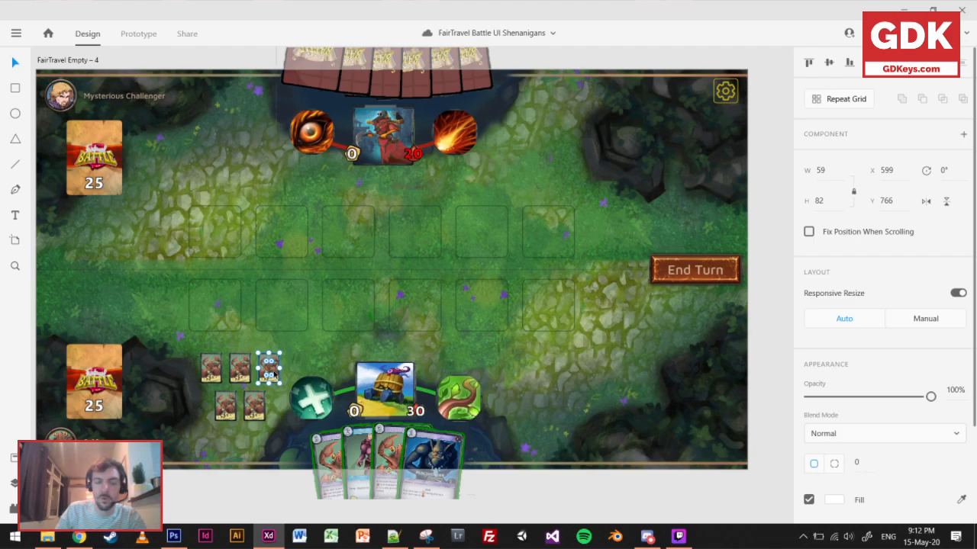
left_click_drag(271, 374, 117, 332)
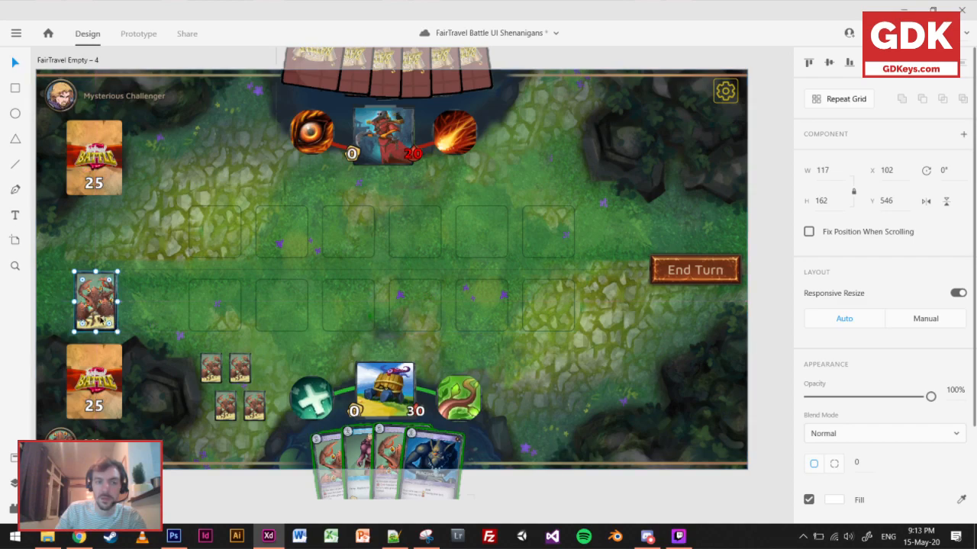
left_click_drag(107, 303, 106, 231, "alt")
left_click(150, 353)
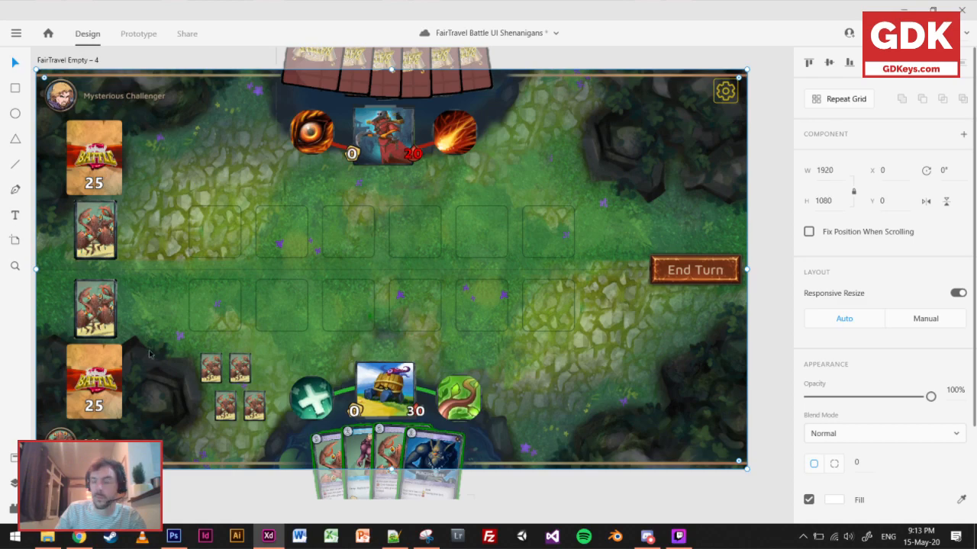
Nudge the crab card below the opponent's deck down to Y 357.
left_click(97, 246)
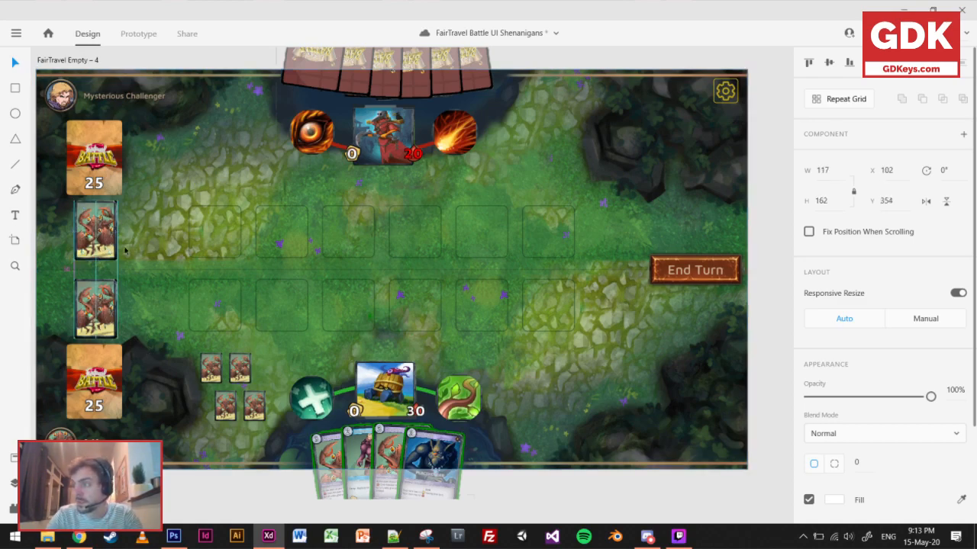
key("Down")
key("Down")
key("Down")
key("Down")
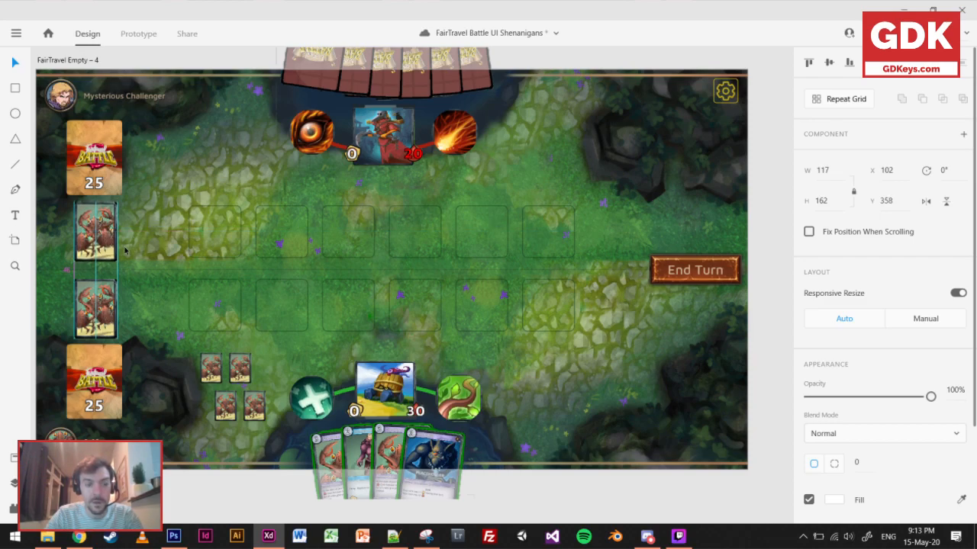
key("Up")
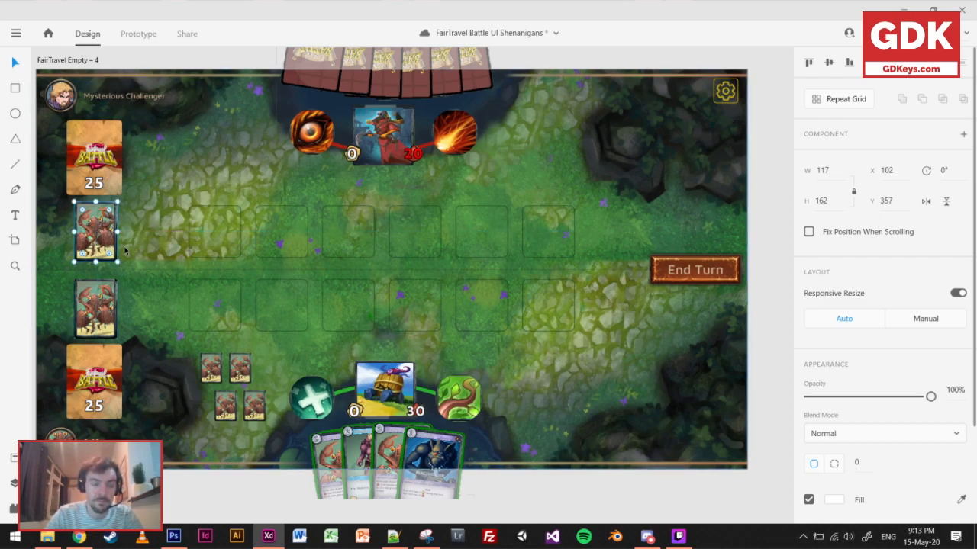
Nudge the crab card above the player's deck up to Y 562.
left_click(113, 311)
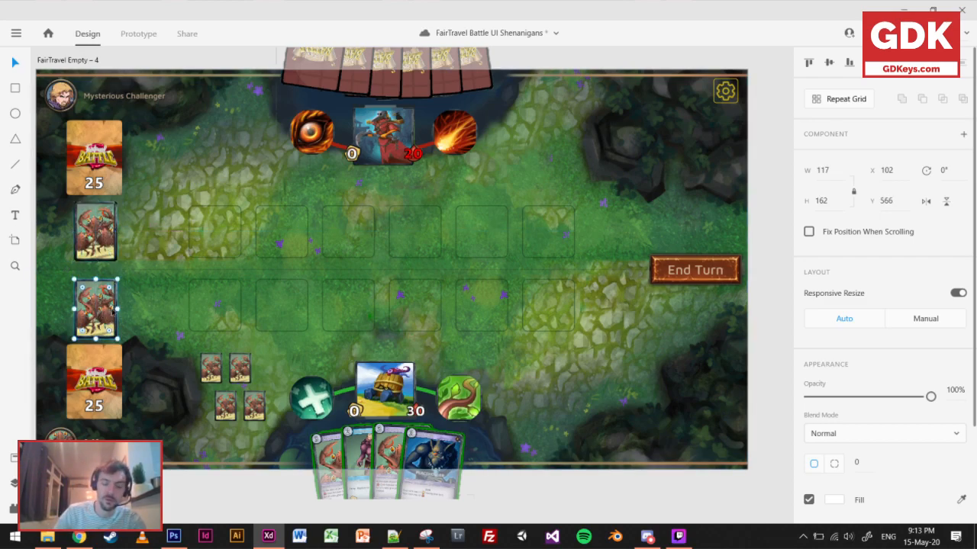
key("Up")
key("Up")
key("Up")
key("Up")
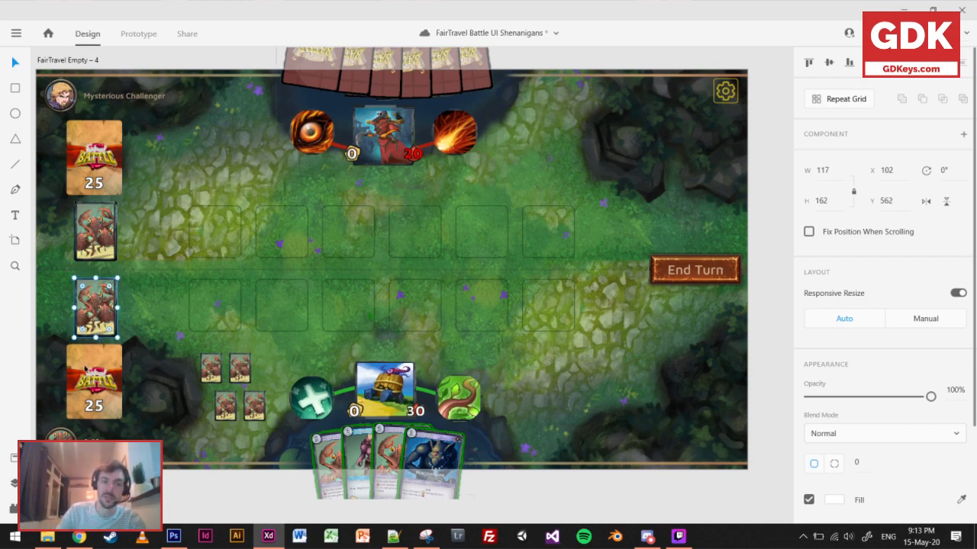
Draw a white 54 × 46 triangle on the opponent's crab card at X 130, Y 415, and copy it onto the player's crab card at Y 620.
left_click(105, 249)
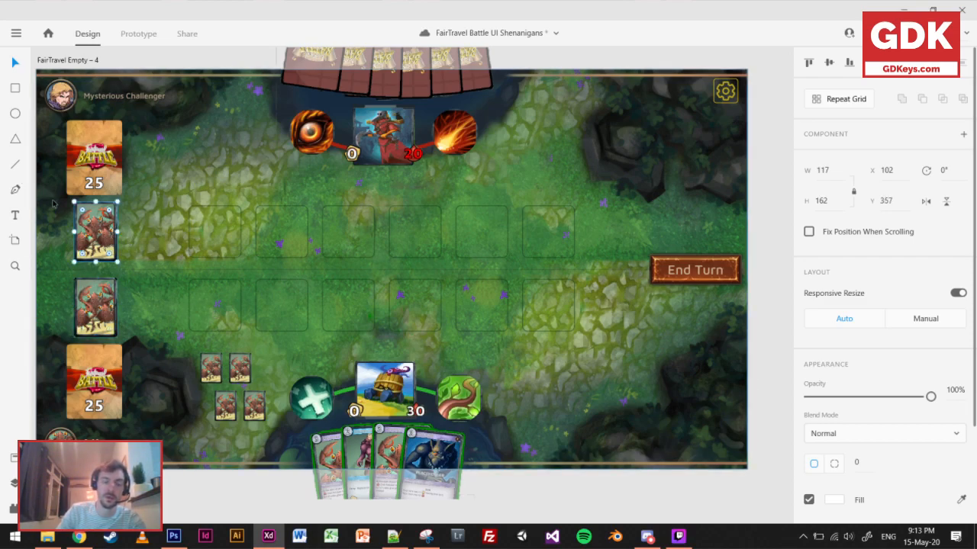
left_click(16, 138)
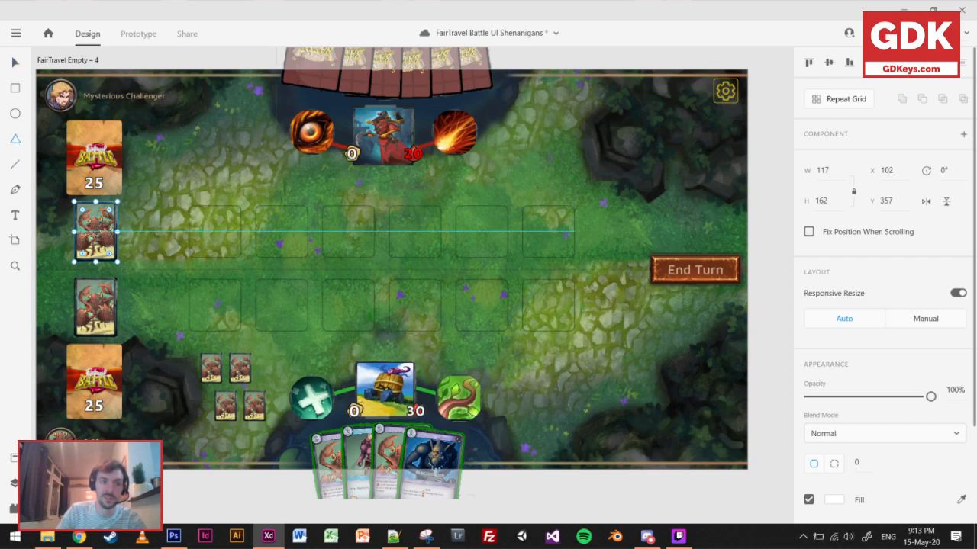
left_click_drag(84, 224, 104, 241)
key("v")
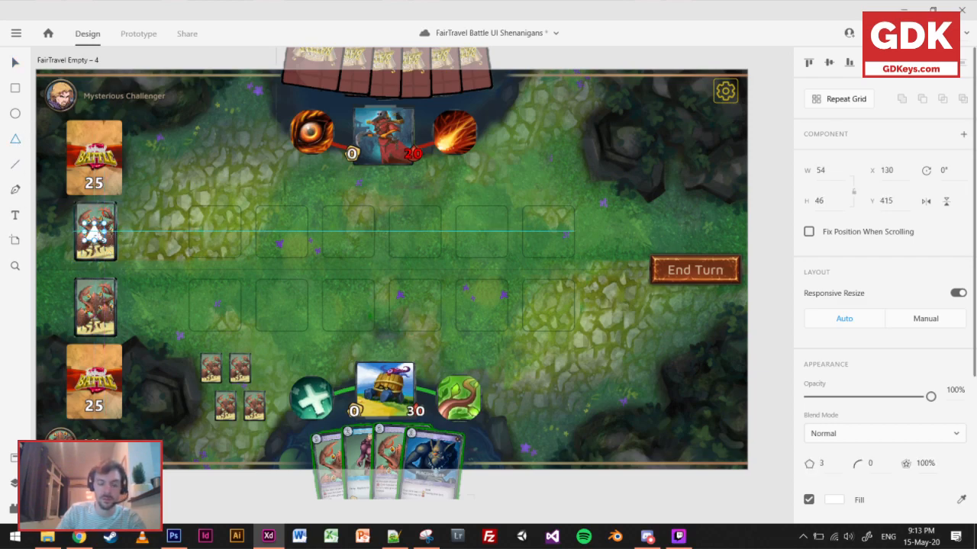
left_click_drag(95, 233, 95, 307)
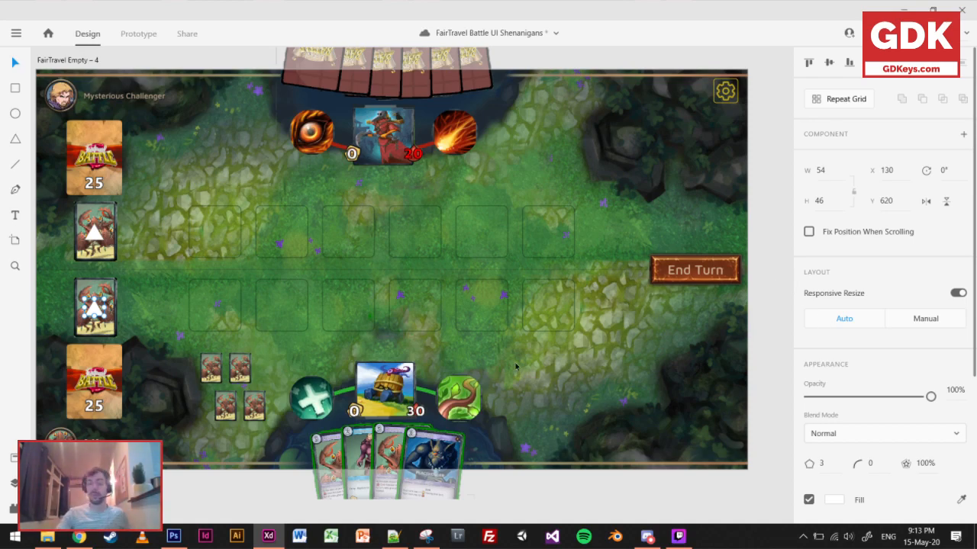
Compare the FairTravel Empty – 4 board with the FairTravel Battle – 1 board and save the document.
scroll(268, 303, "down", 4)
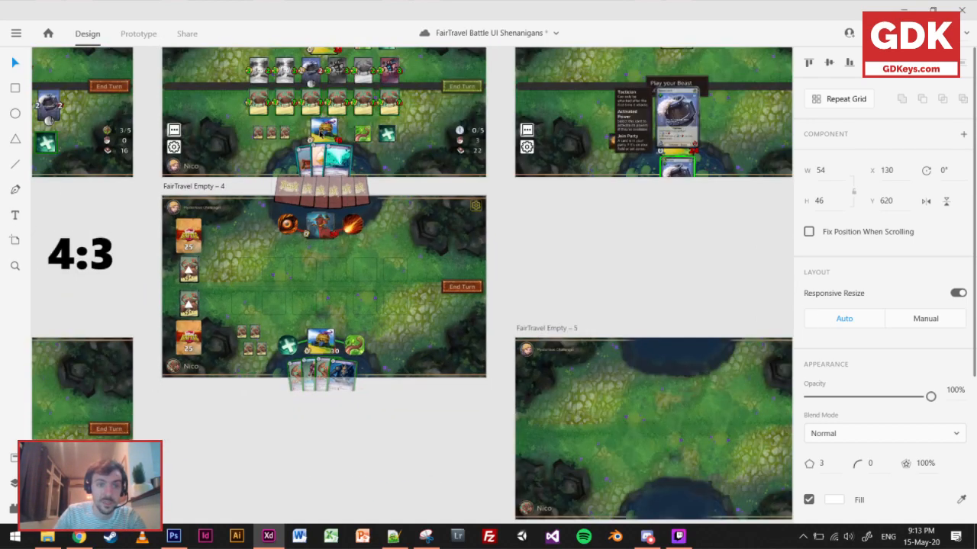
scroll(321, 307, "up", 3)
scroll(316, 299, "up", 5)
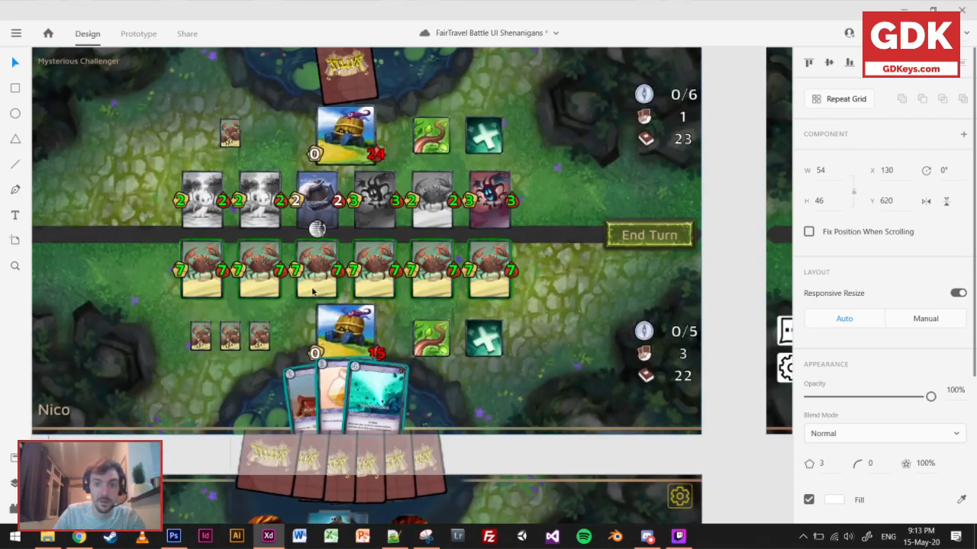
scroll(312, 294, "down", 1)
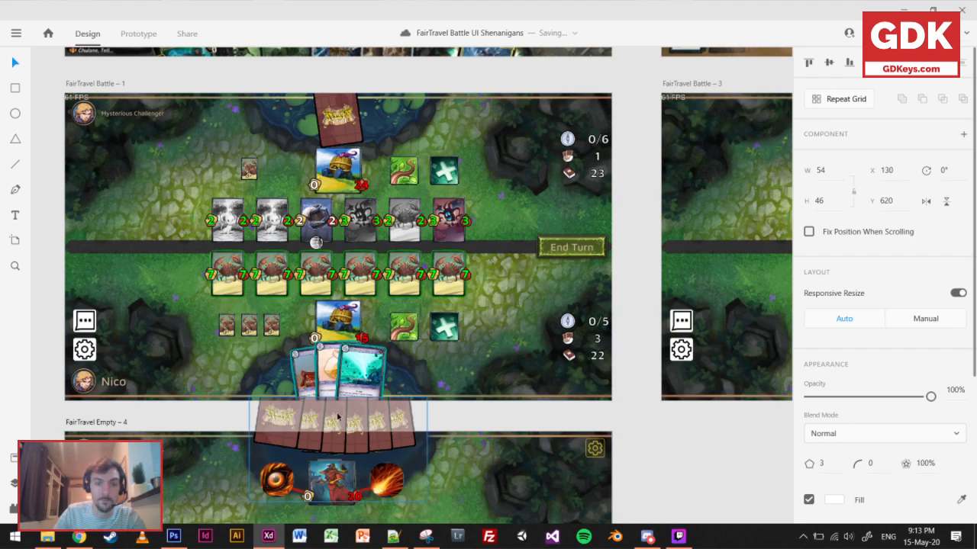
scroll(421, 458, "down", 5)
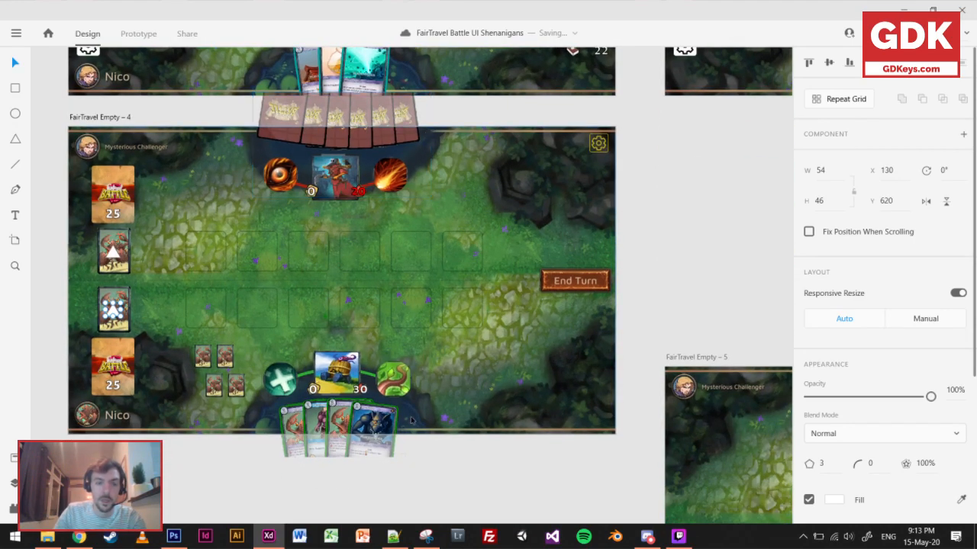
left_click(126, 254)
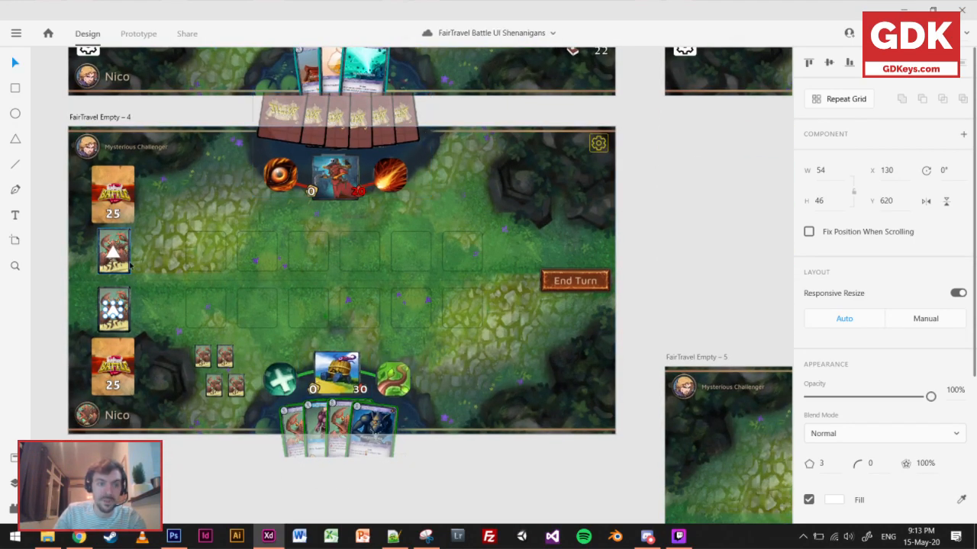
mouse_move(128, 270)
left_mouse_down()
mouse_move(160, 292)
mouse_move(130, 269)
left_mouse_up()
key("ctrl+s")
Duplicate a small crab card to X 599, Y 766 as the third card in the upper row beside the player's hero.
left_click_drag(114, 236, 254, 334)
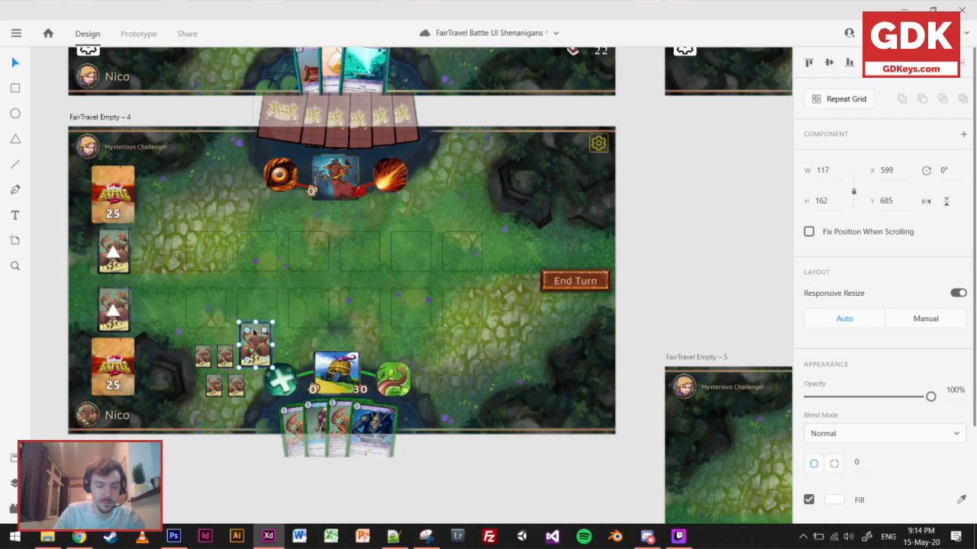
key("Delete")
left_click(228, 357)
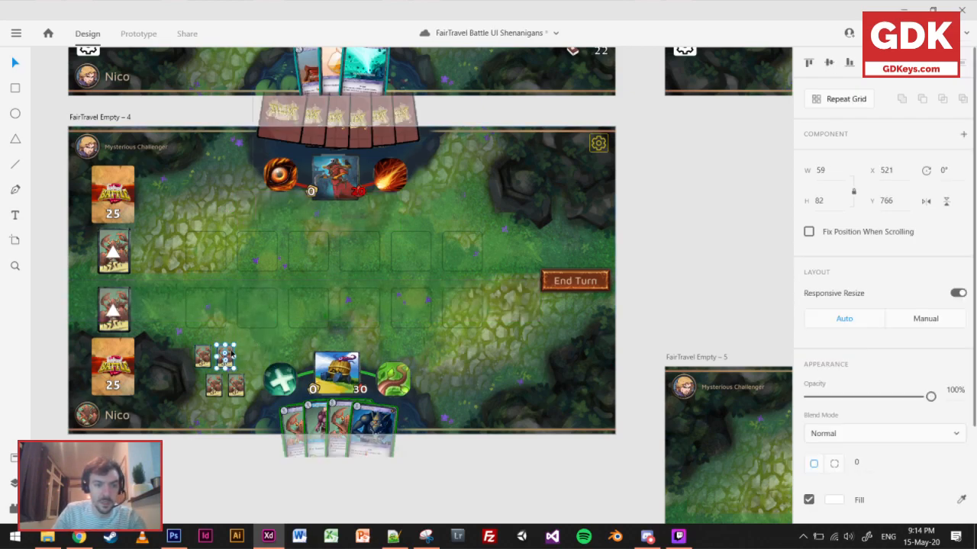
scroll(232, 358, "up", 3)
left_click_drag(229, 357, 288, 358)
scroll(482, 353, "down", 5)
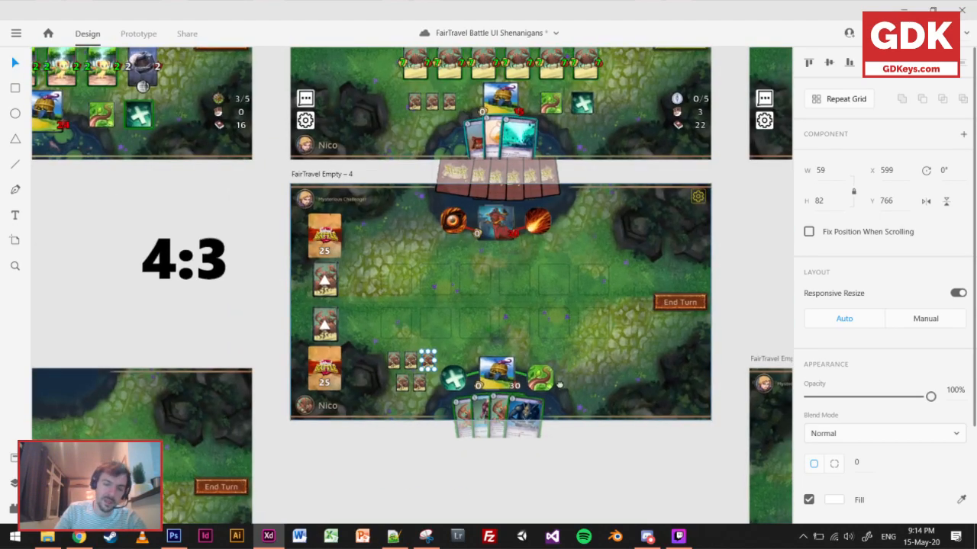
left_click_drag(634, 478, 564, 452)
left_click(565, 451)
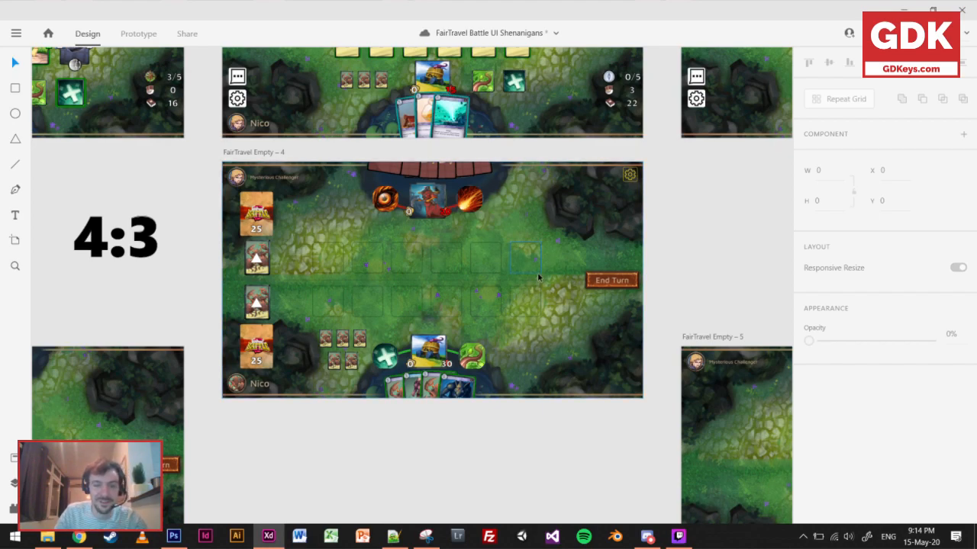
Examine the compass, hand and deck counters below the End Turn button on FairTravel Battle – 1, against the revised board.
scroll(560, 202, "up", 3)
scroll(560, 203, "right", 2)
scroll(560, 203, "up", 5)
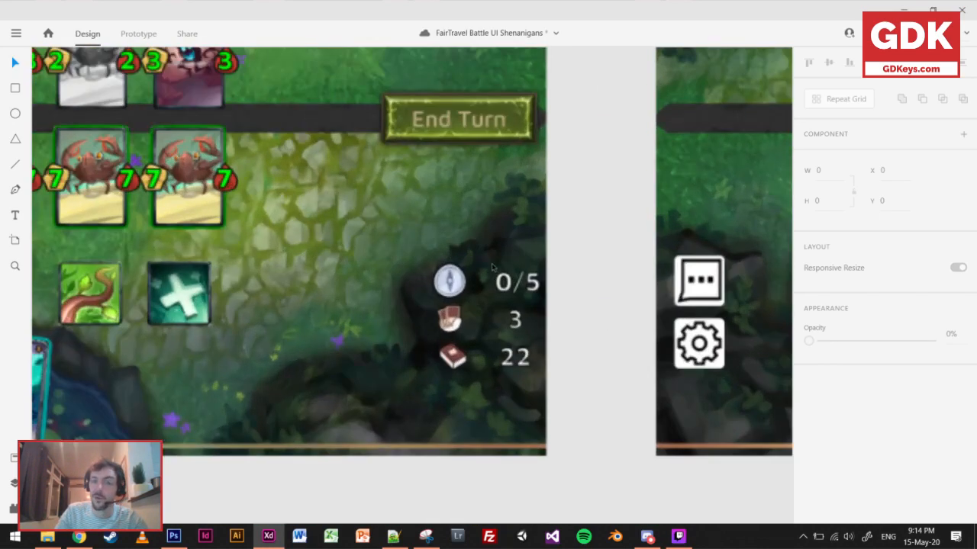
scroll(463, 344, "down", 1)
scroll(463, 343, "up", 1)
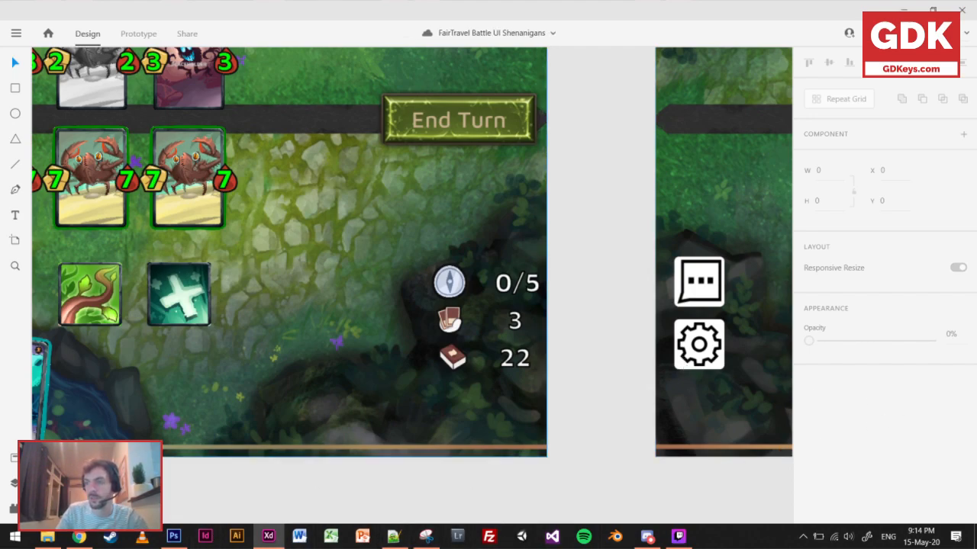
key("alt+Tab")
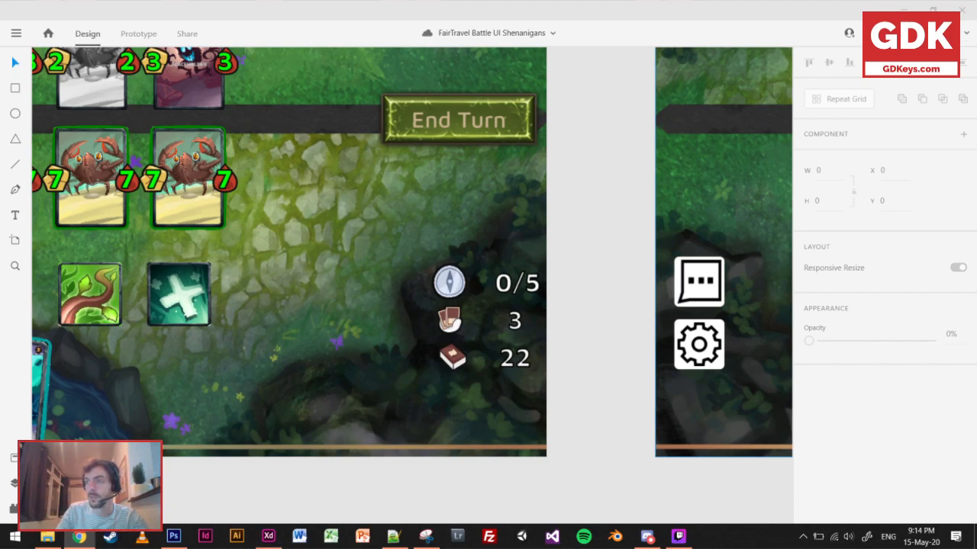
left_click(560, 322)
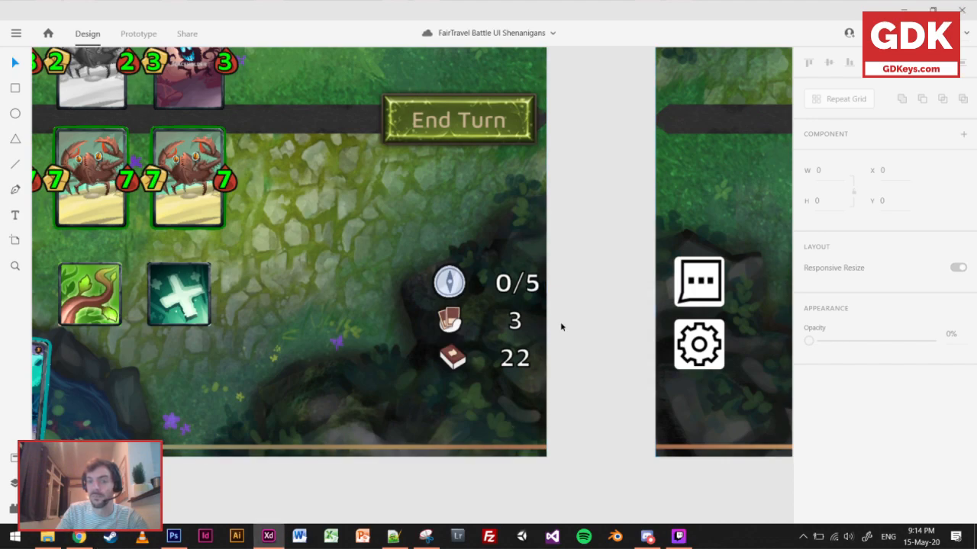
scroll(560, 320, "down", 3)
left_click_drag(518, 348, 598, 258)
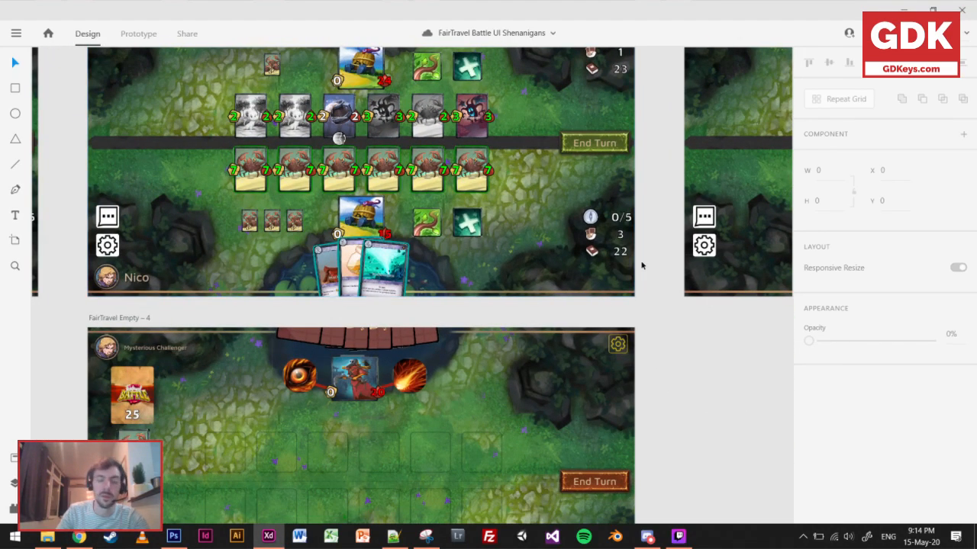
left_click_drag(661, 374, 711, 244)
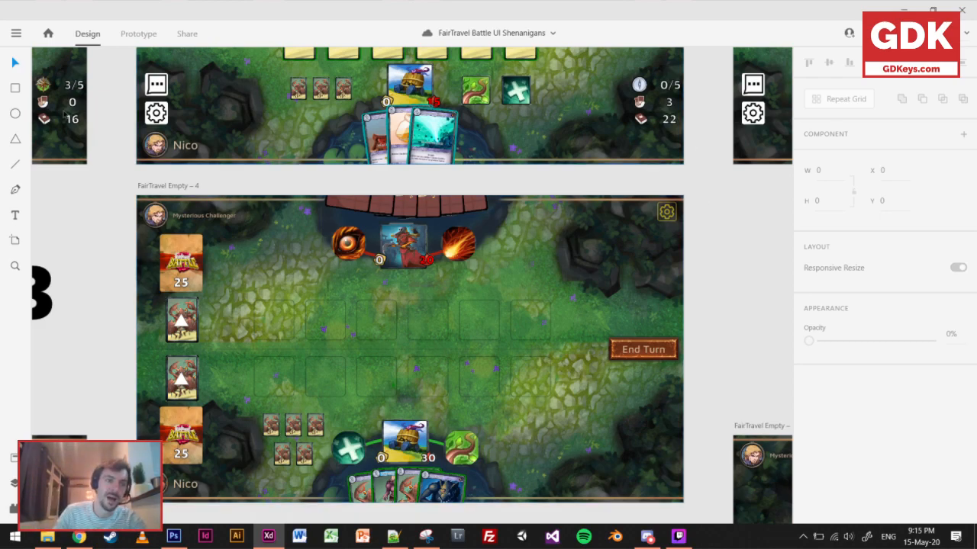
Switch to Photoshop, compare the annotated card game screenshots in Untitled-1, Untitled-2 and Untitled-3, and return to Adobe XD.
left_click(16, 116)
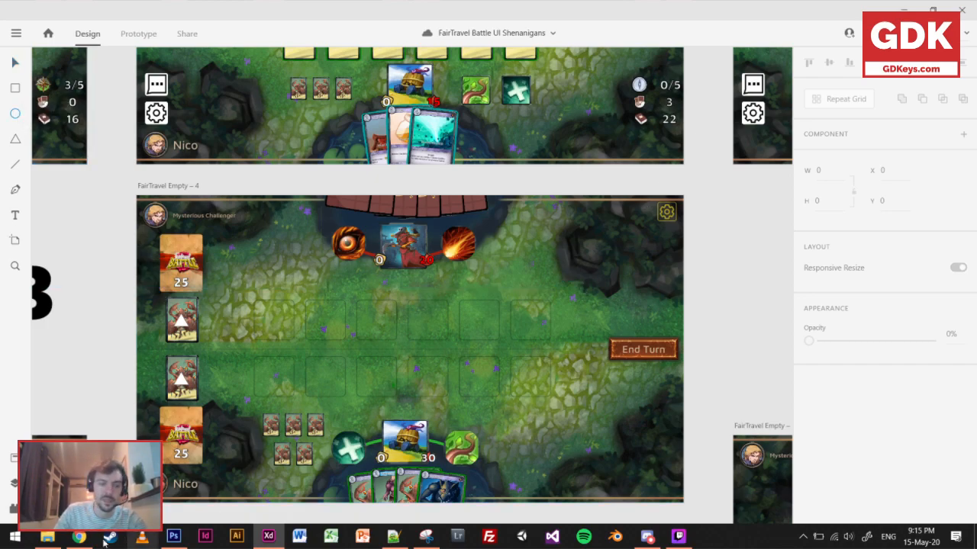
left_click(174, 536)
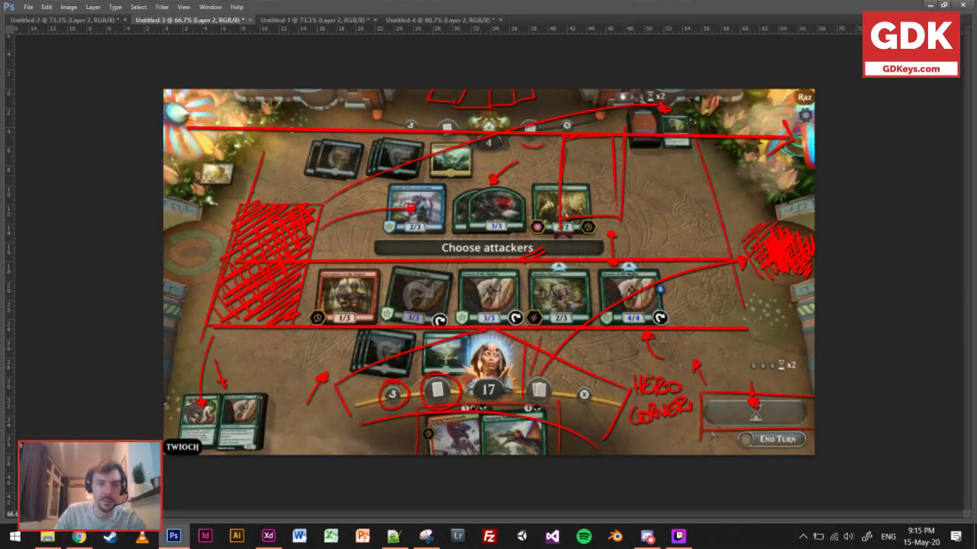
left_click(59, 20)
left_click(305, 20)
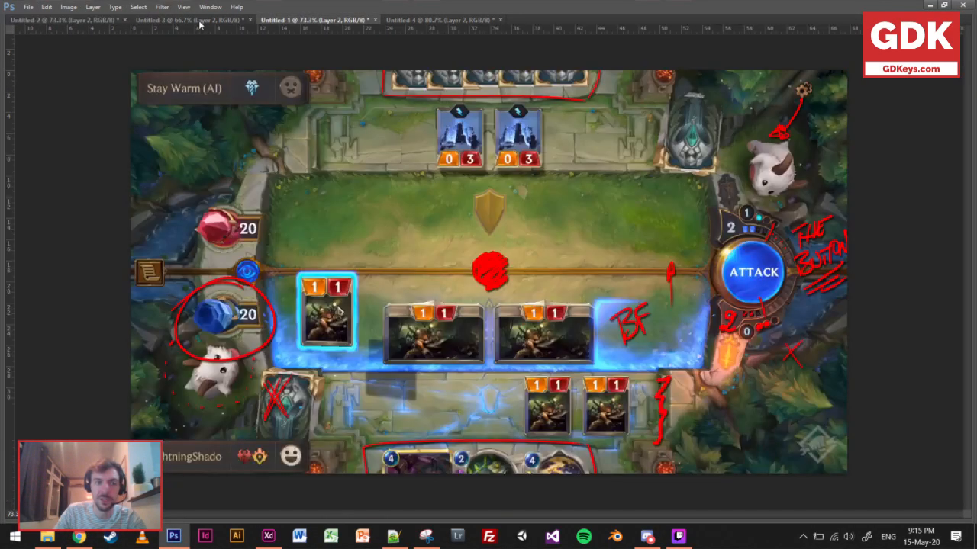
left_click(189, 19)
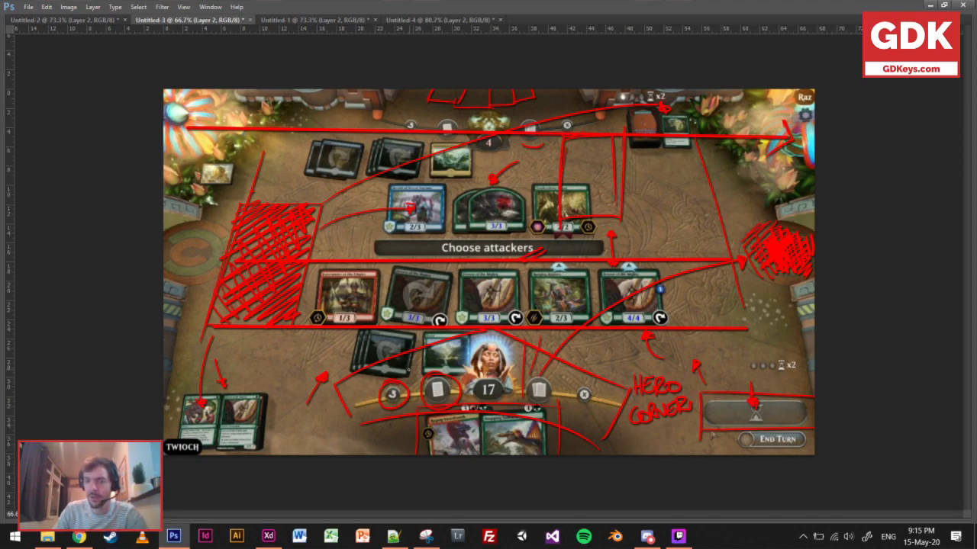
left_click(319, 22)
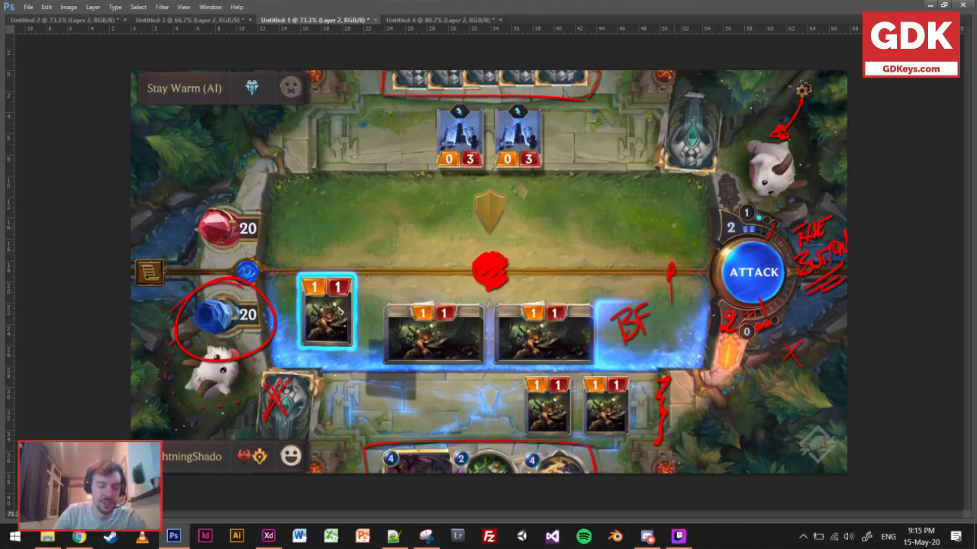
left_click(89, 22)
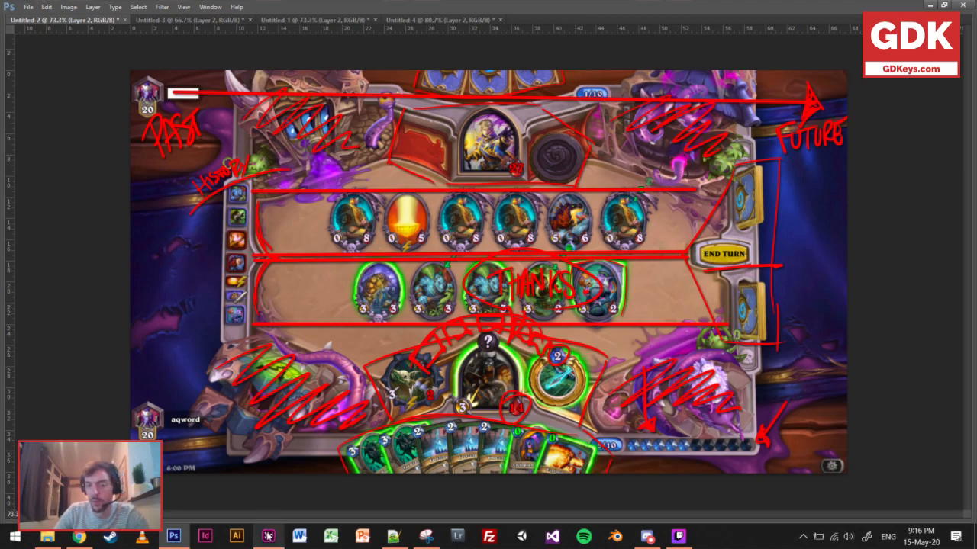
mouse_move(268, 537)
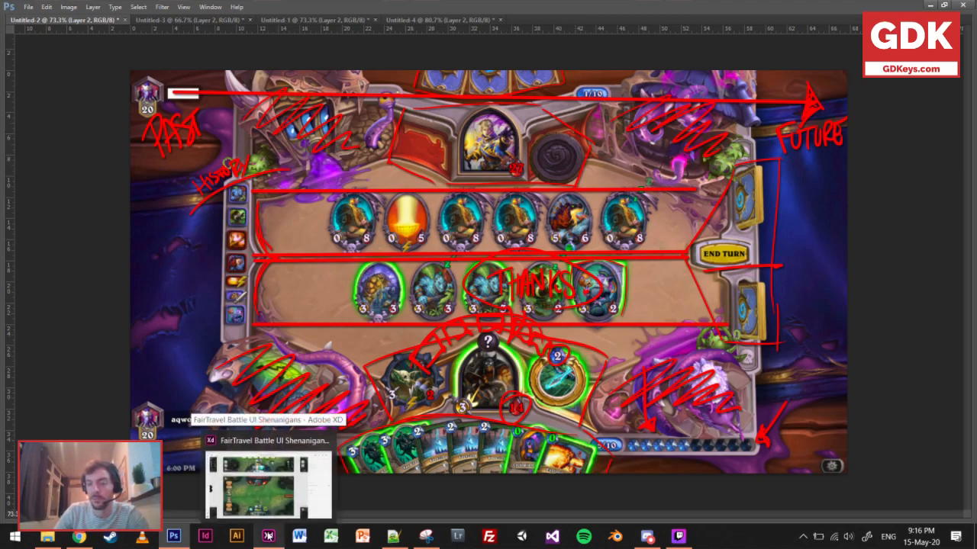
left_click(267, 536)
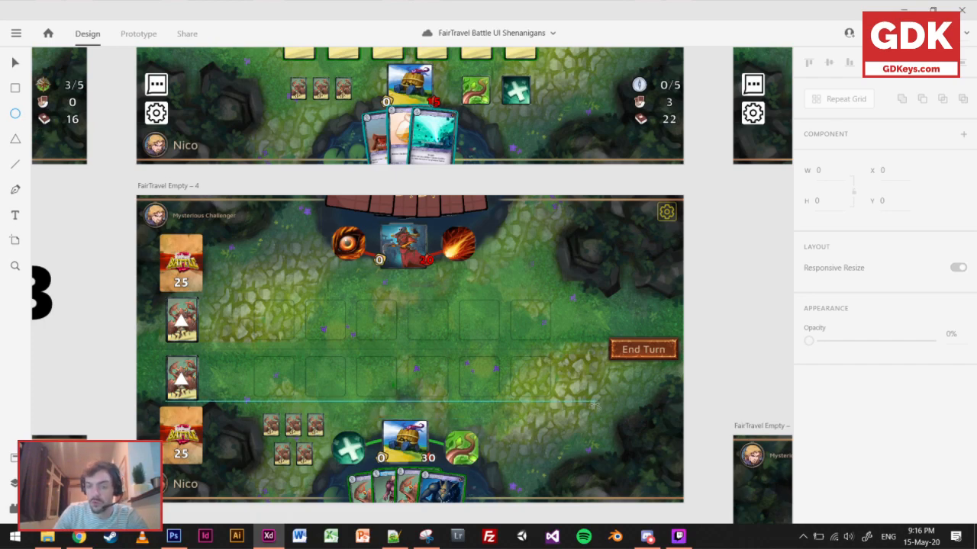
Try a 56 × 56 circle filled #FF00EC below the End Turn button at X 1569, Y 710, and delete it.
left_click(592, 405)
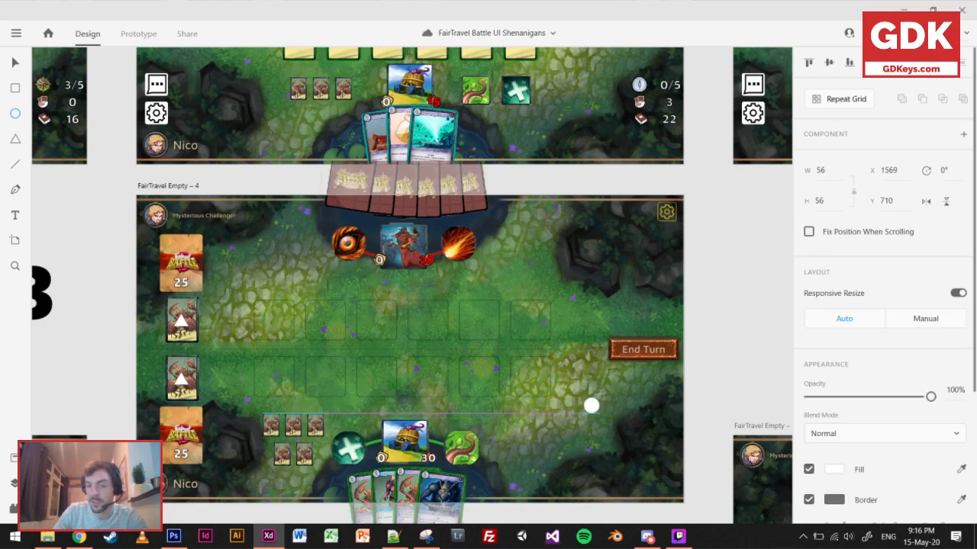
left_click(835, 470)
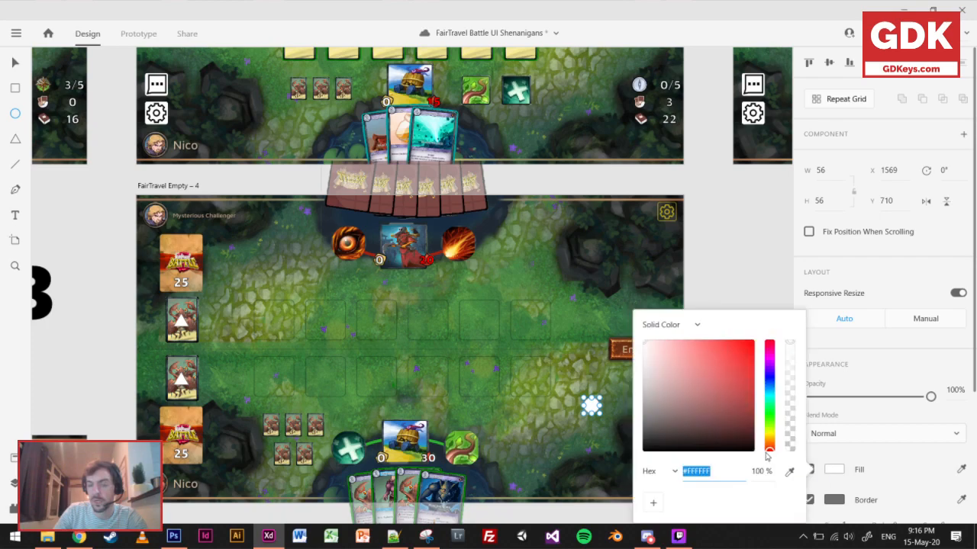
left_click(772, 357)
left_click(753, 341)
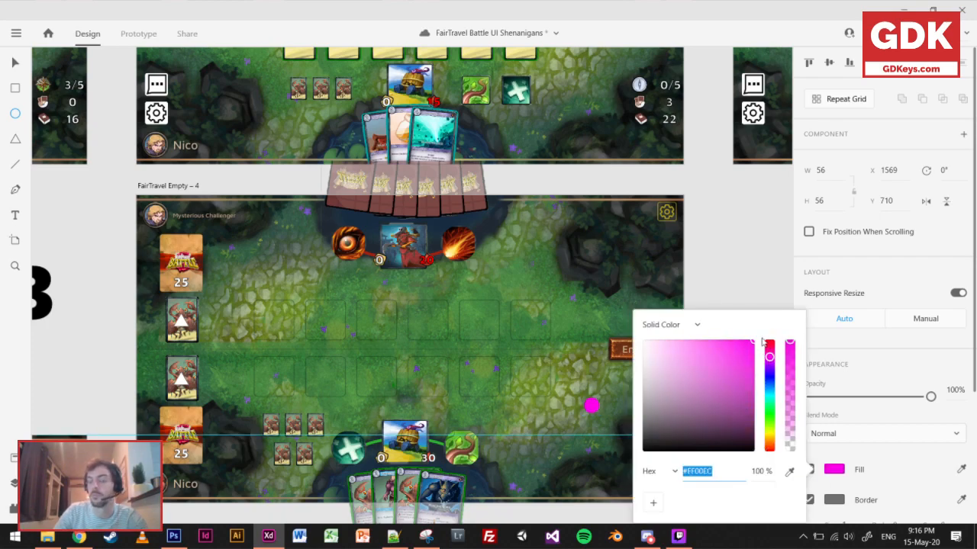
left_click(18, 66)
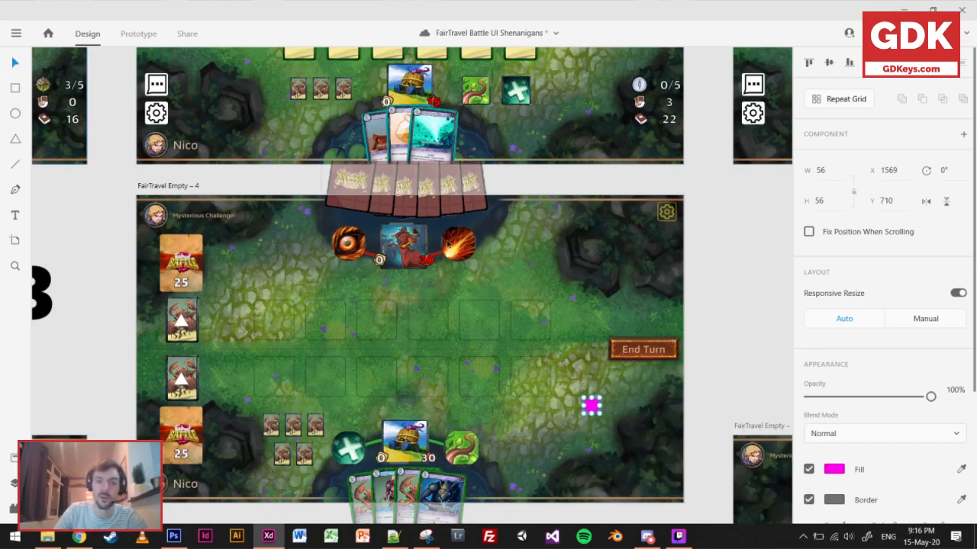
left_click(717, 390)
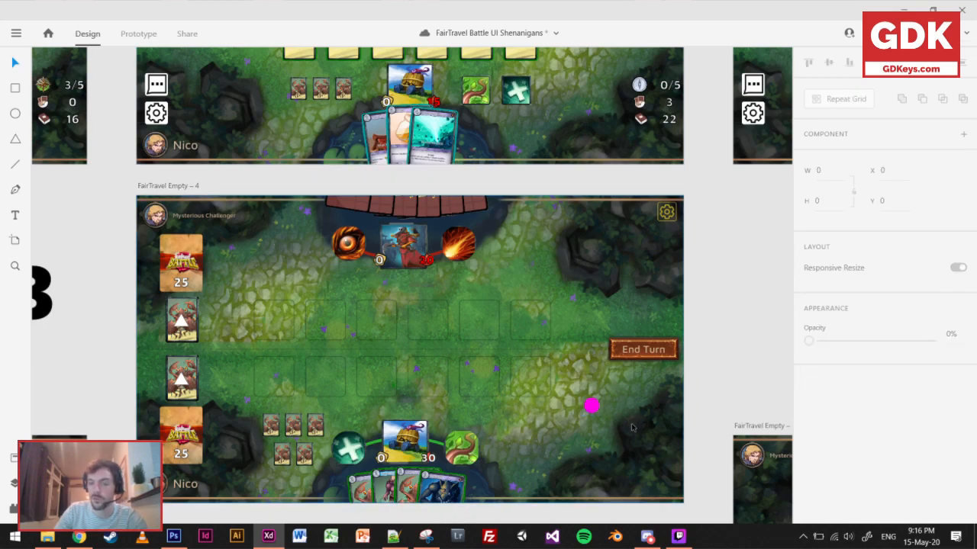
left_click(592, 405)
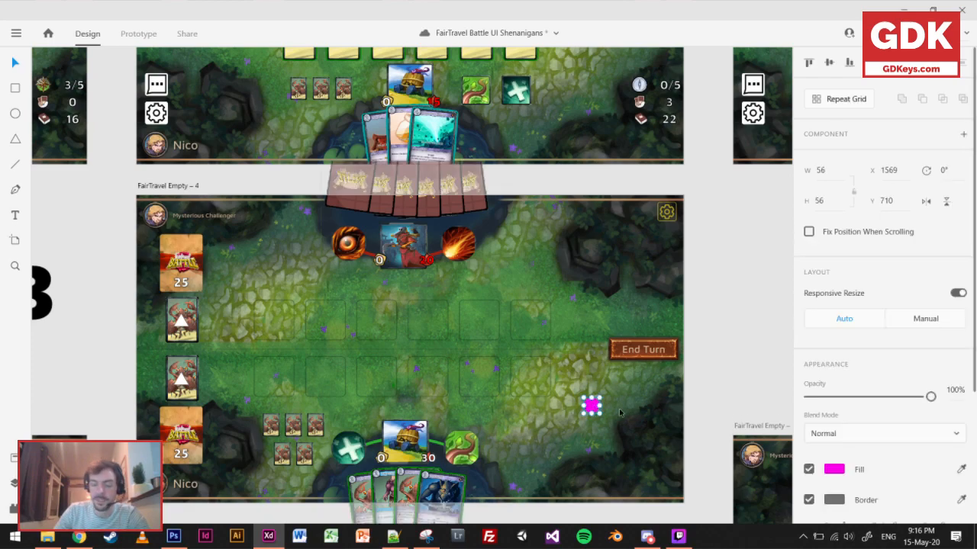
key("Delete")
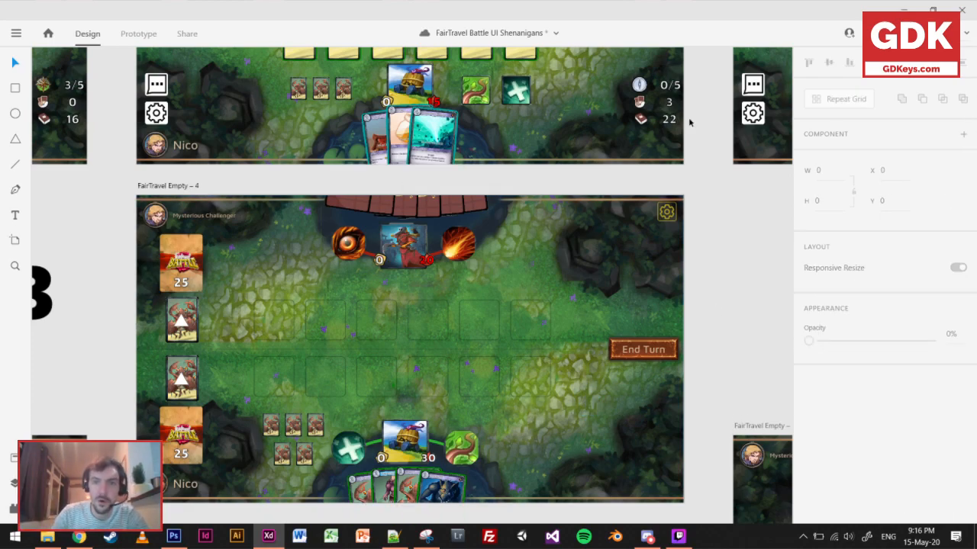
Inspect the player's compass, hand and book icons with their numbers close up on the FairTravel Battle – 1 board.
scroll(671, 121, "up", 5)
scroll(639, 183, "up", 3)
scroll(638, 183, "up", 3)
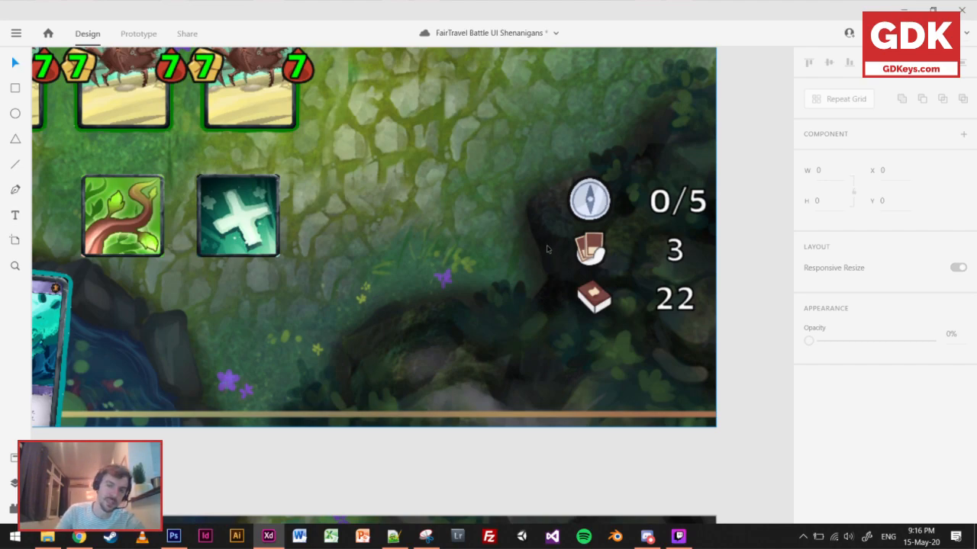
Save the document after checking the whole FairTravel Battle – 1 board.
scroll(547, 248, "down", 3)
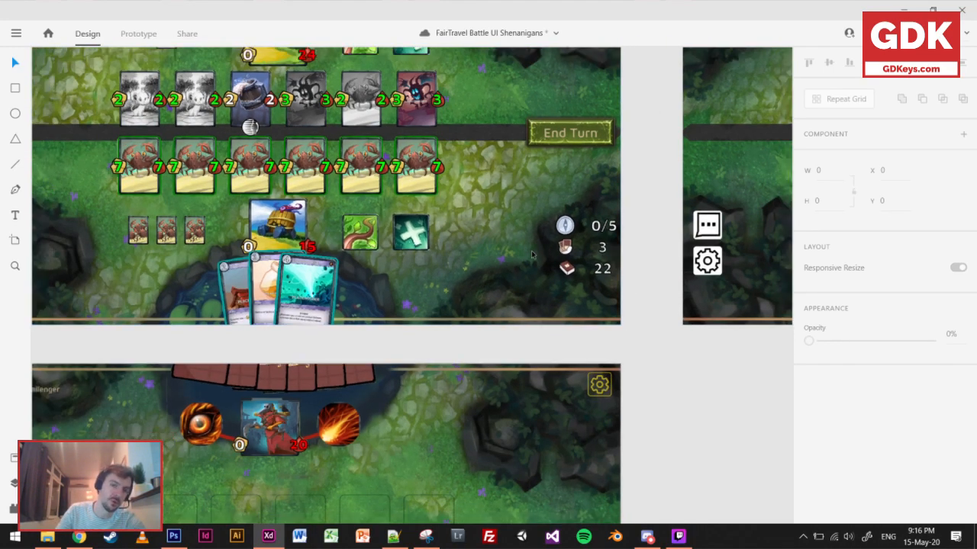
scroll(532, 254, "down", 2)
scroll(517, 320, "up", 2)
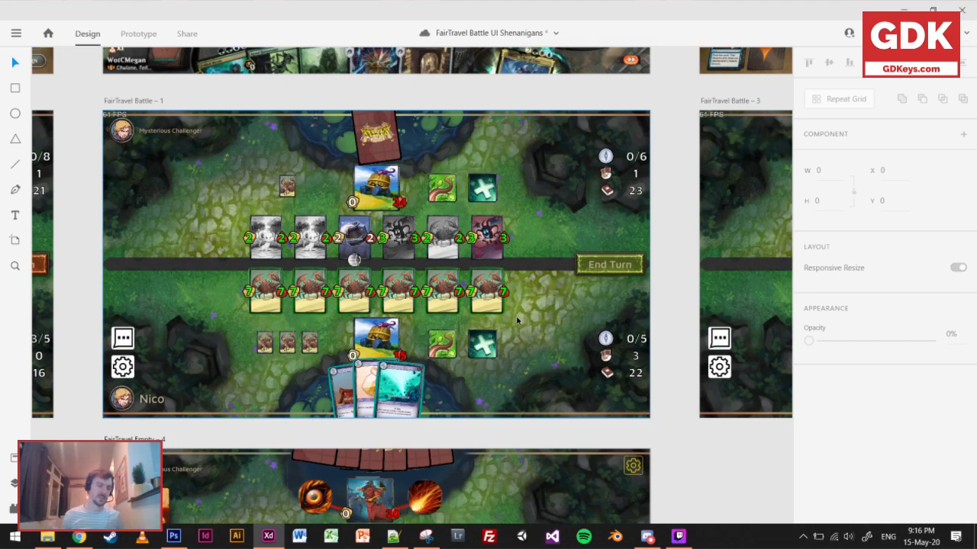
key("ctrl+s")
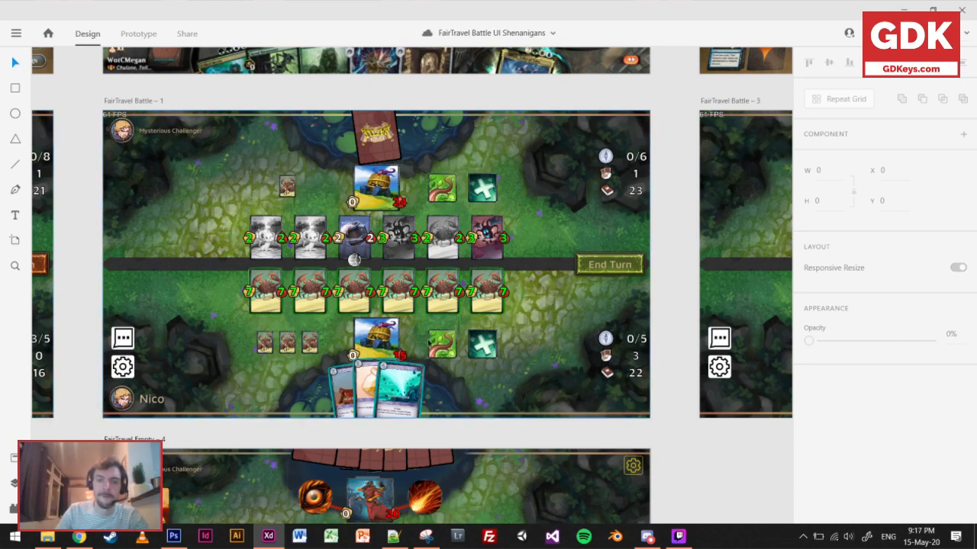
Examine the FairTravel Battle – 1 layout, including the unit rows, hero abilities, last-played cards and counters.
scroll(429, 343, "down", 1)
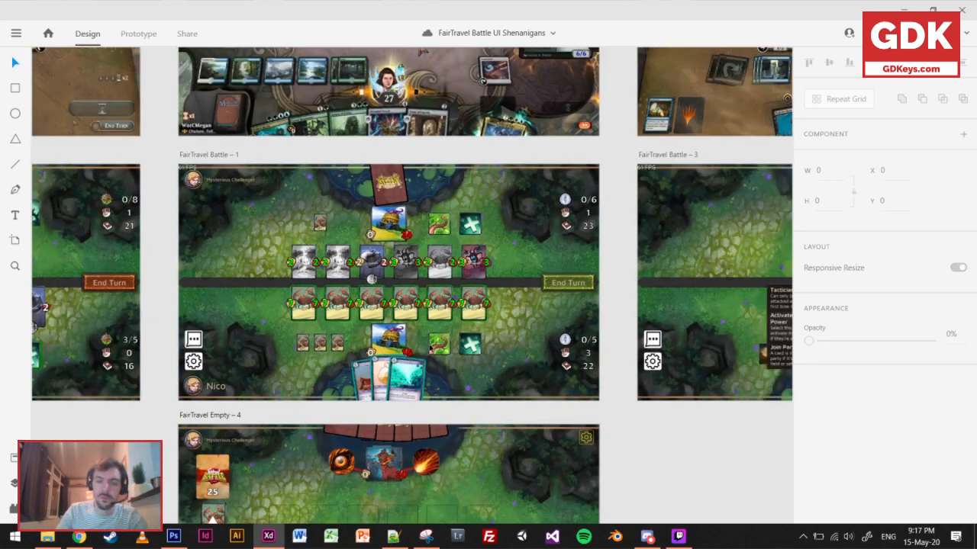
scroll(428, 352, "up", 1)
scroll(367, 306, "up", 1)
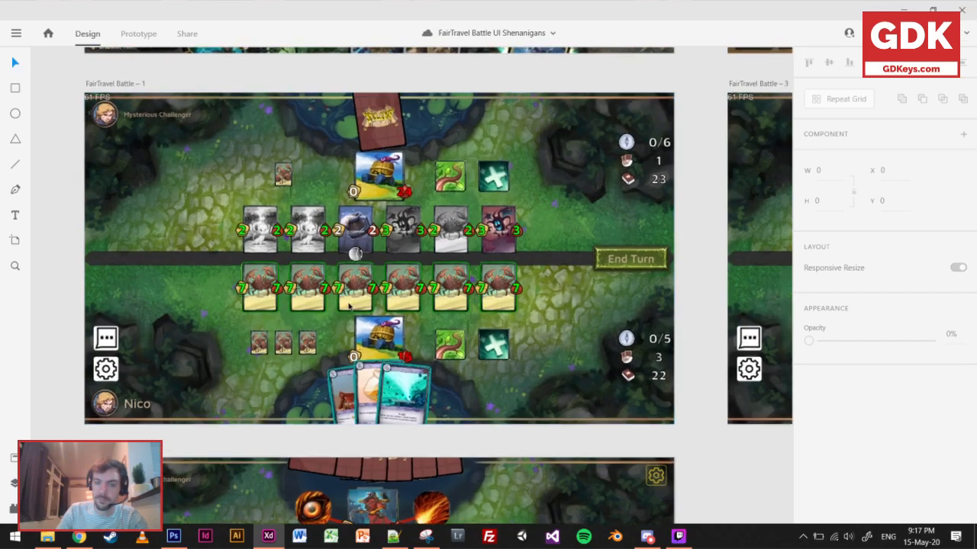
left_click_drag(377, 306, 397, 333)
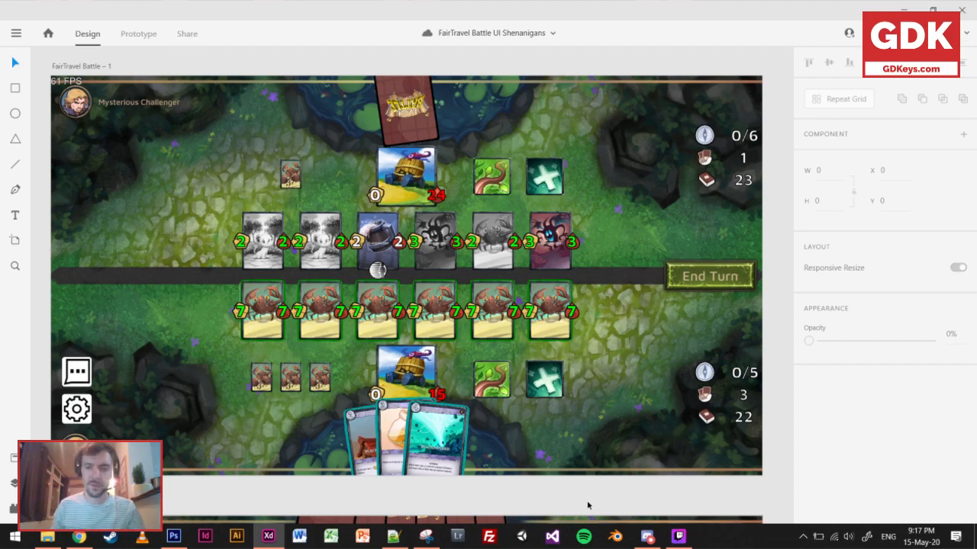
scroll(529, 385, "down", 1)
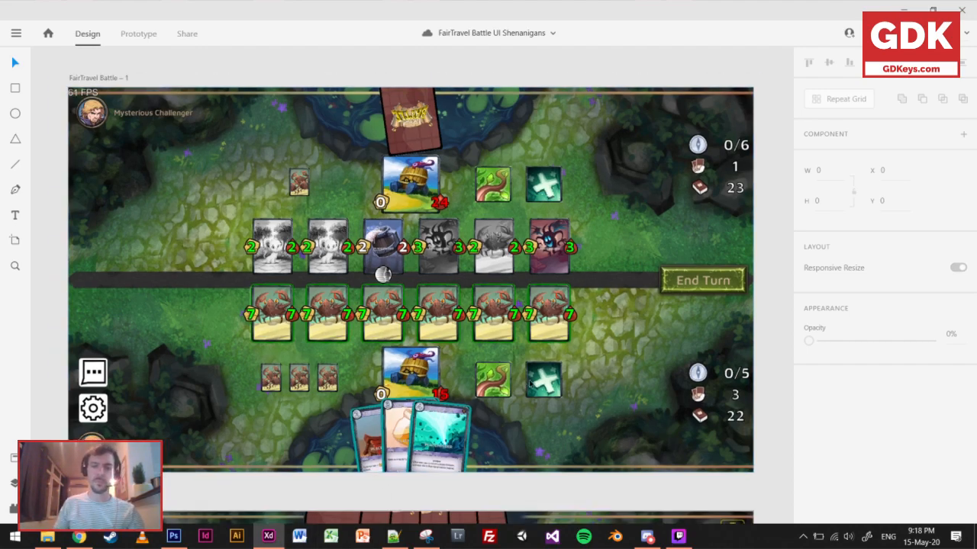
scroll(530, 385, "down", 5)
Examine the FairTravel Battle – 6 board and inspect its central Wolf Shift card close up.
left_click_drag(725, 343, 450, 328)
left_click_drag(736, 299, 420, 250)
left_click_drag(633, 238, 298, 241)
scroll(391, 306, "up", 5)
scroll(386, 322, "up", 1)
left_click_drag(386, 322, 395, 325)
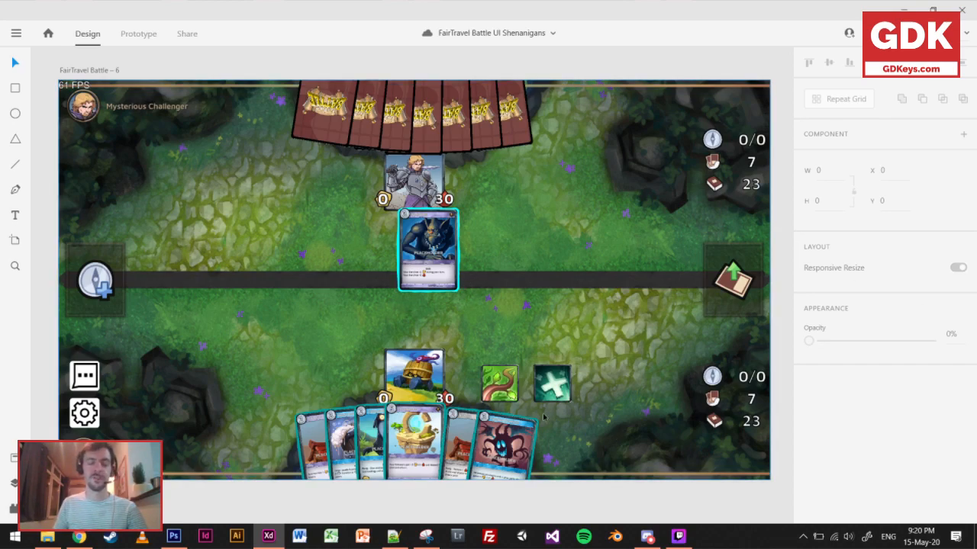
scroll(458, 282, "up", 8)
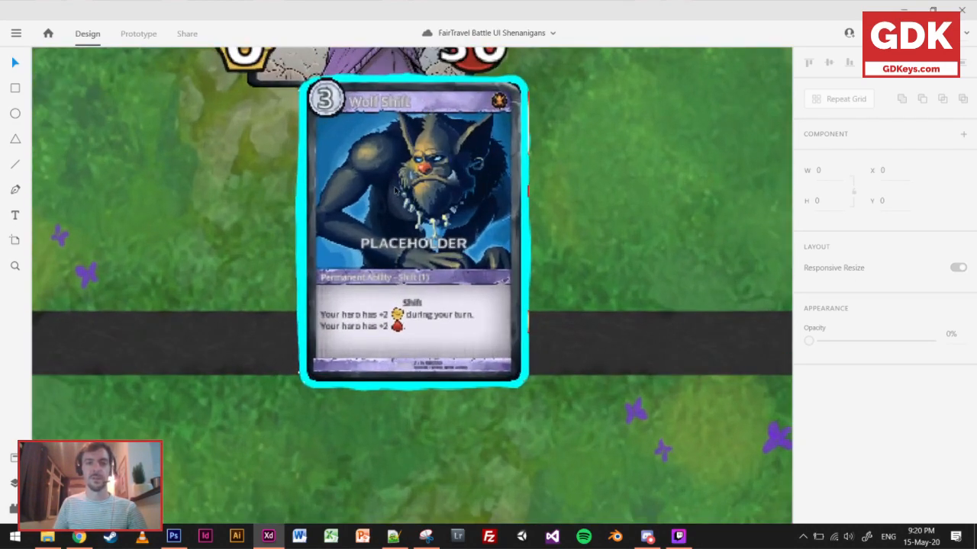
scroll(524, 246, "up", 1)
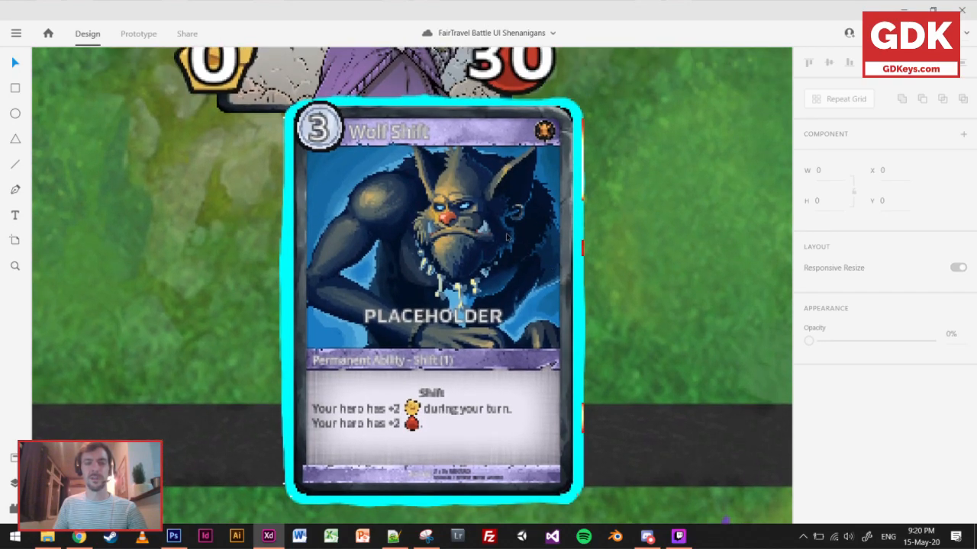
scroll(507, 238, "up", 2)
scroll(505, 242, "down", 2)
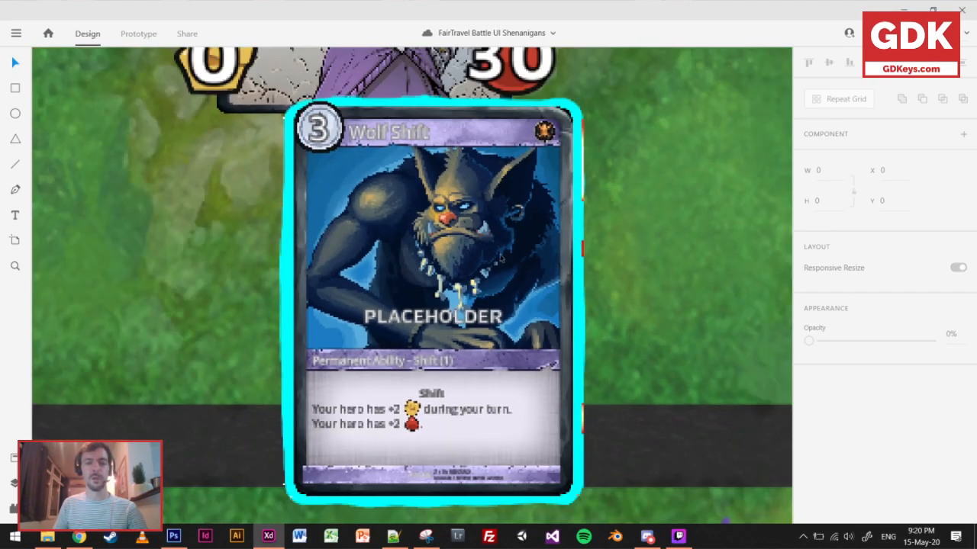
Try enlarging the player's deck on FairTravel Empty – 4 to 269 × 354, save, and undo the resize.
scroll(499, 259, "down", 4)
scroll(501, 270, "down", 2)
left_click_drag(402, 364, 501, 206)
left_click_drag(277, 300, 648, 140)
left_click_drag(366, 260, 510, 196)
left_click_drag(103, 242, 317, 282)
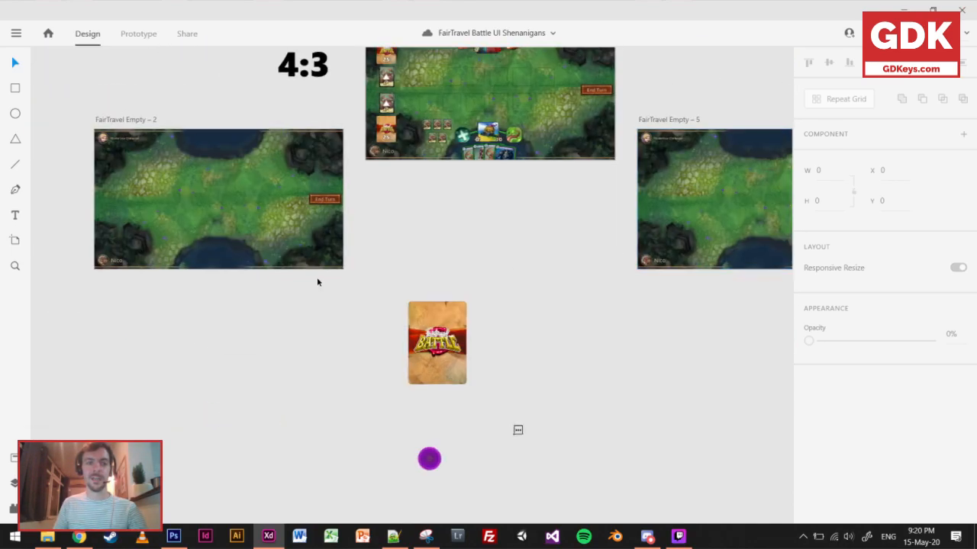
left_click_drag(530, 230, 476, 367)
scroll(455, 220, "up", 4)
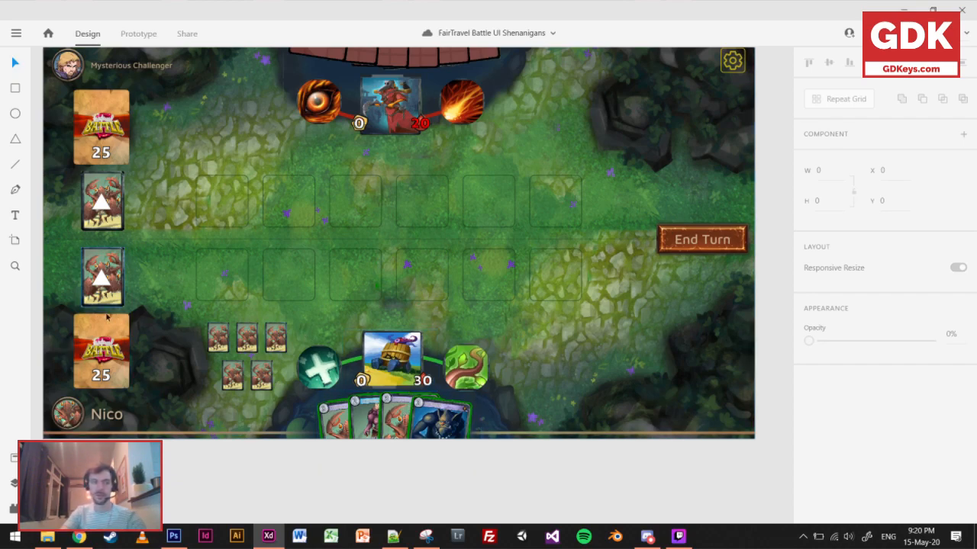
left_click(102, 339)
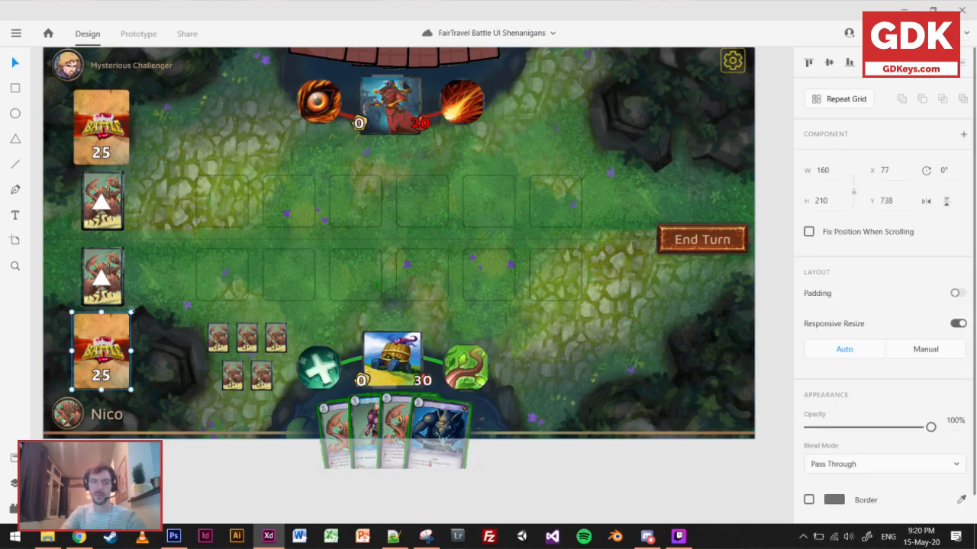
left_click_drag(131, 312, 151, 285)
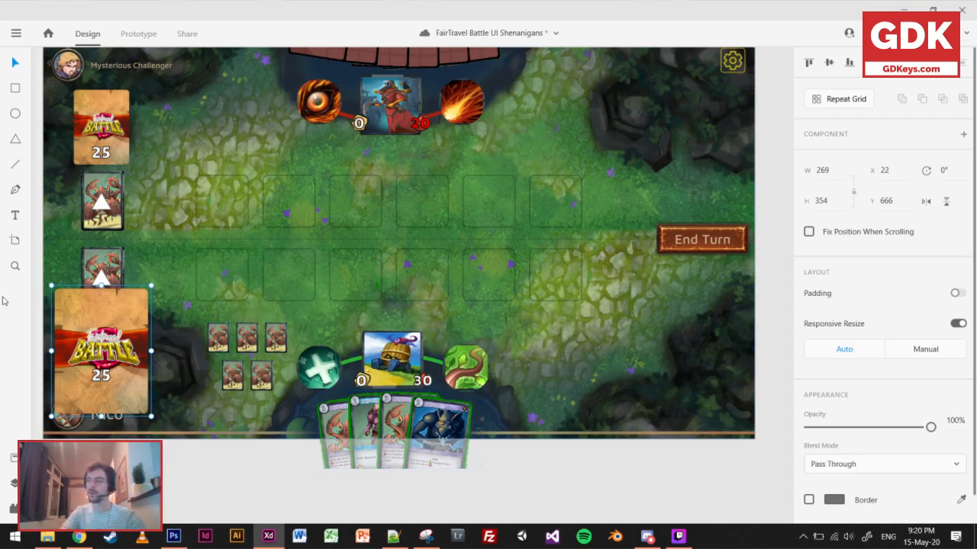
key("ctrl+s")
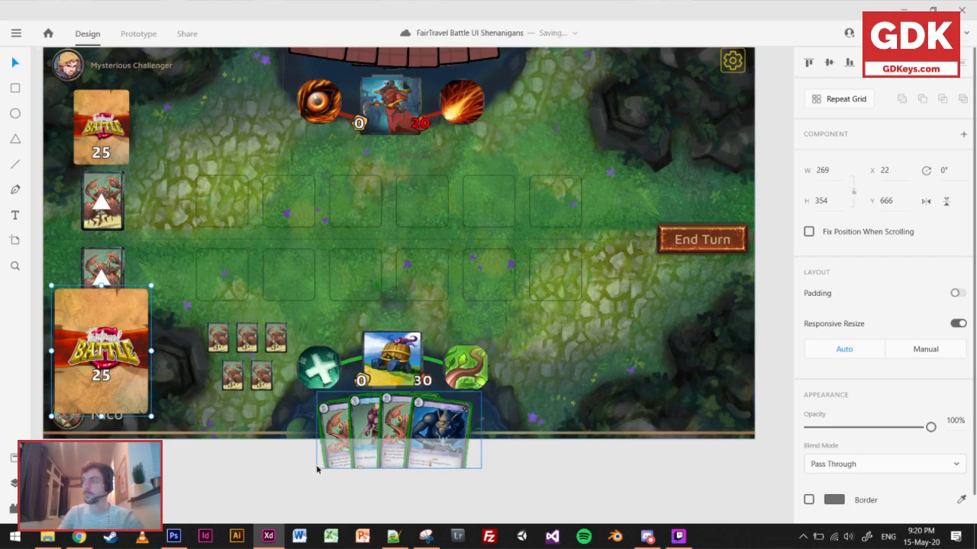
key("ctrl+z")
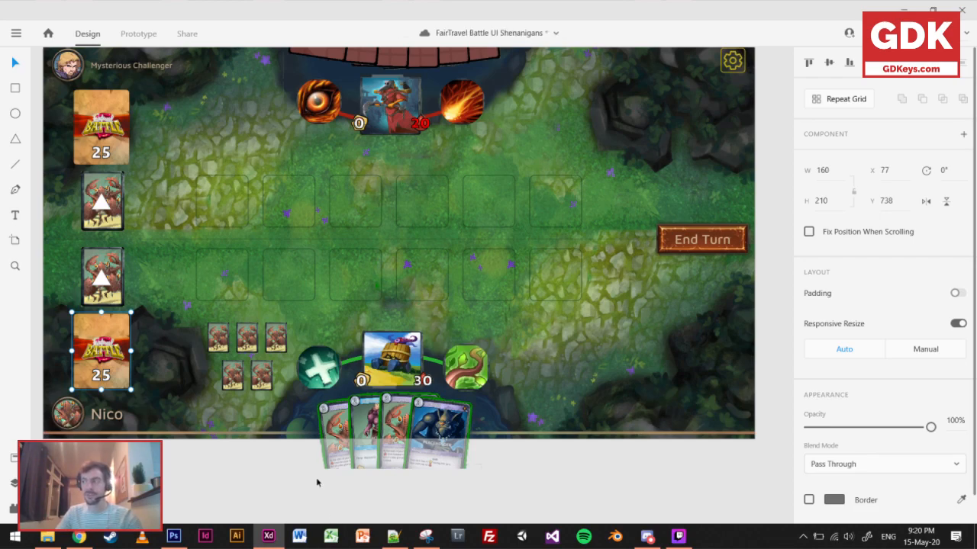
Deselect the player's deck on FairTravel Empty – 4 and save the document.
left_click(238, 457)
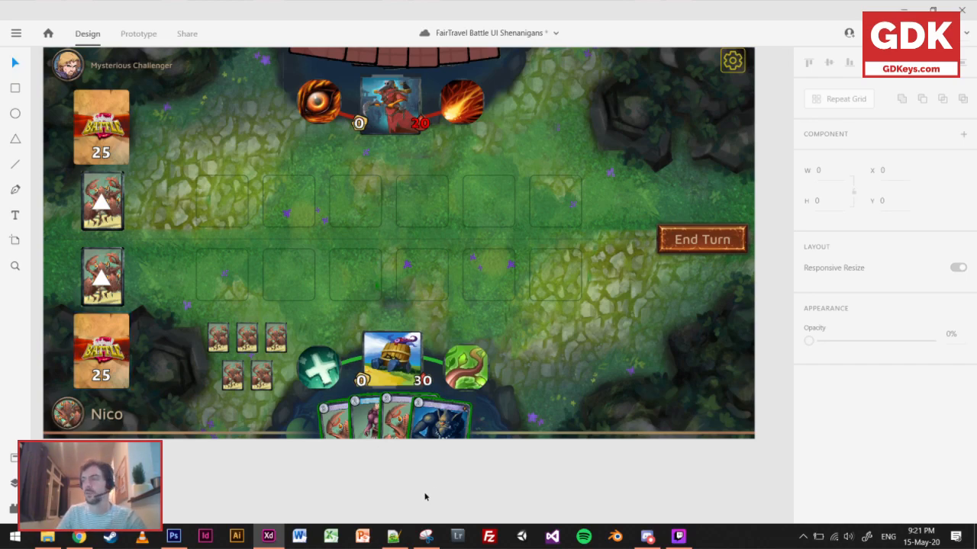
scroll(379, 353, "down", 1)
scroll(378, 352, "up", 1)
left_click_drag(383, 356, 391, 384)
left_click_drag(377, 337, 374, 357)
scroll(374, 357, "up", 3)
scroll(556, 261, "down", 2)
left_click_drag(555, 261, 575, 203)
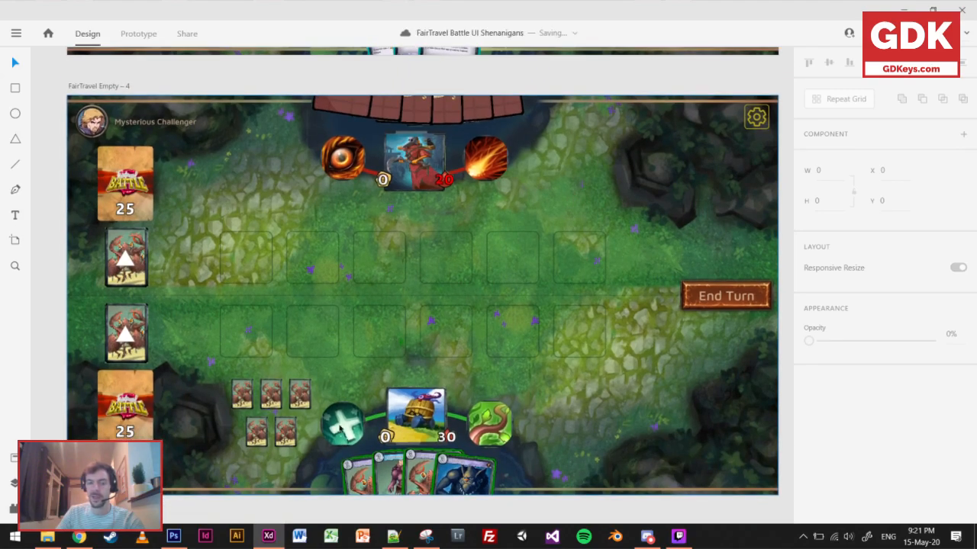
Switch to Photoshop and compare the annotated card game screenshots in Untitled-2, Untitled-3 and Untitled-1.
left_click(173, 536)
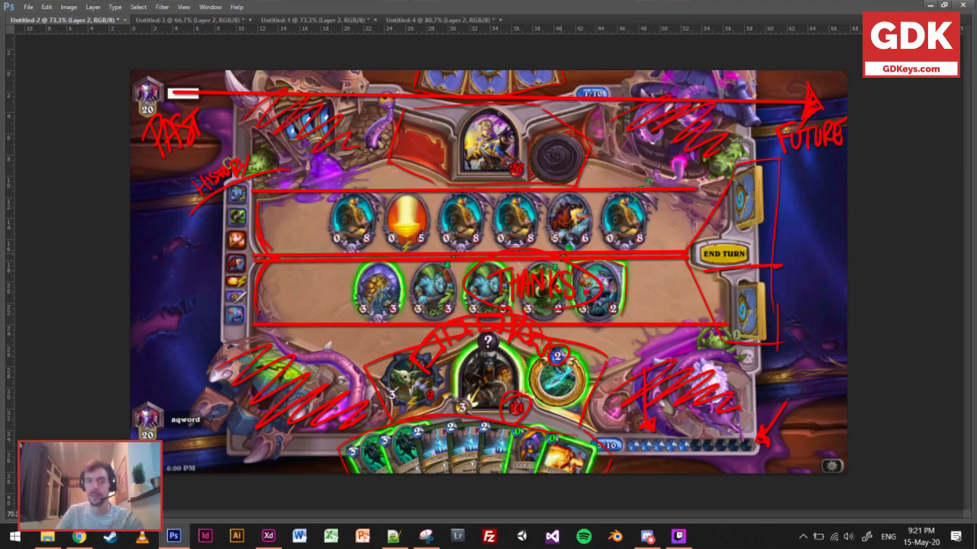
left_click(200, 19)
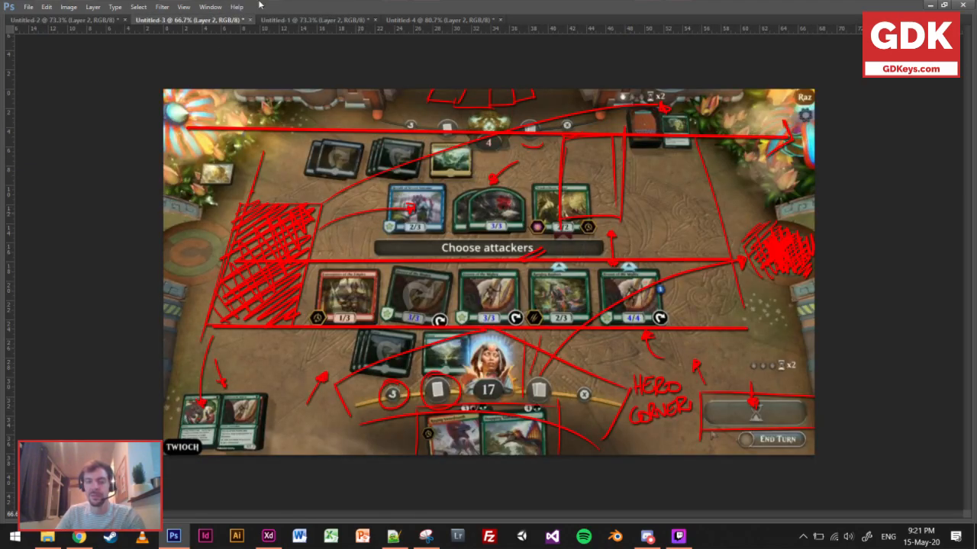
left_click(274, 24)
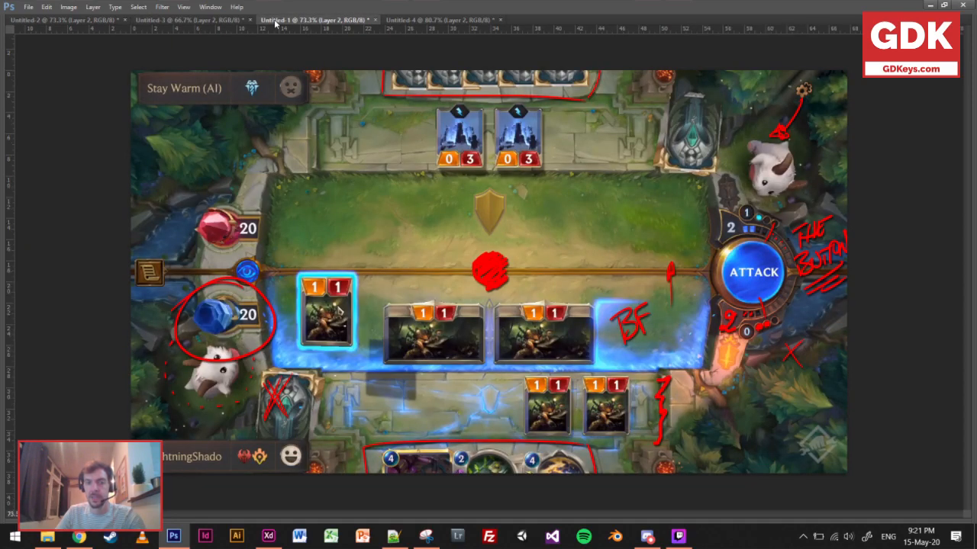
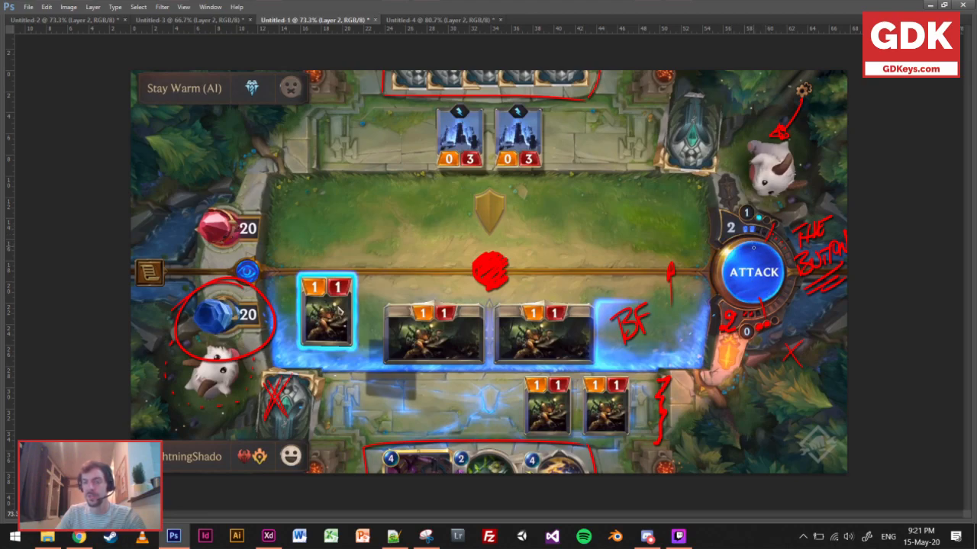
Switch to Adobe XD and view the FairTravel Empty – 4 board among its neighbouring boards.
left_click(268, 537)
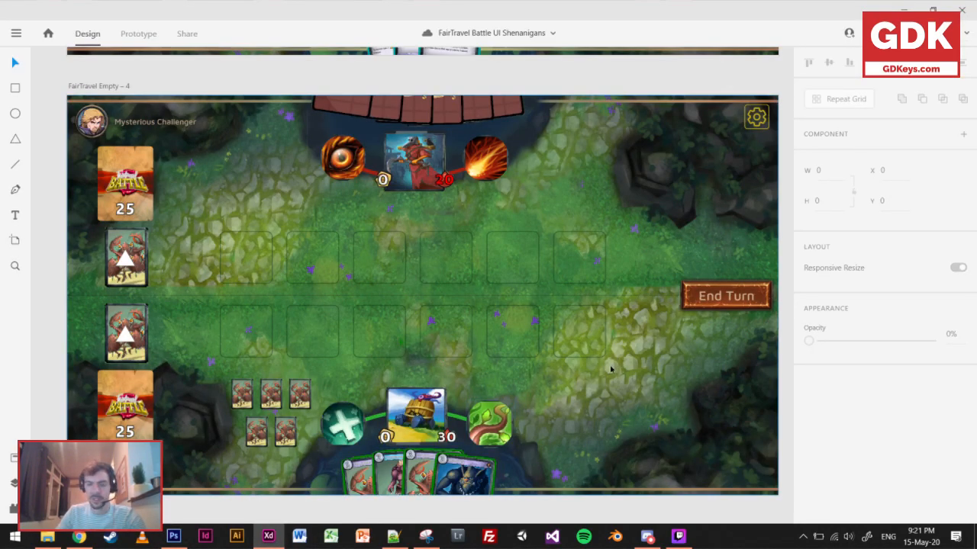
scroll(610, 369, "down", 5)
scroll(511, 221, "up", 3)
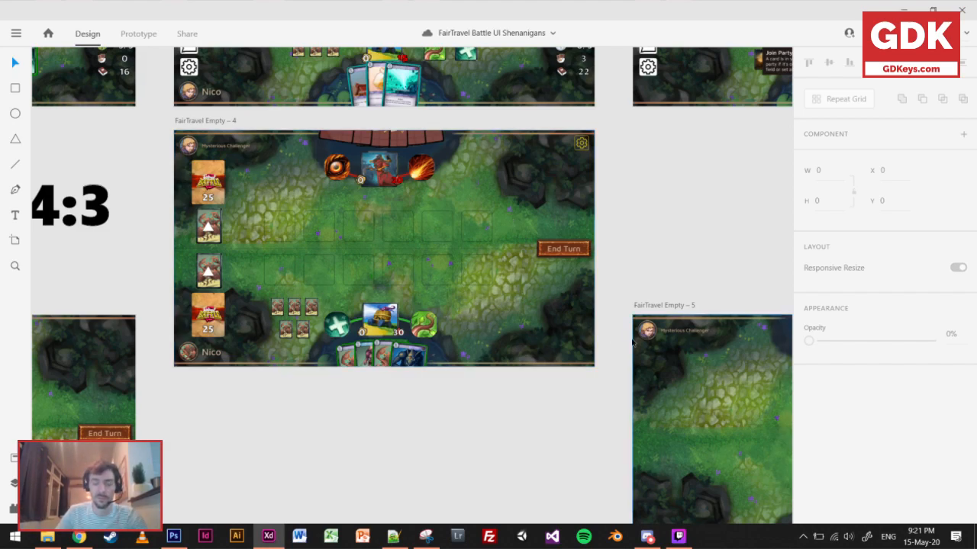
Try a white rectangle about 269 × 346 in the lower-right area of FairTravel Empty – 4, and delete it.
left_click(16, 88)
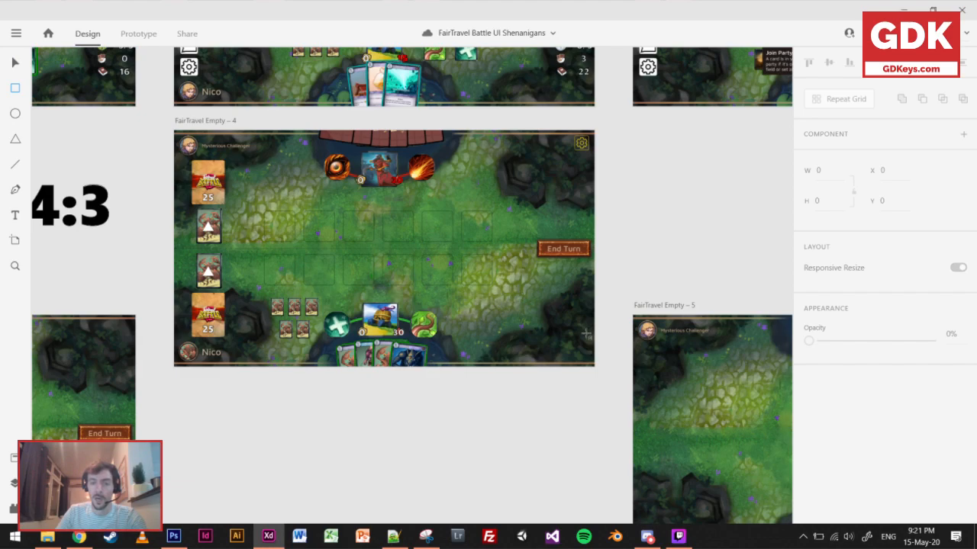
left_click_drag(523, 276, 582, 352)
left_click(16, 65)
left_click(515, 398)
left_click_drag(563, 312, 566, 314)
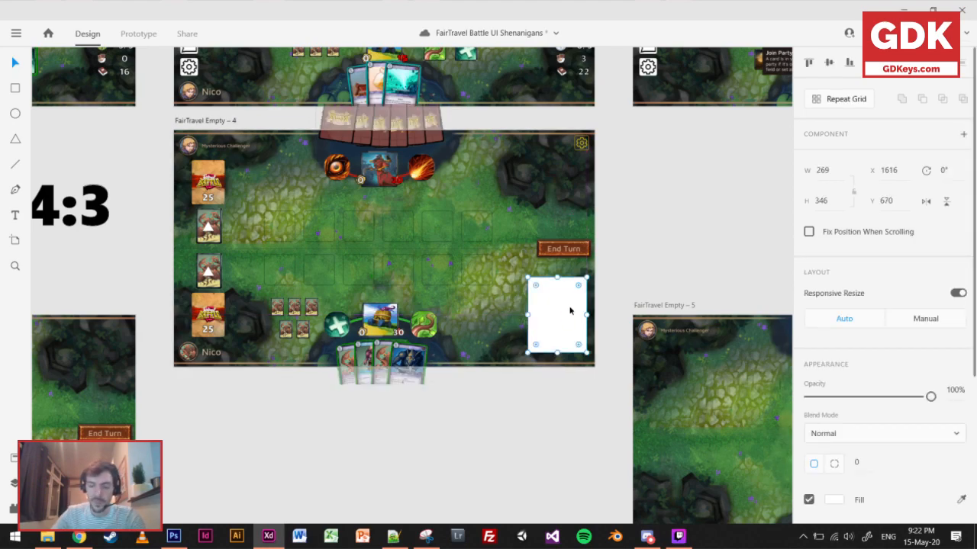
key("Delete")
Draw a circle about 80 × 80 below FairTravel Empty – 4 and fill it with blue #003CFF.
left_click(15, 113)
mouse_move(566, 409)
left_mouse_down()
mouse_move(540, 381)
mouse_move(554, 399)
left_mouse_up()
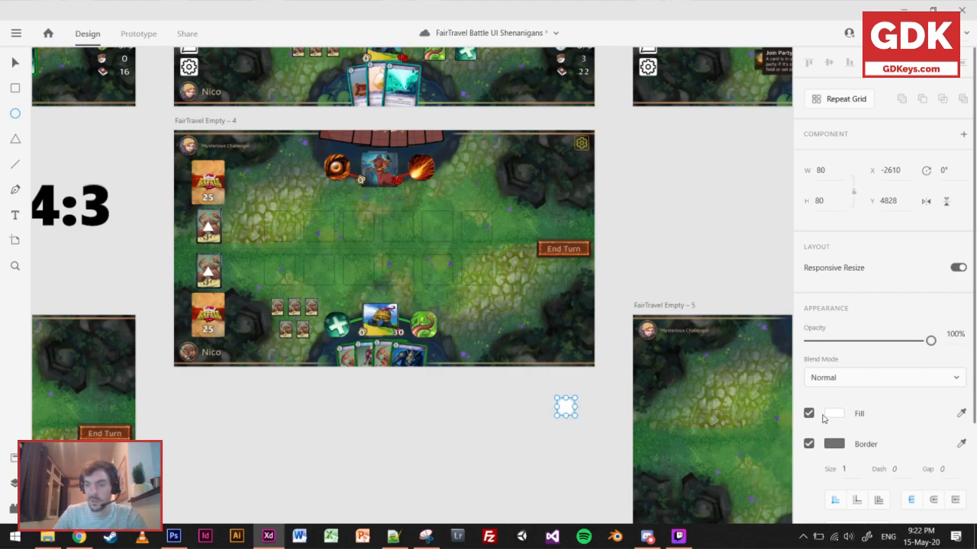
left_click(839, 414)
left_click(771, 374)
left_click_drag(696, 381, 767, 316)
left_click_drag(724, 395, 710, 324)
left_click_drag(769, 373, 769, 382)
left_click_drag(738, 353, 758, 323)
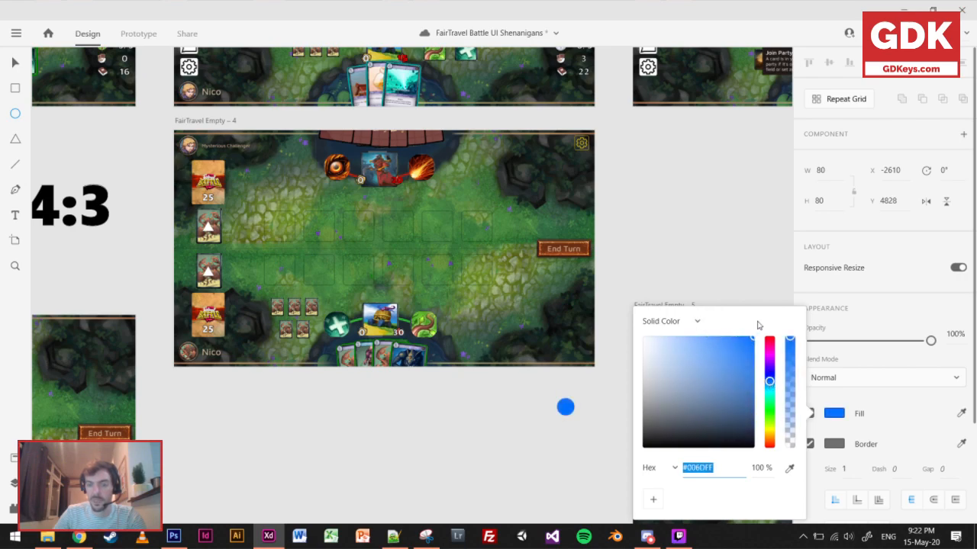
left_click(770, 378)
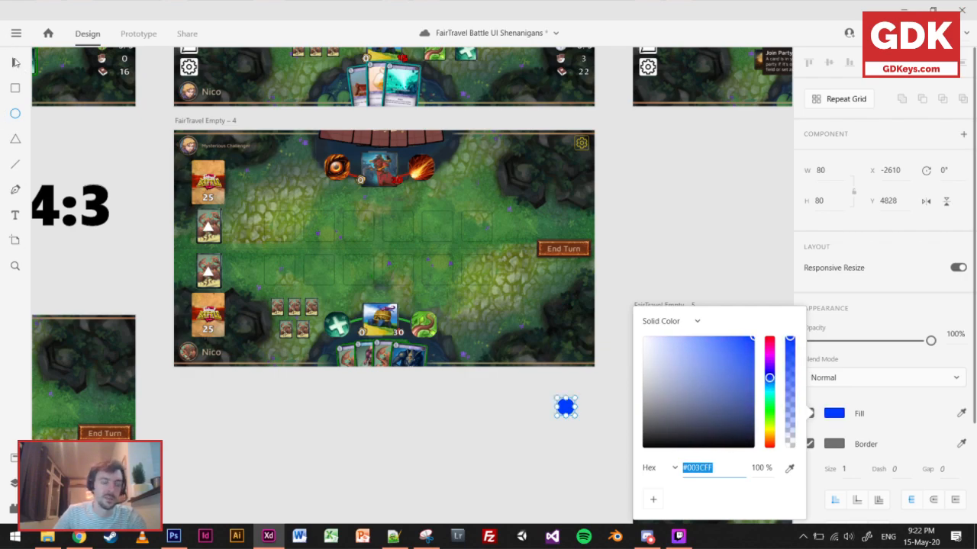
Shrink the blue circle to about 56 × 56.
left_click(16, 62)
left_click(577, 451)
left_click(566, 408)
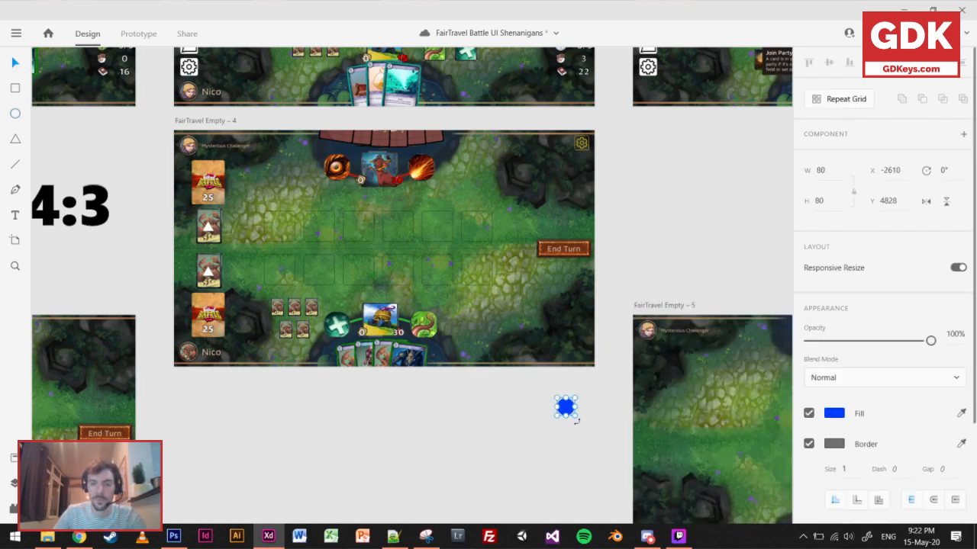
left_click_drag(577, 417, 572, 413)
left_click(574, 429)
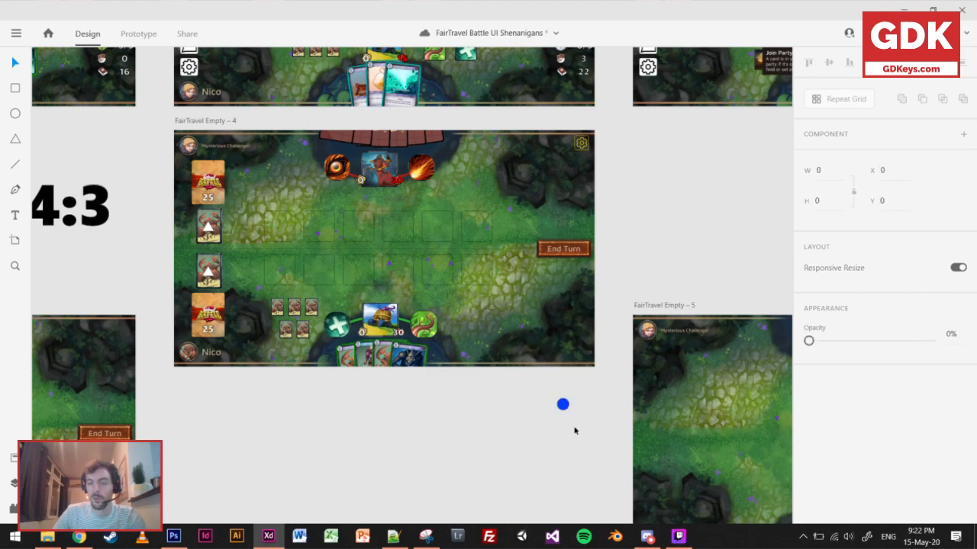
Move the blue circle onto the board below End Turn and repeat it as an overlapping vertical column.
scroll(567, 412, "up", 3)
scroll(568, 413, "down", 2)
left_click_drag(605, 415, 607, 350)
left_click(842, 107)
left_click(602, 481)
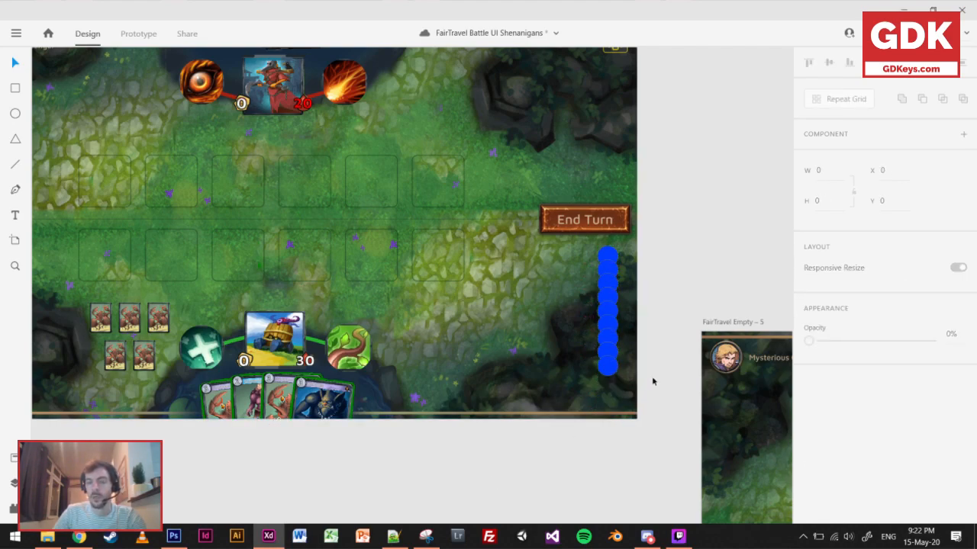
Ungroup the repeat grid and make its lowest four circles white at 41% opacity.
left_click(609, 359)
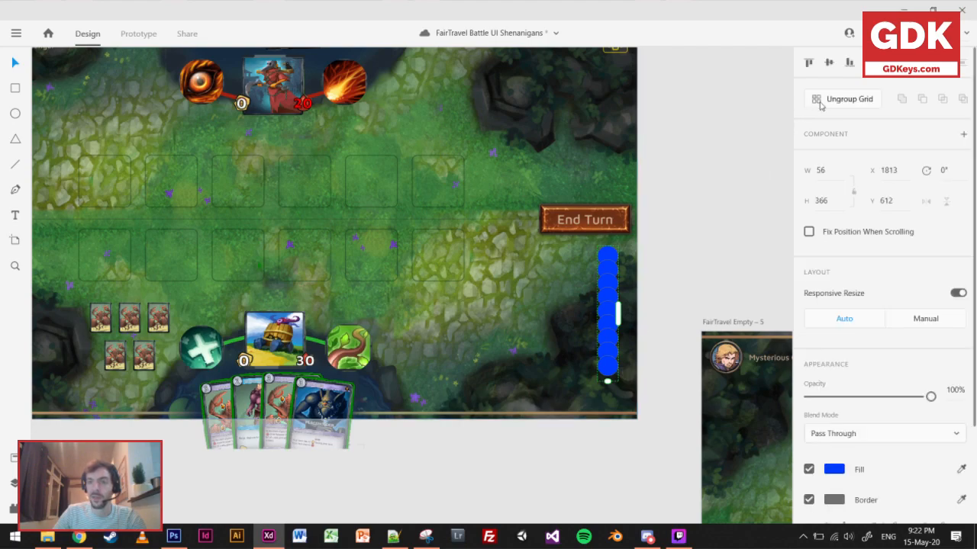
left_click(664, 375)
double_click(611, 364)
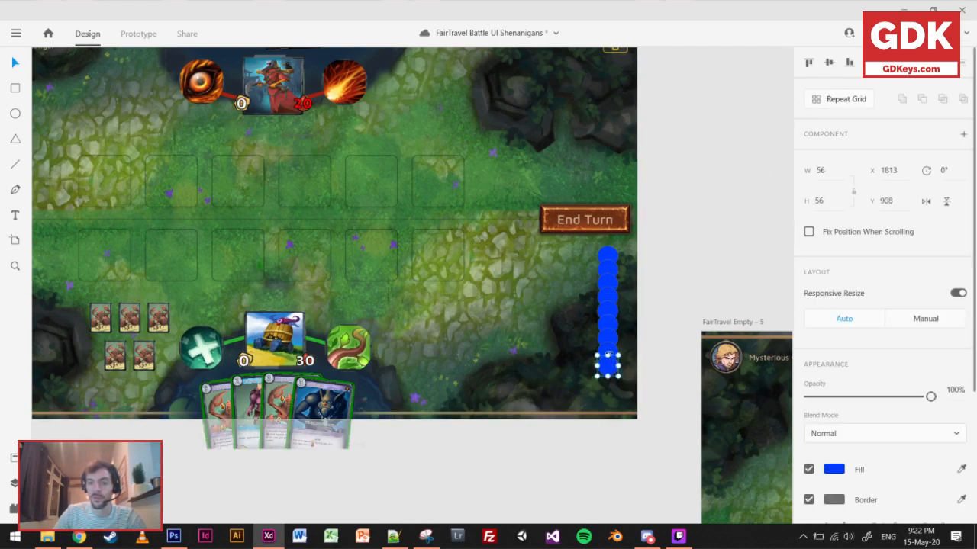
left_click_drag(608, 349, 608, 306)
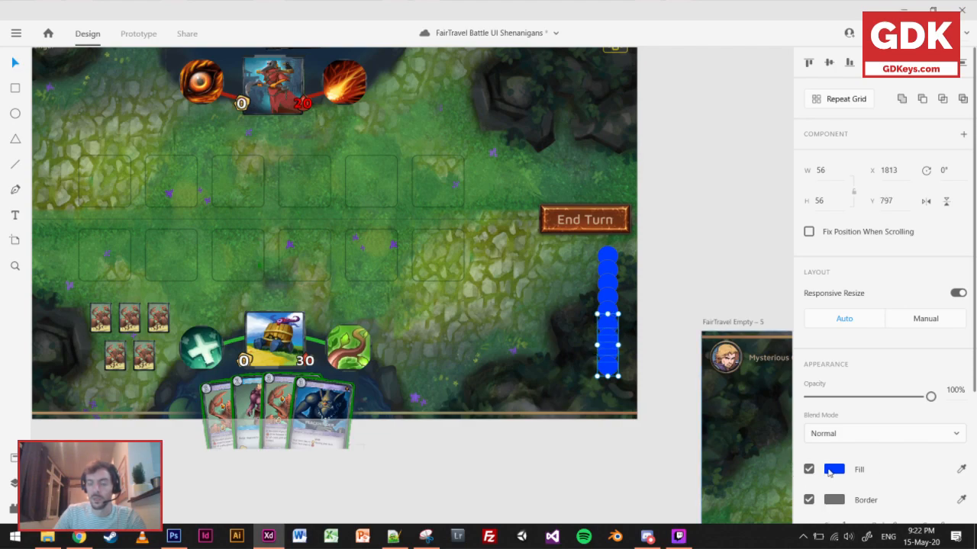
left_click(830, 470)
left_click_drag(730, 360, 612, 305)
left_click_drag(930, 397, 859, 399)
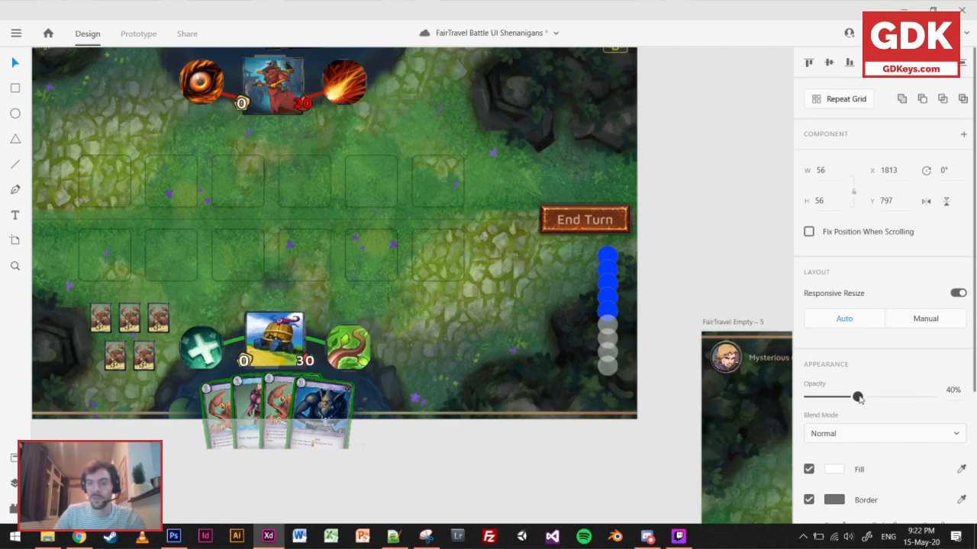
Fill the two circles just above the translucent ones with dark grey #383838.
left_click(610, 309)
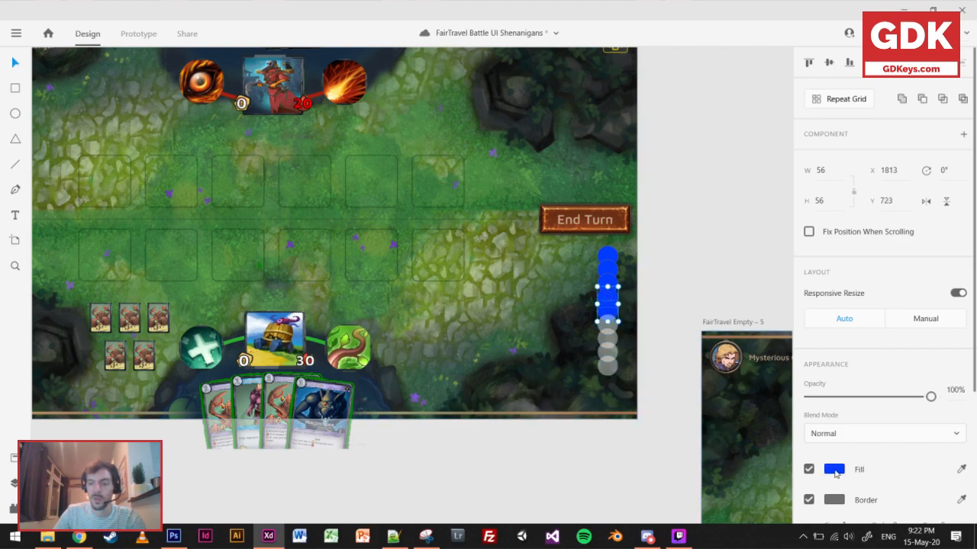
left_click(835, 473)
mouse_move(646, 399)
left_mouse_down()
mouse_move(634, 436)
mouse_move(625, 431)
mouse_move(637, 432)
left_mouse_up()
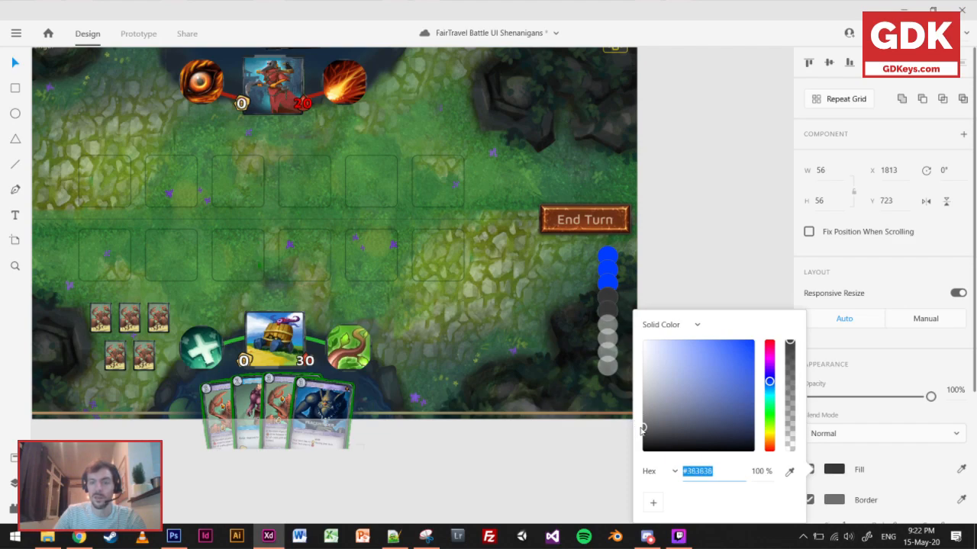
left_click(511, 469)
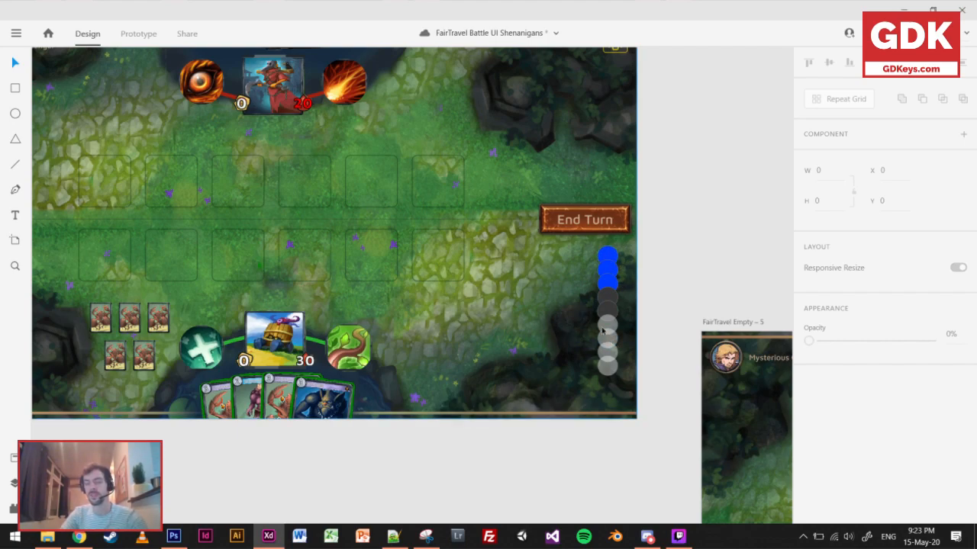
Delete the whole column of circles below End Turn and save the document.
left_click_drag(661, 380, 599, 248)
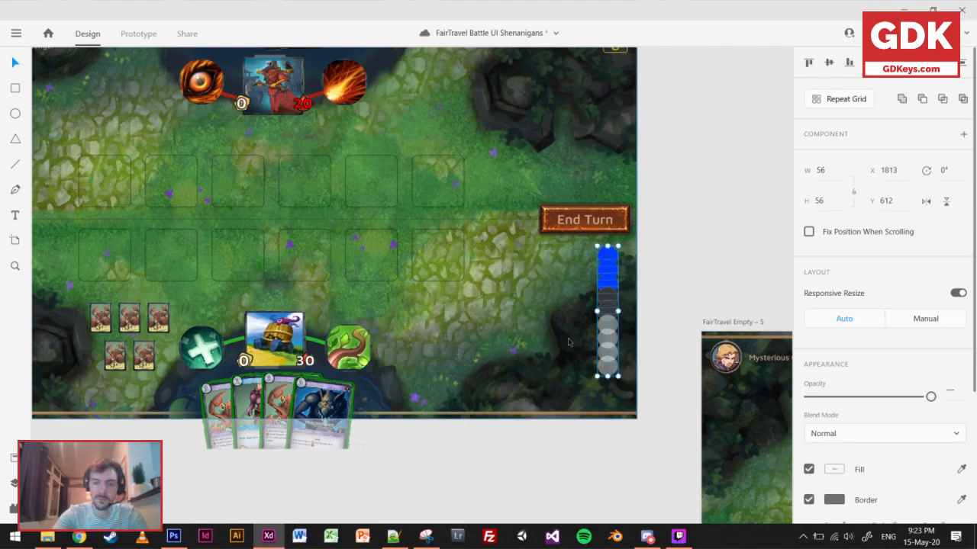
key("Delete")
scroll(568, 342, "down", 3)
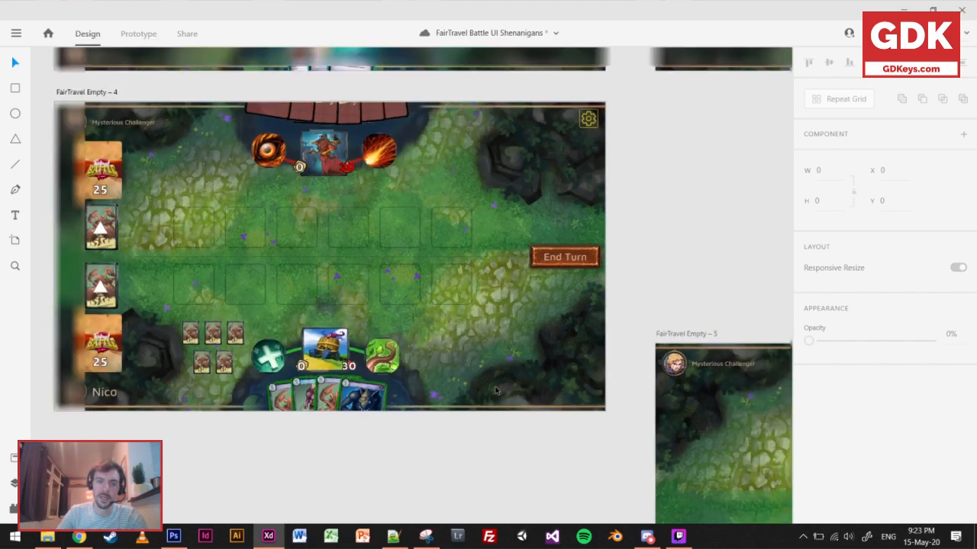
scroll(340, 306, "up", 1)
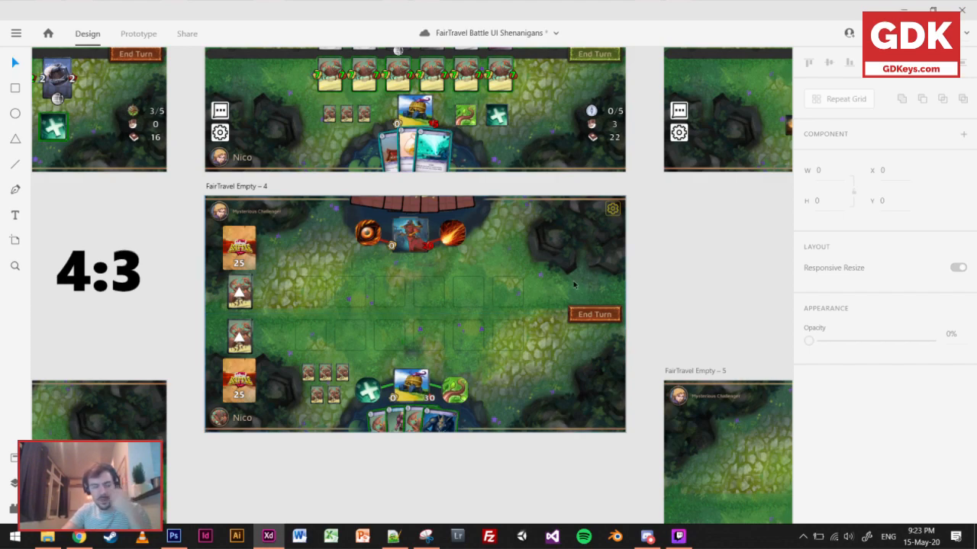
key("ctrl+s")
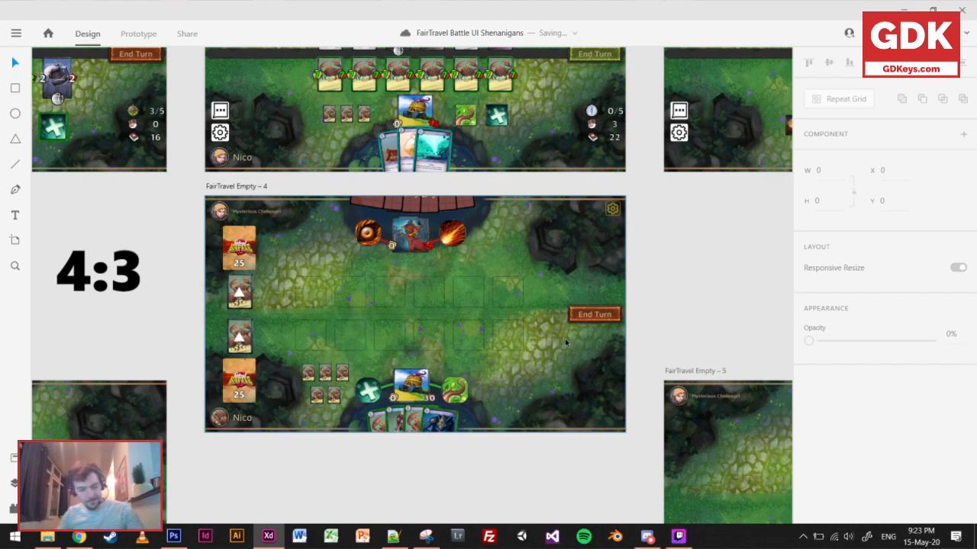
Place the purple vortex graphic over the lower-right corner of FairTravel Empty – 4.
scroll(545, 465, "down", 1)
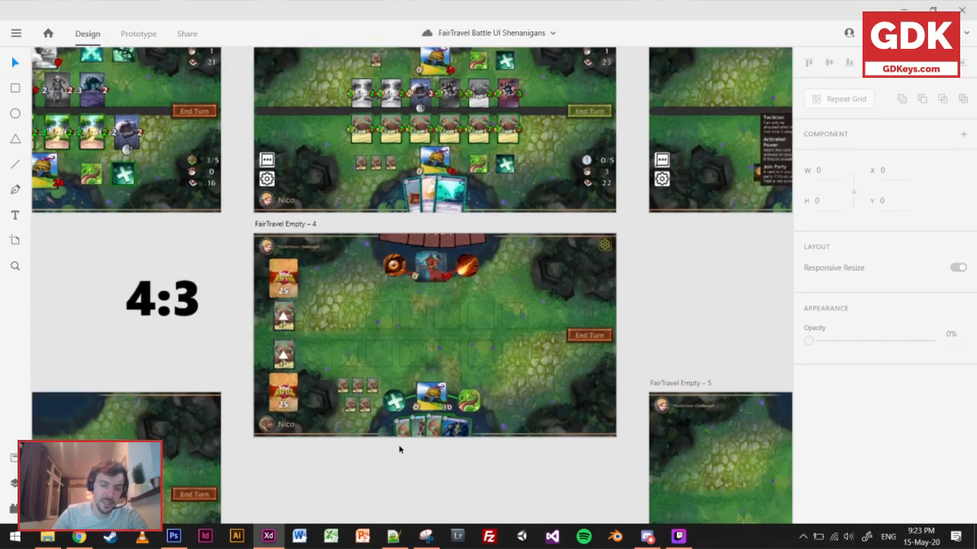
scroll(470, 461, "up", 4)
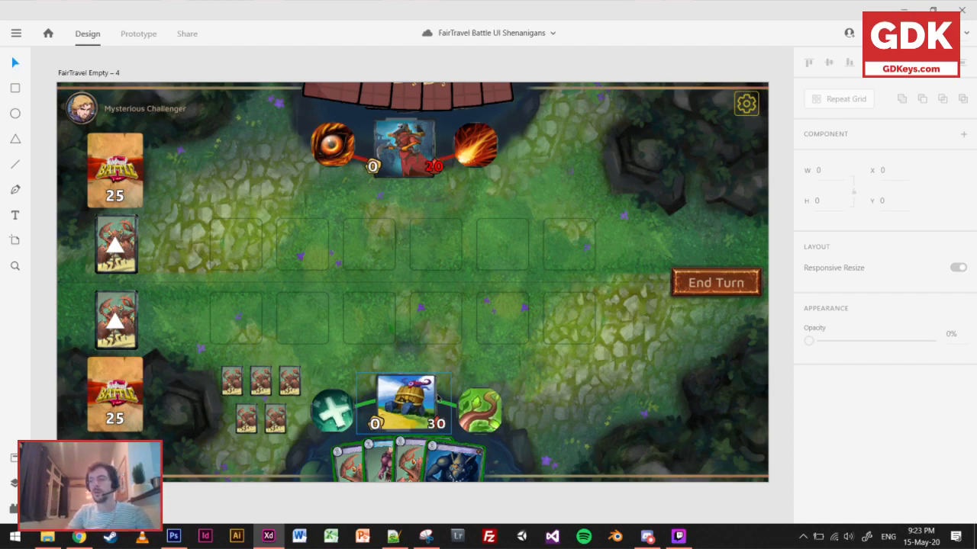
scroll(448, 388, "down", 5)
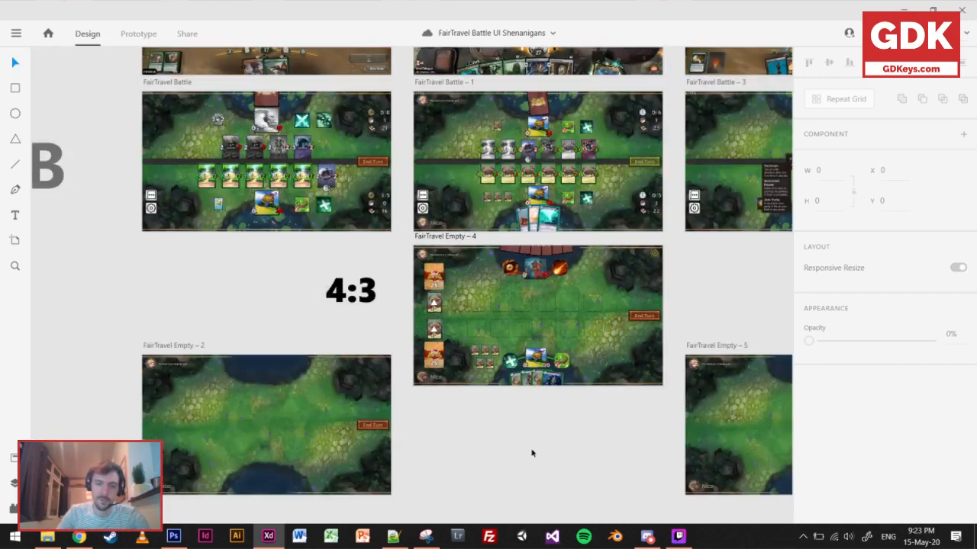
scroll(552, 376, "up", 5)
left_click(480, 369)
left_click_drag(479, 369, 610, 158)
left_click_drag(611, 159, 506, 346)
scroll(504, 313, "up", 2)
left_click_drag(489, 389, 572, 233)
left_click(603, 167)
scroll(578, 192, "up", 2)
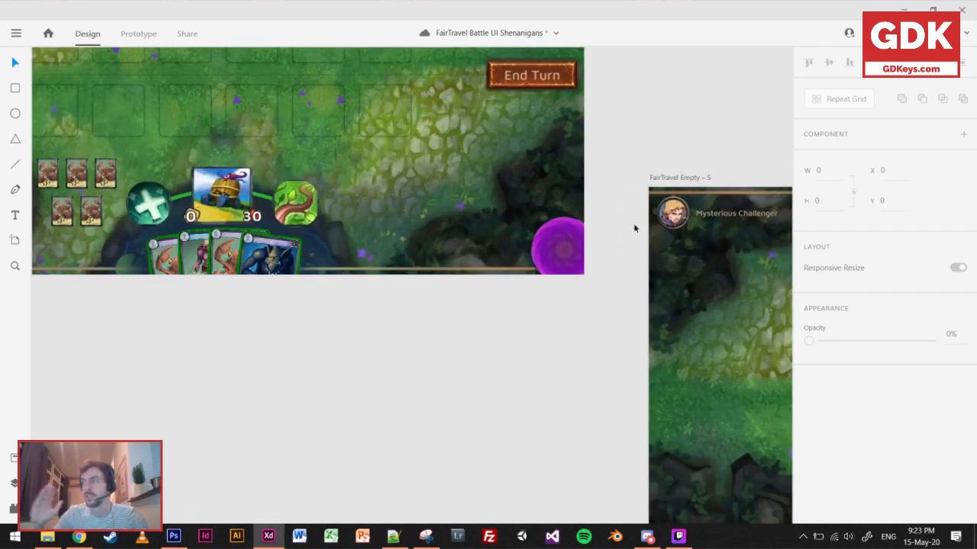
Enlarge the purple vortex and reposition it so it fills the board's lower-right corner.
left_click_drag(389, 349, 520, 449)
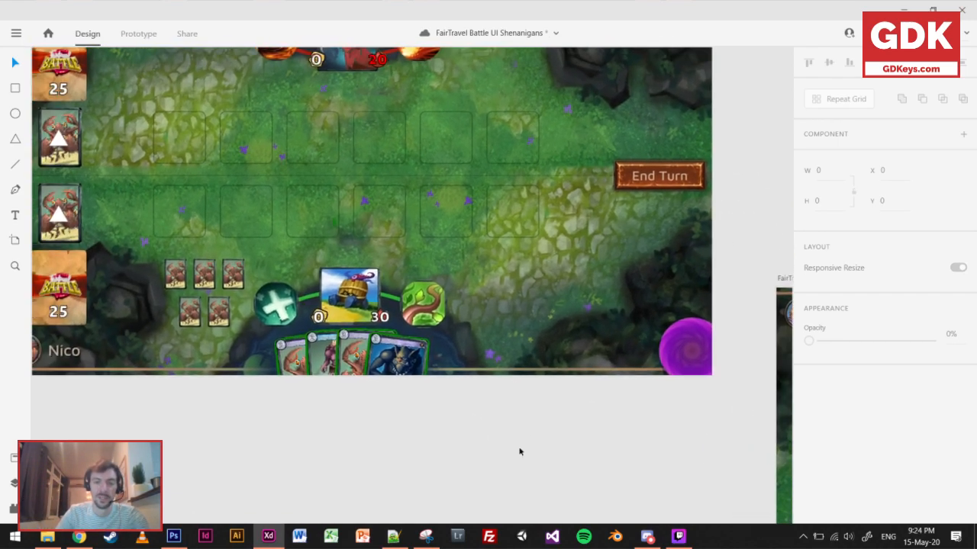
left_click(631, 375)
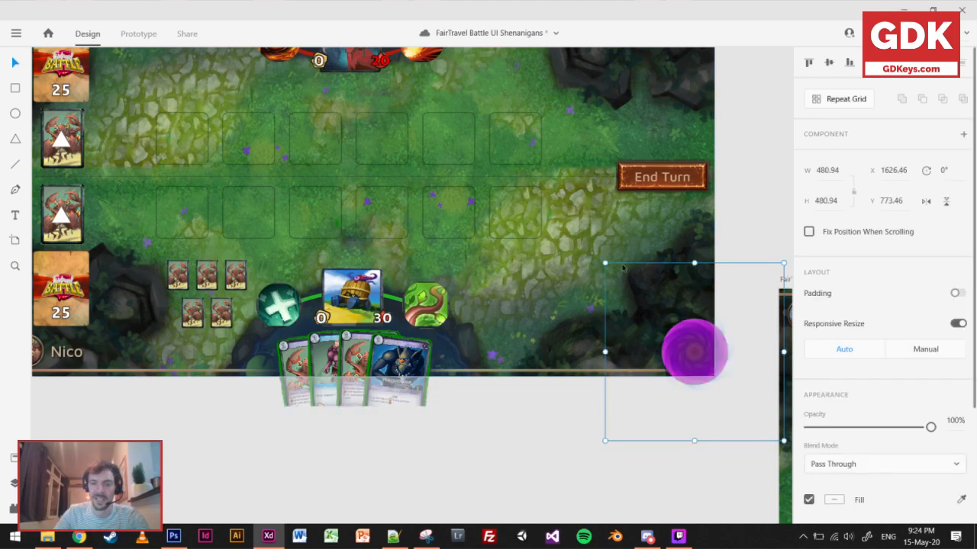
left_click_drag(602, 261, 510, 169)
left_click_drag(654, 330, 692, 369)
left_click(479, 482)
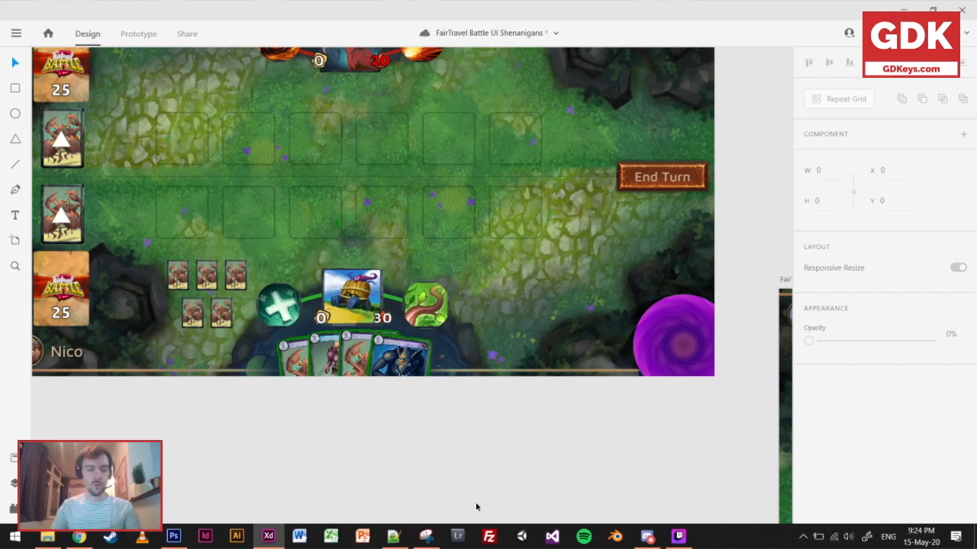
Check the vortex against the whole FairTravel Empty – 4 layout and save the document.
left_click_drag(385, 430, 432, 495)
scroll(411, 398, "down", 2)
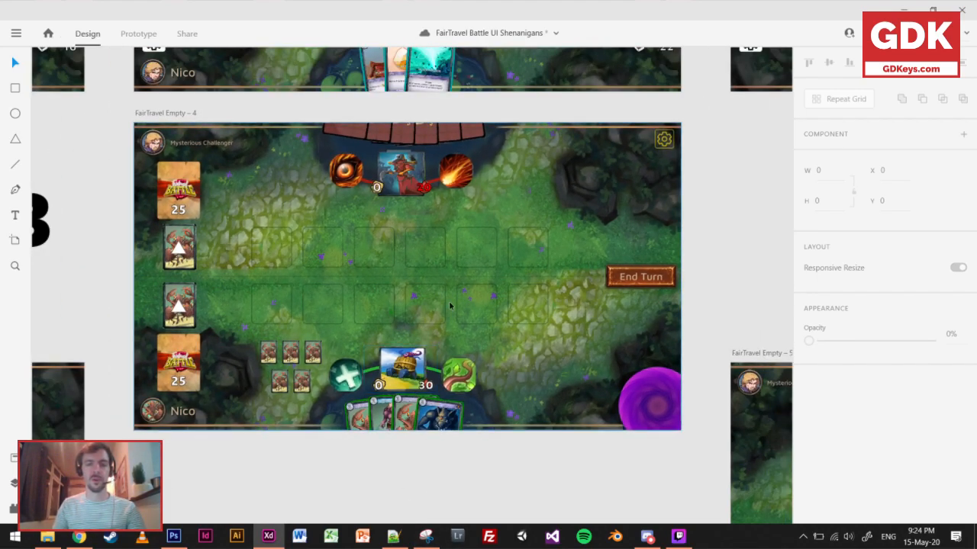
scroll(450, 305, "up", 2)
scroll(449, 311, "up", 1)
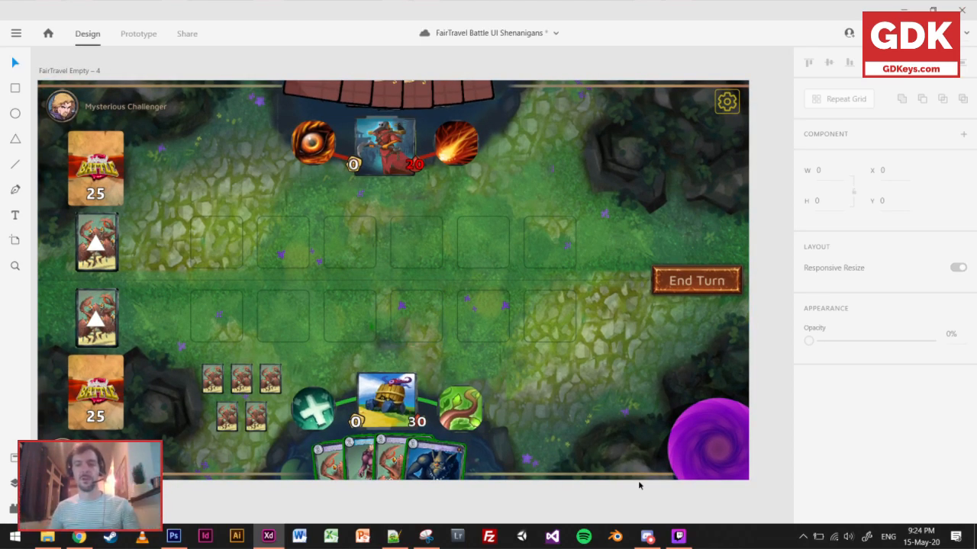
key("ctrl+s")
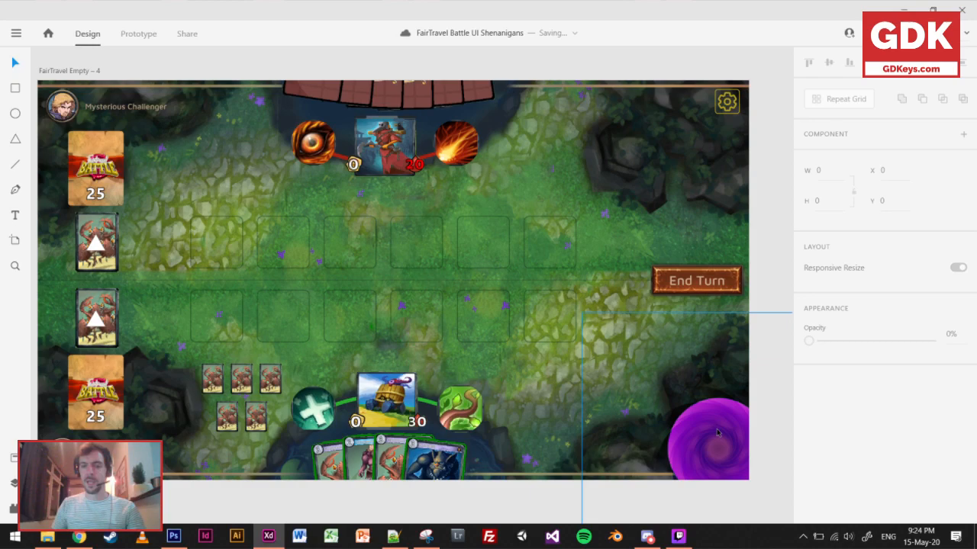
Draw a white bar about 515 × 50 between the hand cards and the vortex, with a corner radius of 37.
key("r")
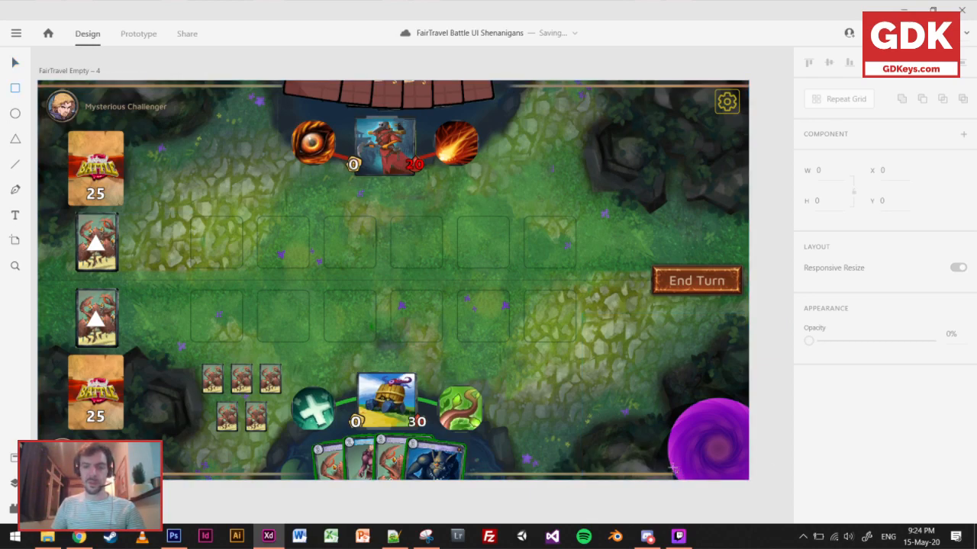
left_click_drag(675, 469, 484, 456)
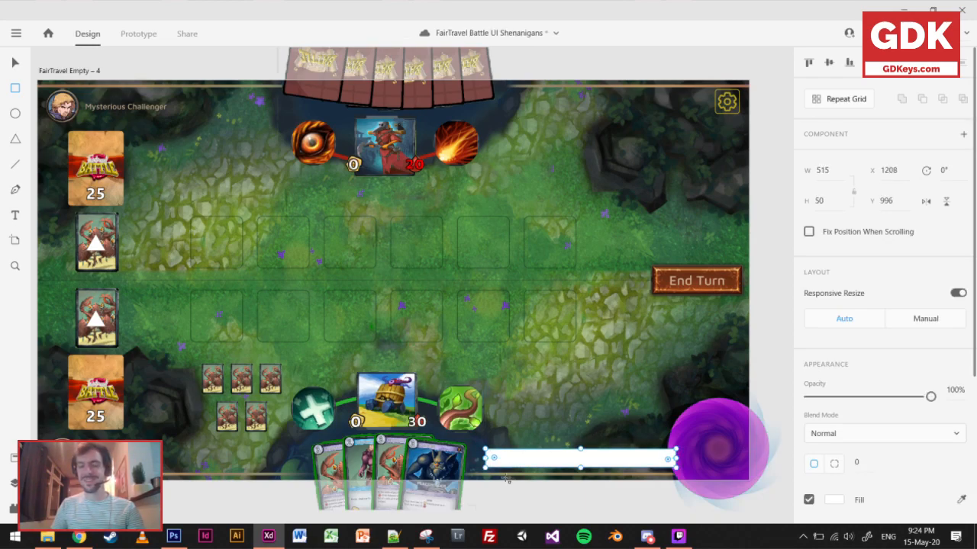
scroll(562, 475, "up", 2)
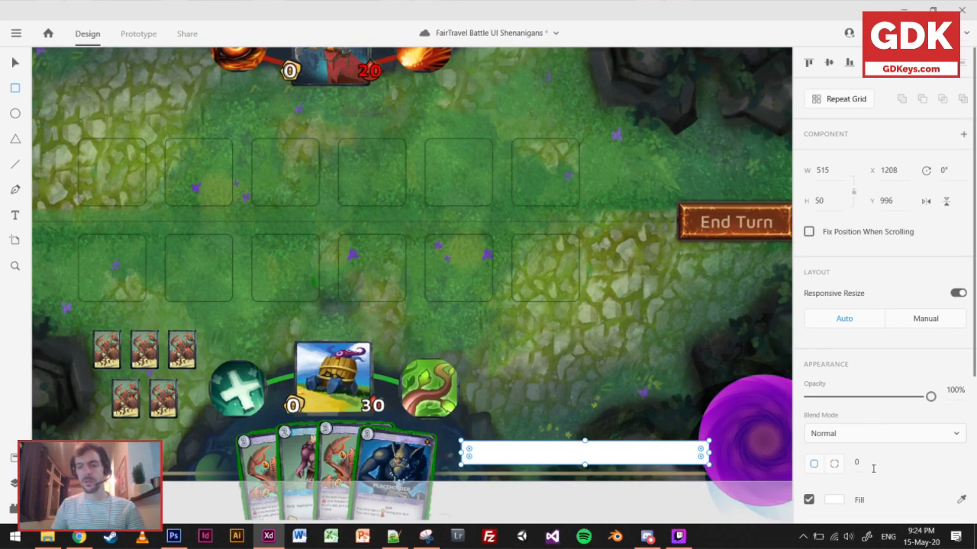
type("33")
key("Return")
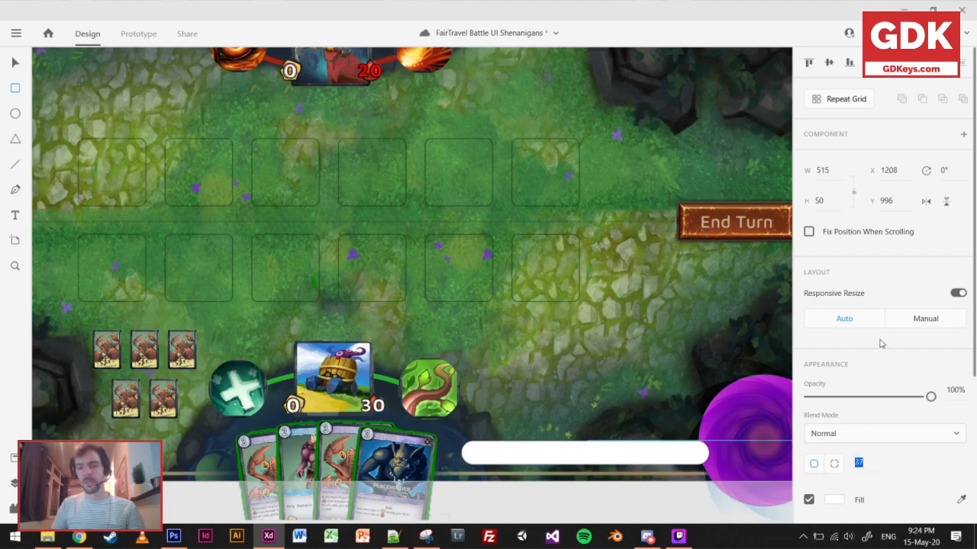
Fill the white bar beside the hand cards with the purple sampled from the vortex.
left_click(14, 64)
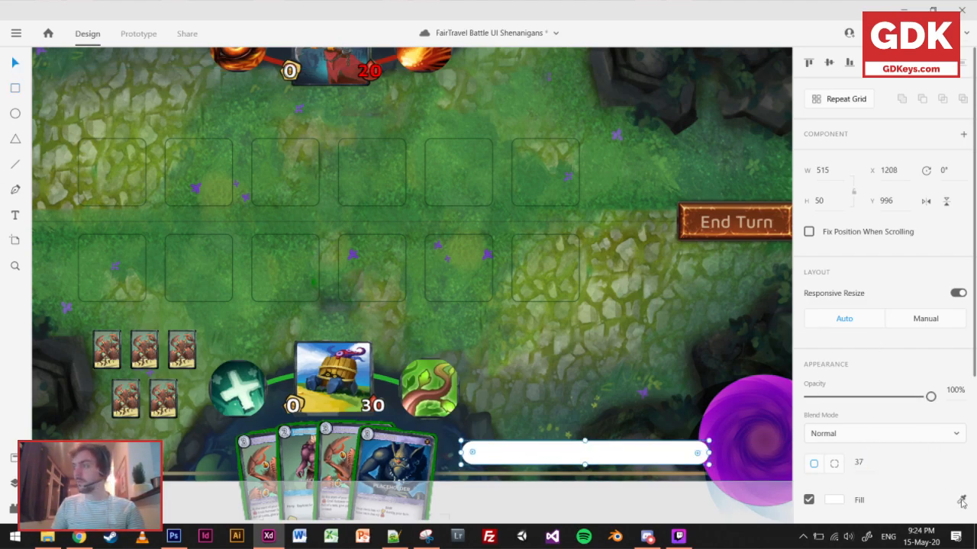
left_click(962, 501)
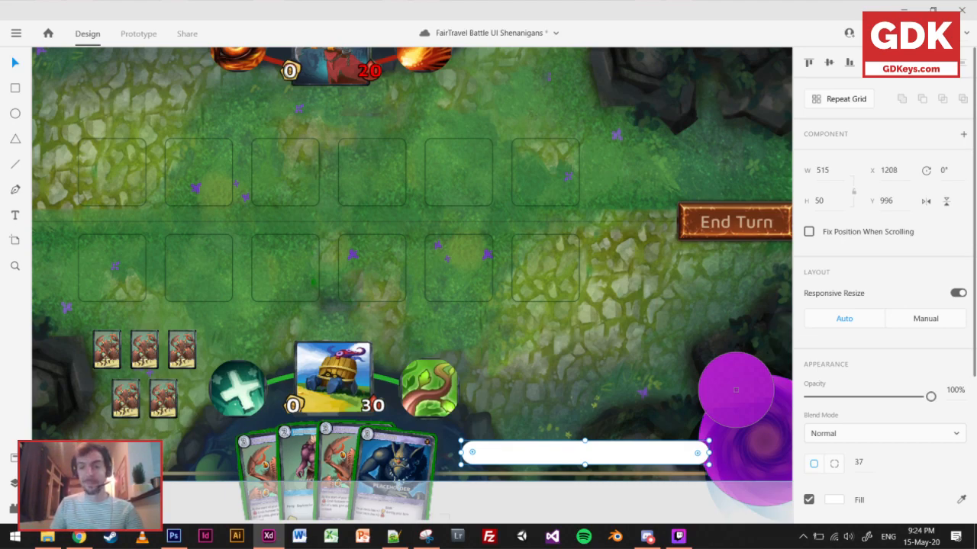
left_click(736, 390)
scroll(827, 481, "down", 3)
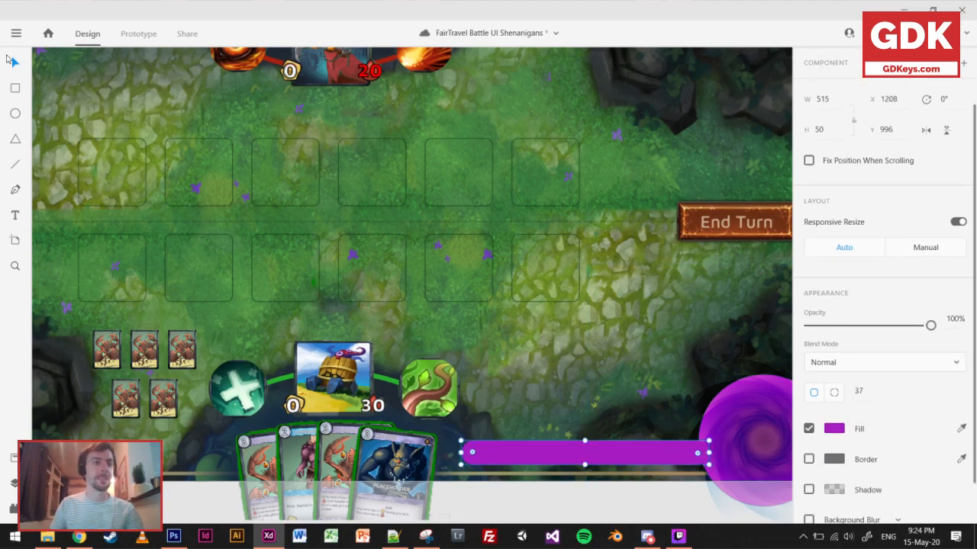
left_click(597, 507)
Draw a white circle about 38 × 38 inside the left end of the purple bar.
scroll(647, 499, "up", 2)
left_click_drag(626, 460, 595, 412)
scroll(396, 409, "up", 2)
left_click(13, 114)
left_click_drag(381, 373, 402, 353)
Turn the circle into a repeat grid of twelve closely spaced circles in one row along the purple bar.
left_click(837, 99)
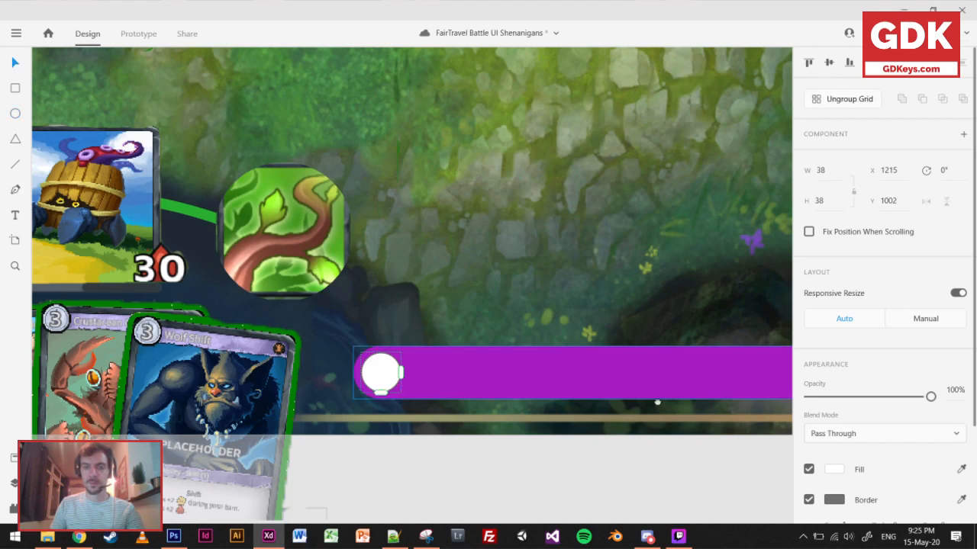
scroll(183, 371, "right", 5)
left_click_drag(185, 371, 725, 362)
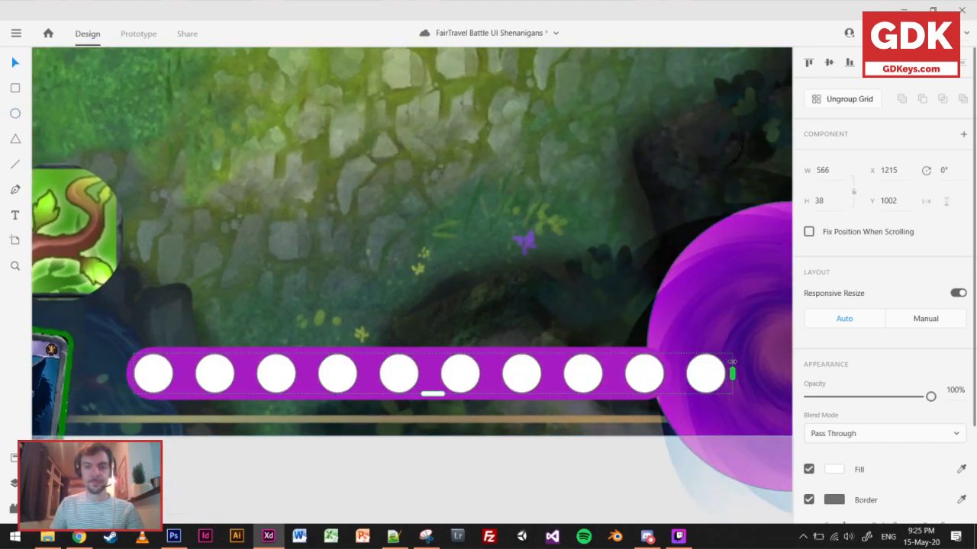
left_click_drag(492, 374, 397, 392)
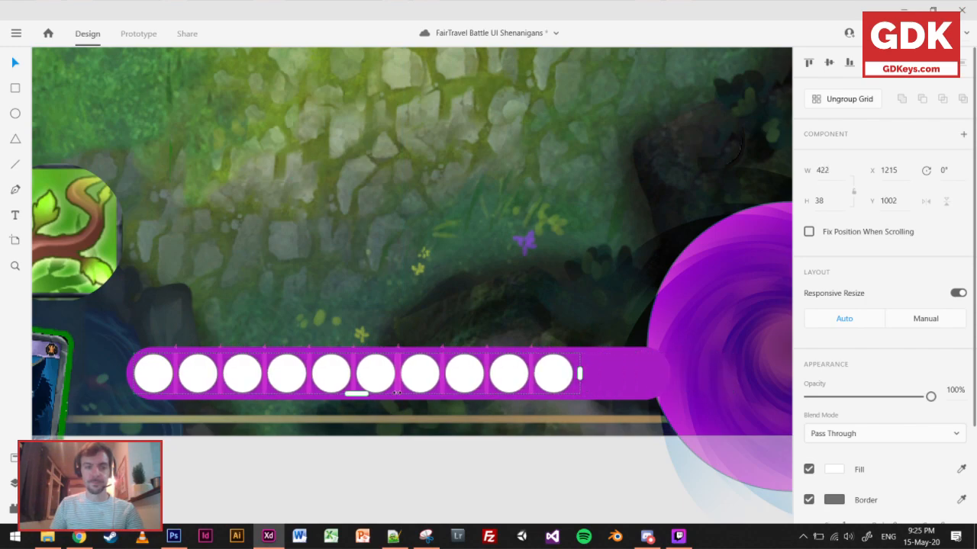
left_click_drag(579, 374, 664, 373)
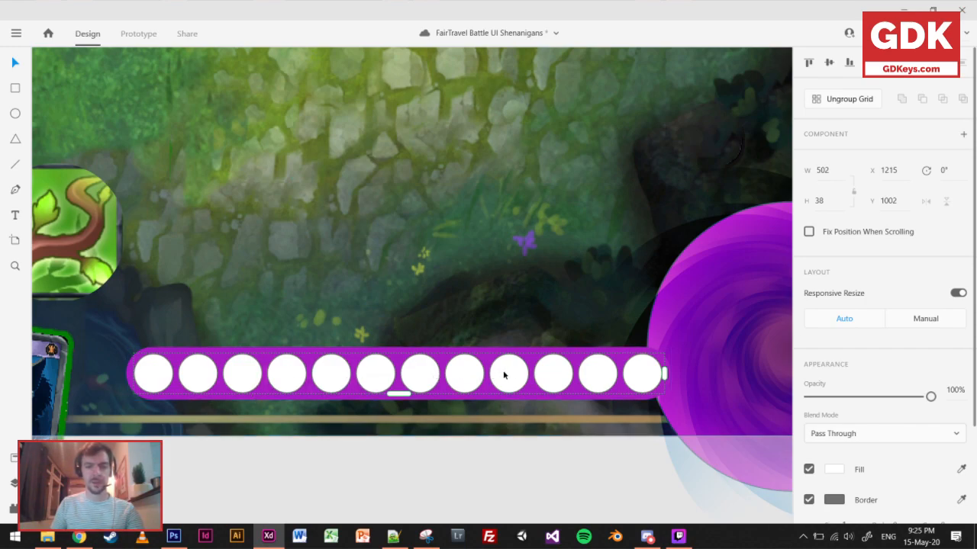
left_click(562, 497)
Move the circle grid and purple bar together down and right so the bar sits at X 1215, Y 1012.
scroll(546, 467, "down", 2)
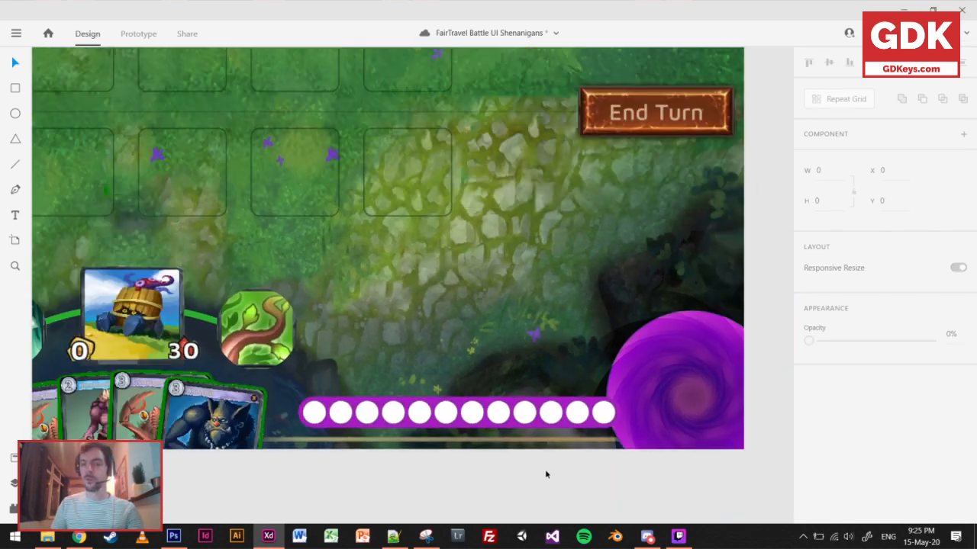
scroll(487, 456, "down", 2)
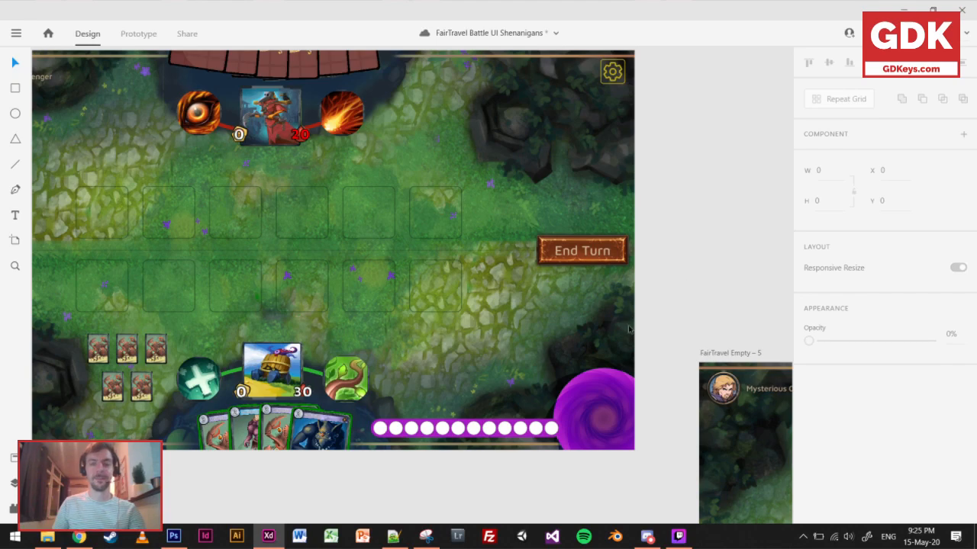
scroll(628, 329, "left", 3)
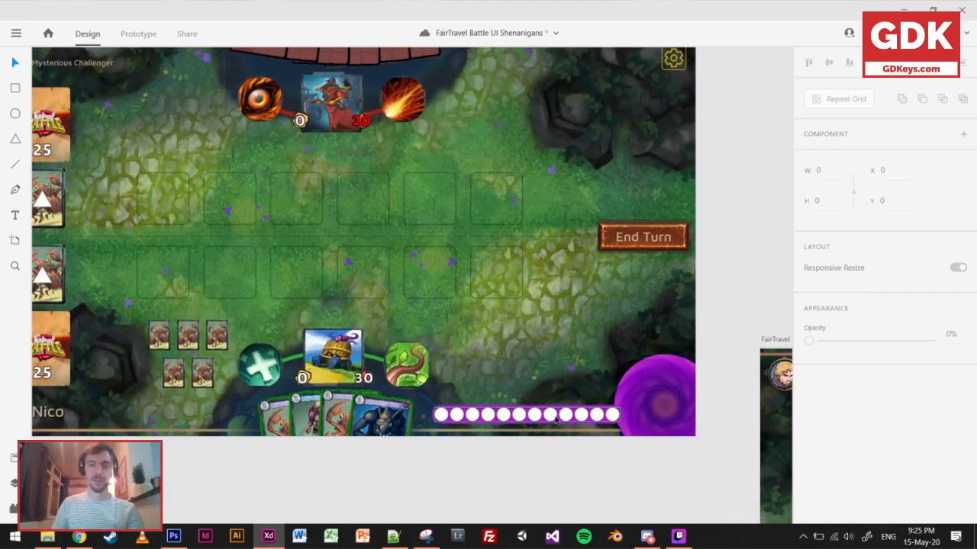
left_click(458, 418)
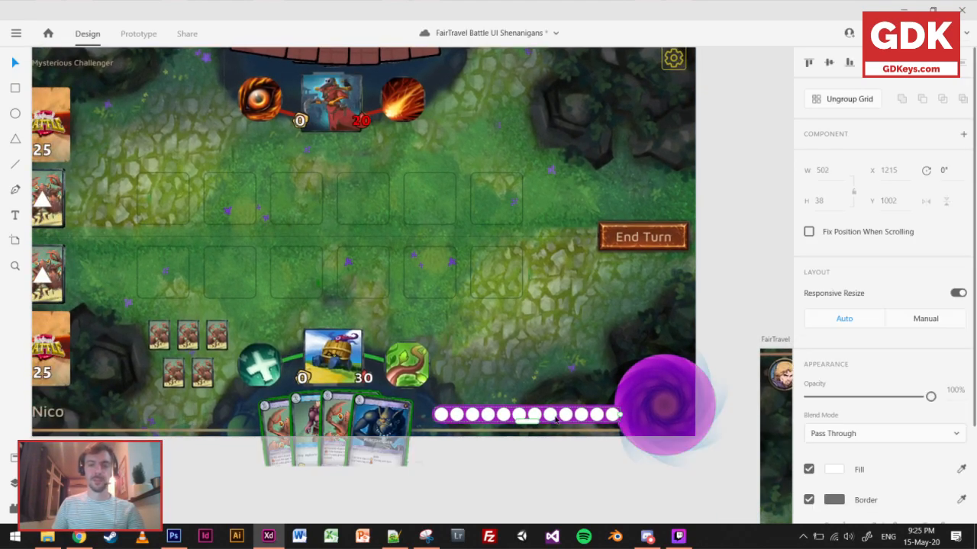
left_click(434, 417, "shift")
key("Down")
key("Down")
key("Down")
key("Down")
key("Down")
key("Down")
key("Down")
key("Down")
key("Down")
key("Down")
key("Down")
key("Down")
key("Down")
key("Down")
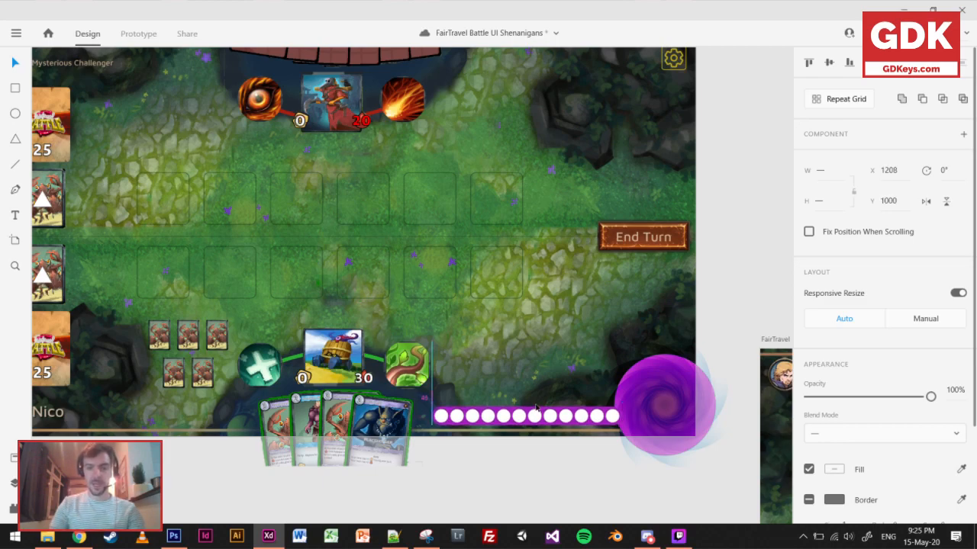
key("Down")
key("Down")
key("Right")
key("Right")
key("Right")
key("Right")
key("Right")
key("Right")
key("Right")
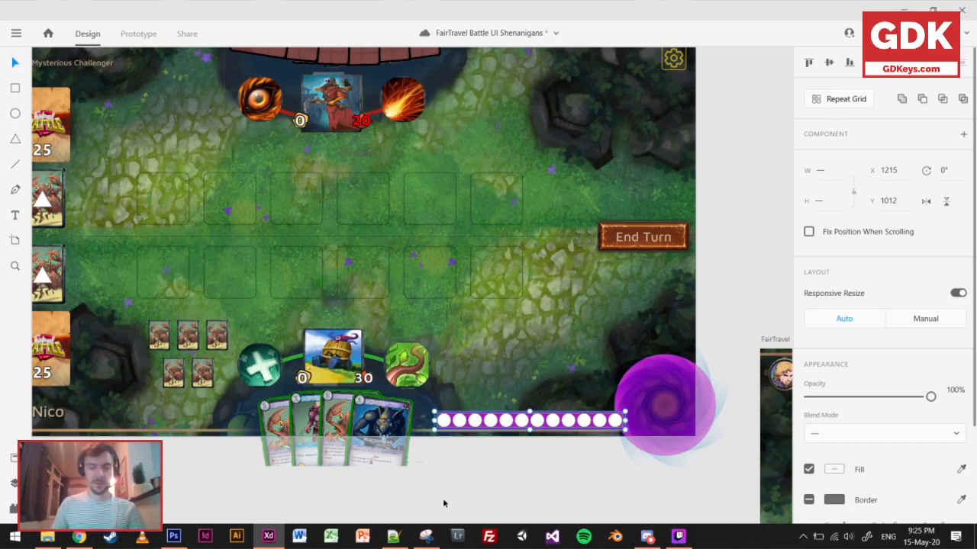
Reduce the repeat grid to ten circles and align the row with the vortex end of the bar.
scroll(435, 475, "up", 5, "ctrl")
left_click(513, 347)
scroll(513, 347, "up", 3, "ctrl")
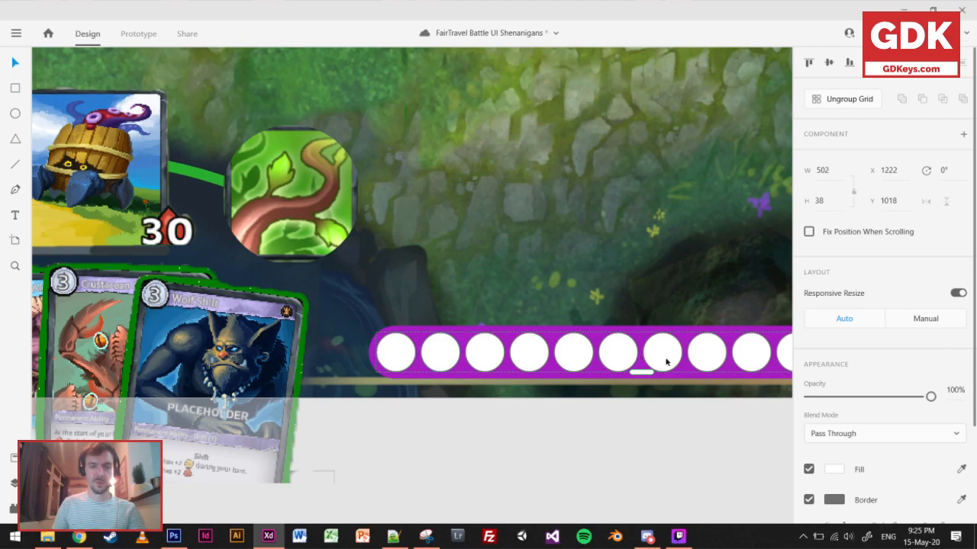
scroll(664, 357, "right", 3)
left_click_drag(737, 353, 709, 362)
Shorten the purple bar from its left end so it fits snugly around the ten circles.
left_click(234, 361)
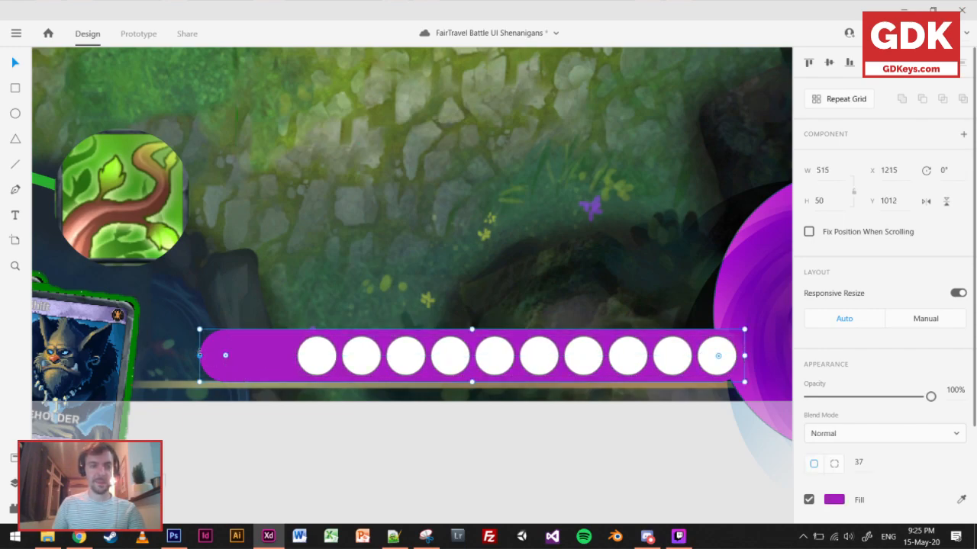
left_click_drag(199, 355, 287, 348)
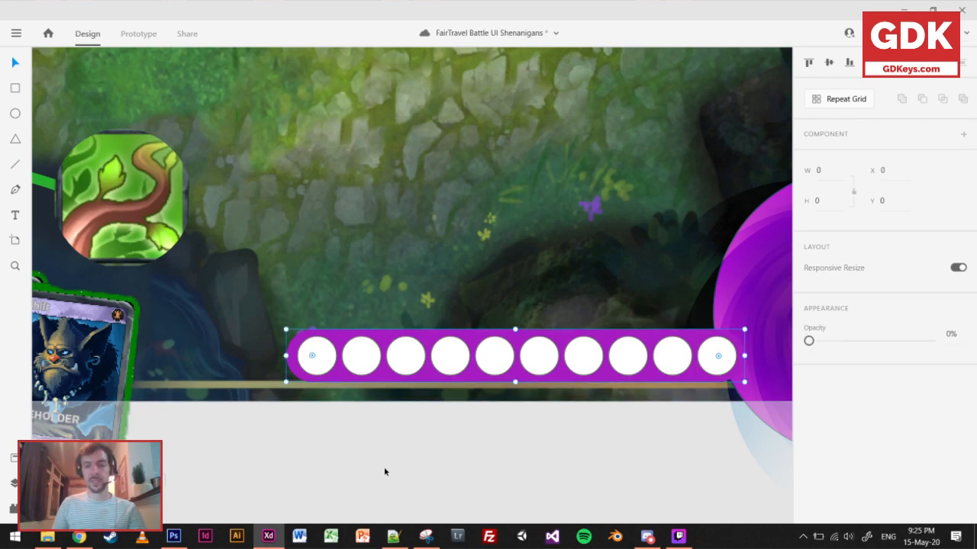
left_click(385, 473)
Try a blue fill on the first circle inside the repeat grid, and undo it.
scroll(385, 469, "down", 4)
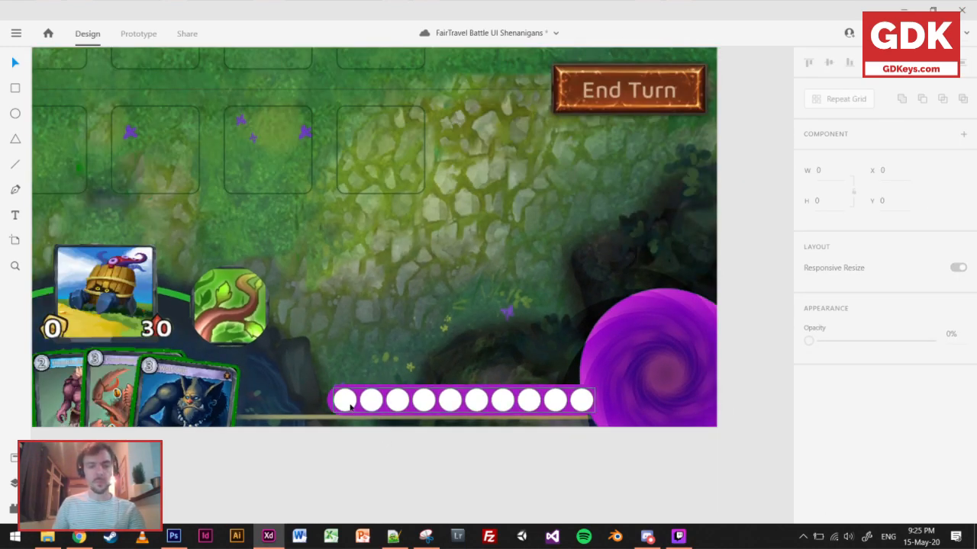
left_click(350, 407)
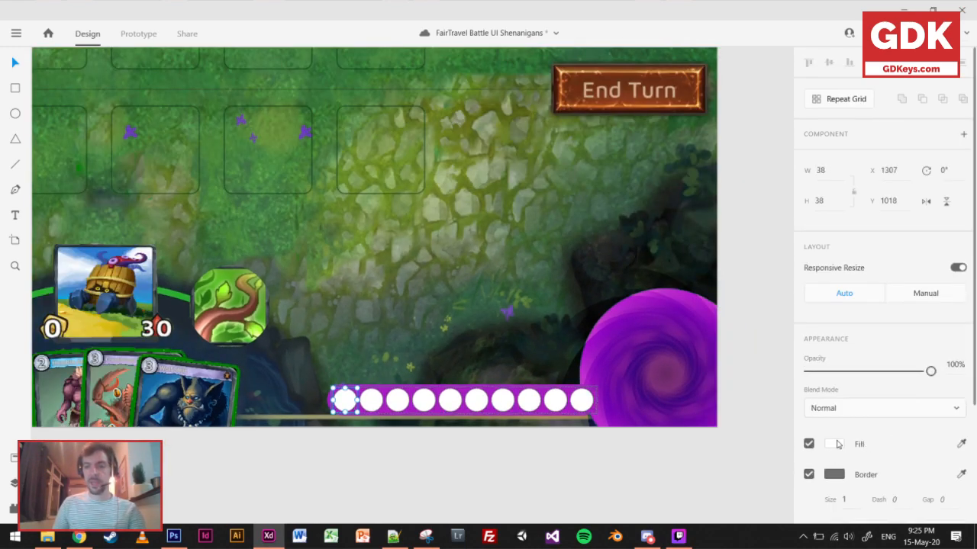
left_click(838, 444)
left_click(769, 377)
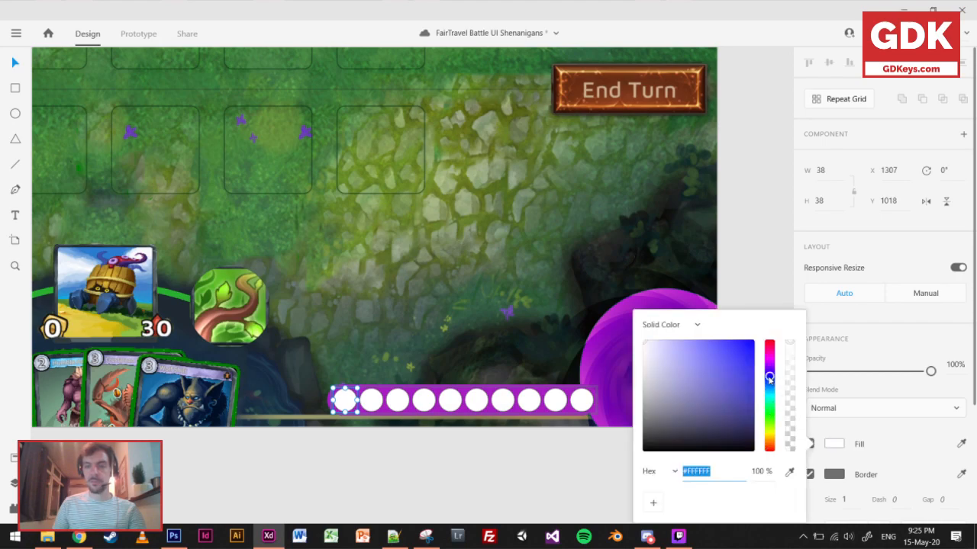
left_click(718, 379)
left_click(549, 480)
key("ctrl+z")
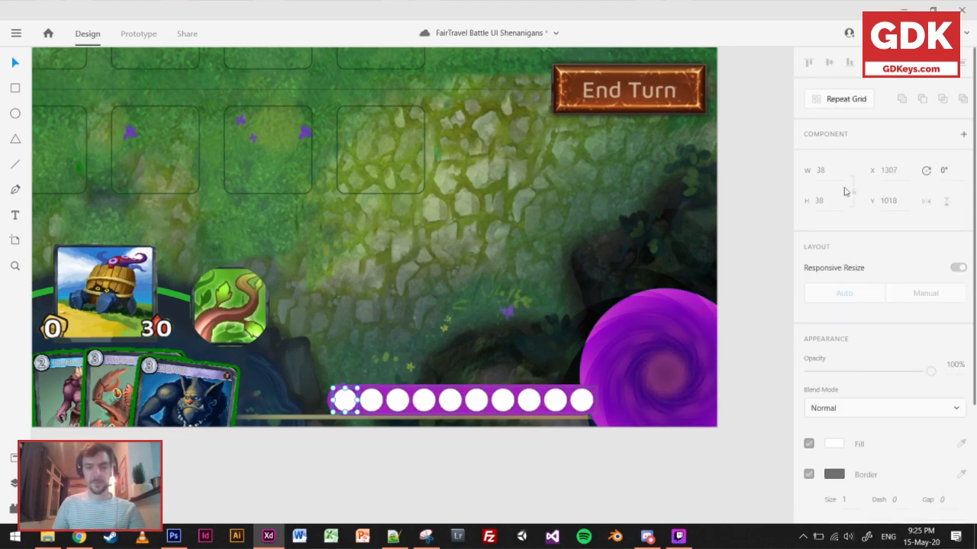
Ungroup the repeat grid of circles so each circle can be coloured separately.
left_click(835, 100)
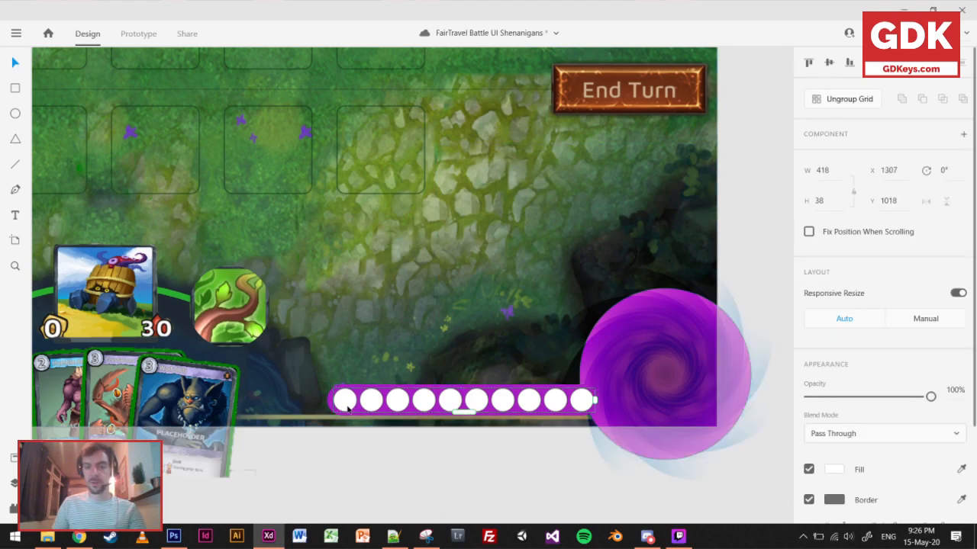
left_click(839, 100)
left_click(367, 451)
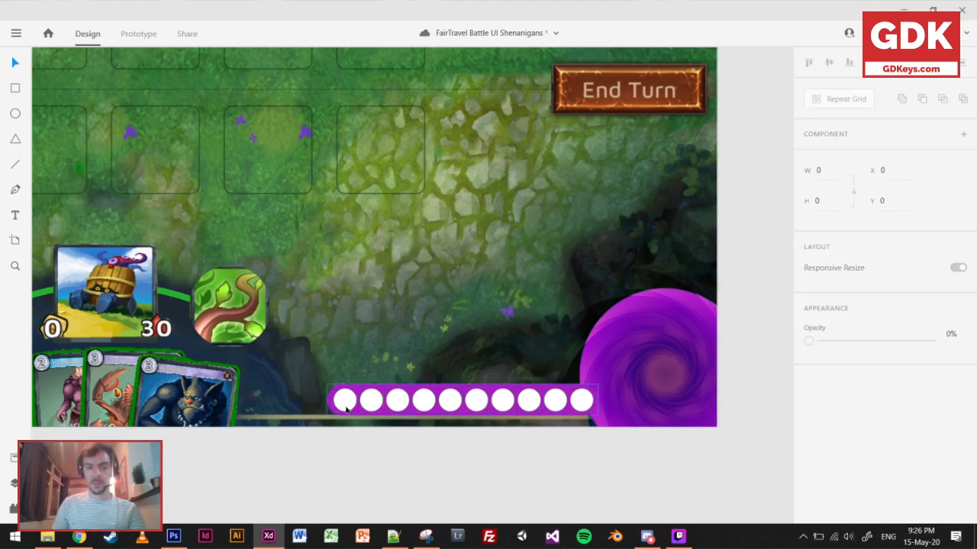
Fill the first four circles of the resource bar with a dark blue.
left_click(347, 403)
left_click(374, 401, "shift")
left_click(397, 401, "shift")
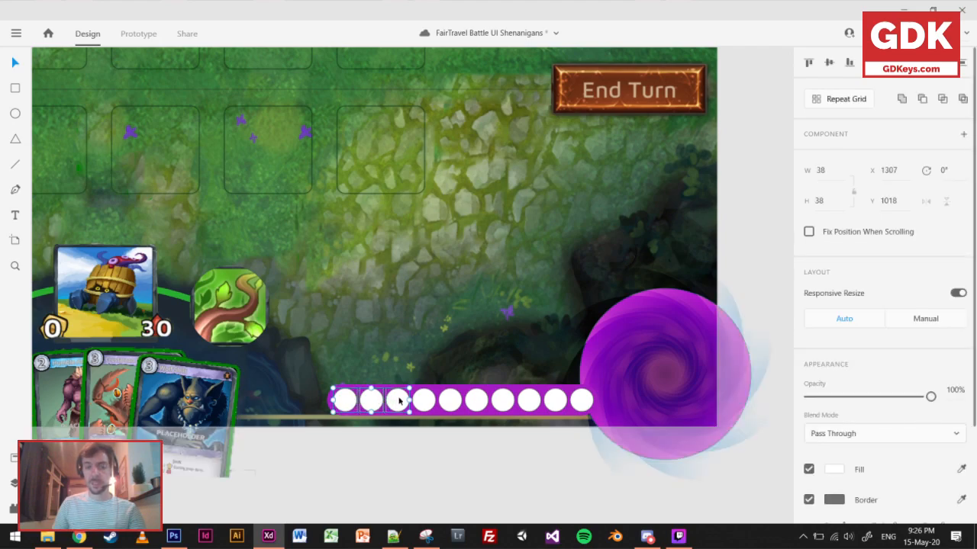
left_click(424, 401, "shift")
left_click(832, 470)
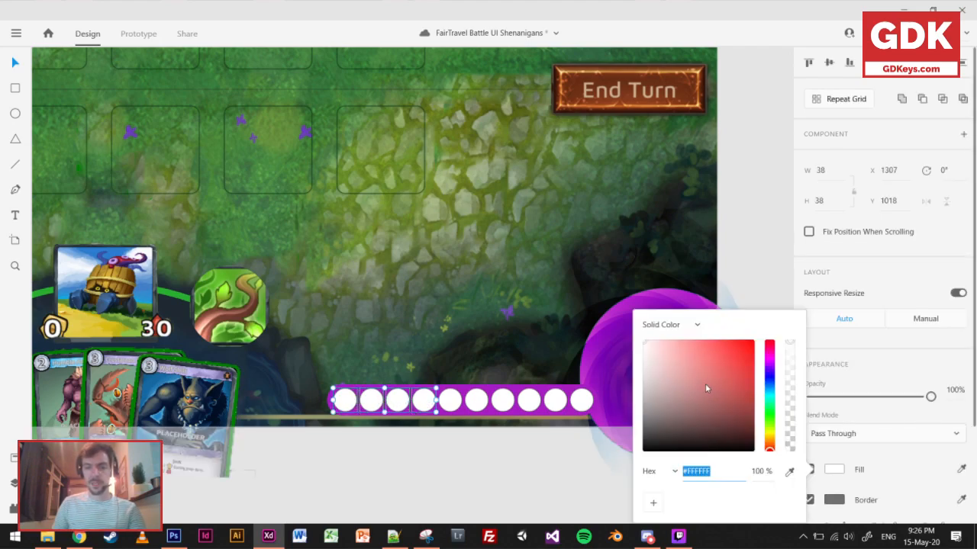
left_click(769, 374)
left_click_drag(719, 392, 740, 369)
left_click(406, 492)
Check the resource bar within the whole board layout and save the document.
scroll(458, 331, "up", 5)
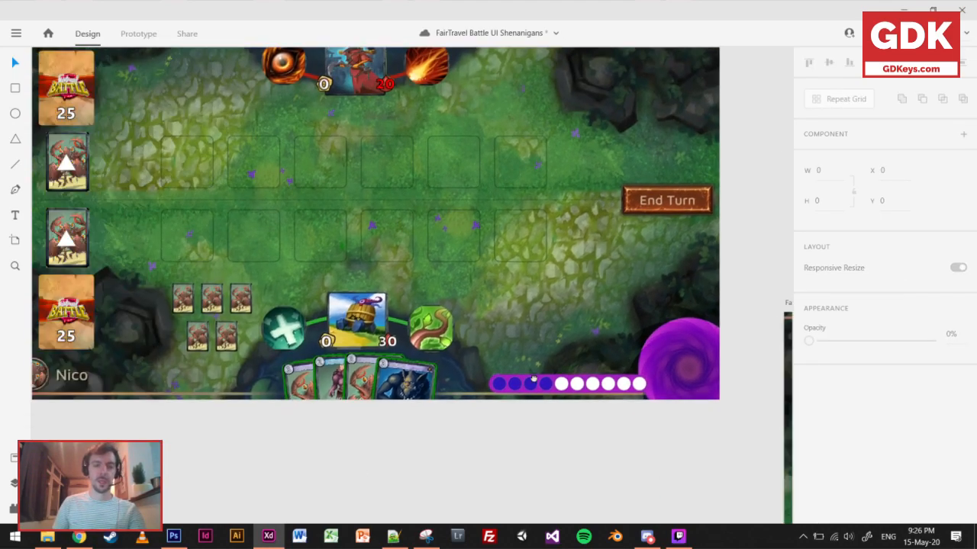
scroll(458, 332, "down", 2)
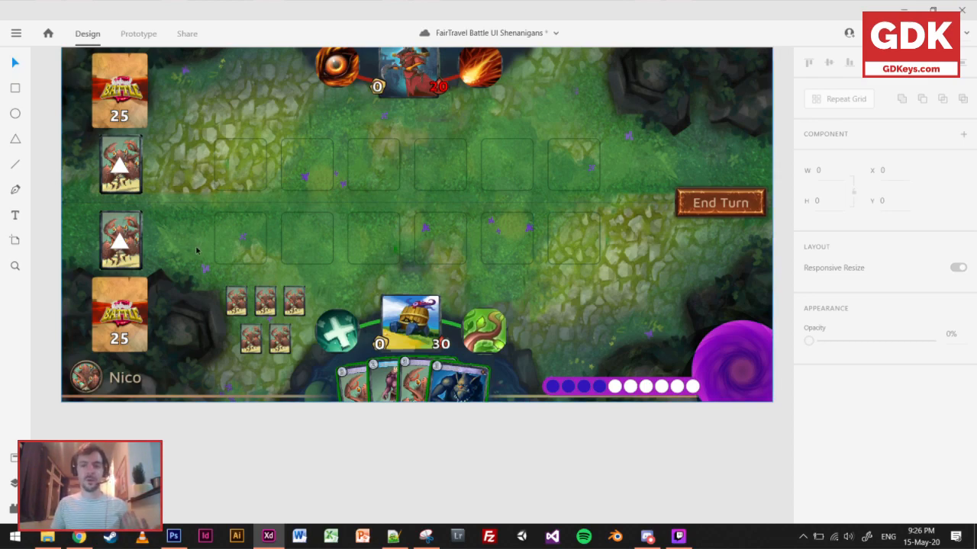
key("ctrl+s")
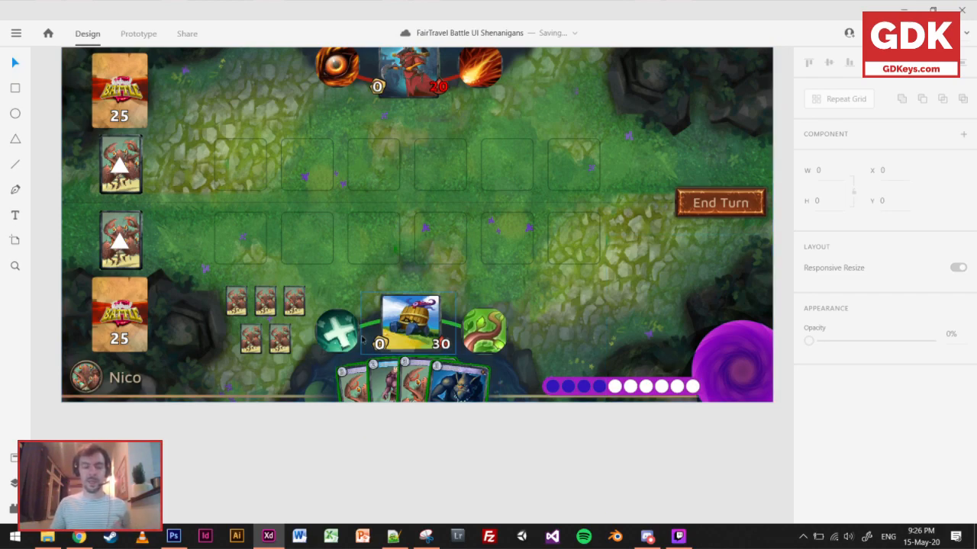
scroll(364, 339, "up", 2)
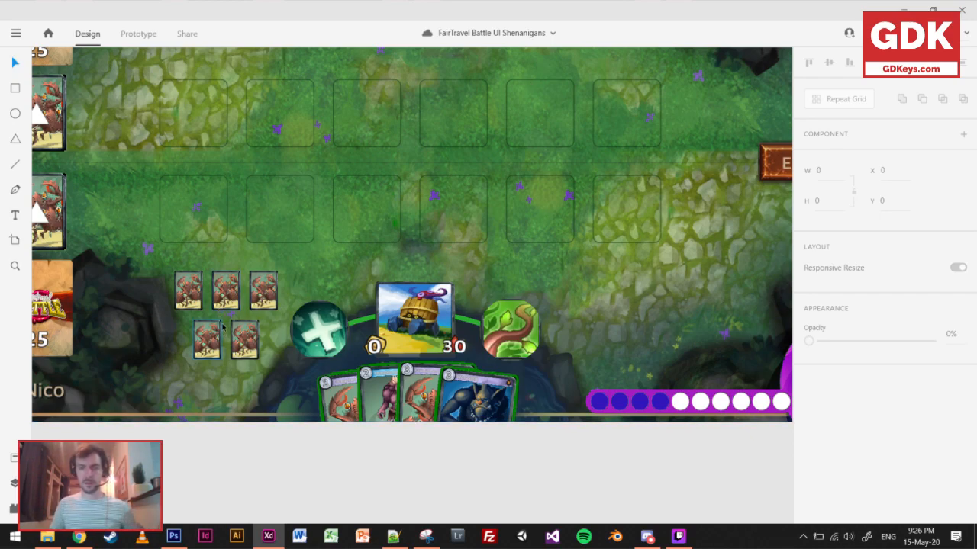
scroll(293, 299, "down", 2)
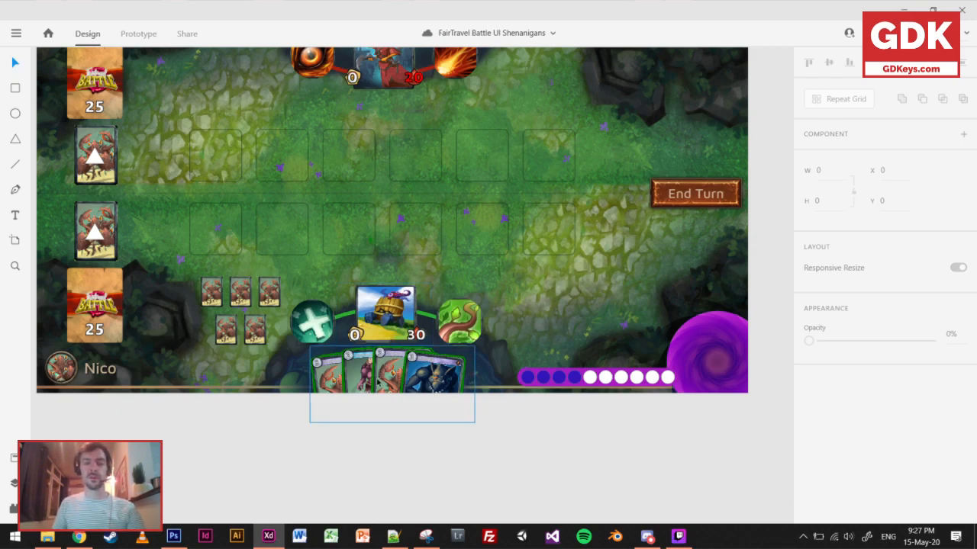
left_click(717, 374)
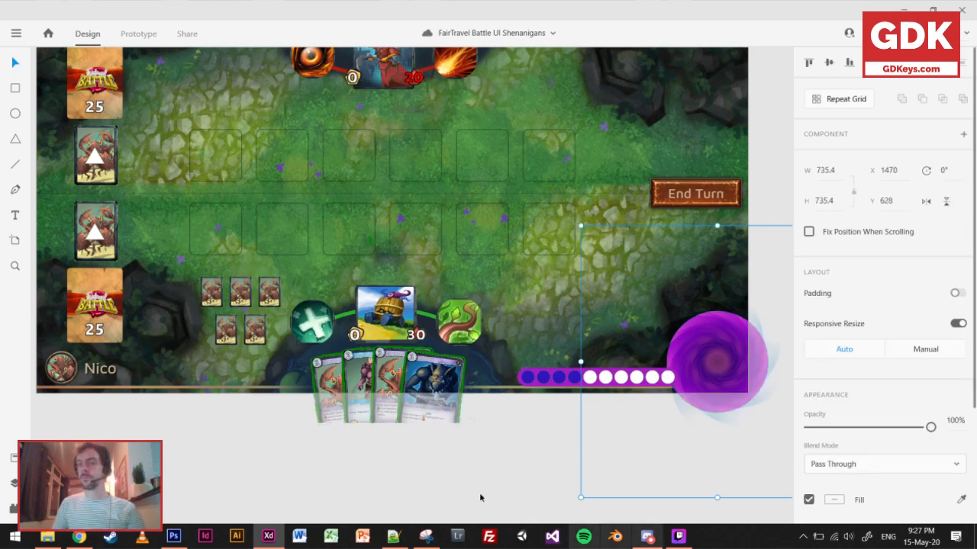
left_click(560, 420)
scroll(590, 373, "down", 4)
scroll(607, 328, "up", 2)
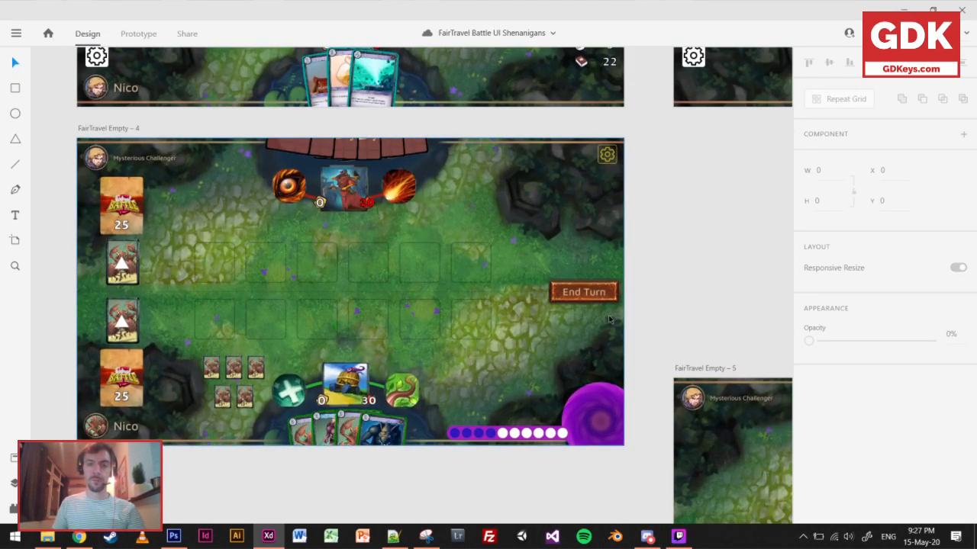
Group the yellow gear icon with its square frame in the upper-right corner of FairTravel Empty – 4.
left_click(604, 156)
scroll(603, 168, "up", 2)
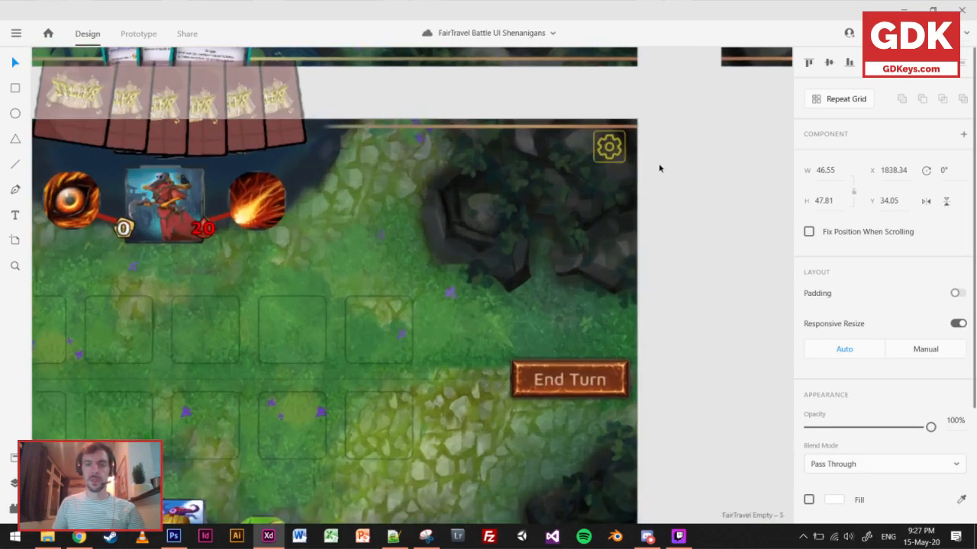
scroll(637, 147, "up", 3)
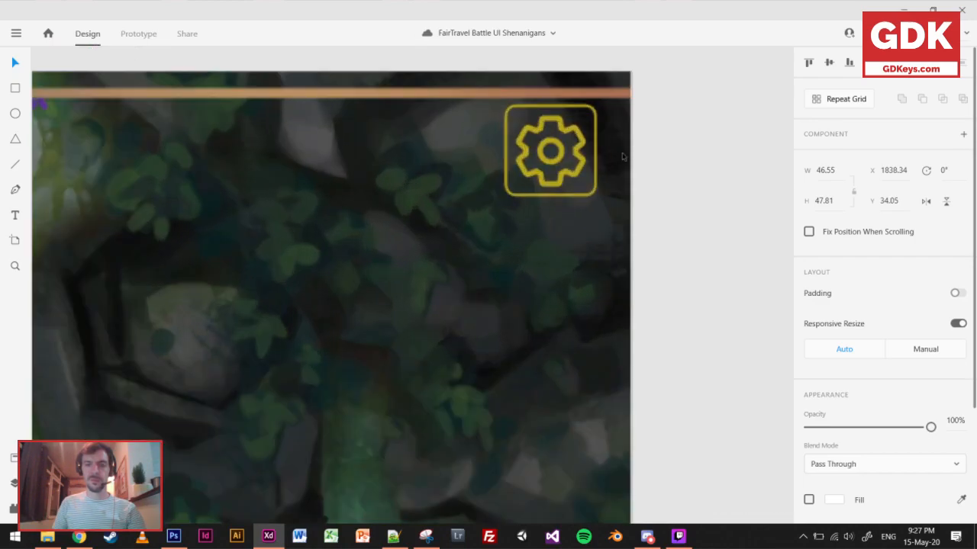
left_click(597, 170)
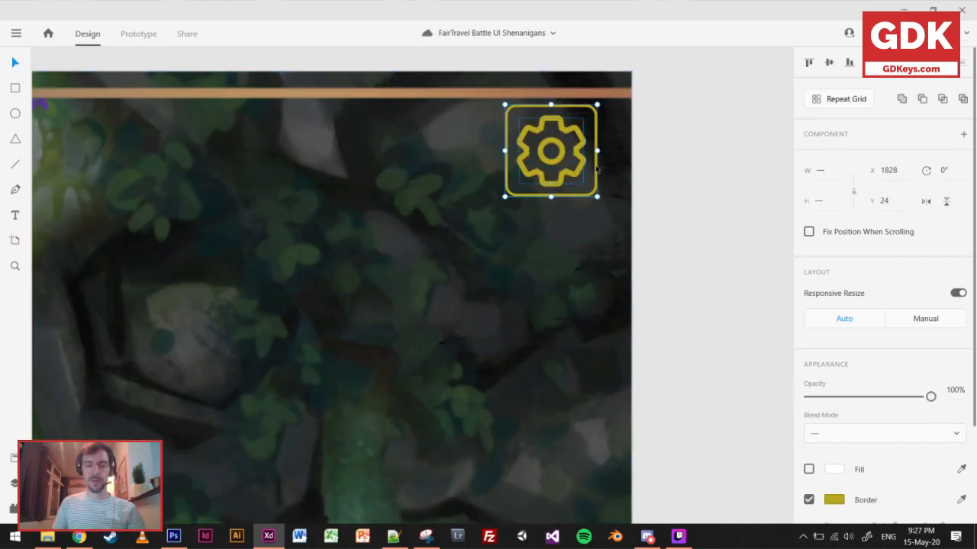
left_click(651, 175)
scroll(652, 175, "down", 3)
scroll(667, 206, "down", 5)
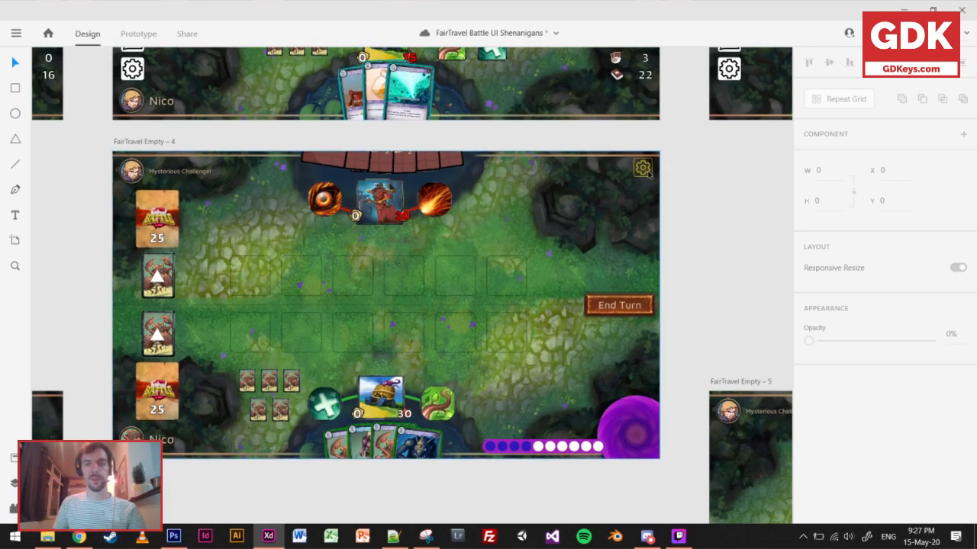
Try placing the grouped settings gear beside the lower deck, just above the player portrait on FairTravel Empty – 4.
left_click_drag(647, 172, 126, 416)
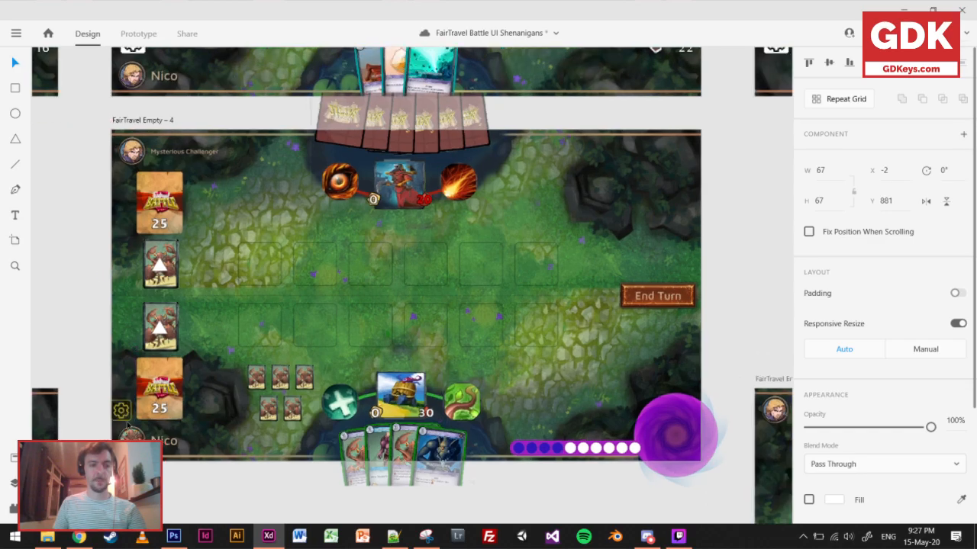
scroll(125, 419, "up", 5)
left_click_drag(95, 377, 103, 385)
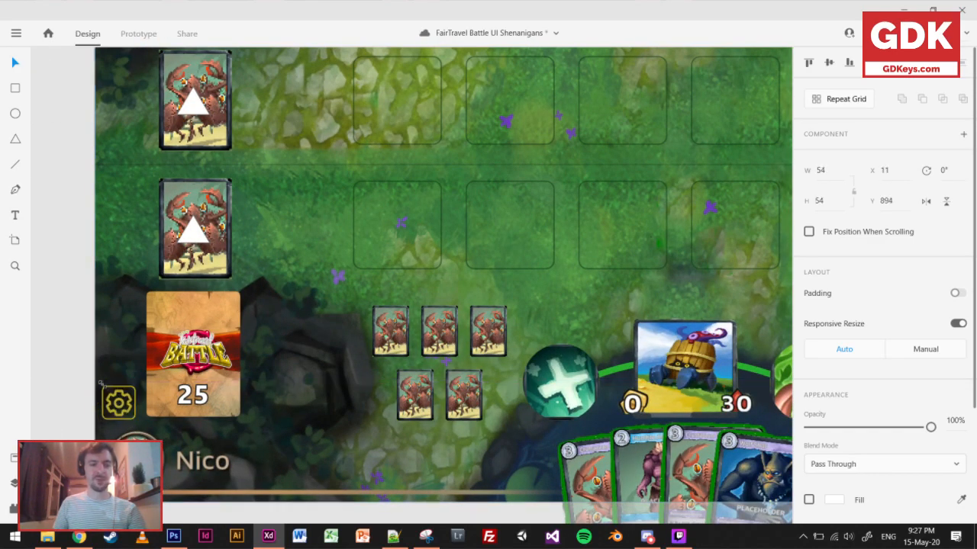
Park the settings gear on the empty canvas just outside the right edge of FairTravel Empty – 4.
scroll(206, 418, "down", 5)
left_click_drag(183, 413, 622, 297)
left_click(673, 351)
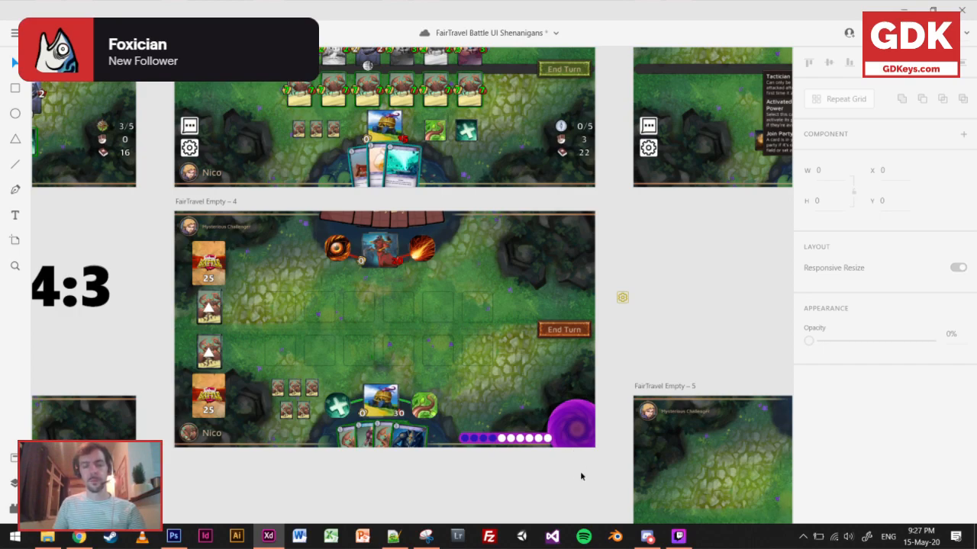
Duplicate the purple vortex together with its resource bar and place the copy in the upper-right corner of FairTravel Empty – 4.
scroll(580, 473, "up", 3)
left_click(582, 411)
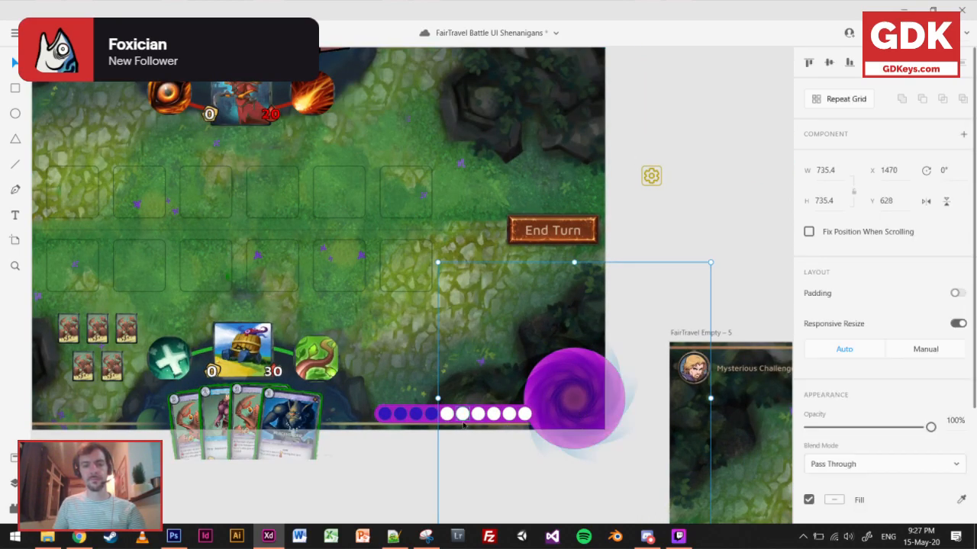
left_click_drag(393, 465, 600, 353)
key("ctrl+z")
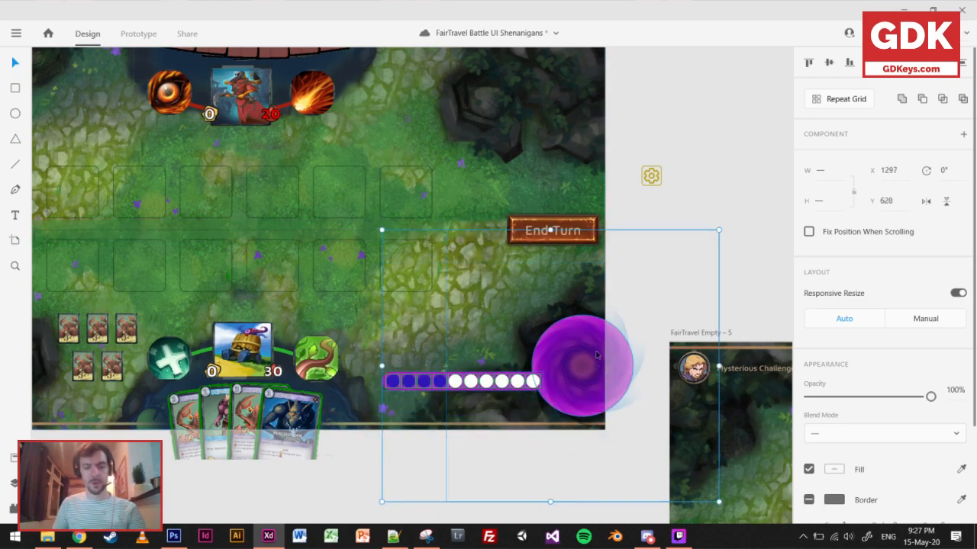
scroll(615, 259, "down", 5)
left_click_drag(612, 246, 601, 311)
left_click_drag(601, 374, 601, 246)
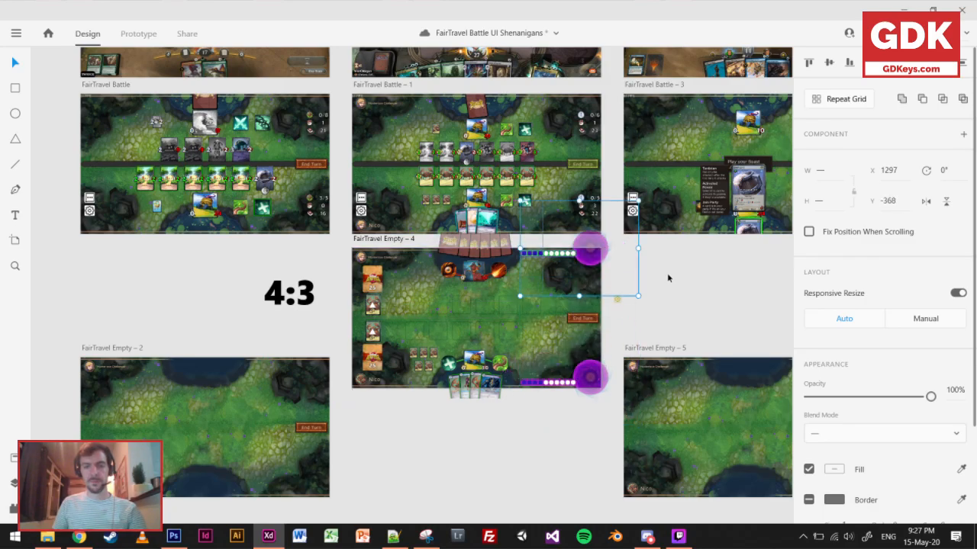
Move the copied vortex down on its own to Y -288 so it lines up with the copied resource bar.
left_click(666, 277)
scroll(603, 260, "up", 5)
left_click(569, 253)
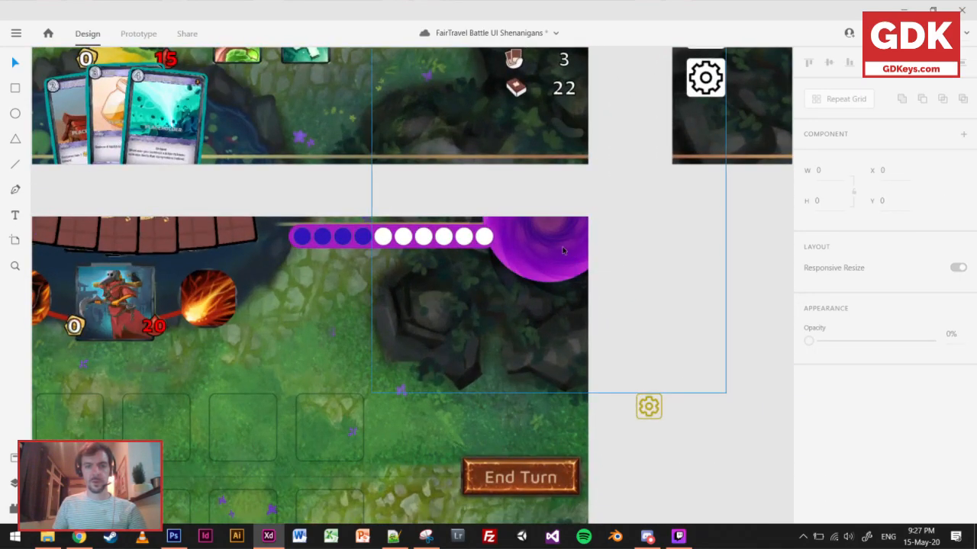
left_click_drag(562, 259, 562, 298)
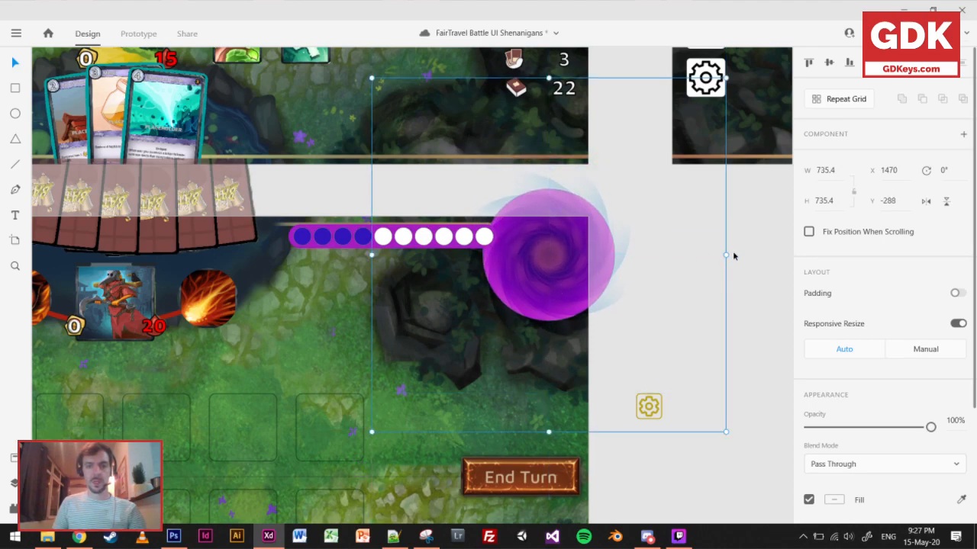
left_click(654, 298)
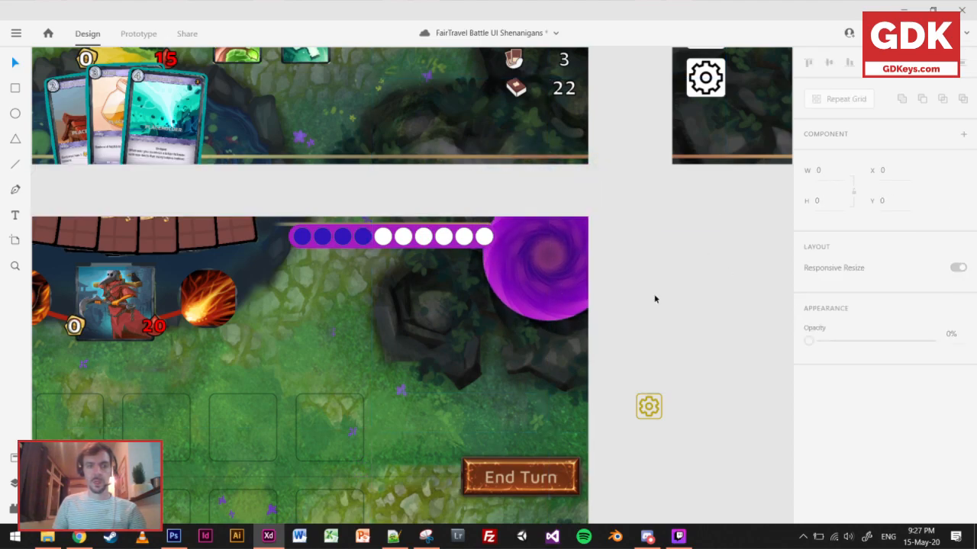
Select the copied resource bar and vortex together and shift them up so the vortex sits at Y -297.
left_click(372, 245)
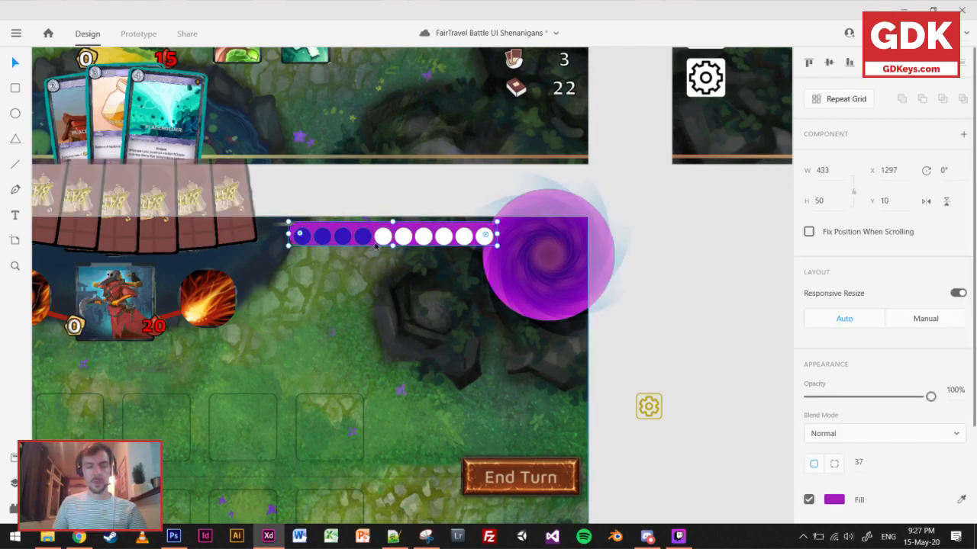
left_click(378, 245, "shift")
left_click_drag(711, 284, 294, 227)
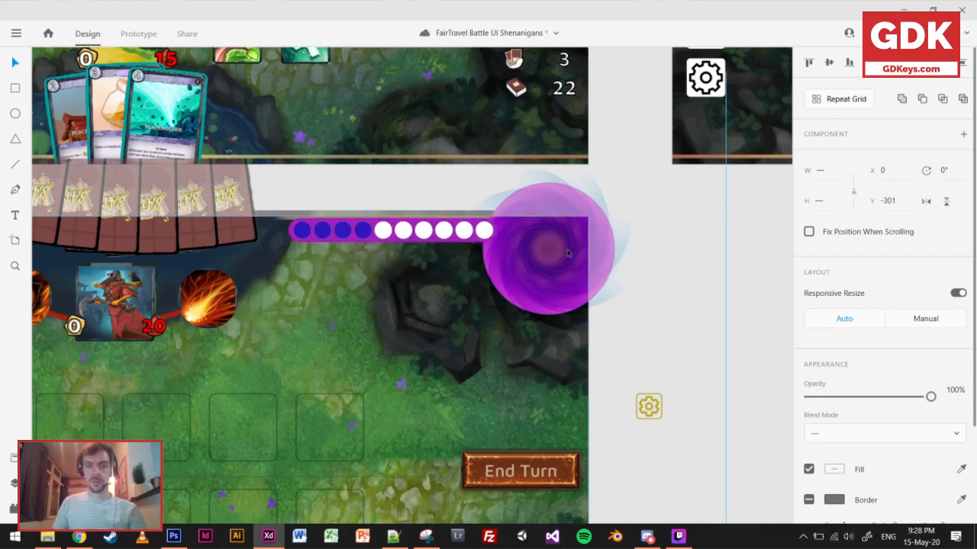
left_click(571, 292)
left_click_drag(571, 292, 575, 288)
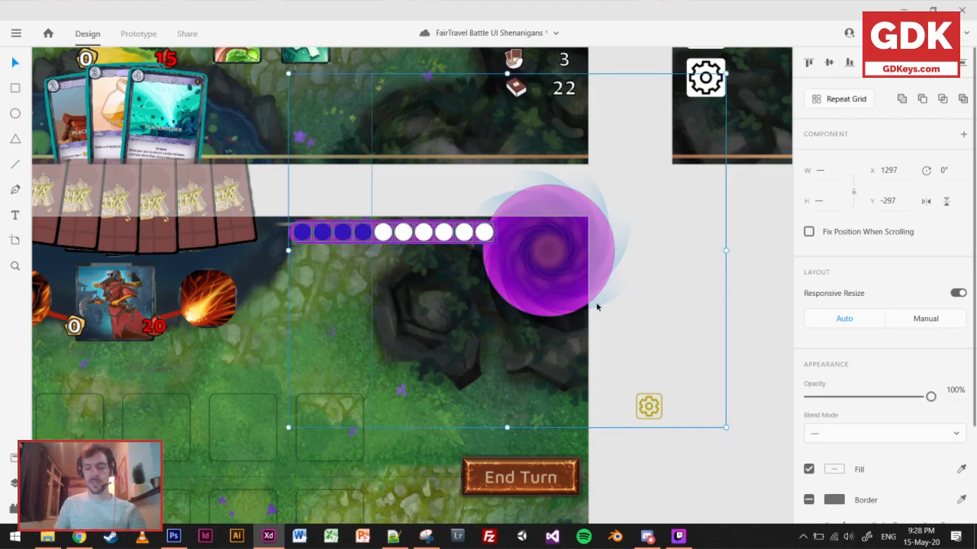
Nudge the copied vortex and resource bar vertically until their shared selection sits at Y -293.
key("Down")
key("Down")
key("Down")
key("Down")
key("Down")
key("Down")
key("Down")
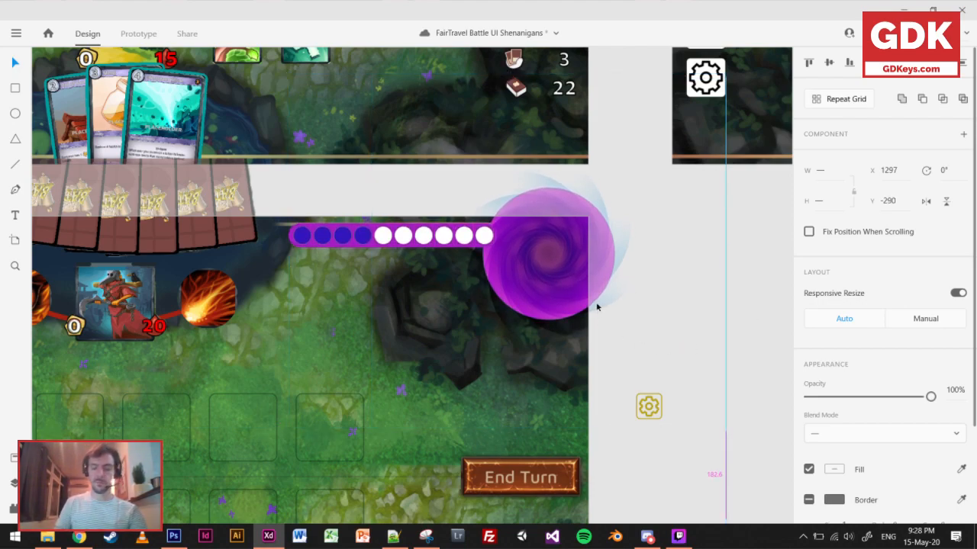
key("Up")
key("Up")
key("Up")
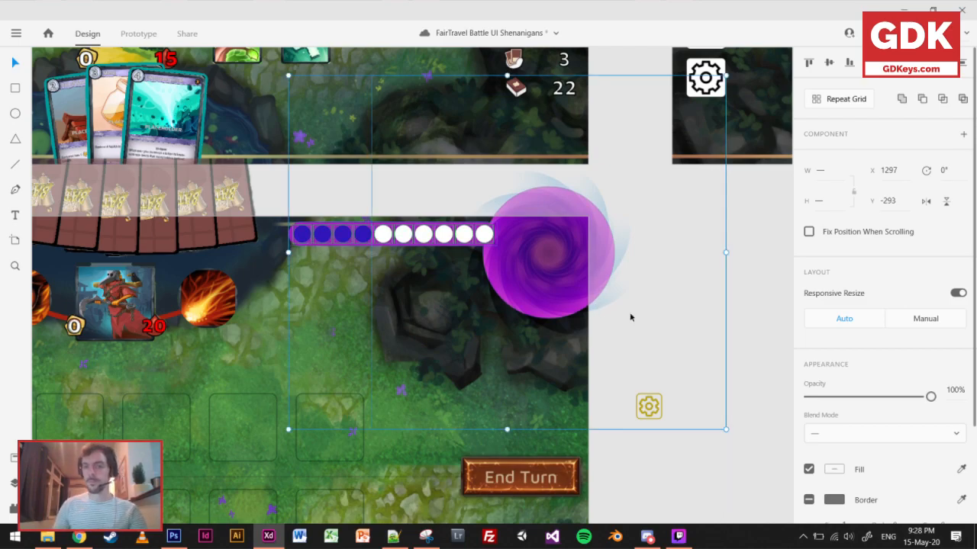
left_click(741, 284)
scroll(725, 297, "down", 5)
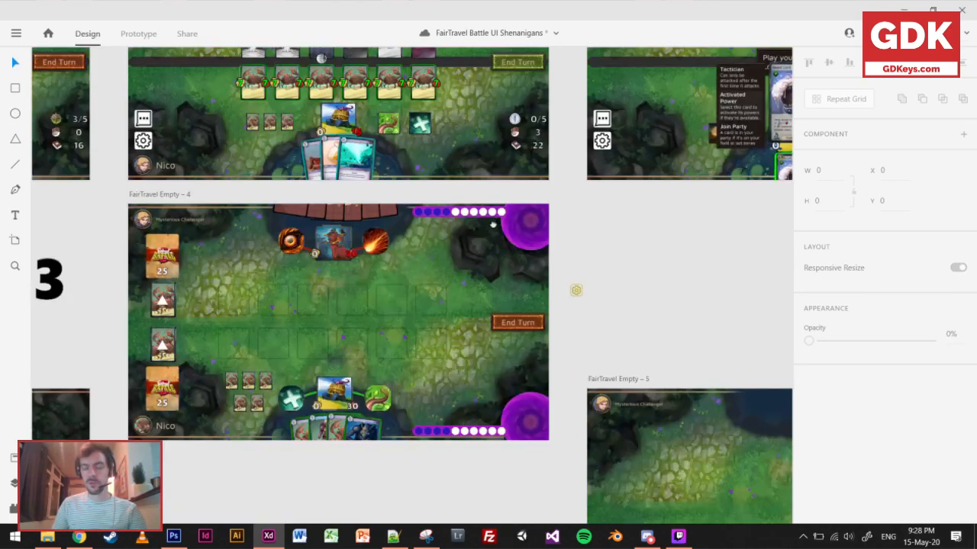
Slide the swirl overlay inside the upper vortex group off to the right to expose the gradient circle beneath it.
scroll(487, 177, "up", 5)
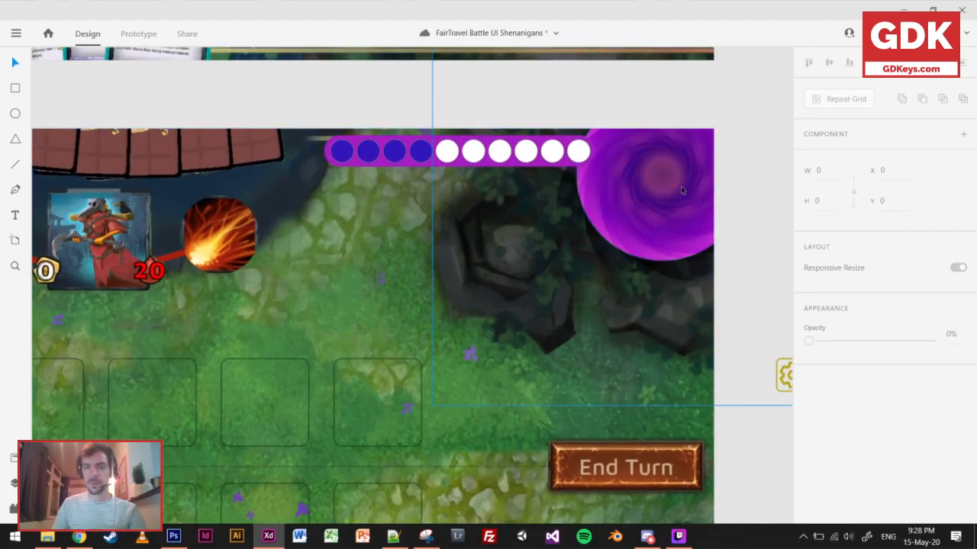
left_click(681, 190)
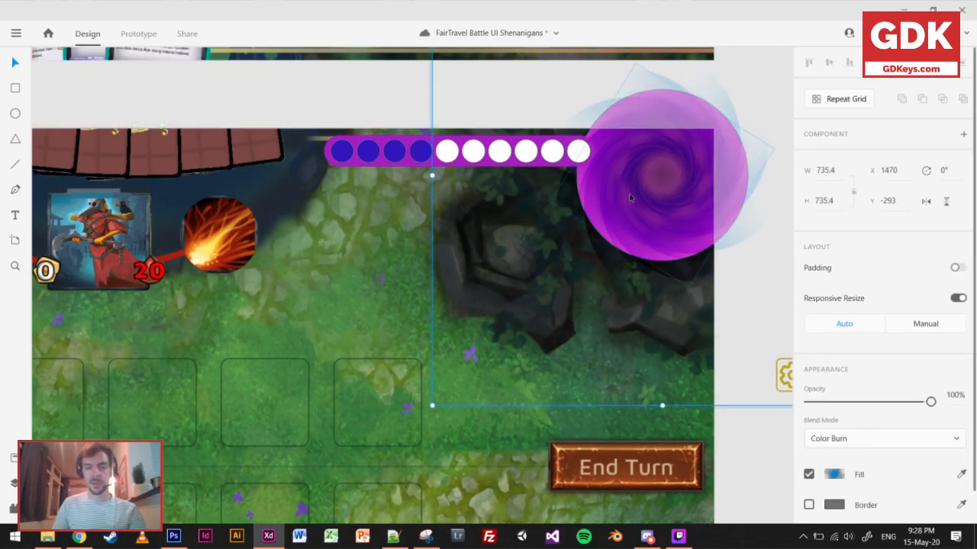
left_click_drag(666, 194, 702, 195)
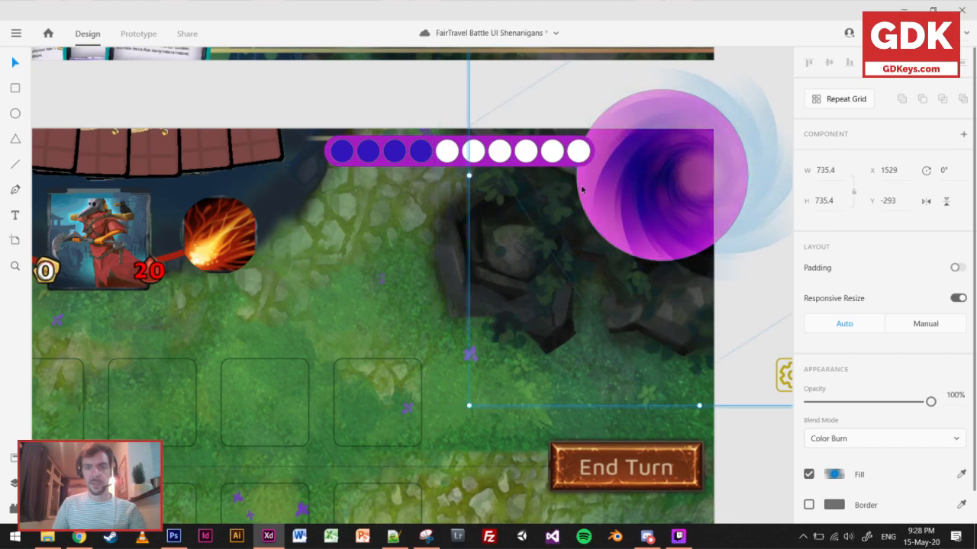
left_click_drag(639, 181, 755, 172)
Recolour the upper vortex circle's radial gradient to red at both its centre and outer stops.
left_click(583, 191)
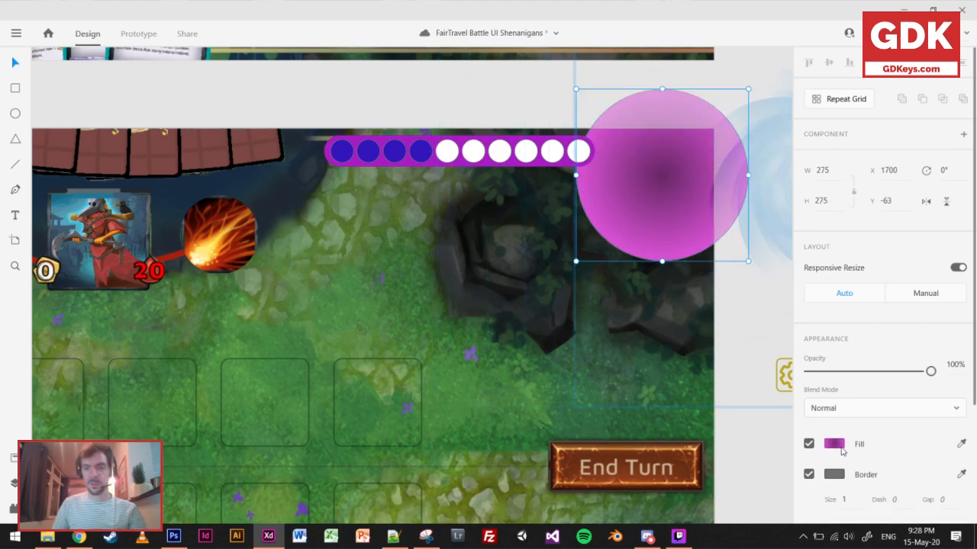
left_click(841, 451)
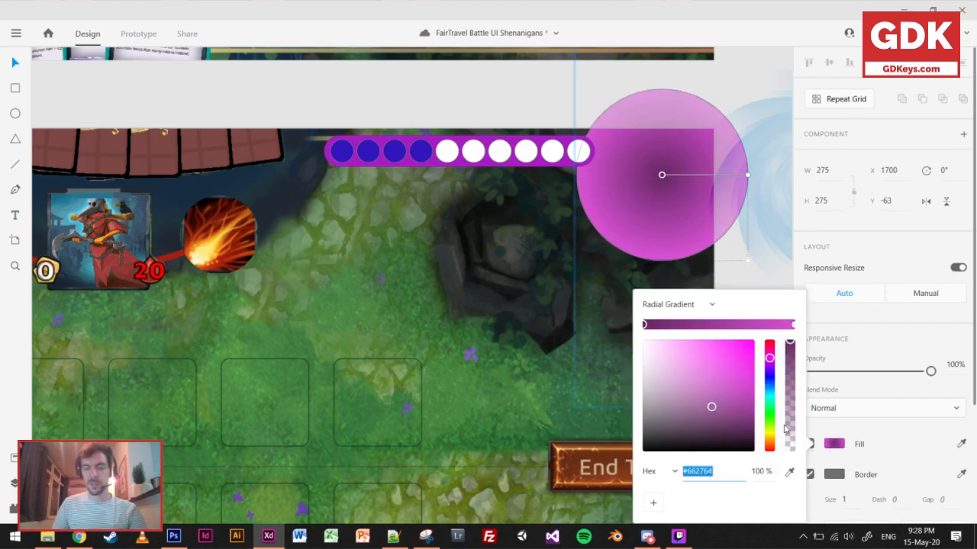
left_click_drag(770, 358, 769, 342)
left_click(793, 325)
left_click(759, 279)
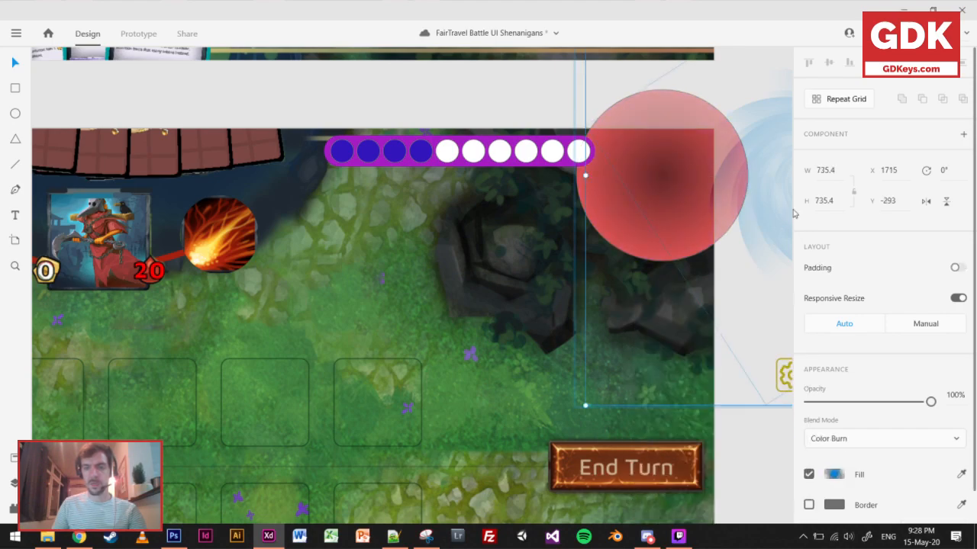
Move the swirl overlay back over the red circle so it is centred on the upper vortex.
left_click(744, 465)
left_click_drag(766, 222, 682, 236)
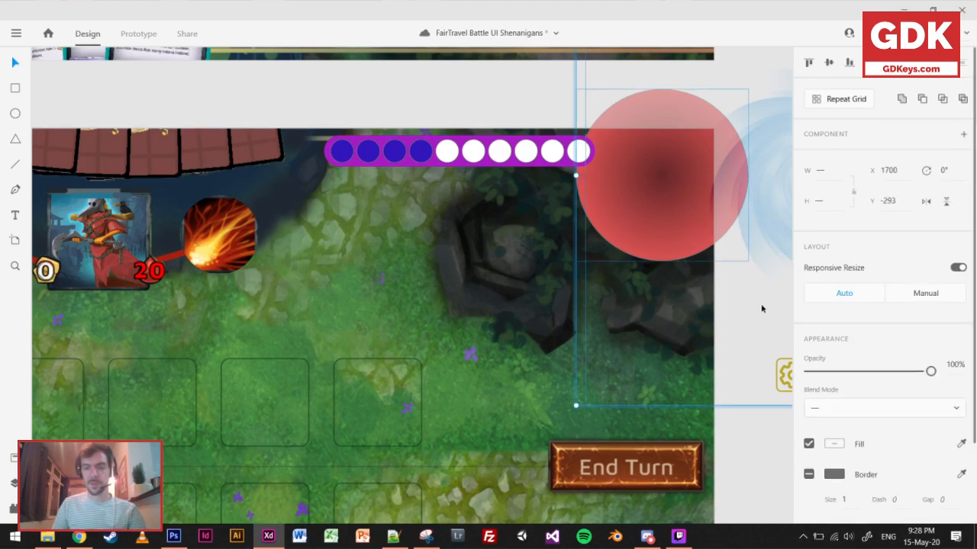
left_click(761, 293)
left_click_drag(778, 200, 541, 208)
left_click(574, 236)
left_click(570, 239)
Set the fill of the upper resource bar's rounded background to red, #C31C1C.
left_click(236, 182)
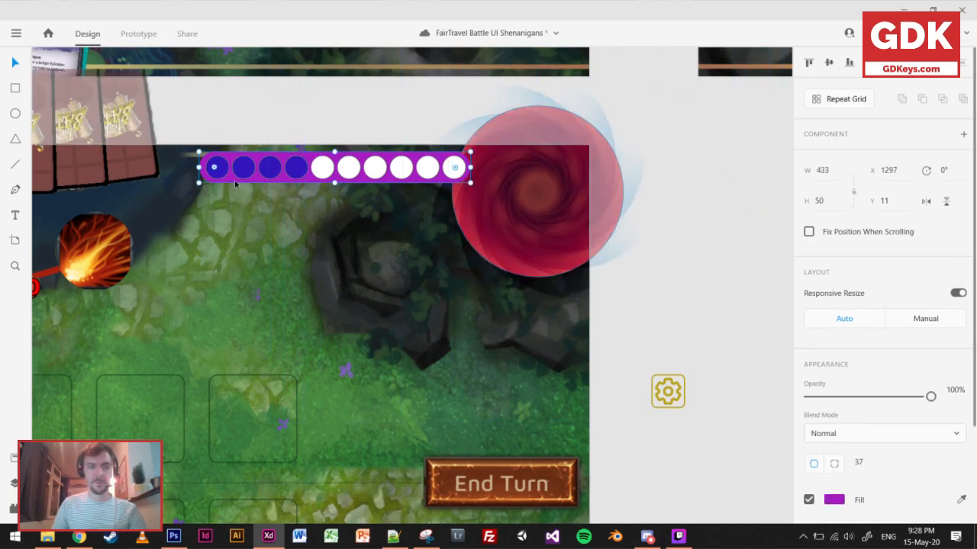
left_click(834, 500)
left_click_drag(772, 366, 769, 340)
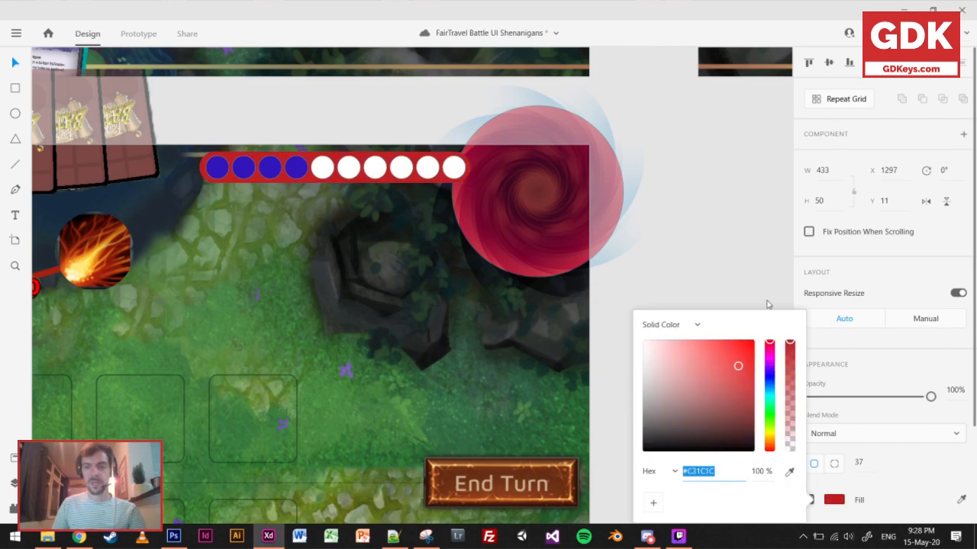
Fill the first four circles of the upper resource bar with dark reddish brown, #3B2626.
double_click(225, 171)
left_click(244, 168, "shift")
left_click(271, 169, "shift")
left_click(297, 169, "shift")
left_click(301, 169, "shift")
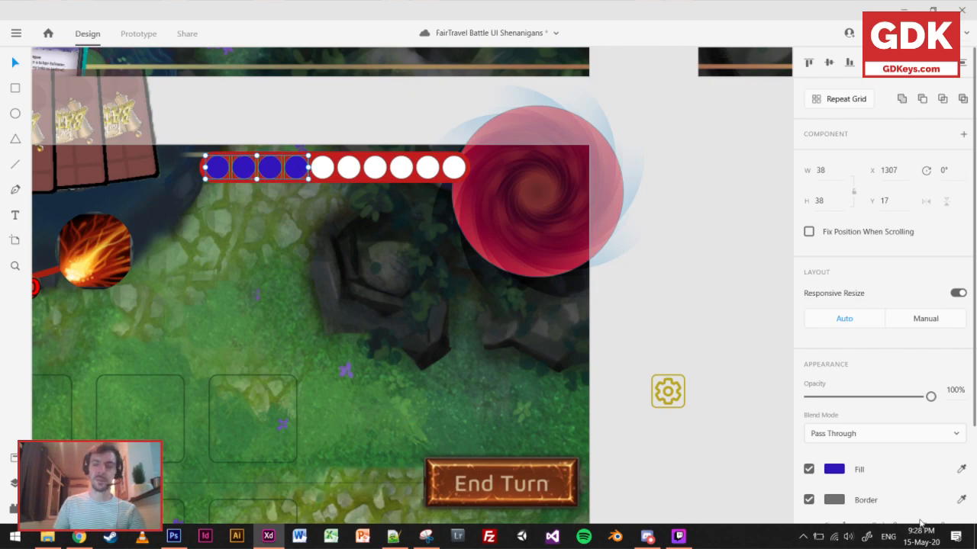
left_click(843, 472)
left_click_drag(770, 376, 775, 335)
left_click_drag(700, 381, 686, 359)
left_click_drag(695, 398, 683, 429)
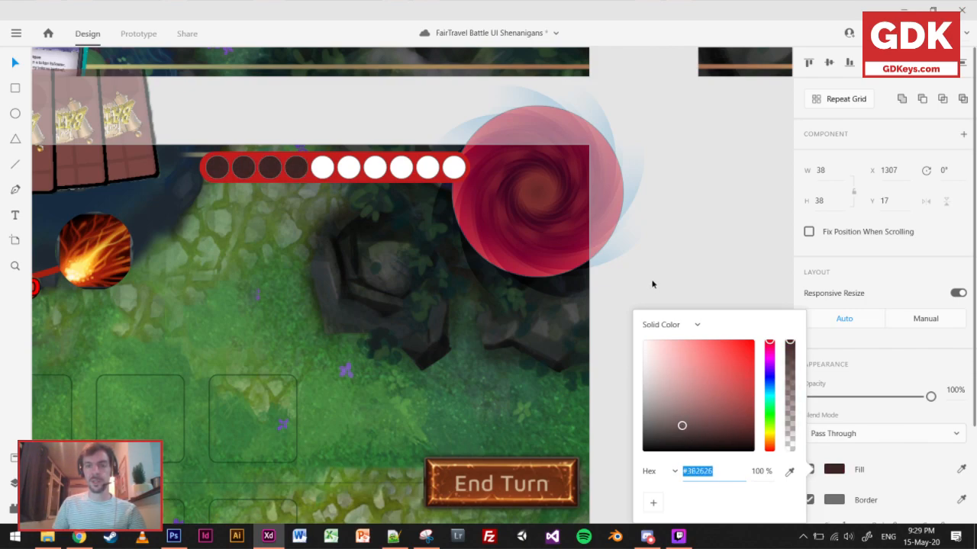
left_click(675, 264)
scroll(525, 351, "down", 4)
left_click_drag(510, 321, 579, 176)
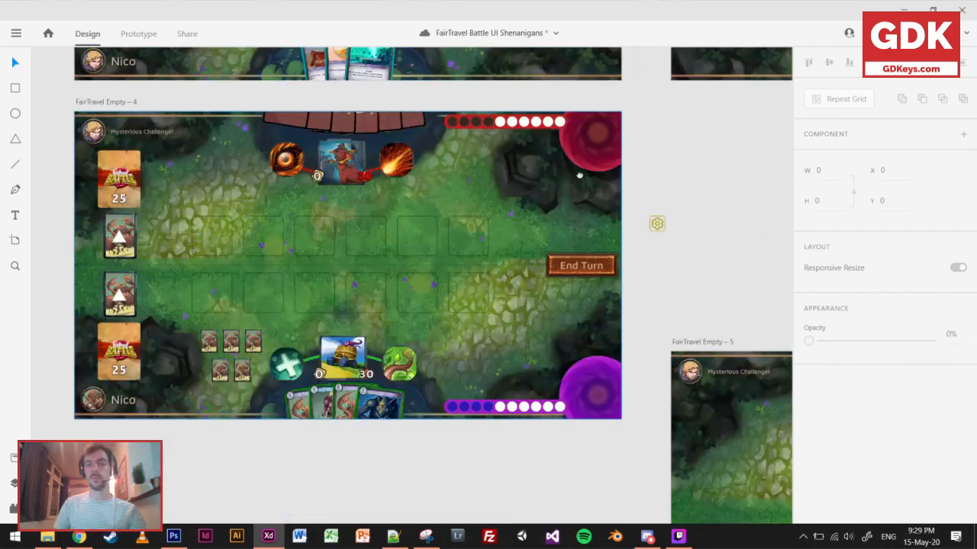
scroll(579, 176, "down", 2)
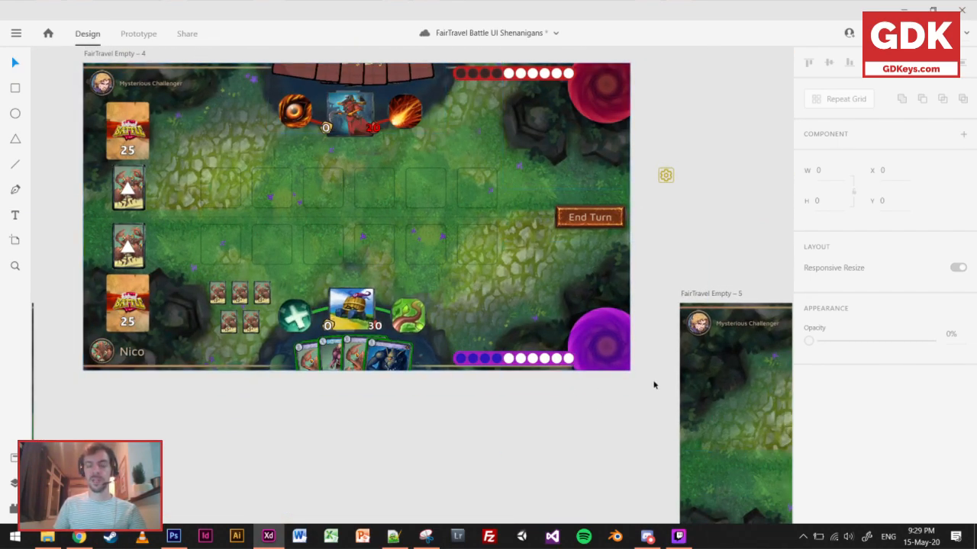
scroll(646, 384, "up", 5)
scroll(418, 202, "down", 3)
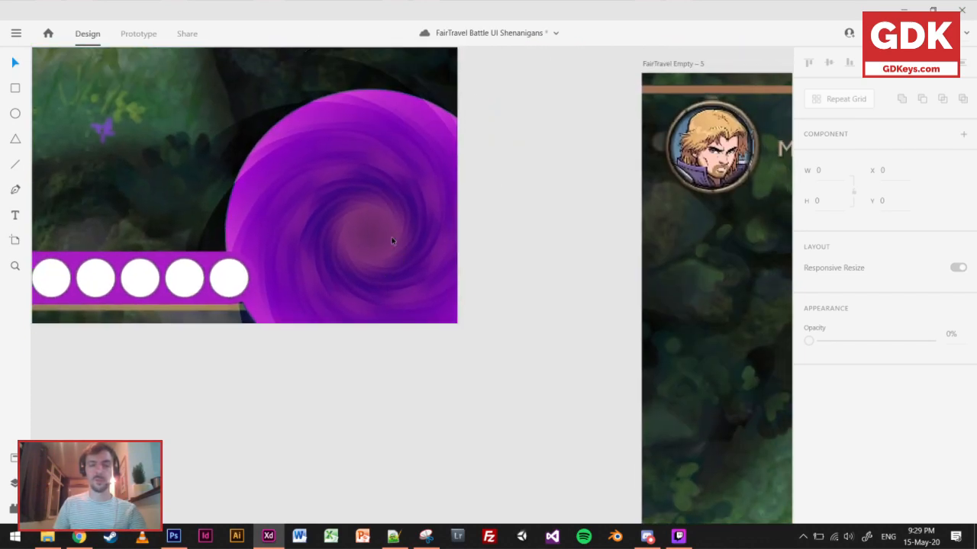
left_click(386, 196)
left_click(387, 195)
left_click_drag(385, 192, 514, 195)
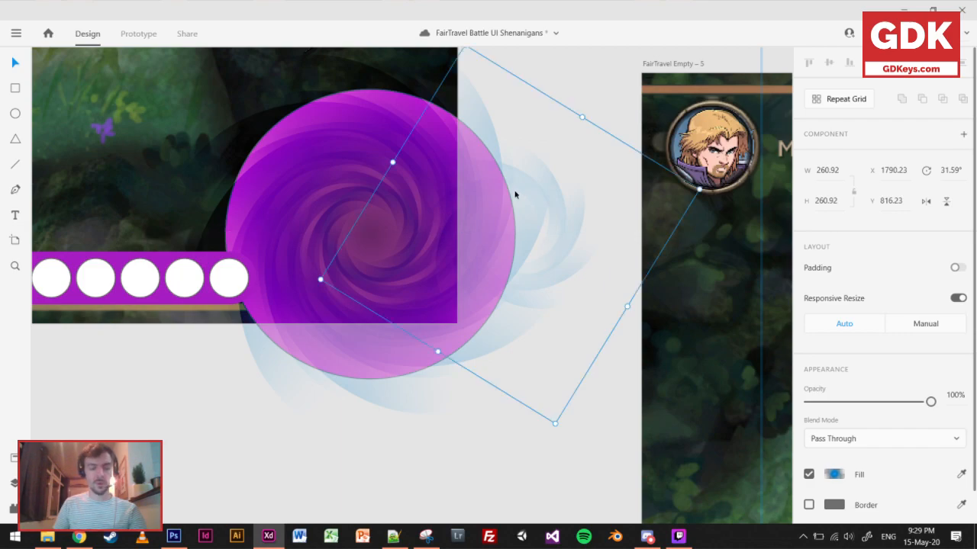
key("ctrl+z")
left_click(293, 441)
Move the lower vortex's whole swirl overlay to the right, to X 1758, to uncover its gradient circle.
left_click(372, 195)
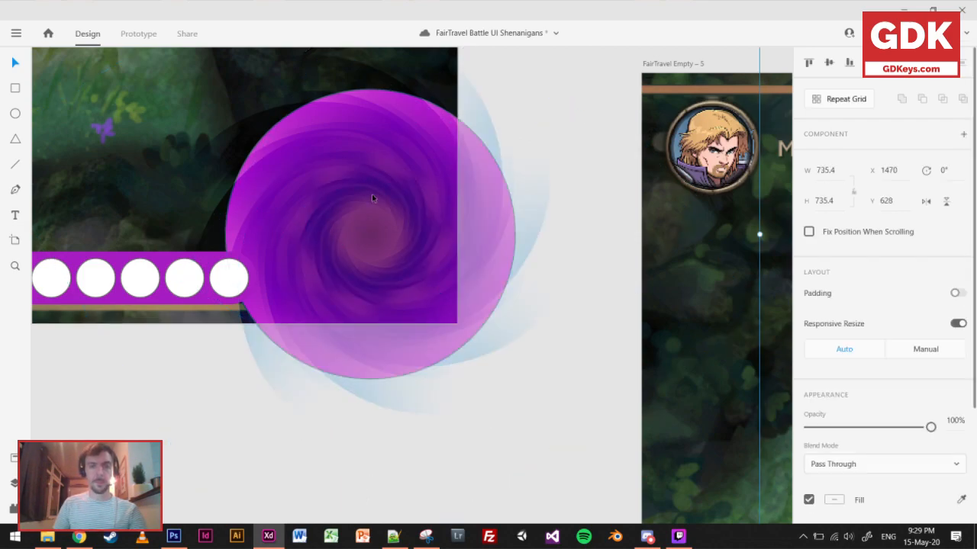
double_click(372, 196)
left_click_drag(372, 195, 683, 175)
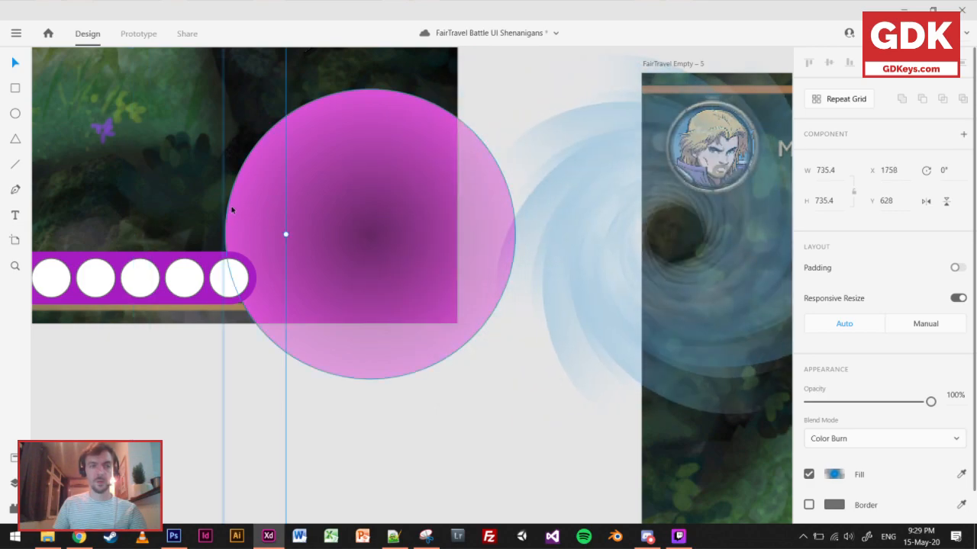
Set the lower vortex circle's radial gradient to green, with outer stop #53DB6E and centre stop #276634.
left_click(256, 213)
left_click(835, 445)
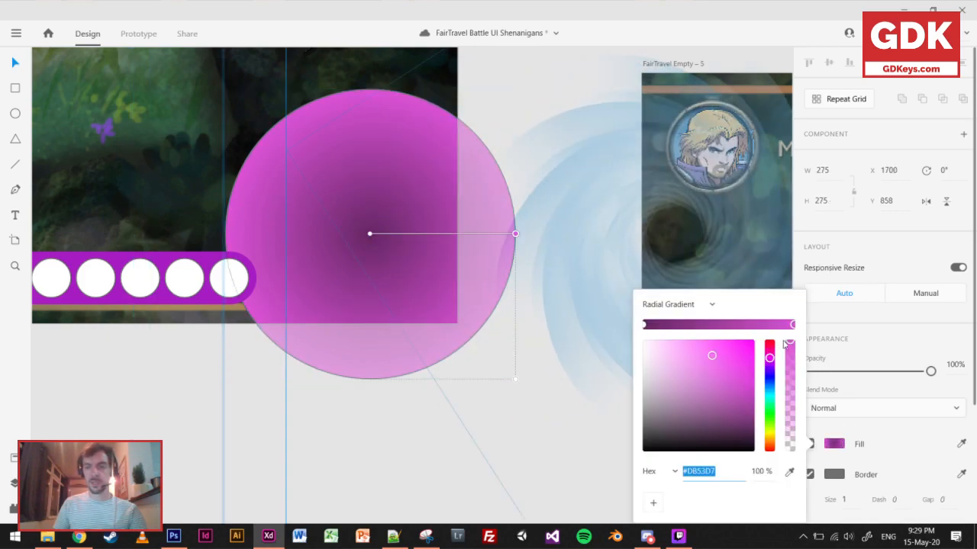
left_click_drag(772, 360, 769, 410)
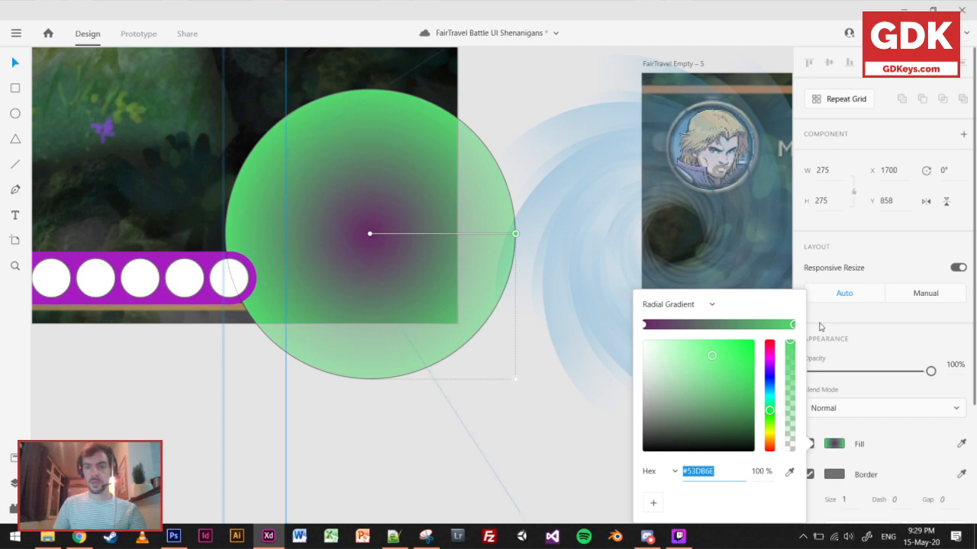
left_click(645, 326)
left_click_drag(771, 364, 772, 413)
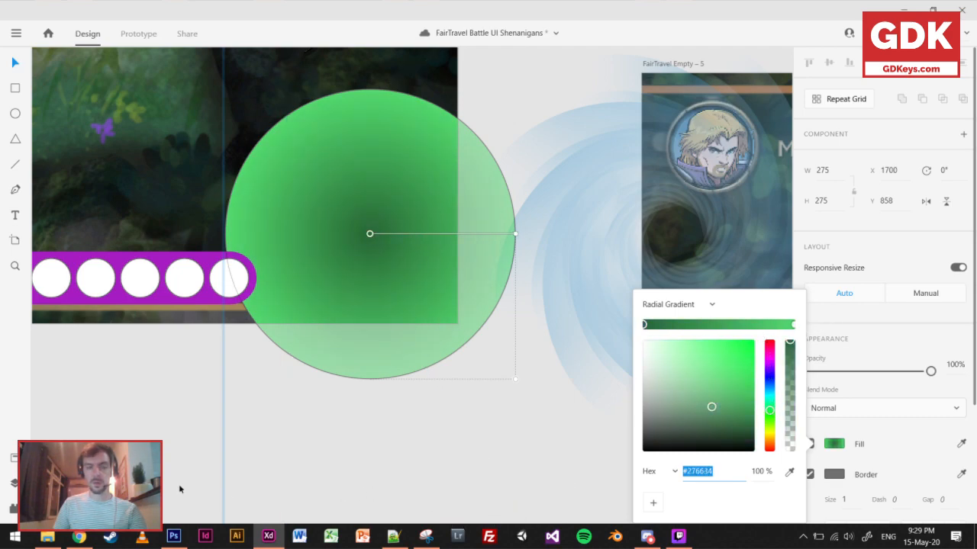
left_click(180, 486)
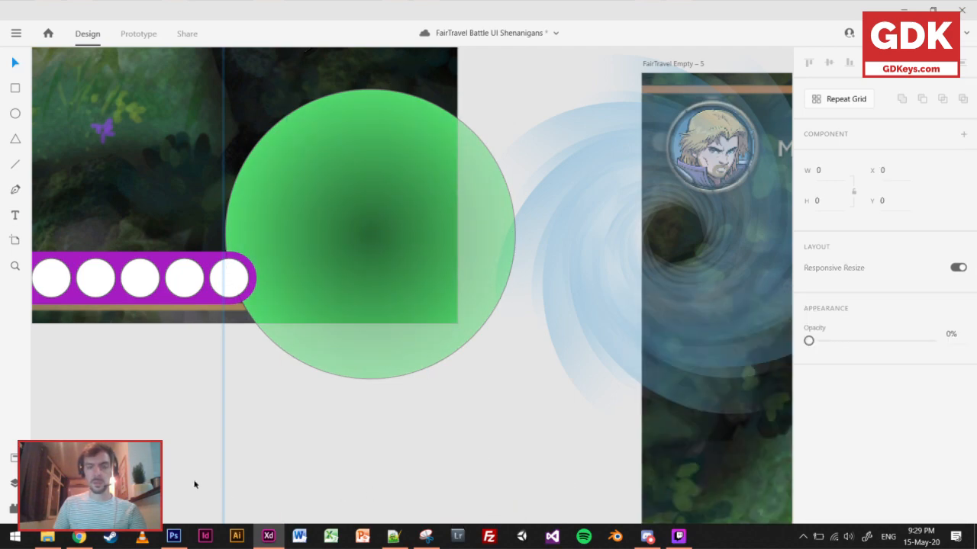
Move the swirl overlay back over the lower vortex's green gradient circle, to X 1463, Y 628.
left_click(619, 260)
left_click(124, 428)
double_click(344, 267)
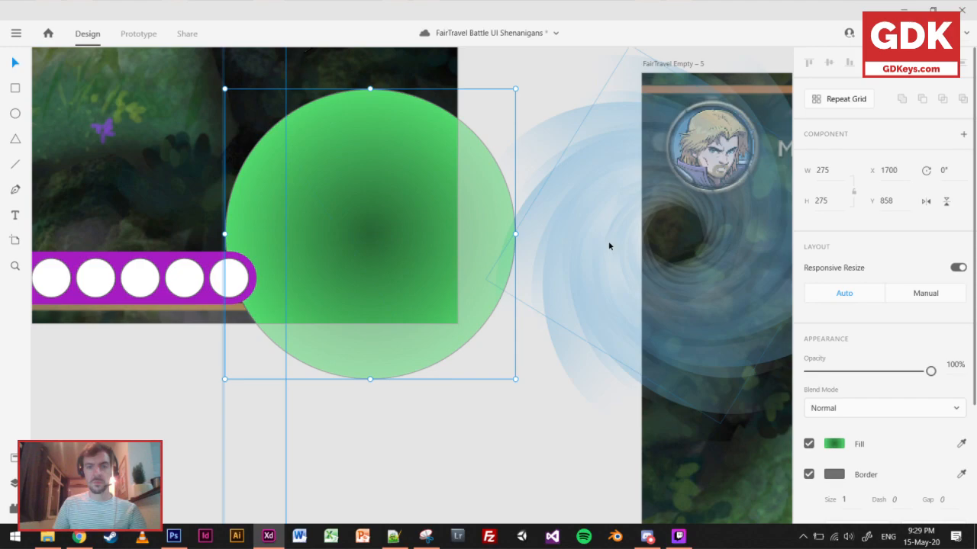
left_click(570, 249)
left_click_drag(373, 258, 297, 258)
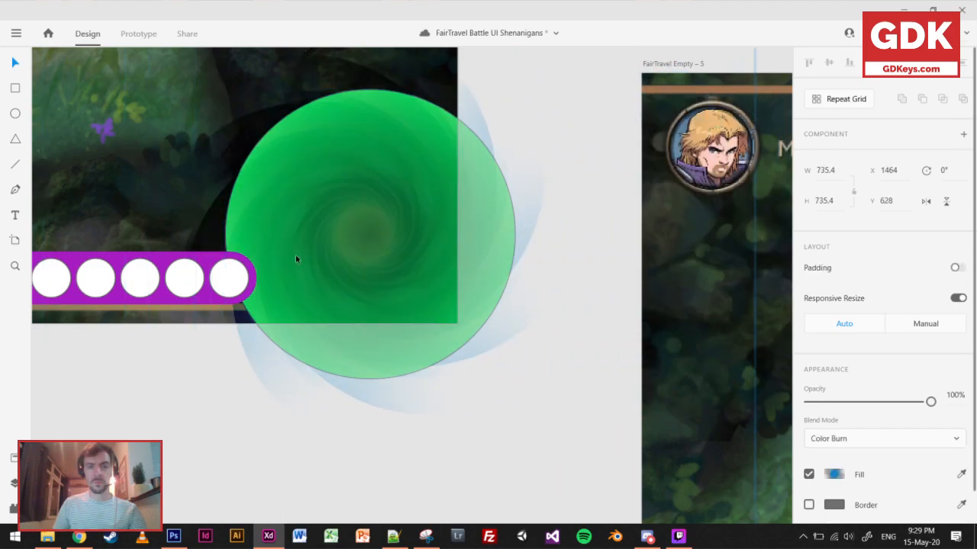
Fill the lower resource bar's rounded background with a bright green sampled from the lower vortex.
left_click_drag(280, 390, 565, 312)
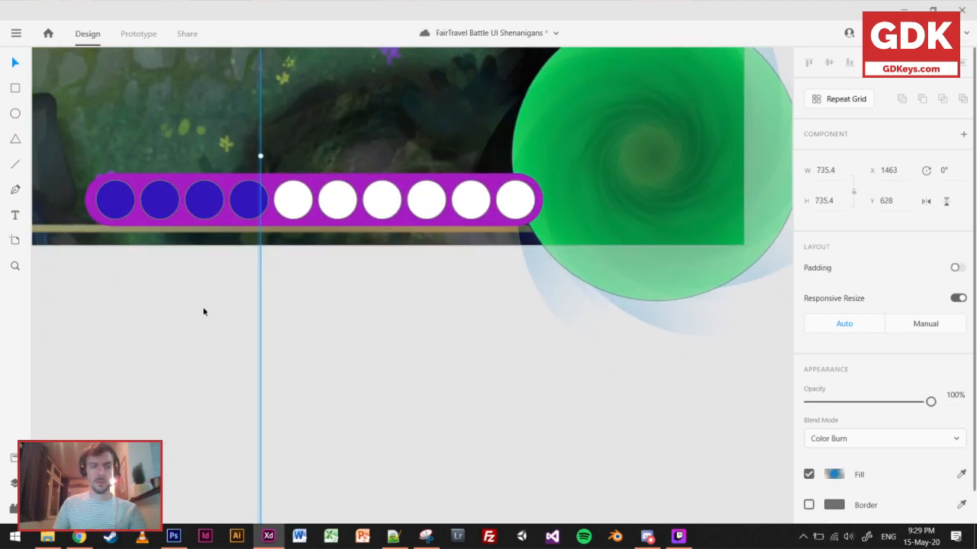
left_click(203, 309)
left_click(188, 217)
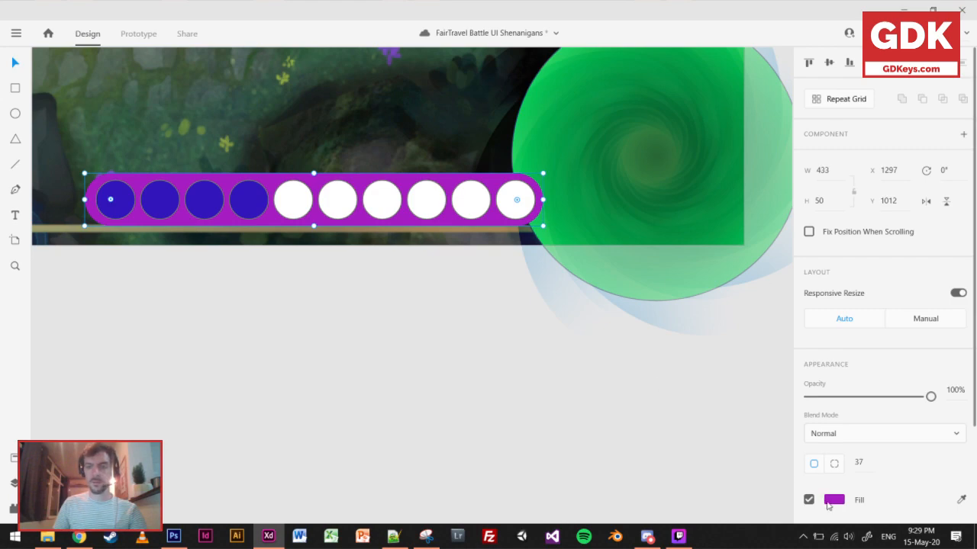
left_click(830, 502)
left_click(788, 471)
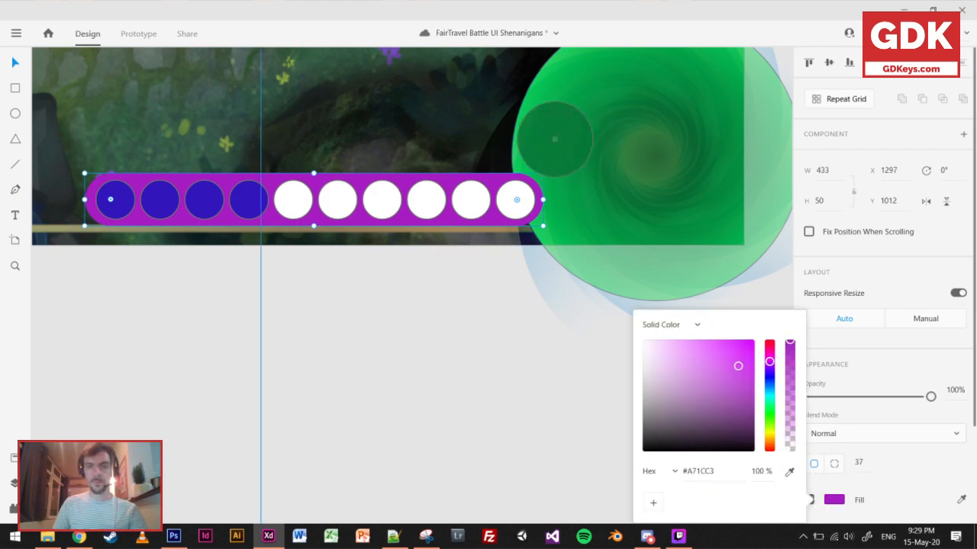
left_click(524, 119)
Fill the first four circles of the lower resource bar with dark green, #114E21.
left_click(110, 203)
left_click(116, 212)
left_click(170, 199, "shift")
left_click(209, 205, "shift")
left_click(259, 206, "shift")
left_click(833, 468)
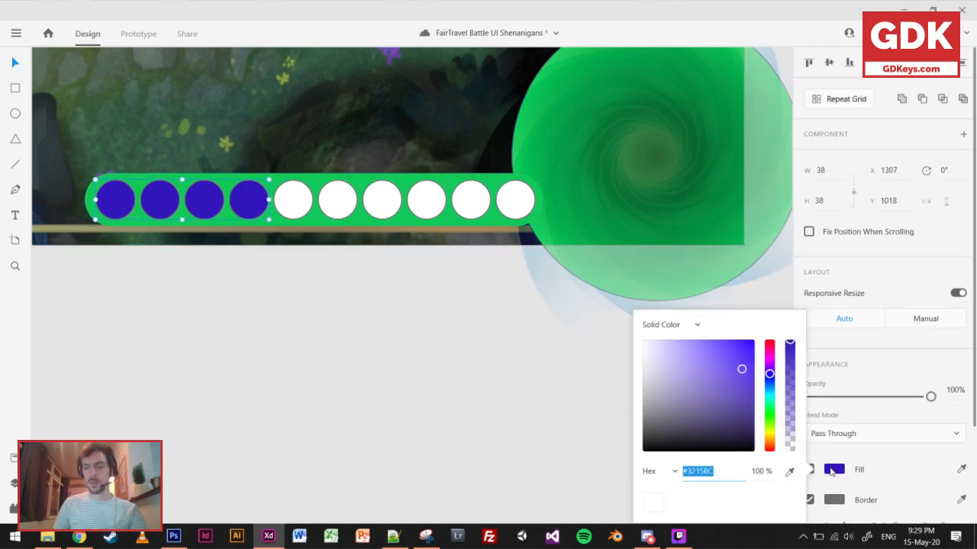
left_click(769, 410)
mouse_move(721, 418)
left_mouse_down()
mouse_move(722, 408)
mouse_move(730, 420)
left_mouse_up()
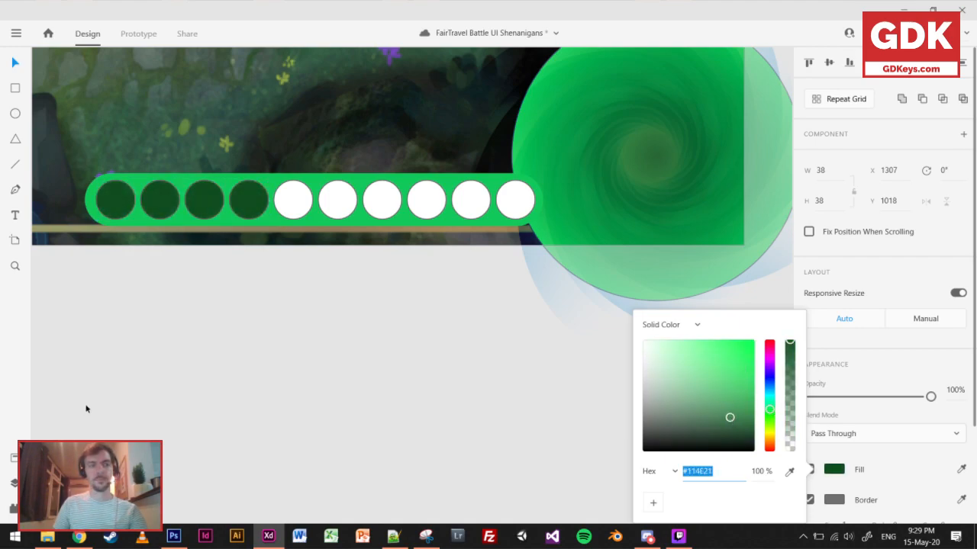
left_click(166, 381)
Reposition the whole lower green vortex at the end of its resource bar, to X 1477, Y 653.
scroll(167, 381, "down", 4)
left_click_drag(182, 352, 526, 406)
scroll(463, 355, "down", 2)
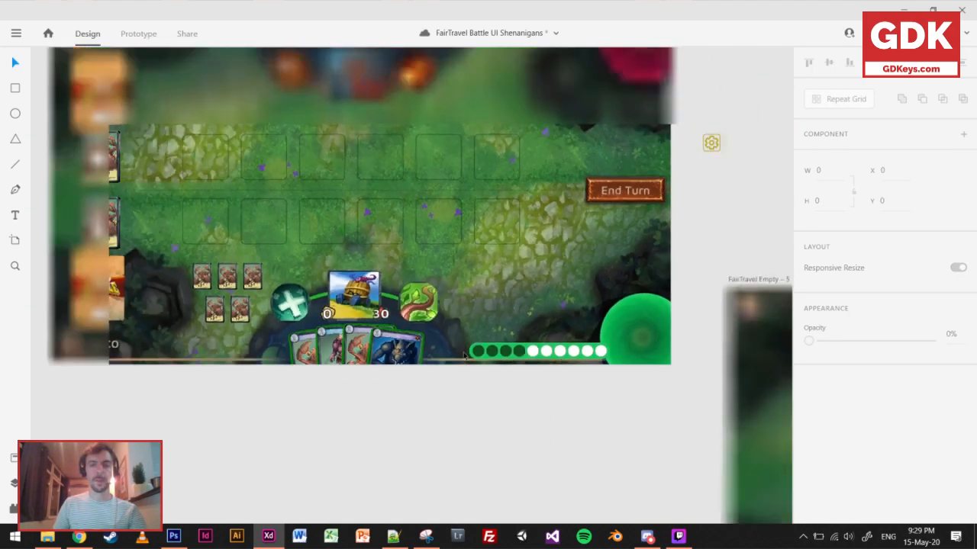
scroll(464, 355, "down", 4)
scroll(345, 308, "up", 2)
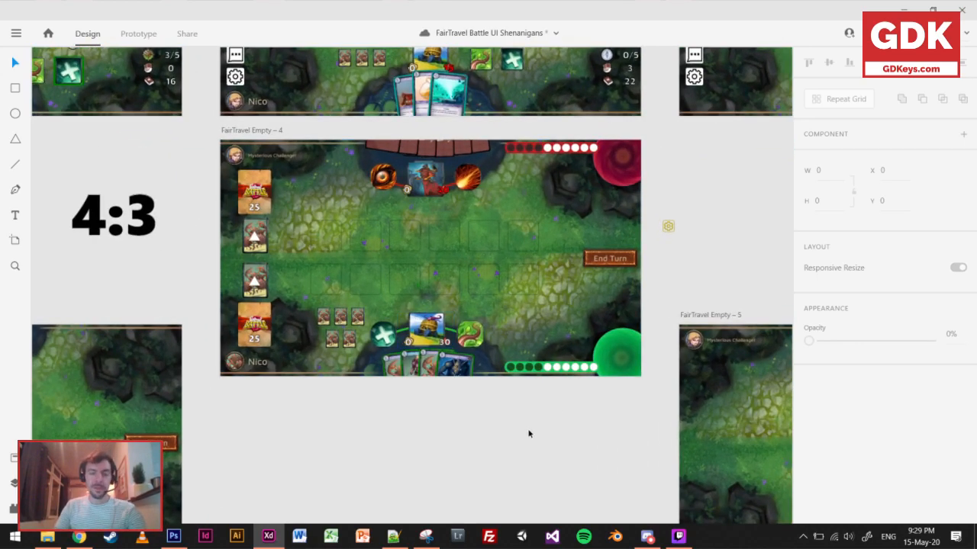
scroll(551, 428, "up", 2)
left_click(645, 341)
left_click_drag(645, 341, 655, 343)
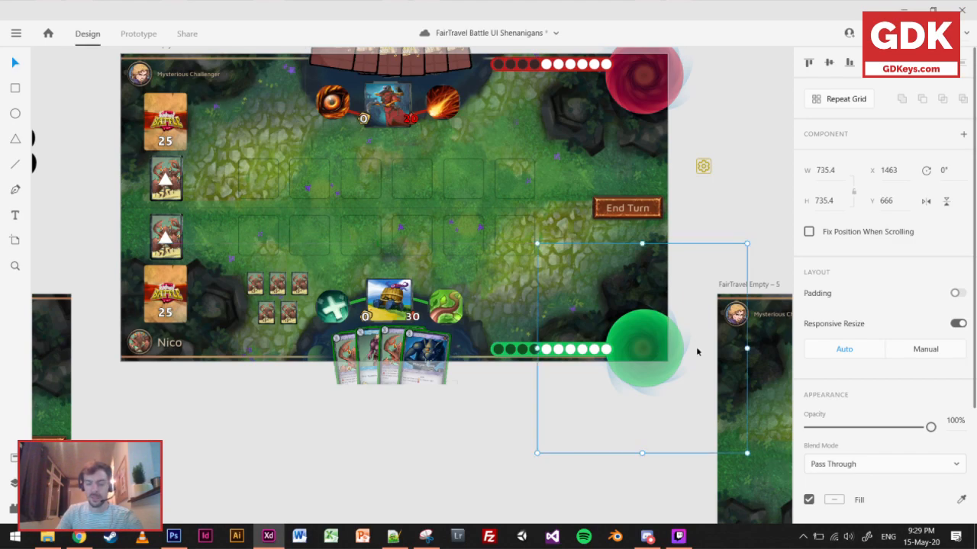
key("Up")
key("Up")
key("Up")
key("Up")
key("Up")
key("Right")
key("Right")
key("Right")
key("Right")
key("Up")
key("Up")
key("Up")
key("Up")
key("Up")
key("Up")
key("Up")
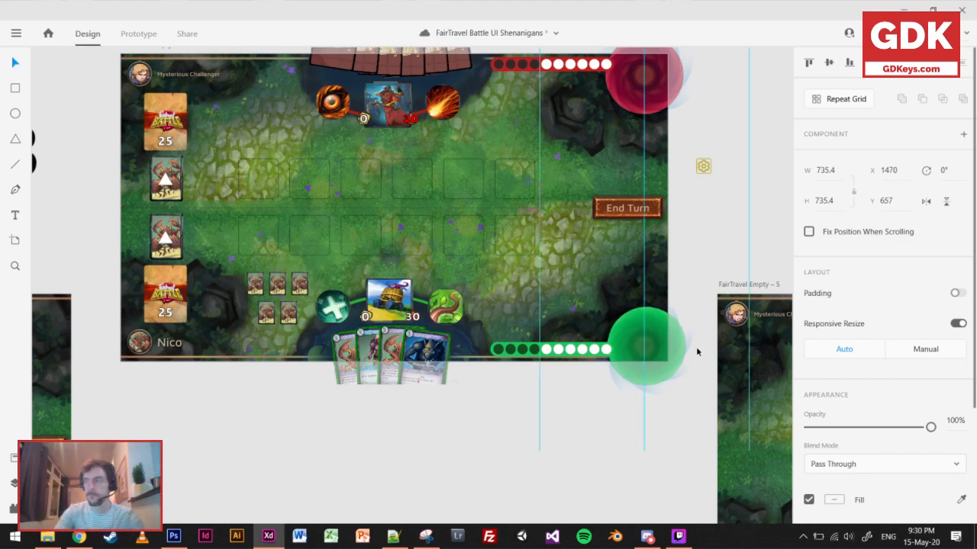
key("Right")
key("Right")
key("Right")
key("Right")
key("Right")
key("Right")
key("Right")
key("Right")
key("Up")
key("Right")
key("Right")
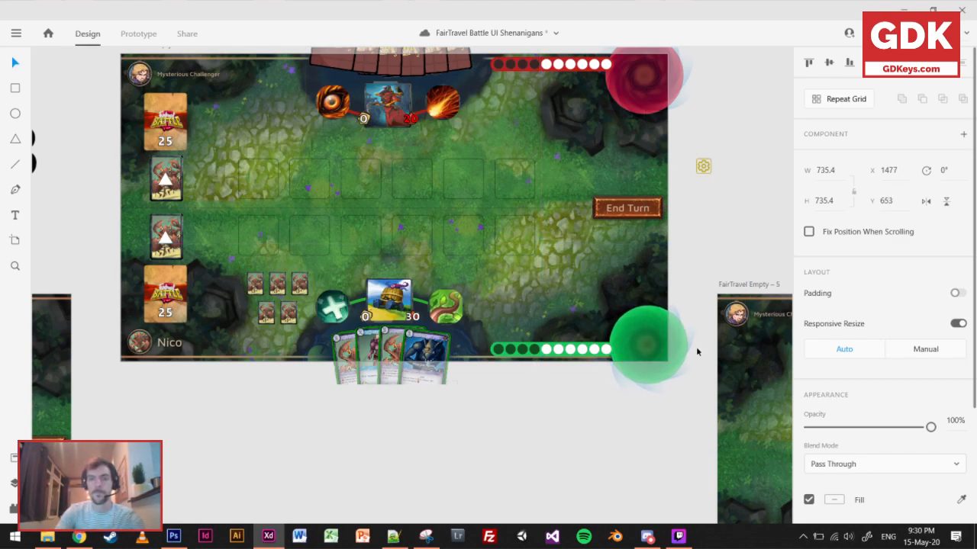
Move the upper red vortex to X 1475, Y -307, and save the document.
left_click_drag(641, 100, 642, 94)
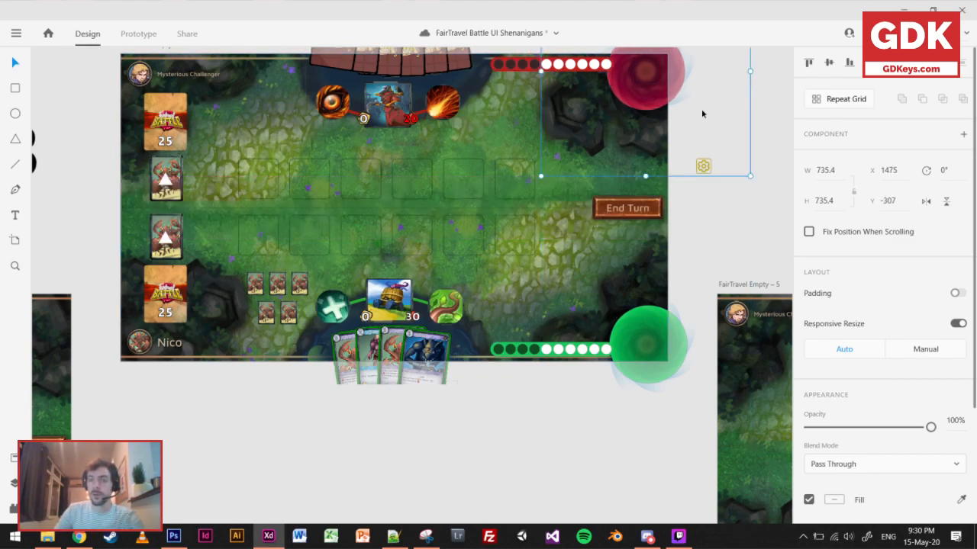
left_click(751, 207)
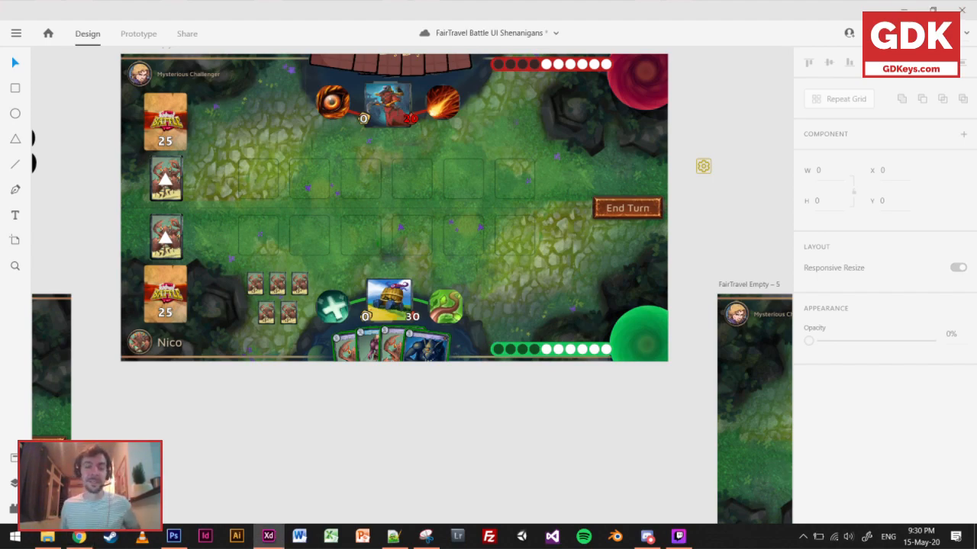
key("ctrl+s")
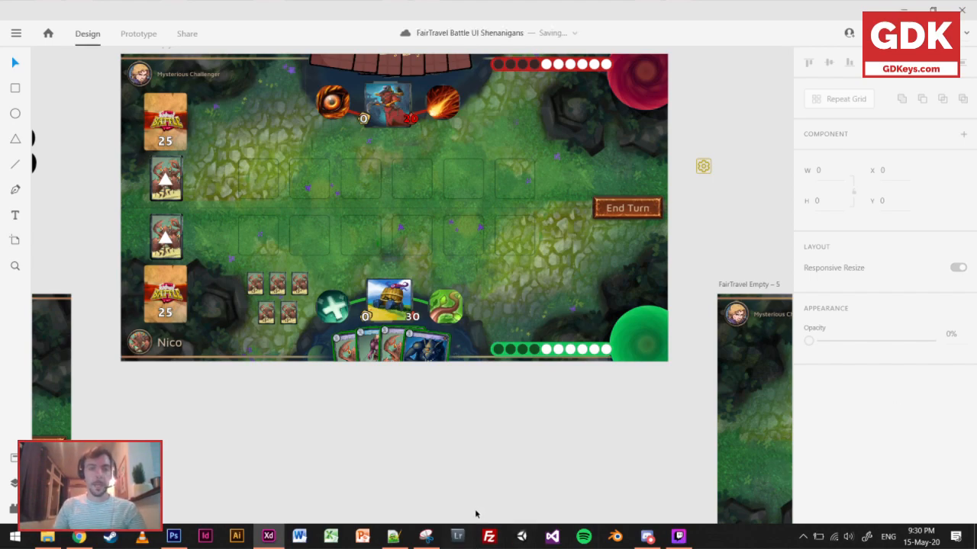
Duplicate the player's five small cards straight up to the opponent's side, beside the opponent's eye ability icon.
left_click(257, 281)
left_click(277, 284, "shift")
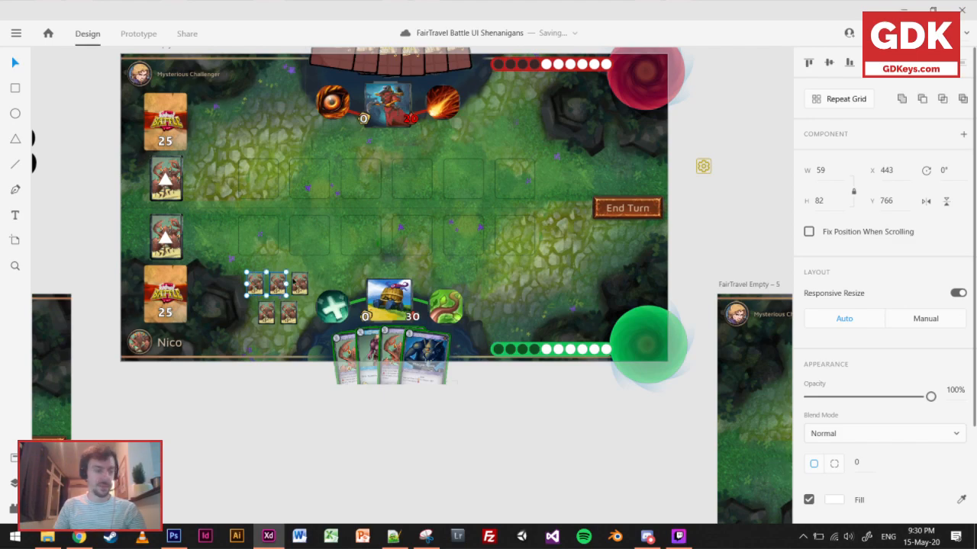
left_click(301, 283, "shift")
left_click(267, 313, "shift")
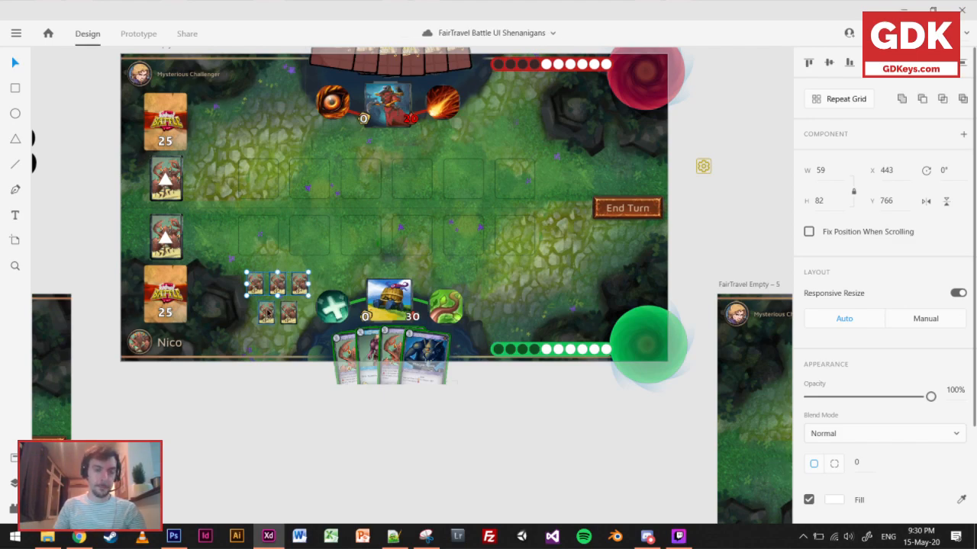
left_click(288, 314, "shift")
left_click_drag(289, 314, 288, 117)
left_click(339, 139)
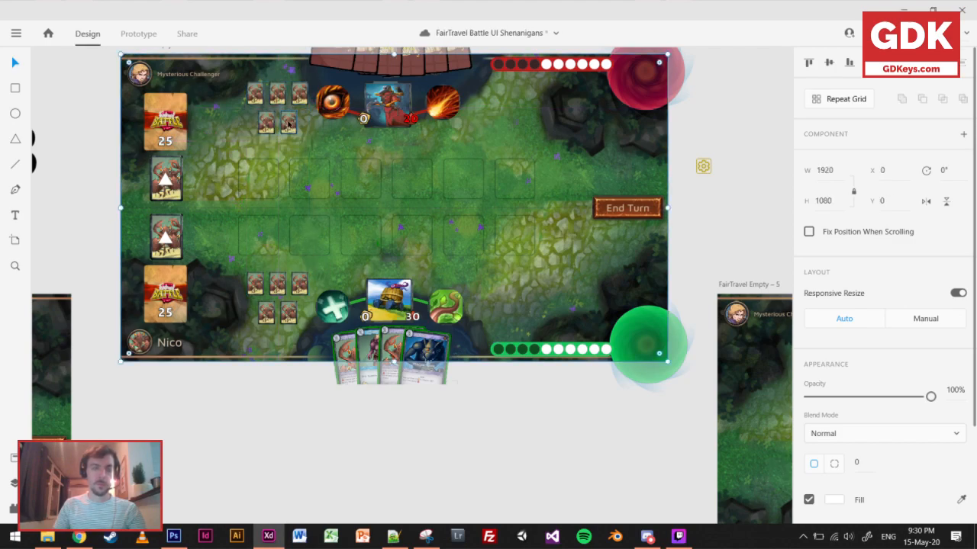
Rearrange the opponent's five small cards into an upper row of two and a lower row of three.
double_click(264, 128)
mouse_move(256, 95)
left_mouse_down()
mouse_move(244, 123)
mouse_move(305, 122)
mouse_move(273, 98)
left_mouse_up()
left_click(301, 99)
left_click(280, 99, "shift")
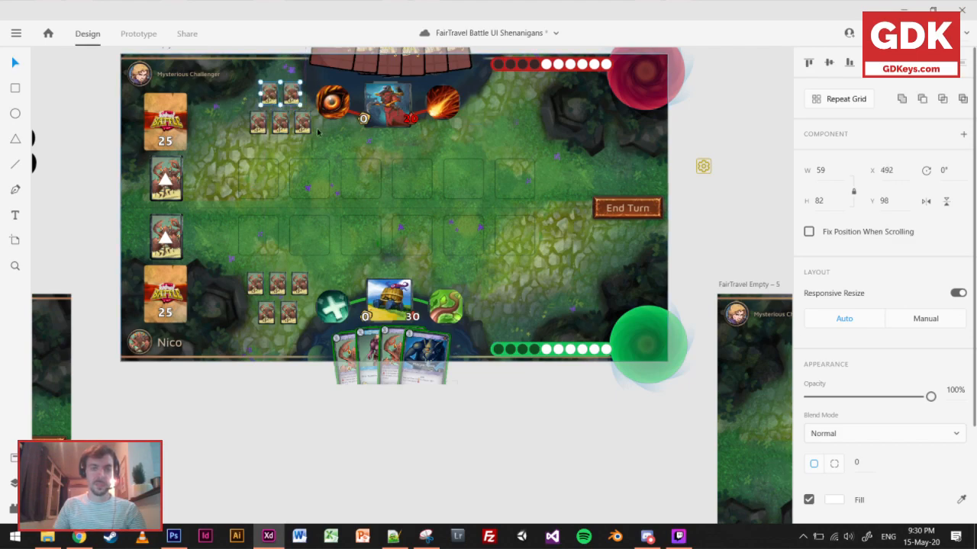
Shift the opponent's five small cards together slightly left and down, placing the first lower-row card at X 445, Y 125.
left_click(296, 124, "shift")
left_click(281, 123, "shift")
left_click(258, 126, "shift")
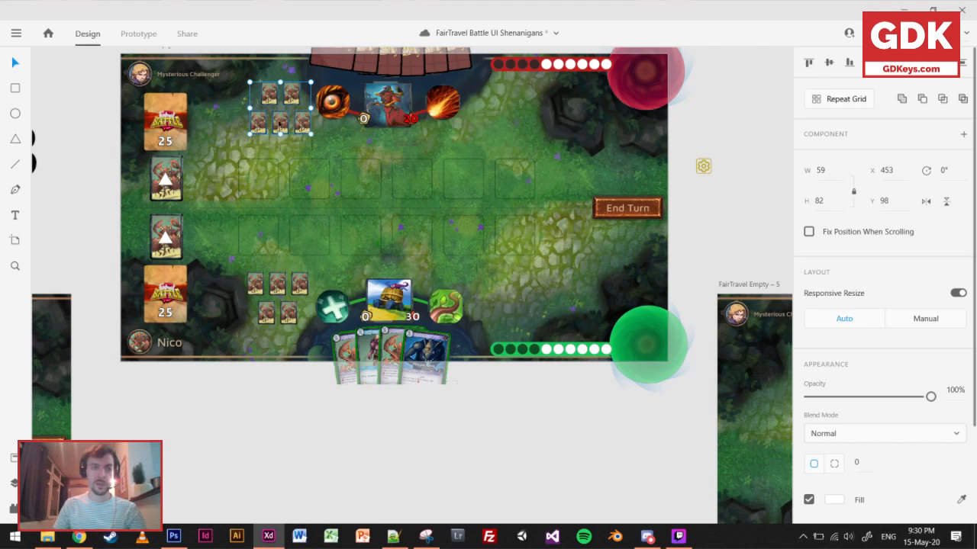
left_click_drag(281, 128, 274, 128)
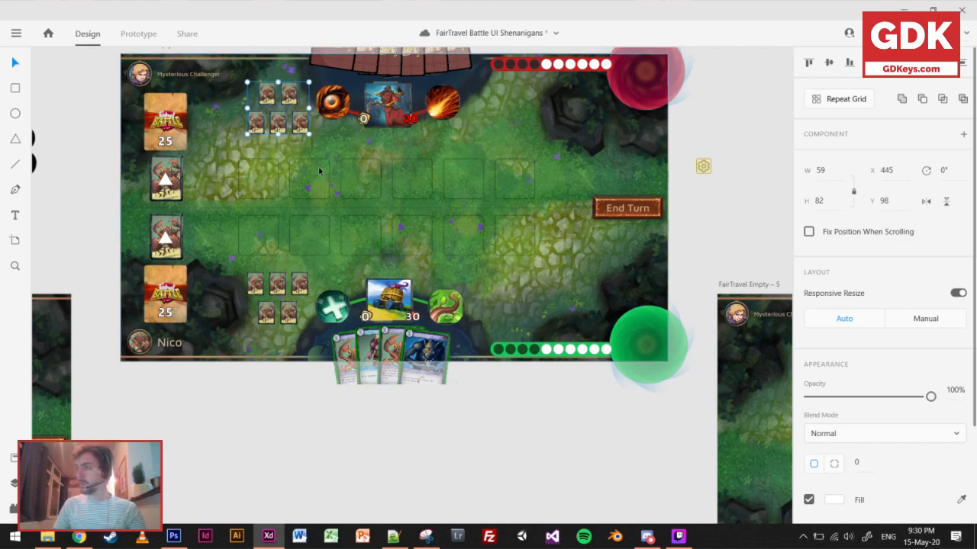
left_click_drag(277, 122, 277, 133)
scroll(309, 229, "up", 3)
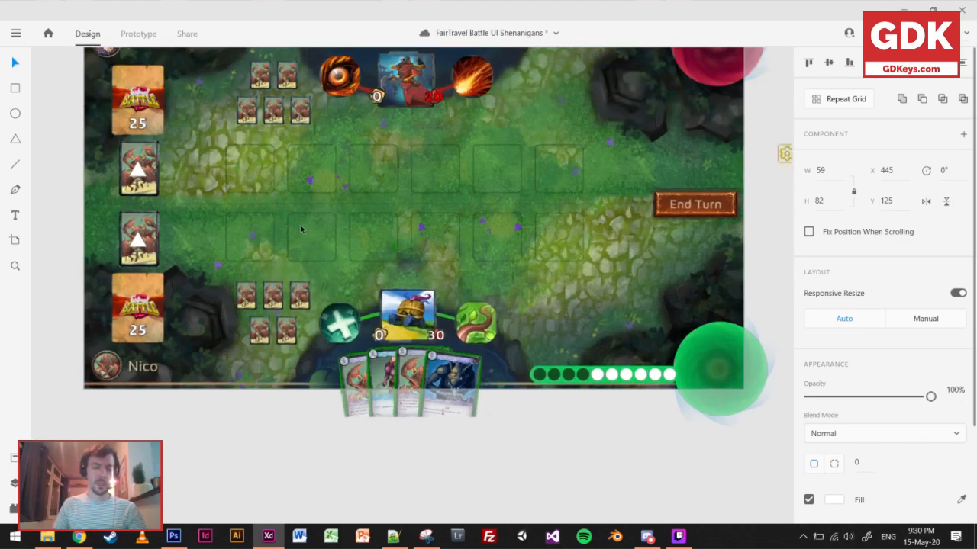
left_click_drag(473, 235, 389, 255)
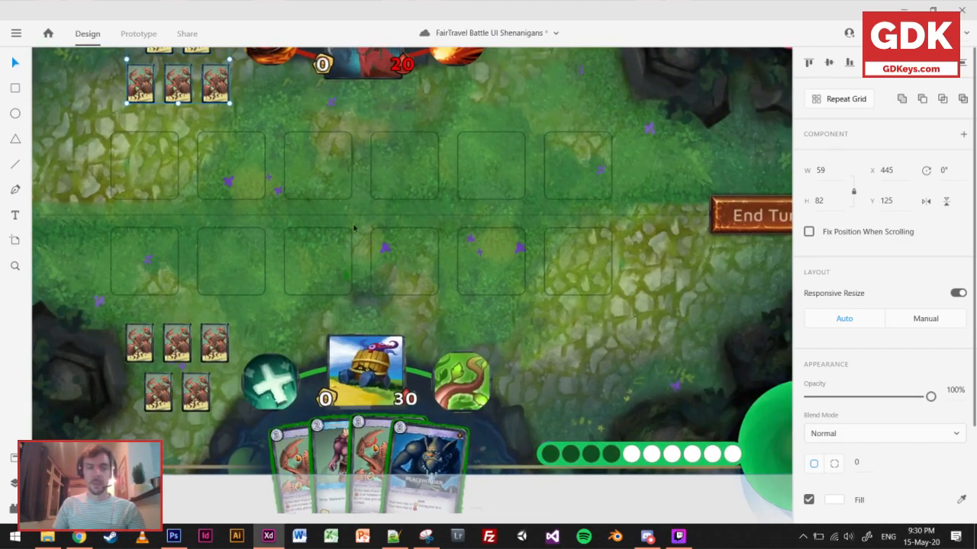
left_click(180, 189)
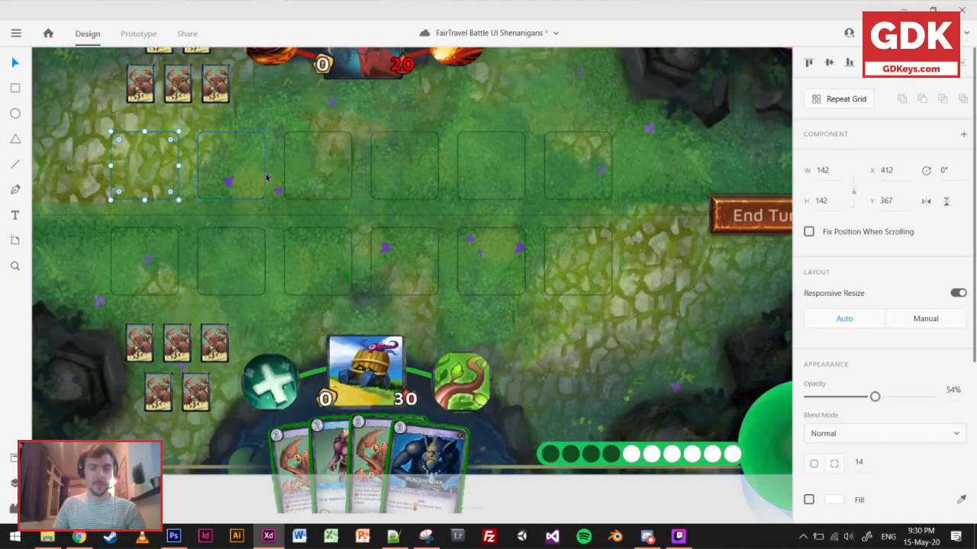
scroll(292, 199, "down", 3)
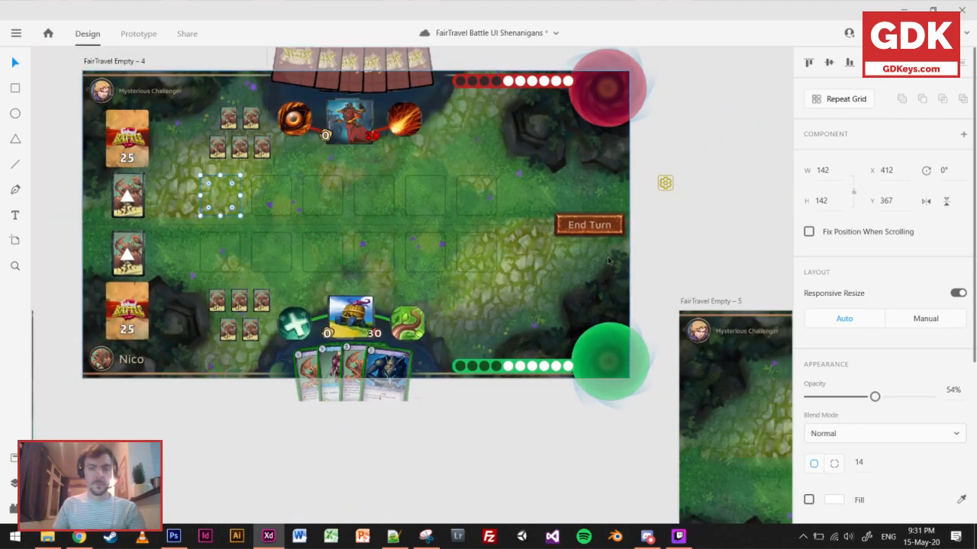
Place the yellow settings gear over the upper red vortex in the board's corner and save the document.
left_click(664, 183)
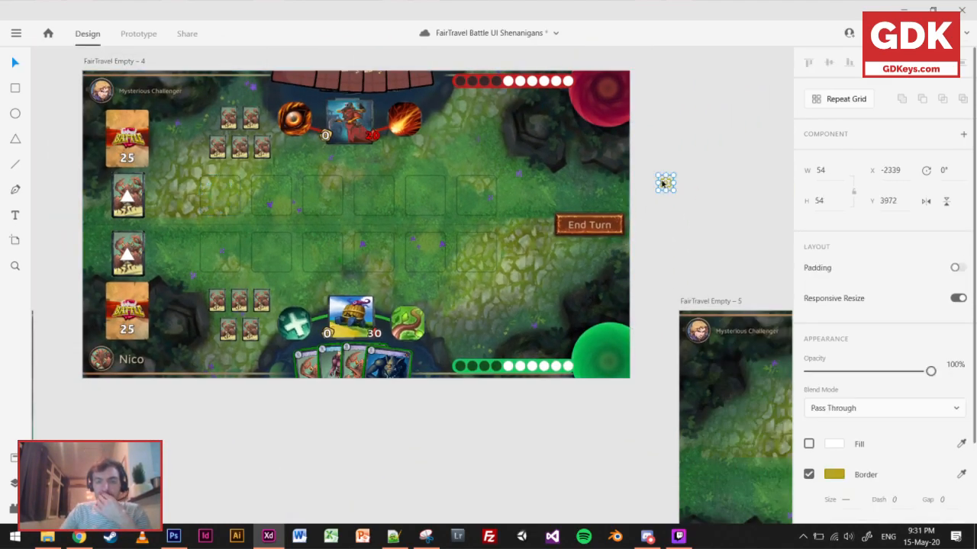
left_click_drag(621, 128, 616, 85)
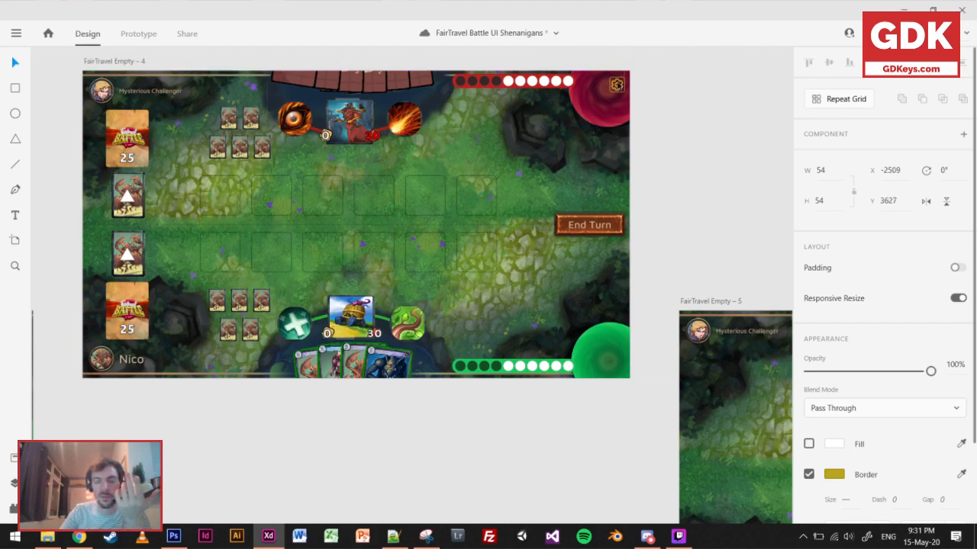
left_click_drag(624, 82, 624, 82)
left_click(734, 143)
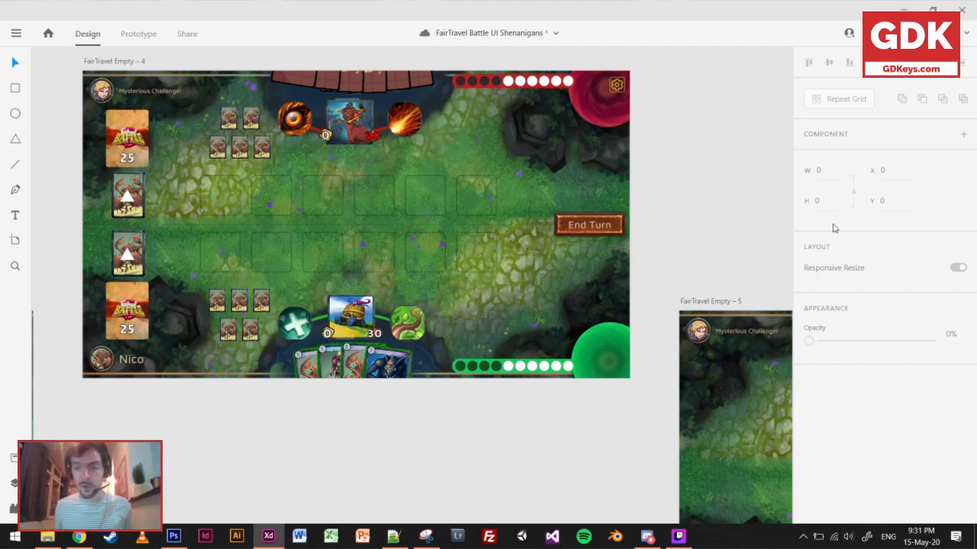
key("ctrl+s")
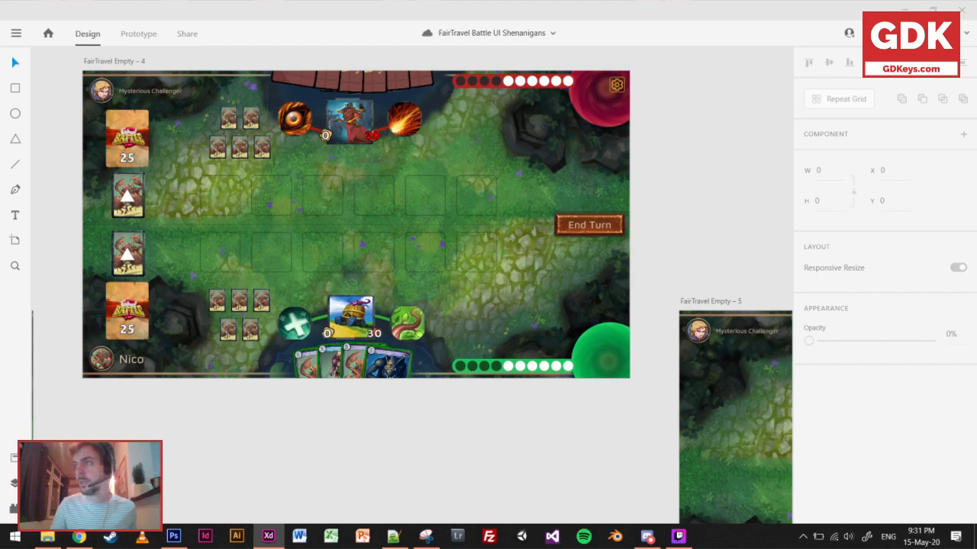
key("alt+Tab")
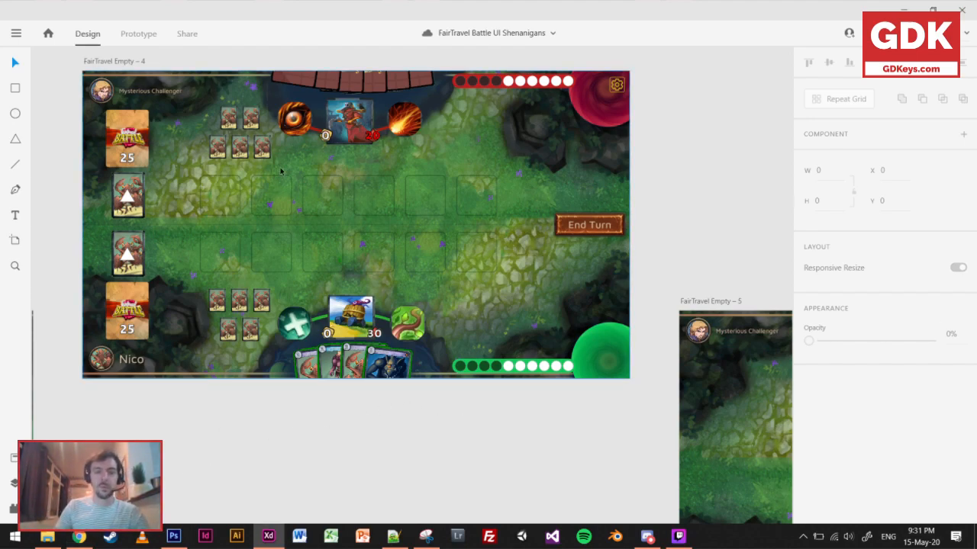
scroll(280, 169, "down", 3)
left_click_drag(335, 150, 376, 341)
scroll(352, 271, "up", 2)
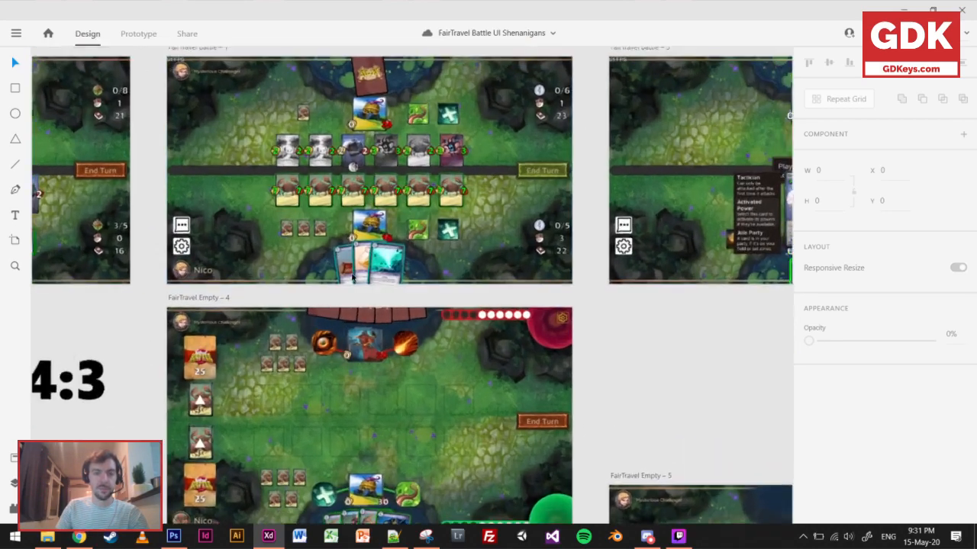
scroll(465, 433, "down", 2)
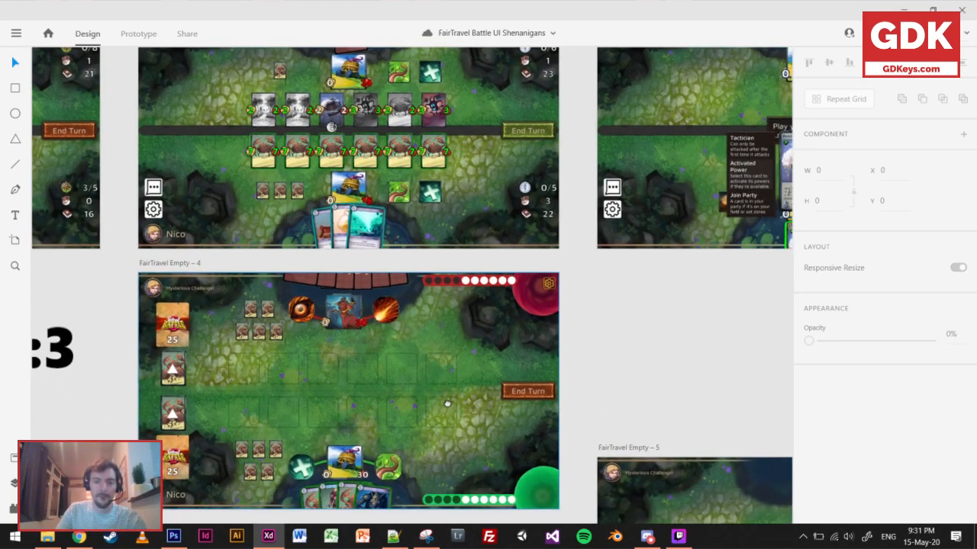
Move the FairTravel Empty – 5 artboard level with FairTravel Empty – 4, to X -2264, Y 3605.
scroll(371, 288, "down", 3)
scroll(370, 288, "right", 3)
left_click(357, 335)
left_click_drag(357, 335, 365, 154)
left_click_drag(253, 210, 548, 209)
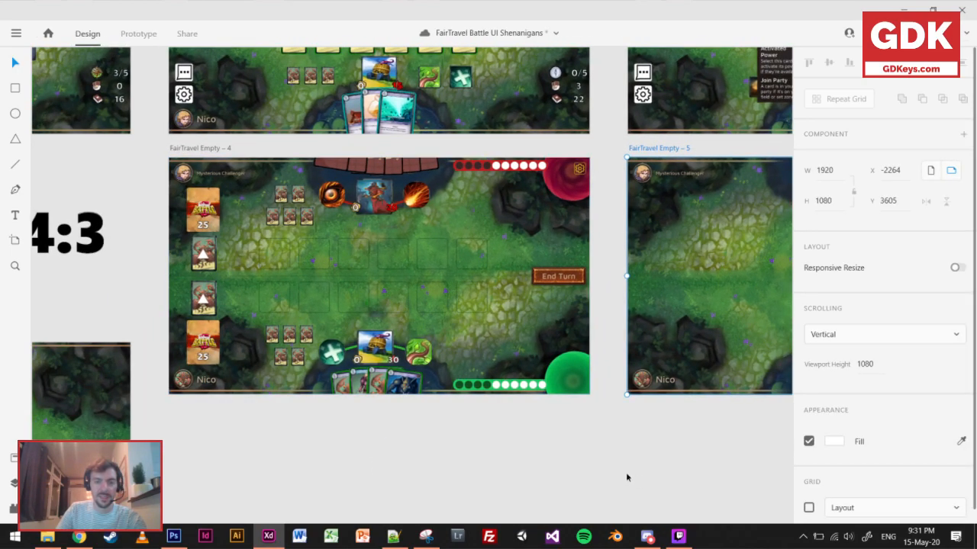
left_click(626, 475)
Copy all elements of the FairTravel Empty – 4 board into FairTravel Empty – 5 at the same positions.
left_click(469, 374)
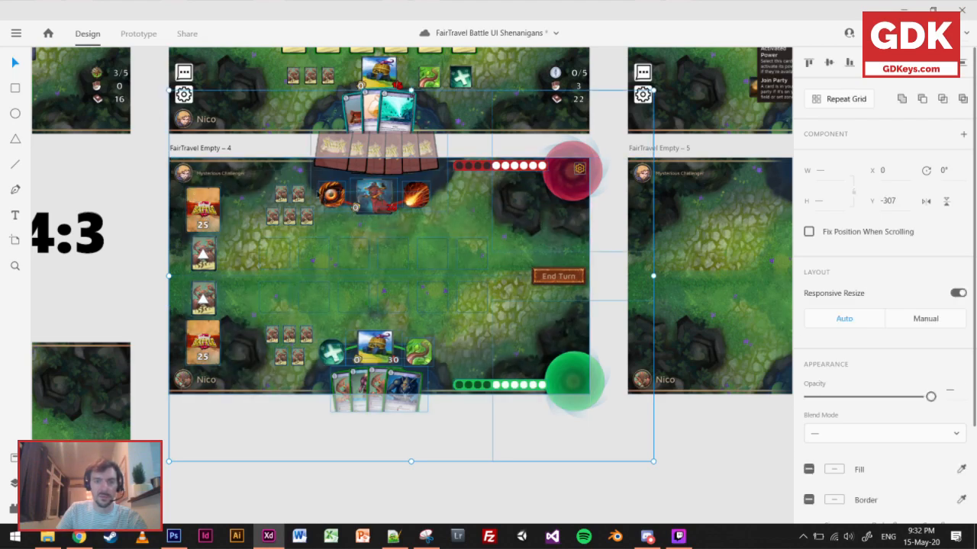
left_click_drag(599, 209, 407, 225)
left_click_drag(229, 209, 557, 214)
left_click_drag(654, 221, 656, 221)
left_click(280, 494)
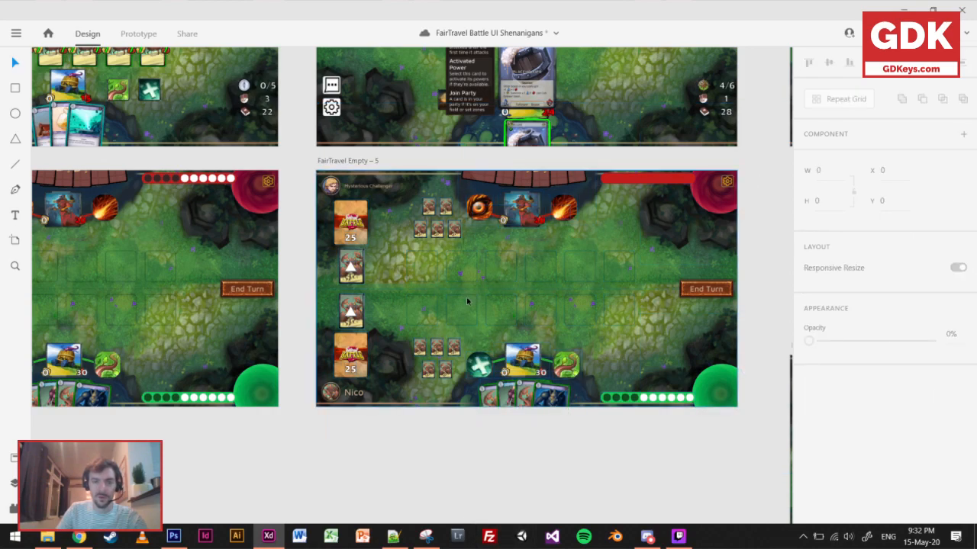
Delete the upper row's six card slot outlines and the leftmost lower slot on the FairTravel Empty – 5 board.
scroll(403, 308, "up", 5)
left_click(327, 286)
left_click(327, 367, "shift")
left_click(416, 276, "shift")
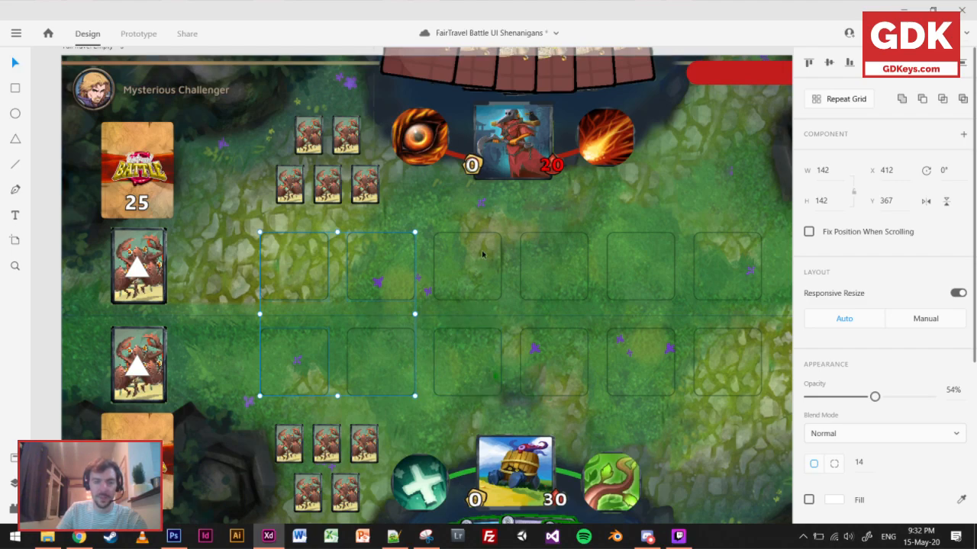
left_click(503, 259, "shift")
left_click(588, 273, "shift")
left_click(674, 274, "shift")
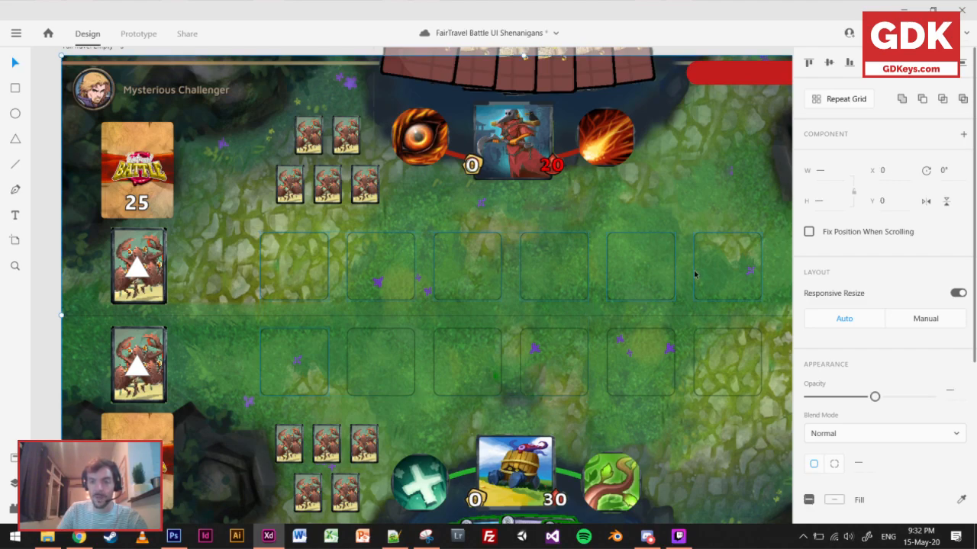
key("Delete")
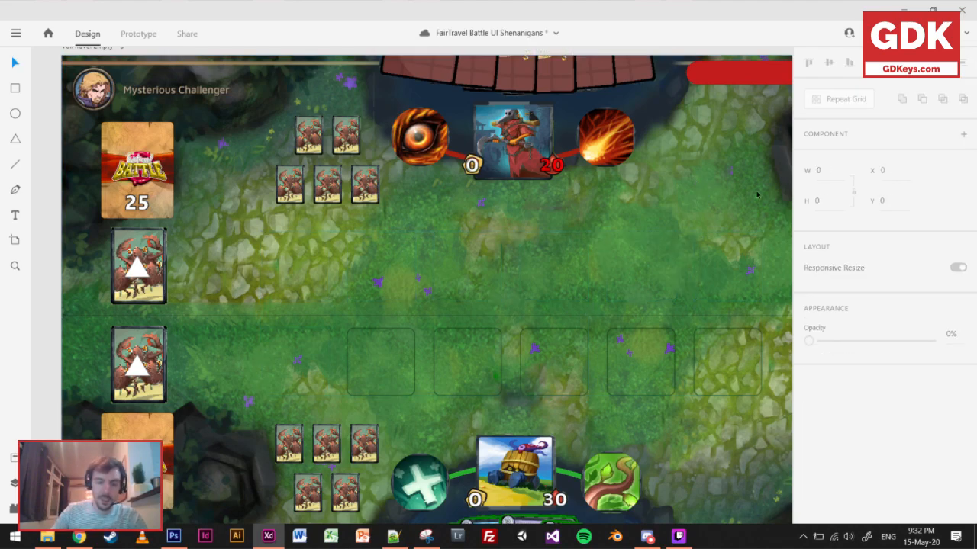
Delete the remaining five card slot outlines in the lower row of the battlefield.
left_click(413, 362)
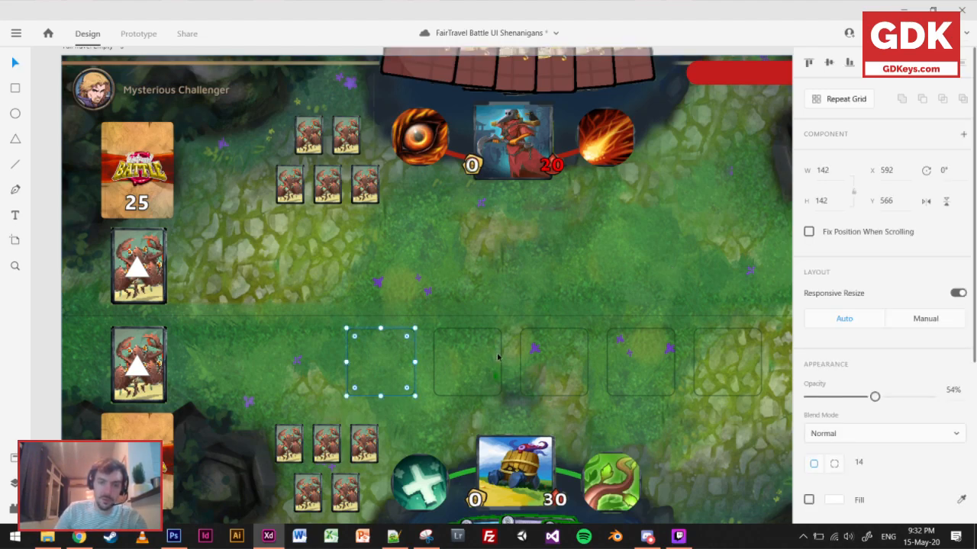
left_click(502, 363, "shift")
left_click(585, 365, "shift")
left_click(674, 363, "shift")
left_click(725, 364, "shift")
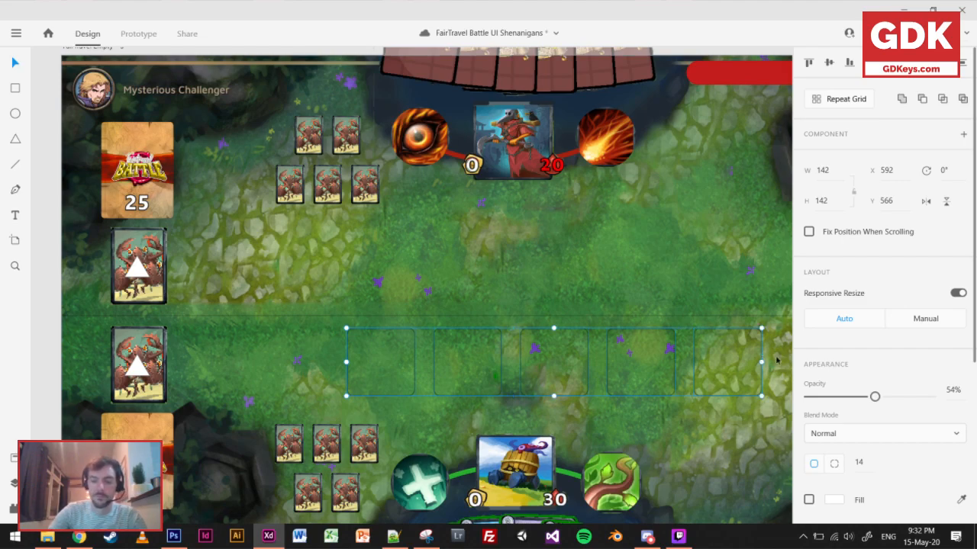
key("Delete")
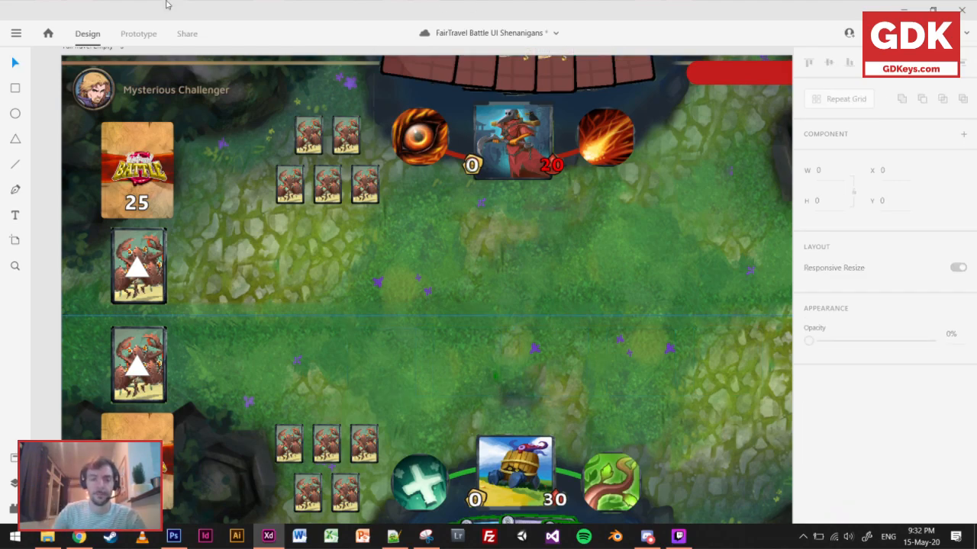
Draw a rectangle about 1200 × 176 across the upper battlefield row and set its corner radius to 12.
scroll(414, 140, "right", 5)
left_click(14, 89)
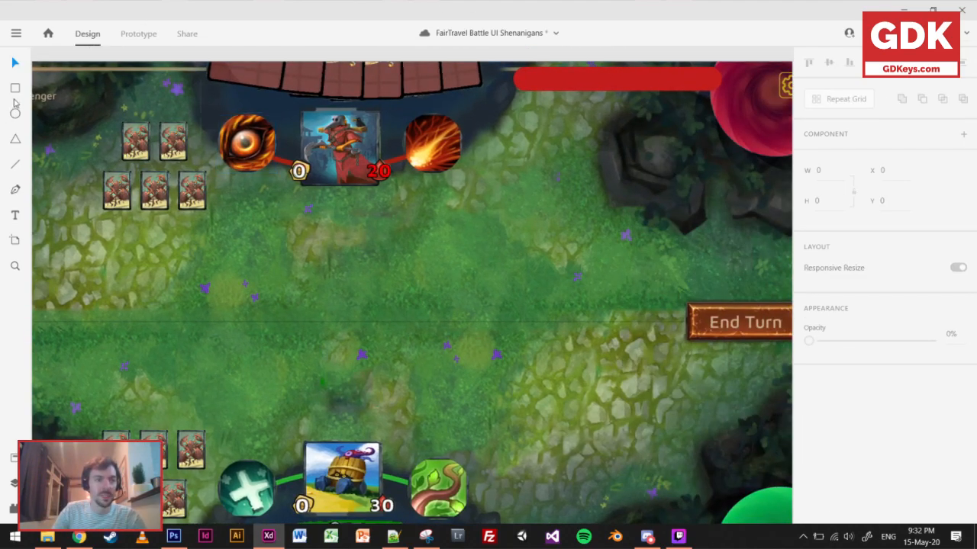
left_click_drag(82, 230, 659, 314)
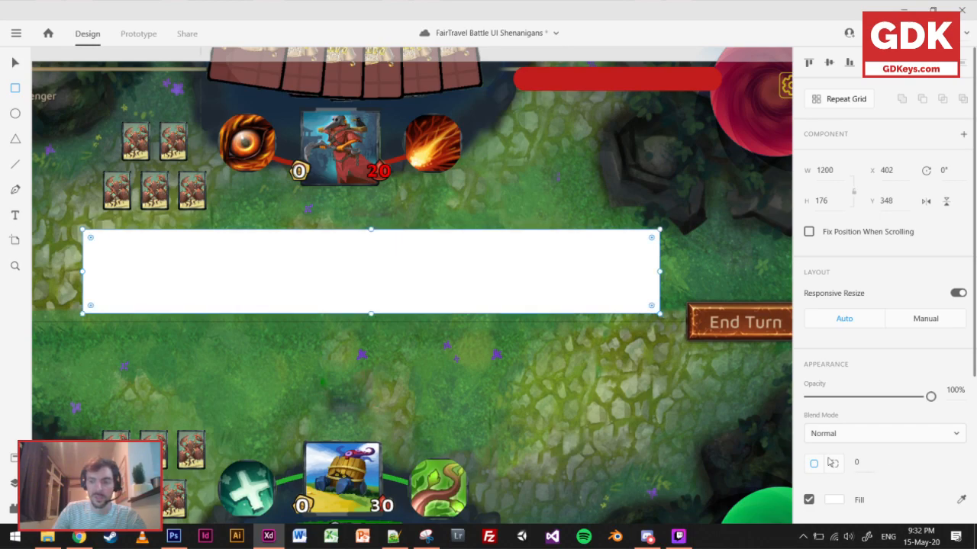
scroll(841, 486, "down", 1)
left_click(861, 391)
type("12")
key("Return")
left_click(853, 413)
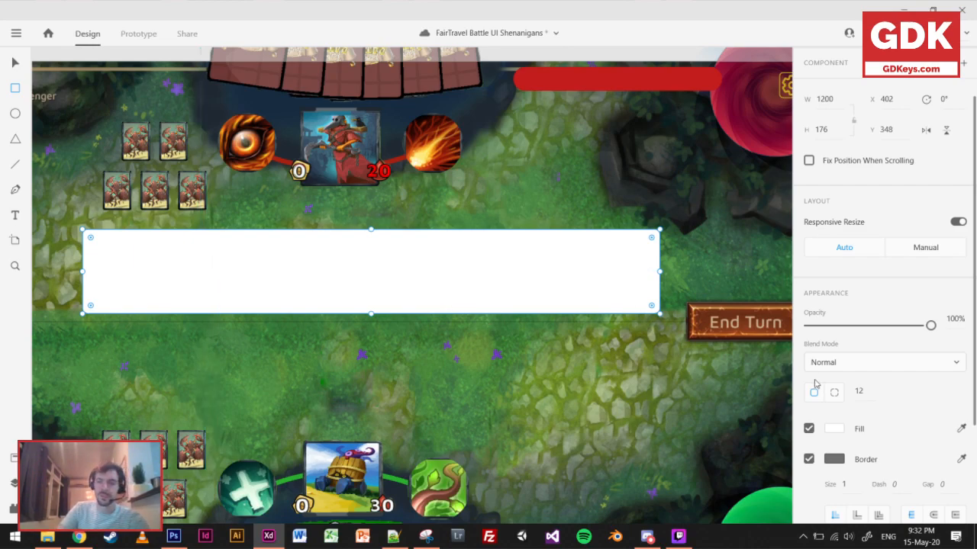
Check the Photoshop reference, then fill the bar with a grey radial gradient, lighten its centre and stretch it past the bar's end.
left_click(173, 537)
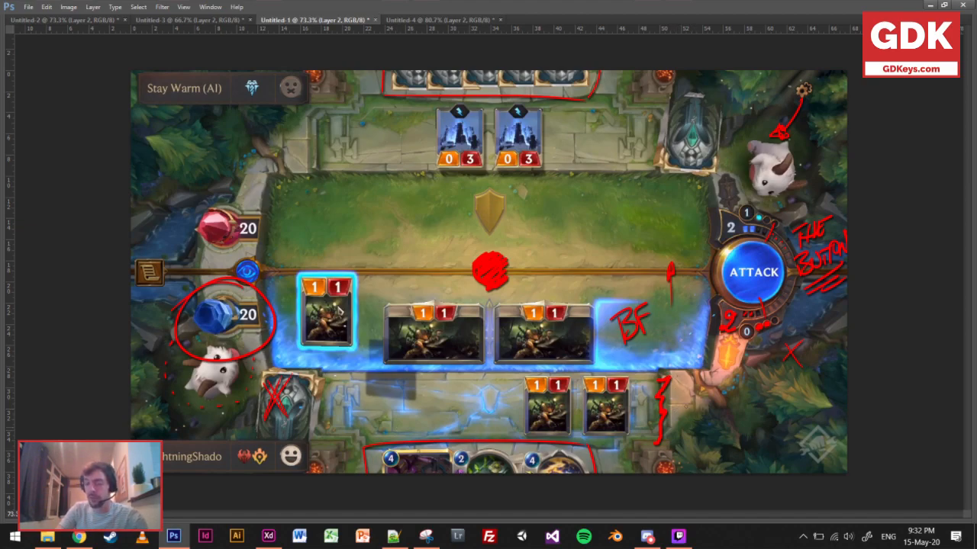
left_click(268, 536)
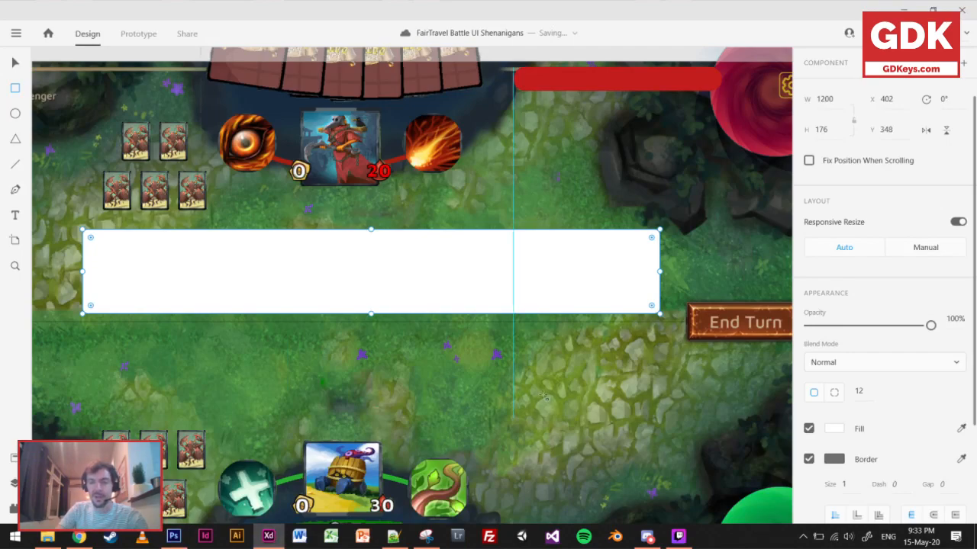
left_click(835, 429)
left_click_drag(698, 386, 633, 394)
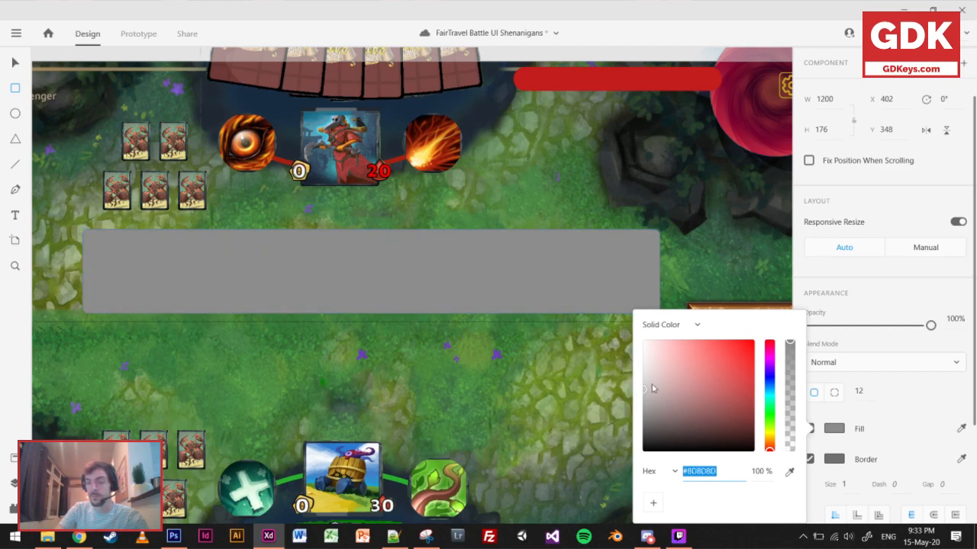
left_click(680, 326)
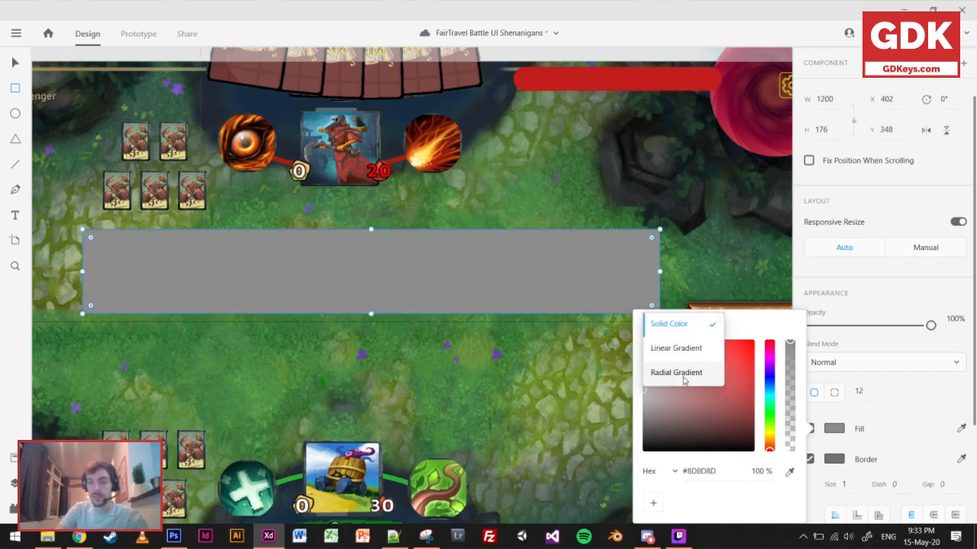
left_click(683, 374)
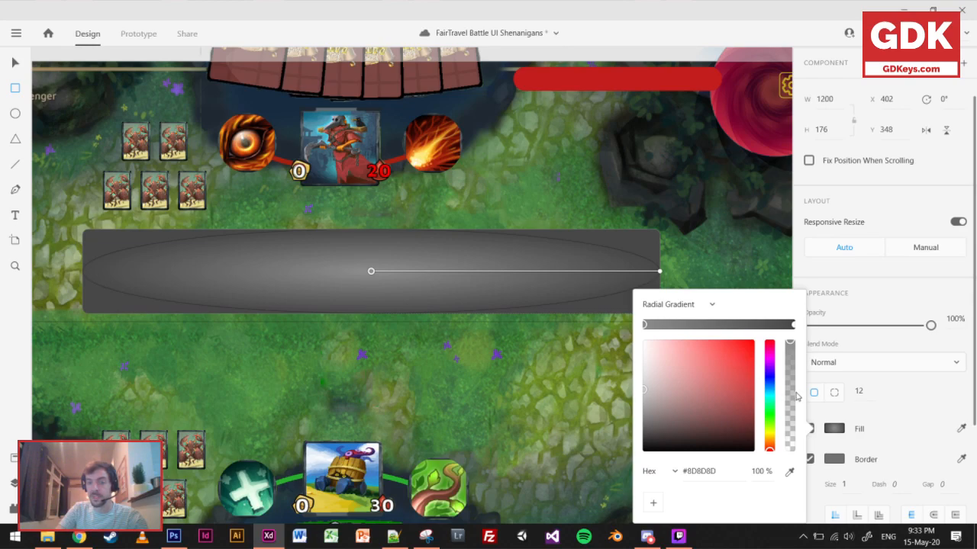
left_click_drag(641, 388, 619, 374)
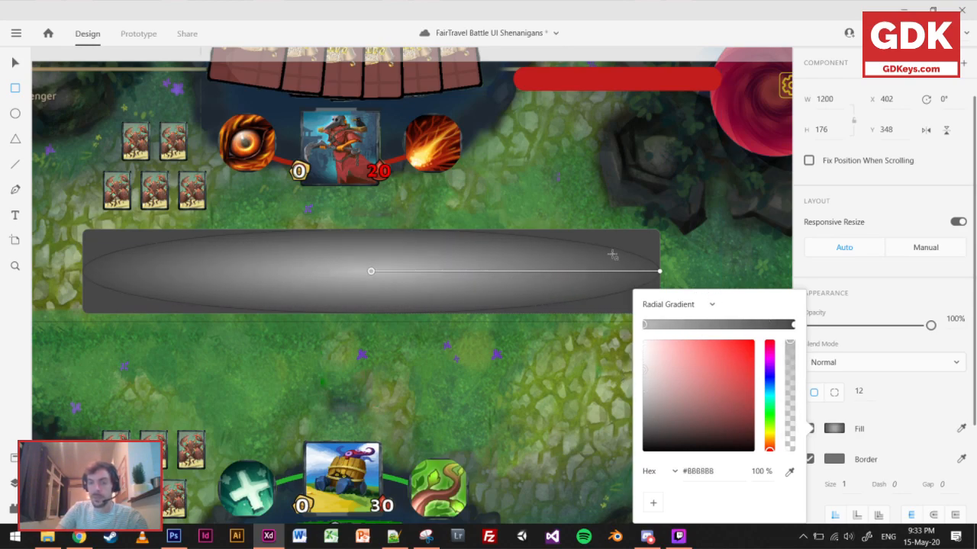
left_click_drag(660, 273, 769, 273)
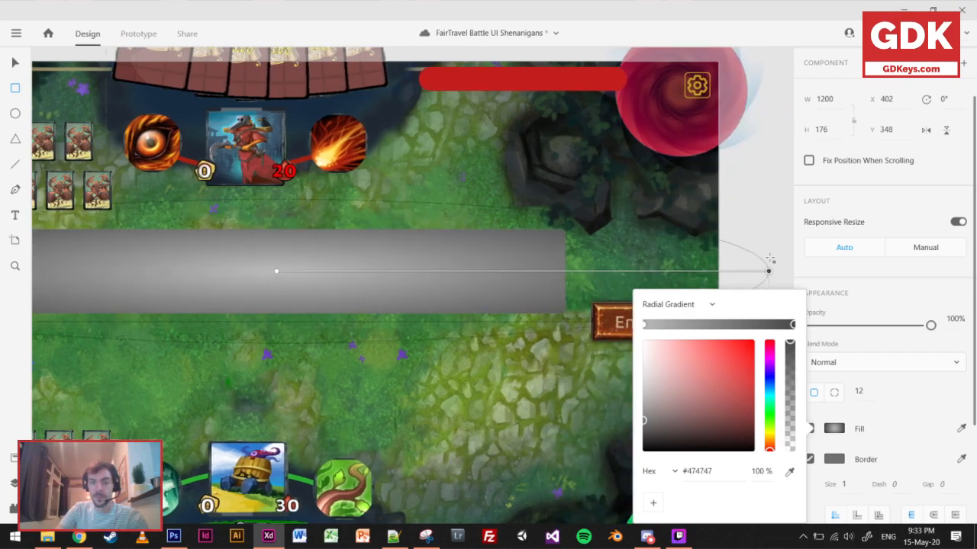
left_click(766, 213)
Lower the bar's opacity to 75% and add a drop shadow.
left_click(15, 63)
left_click_drag(689, 389, 838, 356)
mouse_move(894, 329)
left_mouse_down()
mouse_move(881, 328)
mouse_move(900, 332)
left_mouse_up()
scroll(862, 477, "down", 3)
left_click(808, 440)
Duplicate the bar directly below into the player's row at Y 557 and set both bars' opacity to 57%.
left_click_drag(438, 244, 440, 344, "alt")
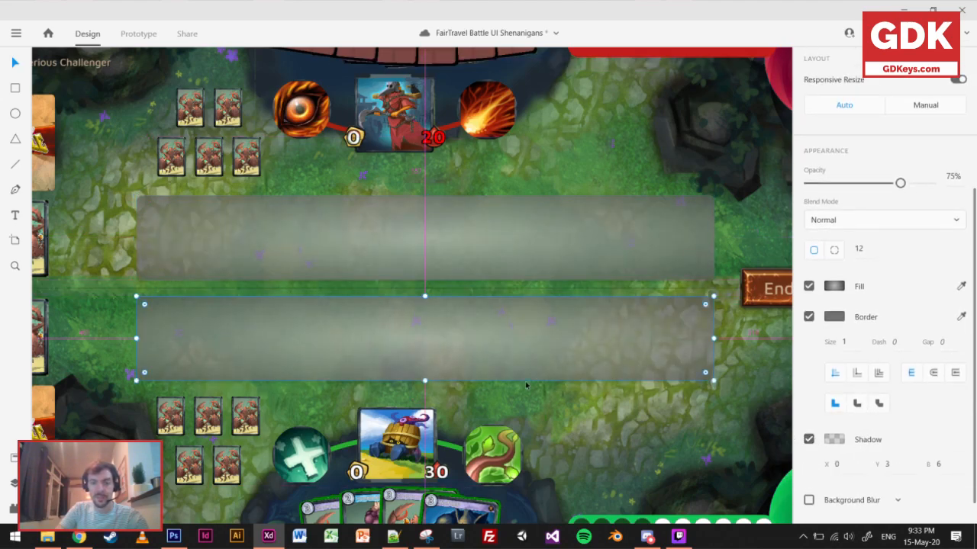
scroll(526, 390, "down", 1, "ctrl")
left_click_drag(585, 407, 551, 397)
left_click(506, 279)
left_click(548, 360, "shift")
left_click_drag(898, 189, 881, 196)
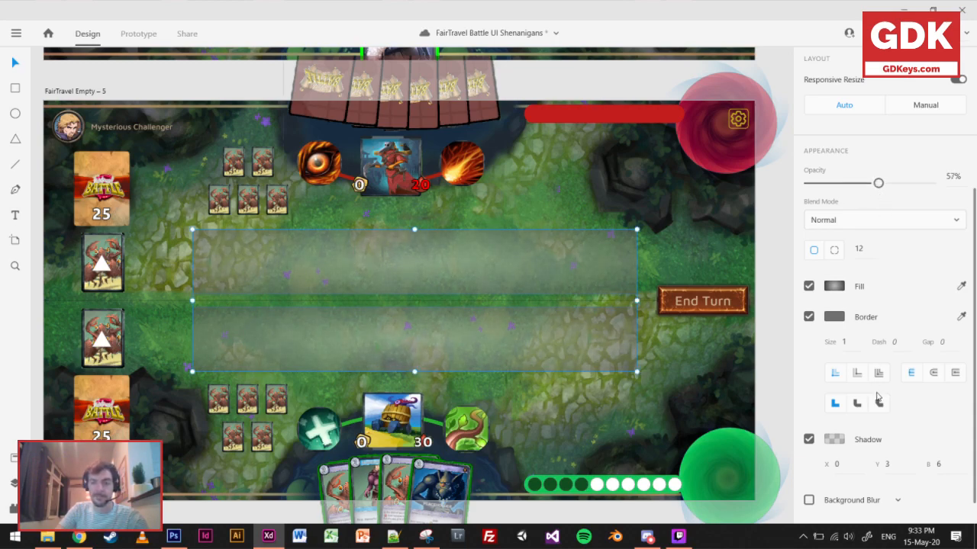
Give both battlefield bars a dark grey border with size 3.
scroll(853, 444, "down", 1)
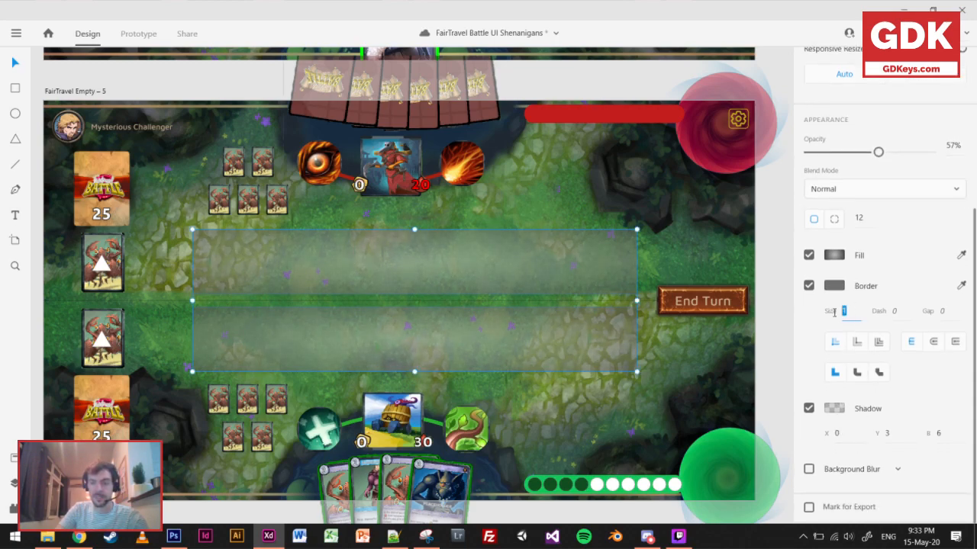
type("5")
key("Return")
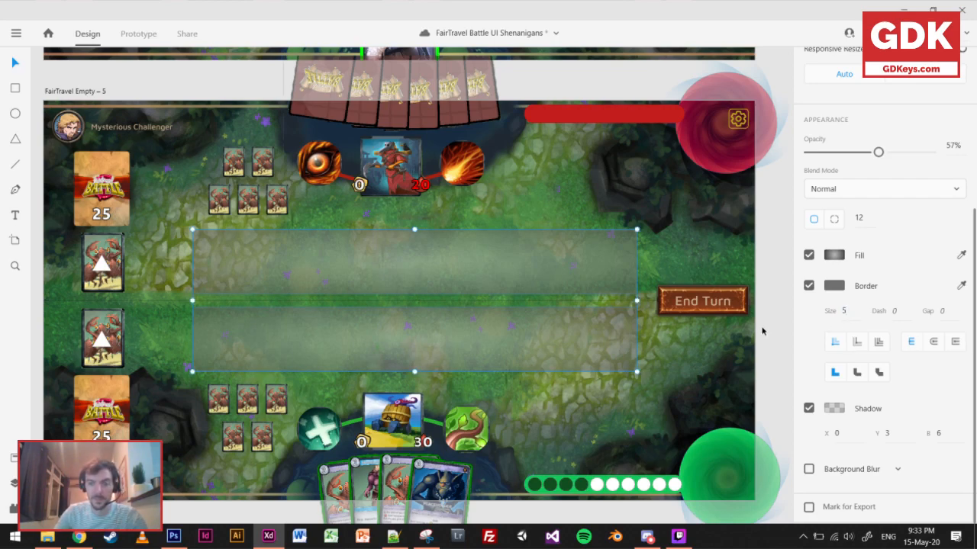
left_click(841, 287)
left_click_drag(667, 269, 631, 336)
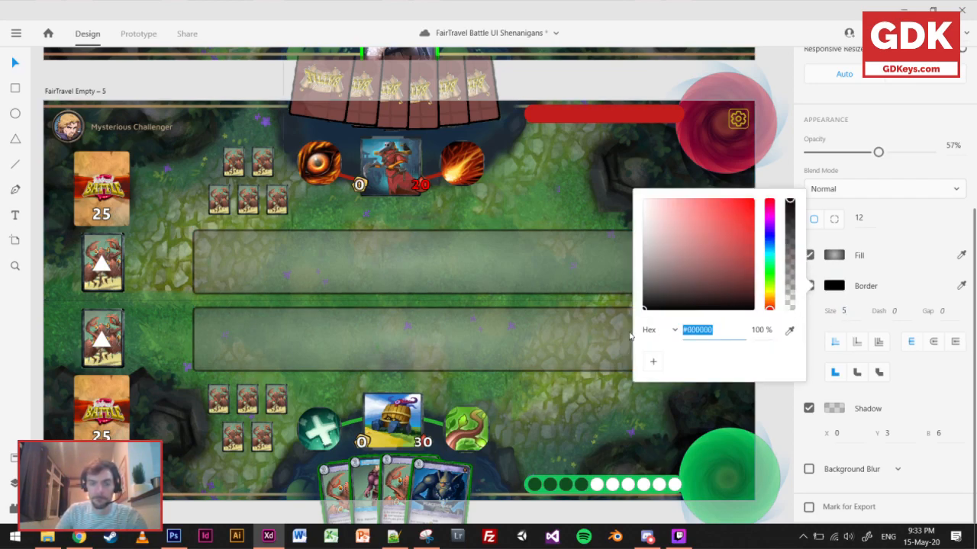
left_click_drag(627, 302, 644, 287)
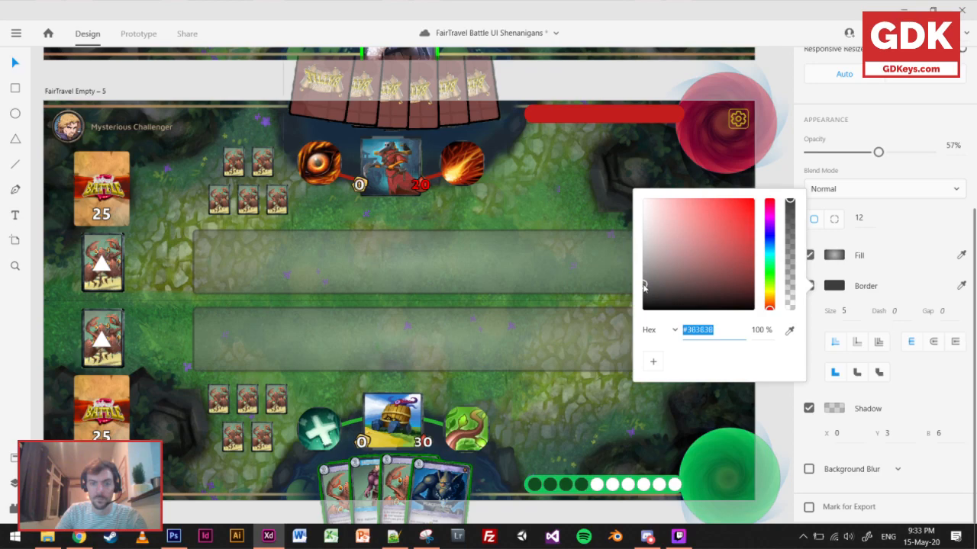
left_click(851, 311)
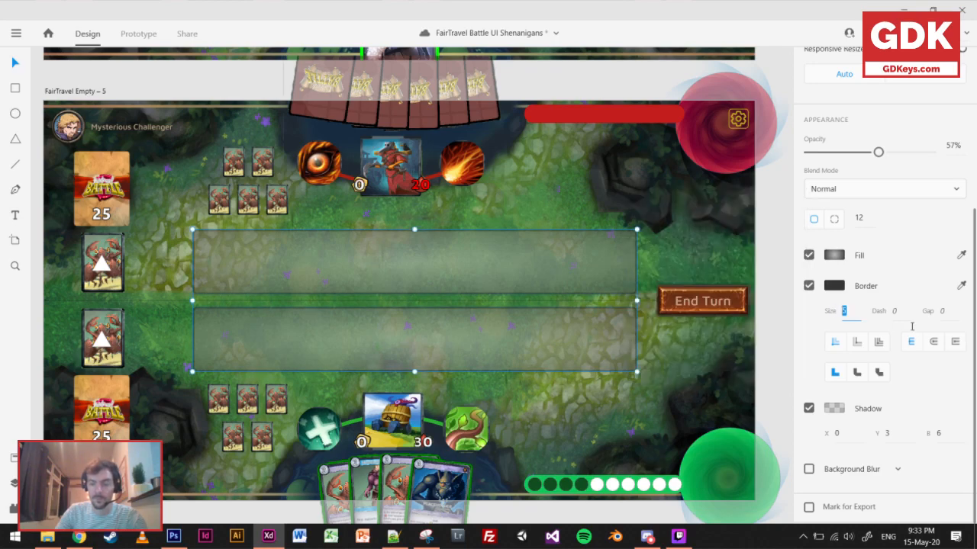
type("3")
key("Return")
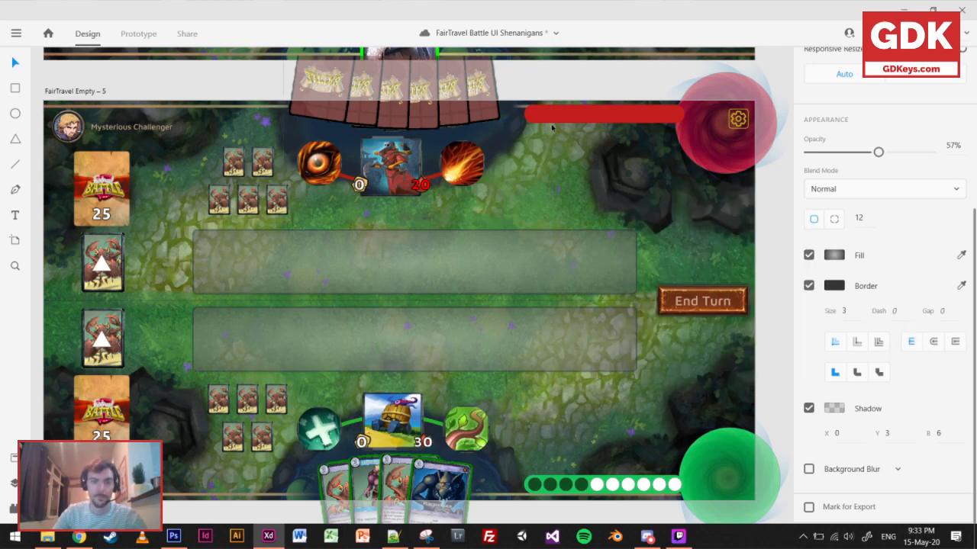
left_click(236, 90)
Lighten the outer gradient colour of the upper bar to #898989.
left_click(584, 260)
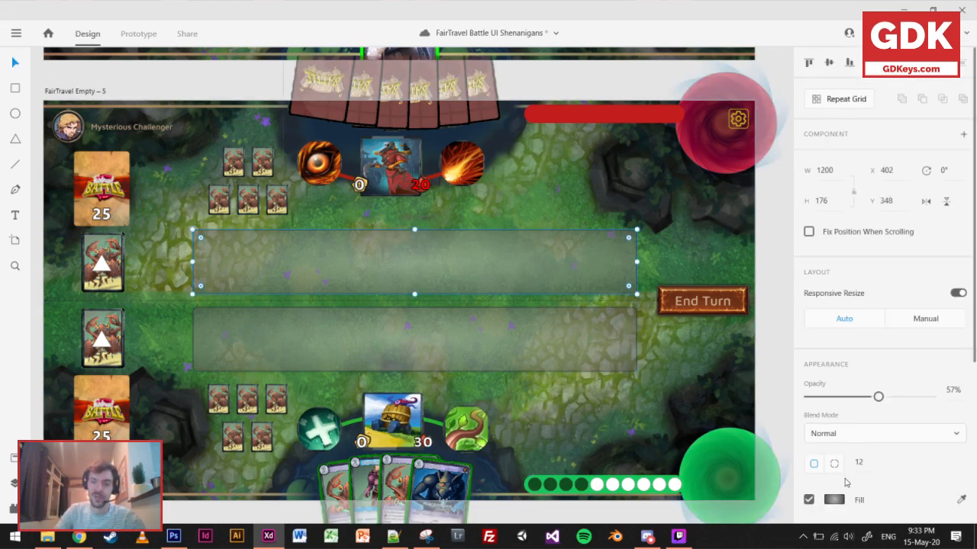
scroll(840, 499, "down", 2)
left_click(837, 435)
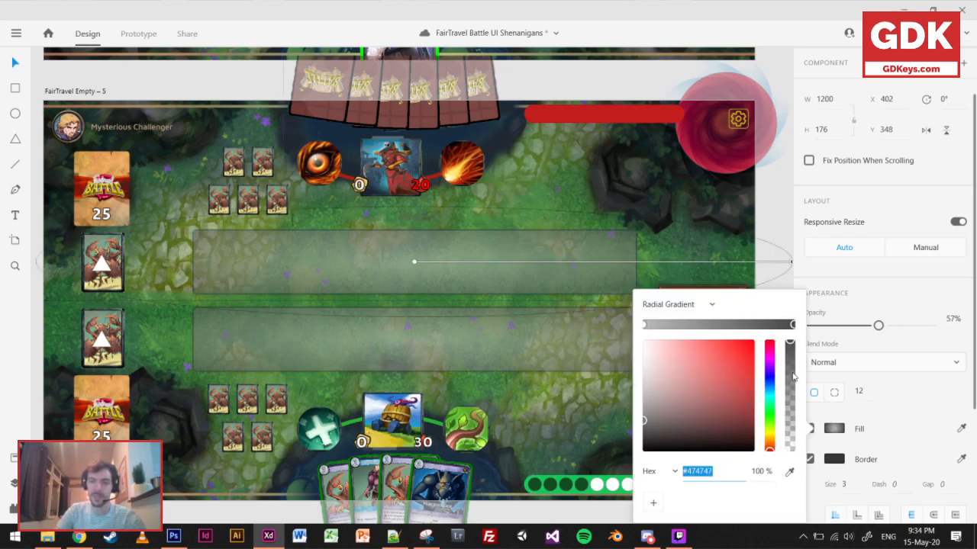
left_click_drag(651, 412, 641, 395)
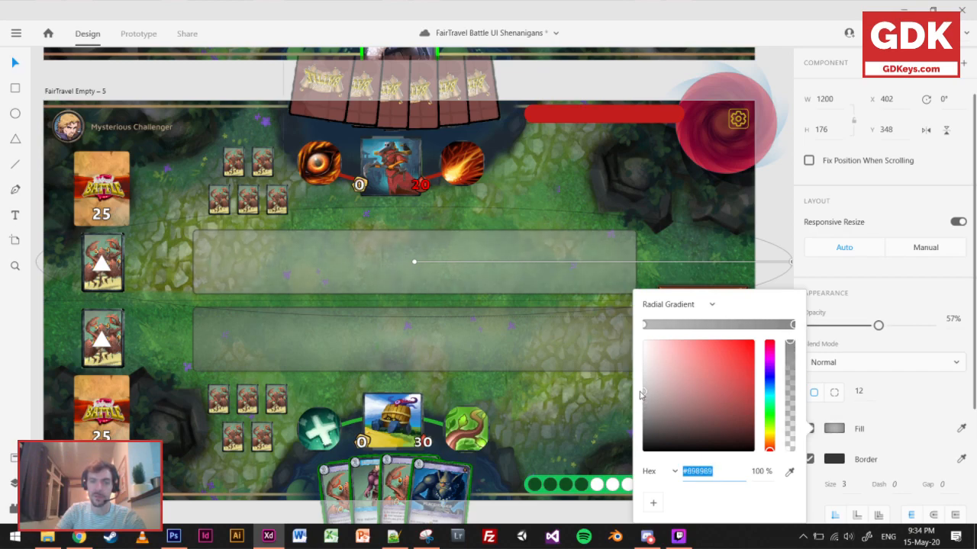
Lighten the outer gradient colour of the lower bar to #7E7E7E.
left_click(602, 347)
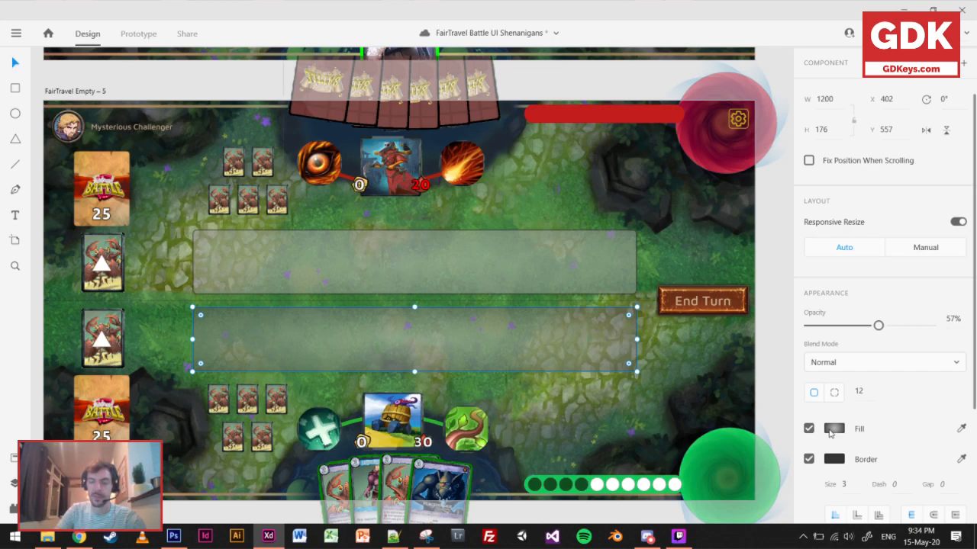
left_click(830, 432)
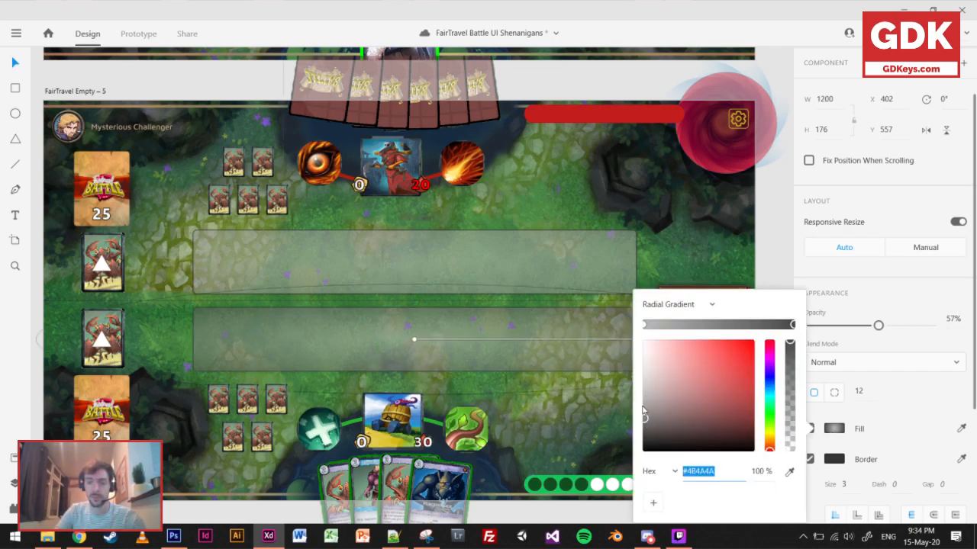
left_click_drag(644, 415, 640, 399)
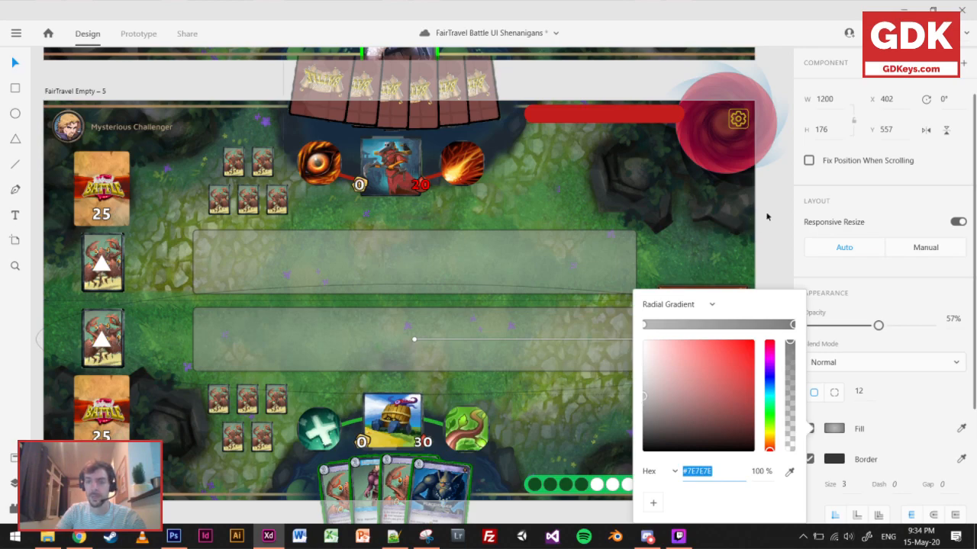
left_click(767, 217)
Reduce the opacity of both battlefield bars to 29% and check them on the whole board.
left_click(534, 324)
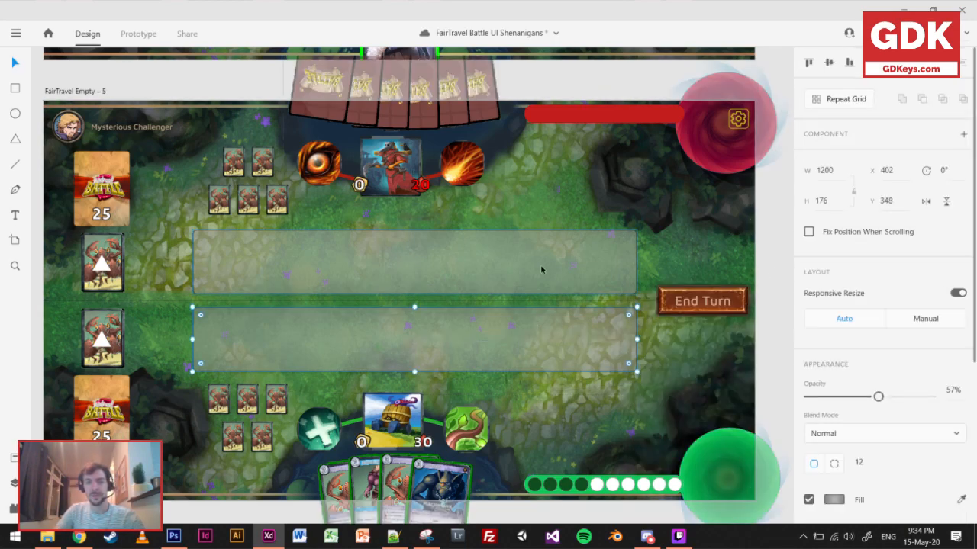
left_click_drag(878, 397, 843, 398)
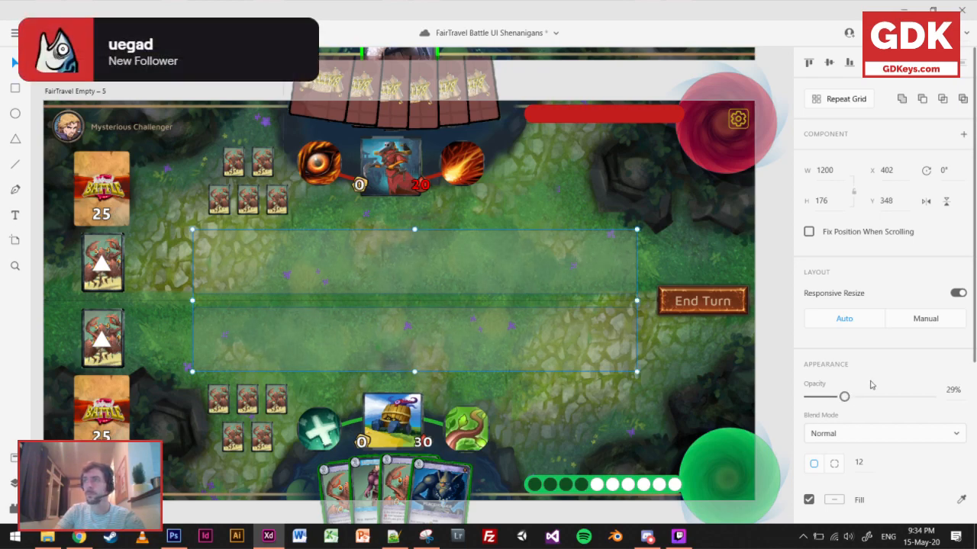
scroll(473, 310, "down", 1, "ctrl")
left_click(695, 333)
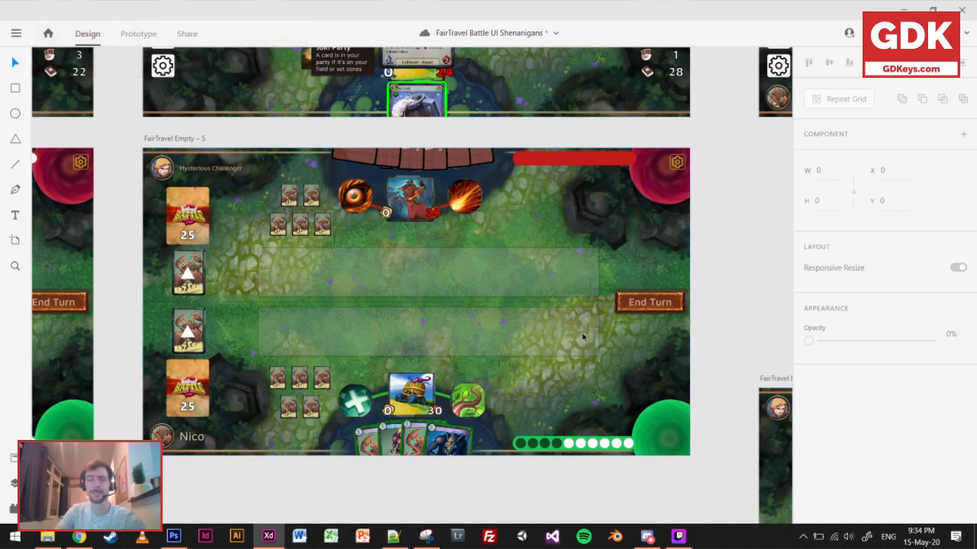
scroll(723, 278, "down", 1)
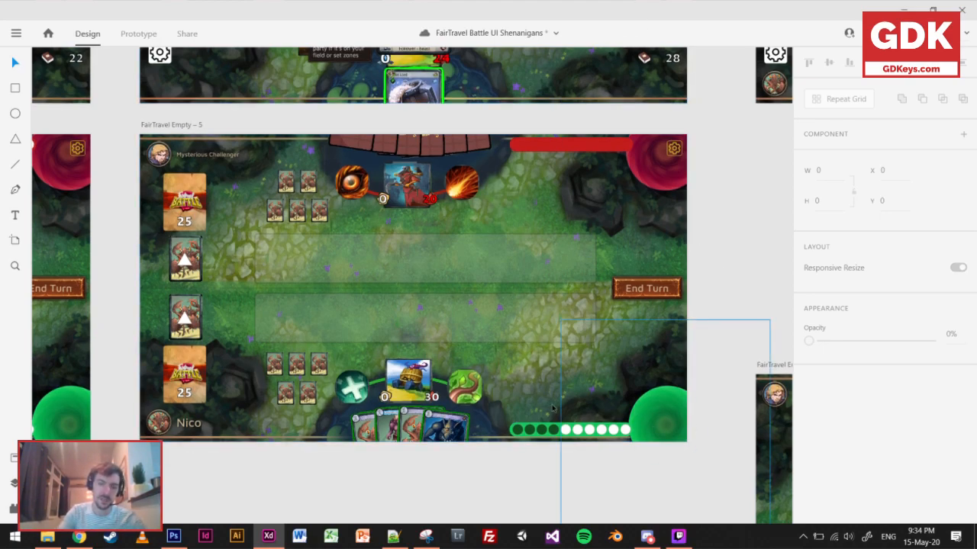
scroll(640, 378, "up", 1)
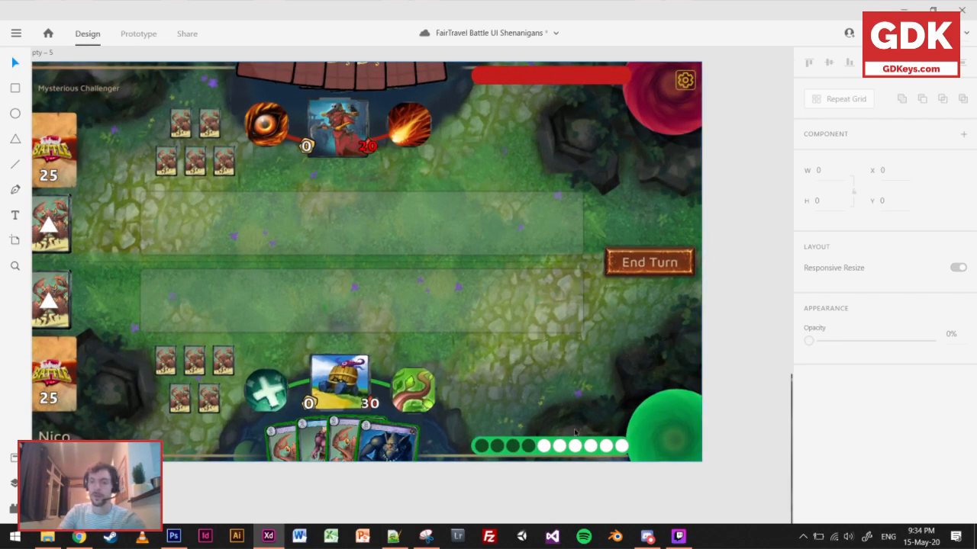
Duplicate the FairTravel Empty – 5 artboard and place the copy directly below it.
scroll(524, 405, "down", 1)
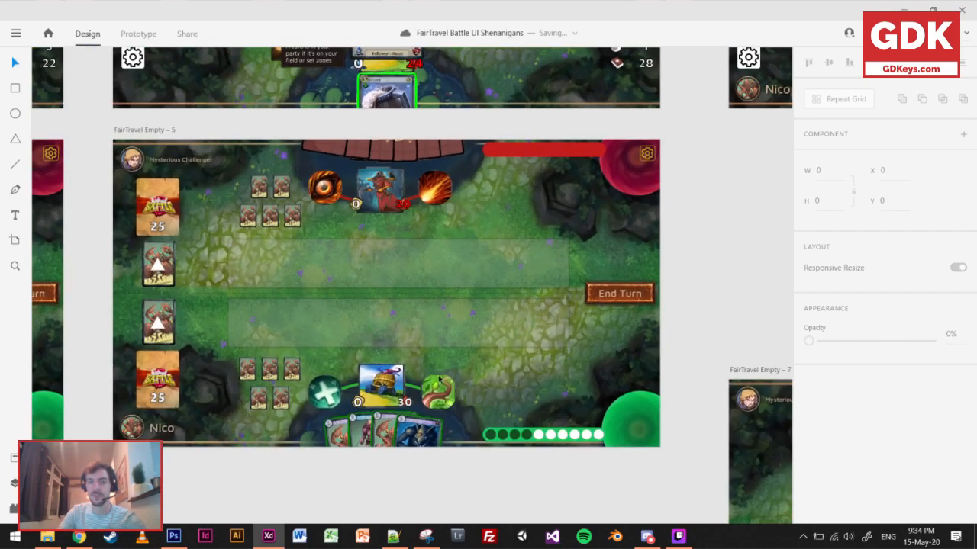
scroll(397, 320, "down", 2)
scroll(342, 243, "down", 1)
left_click(266, 148)
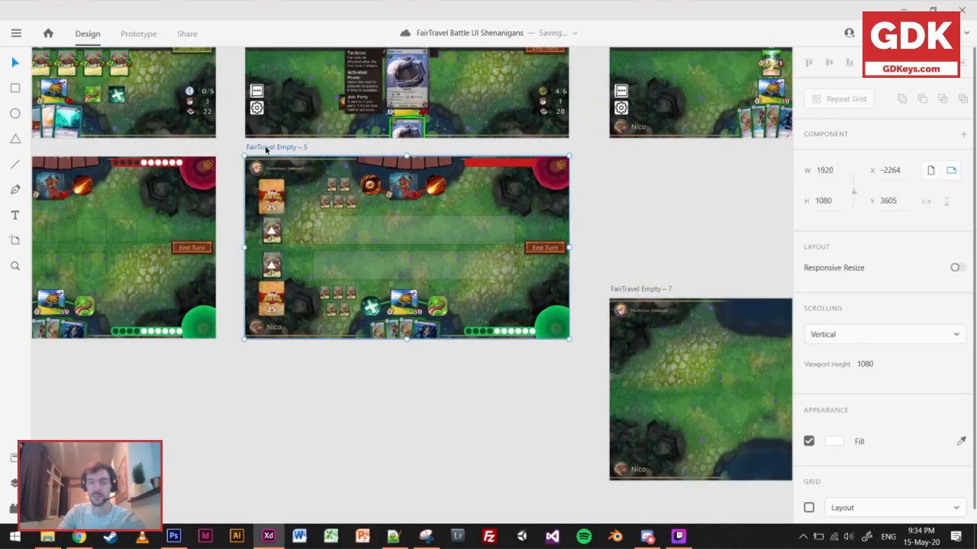
left_click_drag(266, 149, 250, 351)
scroll(196, 236, "down", 2)
scroll(431, 322, "up", 2)
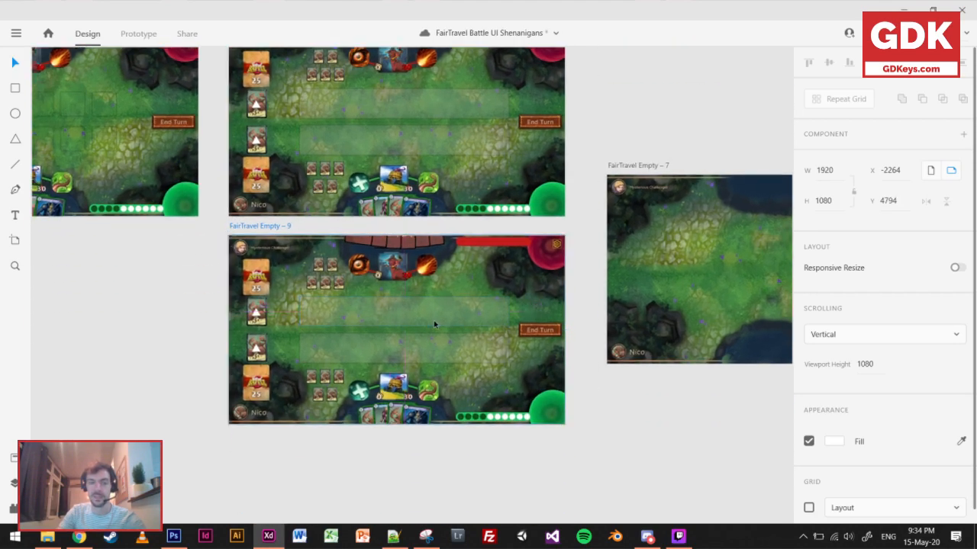
Overlay a white 1585 × 1080 rectangle on FairTravel Empty – 9 at X 160, Y 0 and lower its opacity to 34%.
left_click(14, 90)
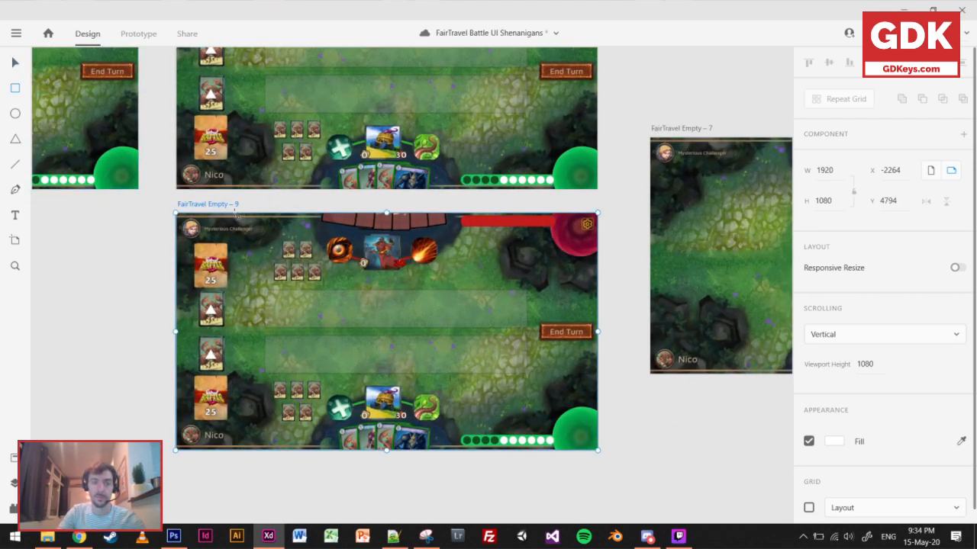
mouse_move(234, 214)
left_mouse_down()
mouse_move(480, 408)
mouse_move(559, 450)
left_mouse_up()
left_click_drag(234, 332, 213, 331)
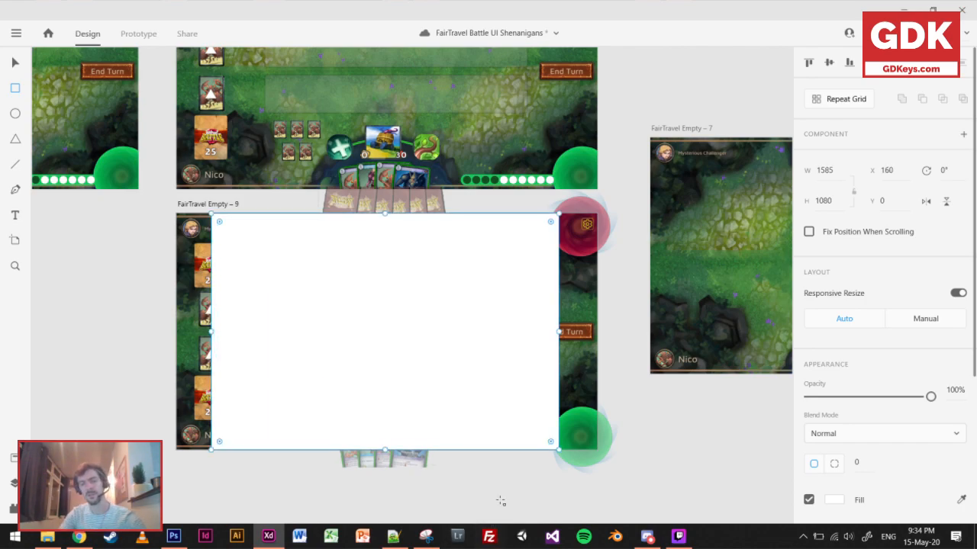
left_click(856, 397)
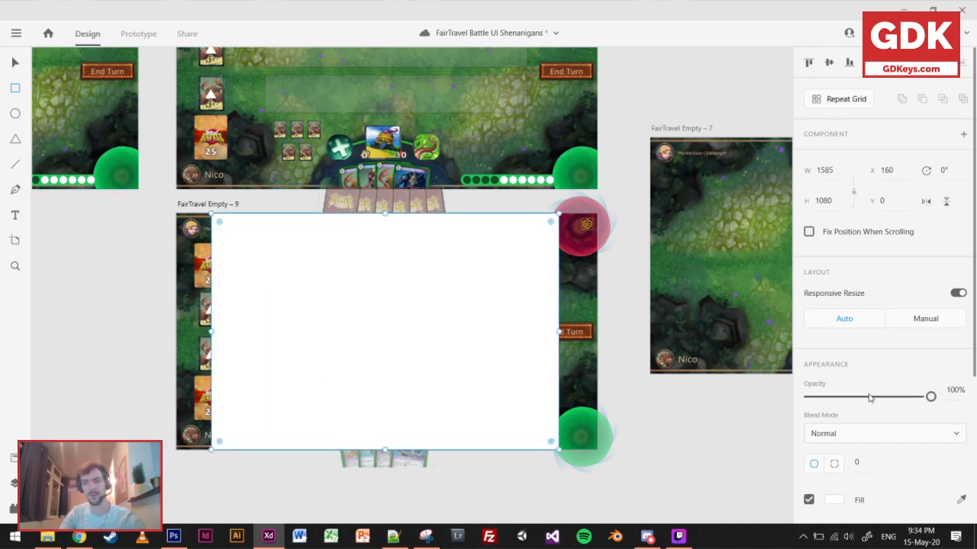
left_click_drag(856, 397, 850, 398)
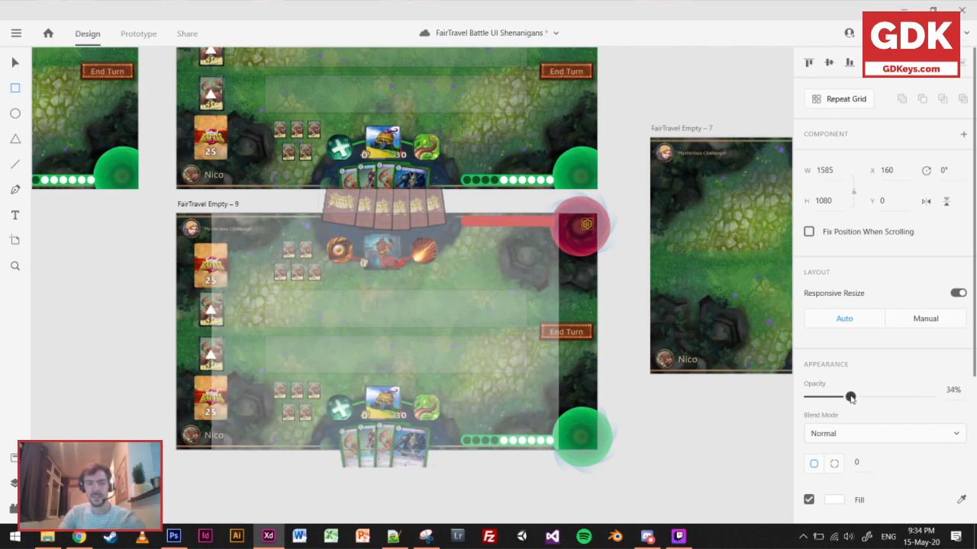
scroll(327, 397, "up", 3)
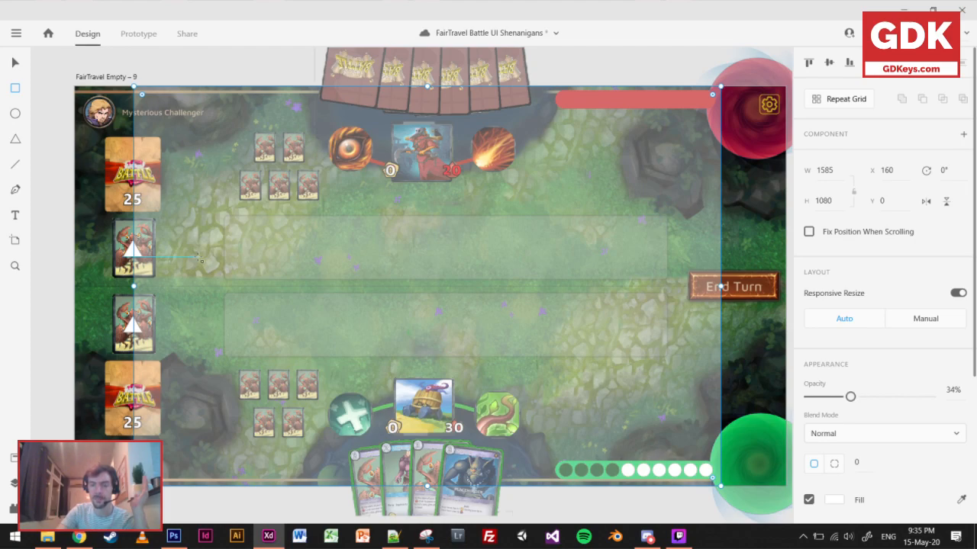
Save the document and delete the translucent white overlay from FairTravel Empty – 9.
key("ctrl+s")
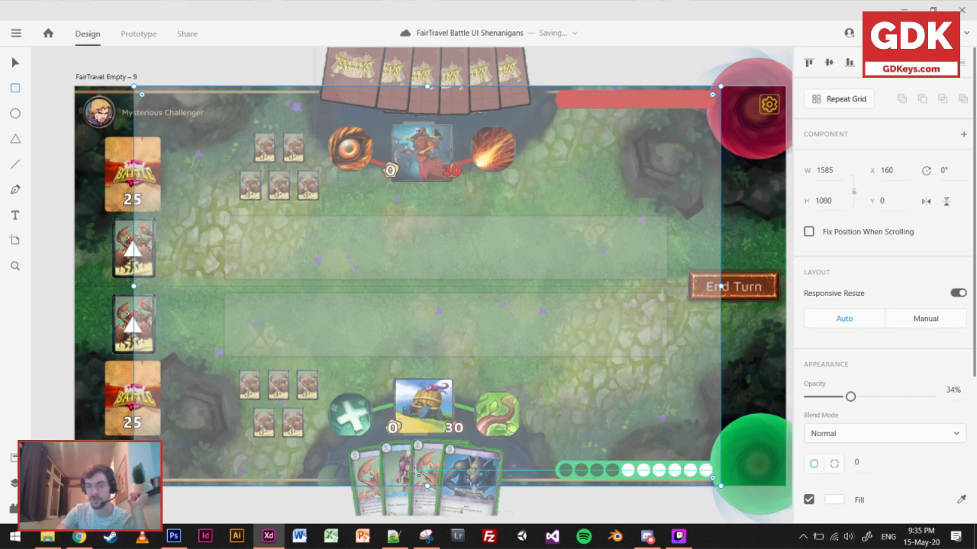
key("v")
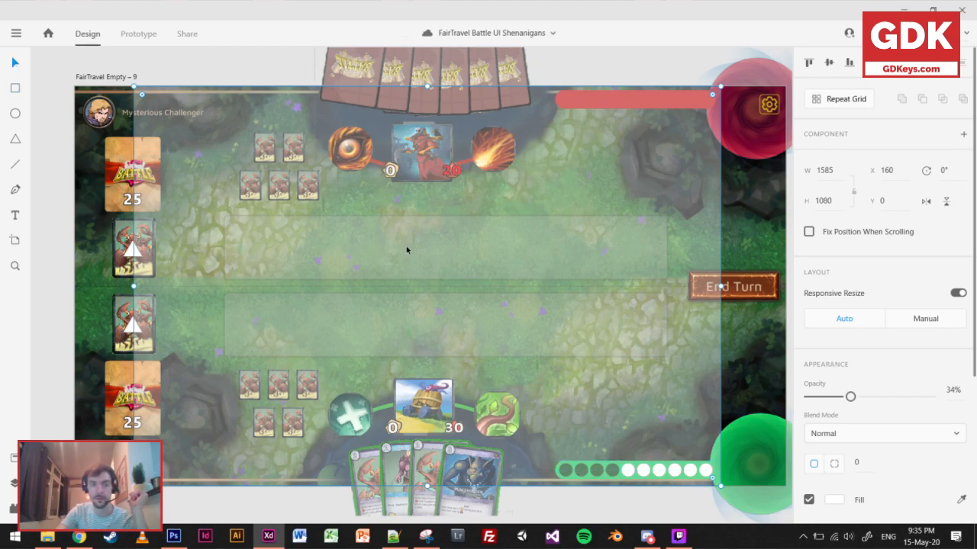
key("Delete")
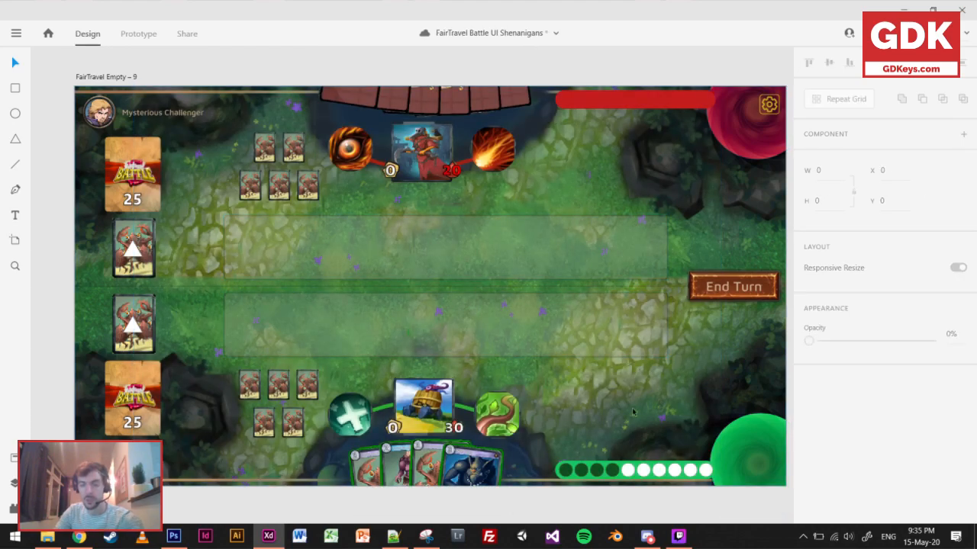
Arrange five white and two dark green mana circles in an arc around the green orb on FairTravel Empty – 9.
scroll(637, 410, "down", 3)
scroll(637, 411, "right", 4)
scroll(552, 391, "up", 2)
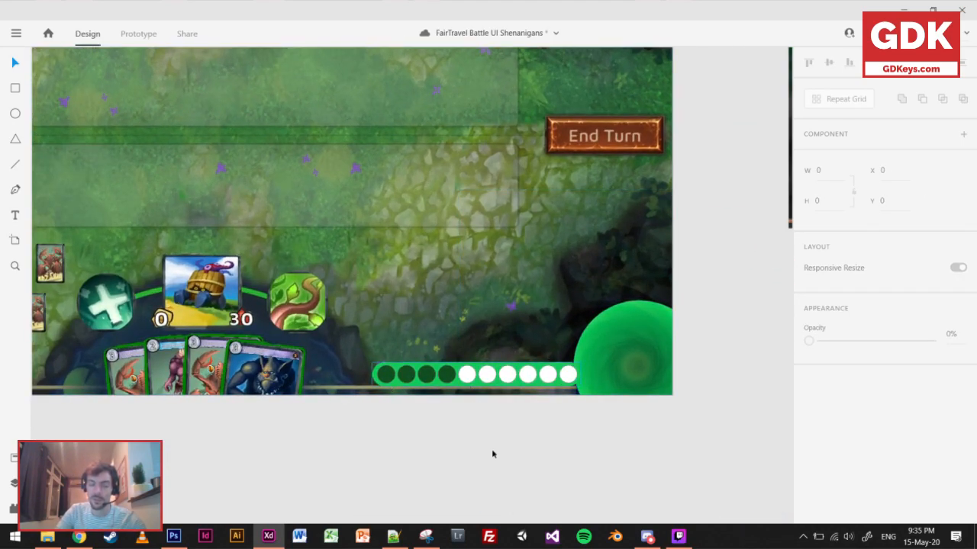
left_click_drag(487, 378, 487, 382)
key("ctrl+z")
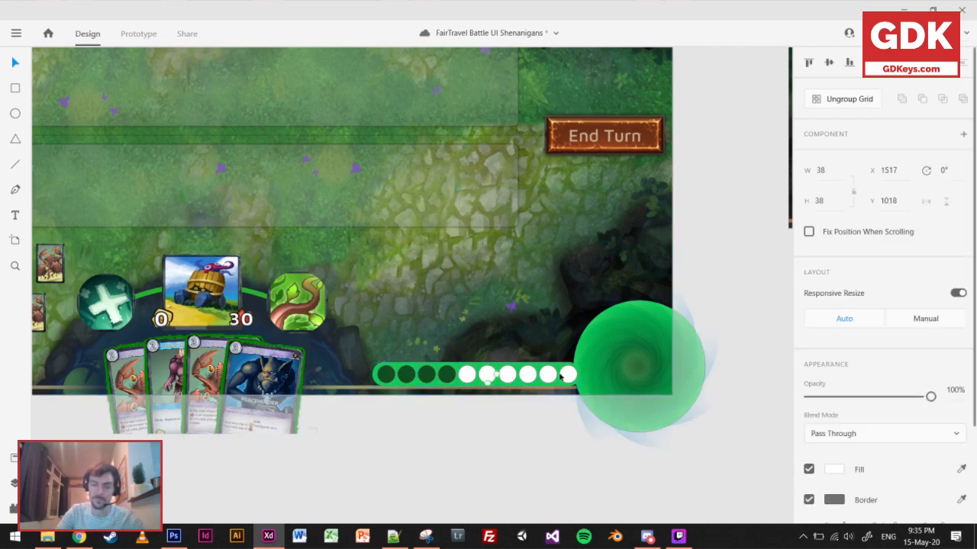
left_click_drag(567, 376, 630, 285)
left_click_drag(527, 374, 601, 291)
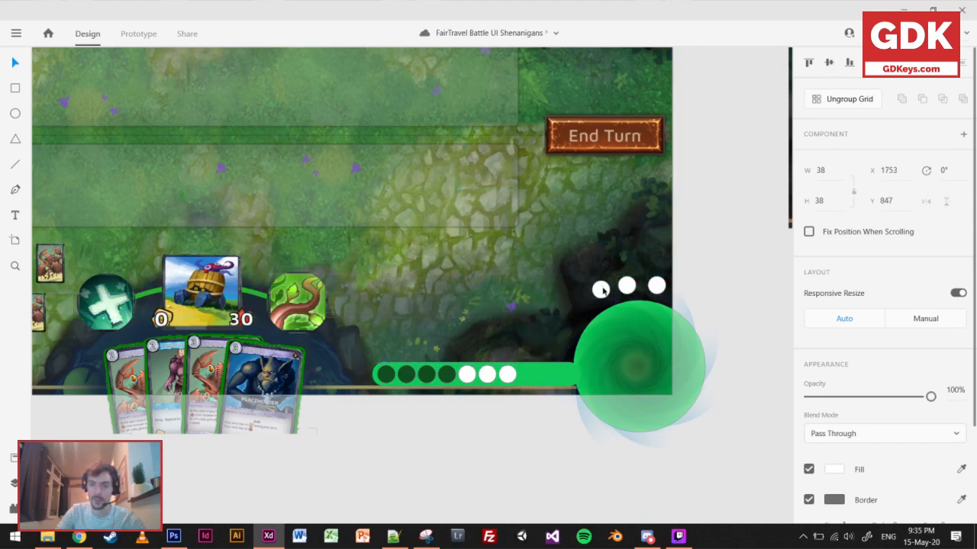
left_click_drag(507, 374, 570, 334)
left_click_drag(447, 373, 563, 356)
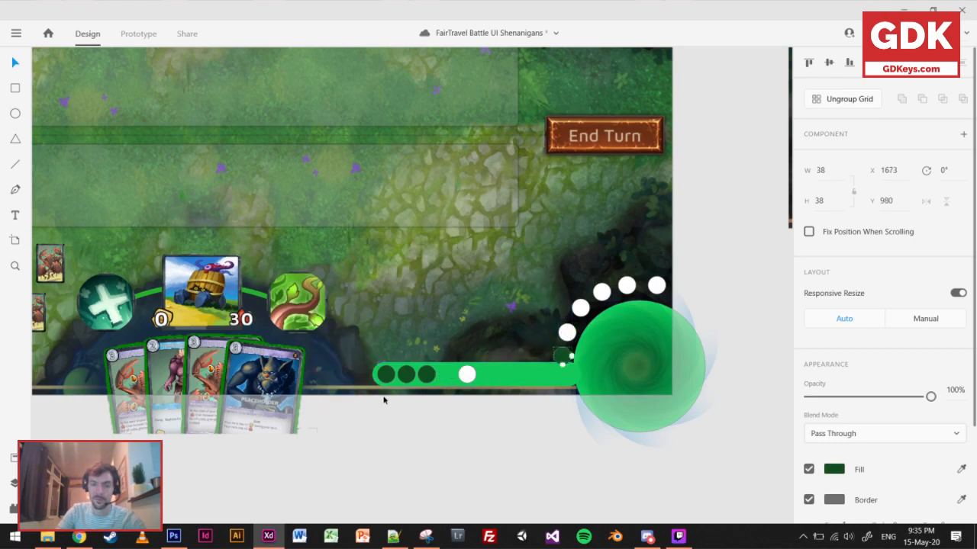
left_click_drag(427, 374, 564, 380)
Delete the green mana bar and the leftover mana circles beside the orb.
left_click(512, 382)
left_click(387, 377, "shift")
key("Delete")
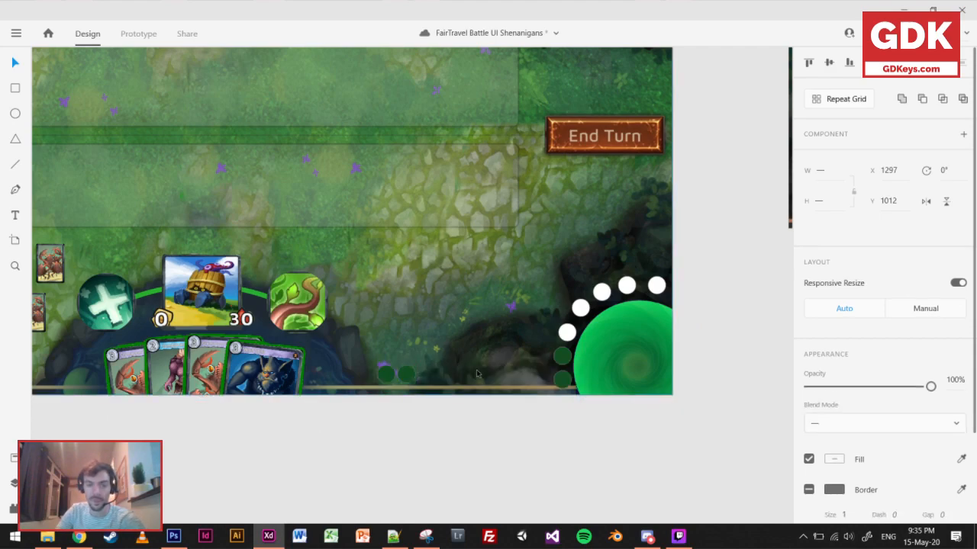
left_click(389, 374)
left_click(476, 409)
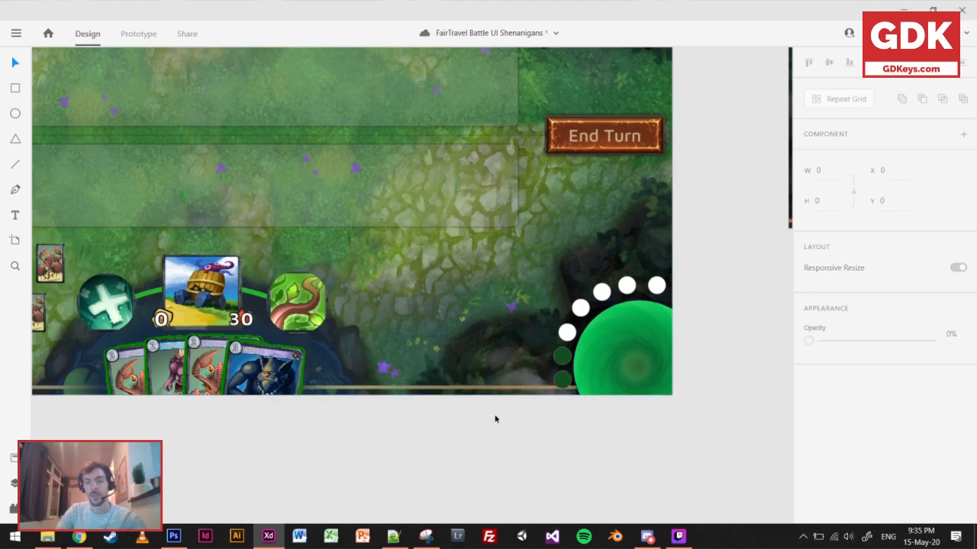
Select the green orb with its arc of mana circles and shift them left until the orb's right side fits within the board.
scroll(495, 416, "down", 3)
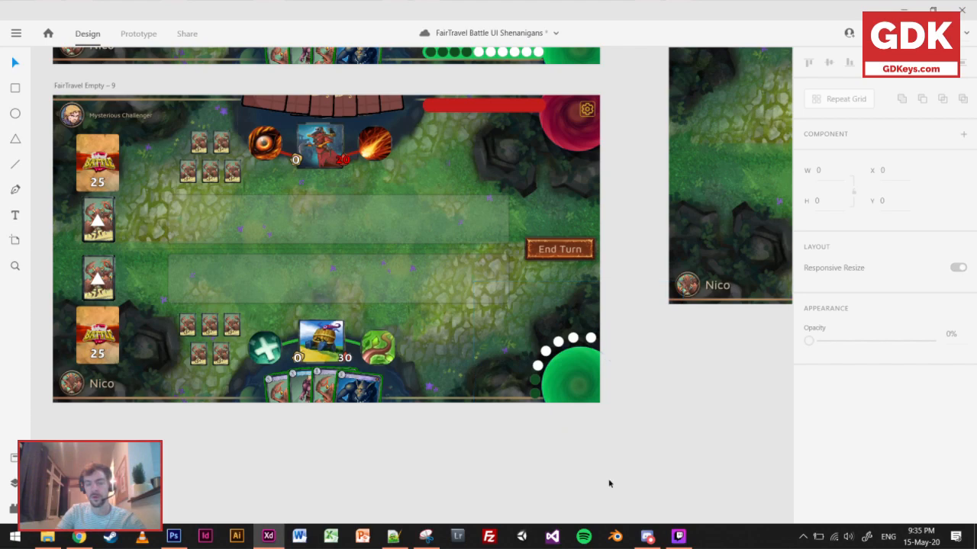
key("ctrl+a")
left_click_drag(504, 334, 505, 328)
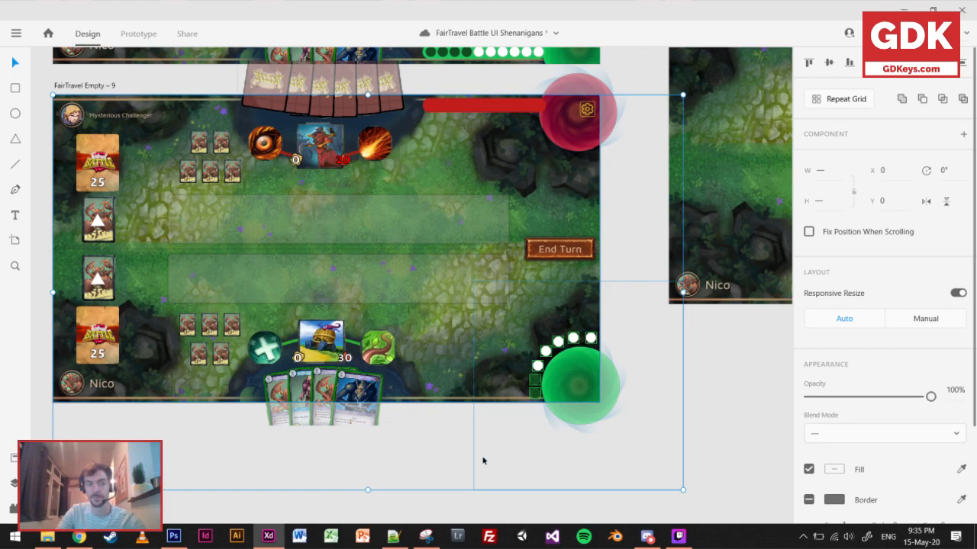
left_click_drag(643, 464, 525, 331)
left_click_drag(598, 389, 577, 389)
left_click(43, 405)
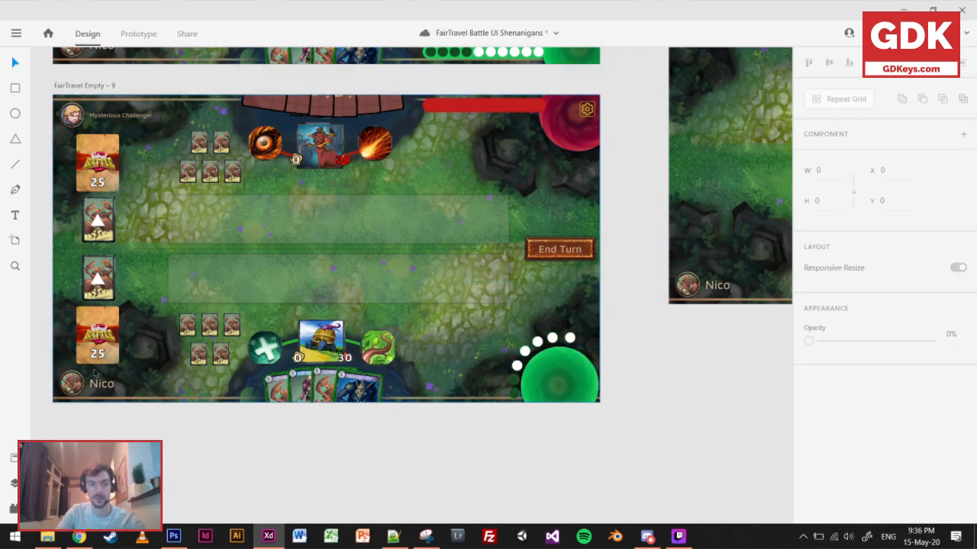
left_click(42, 381)
left_click(623, 471)
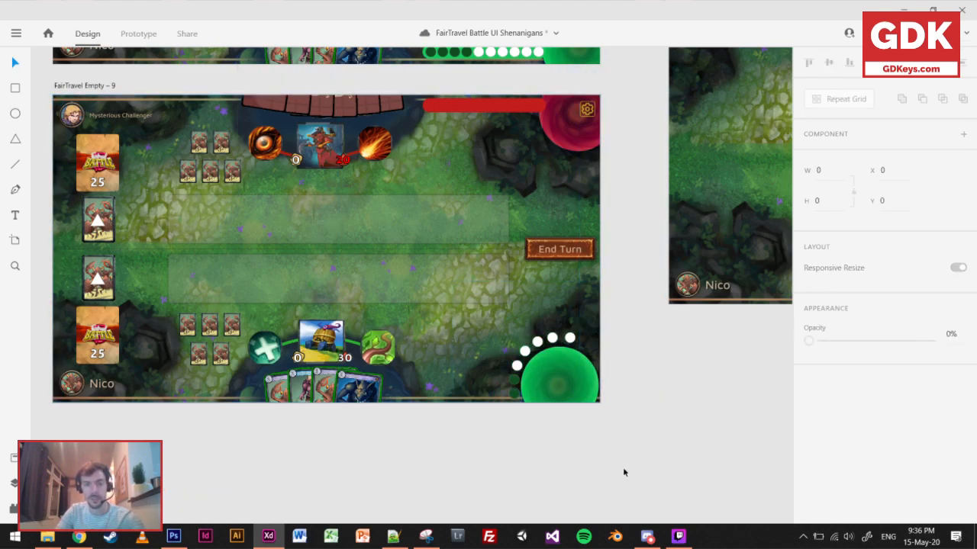
left_click(563, 390)
left_click_drag(704, 461, 505, 340)
left_click_drag(547, 382, 509, 385)
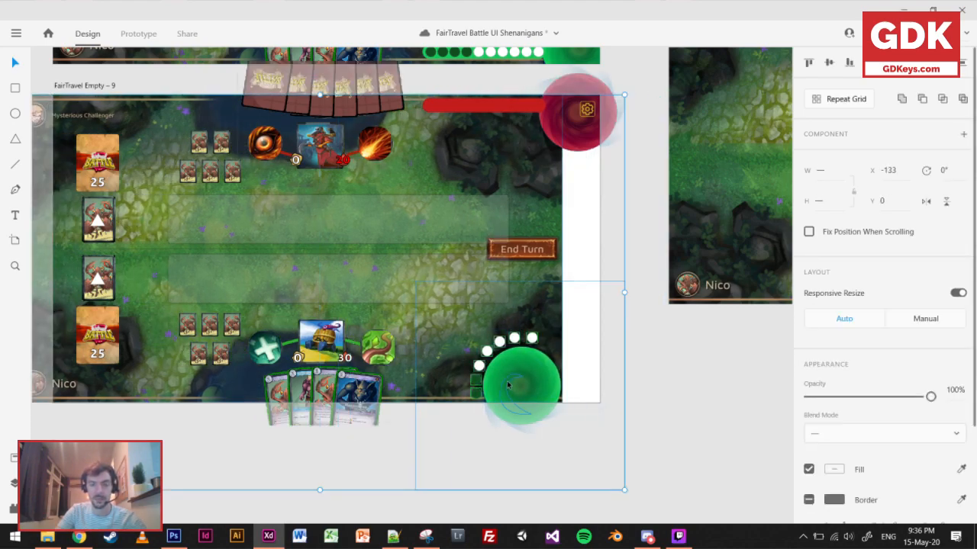
key("ctrl+z")
Move the green orb and its mana circles further toward the hand, placing the selection at X 1161.
left_click(516, 364, "shift")
left_click_drag(542, 379, 472, 380)
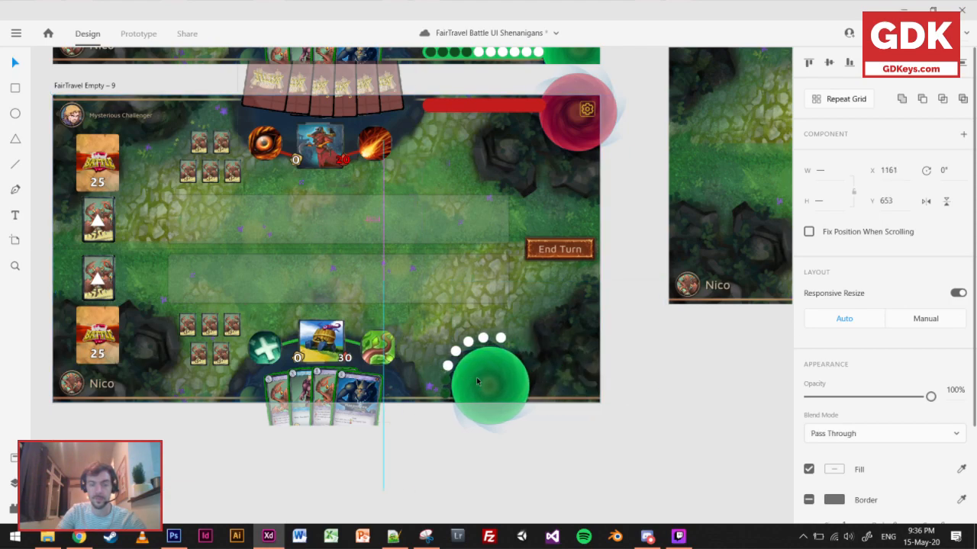
Move the player's battle deck and the face-down card above it inward to X 236, and save the document.
left_click(110, 352)
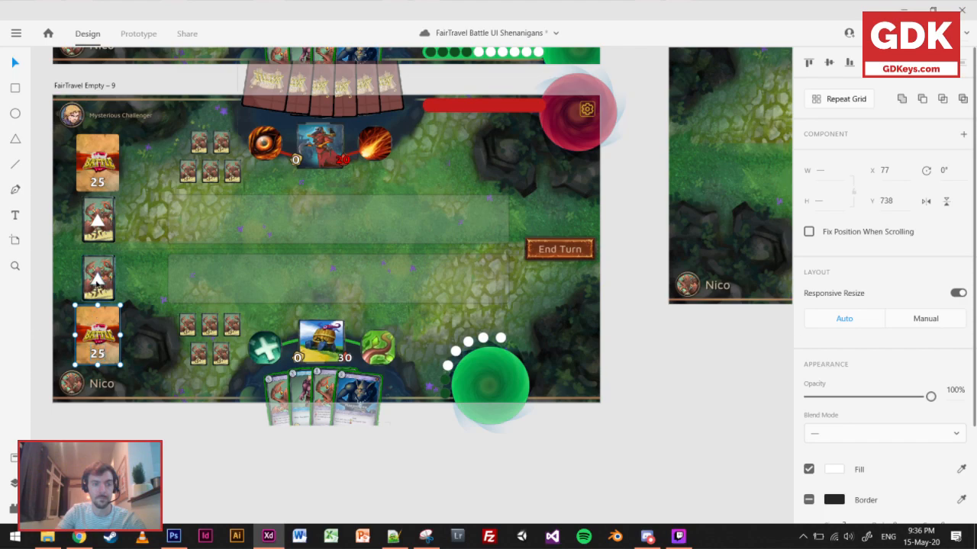
left_click_drag(105, 266, 153, 265)
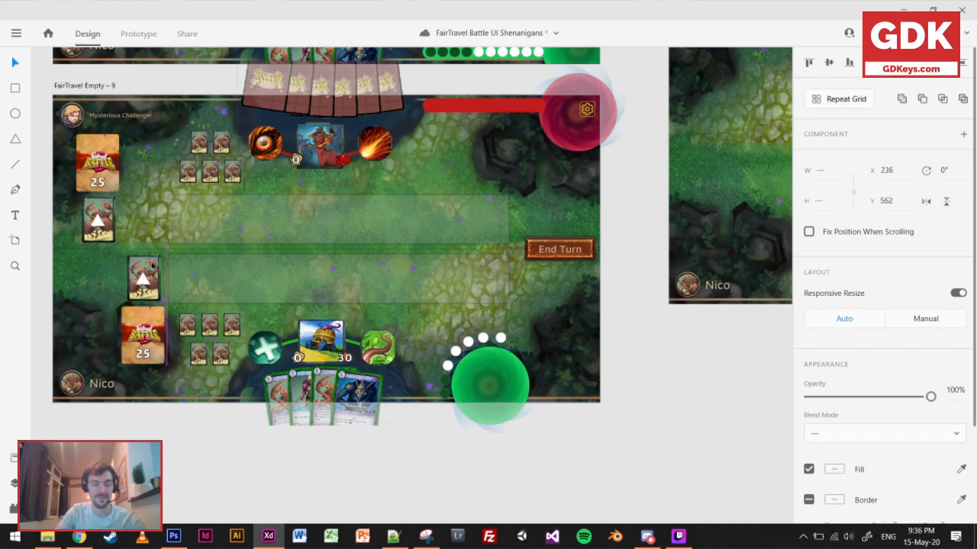
scroll(222, 386, "up", 2)
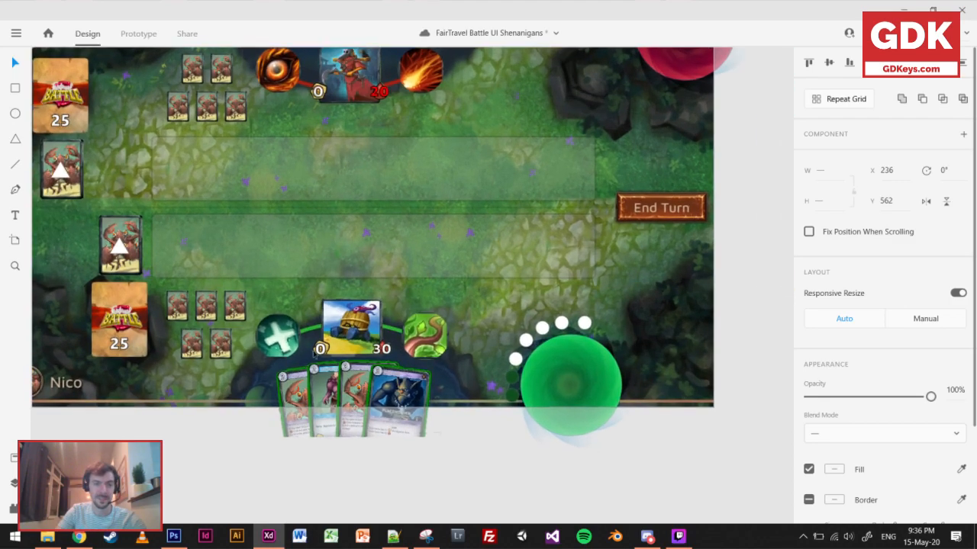
scroll(288, 327, "up", 2)
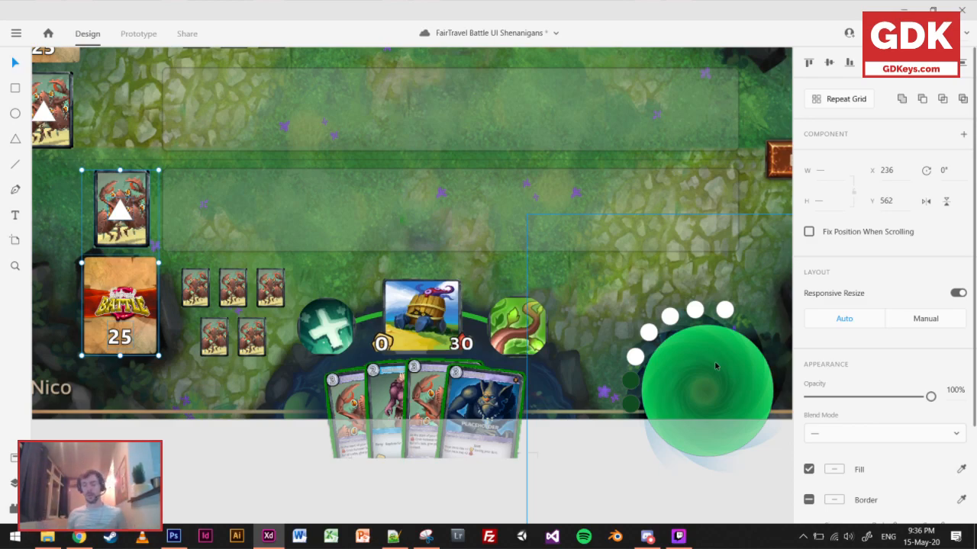
key("ctrl+s")
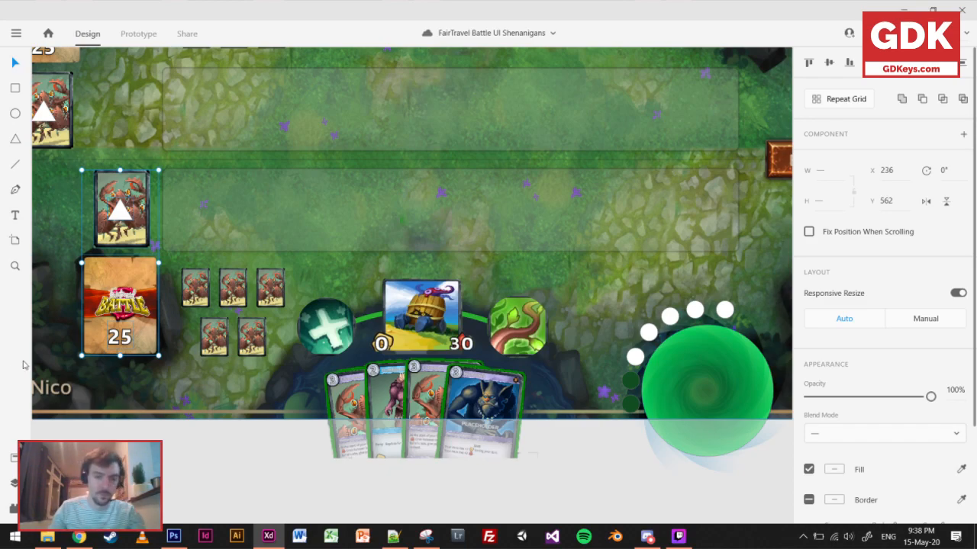
Examine FairTravel Empty – 9 and FairTravel Empty – 5, comparing their mana displays and overall layout.
scroll(119, 367, "down", 4)
left_click_drag(266, 351, 383, 341)
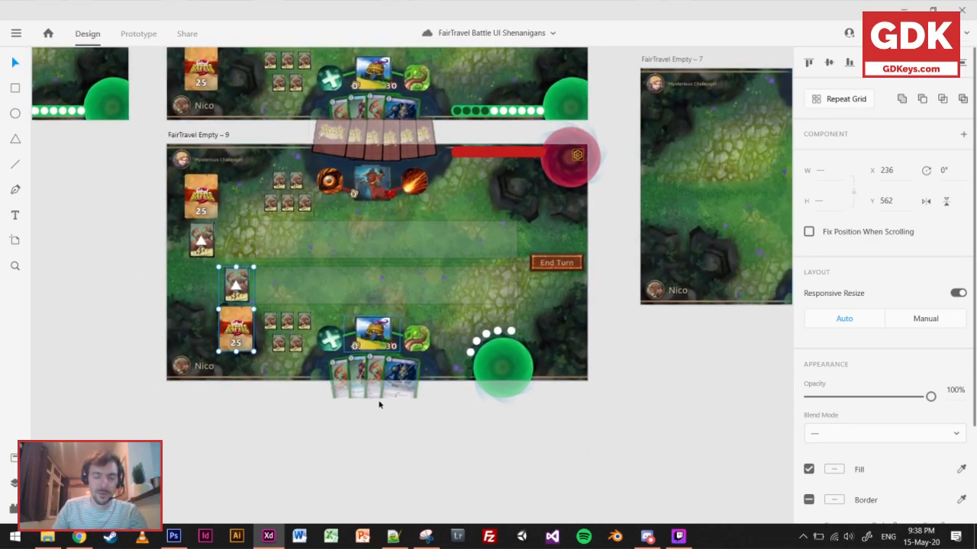
left_click_drag(608, 314, 915, 327)
left_click_drag(661, 141, 312, 343)
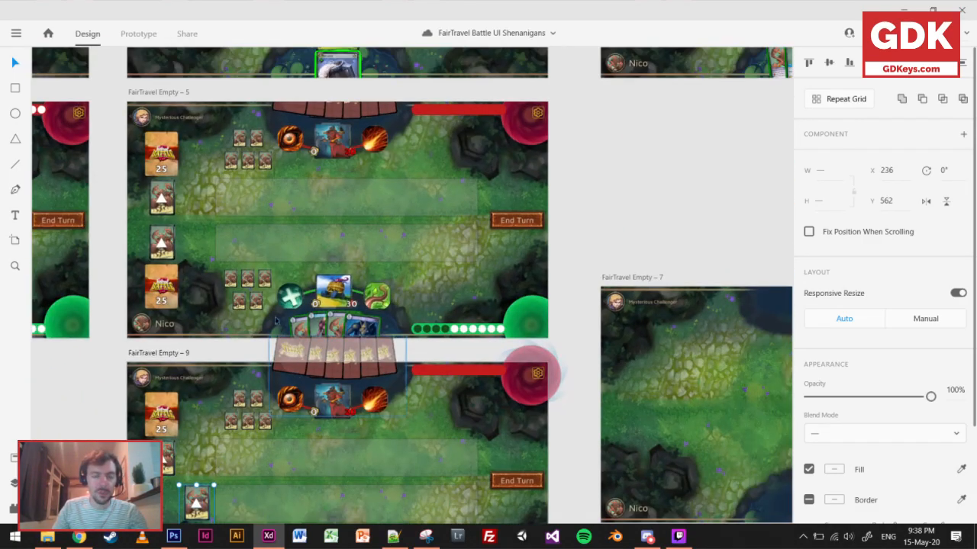
scroll(267, 275, "up", 3)
left_click_drag(309, 276, 295, 388)
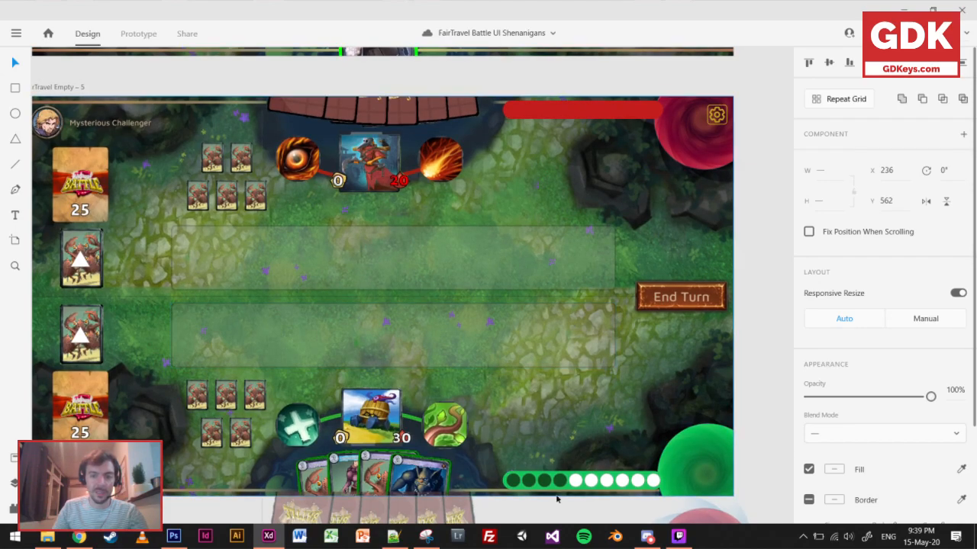
left_click_drag(529, 473, 544, 476)
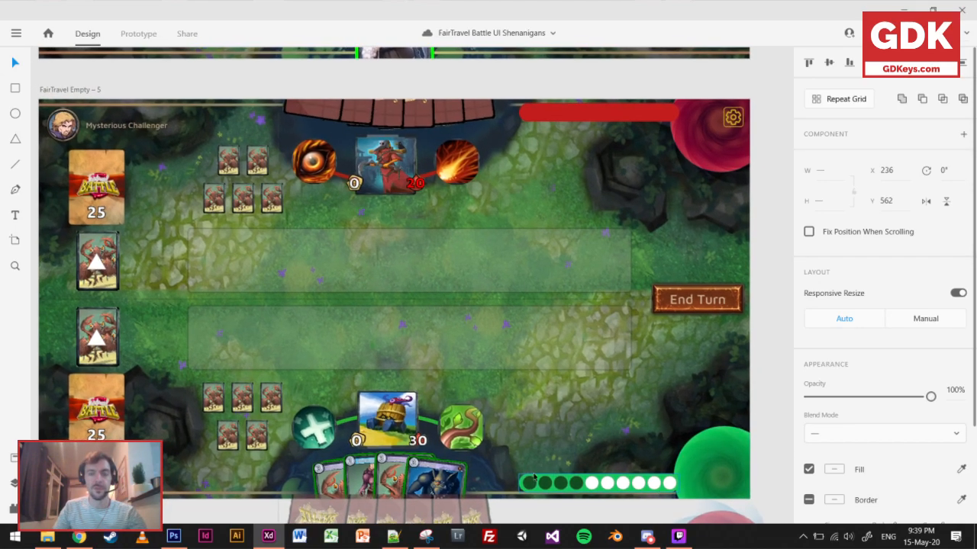
scroll(562, 414, "down", 3)
Copy all ten opponent mana circles from FairTravel Empty – 4 onto the red bar of FairTravel Empty – 5.
left_click_drag(395, 419, 807, 396)
scroll(508, 359, "up", 3)
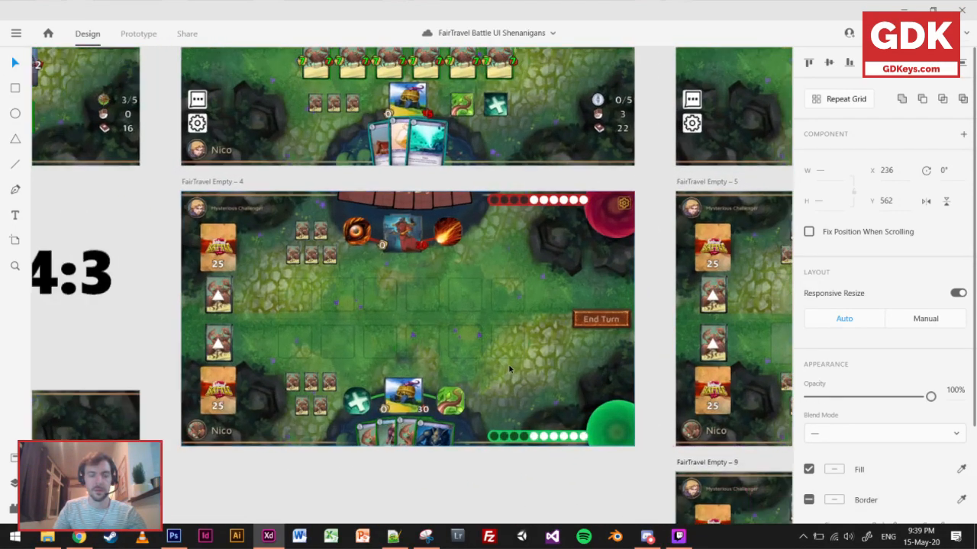
left_click_drag(471, 341, 31, 392)
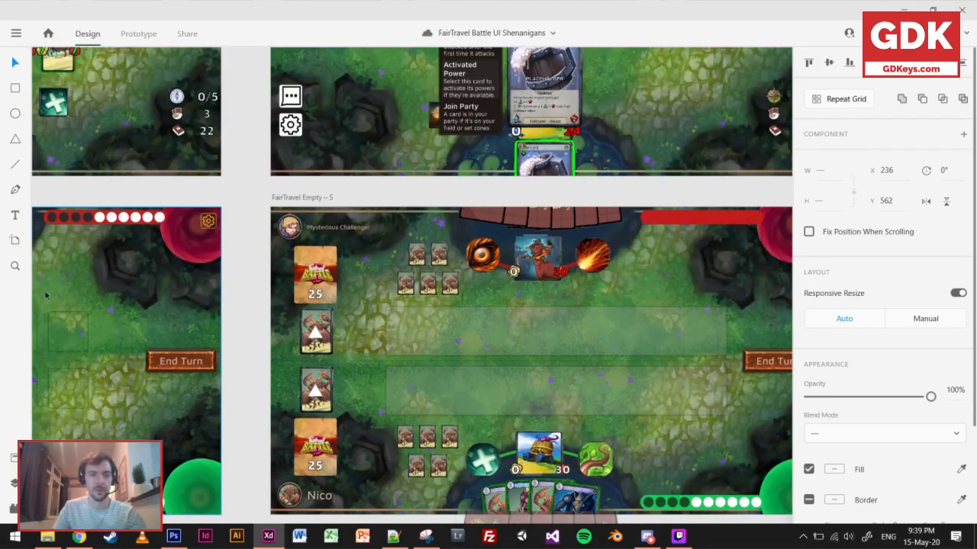
left_click(55, 218)
double_click(57, 218)
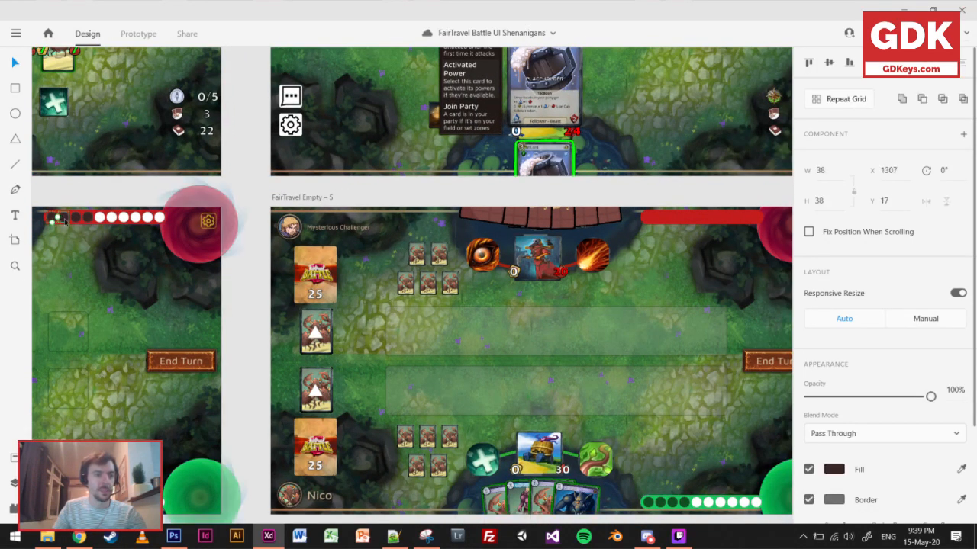
left_click(101, 217, "shift")
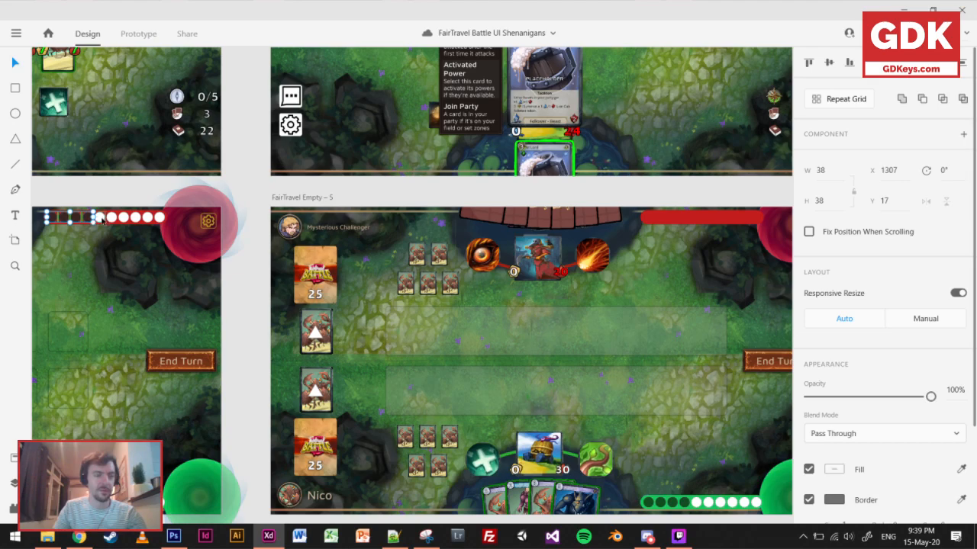
left_click(113, 218, "shift")
left_click(127, 217, "shift")
left_click(136, 217, "shift")
left_click(148, 217, "shift")
left_click(160, 217, "shift")
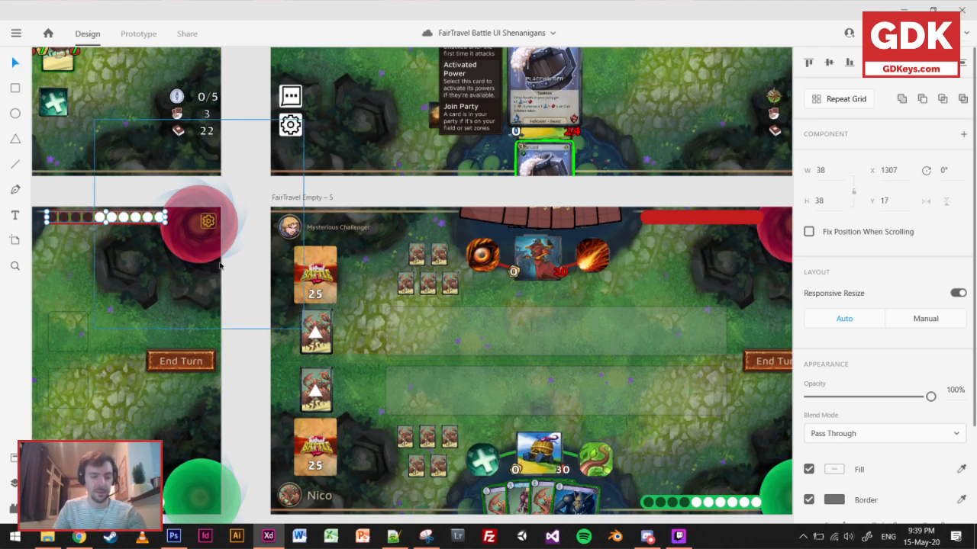
scroll(427, 267, "right", 5)
left_click(437, 270)
key("ctrl+v")
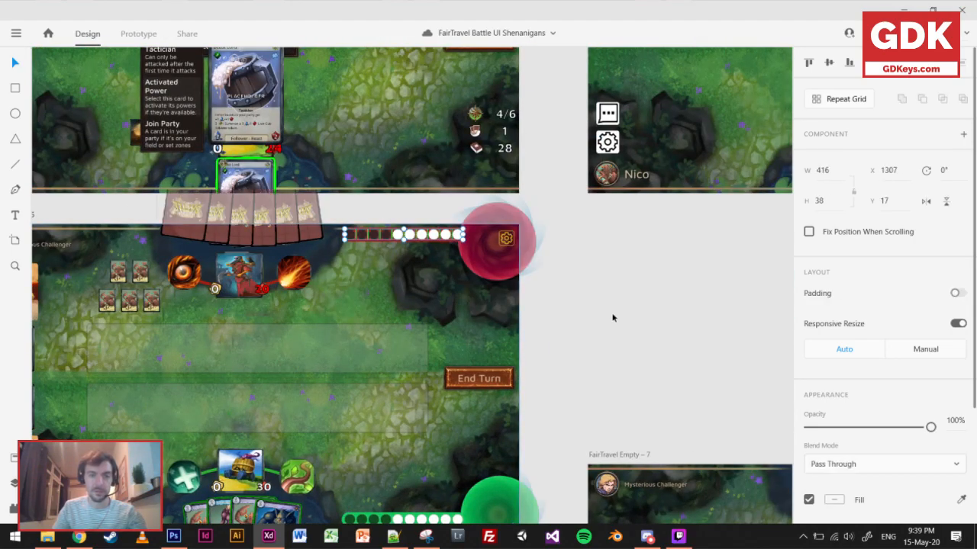
left_click(612, 318)
left_click_drag(424, 329, 543, 258)
Duplicate the FairTravel Empty – 5 artboard into the free space below FairTravel Empty – 9, at Y 6655.
scroll(534, 269, "down", 5)
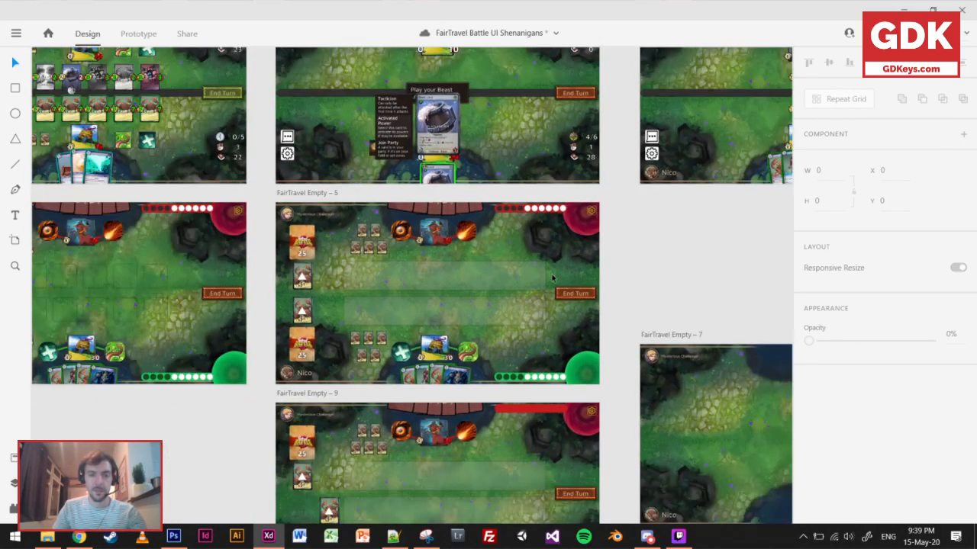
scroll(430, 212, "down", 1)
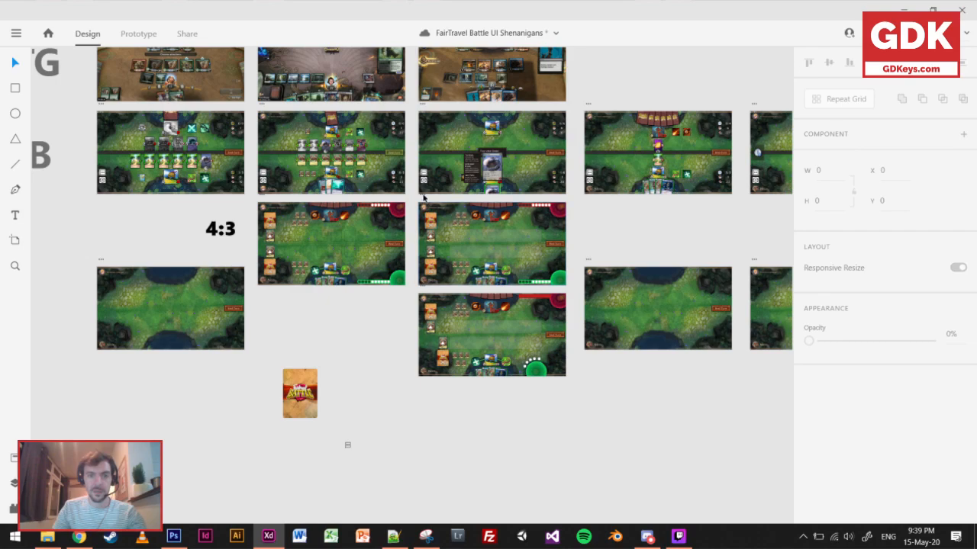
left_click(424, 198)
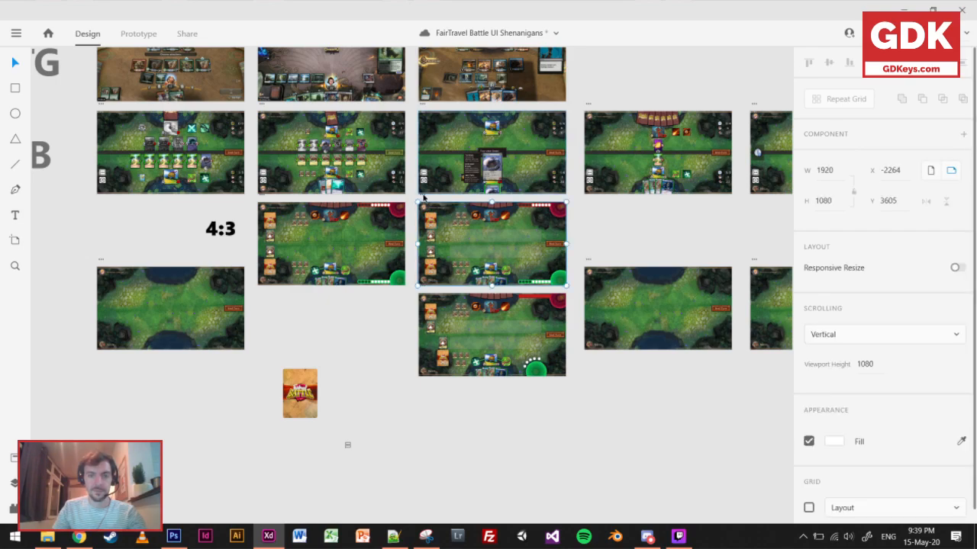
left_click_drag(424, 198, 430, 434)
scroll(649, 427, "right", 5)
scroll(649, 427, "down", 1)
scroll(390, 393, "right", 2)
scroll(401, 388, "left", 5)
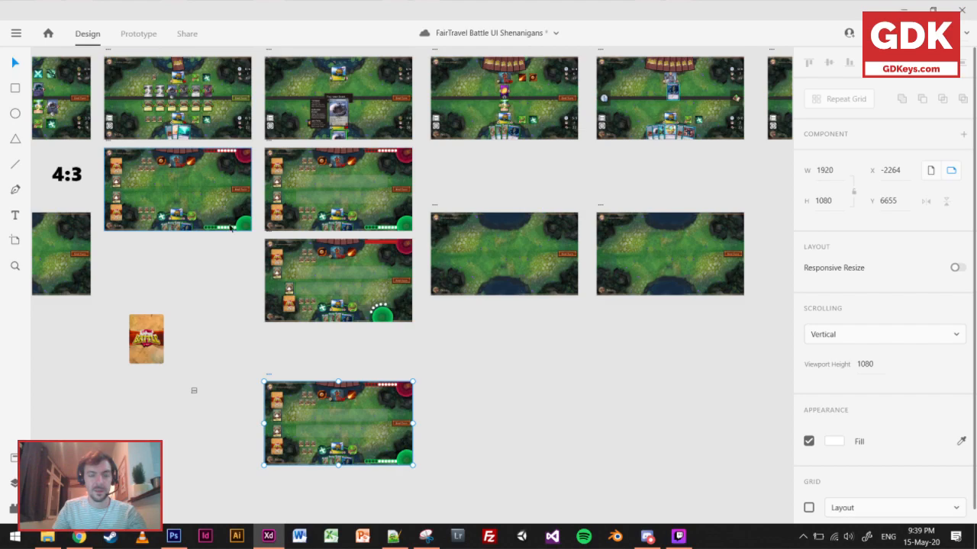
Draw a white 149 × 149 square at the start of the new board's lower battlefield bar, with corner radius 10.
scroll(321, 436, "up", 1)
scroll(319, 433, "up", 5)
left_click(15, 88)
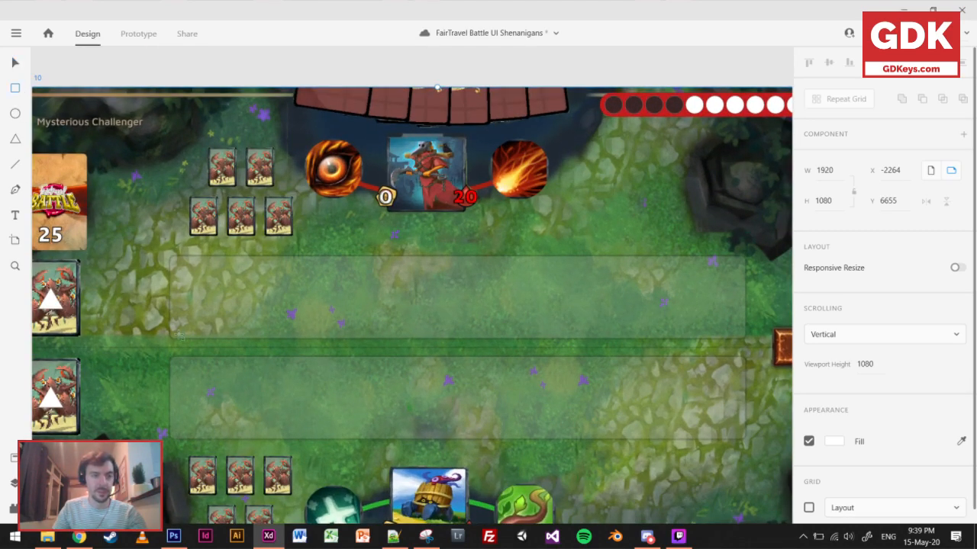
mouse_move(177, 363)
left_mouse_down()
mouse_move(241, 425)
mouse_move(271, 433)
left_mouse_up()
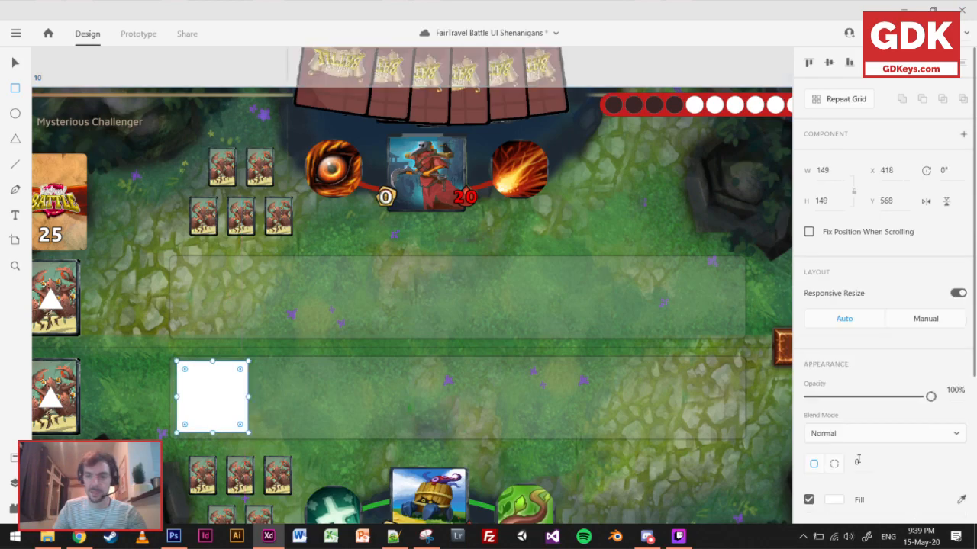
key("shift+Up")
key("shift+Up")
key("shift+Down")
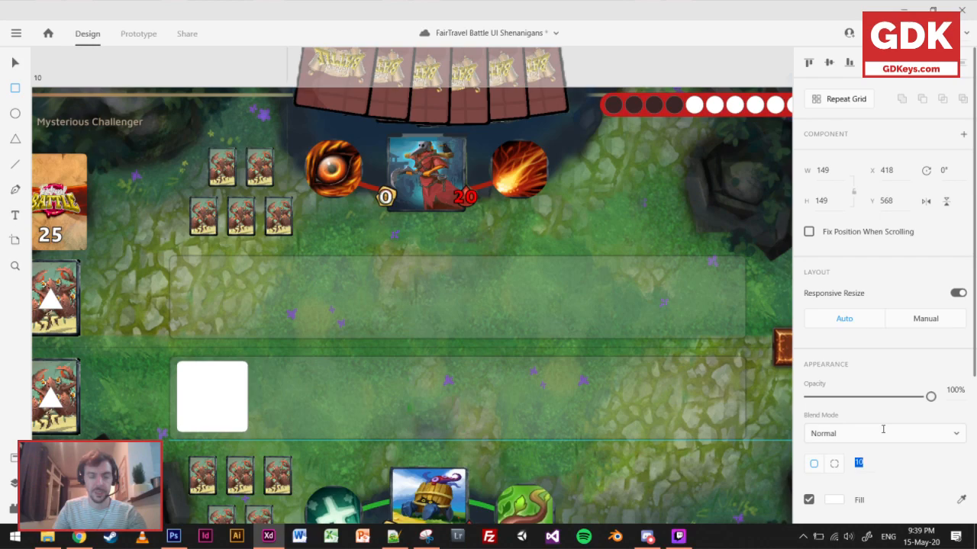
Duplicate the rounded square along the lower battlefield bar to form an evenly spaced row of seven.
left_click(14, 63)
left_click_drag(232, 408, 611, 397)
left_click(235, 404, "shift")
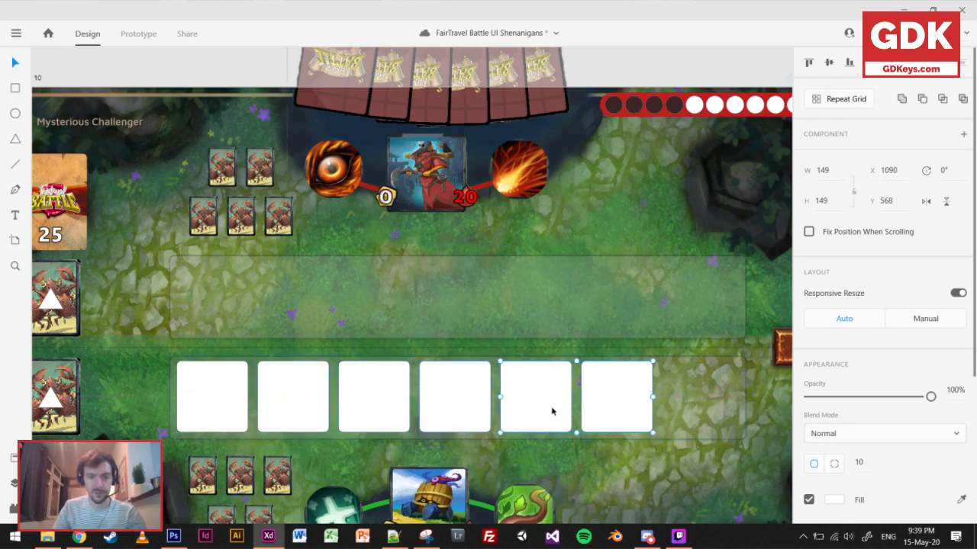
left_click(613, 399)
left_click_drag(613, 399, 694, 398)
Select all seven squares and centre the row in the lower battlefield bar, at X 423 and Y 571.
left_click(622, 406, "shift")
left_click(545, 408, "shift")
left_click(456, 409, "shift")
left_click(406, 415, "shift")
left_click(311, 415, "shift")
left_click(212, 413, "shift")
left_click_drag(212, 413, 217, 412)
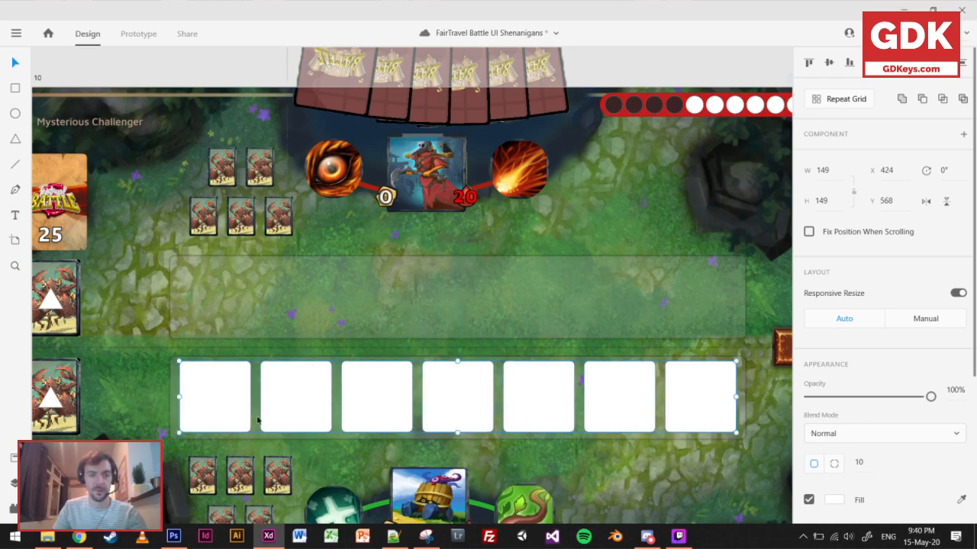
key("Down")
key("Down")
key("Down")
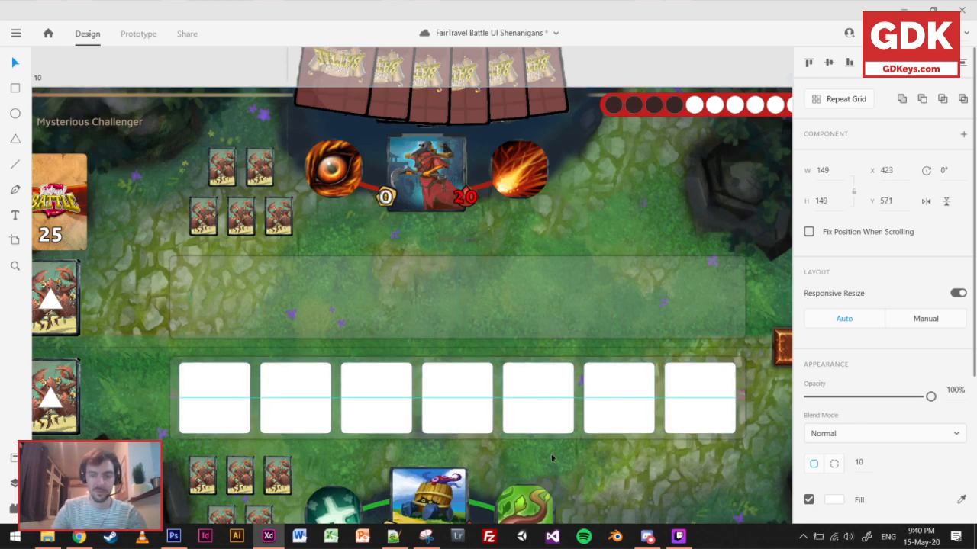
Duplicate the row of seven squares into the upper battlefield bar.
left_click_drag(462, 399, 466, 301)
scroll(515, 451, "down", 4)
left_click_drag(613, 248, 525, 118)
left_click(681, 360)
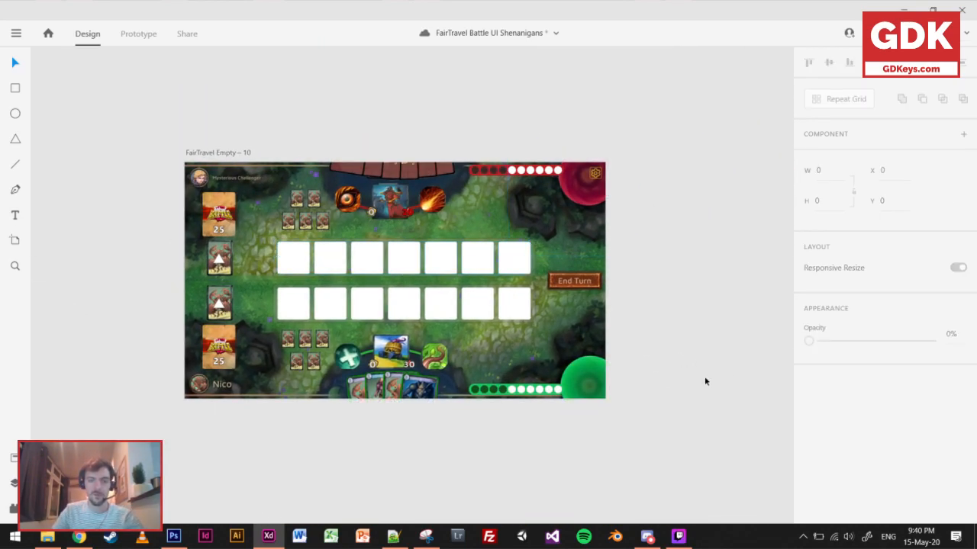
Duplicate the first FairTravel Battle artboard to directly below FairTravel Empty – 10, at Y 7863.
scroll(260, 218, "down", 4)
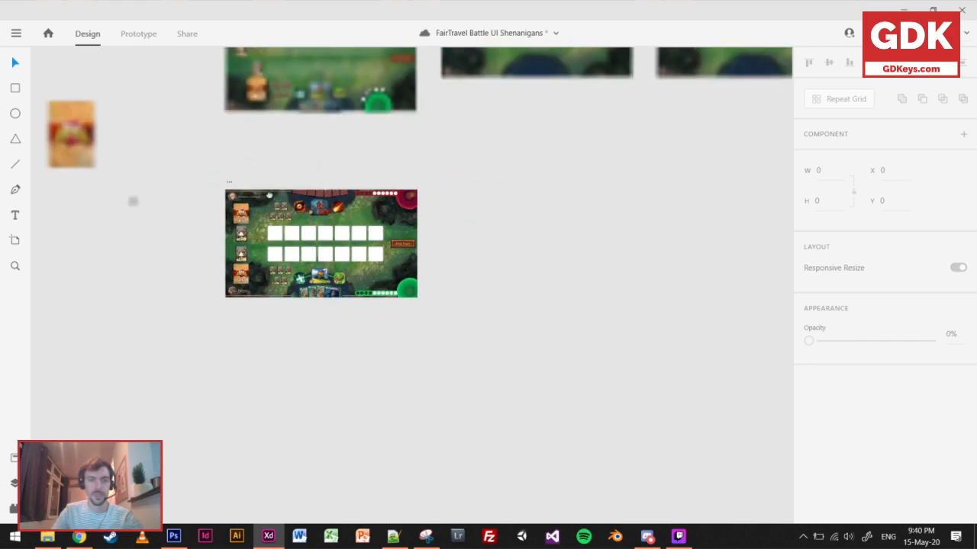
left_click_drag(249, 161, 391, 438)
scroll(235, 267, "down", 1)
scroll(236, 265, "down", 2)
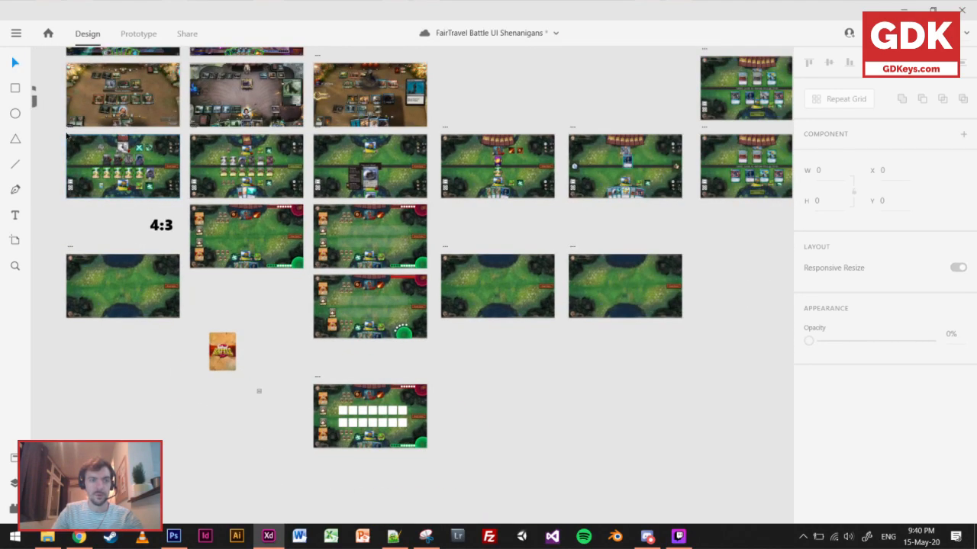
left_click(68, 131)
left_click_drag(68, 131, 319, 453)
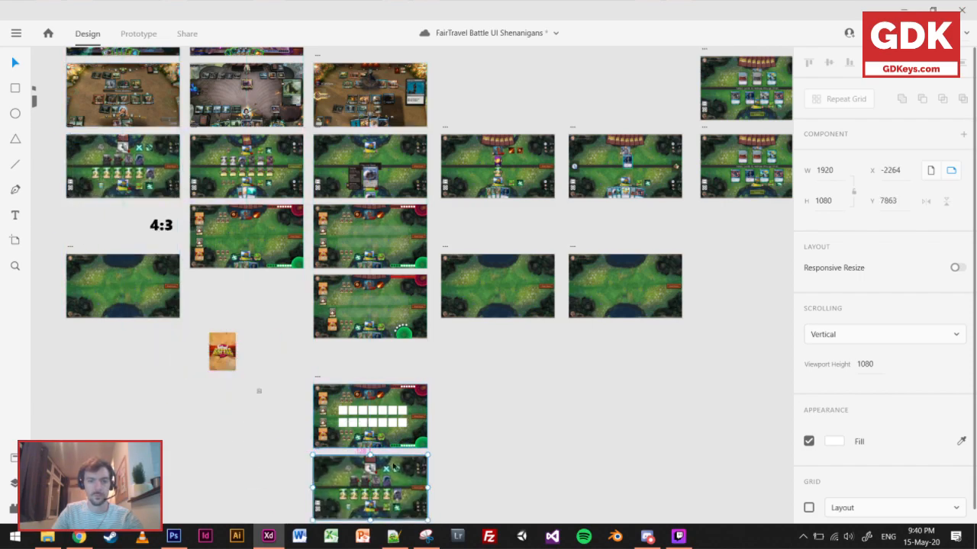
Compare the square slots on FairTravel Empty – 10 with the card rows on FairTravel Battle – 2, and save the document.
scroll(466, 384, "down", 1)
scroll(332, 405, "up", 5)
left_click_drag(512, 445, 459, 295)
left_click(685, 279)
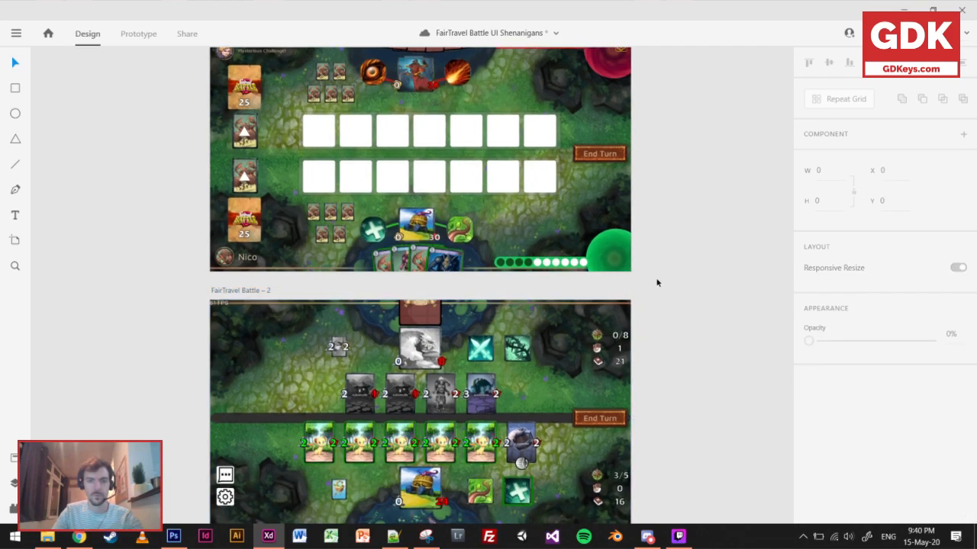
scroll(658, 279, "down", 2)
left_click_drag(672, 267, 652, 307)
scroll(630, 266, "up", 2)
scroll(695, 289, "down", 2)
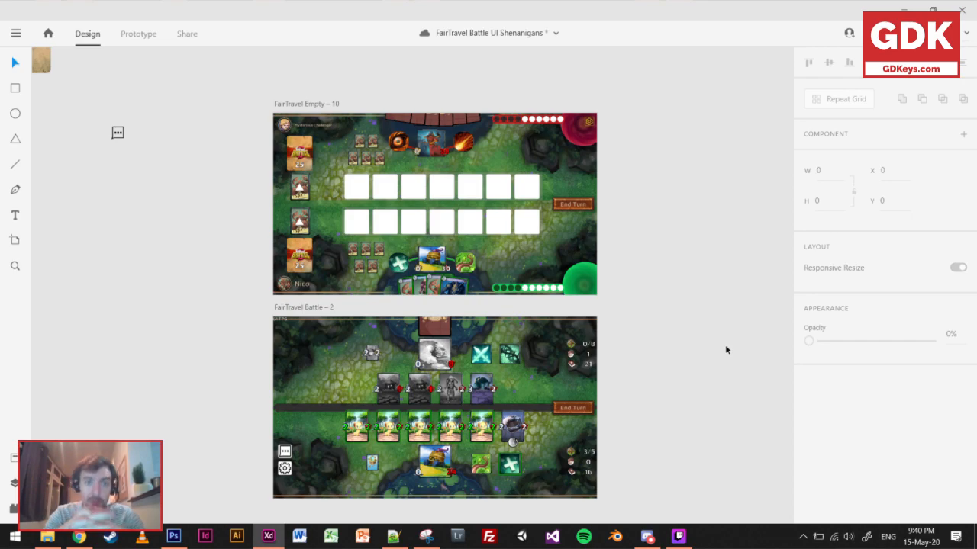
key("ctrl+s")
Draw a white 285 × 429 rectangle beside the face-down cards on FairTravel Empty – 10 and set its opacity to 43%.
scroll(361, 202, "up", 4)
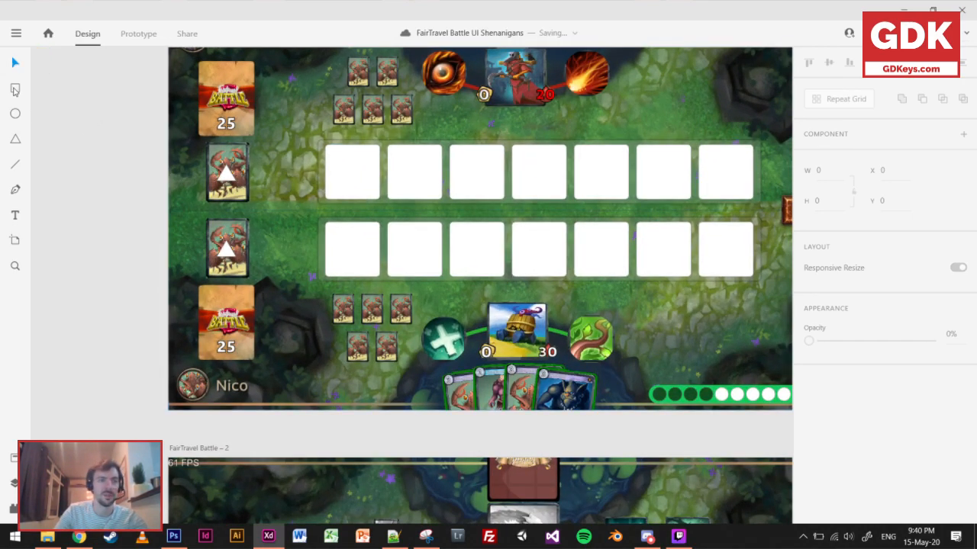
left_click(14, 89)
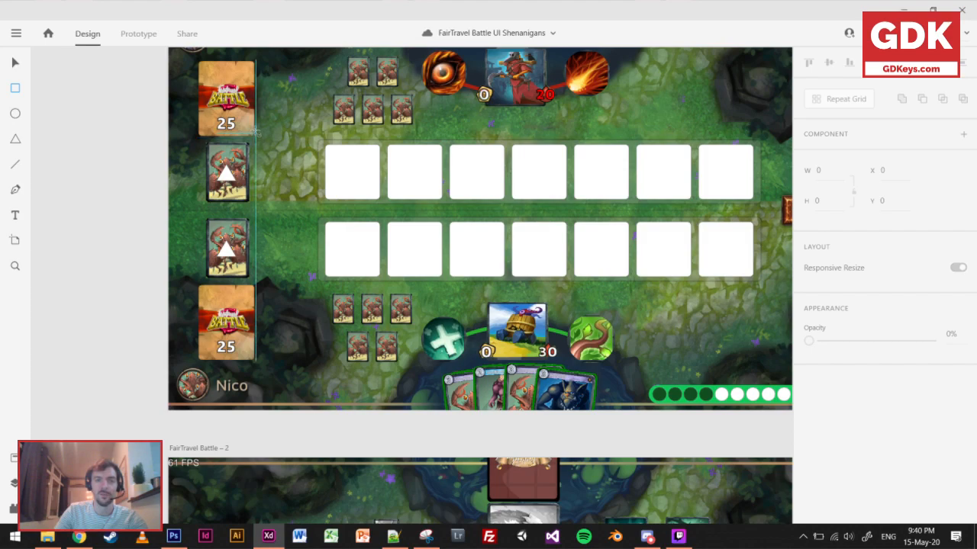
left_click_drag(251, 130, 353, 286)
left_click_drag(889, 401, 863, 403)
scroll(534, 257, "down", 3)
left_click_drag(534, 257, 418, 226)
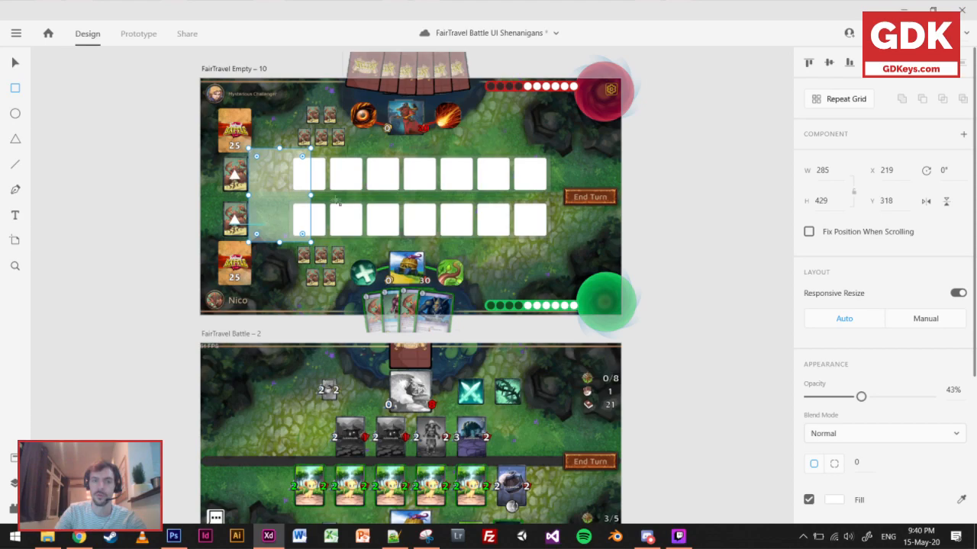
Move the translucent rectangle over the two face-down cards to X 119, and delete it.
left_click(14, 62)
left_click_drag(266, 203, 247, 200)
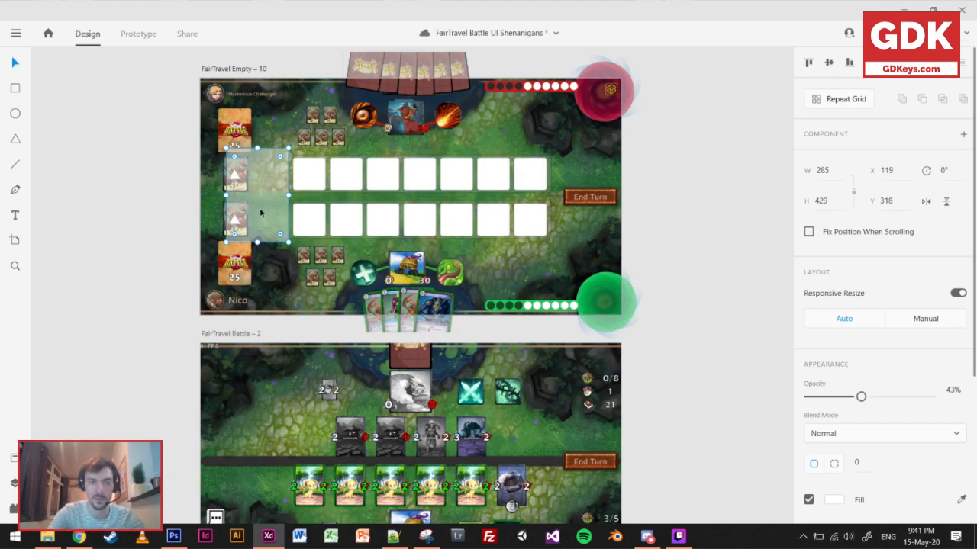
key("Delete")
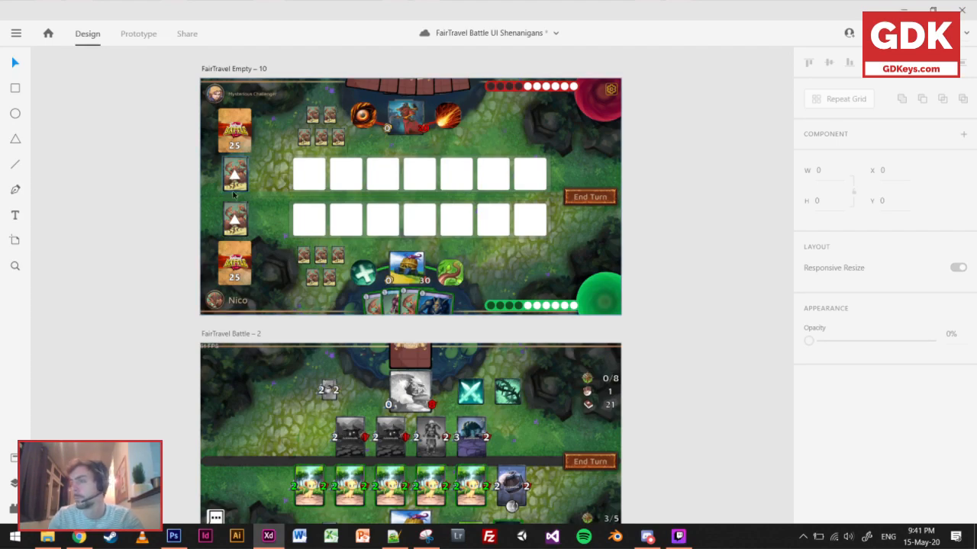
Save the document with FairTravel Empty – 10 and FairTravel Battle – 2 stacked for comparison.
scroll(643, 333, "down", 1)
left_click_drag(644, 333, 688, 311)
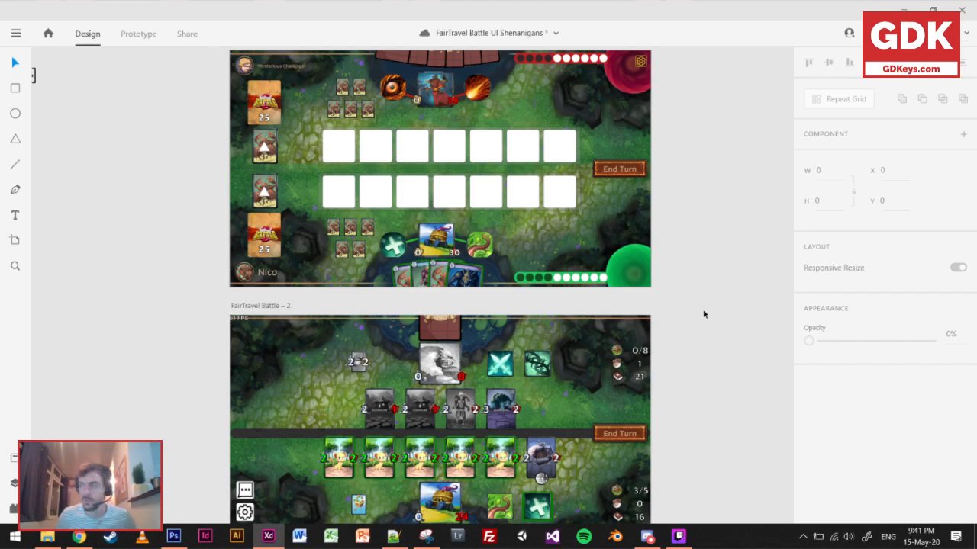
key("ctrl+s")
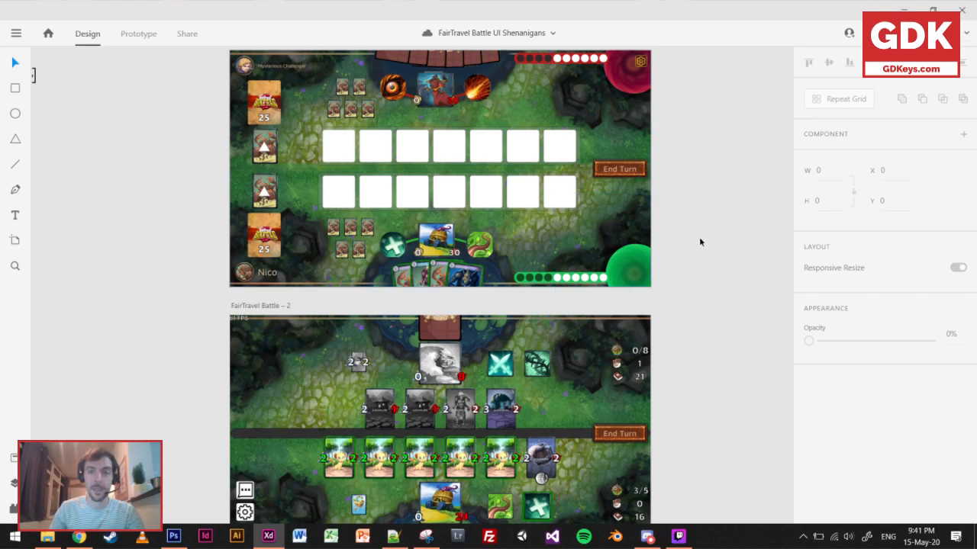
Examine the FairTravel Empty – 10 layout against FairTravel Battle – 2, from the slot rows to the hand and mana areas.
scroll(702, 218, "up", 1)
left_click_drag(712, 269, 713, 279)
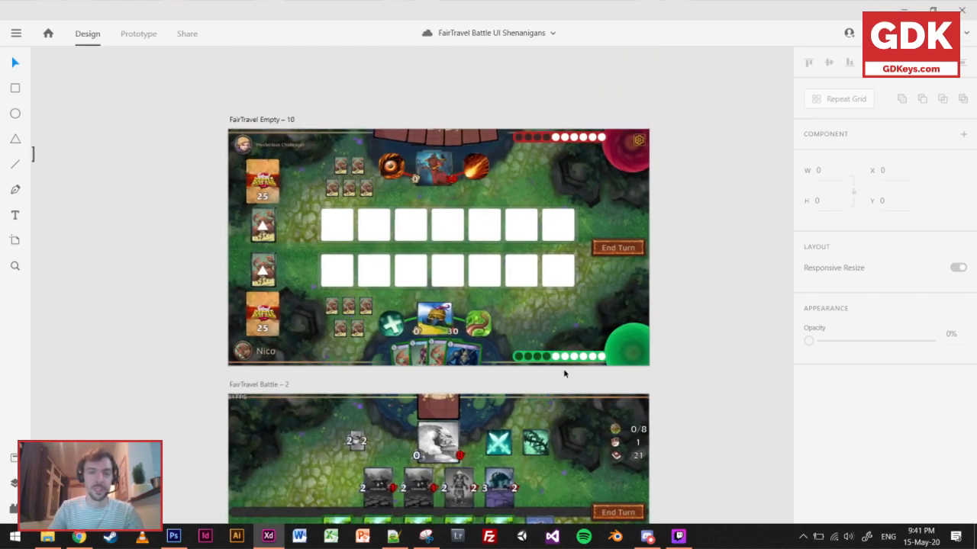
scroll(462, 299, "up", 1)
scroll(462, 300, "down", 1)
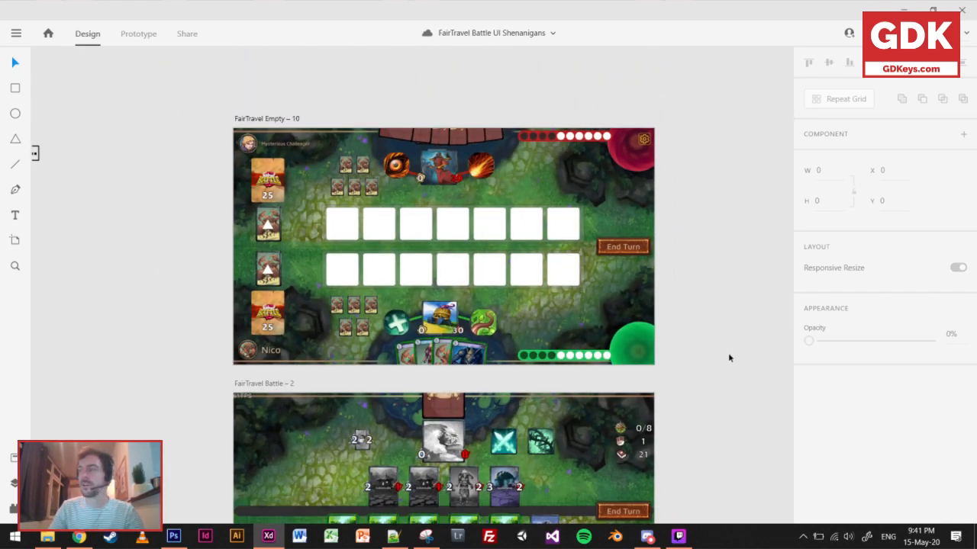
left_click_drag(718, 368, 702, 321)
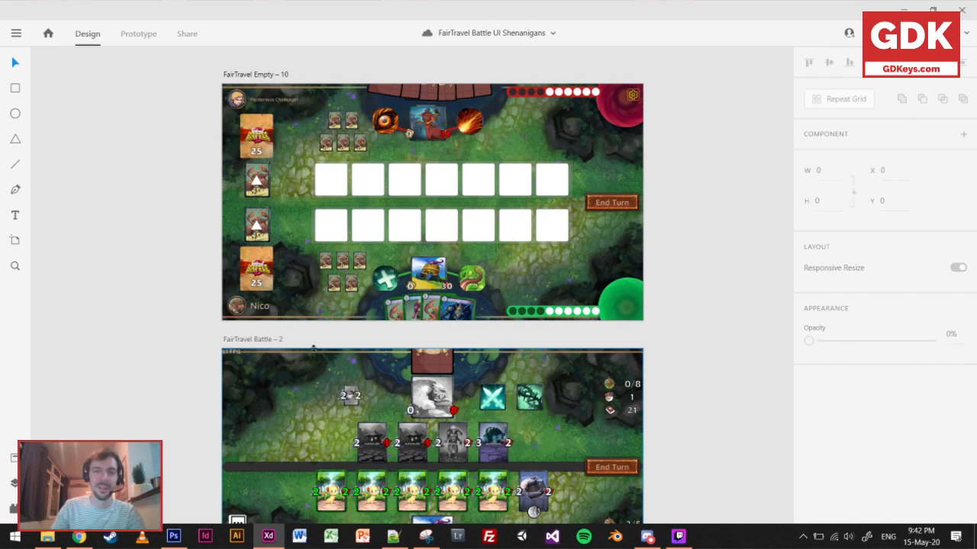
left_click_drag(702, 303, 700, 292)
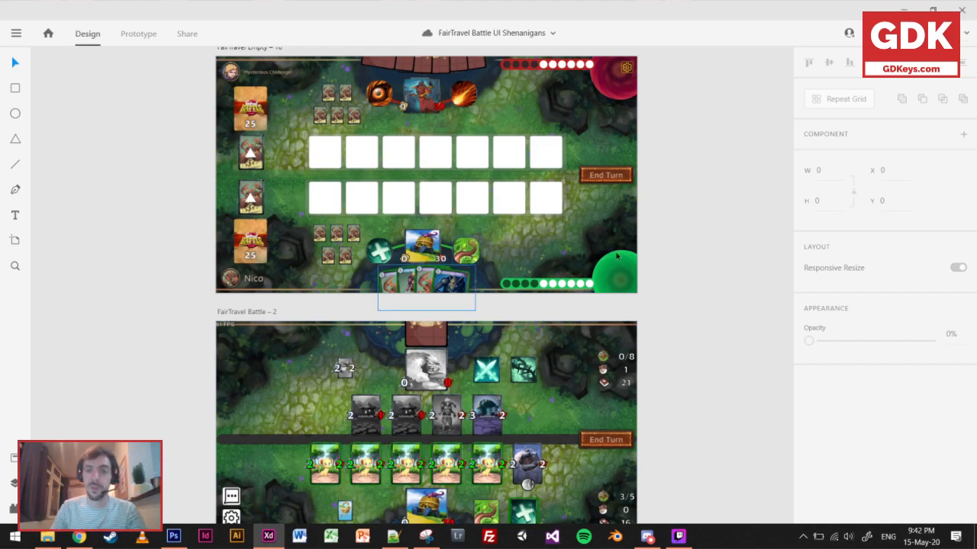
scroll(752, 317, "right", 4)
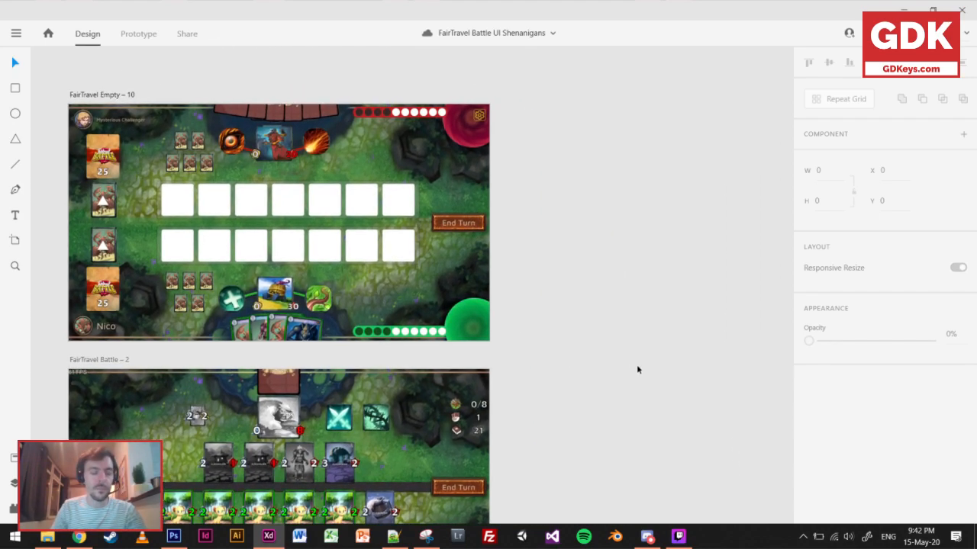
scroll(639, 364, "down", 3)
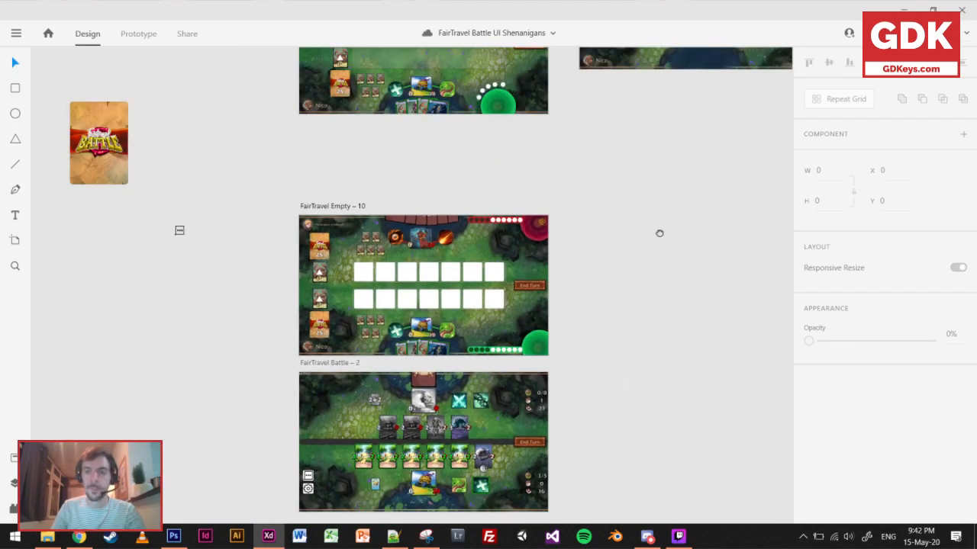
Go to the cards design comparison and select the LoR and HS row labels.
scroll(335, 389, "right", 5)
scroll(430, 342, "down", 3)
scroll(475, 322, "down", 1)
left_click_drag(588, 239, 162, 362)
left_click_drag(538, 281, 366, 302)
scroll(392, 211, "up", 2)
scroll(492, 215, "up", 2)
left_click_drag(587, 226, 493, 235)
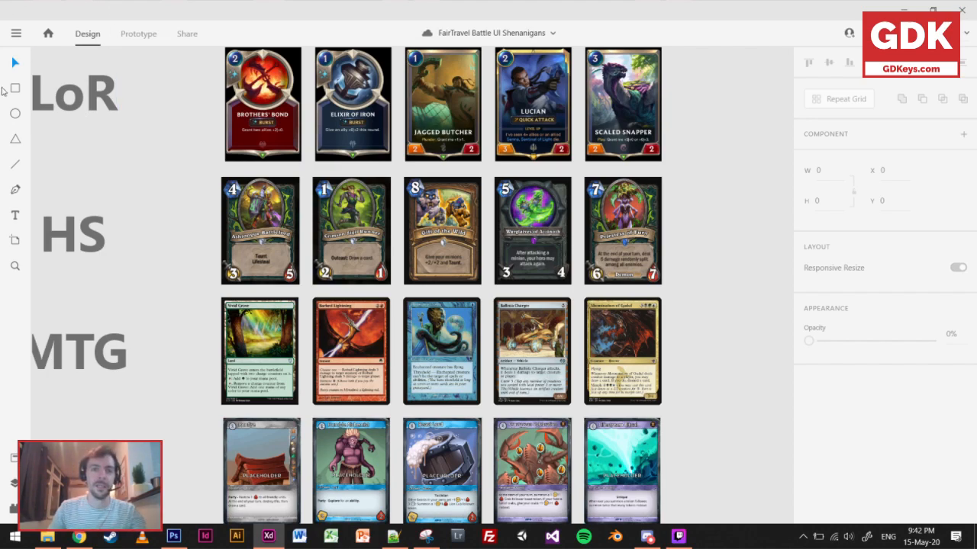
scroll(238, 220, "up", 3)
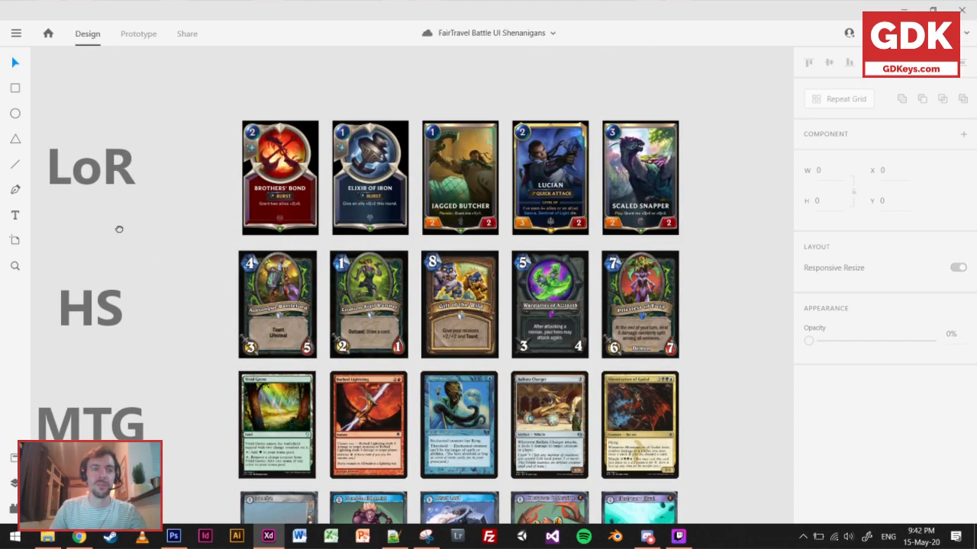
left_click_drag(110, 228, 230, 192)
left_click(213, 142)
left_click(222, 280, "shift")
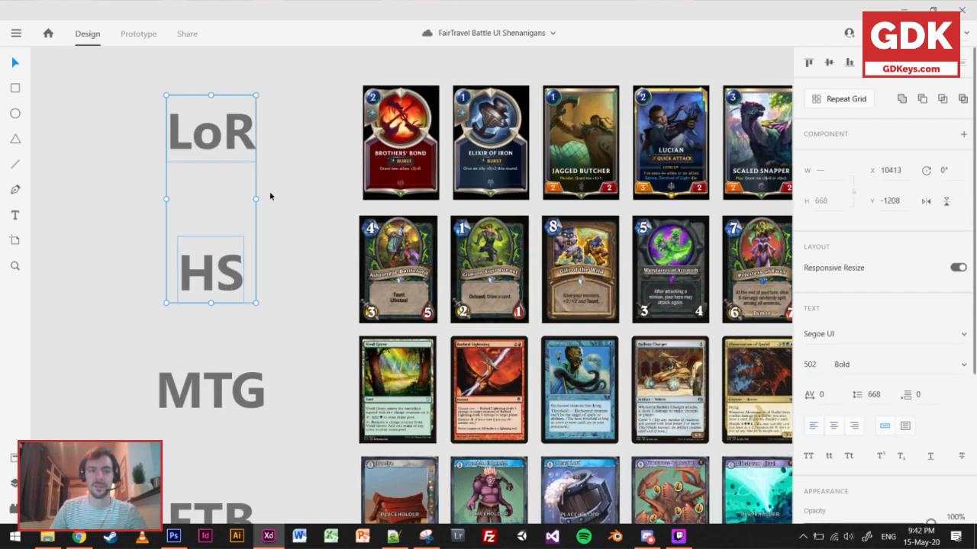
left_click(102, 100)
left_click_drag(95, 84, 139, 190)
key("Delete")
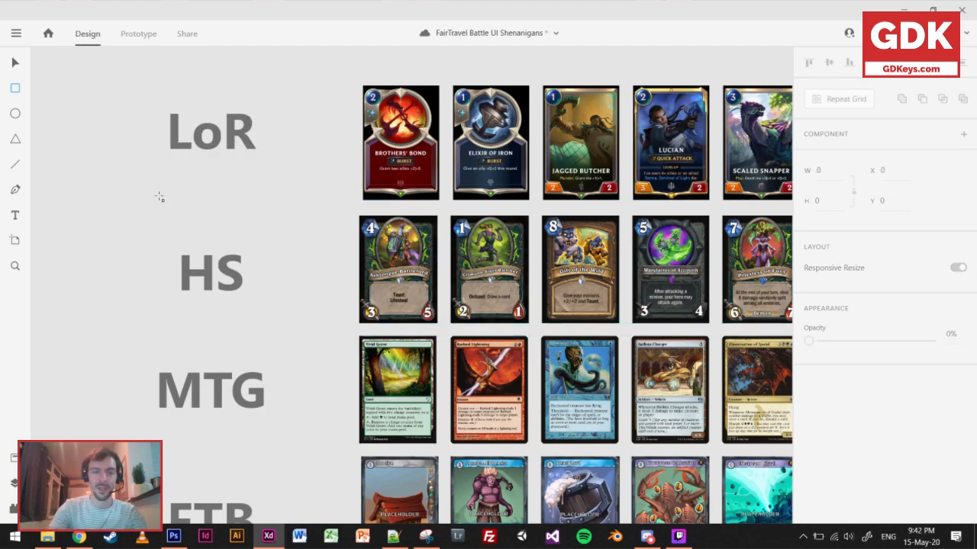
key("v")
Examine the LoR card row closely, from Brothers' Bond to Scaled Snapper.
left_click_drag(411, 255, 305, 254)
left_click_drag(364, 255, 389, 256)
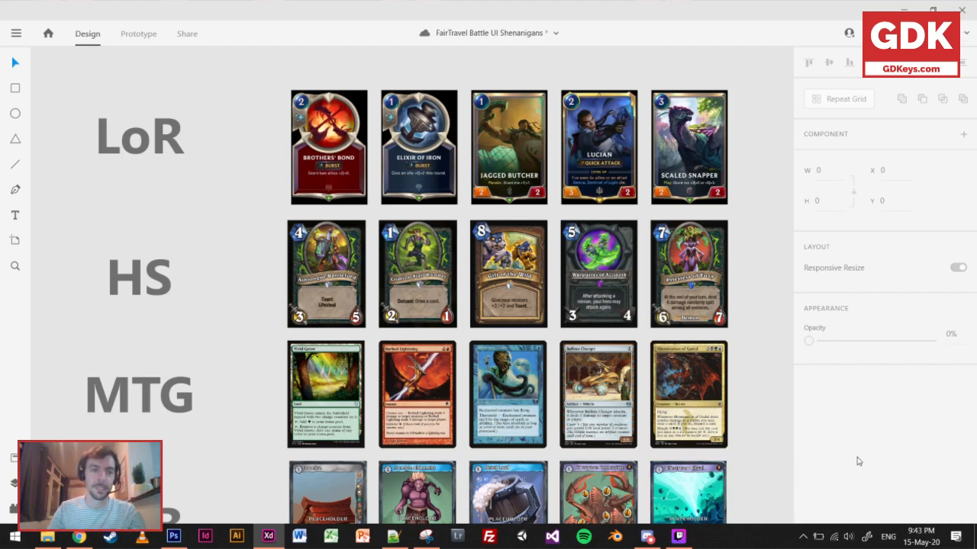
scroll(550, 124, "up", 2)
scroll(550, 124, "up", 2)
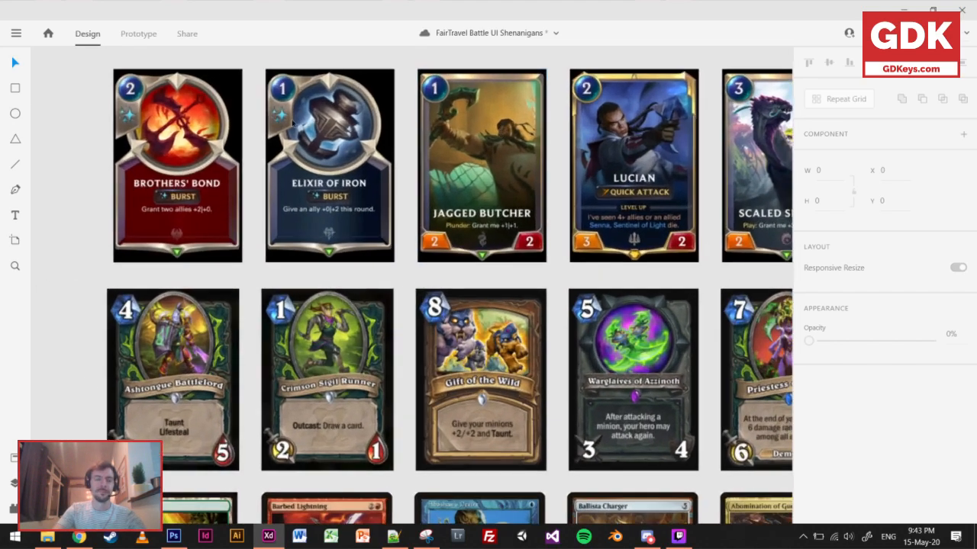
scroll(263, 134, "up", 2)
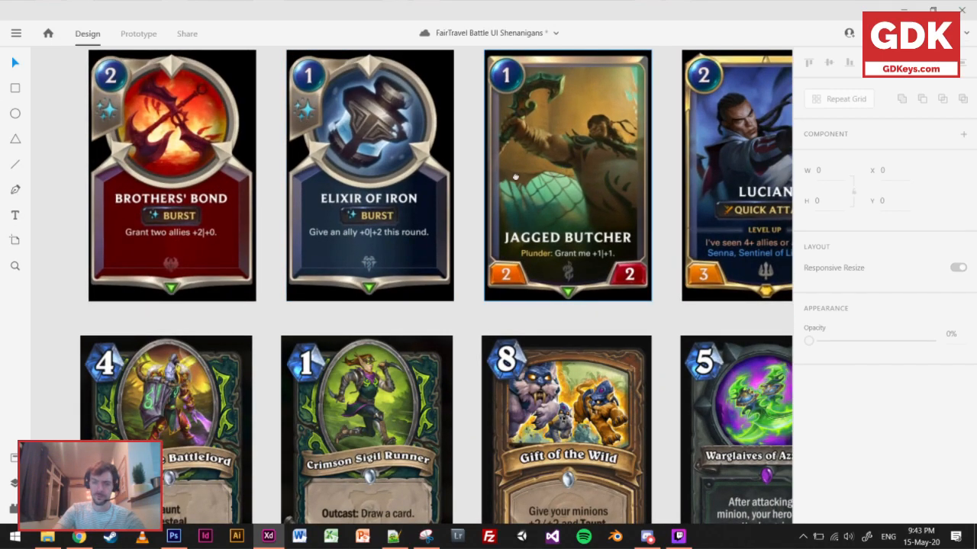
scroll(519, 160, "right", 3)
scroll(454, 195, "down", 2)
left_click_drag(498, 181, 451, 214)
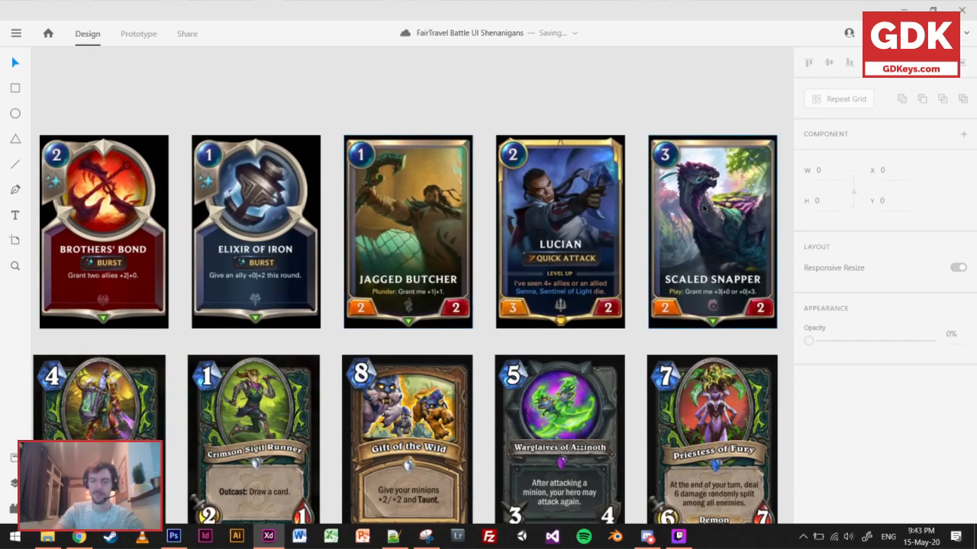
Compare the LoR unit cards with the Elixir of Iron spell card, selecting individual cards in turn.
left_click(679, 213)
left_click(397, 213)
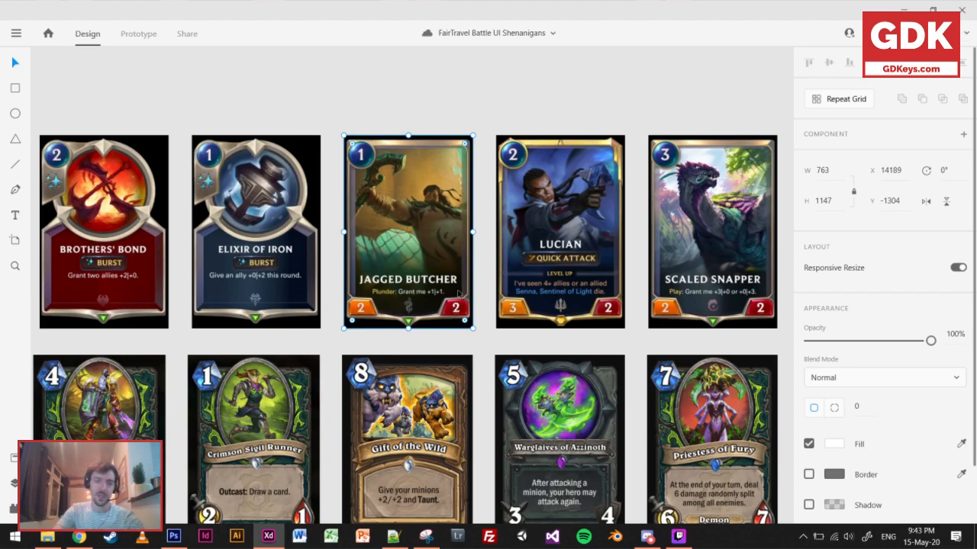
left_click(610, 164)
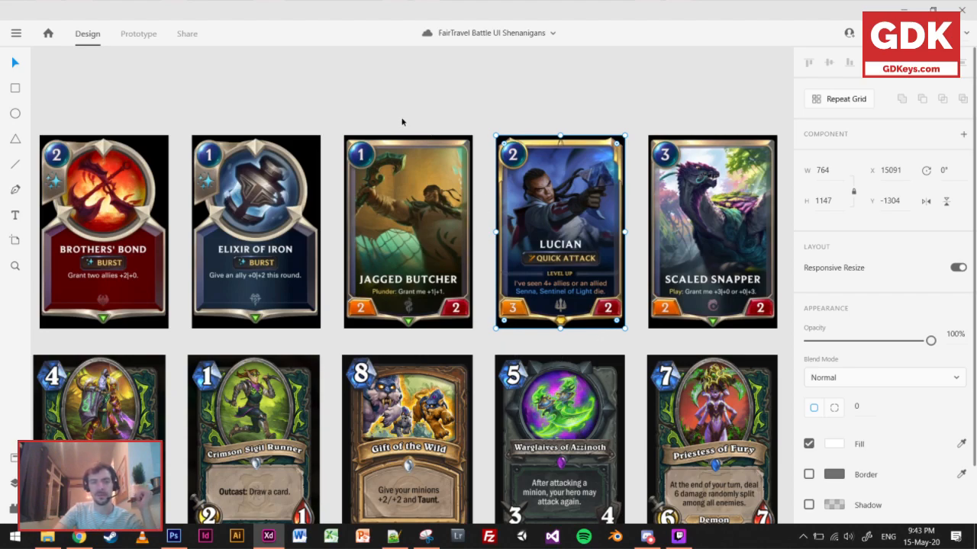
left_click(375, 108)
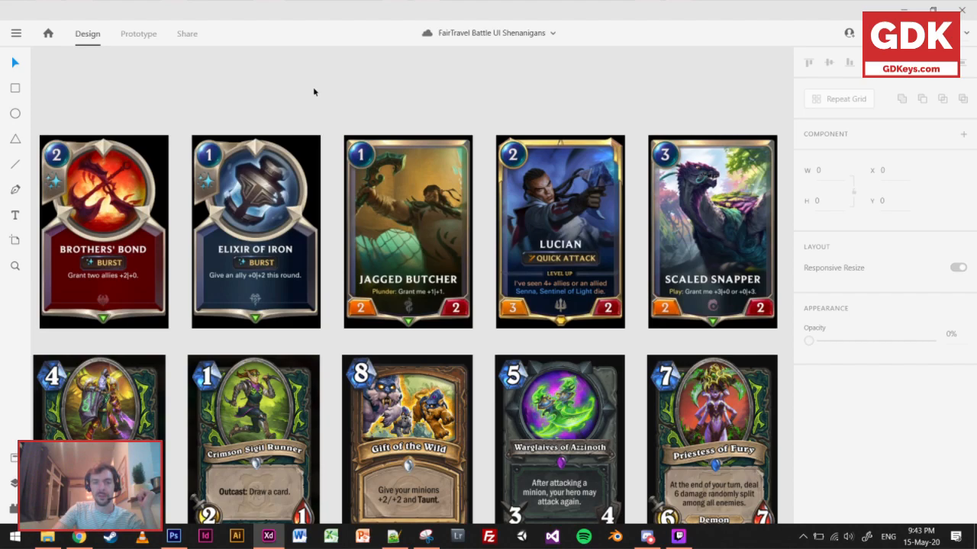
left_click(254, 188)
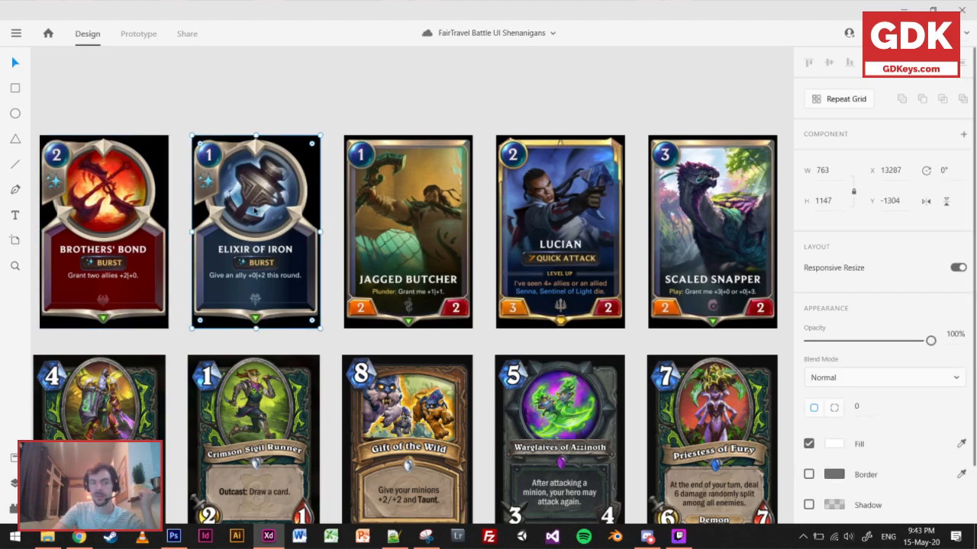
left_click_drag(201, 100, 223, 105)
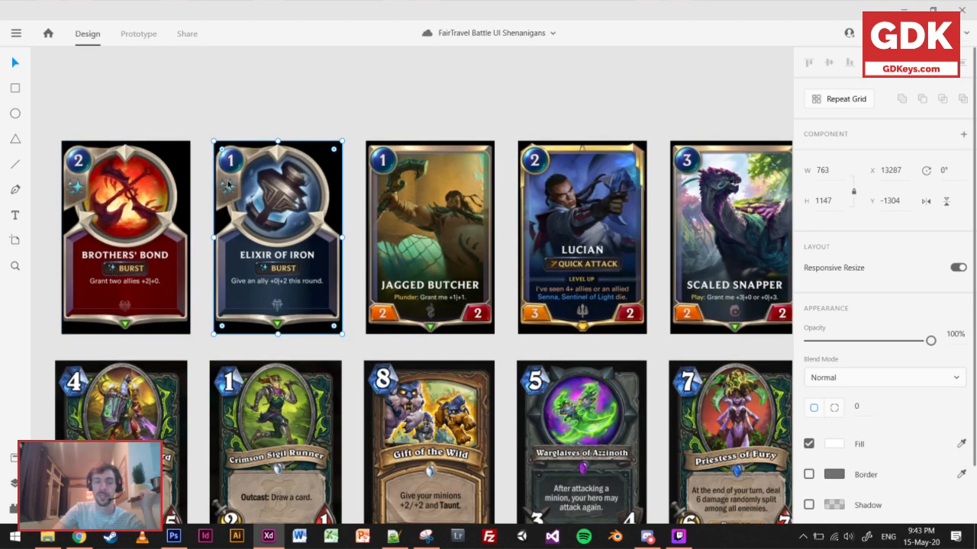
left_click(234, 105)
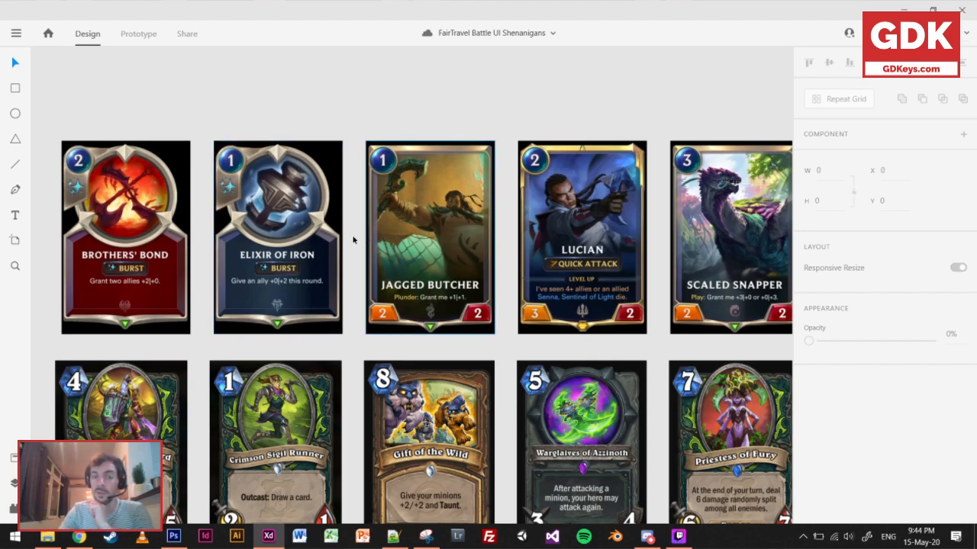
scroll(407, 306, "down", 2)
scroll(406, 306, "right", 1)
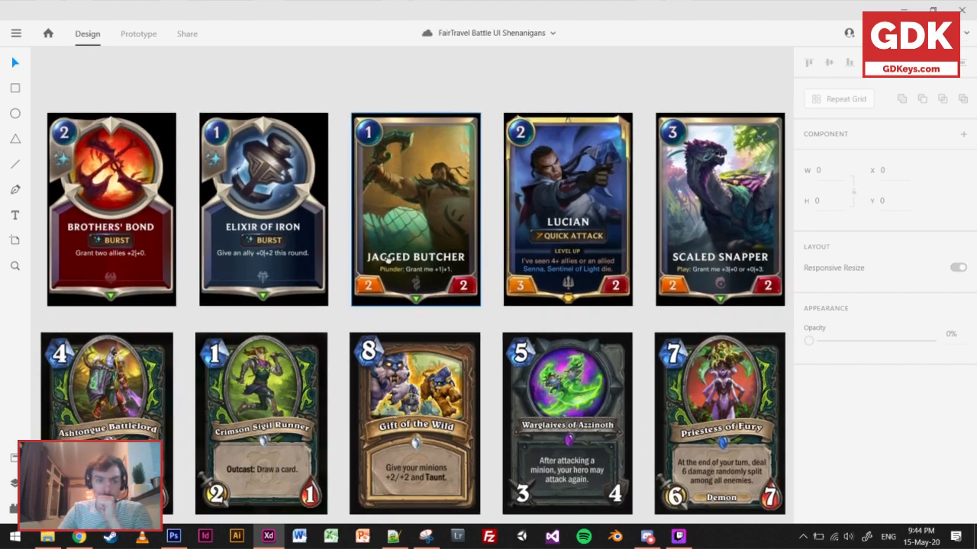
Examine the fanned hand of LoR cards on the dark panel against the single cards in the comparison rows.
left_click_drag(547, 138, 144, 289)
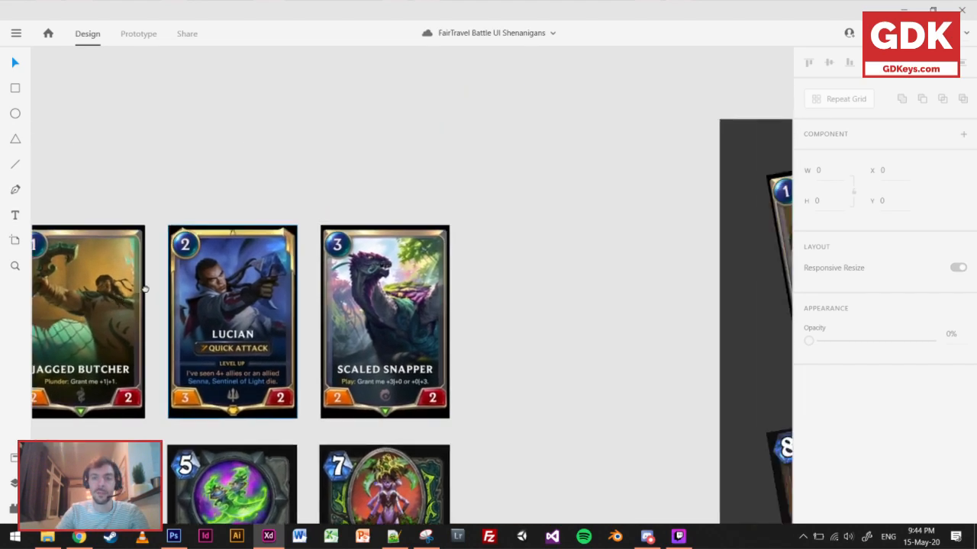
left_click_drag(538, 222, 113, 208)
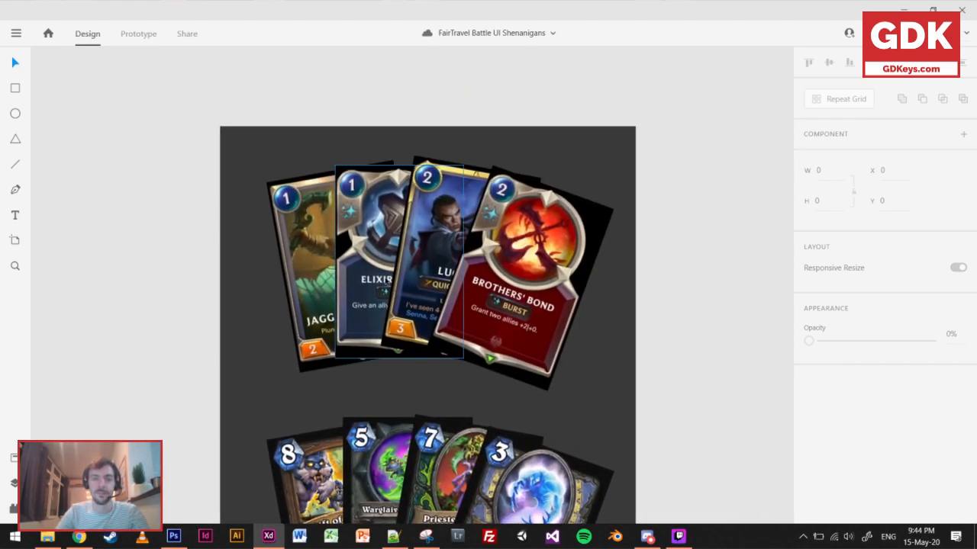
scroll(407, 270, "up", 3)
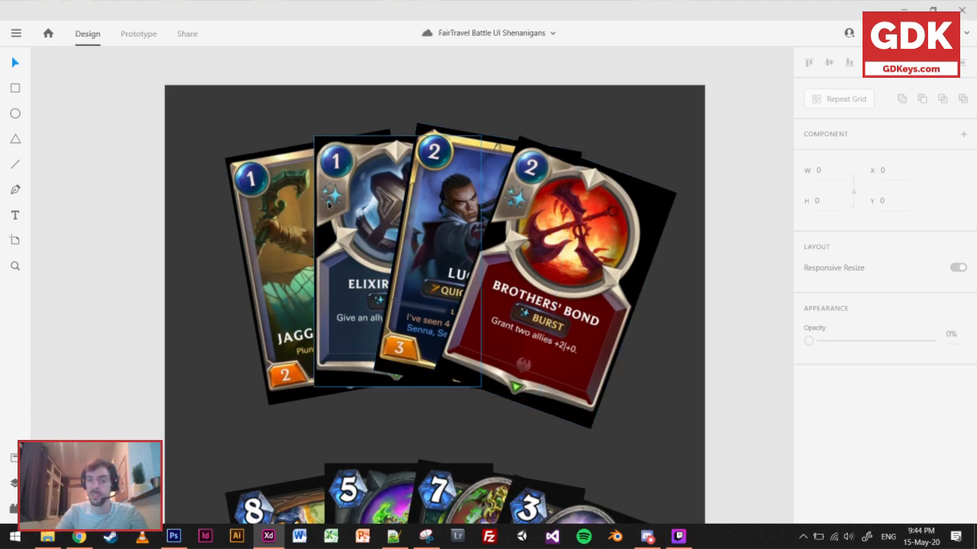
scroll(328, 204, "down", 3)
left_click_drag(270, 217, 763, 222)
left_click_drag(428, 206, 774, 68)
left_click_drag(482, 153, 225, 203)
left_click_drag(675, 172, 235, 204)
left_click_drag(591, 191, 461, 253)
scroll(460, 253, "up", 1)
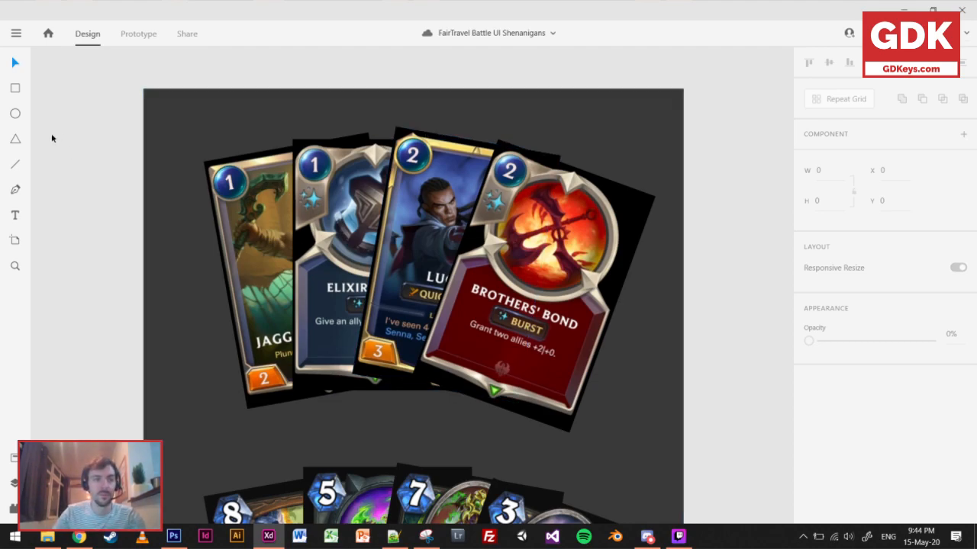
Draw a closed triangle with the Pen tool over the upper-left half of the fanned Brothers' Bond card.
left_click(14, 190)
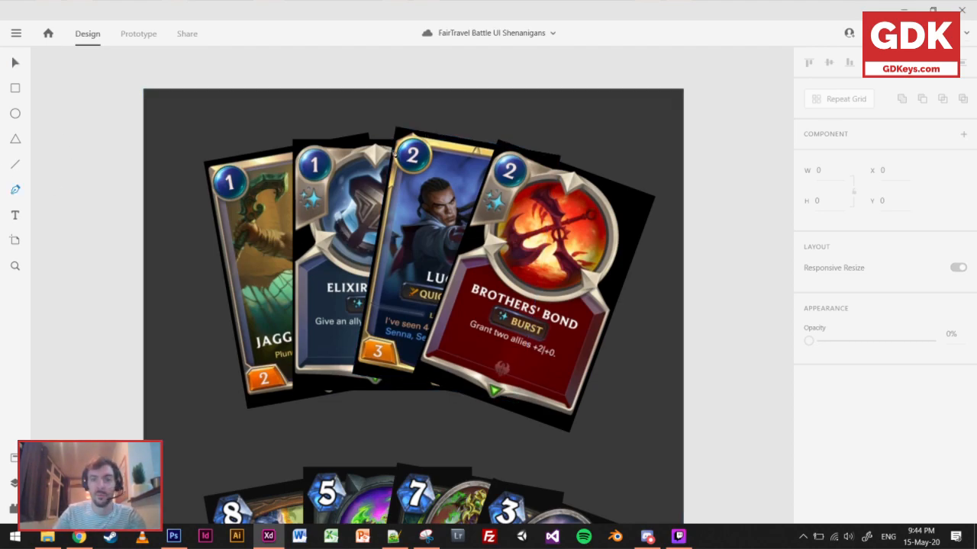
left_click(497, 144)
left_click(416, 374)
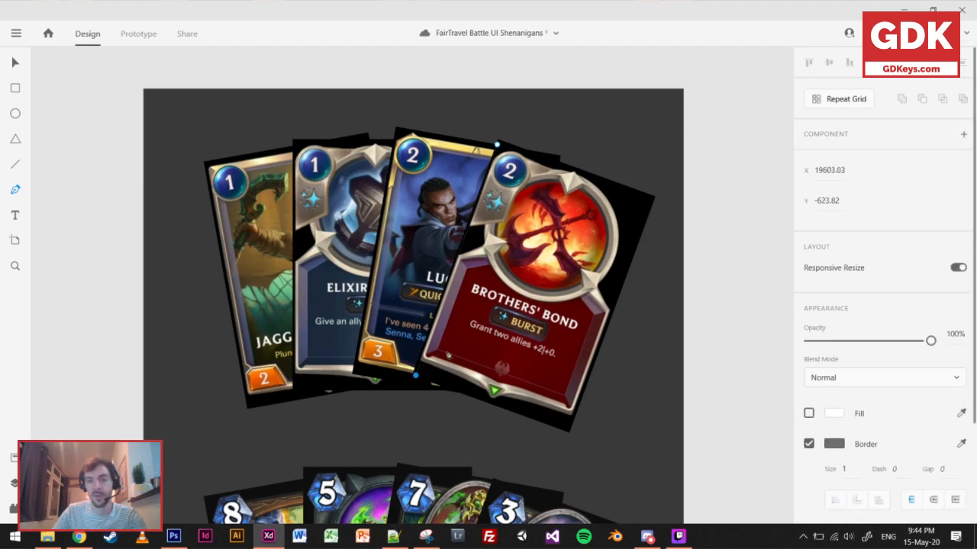
left_click(650, 199)
left_click(497, 144)
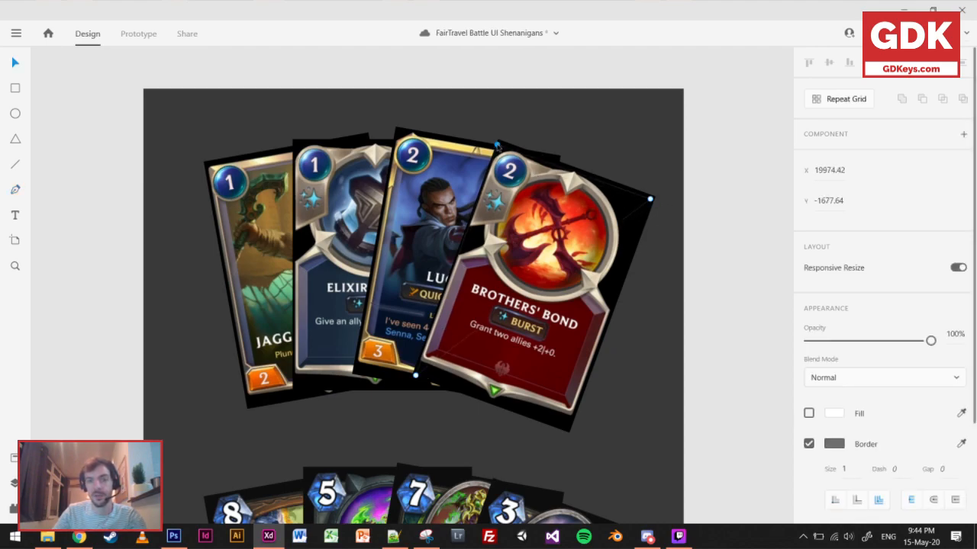
Fill the triangle over Brothers' Bond with white at 68% opacity, and delete its selected upper-left corner point.
left_click(15, 61)
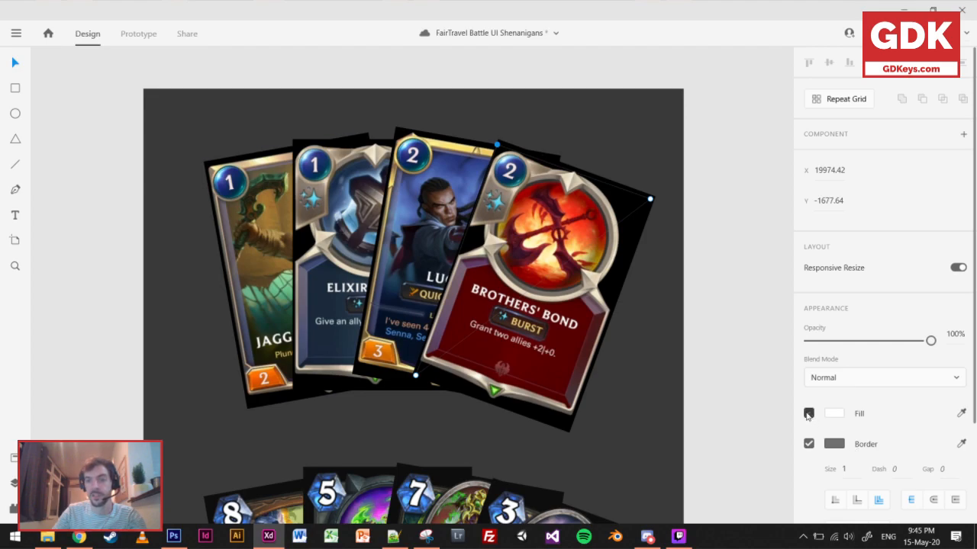
left_click(808, 414)
left_click_drag(930, 341, 893, 342)
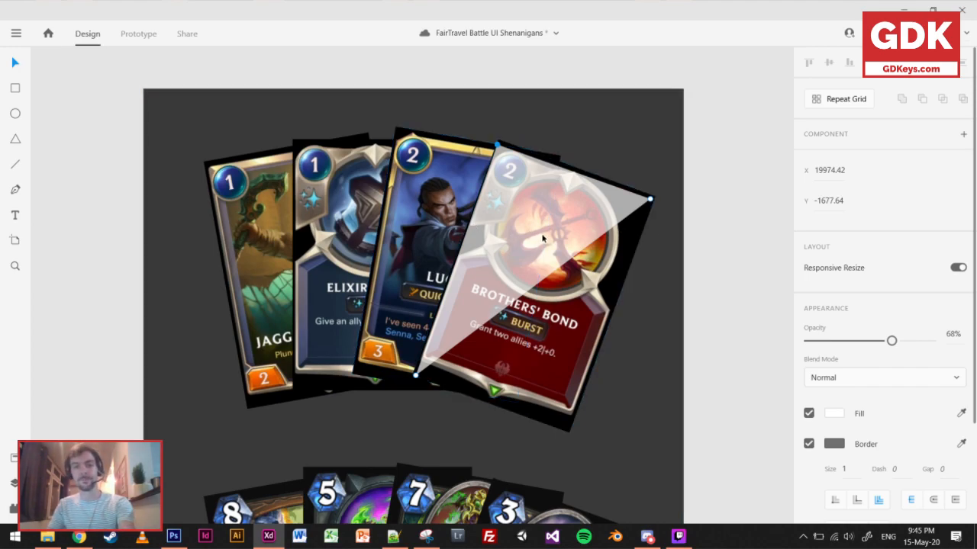
key("Delete")
Compare the LoR, HS, MTG and FTB card rows in the cards design section.
scroll(194, 216, "down", 3)
left_click_drag(239, 227, 518, 185)
scroll(333, 165, "down", 5)
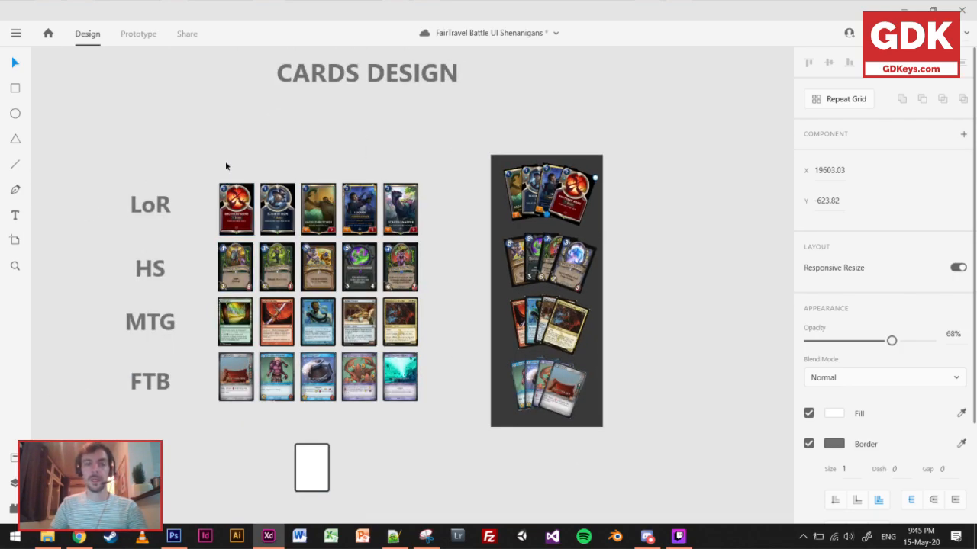
scroll(225, 165, "up", 5)
scroll(310, 220, "down", 2)
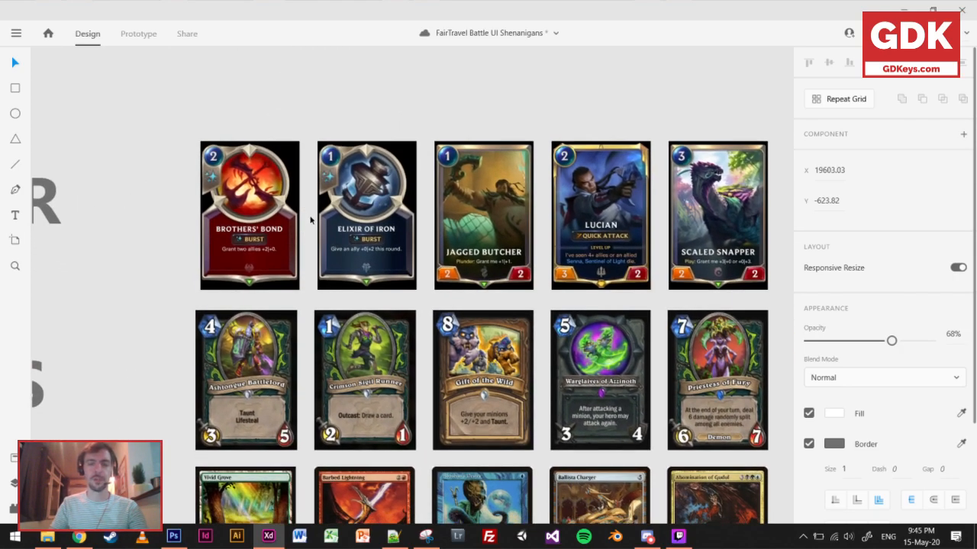
left_click_drag(239, 358, 324, 223)
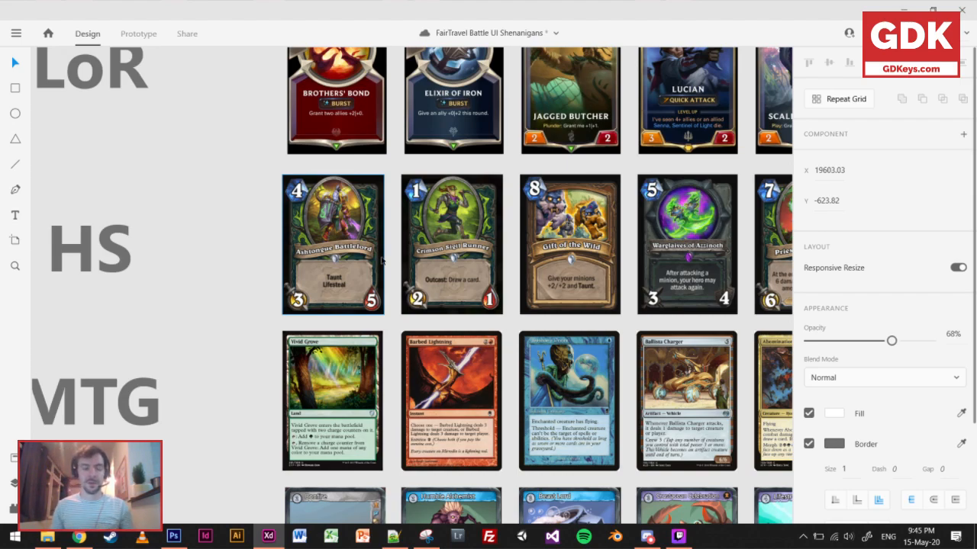
scroll(210, 264, "down", 3)
left_click_drag(203, 386, 311, 252)
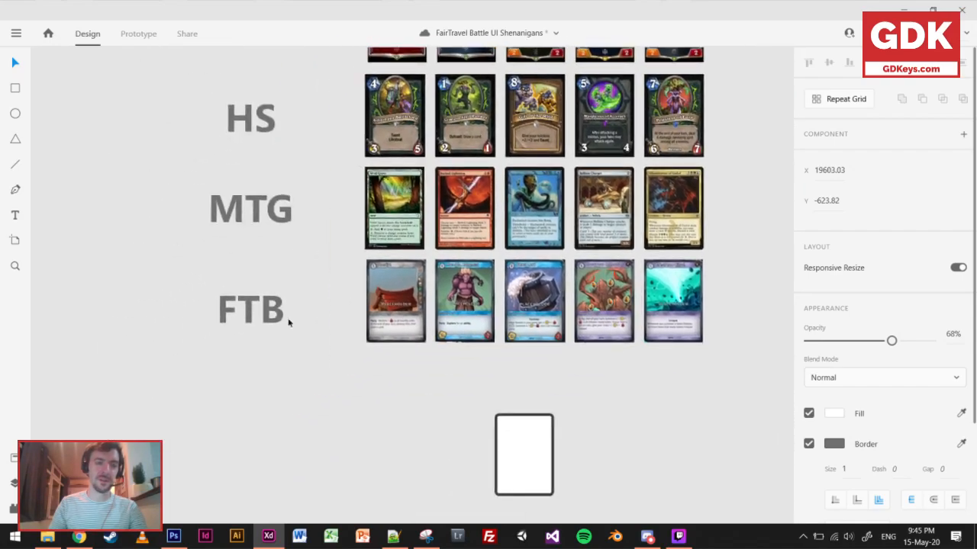
scroll(217, 339, "up", 3)
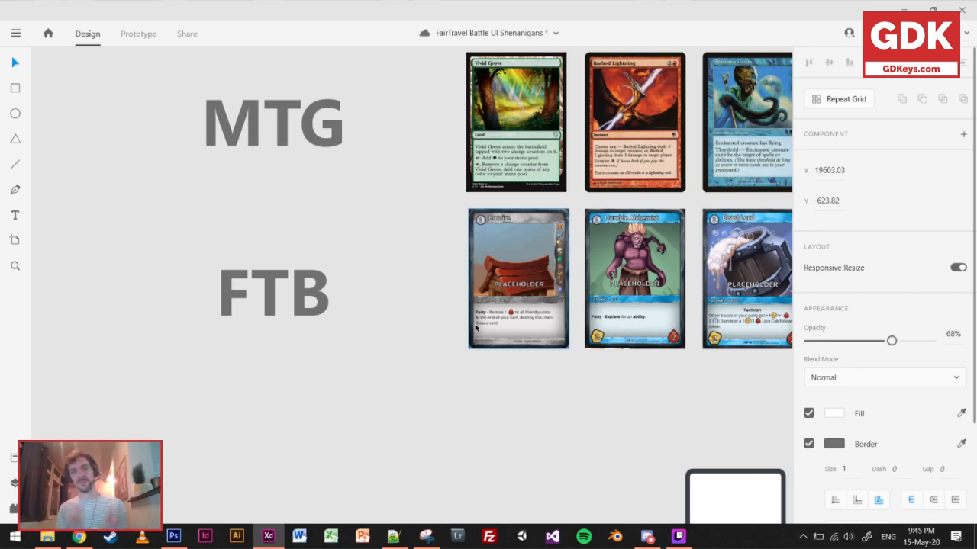
scroll(356, 370, "up", 10)
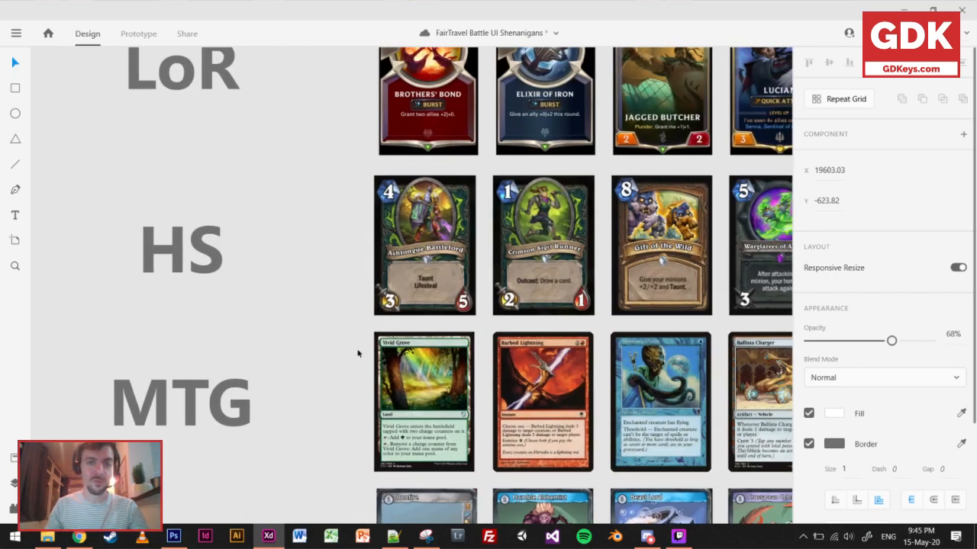
scroll(505, 292, "up", 3)
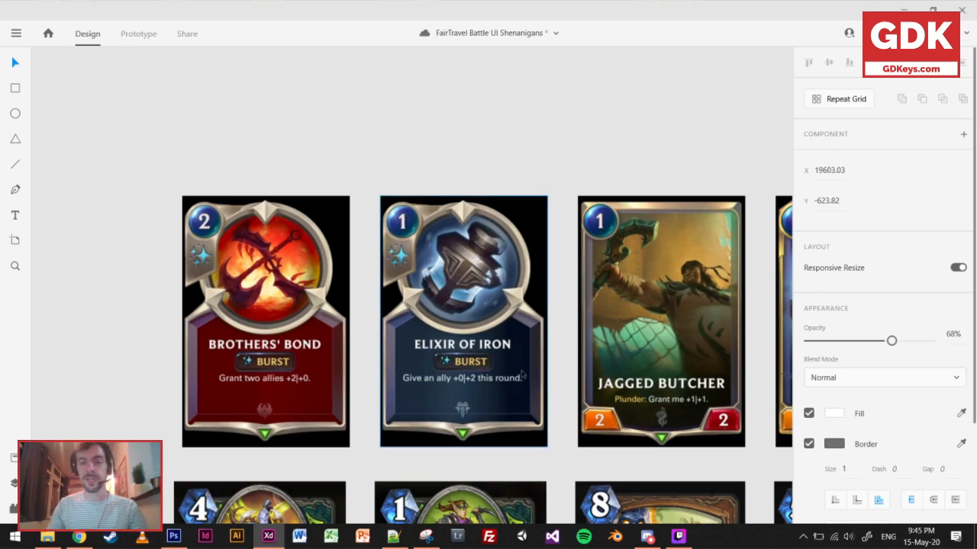
Examine the HS card row up close against the LoR cards, focusing on Ashtongue Battlelord and Crimson Sigil Runner.
left_click_drag(518, 401, 428, 387)
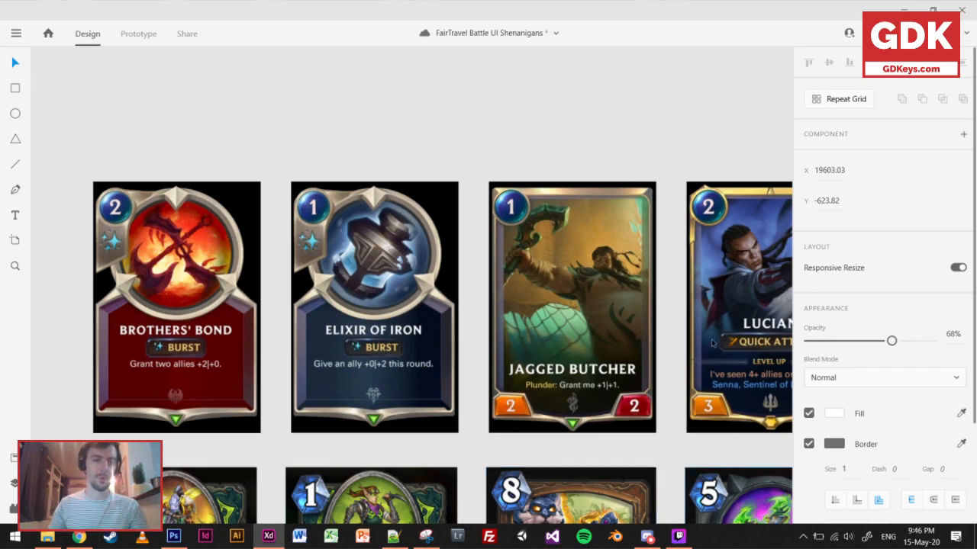
scroll(431, 390, "down", 3)
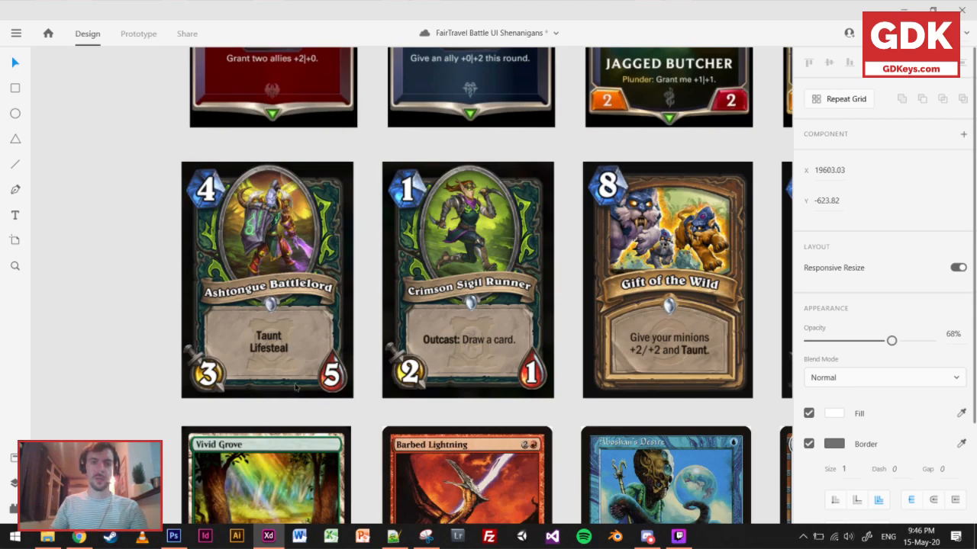
scroll(529, 272, "down", 2)
left_click_drag(547, 268, 341, 326)
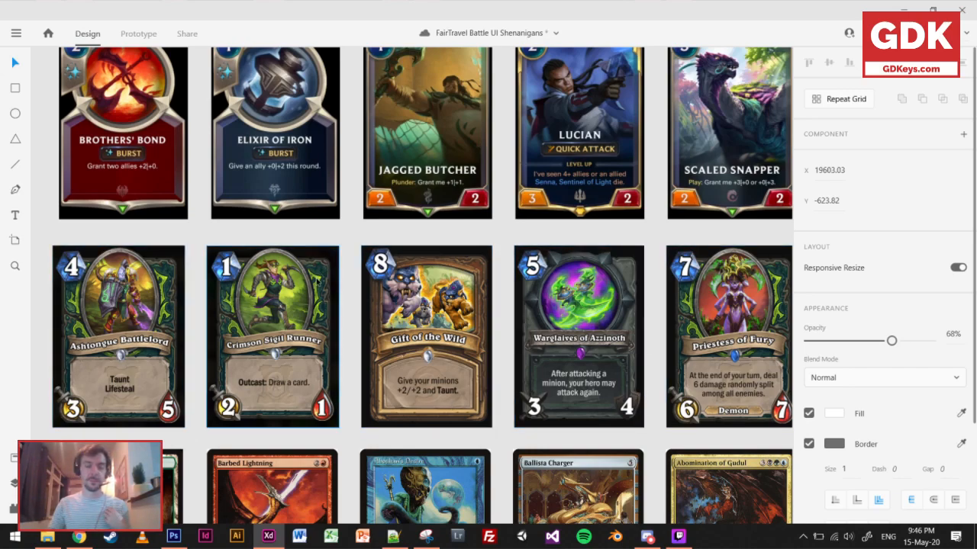
scroll(317, 286, "up", 2)
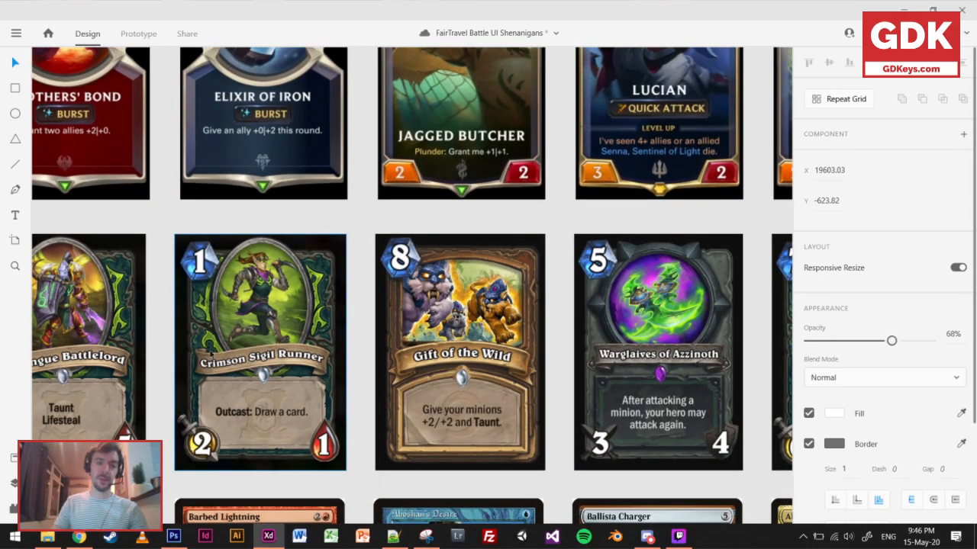
scroll(215, 337, "down", 2)
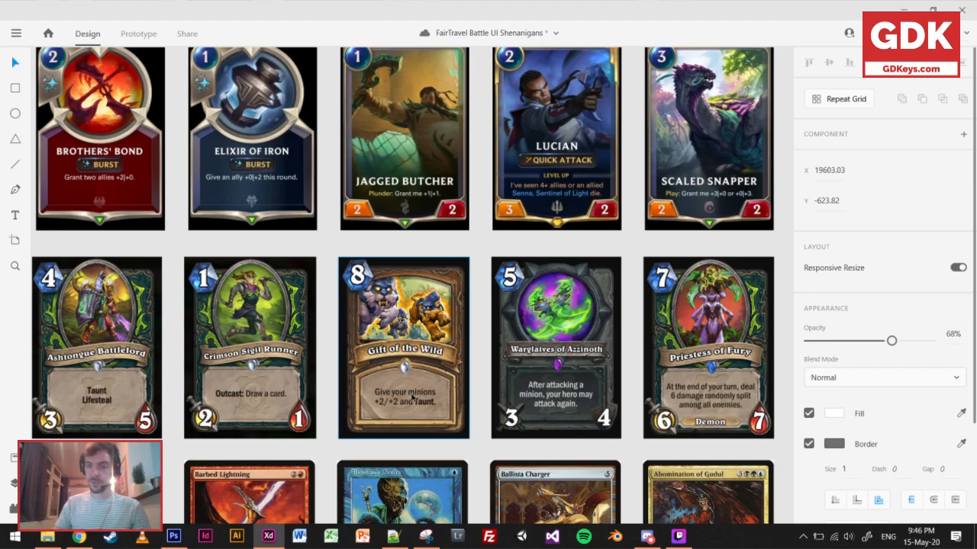
scroll(364, 369, "left", 3)
scroll(364, 368, "down", 1)
scroll(129, 372, "left", 1)
scroll(129, 372, "up", 3)
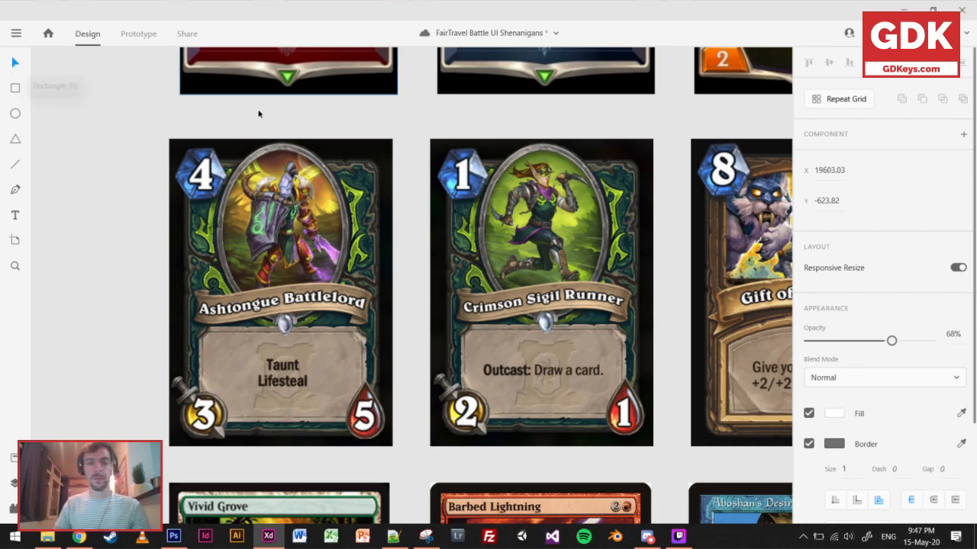
Examine the FairTravel battle screenshot with the enlarged Beast Lord card and its keyword explanations.
scroll(216, 246, "down", 10)
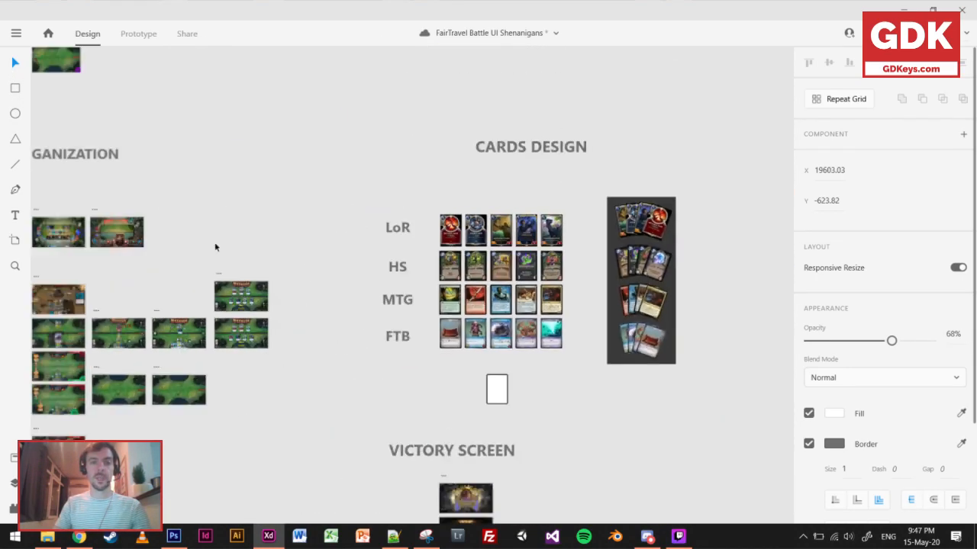
left_click_drag(351, 202, 534, 191)
left_click_drag(344, 274, 519, 369)
left_click_drag(220, 314, 227, 312)
scroll(369, 301, "up", 8)
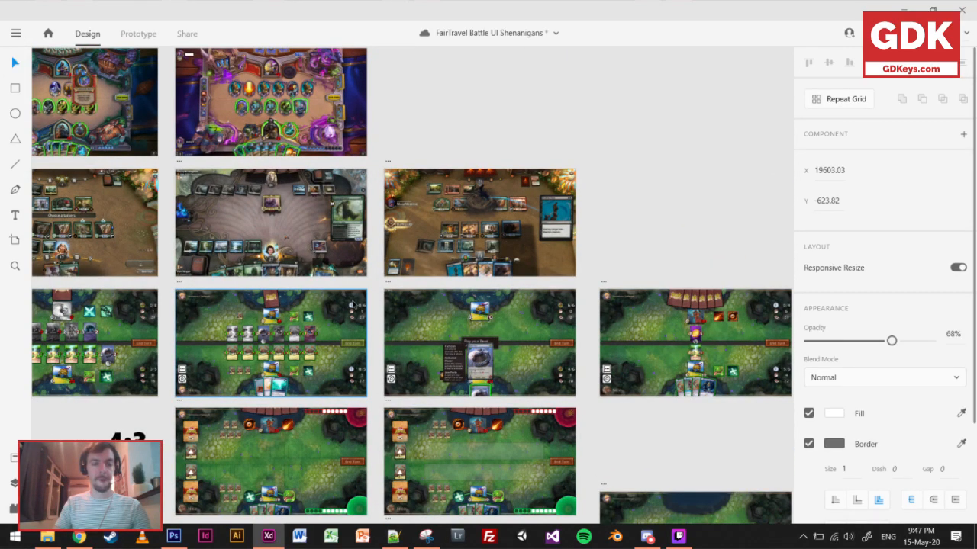
scroll(475, 360, "up", 4)
scroll(476, 361, "up", 6)
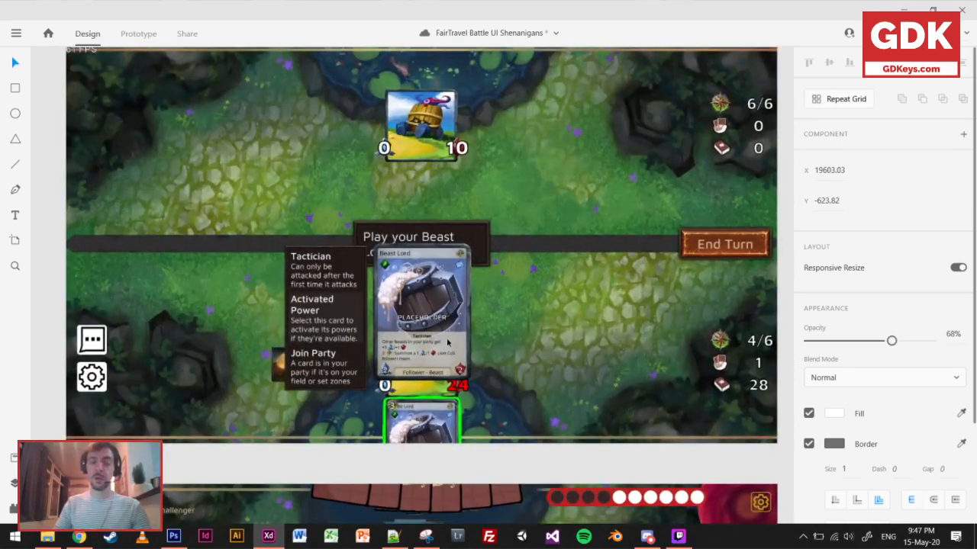
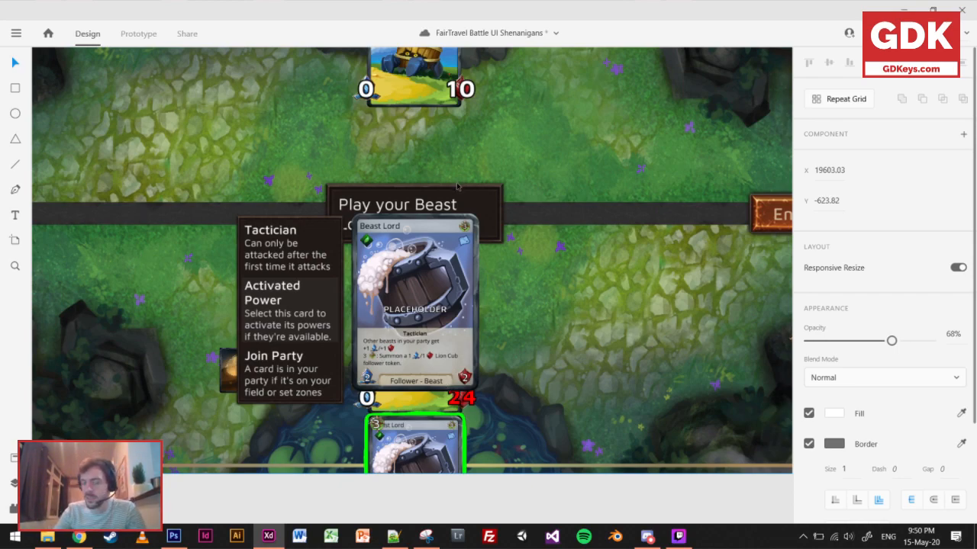
Survey the battle screen mockups and find the comparison grid of cards from the different games.
scroll(460, 205, "down", 2)
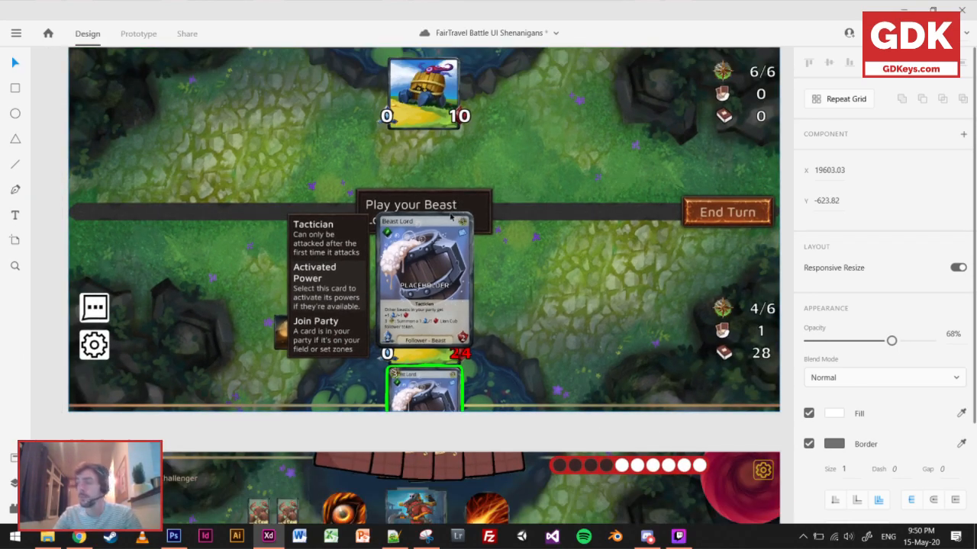
scroll(448, 197, "down", 2)
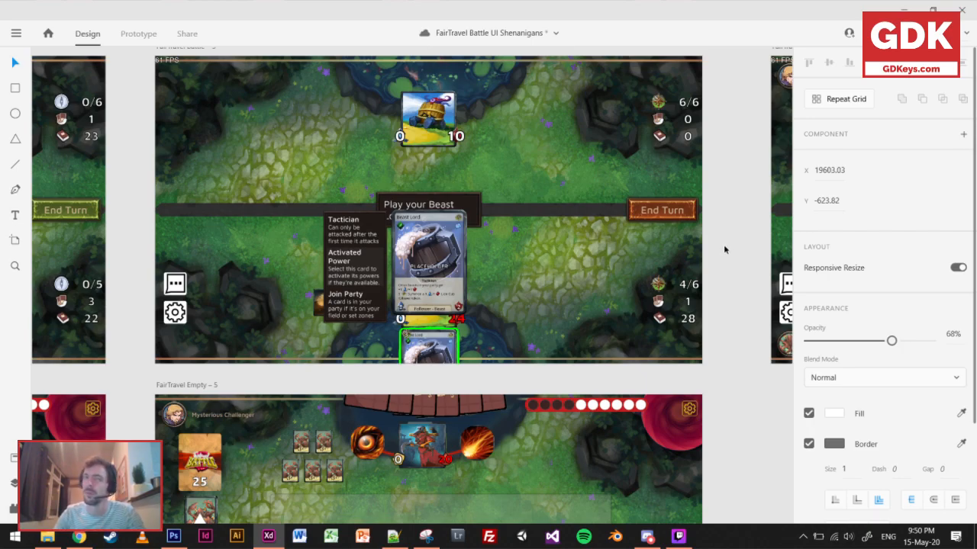
left_click_drag(641, 253, 497, 279)
scroll(488, 280, "down", 4)
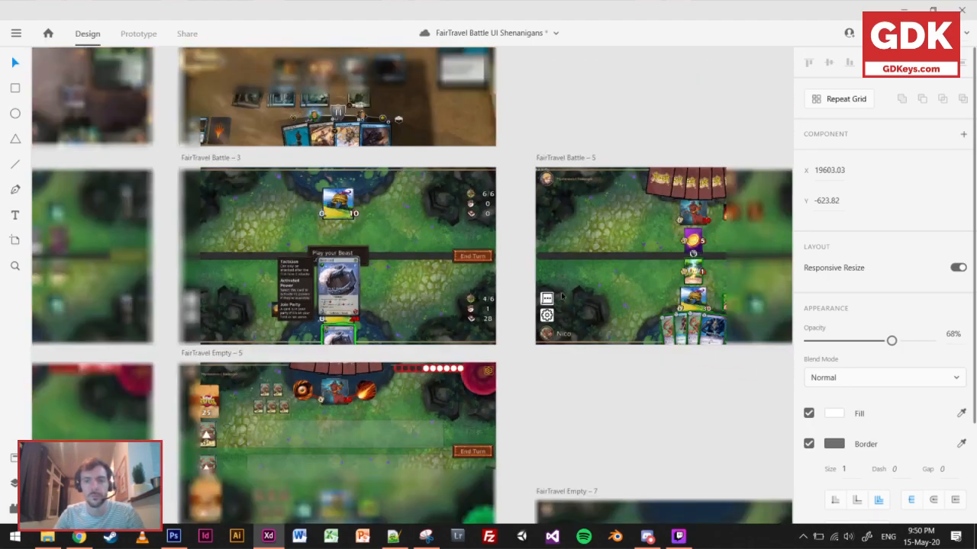
left_click_drag(601, 274, 174, 282)
left_click_drag(694, 256, 198, 279)
left_click_drag(733, 229, 331, 242)
left_click_drag(541, 224, 234, 298)
left_click_drag(623, 232, 274, 263)
scroll(274, 264, "down", 2)
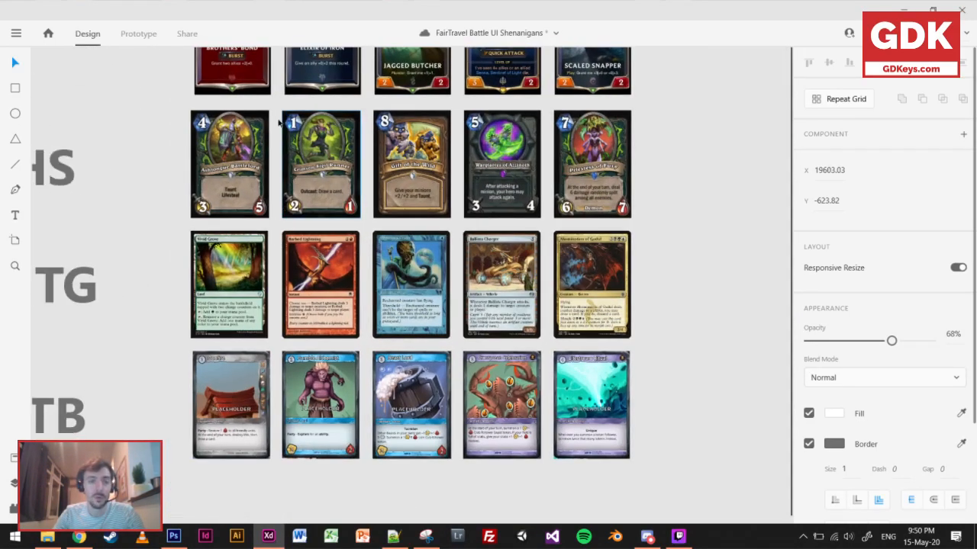
Cover the attack value on the Crimson Sigil Runner card with a 212 × 212 circle filled red, #FF0000.
scroll(279, 114, "up", 3)
left_click_drag(371, 160, 261, 218)
scroll(319, 223, "down", 1)
scroll(259, 303, "up", 4)
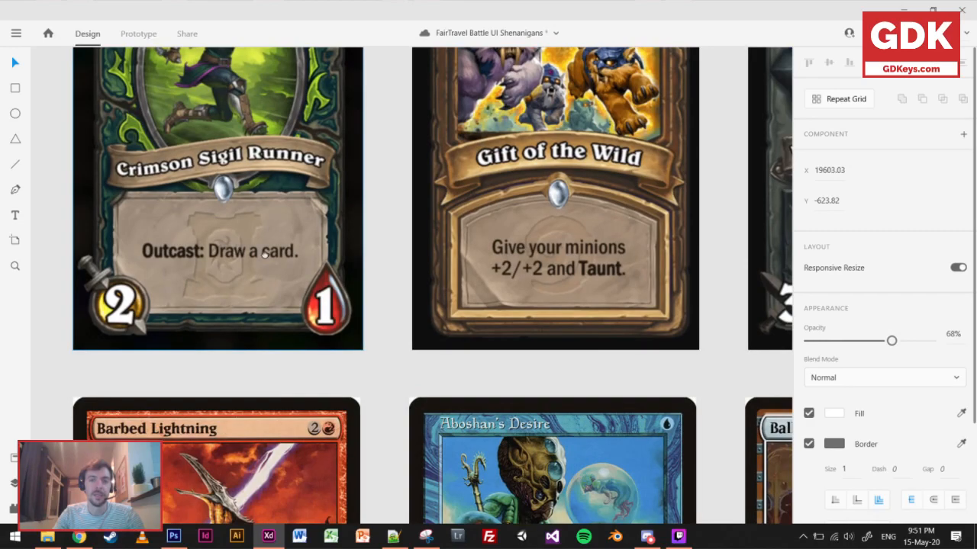
left_click_drag(265, 254, 450, 304)
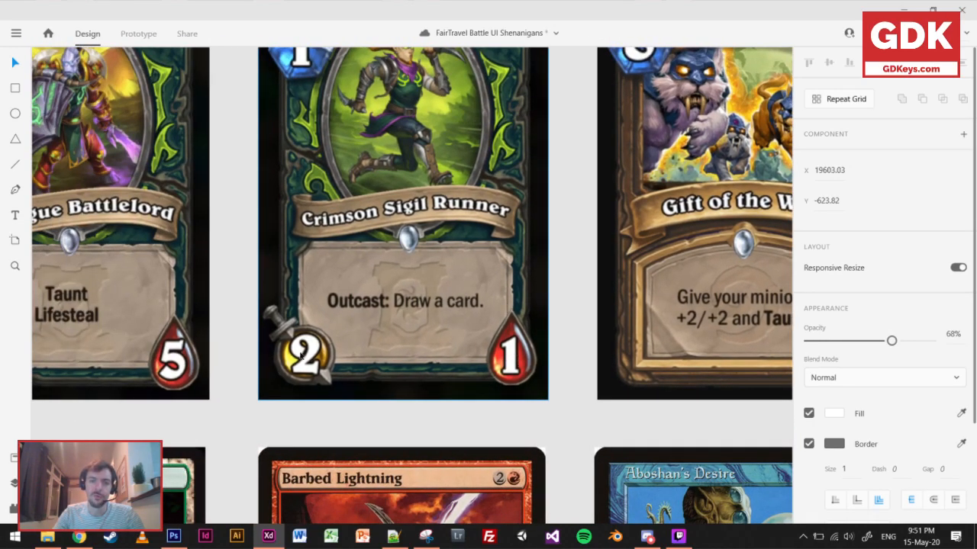
left_click(15, 115)
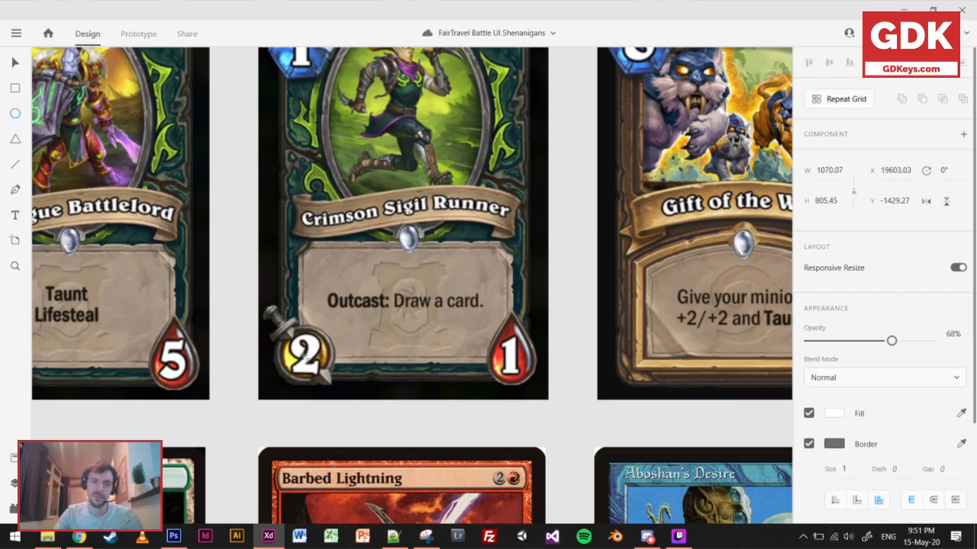
left_click_drag(305, 355, 343, 316)
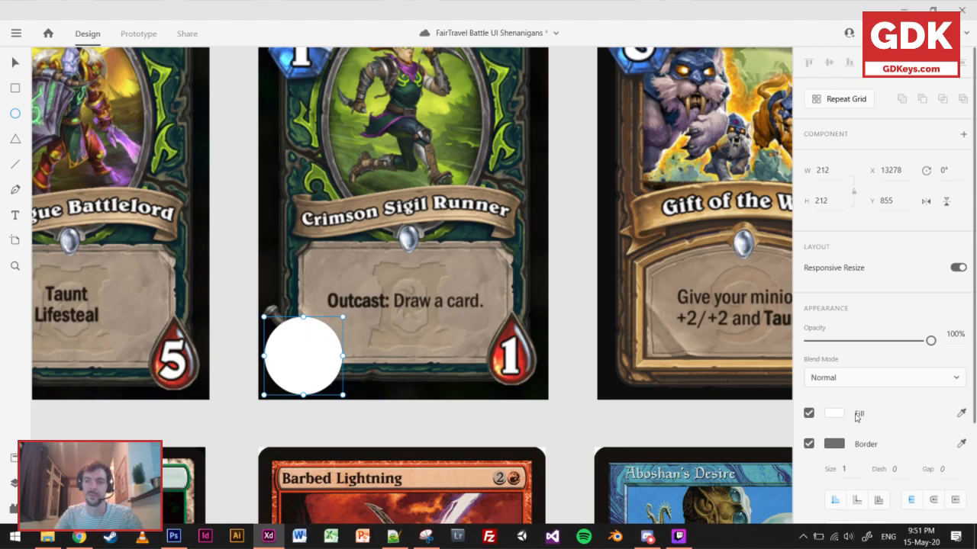
left_click(833, 413)
left_click_drag(732, 375, 761, 322)
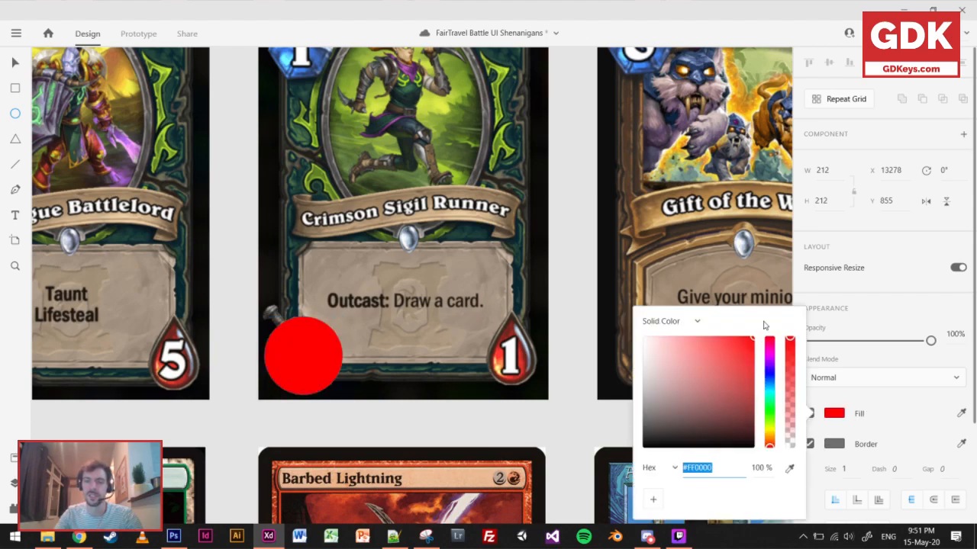
left_click(14, 65)
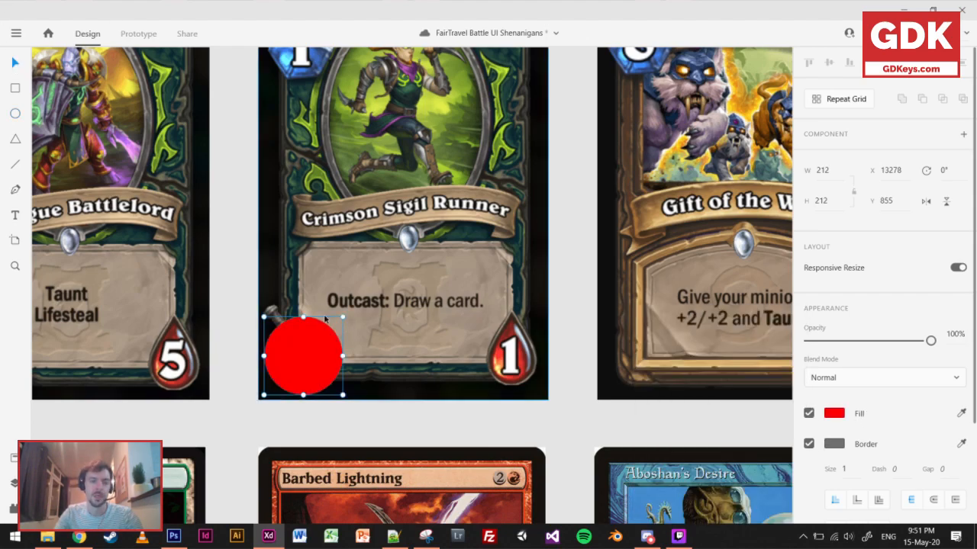
Duplicate the red circle over the card's health value and fill the copy blue, #0008FF.
left_click_drag(315, 335, 518, 339)
left_click(834, 414)
left_click(766, 374)
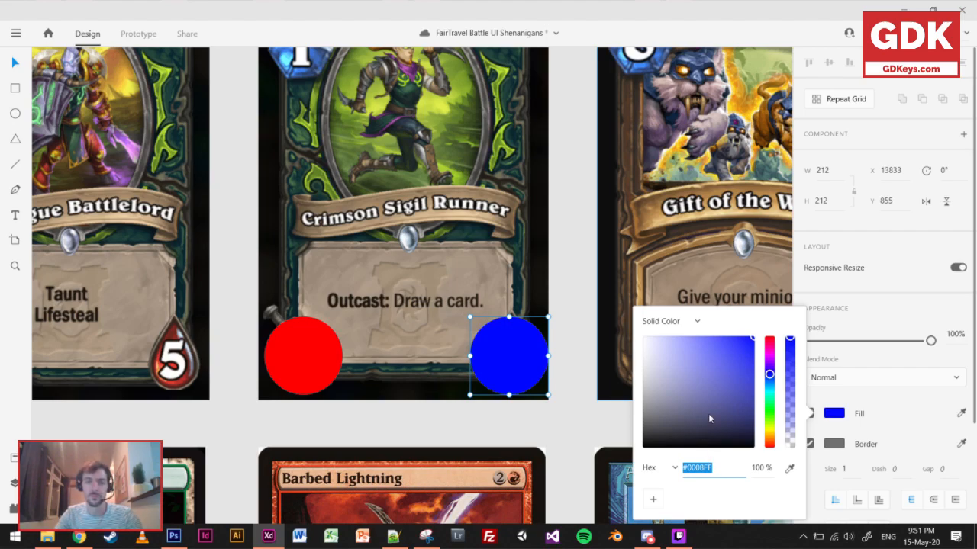
Try other fill colours on the circle over the health value, including greyish lavender #9FA0BE.
left_click_drag(689, 381, 661, 365)
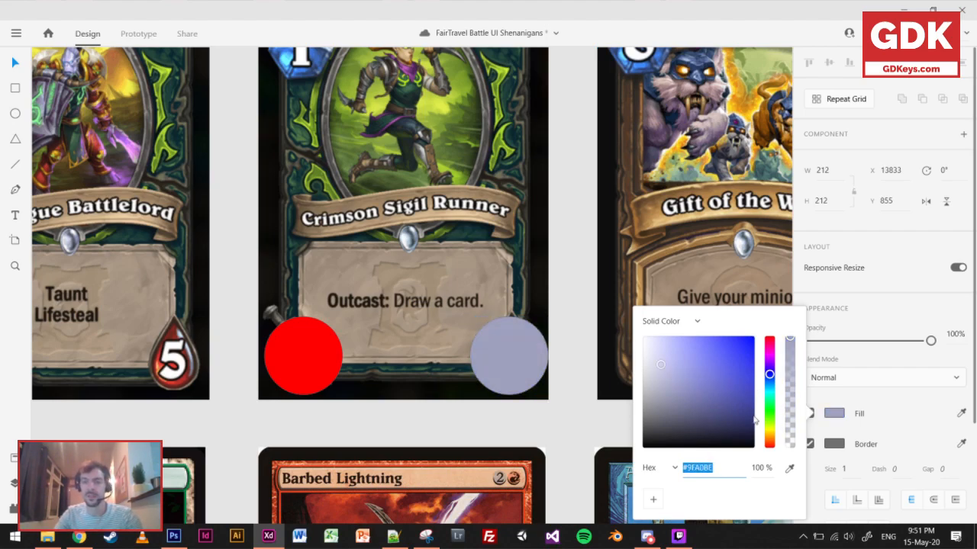
left_click(769, 410)
left_click_drag(770, 409, 770, 403)
left_click_drag(706, 374, 746, 336)
Undo the fill changes and both circles on the Crimson Sigil Runner card.
left_click(538, 427)
key("ctrl+z")
key("ctrl+z")
key("ctrl+z")
key("ctrl+z")
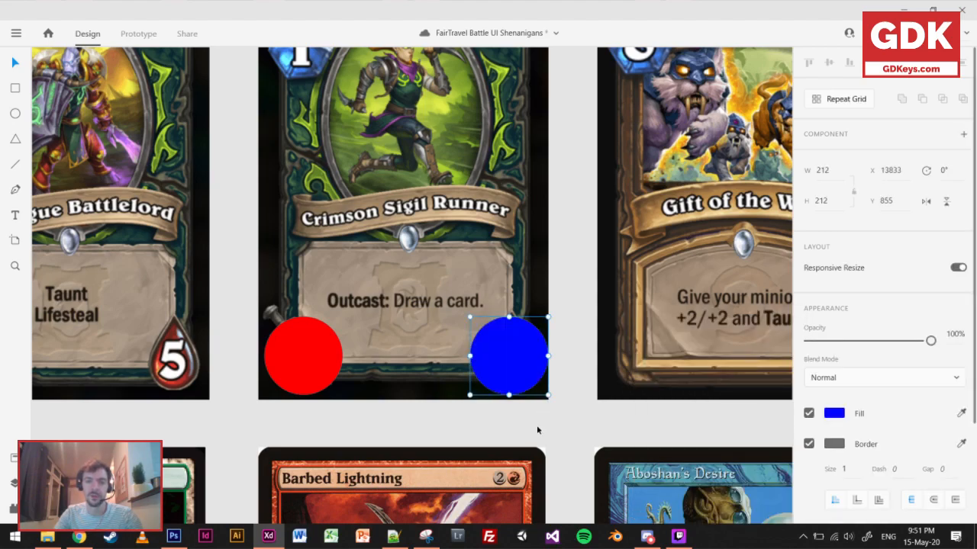
key("ctrl+z")
key("ctrl+z")
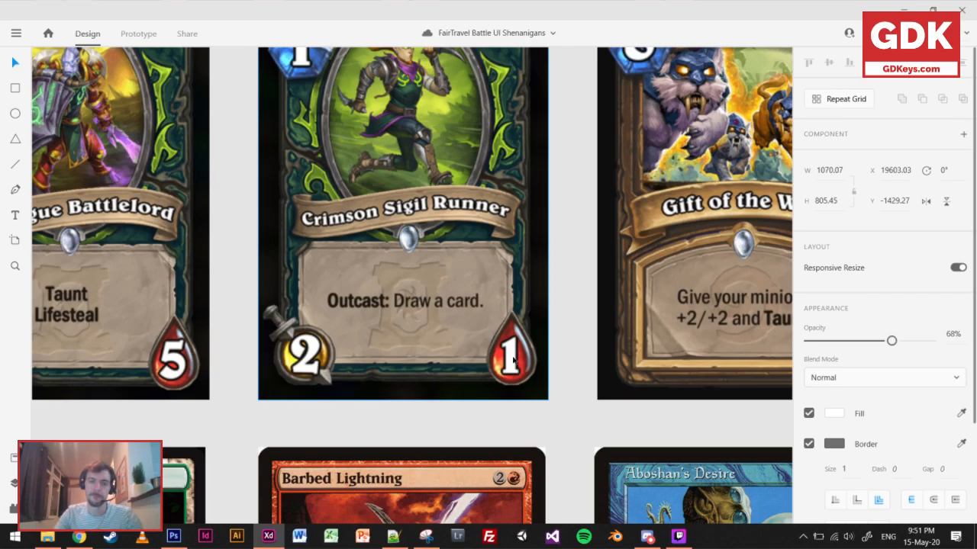
Compare the attack and health icons on Crimson Sigil Runner with the stats on the other games' cards, including Ballista Charger.
scroll(527, 339, "down", 2)
left_click_drag(524, 355, 497, 379)
scroll(497, 379, "up", 3)
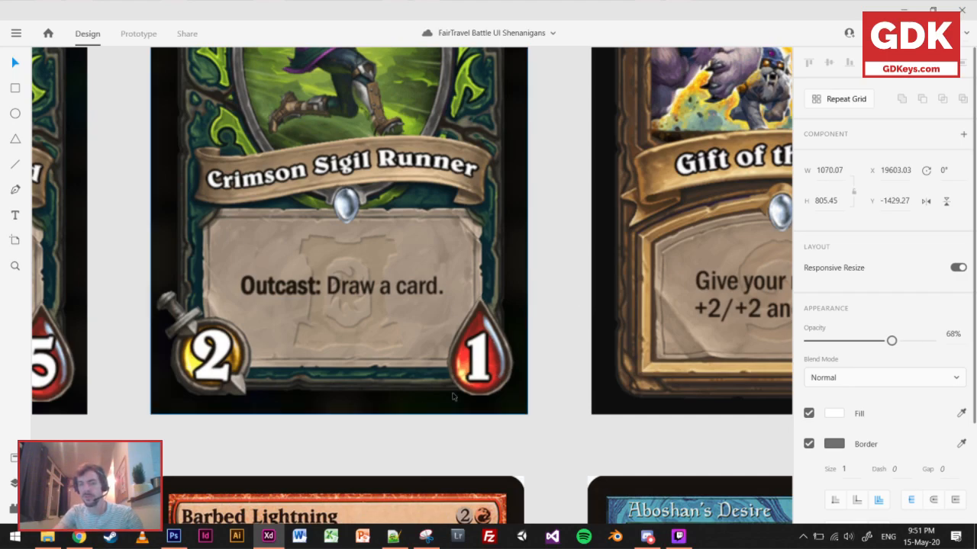
scroll(494, 341, "down", 2)
scroll(495, 338, "down", 2)
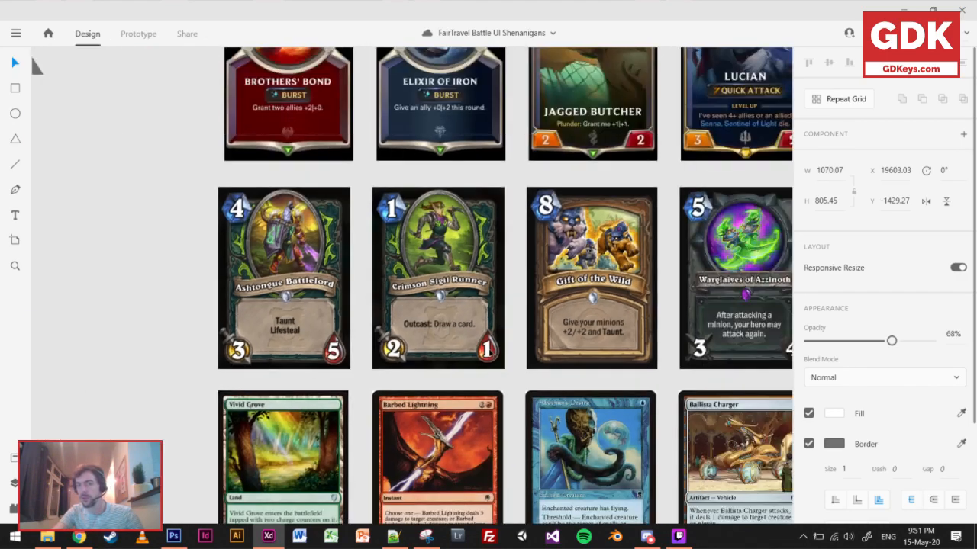
scroll(586, 347, "right", 3)
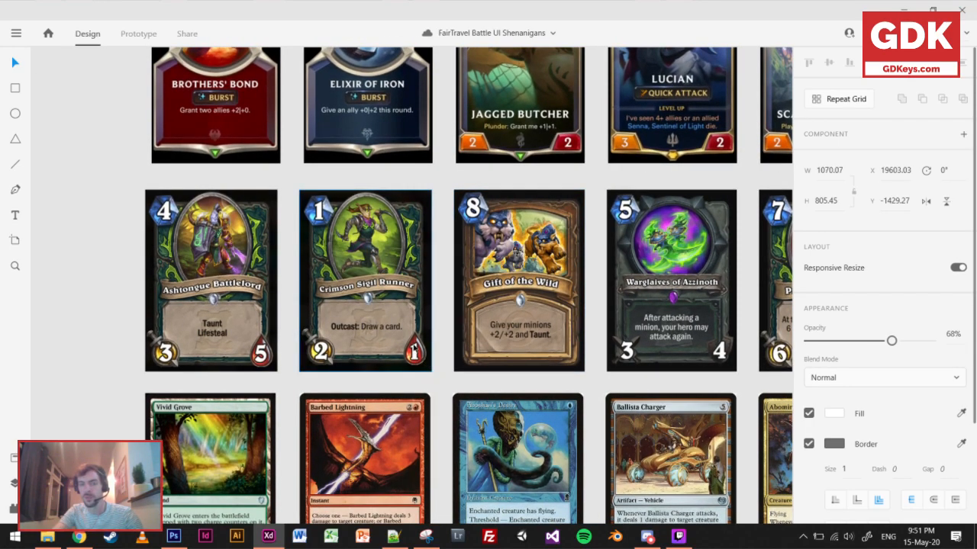
scroll(509, 94, "up", 3)
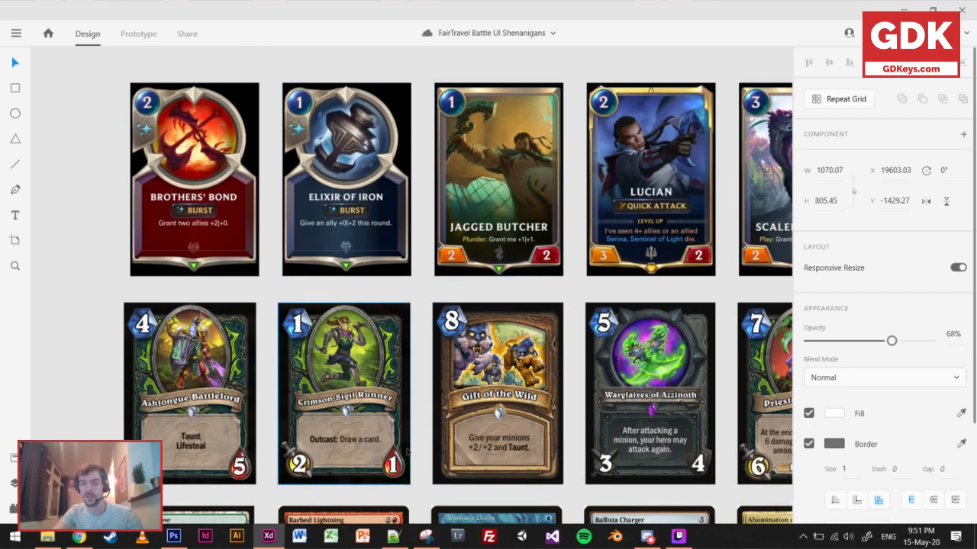
scroll(509, 93, "down", 3)
scroll(509, 94, "up", 1)
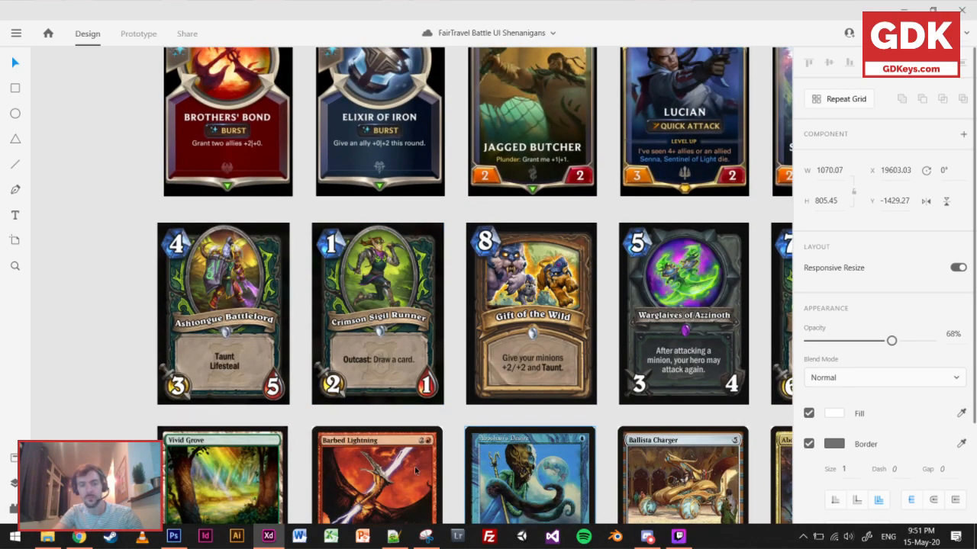
scroll(462, 393, "down", 5)
scroll(462, 393, "left", 5)
scroll(505, 463, "up", 1)
scroll(504, 463, "right", 8)
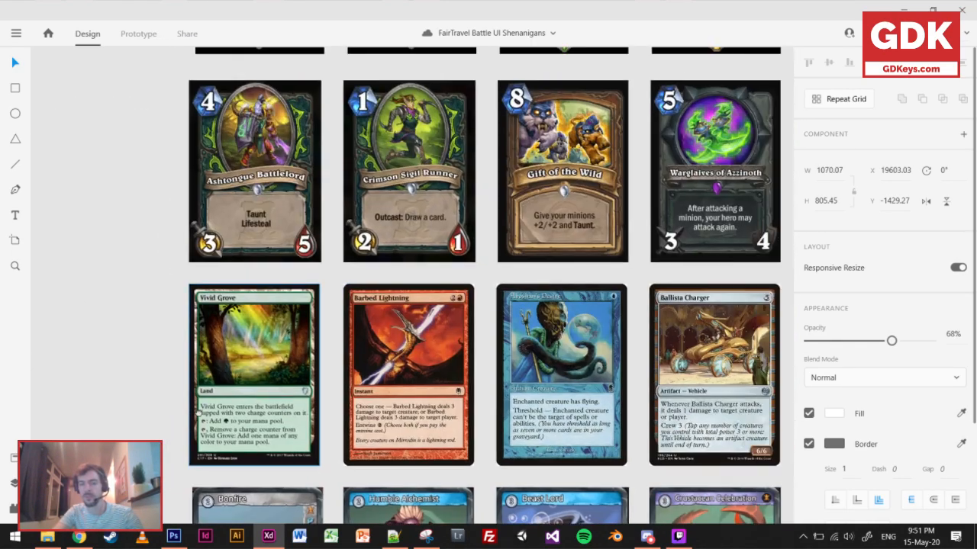
scroll(505, 463, "up", 8)
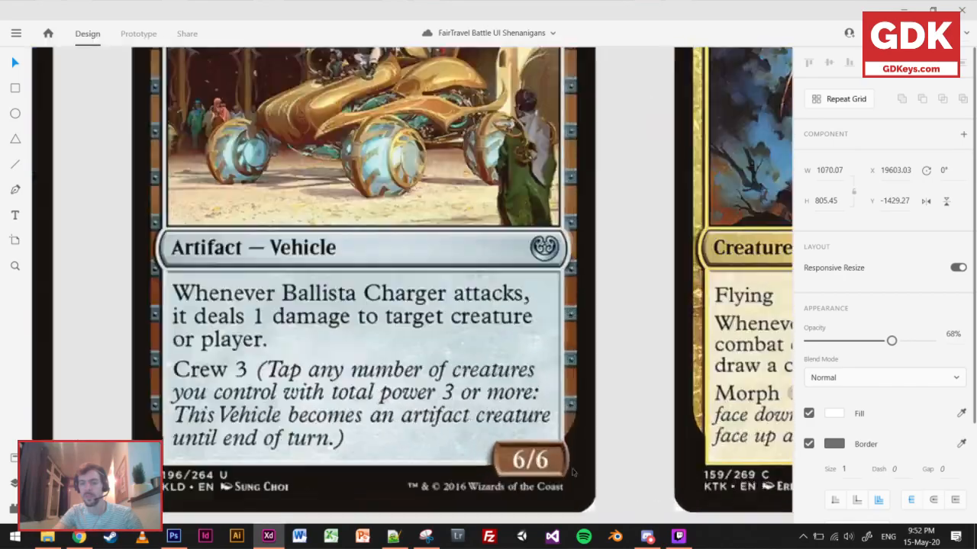
scroll(461, 474, "down", 8)
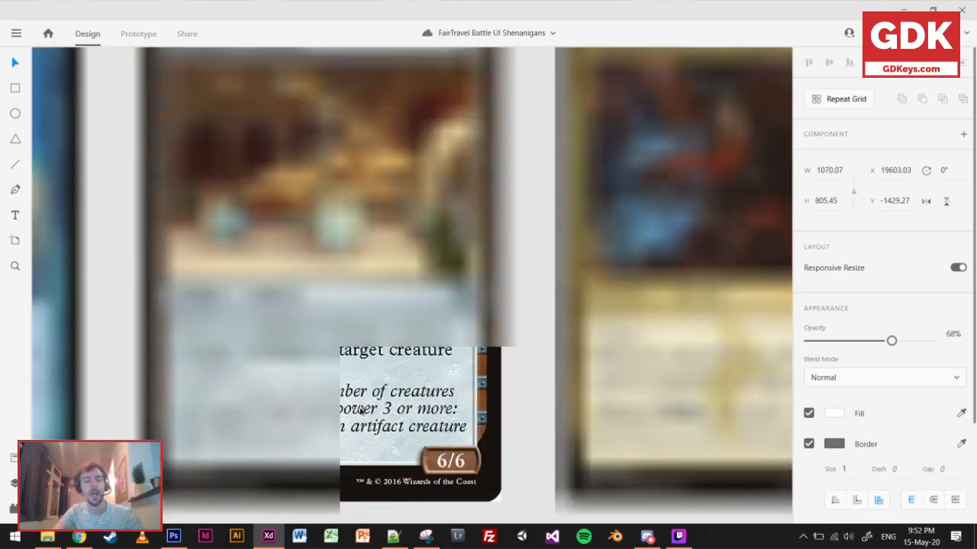
Examine the sword and blood-drop stat icons on Crimson Sigil Runner against the neighbouring card rows.
scroll(431, 374, "up", 8)
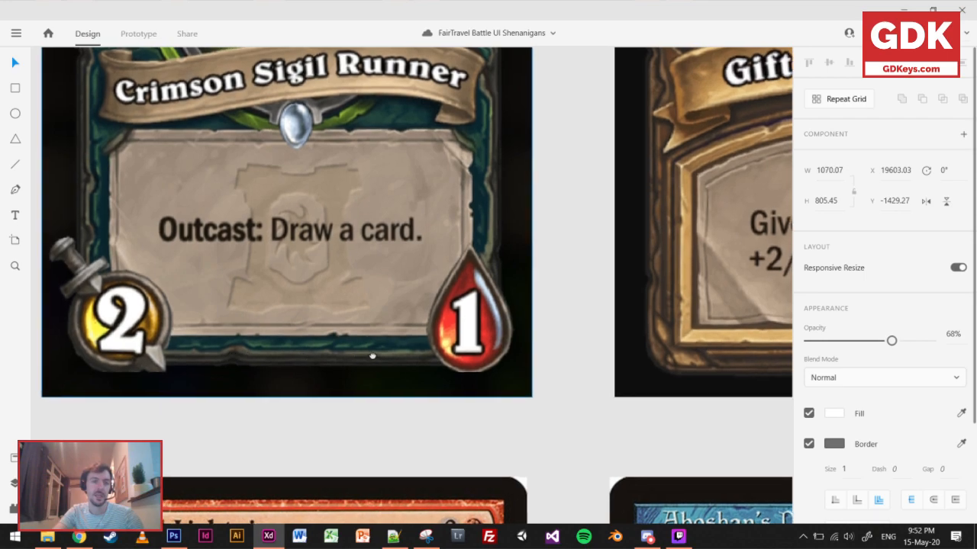
scroll(305, 358, "left", 3)
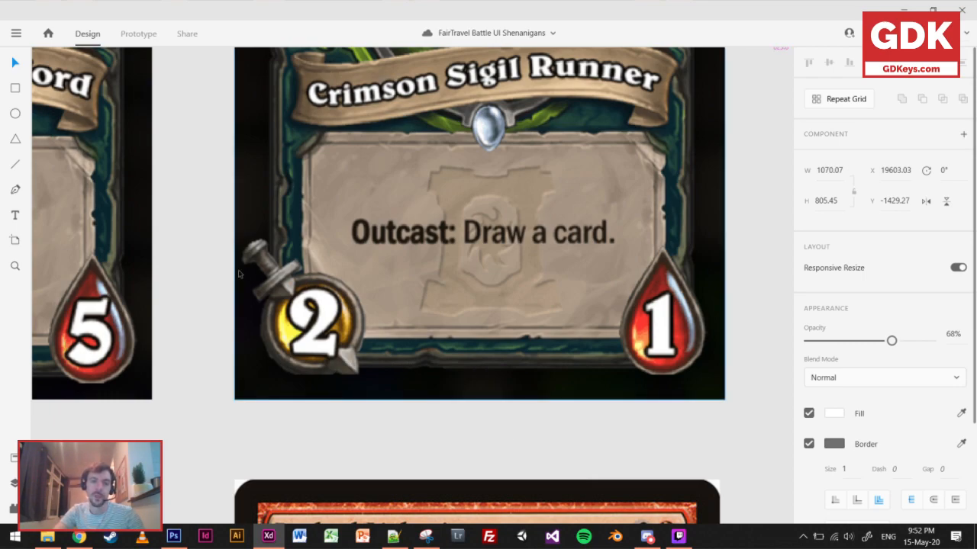
scroll(496, 412, "down", 2)
scroll(497, 413, "down", 2)
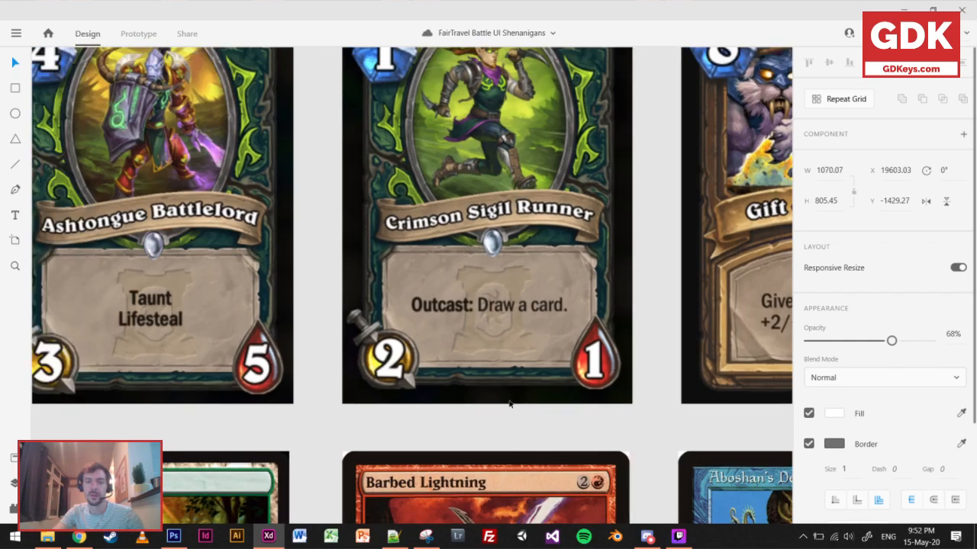
scroll(486, 322, "down", 3)
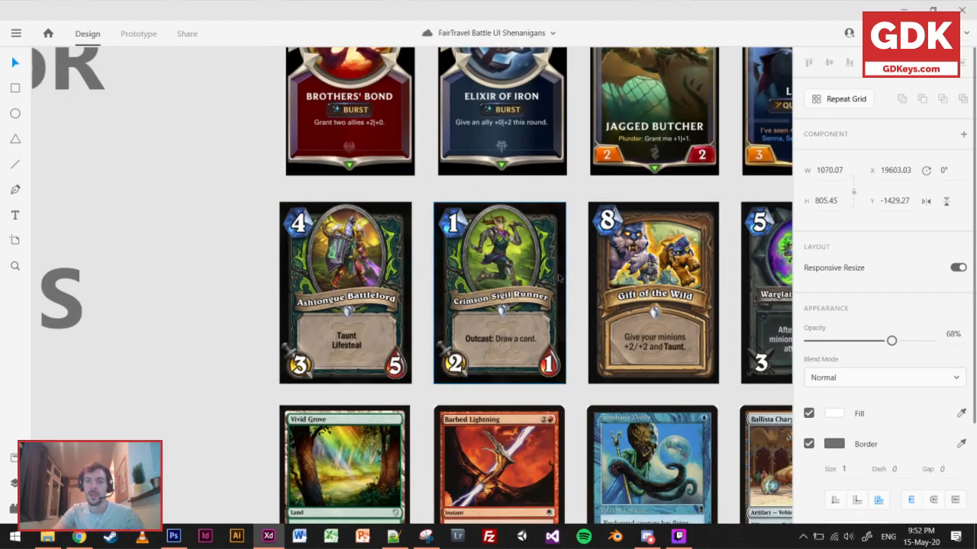
scroll(486, 323, "up", 2)
scroll(486, 323, "right", 3)
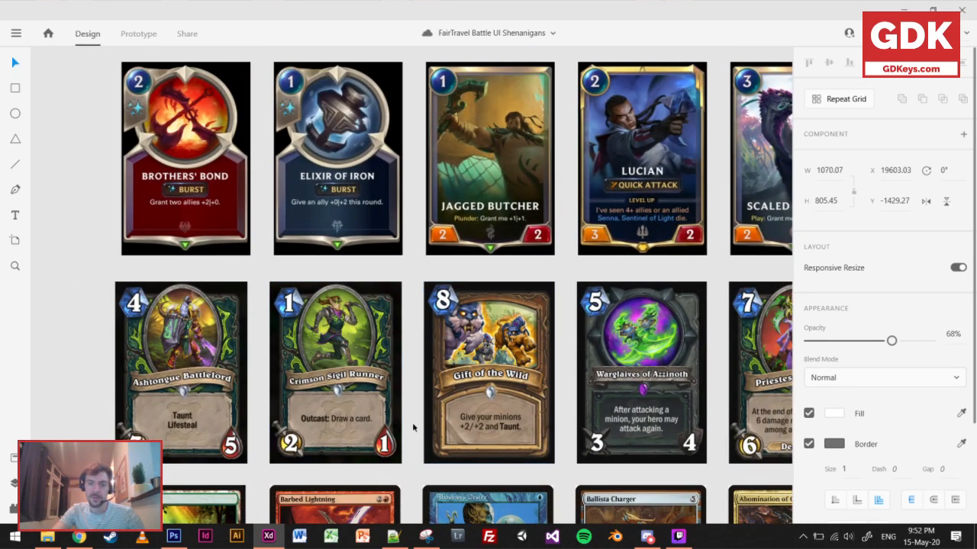
scroll(336, 425, "down", 1)
scroll(336, 425, "left", 1)
key("alt")
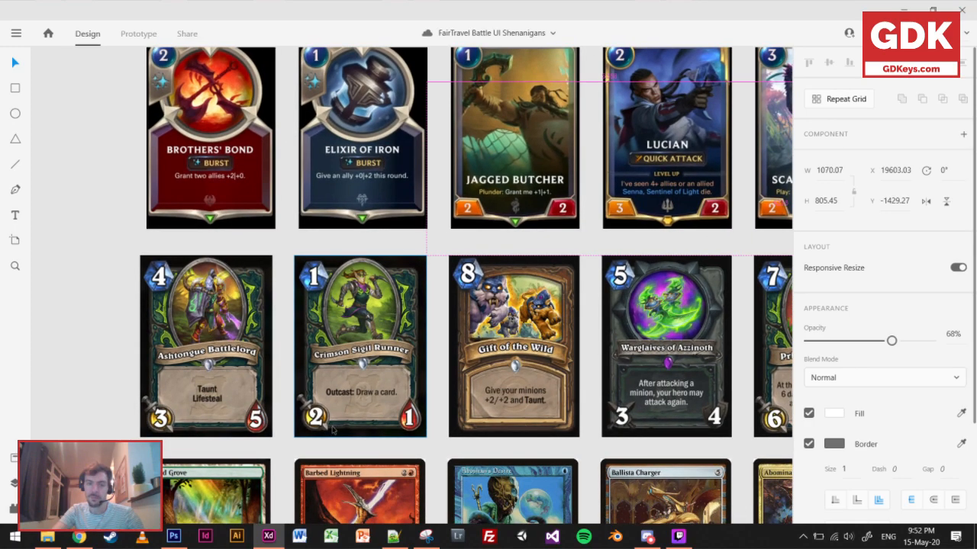
scroll(321, 427, "up", 5)
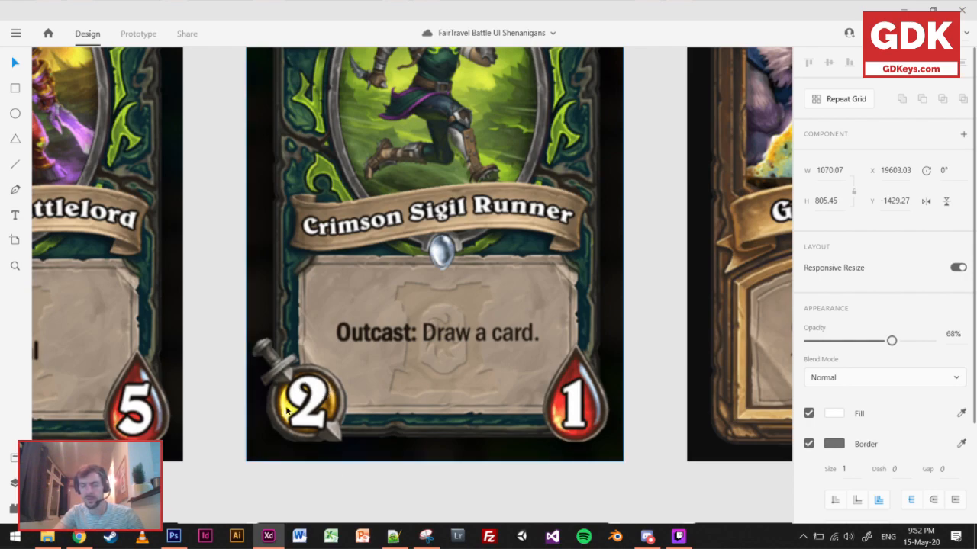
Examine the layout and rules text of the Aboshan's Desire card in the grid.
scroll(437, 384, "down", 5)
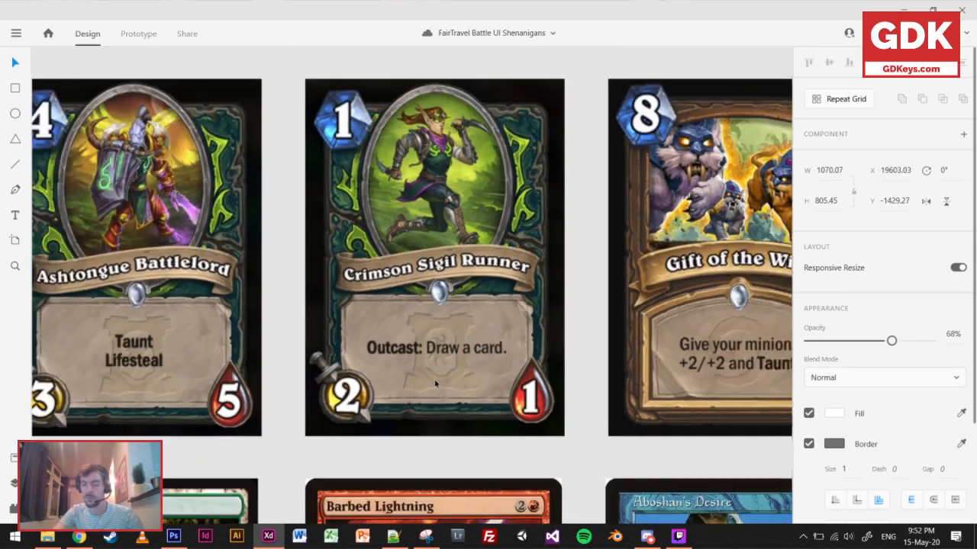
scroll(524, 332, "down", 5)
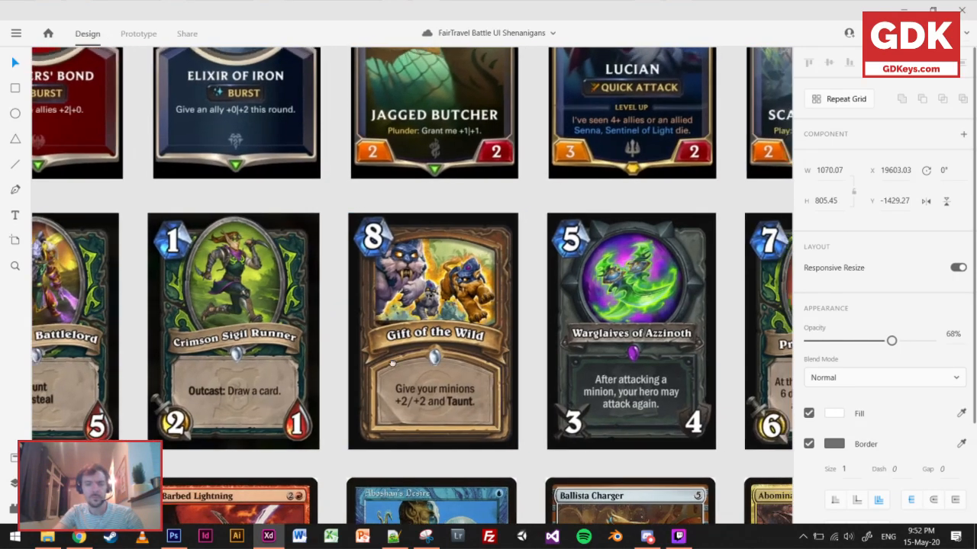
scroll(392, 365, "down", 4)
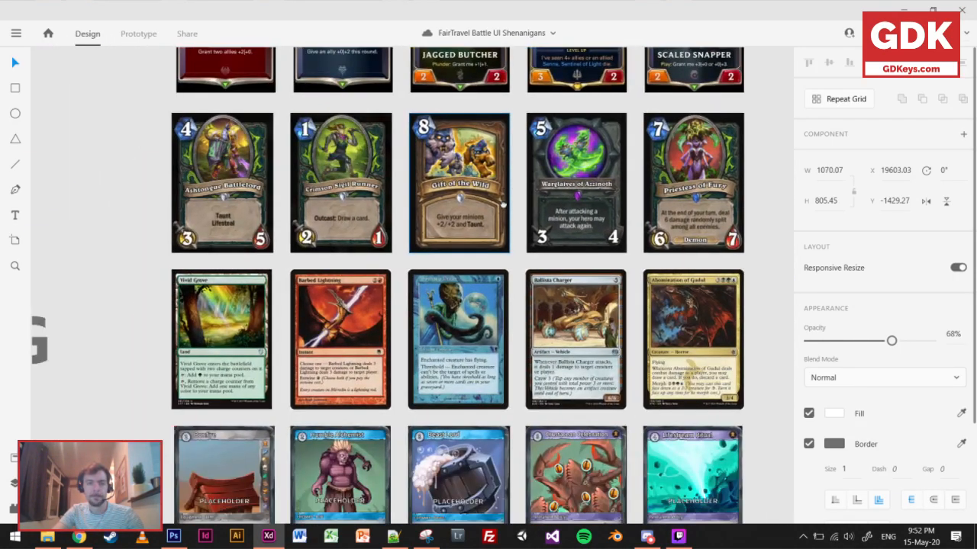
scroll(504, 348, "up", 5)
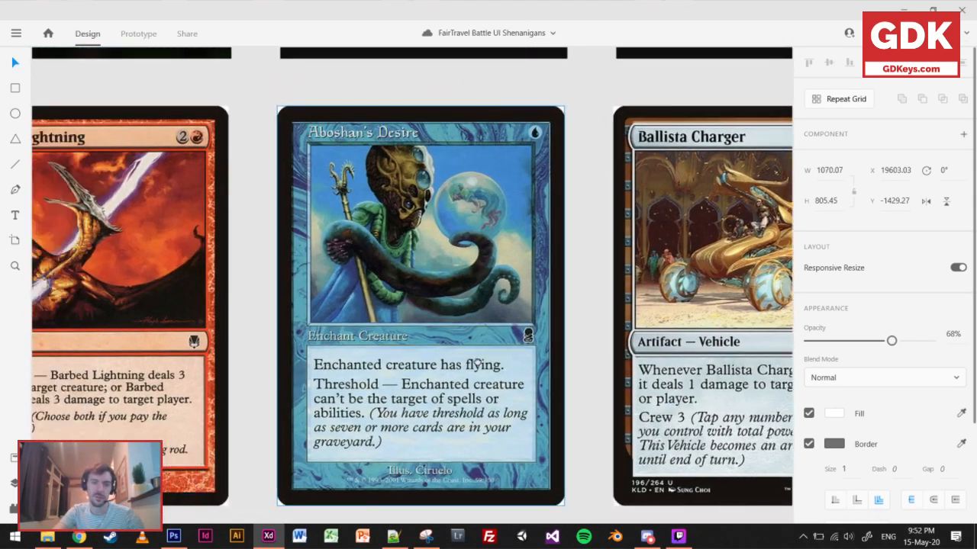
left_click_drag(412, 386, 481, 368)
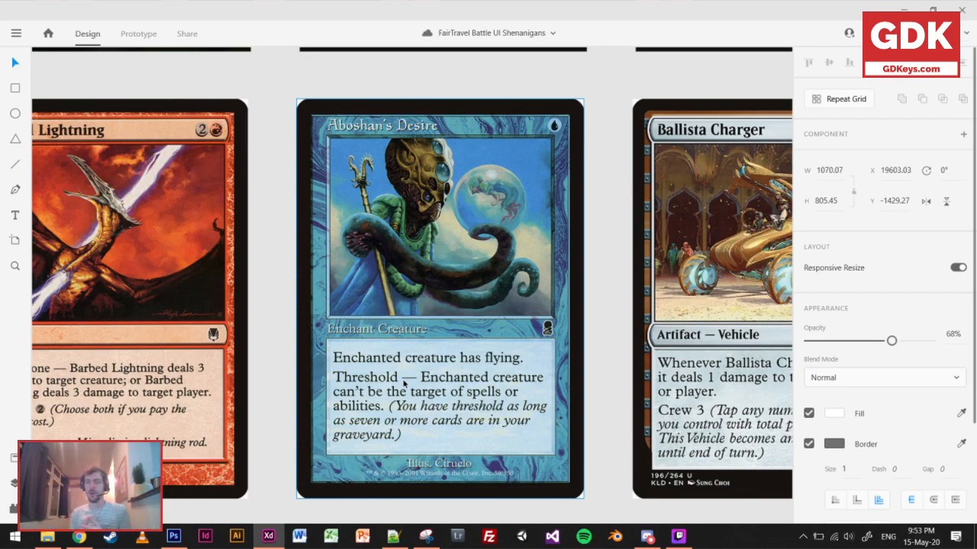
scroll(306, 372, "down", 5)
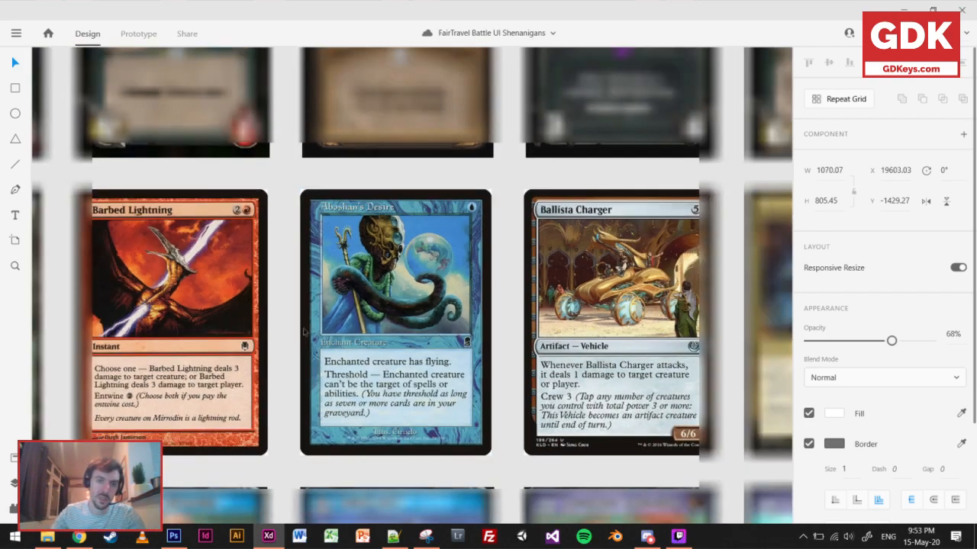
Examine the Gift of the Wild card's frame and text, and compare it with the surrounding HS and MTG cards.
scroll(387, 244, "up", 5)
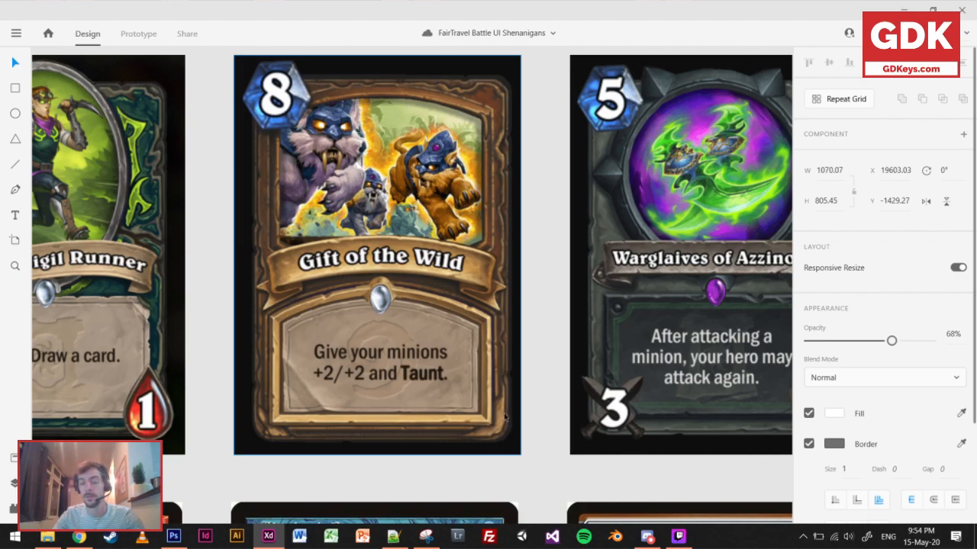
scroll(505, 418, "down", 4)
left_click_drag(503, 438, 495, 309)
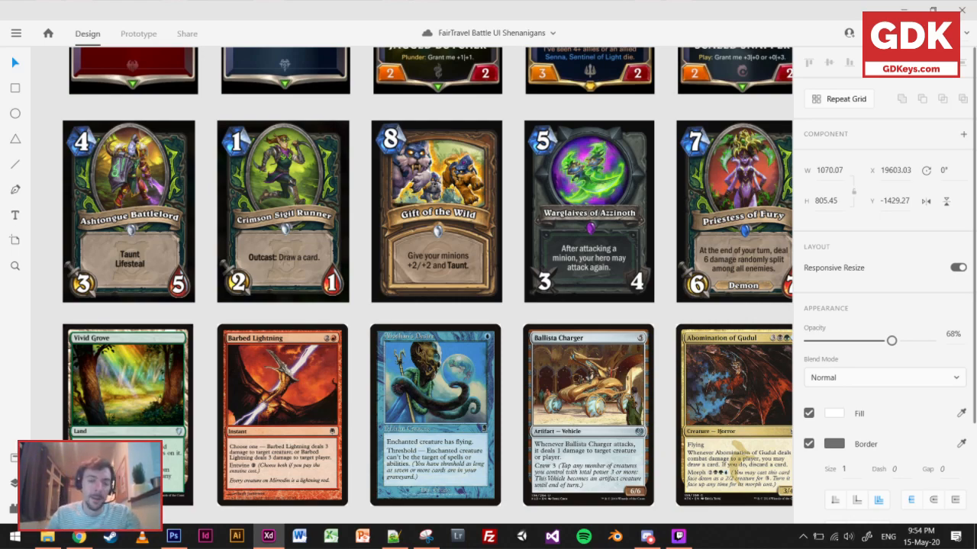
scroll(344, 366, "down", 5)
scroll(347, 314, "down", 4)
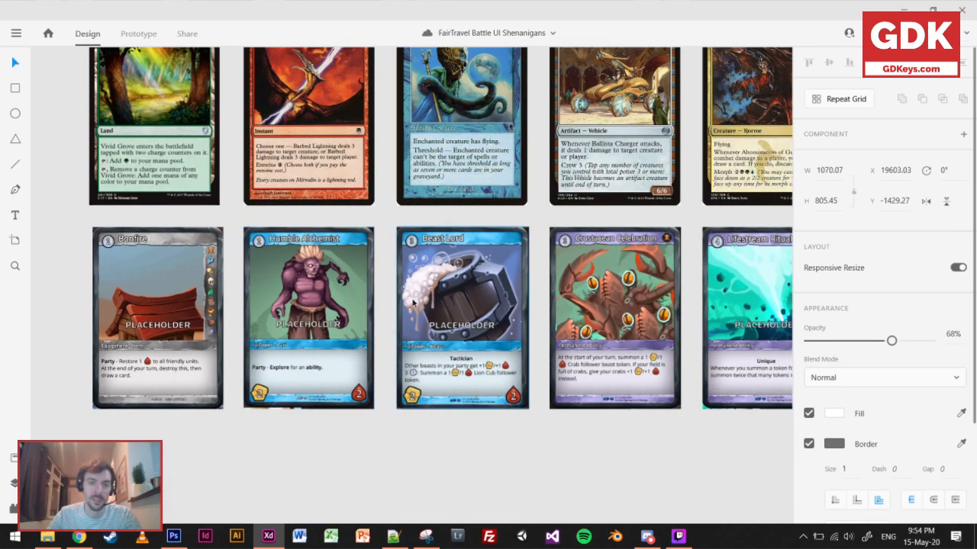
Compare the MTG card row with the FTB row from Bonfire to Lifestream Ritual.
scroll(397, 313, "up", 4)
scroll(397, 312, "left", 2)
left_click_drag(387, 316, 390, 315)
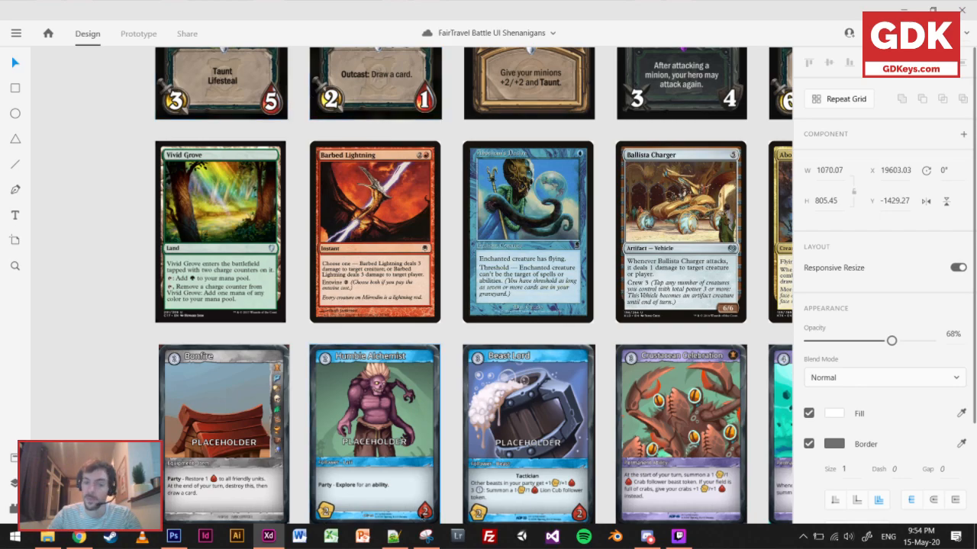
left_click_drag(373, 293, 335, 256)
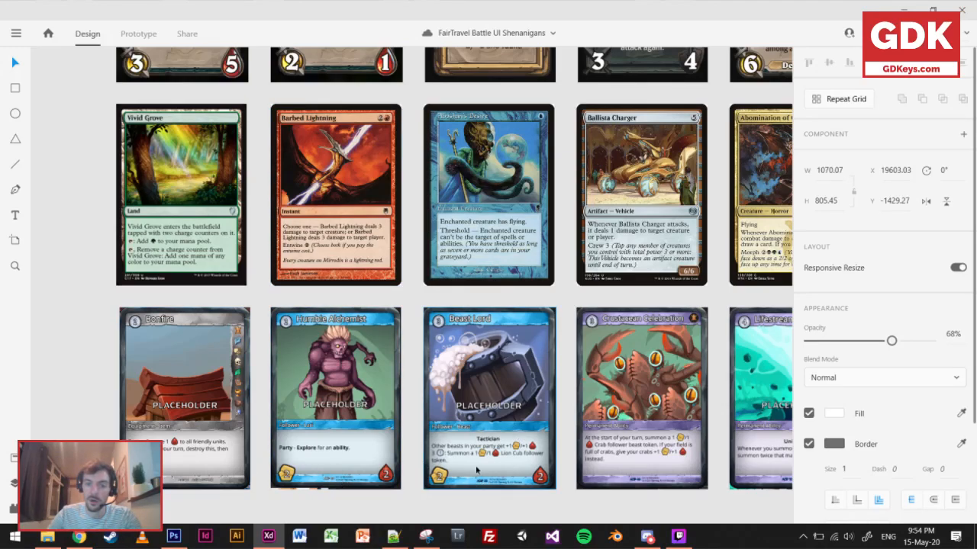
scroll(633, 464, "right", 3)
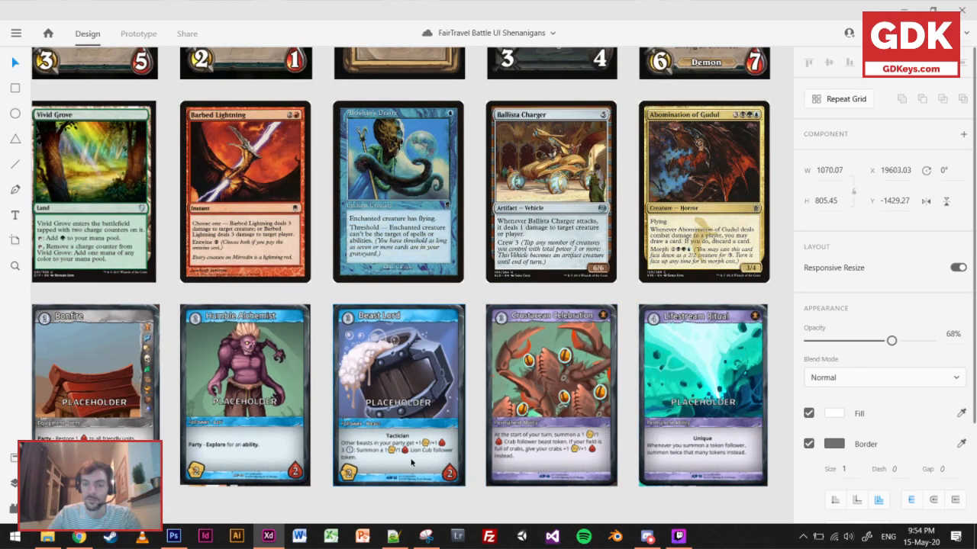
scroll(422, 191, "left", 9)
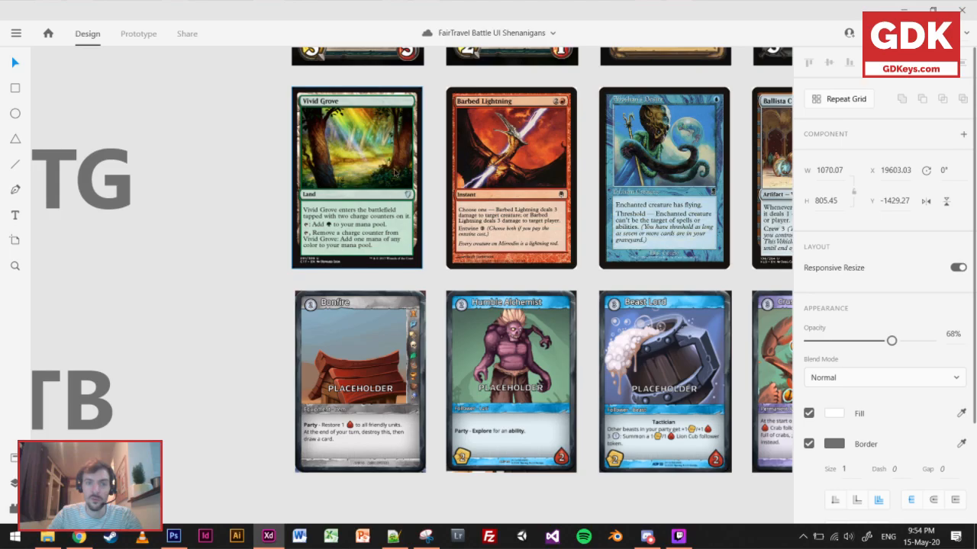
Compare the rules text on Vivid Grove and Barbed Lightning with the text on Bonfire, Humble Alchemist and Beast Lord.
scroll(486, 188, "up", 3)
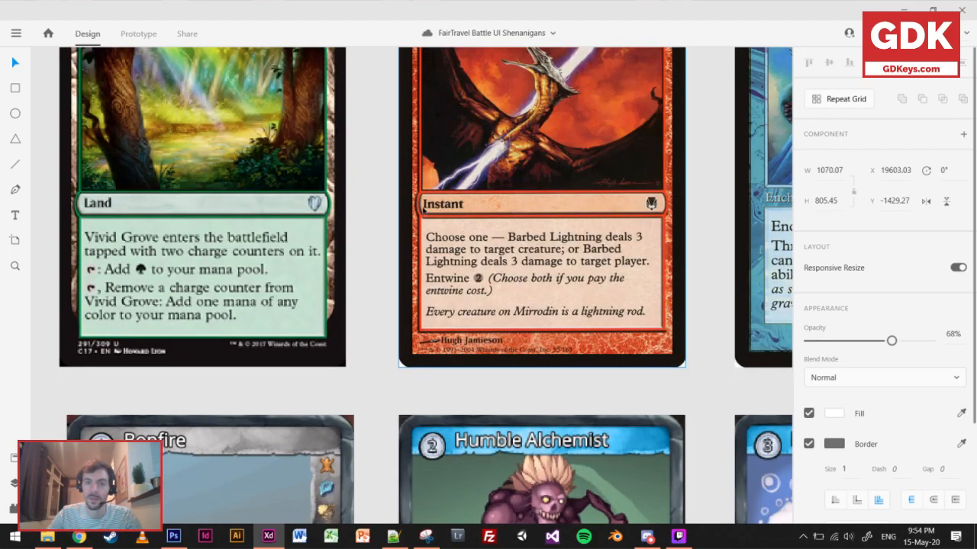
scroll(435, 374, "down", 5)
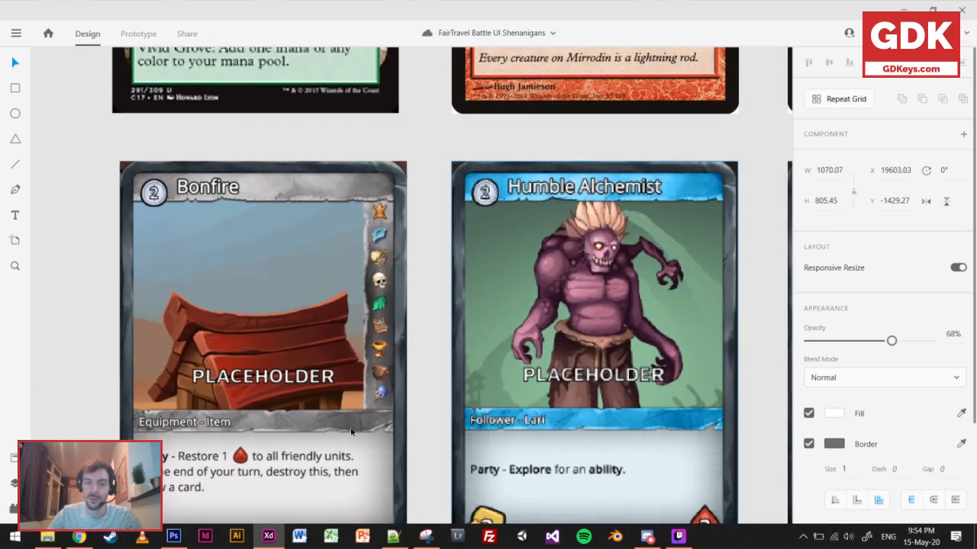
scroll(251, 438, "down", 1)
left_click_drag(409, 419, 227, 420)
scroll(500, 417, "right", 6)
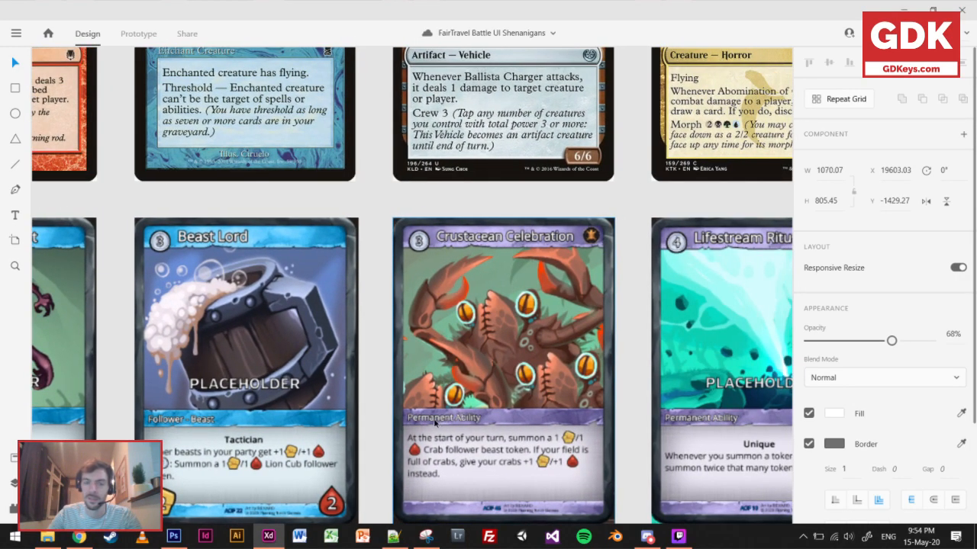
scroll(434, 422, "down", 2)
left_click_drag(324, 426, 513, 432)
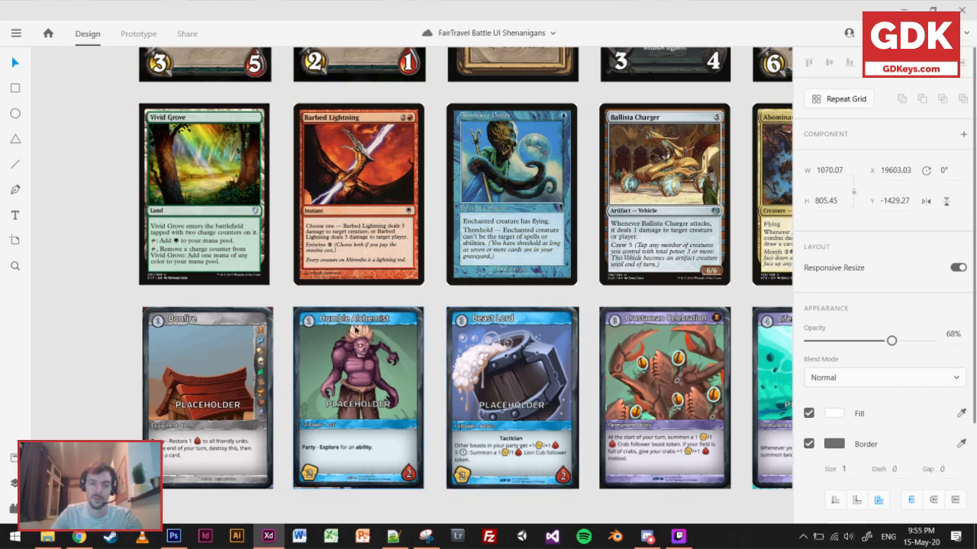
Examine the title lettering and cost icon on Humble Alchemist up close and against the MTG cards above it.
scroll(341, 326, "up", 5)
scroll(526, 263, "up", 3)
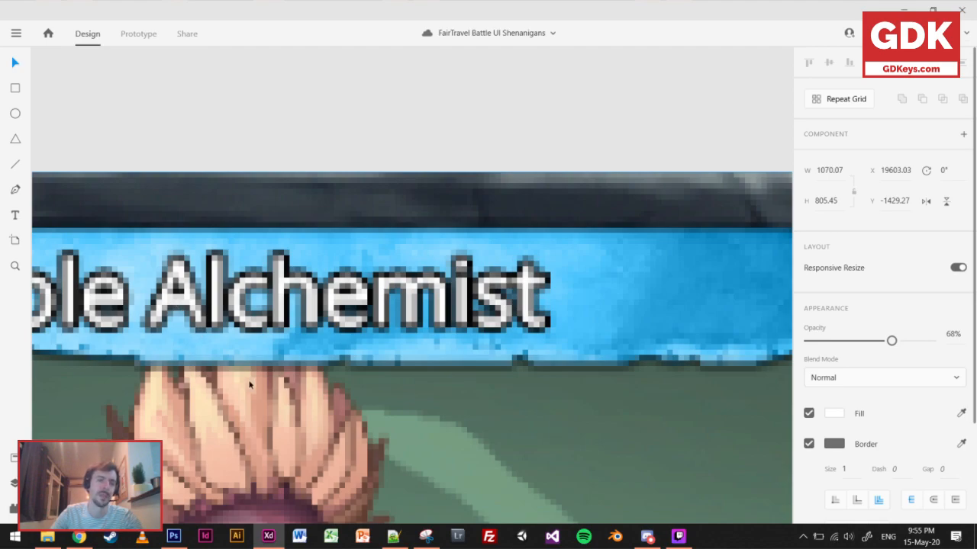
scroll(270, 370, "down", 5)
left_click_drag(295, 410, 384, 204)
scroll(409, 287, "down", 3)
left_click_drag(405, 393, 409, 362)
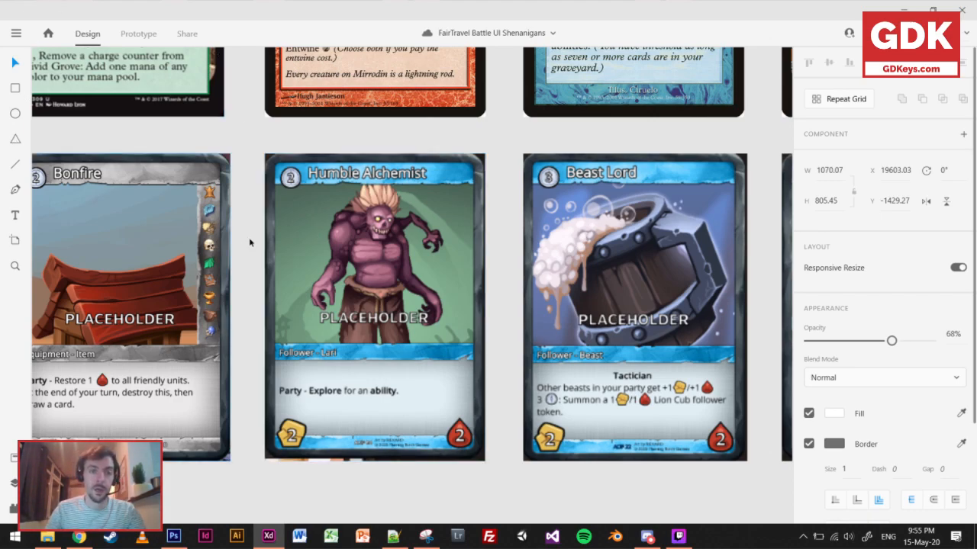
scroll(297, 164, "up", 3)
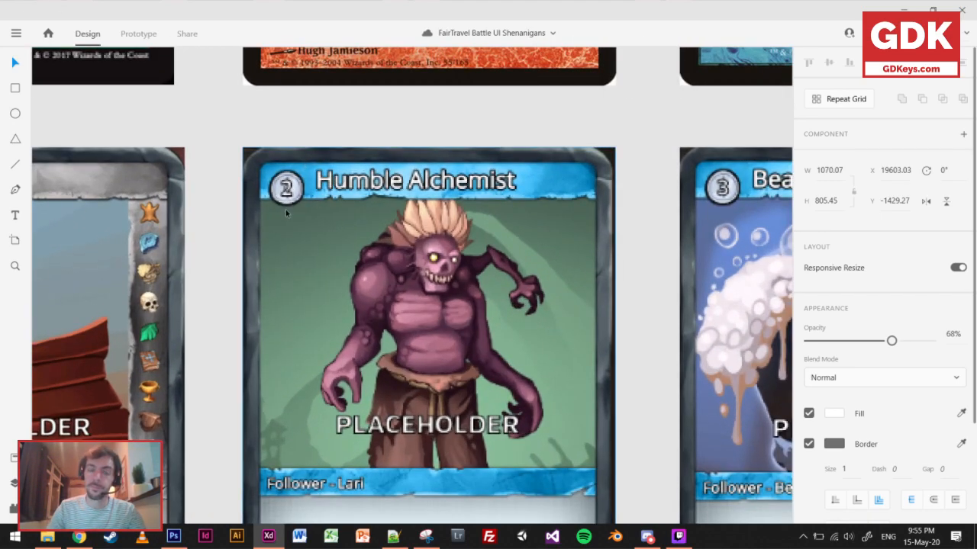
scroll(286, 209, "down", 2)
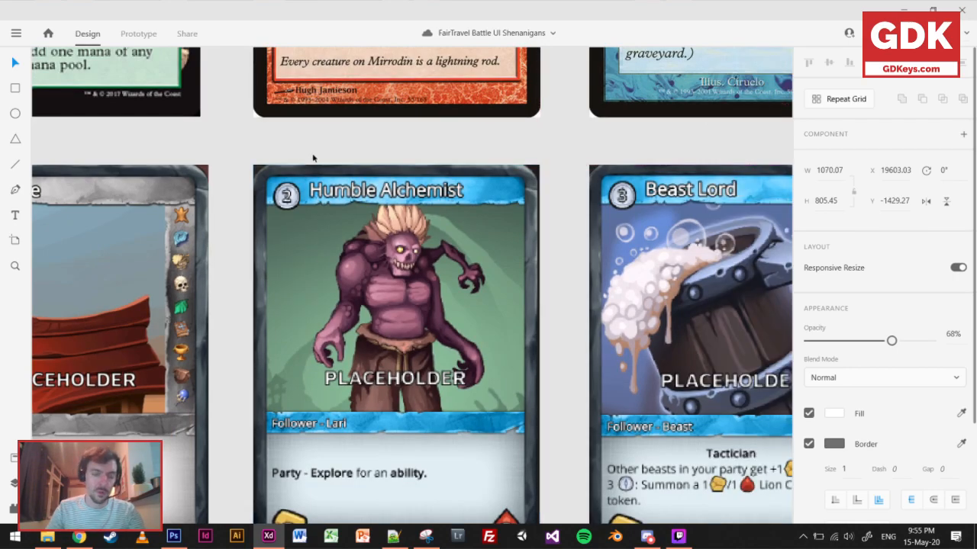
scroll(313, 158, "down", 3)
left_click_drag(419, 139, 257, 394)
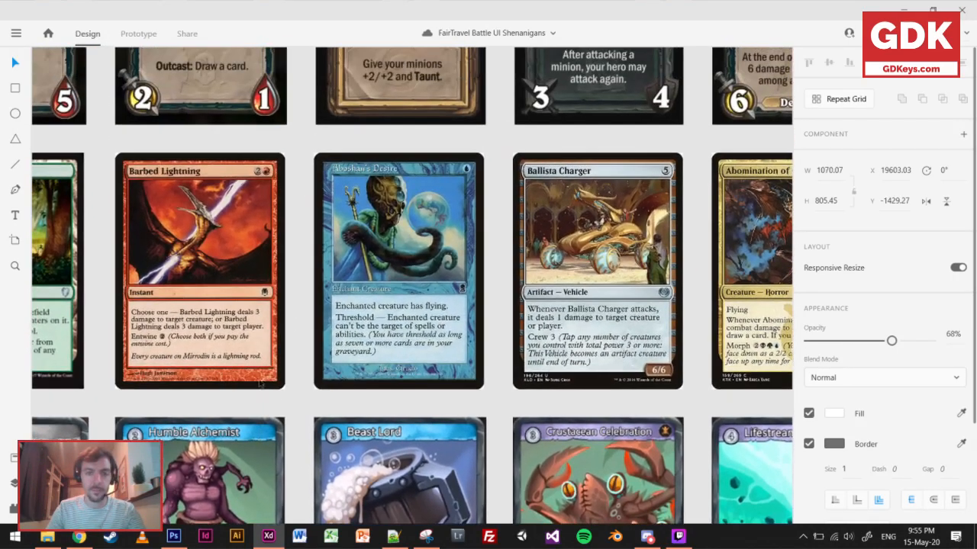
Examine the title banners and cost icons on the FTB cards Beast Lord, Crustacean Celebration and Bonfire.
scroll(469, 206, "down", 5)
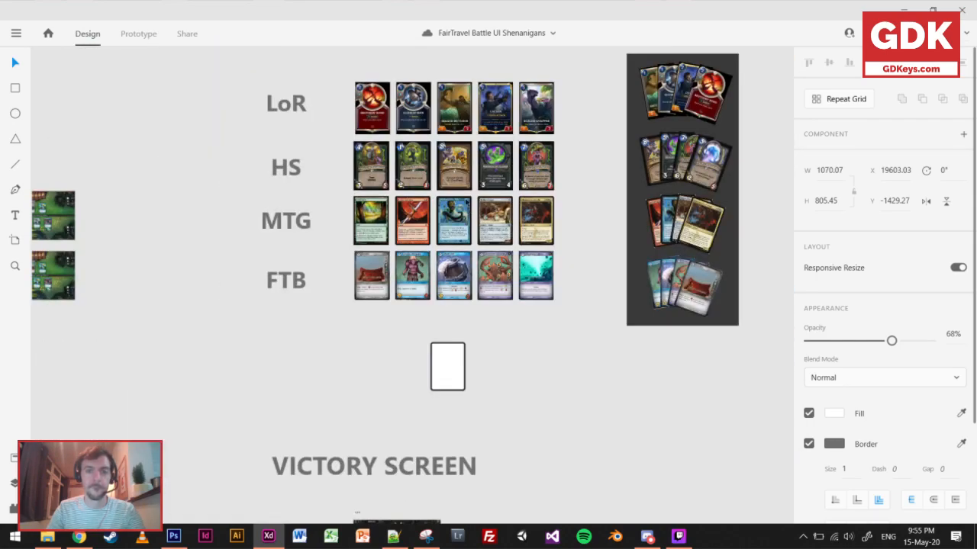
scroll(463, 192, "up", 2)
left_click_drag(463, 181, 451, 281)
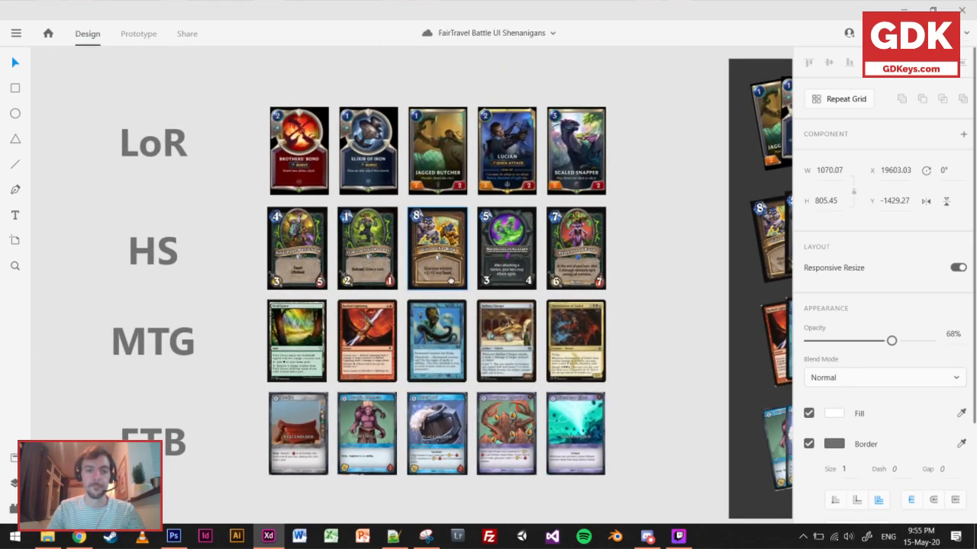
scroll(437, 453, "up", 5)
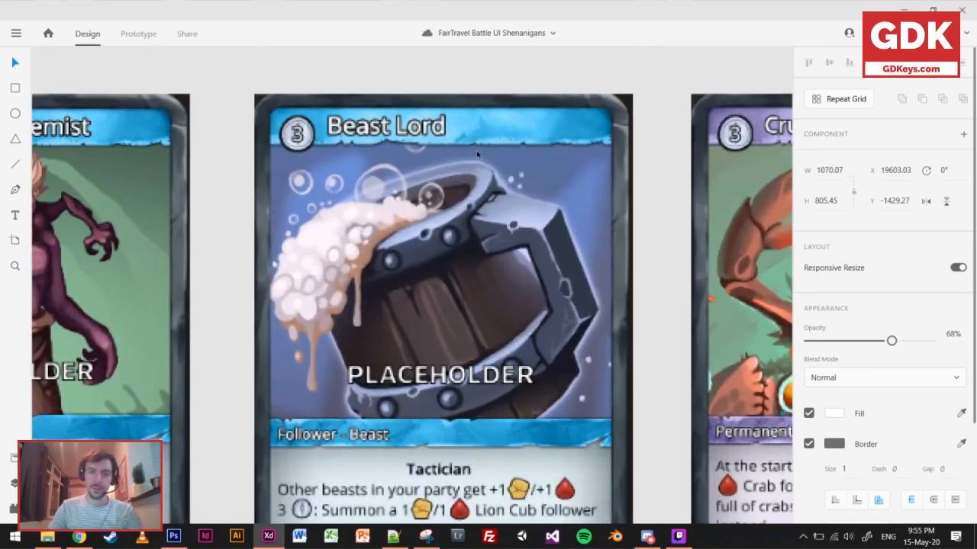
scroll(477, 155, "right", 3)
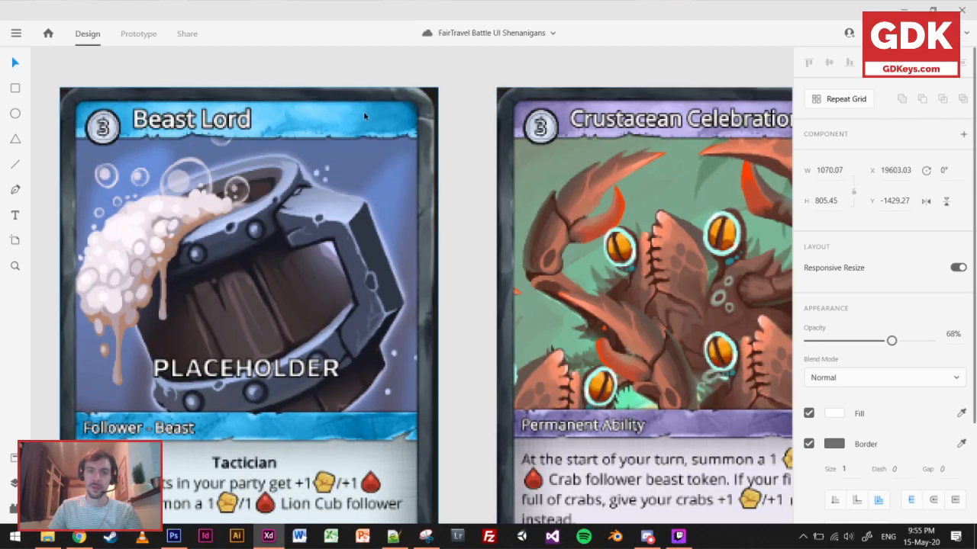
scroll(392, 115, "right", 4)
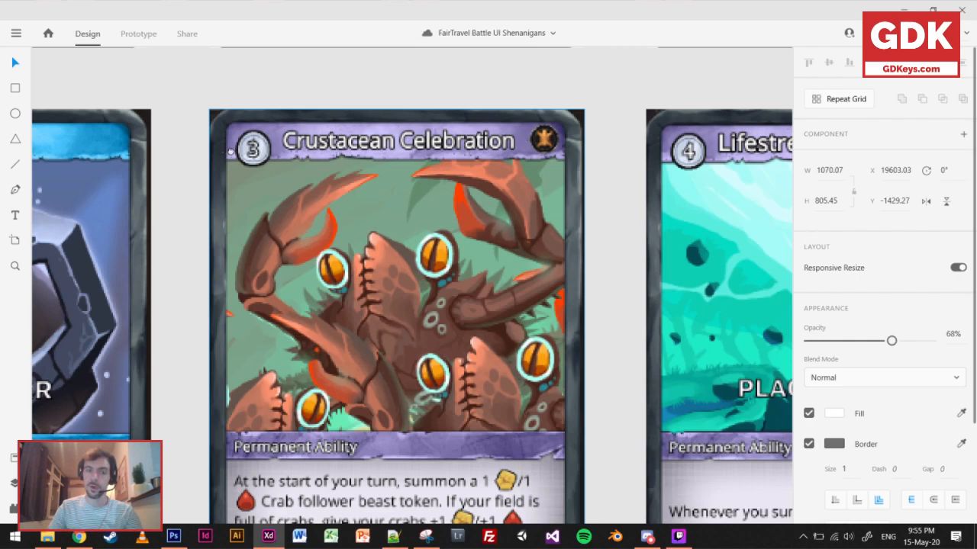
scroll(525, 138, "left", 4)
scroll(676, 180, "down", 5)
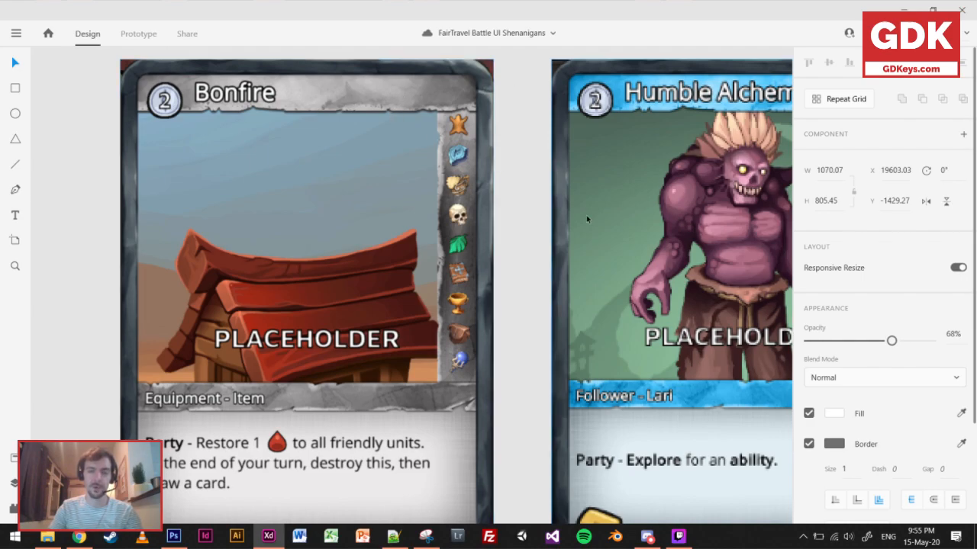
Compare the overall look of the LoR, HS, MTG and FTB card rows side by side.
scroll(588, 218, "down", 6)
left_click_drag(638, 131, 384, 366)
scroll(576, 346, "down", 2)
scroll(576, 345, "up", 2)
left_click_drag(603, 345, 654, 331)
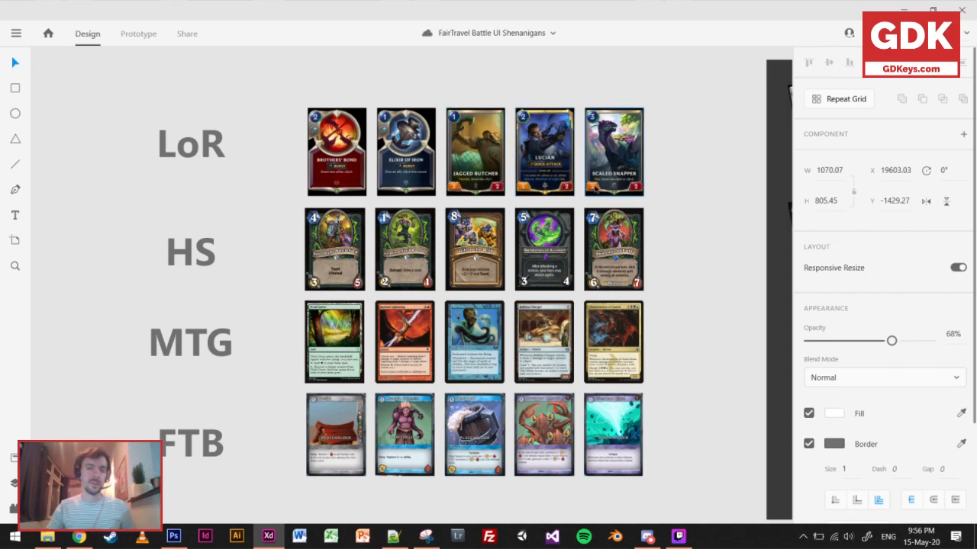
scroll(637, 223, "down", 1)
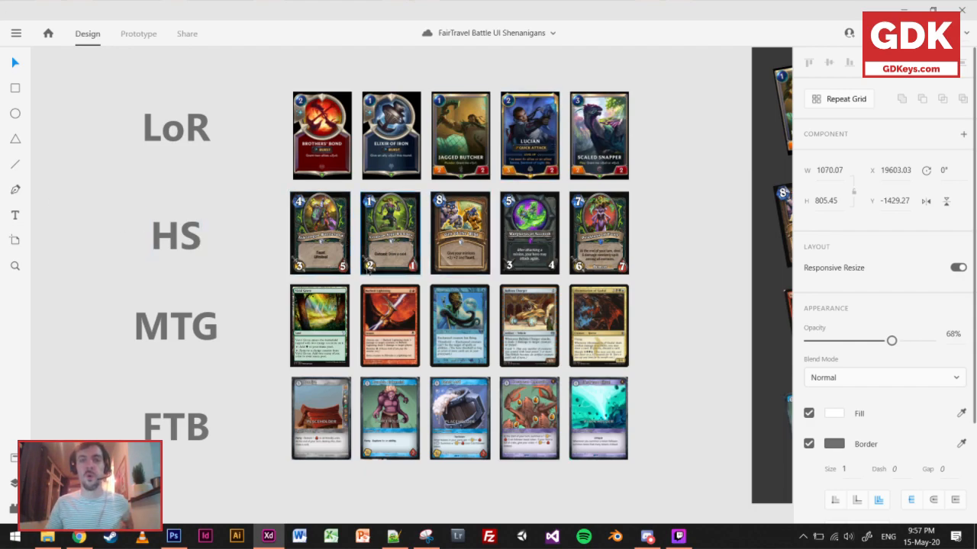
scroll(418, 194, "up", 5)
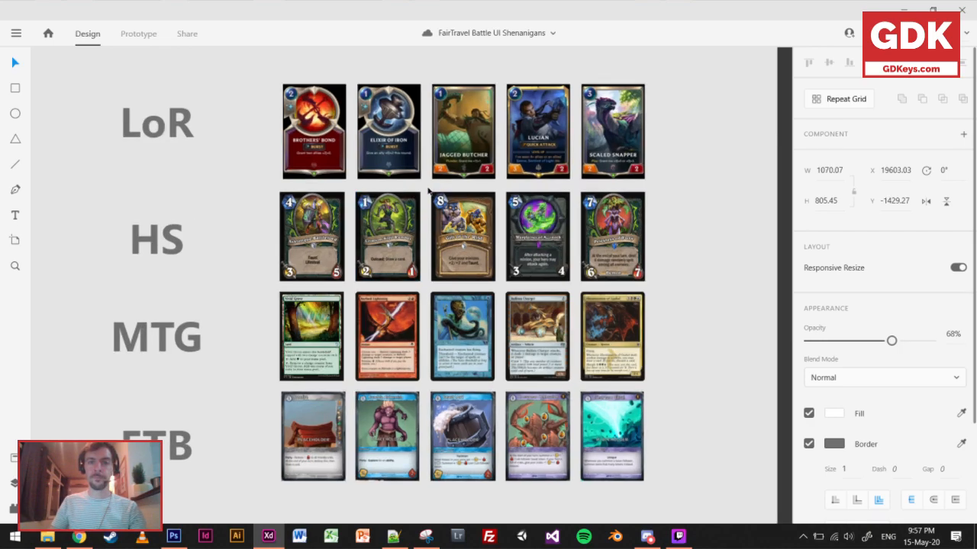
Compare the attack badge on Jagged Butcher with the sword icon on Ashtongue Battlelord.
scroll(509, 98, "up", 4)
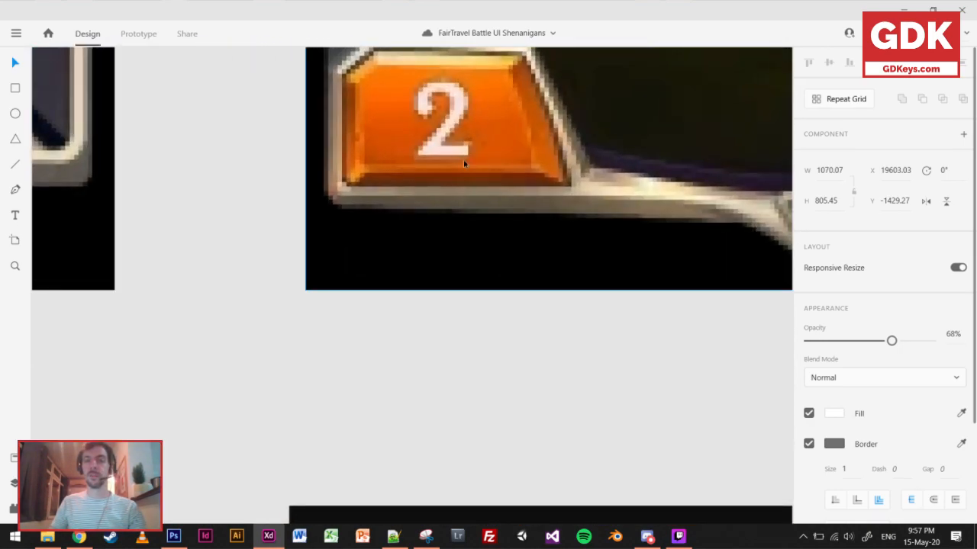
scroll(462, 157, "down", 10)
scroll(441, 331, "up", 6)
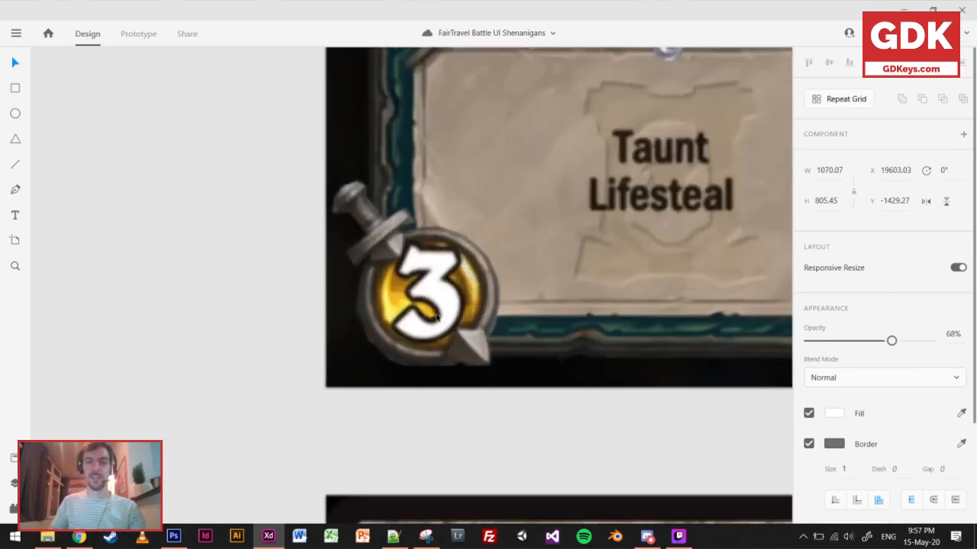
scroll(440, 331, "down", 10)
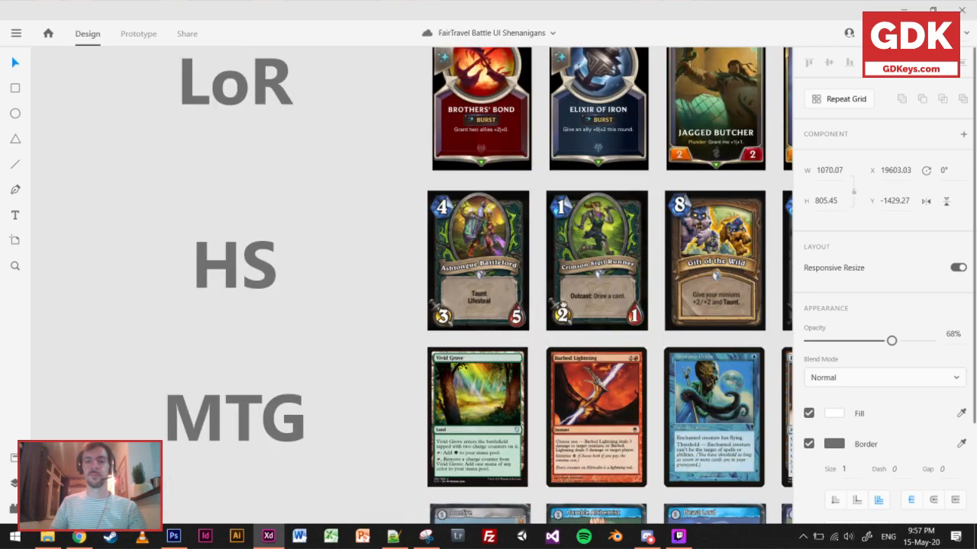
scroll(388, 411, "up", 3)
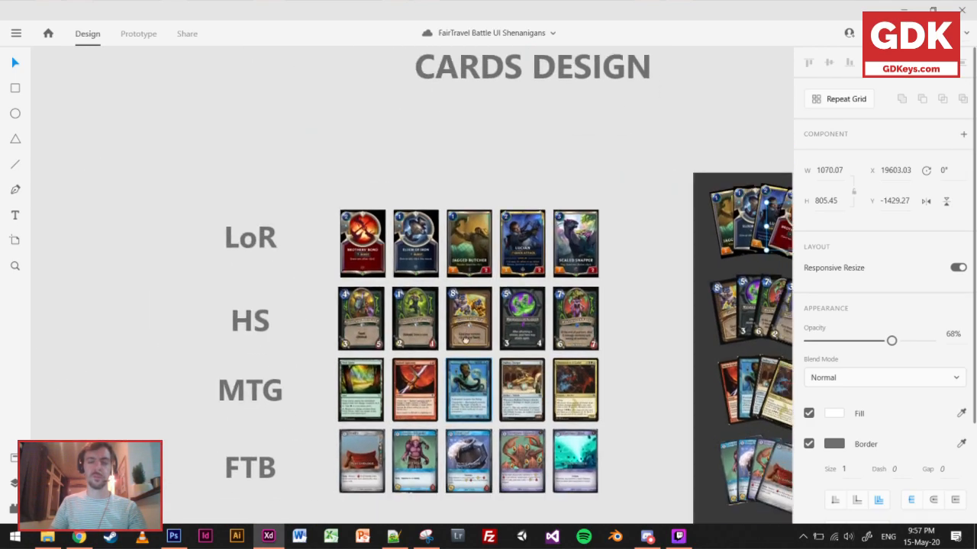
scroll(488, 398, "up", 2)
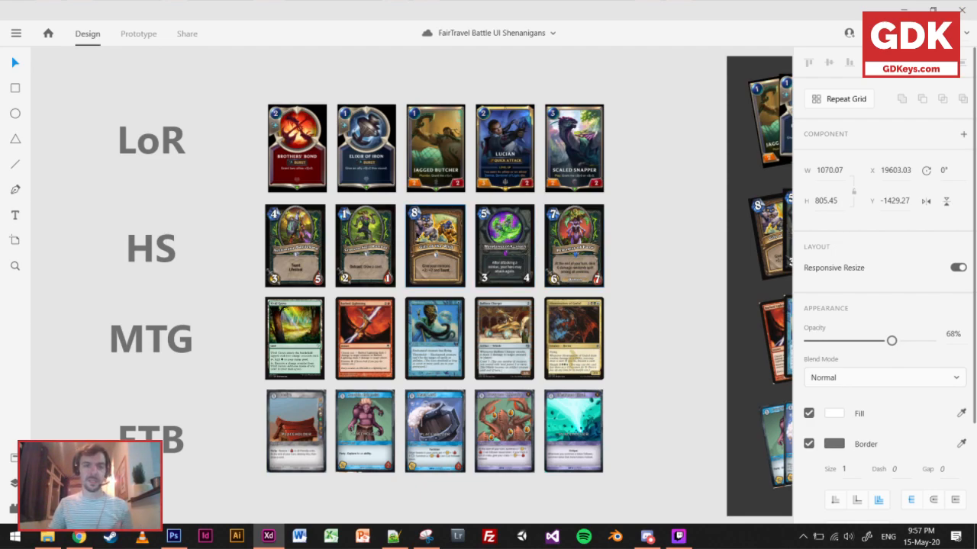
left_click(376, 232)
left_click(457, 234)
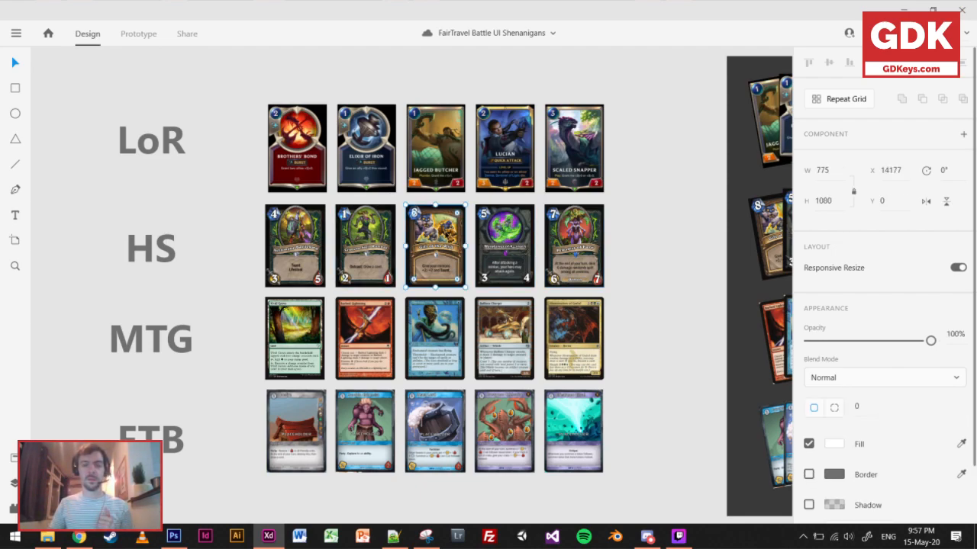
left_click(504, 244)
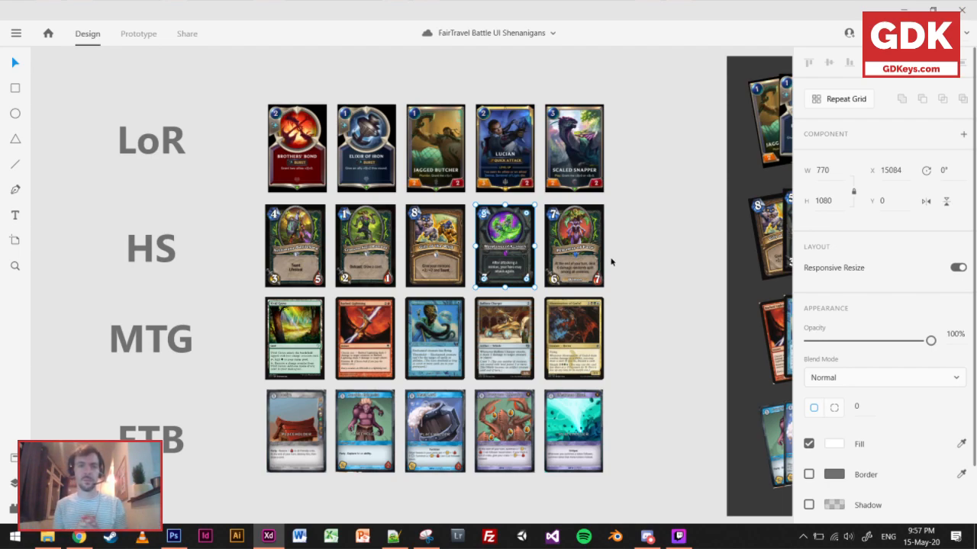
left_click(671, 233)
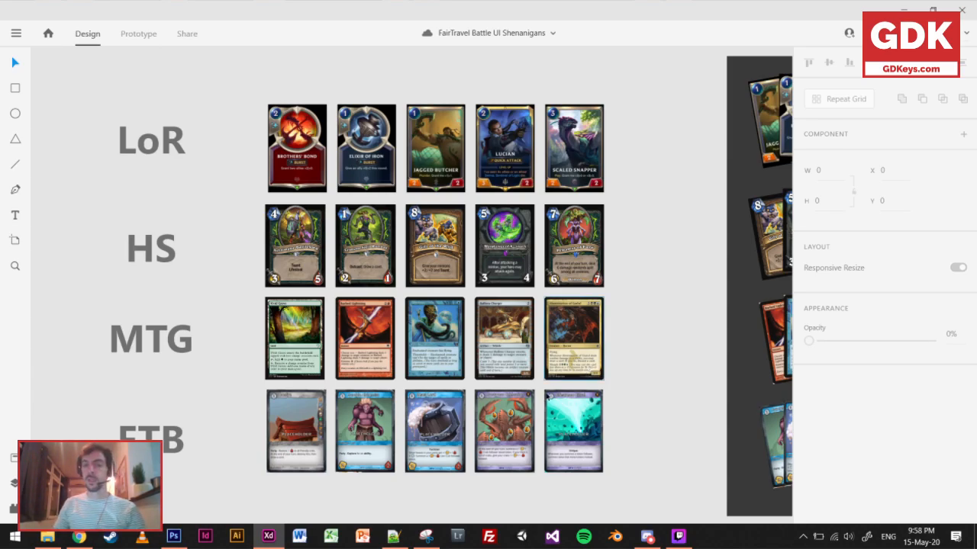
Examine the power and toughness box on the Ballista Charger card.
scroll(528, 389, "up", 10)
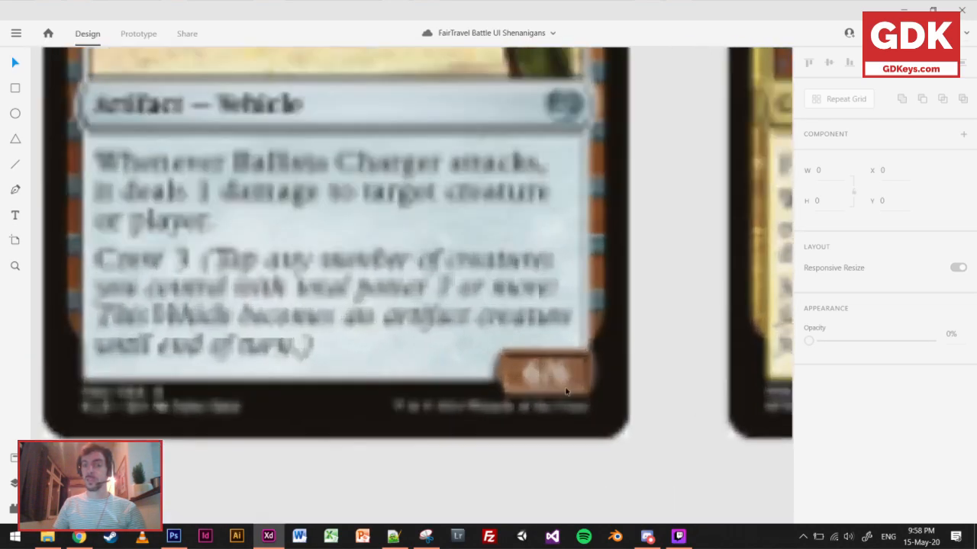
scroll(568, 402, "down", 5)
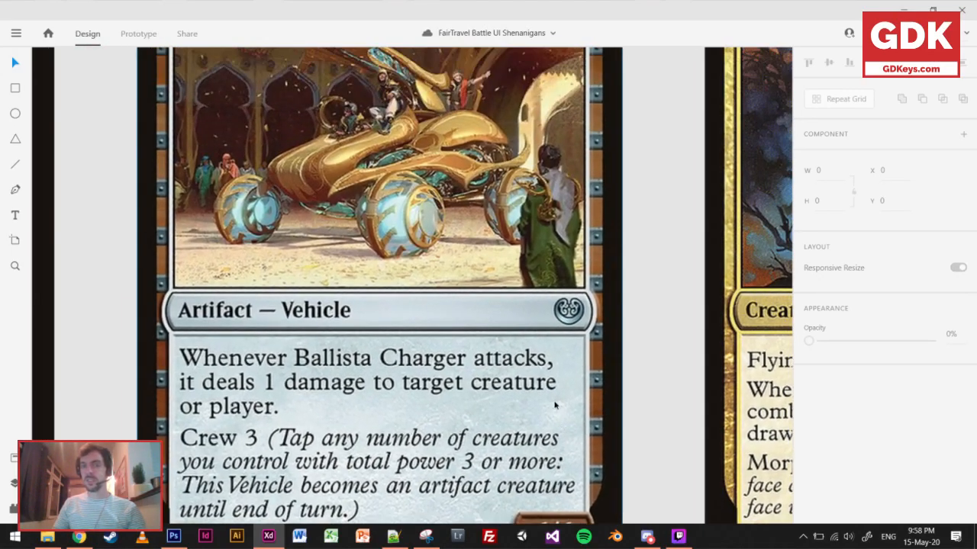
Compare the stat boxes on Ballista Charger and Abomination of Gudul with the stat icons on Warglaives of Azzinoth and Priestess of Fury.
scroll(546, 343, "down", 3)
mouse_move(541, 334)
left_mouse_down()
mouse_move(407, 306)
mouse_move(365, 315)
mouse_move(570, 327)
mouse_move(544, 316)
left_mouse_up()
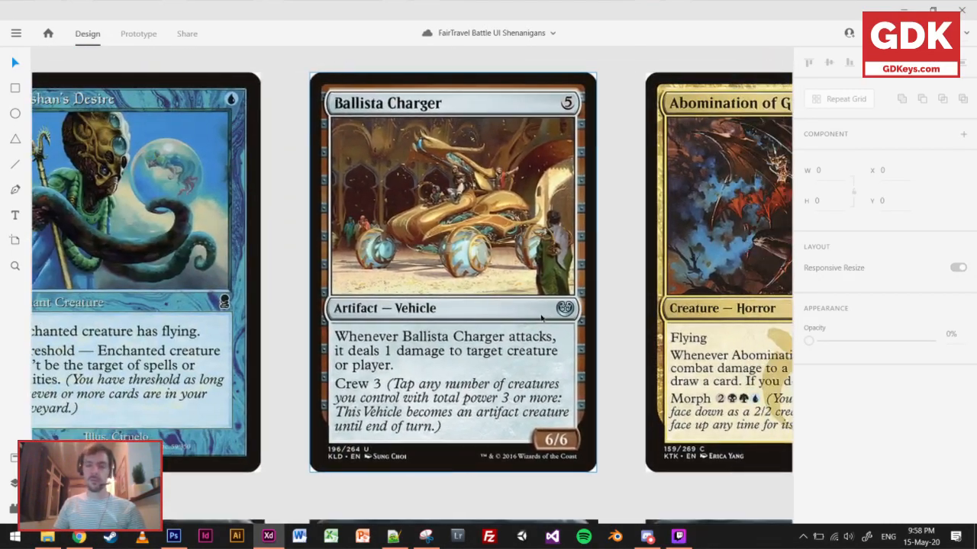
scroll(518, 324, "up", 3)
scroll(518, 324, "down", 3)
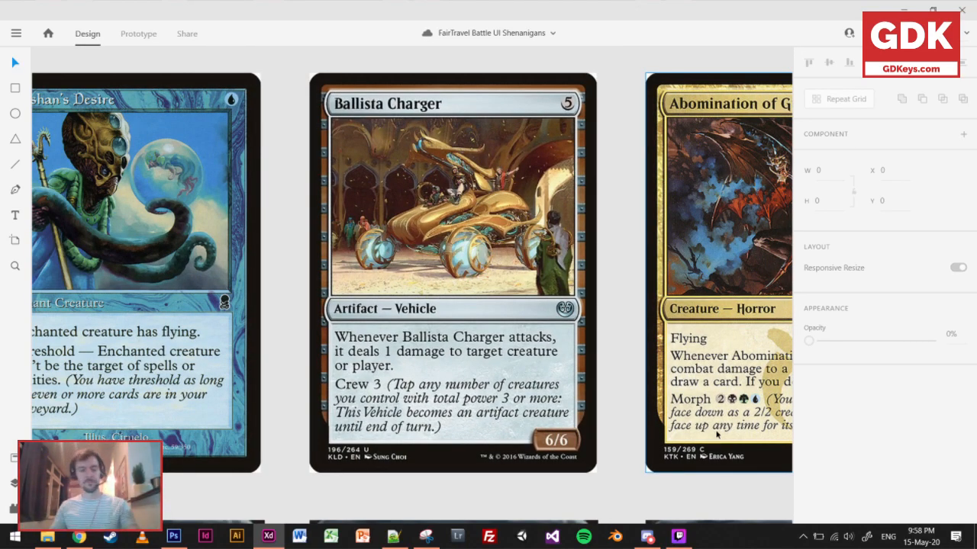
scroll(573, 274, "down", 5)
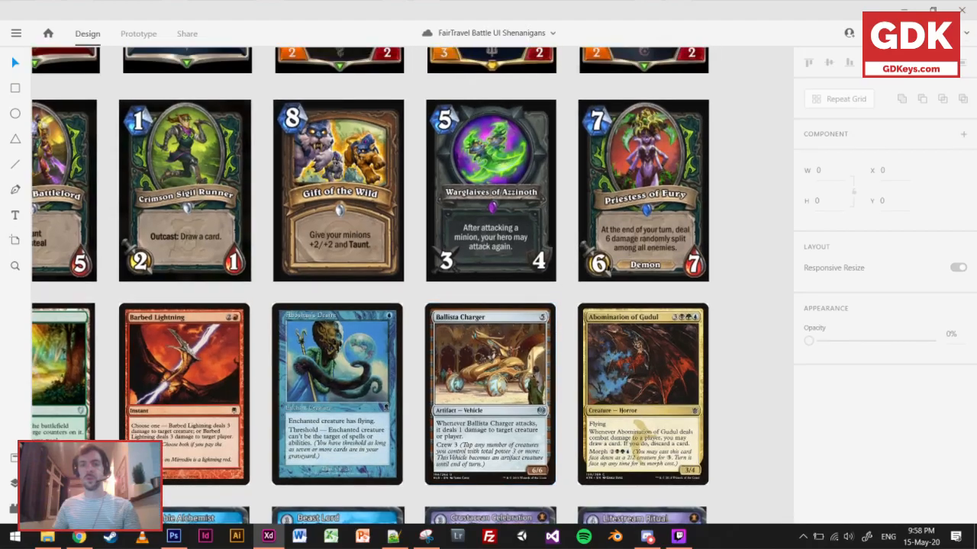
scroll(677, 167, "up", 4)
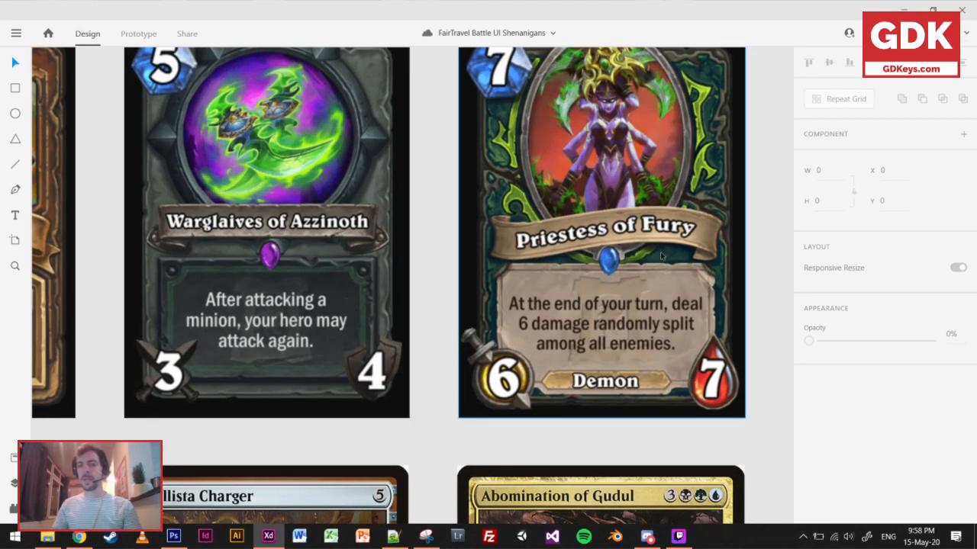
scroll(661, 257, "down", 3)
scroll(562, 338, "down", 3)
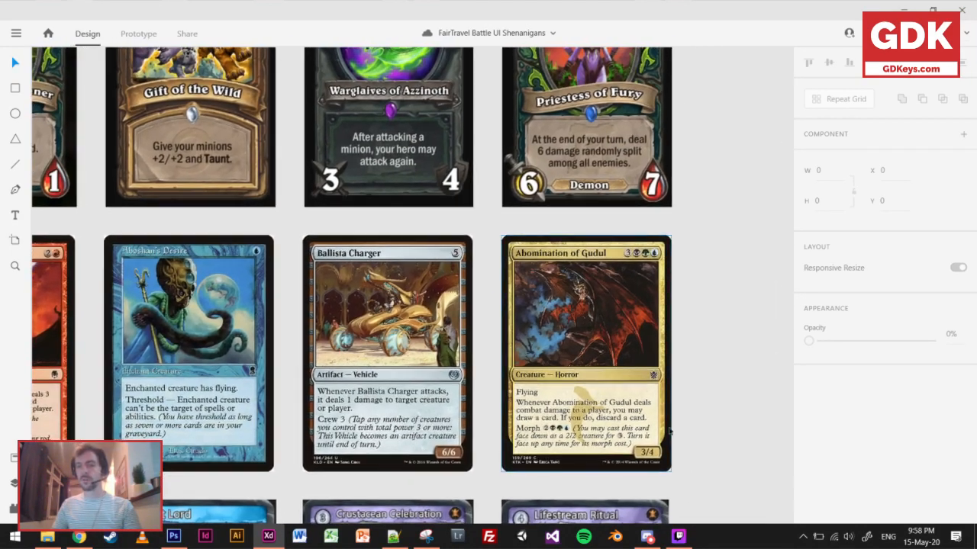
scroll(669, 437, "up", 4)
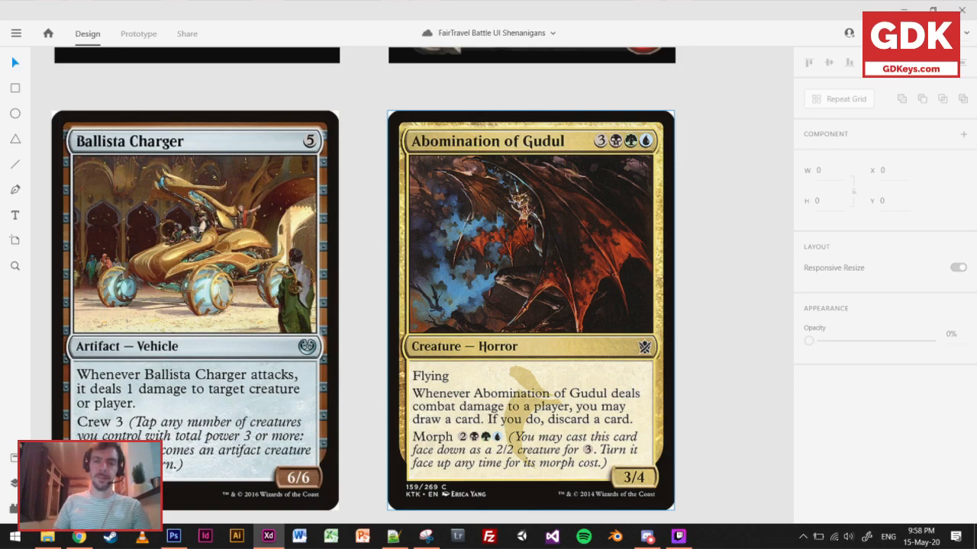
scroll(527, 227, "down", 2)
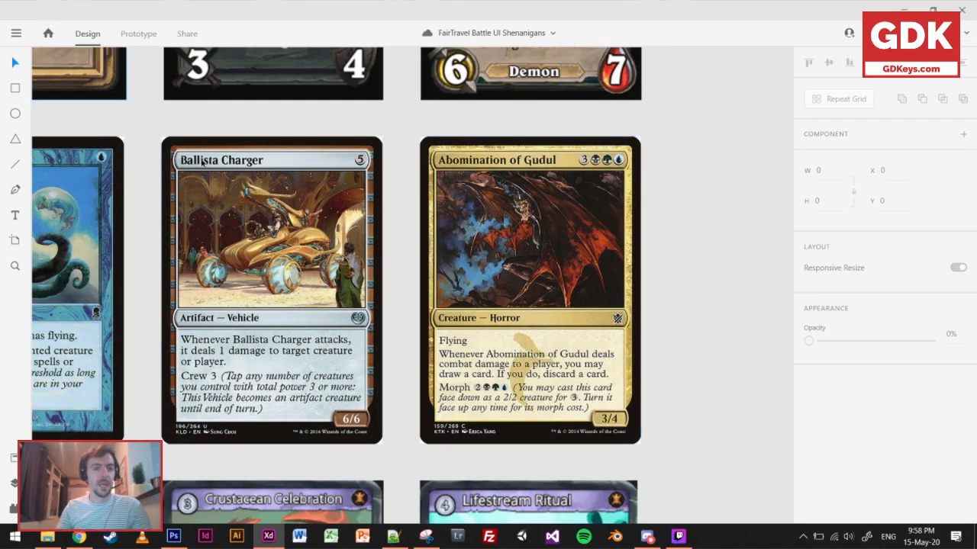
scroll(204, 180, "down", 6)
Examine the FTB card row next to the MTG and HS rows for overall readability at different sizes.
left_click_drag(380, 259, 669, 364)
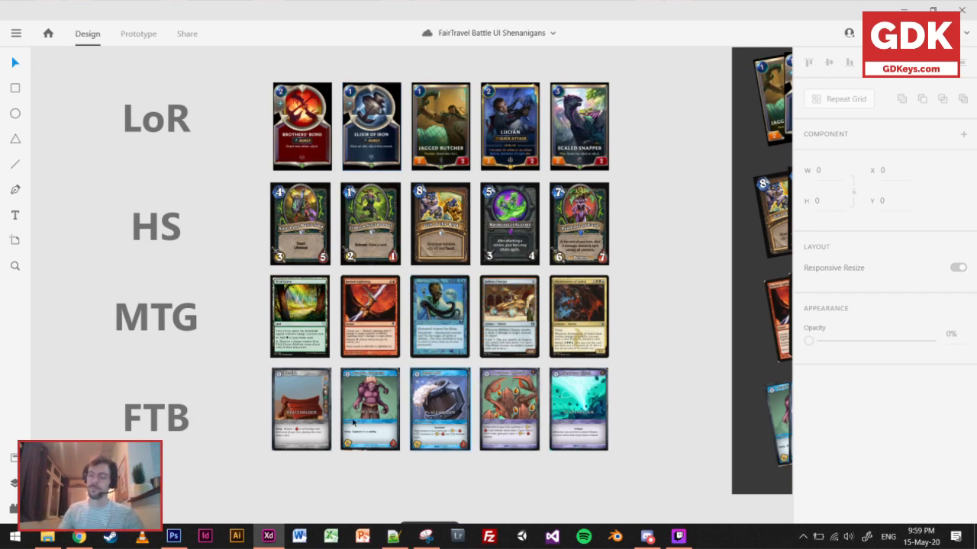
scroll(468, 395, "up", 5)
scroll(497, 316, "down", 2)
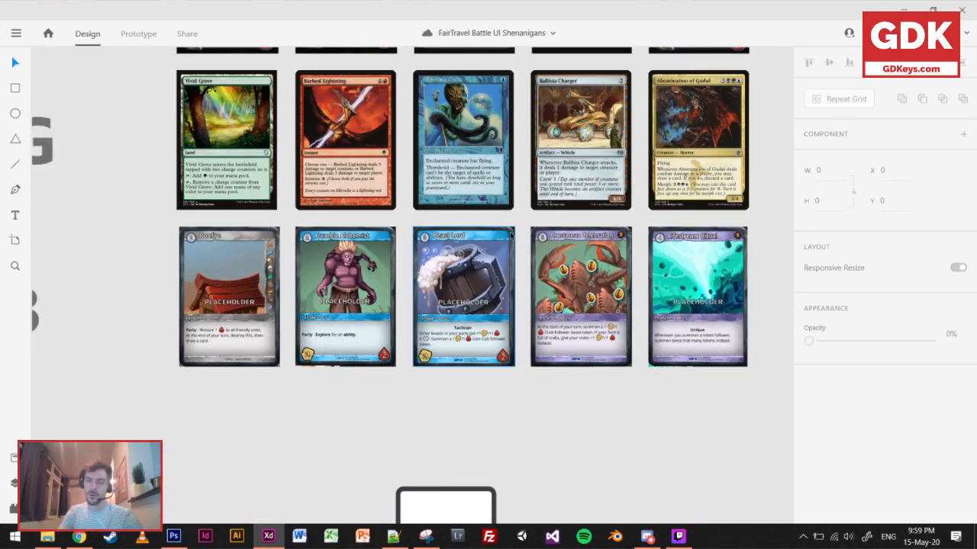
scroll(335, 275, "up", 2)
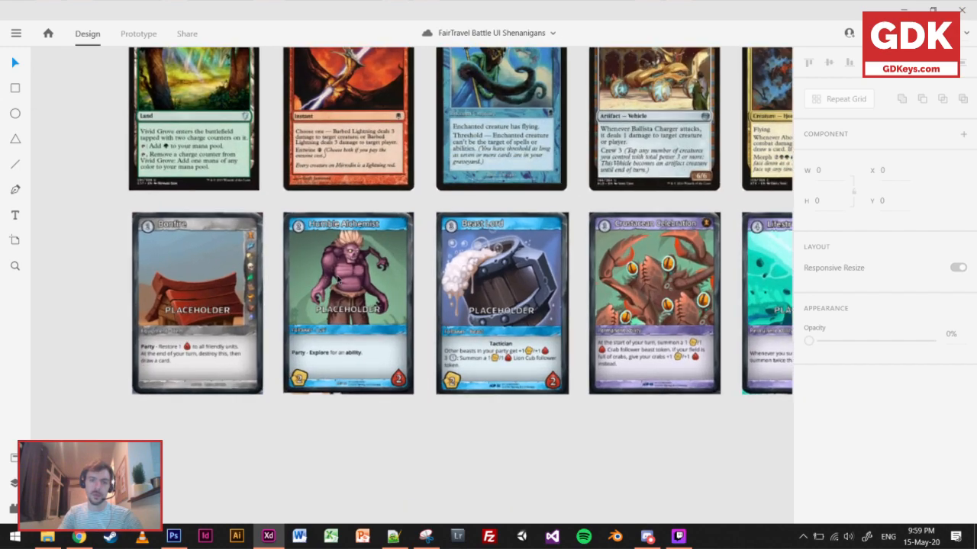
scroll(554, 362, "right", 2)
scroll(554, 362, "up", 1)
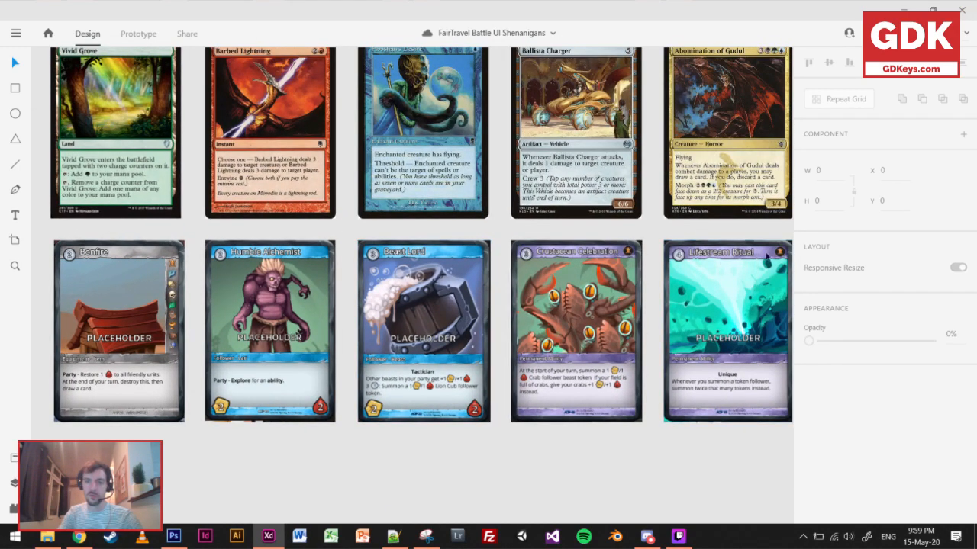
scroll(476, 322, "right", 1)
scroll(476, 321, "up", 1)
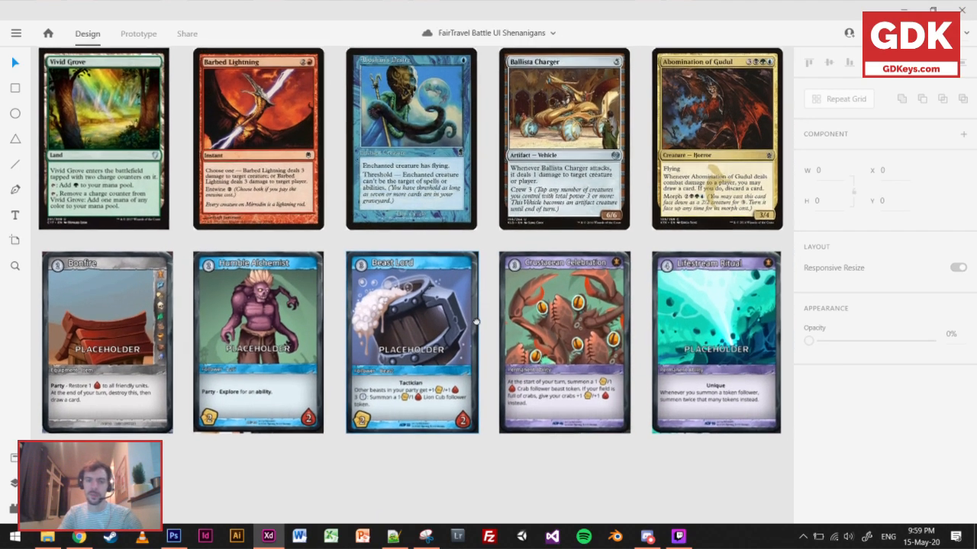
scroll(366, 319, "down", 4)
scroll(371, 316, "up", 2)
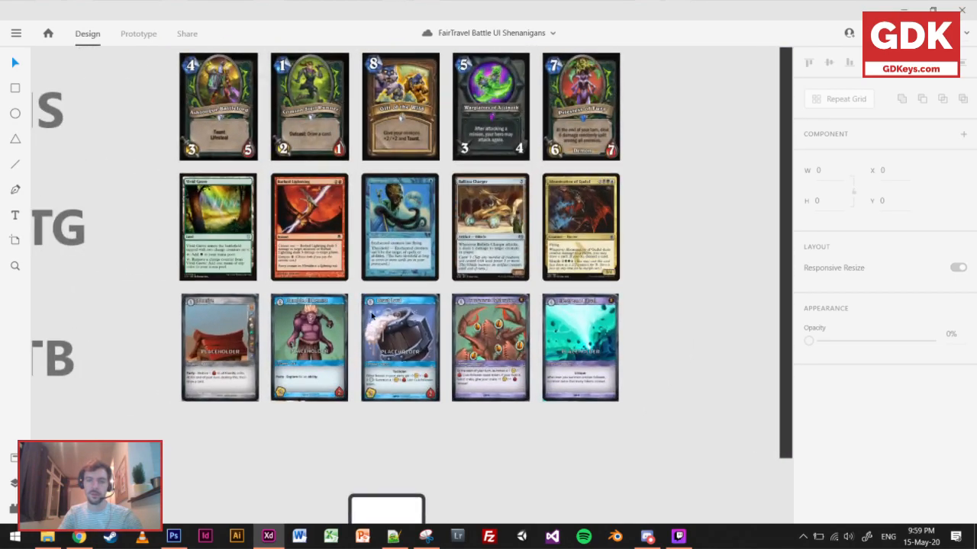
scroll(371, 315, "down", 2)
left_click_drag(373, 311, 409, 379)
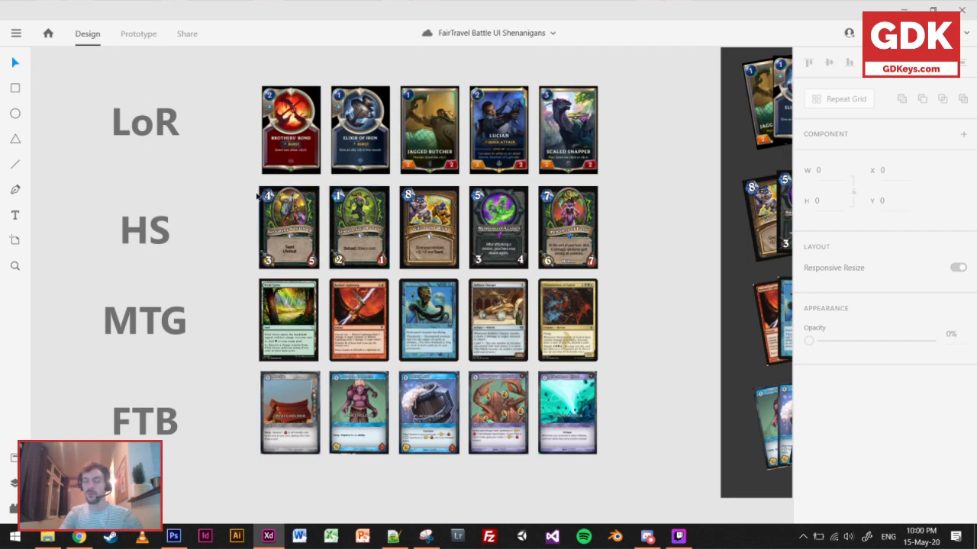
Compare the mana cost badges on the LoR cards with the cost crystals on the HS cards.
scroll(260, 192, "up", 5)
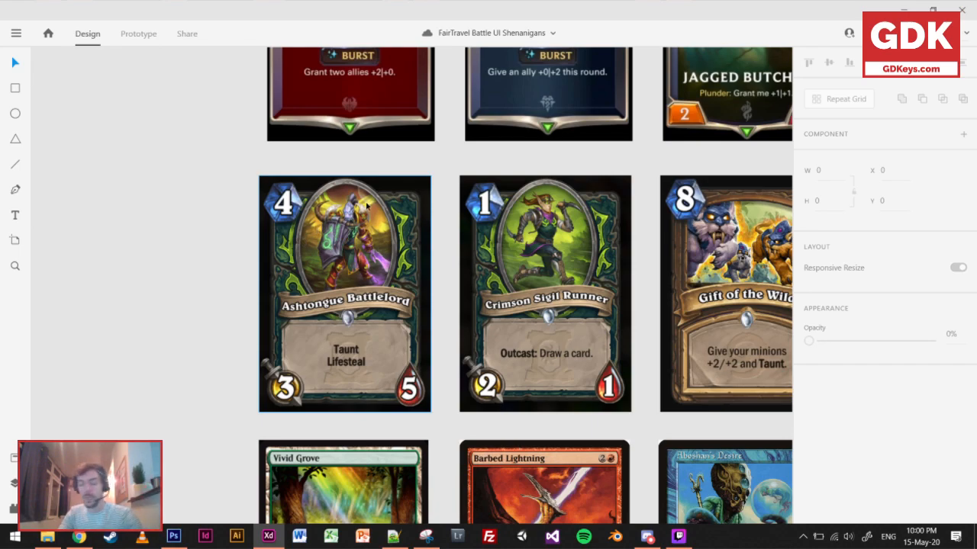
scroll(418, 263, "up", 5)
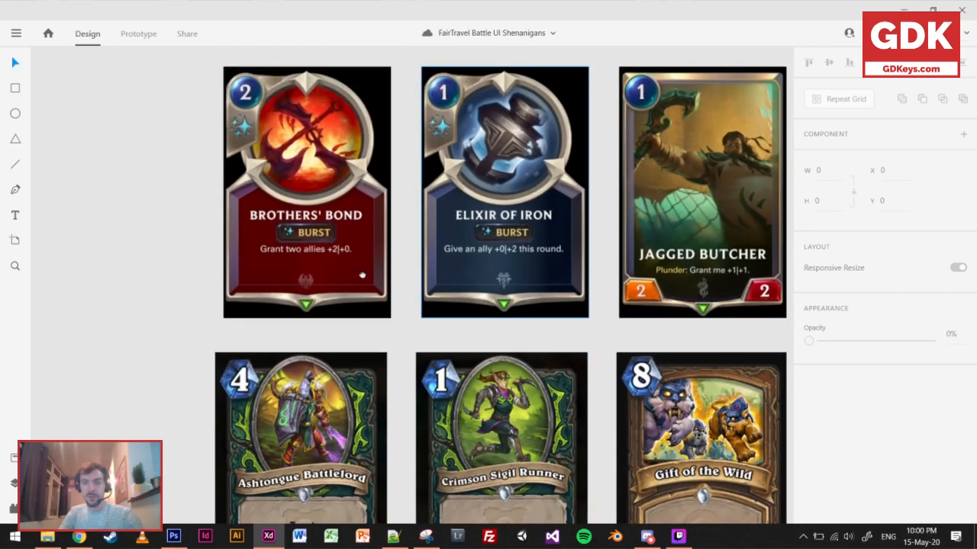
scroll(419, 263, "up", 2)
scroll(475, 188, "right", 6)
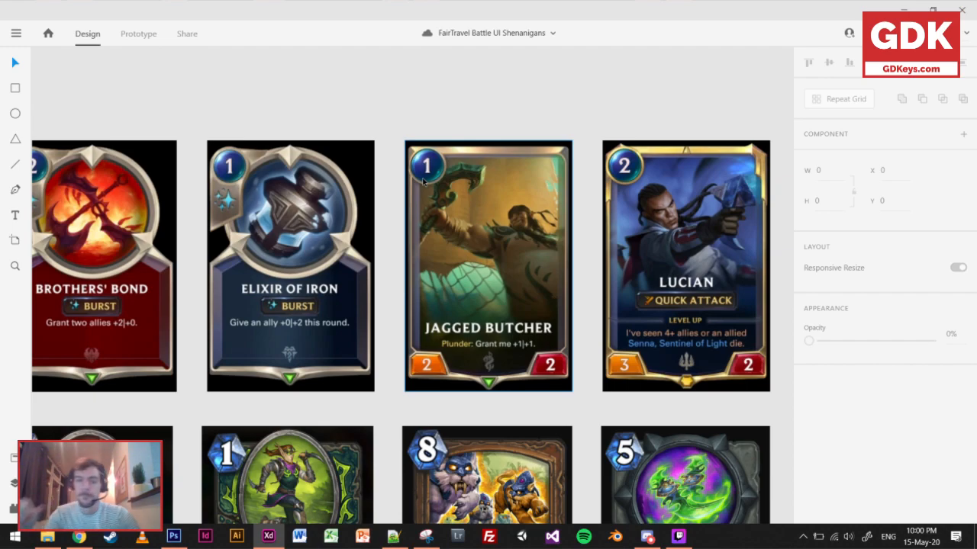
scroll(379, 237, "down", 3)
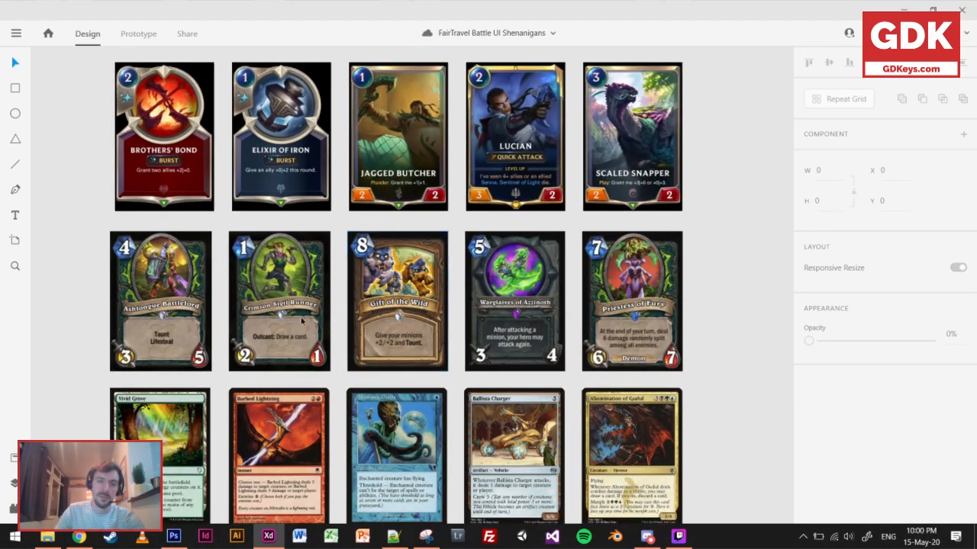
scroll(282, 302, "up", 2)
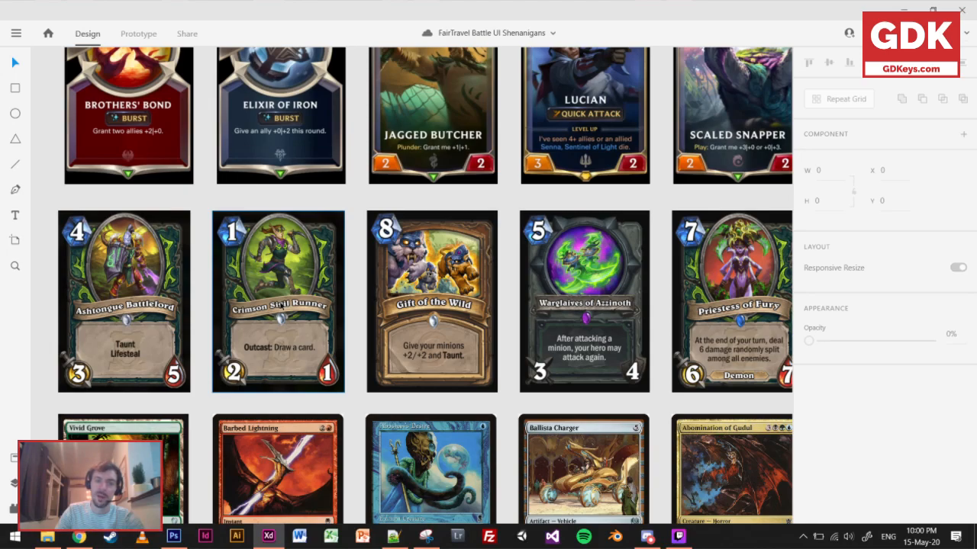
scroll(282, 303, "up", 1)
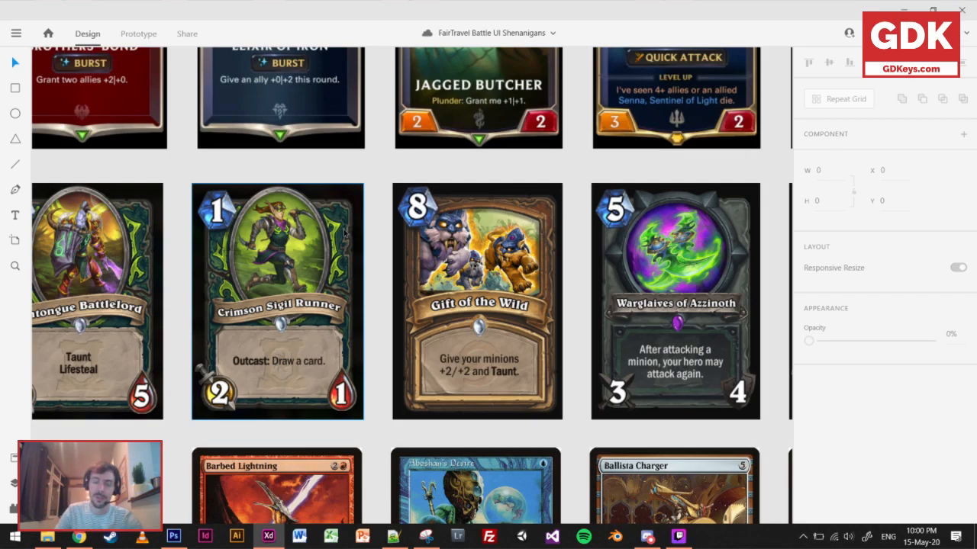
scroll(343, 233, "down", 3)
scroll(397, 161, "down", 3)
scroll(397, 161, "up", 4)
scroll(400, 303, "down", 1)
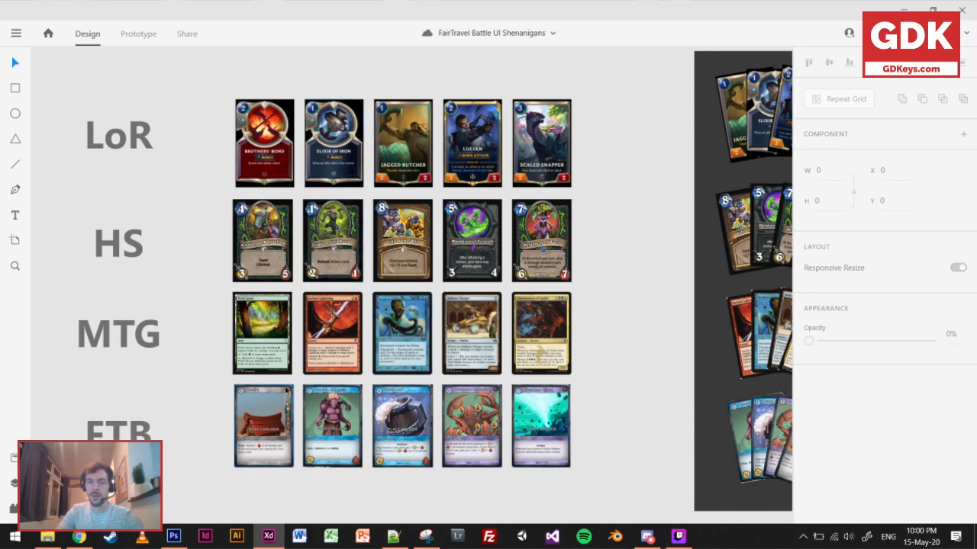
scroll(284, 408, "up", 8, "ctrl")
scroll(284, 408, "up", 3, "ctrl")
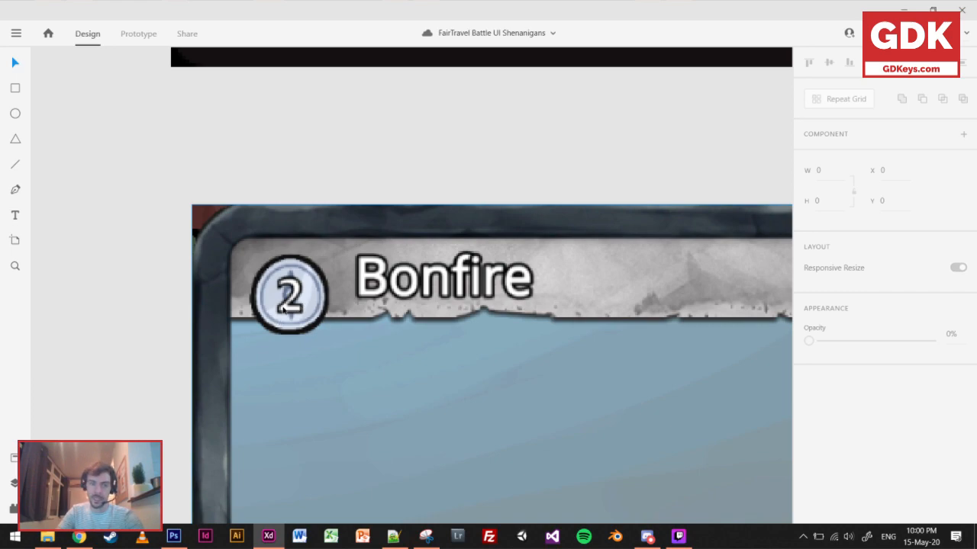
scroll(288, 311, "down", 2)
left_click_drag(290, 313, 273, 255)
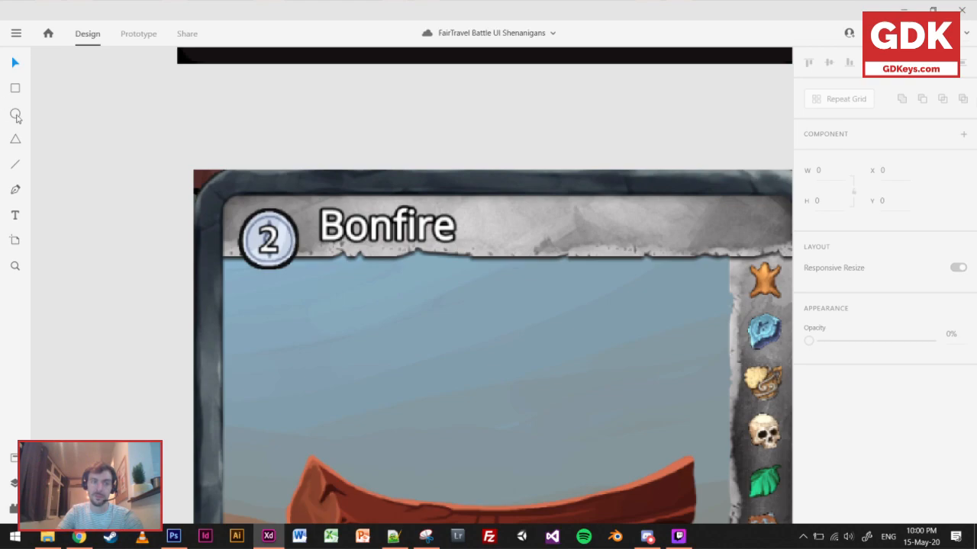
left_click_drag(267, 241, 313, 195)
key("Delete")
Place a 150 × 150 circle over the cost badge of the Lucian card, matching the badge's size.
scroll(367, 206, "down", 6)
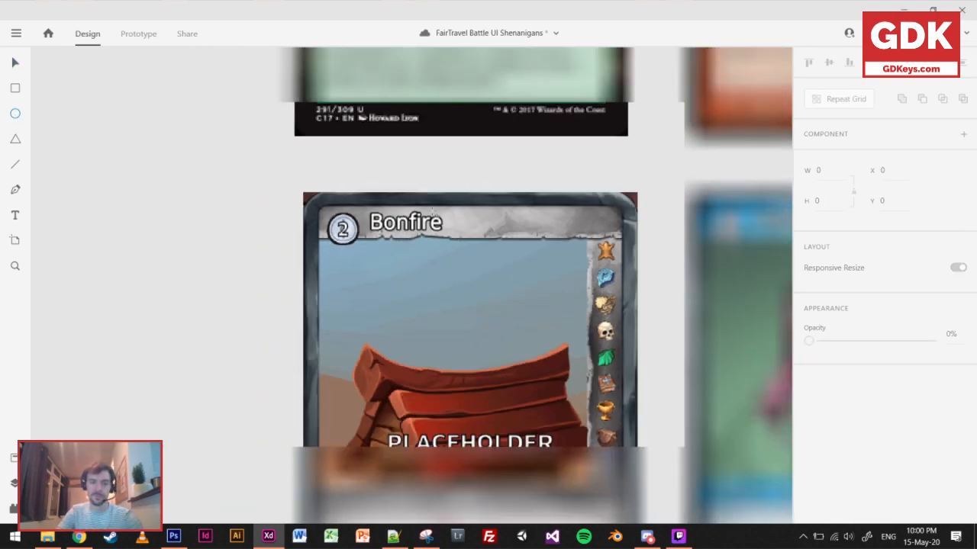
left_click_drag(450, 131, 366, 292)
left_click_drag(446, 222, 331, 401)
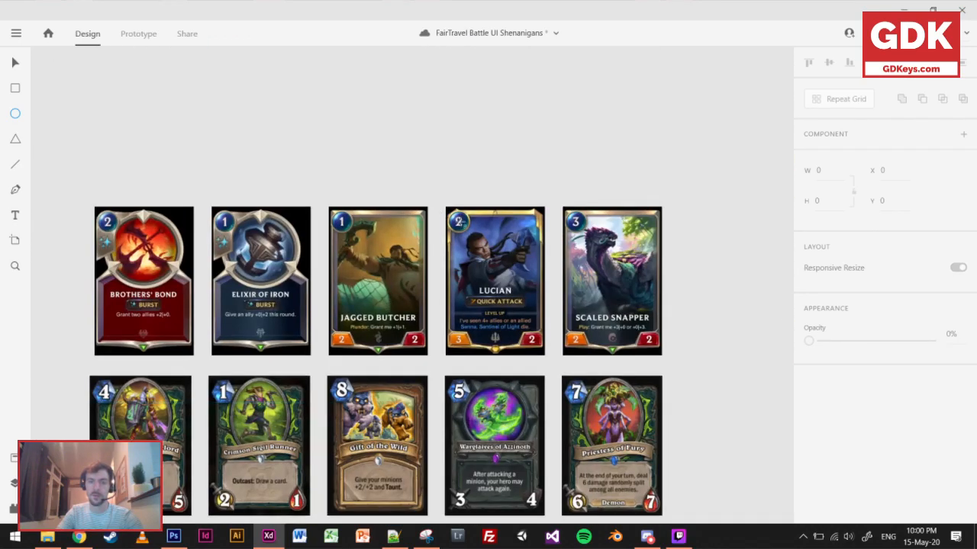
scroll(463, 221, "up", 4)
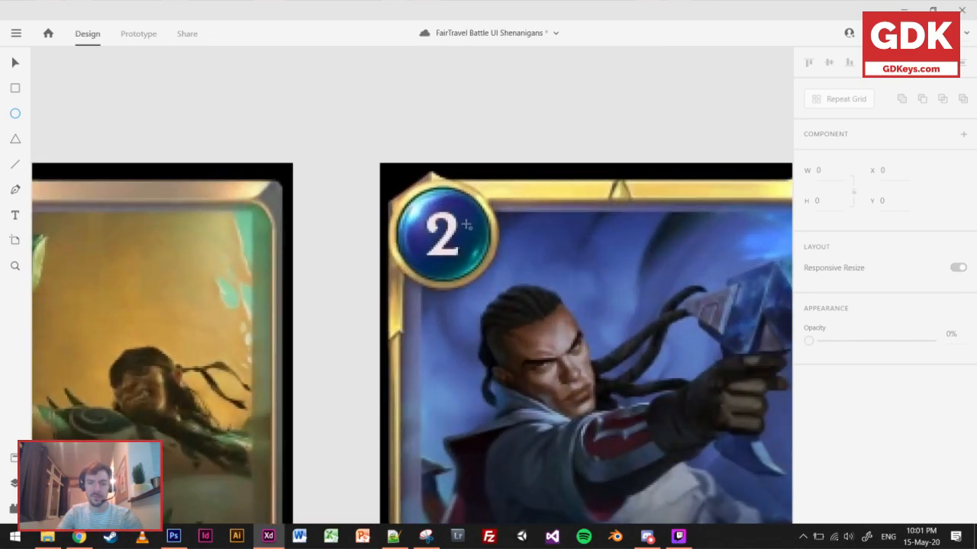
key("ctrl+v")
left_click_drag(415, 302, 446, 251)
left_click_drag(479, 200, 491, 187)
scroll(500, 285, "down", 3)
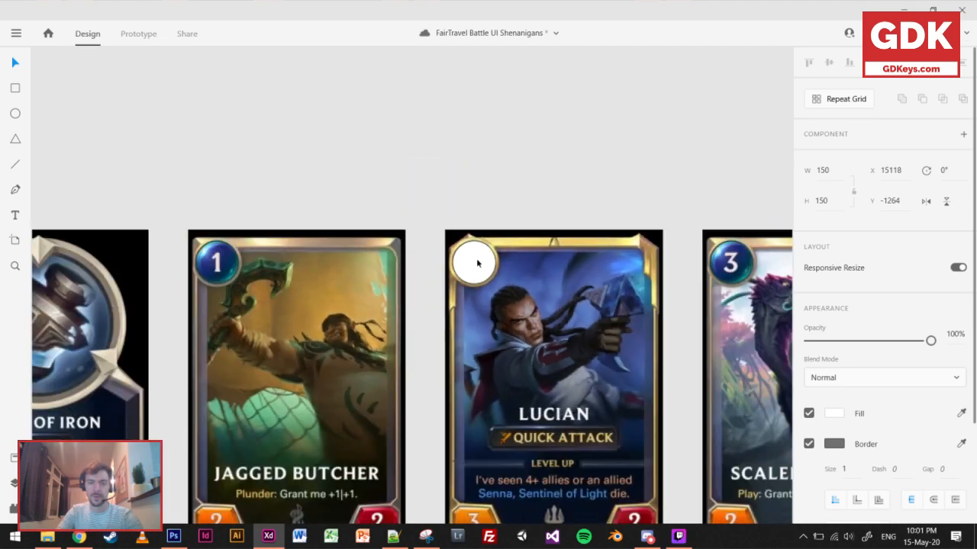
Move the circle beside Lucian's cost badge and add the text "2" over the badge's number.
left_click_drag(471, 267, 534, 266)
key("t")
scroll(481, 259, "up", 1)
scroll(479, 261, "up", 2)
left_click(479, 262)
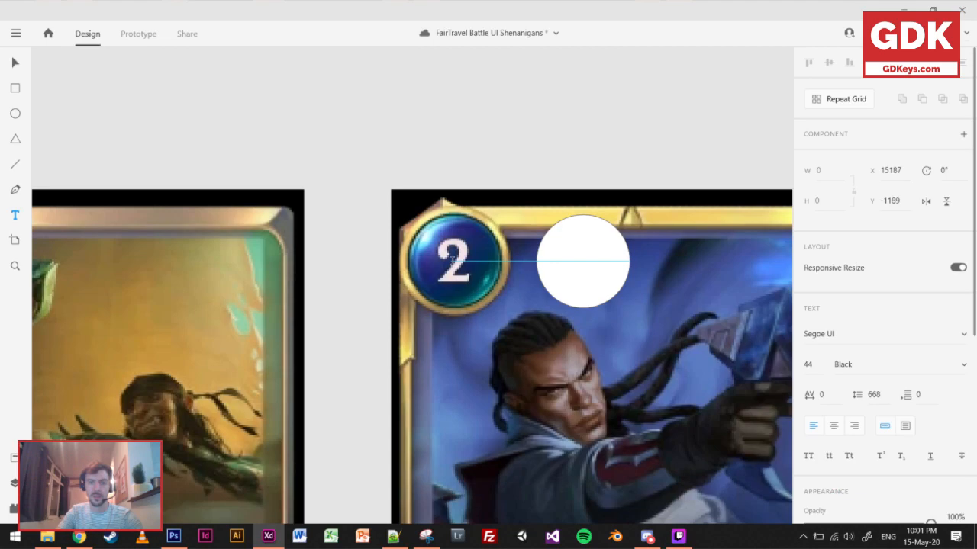
type("2")
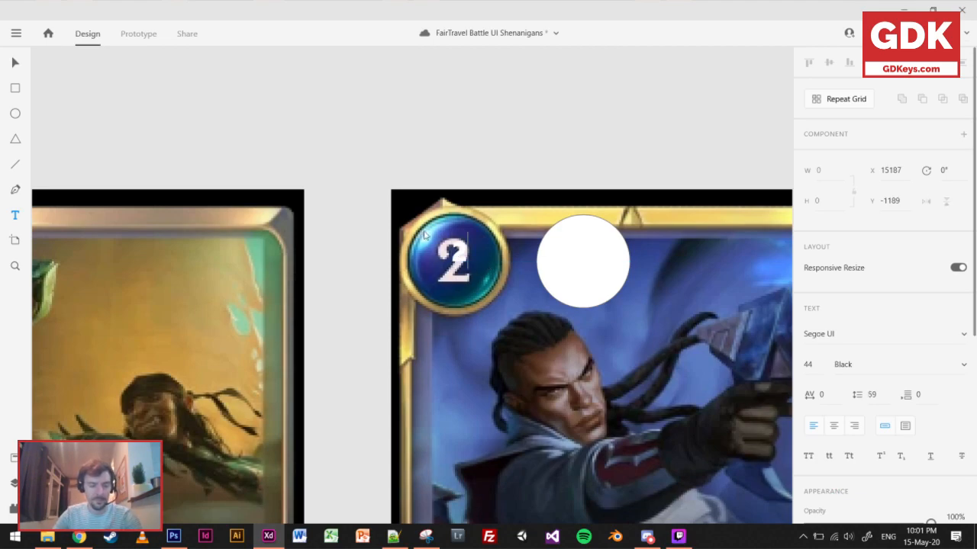
left_click(15, 61)
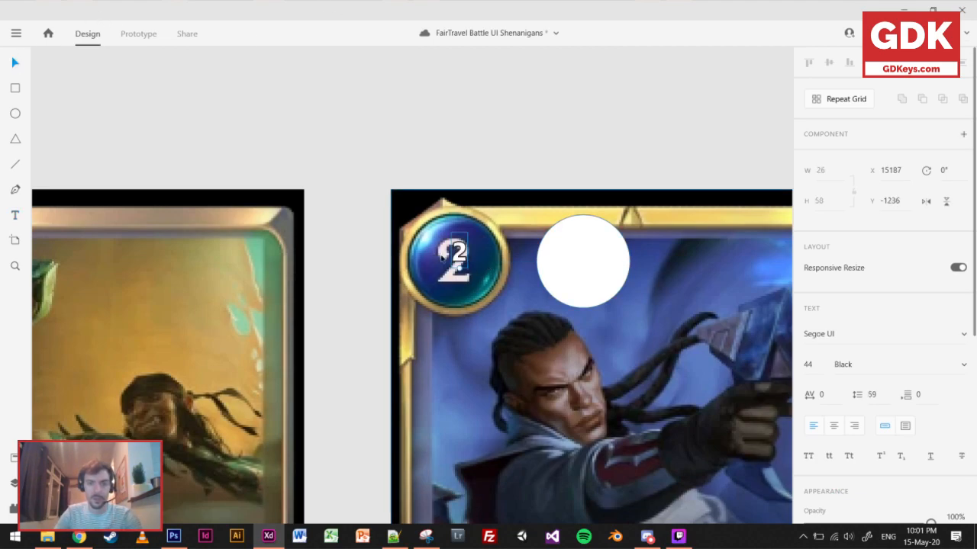
Scale the "2" to the badge number's size, font size 101, and centre it on the white circle.
left_click_drag(459, 269, 459, 334)
left_click_drag(459, 286, 458, 256)
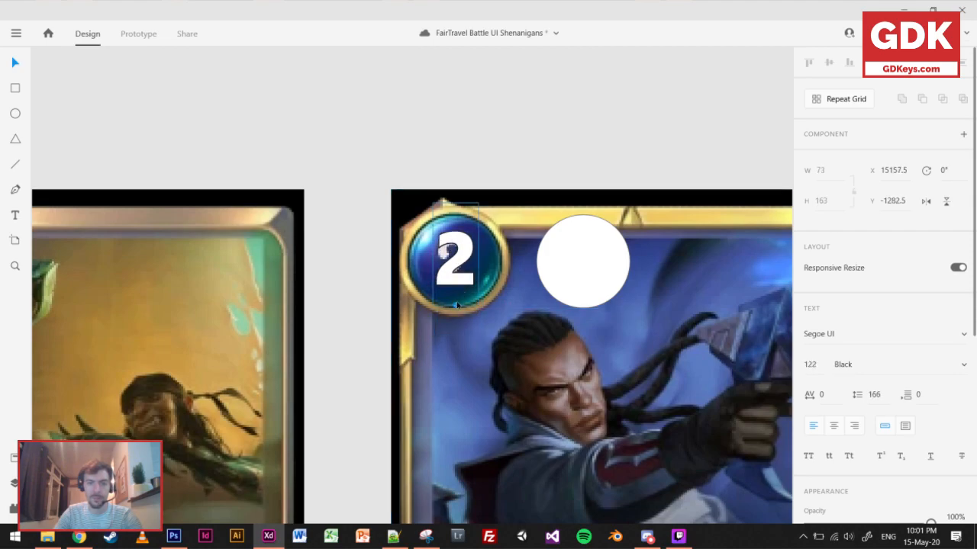
left_click_drag(455, 306, 582, 275)
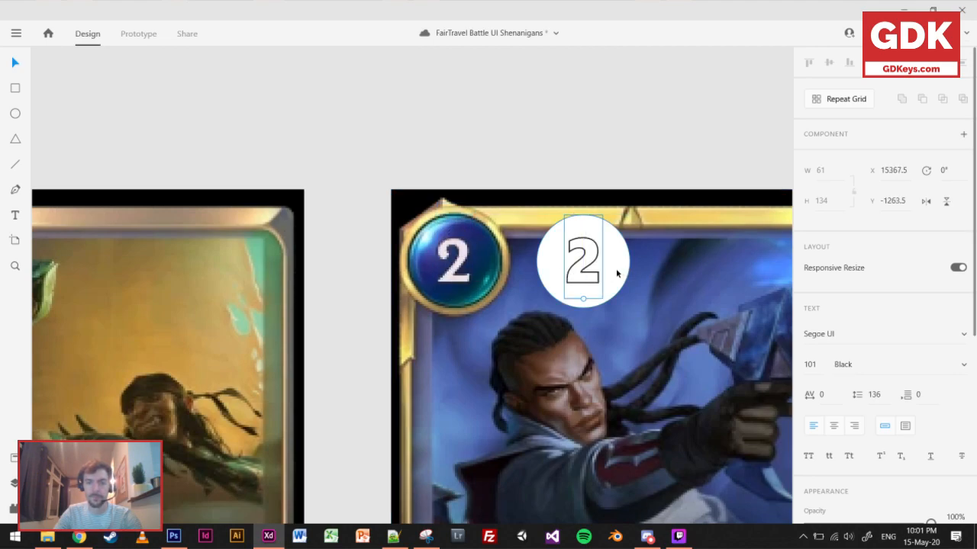
Cut the circle with its number from the Lucian card and paste both onto the Bonfire card's cost icon.
left_click(617, 273, "shift")
key("Delete")
key("ctrl+0")
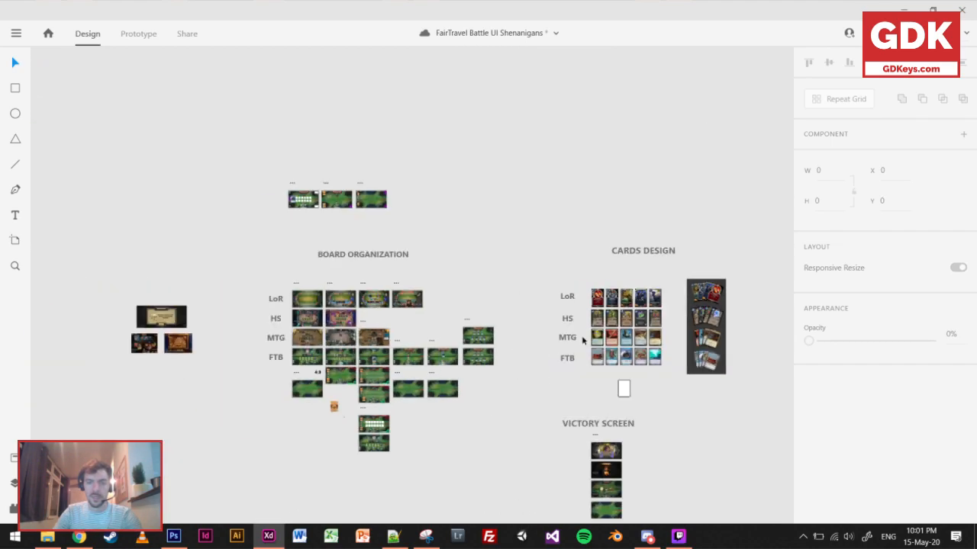
scroll(614, 354, "up", 10)
left_click_drag(332, 331, 320, 266)
left_click(367, 283)
key("ctrl+v")
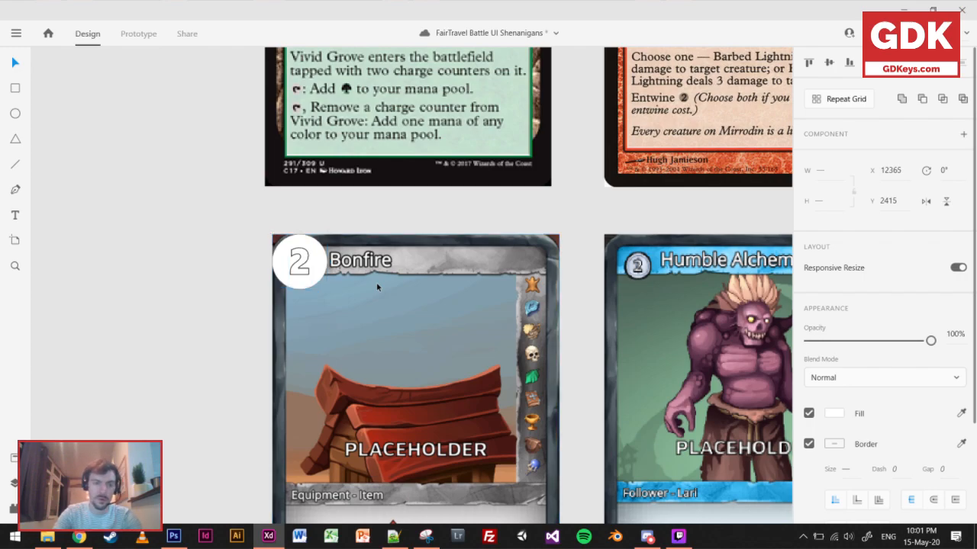
Nudge the pasted circle and number up and to the left on the Bonfire card, to X 12360, Y 2410.
key("Up")
key("Up")
key("Up")
key("Up")
key("Left")
key("Left")
key("Left")
key("Left")
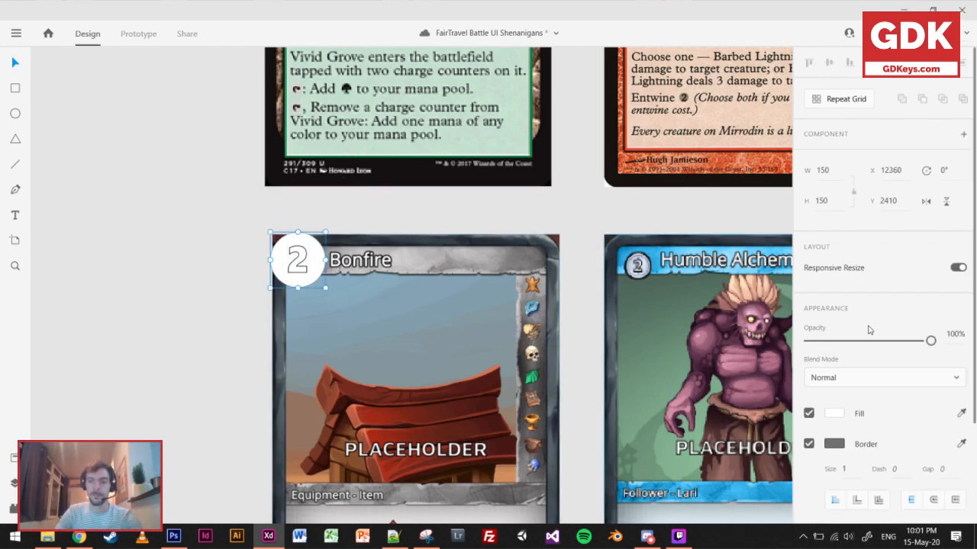
Fill the cost badge circle on the Bonfire card with bright blue, #010AFF.
left_click(834, 413)
left_click_drag(769, 384, 753, 345)
left_click(745, 356)
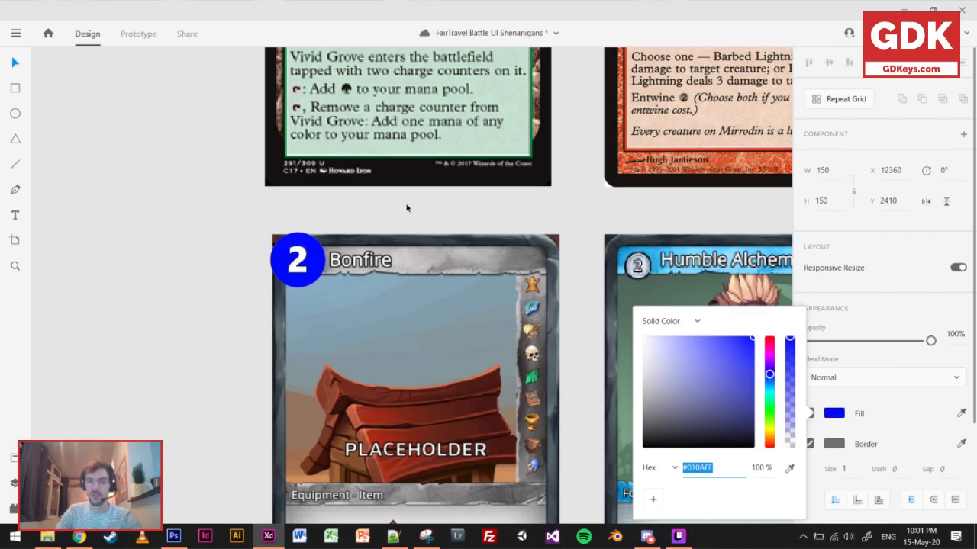
left_click(407, 207)
Shrink the Bonfire card's blue circle to 120 by 120 and place it at X 12402, Y 2448, behind its number.
scroll(509, 290, "down", 6)
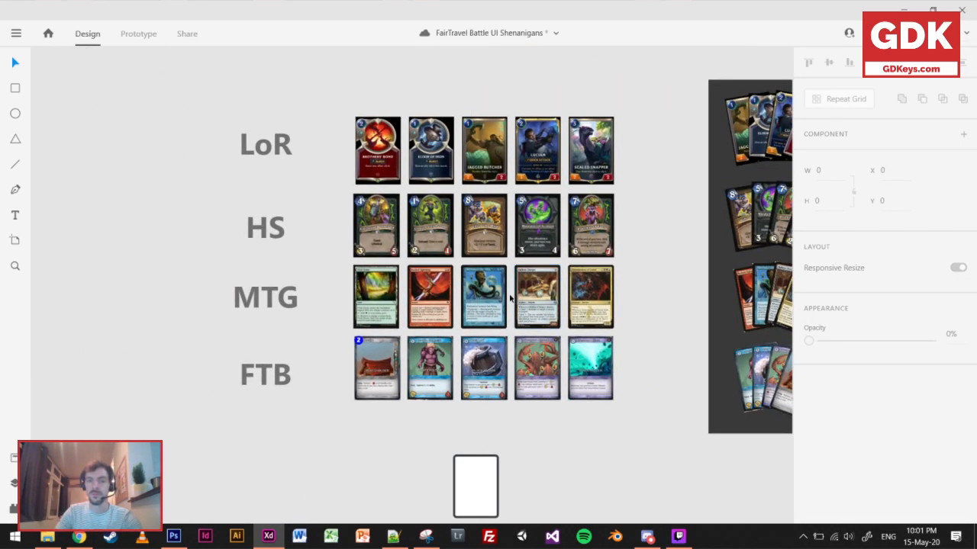
scroll(510, 298, "up", 5)
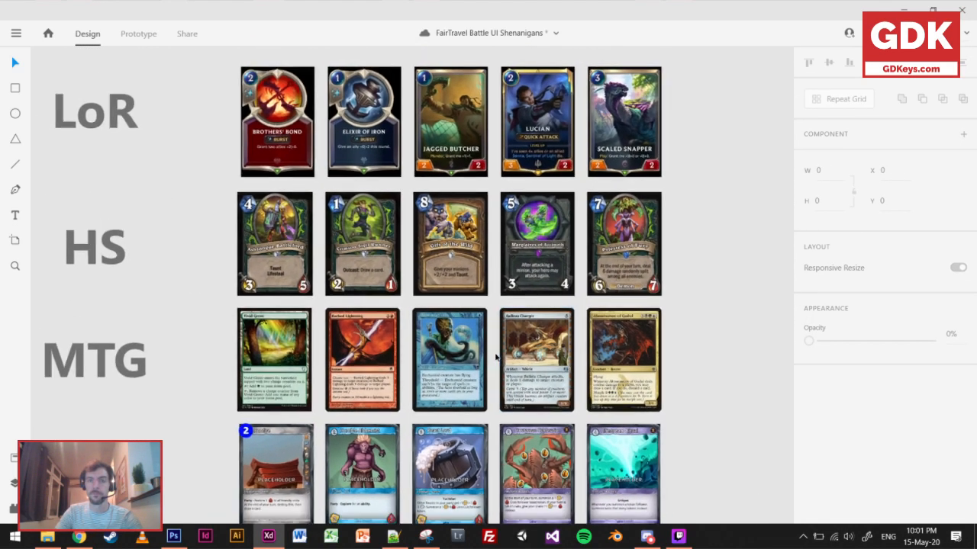
scroll(495, 357, "up", 1)
scroll(451, 406, "down", 1)
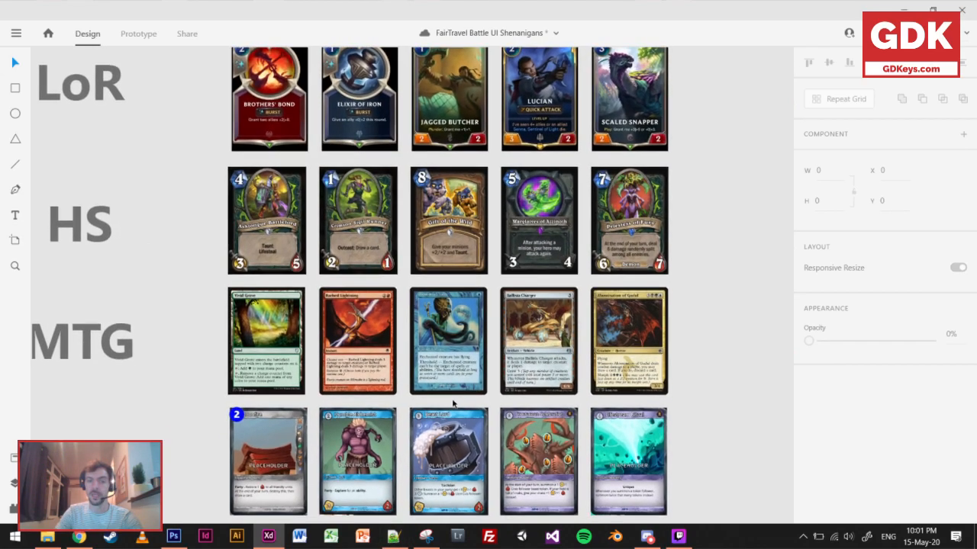
scroll(202, 450, "up", 5)
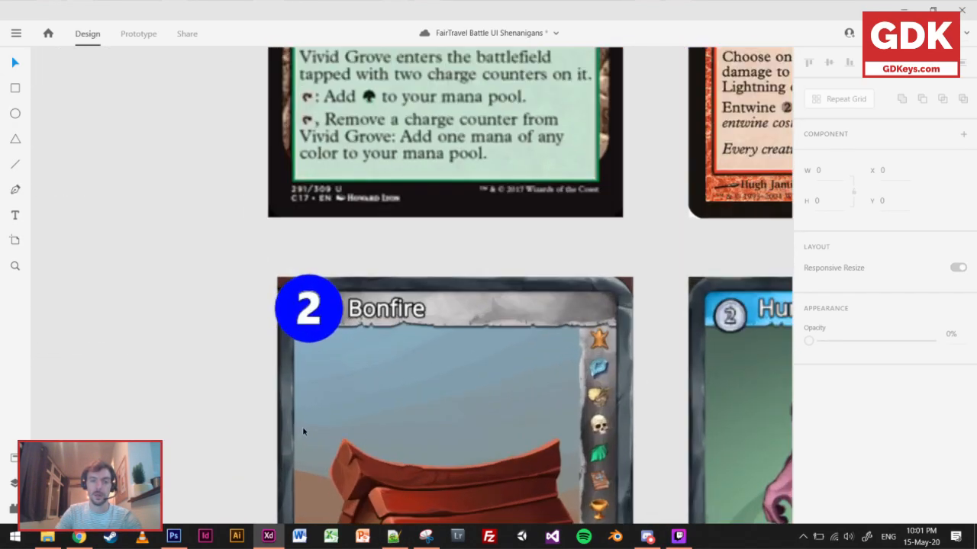
left_click(341, 309)
left_click_drag(345, 339, 342, 314)
left_click(318, 309, "shift")
scroll(485, 385, "down", 3)
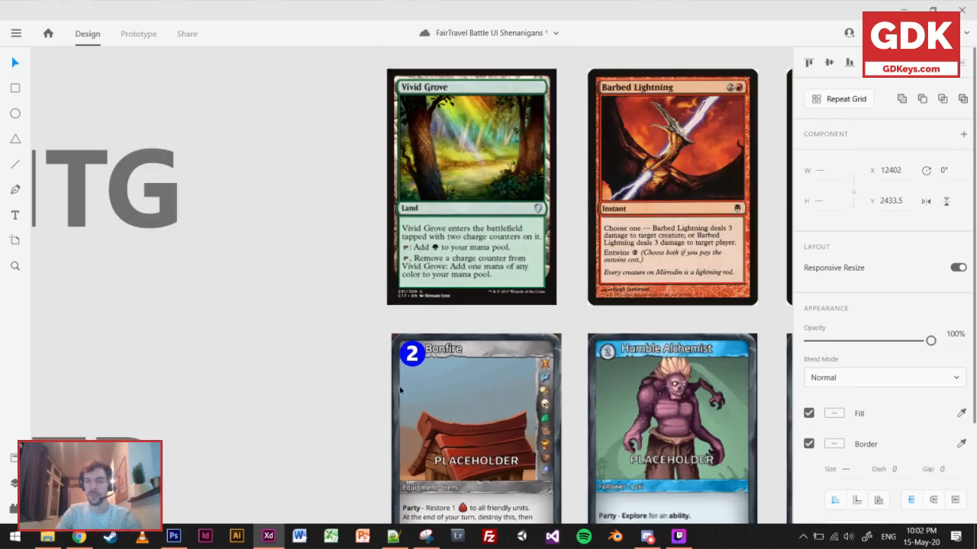
left_click(309, 391)
Turn on the blue circle's shadow and give it a dark grey border of size 3.
scroll(355, 369, "up", 3)
left_click(512, 341)
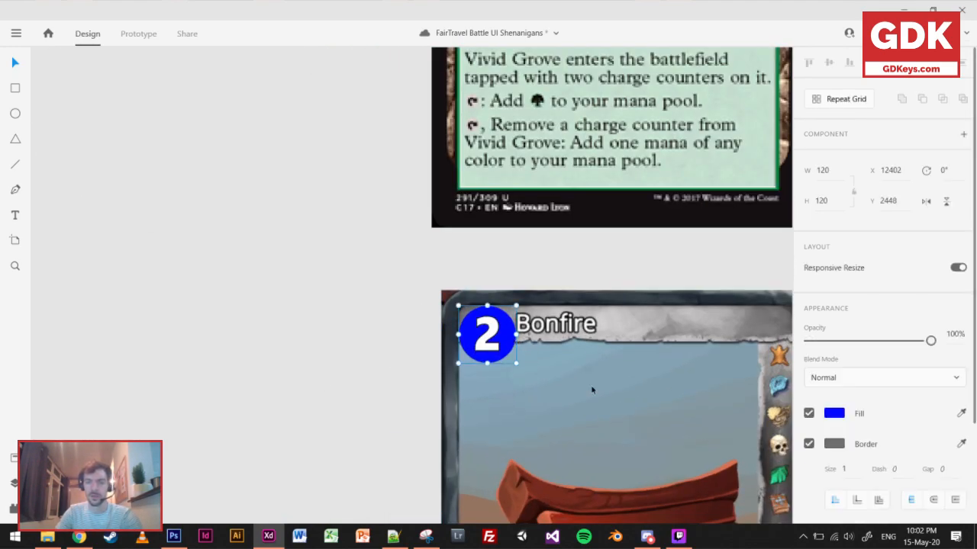
scroll(832, 444, "down", 2)
left_click(808, 495)
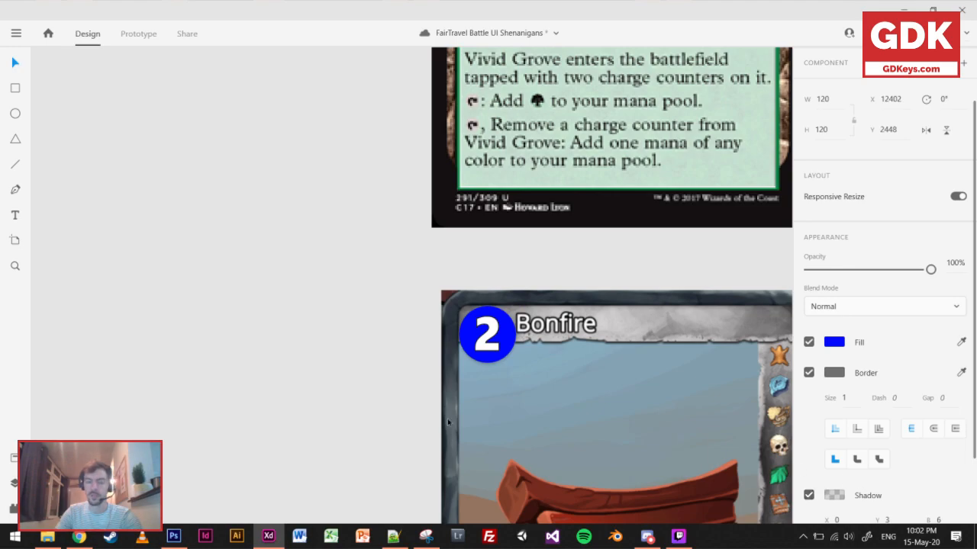
left_click(840, 375)
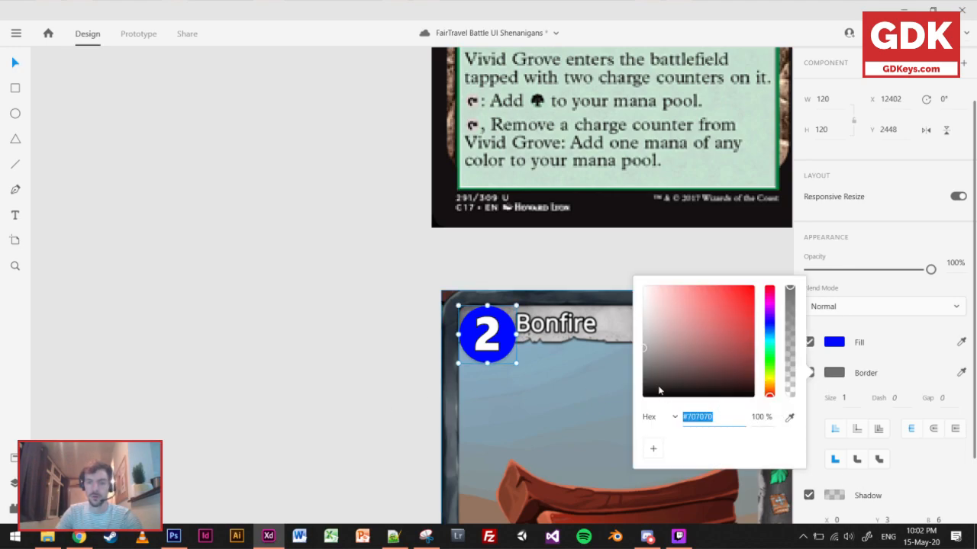
left_click(644, 376)
left_click(839, 399)
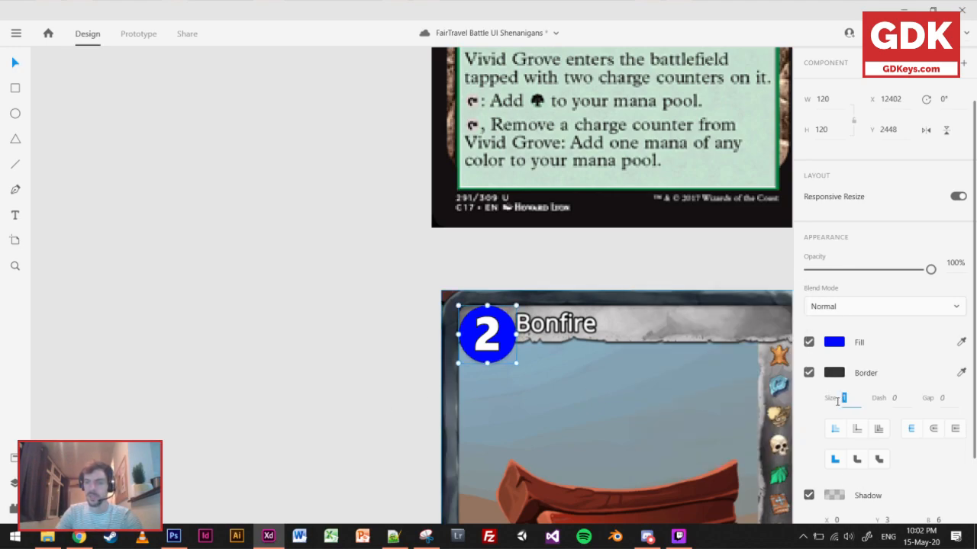
type("3")
key("Return")
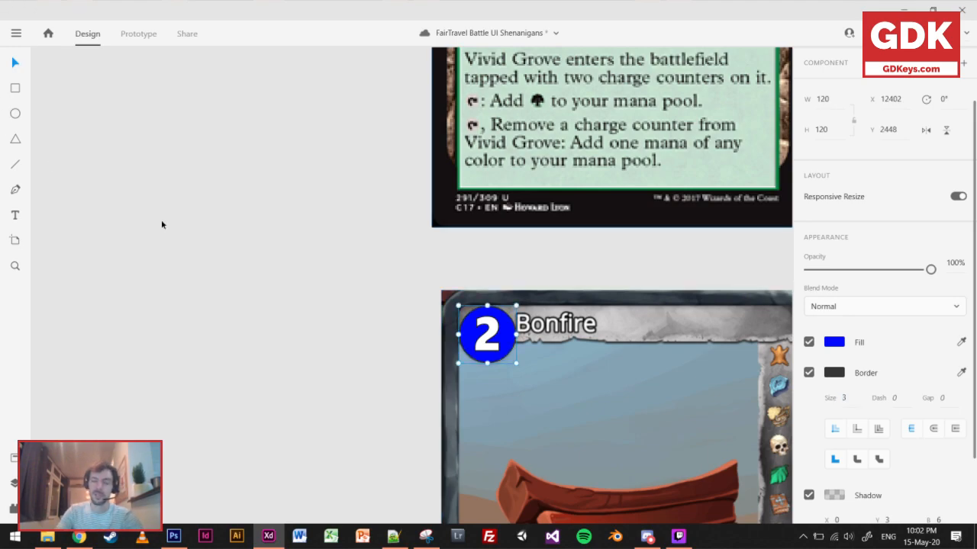
left_click(387, 268)
Compare the Bonfire card's new cost badge with the cost badges on the HS and LoR cards.
scroll(387, 268, "down", 3)
scroll(395, 265, "down", 3)
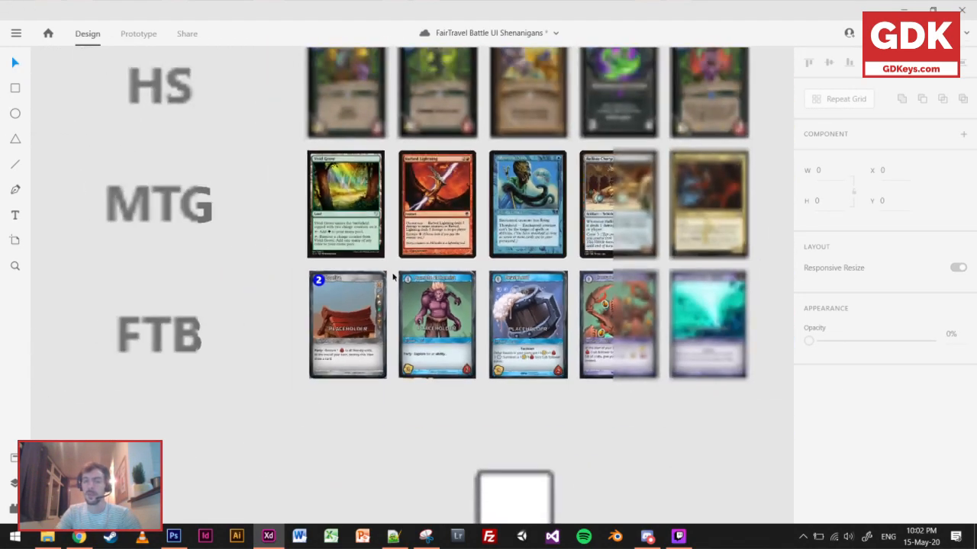
scroll(482, 287, "up", 2)
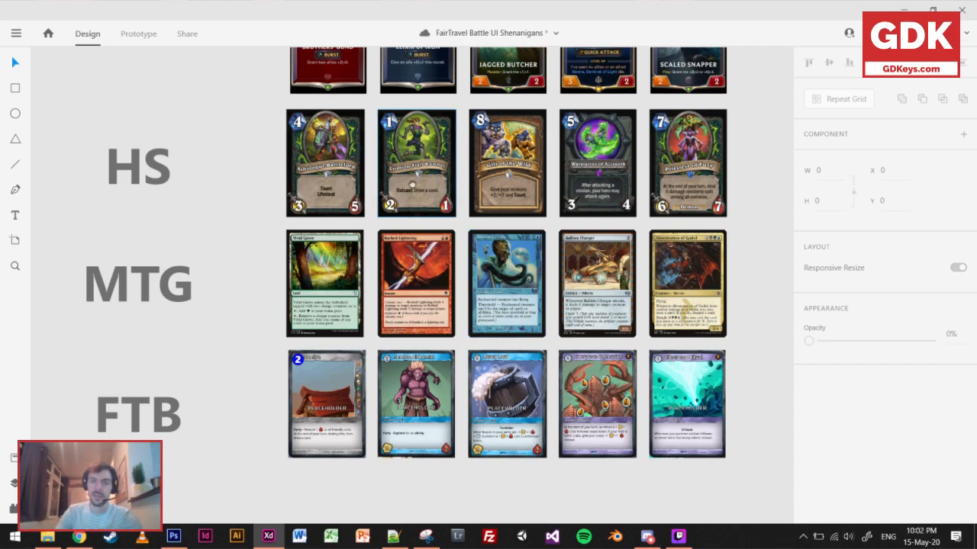
scroll(479, 292, "up", 3)
scroll(520, 331, "up", 5)
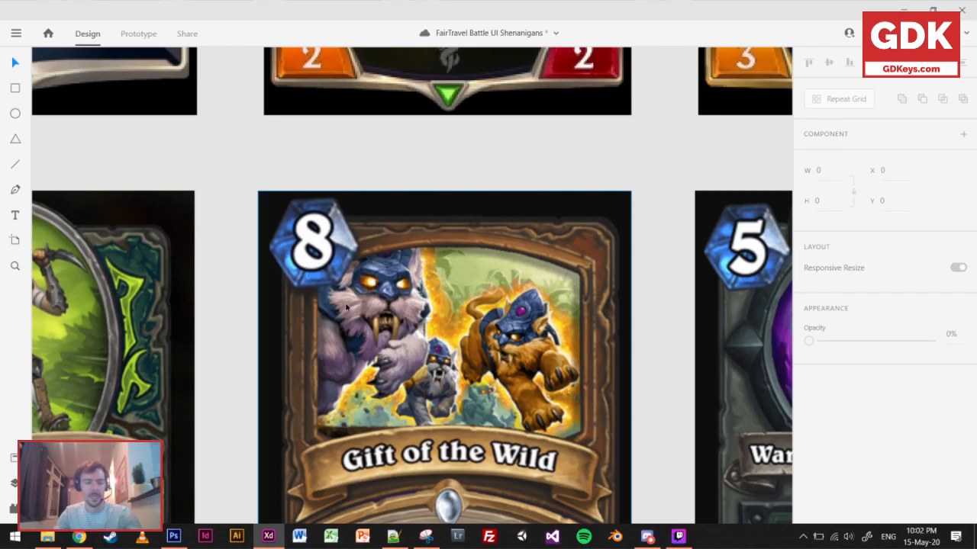
scroll(351, 254, "up", 10)
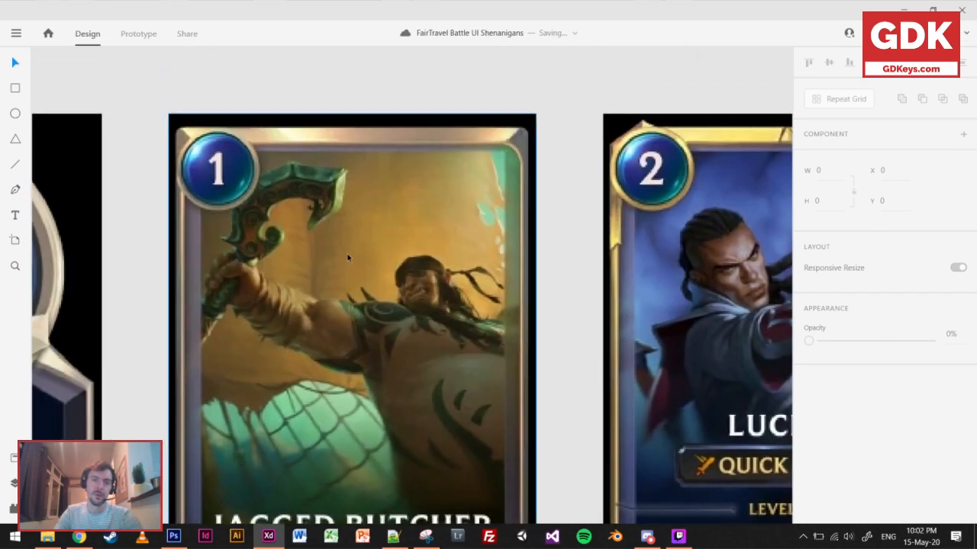
scroll(376, 177, "down", 3)
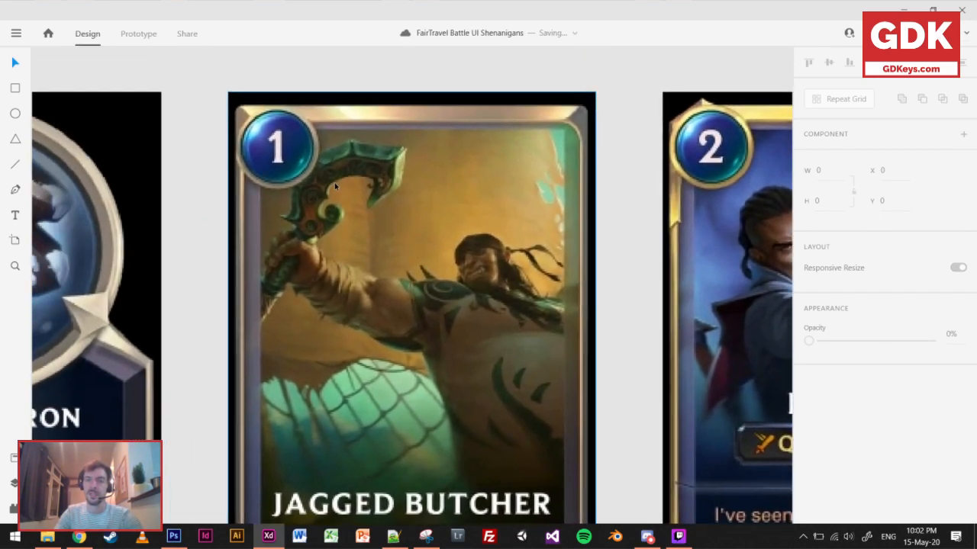
scroll(334, 187, "down", 2)
scroll(334, 192, "down", 2)
scroll(307, 160, "down", 1)
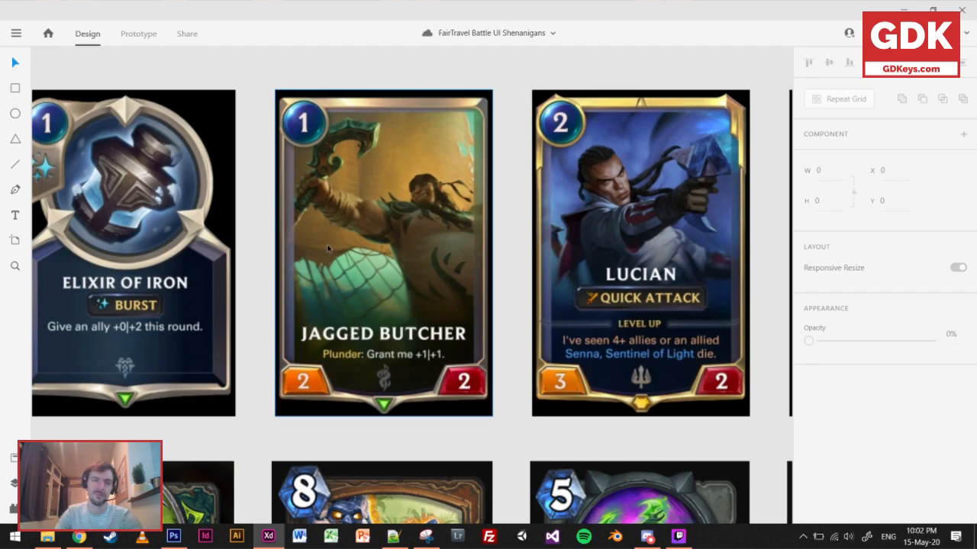
scroll(327, 247, "down", 5)
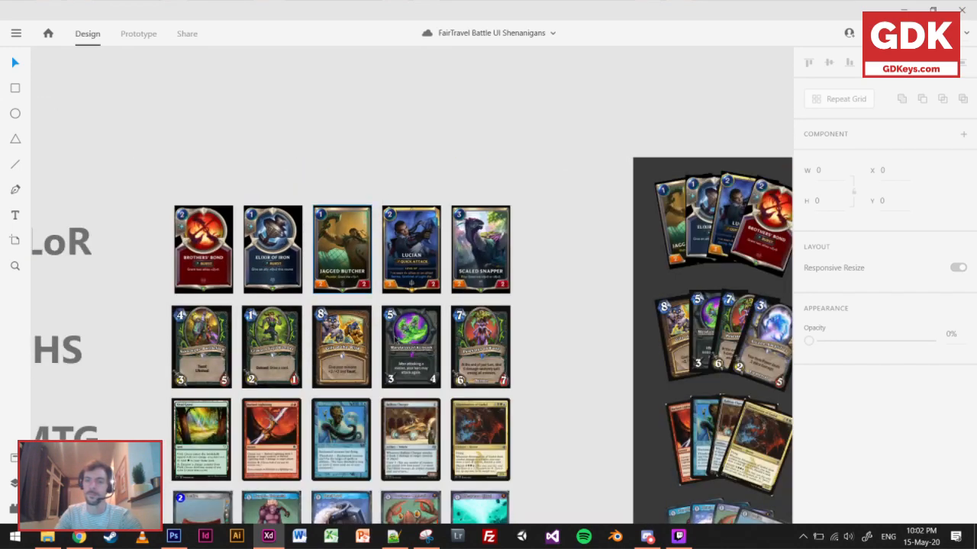
Examine the cost badge, type line and rules text on the Bonfire card and the type line on Humble Alchemist.
left_click_drag(396, 341, 407, 100)
left_click_drag(385, 415, 459, 420)
scroll(274, 273, "up", 6)
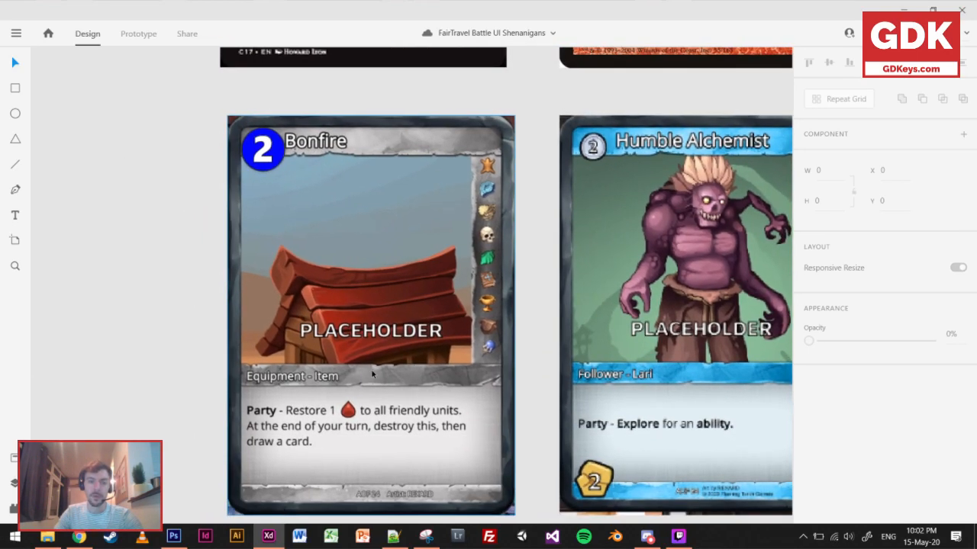
left_click(271, 153)
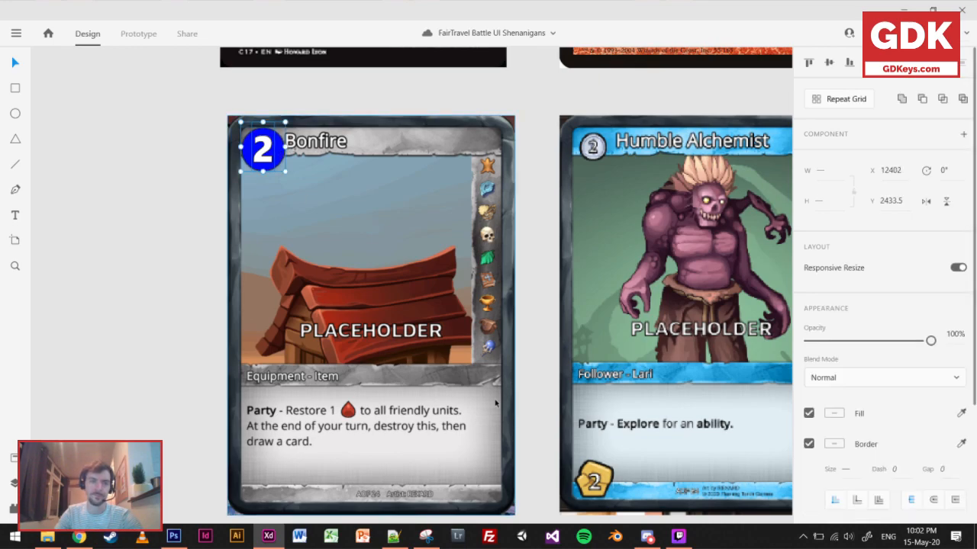
scroll(494, 403, "down", 3)
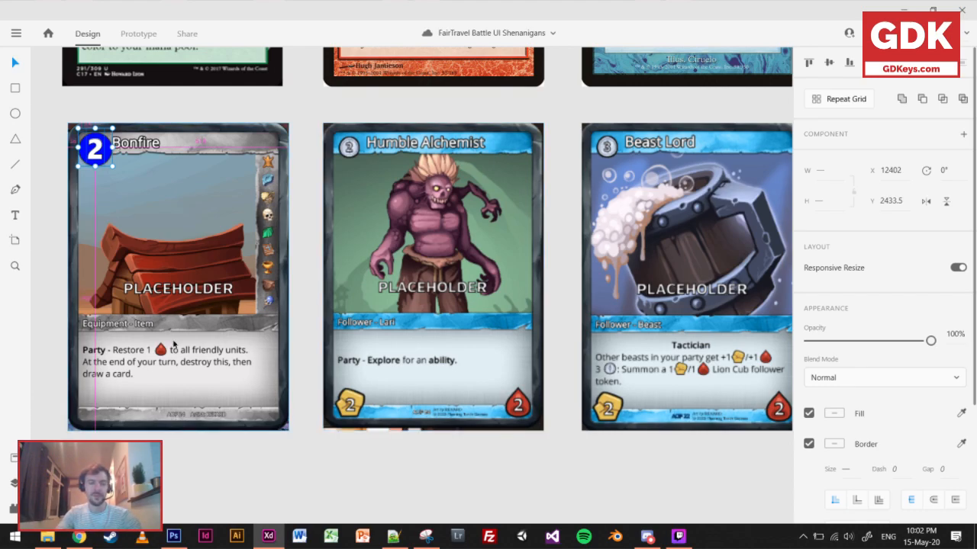
scroll(216, 370, "up", 5)
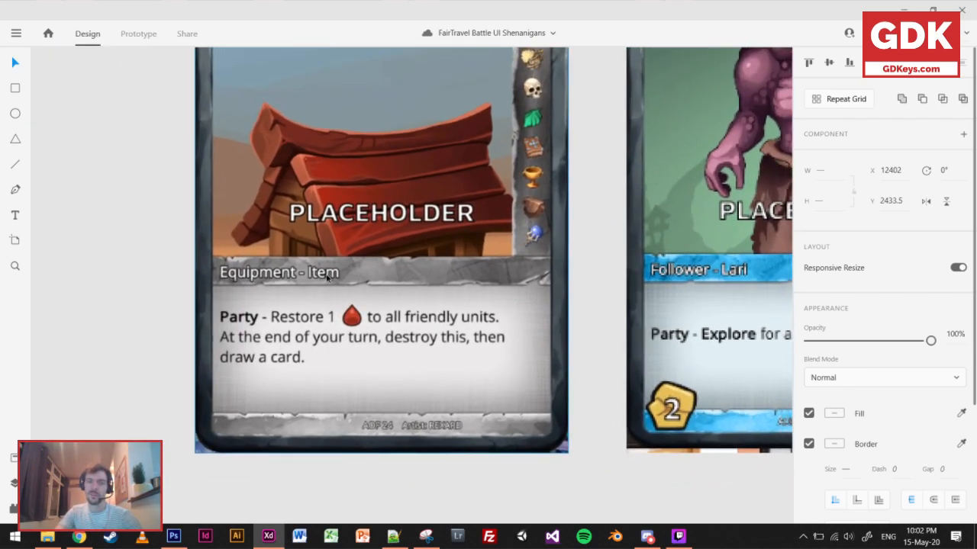
scroll(440, 312, "down", 5)
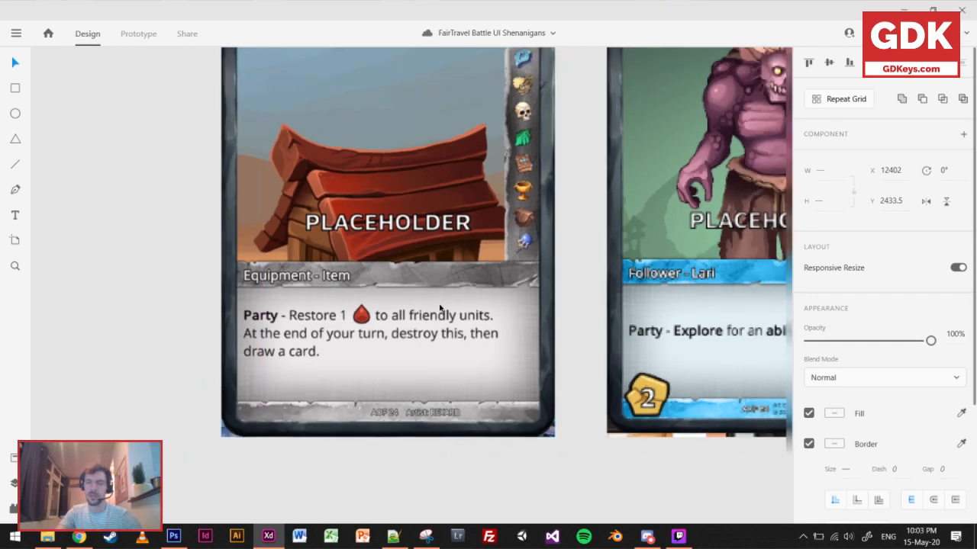
left_click_drag(595, 313, 504, 400)
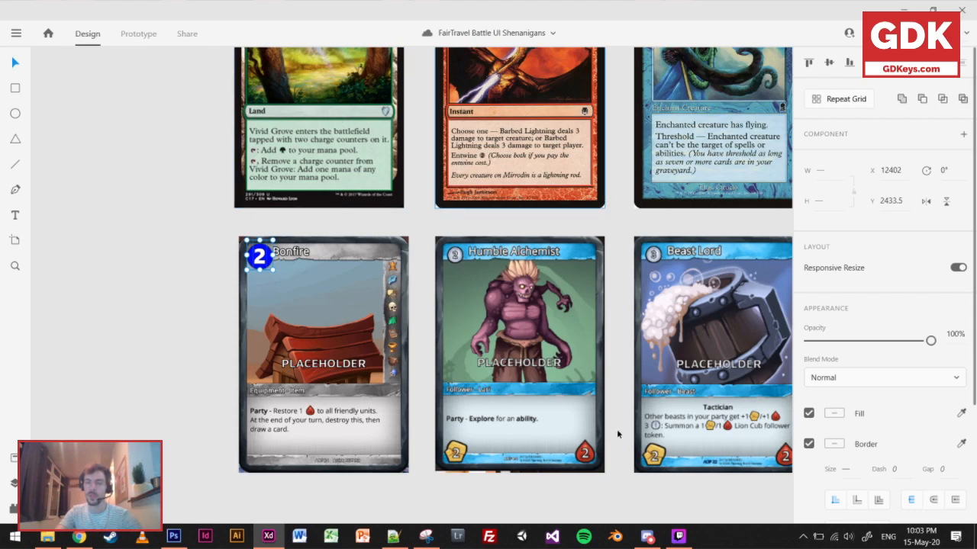
scroll(469, 400, "up", 5)
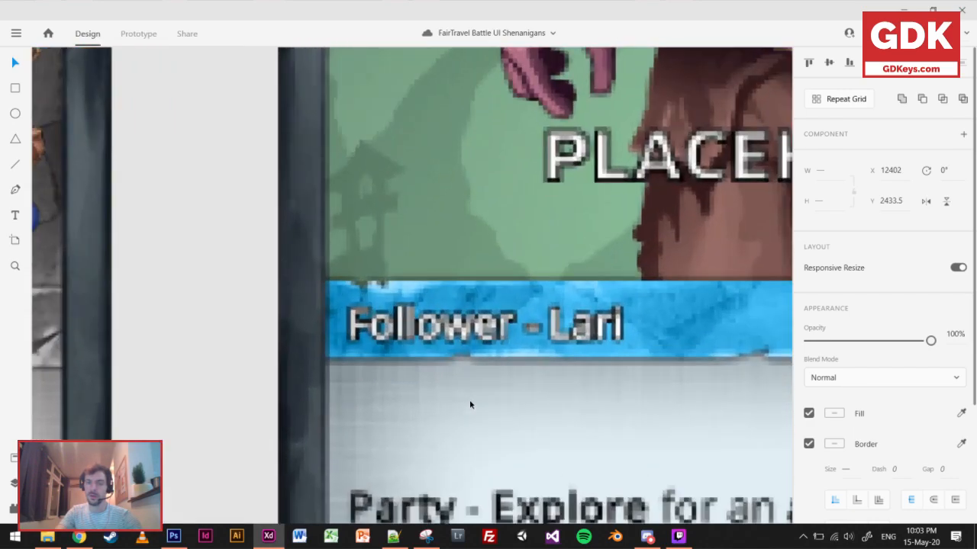
scroll(469, 404, "down", 5)
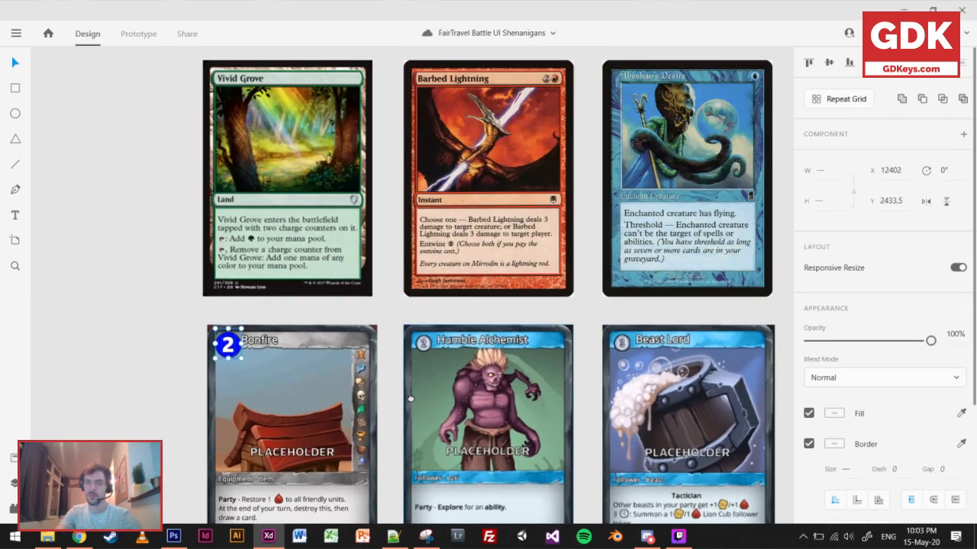
Examine the type lines and text boxes on the MTG cards, from Barbed Lightning to the blue Enchant Creature card.
scroll(410, 398, "down", 2)
scroll(408, 281, "up", 5)
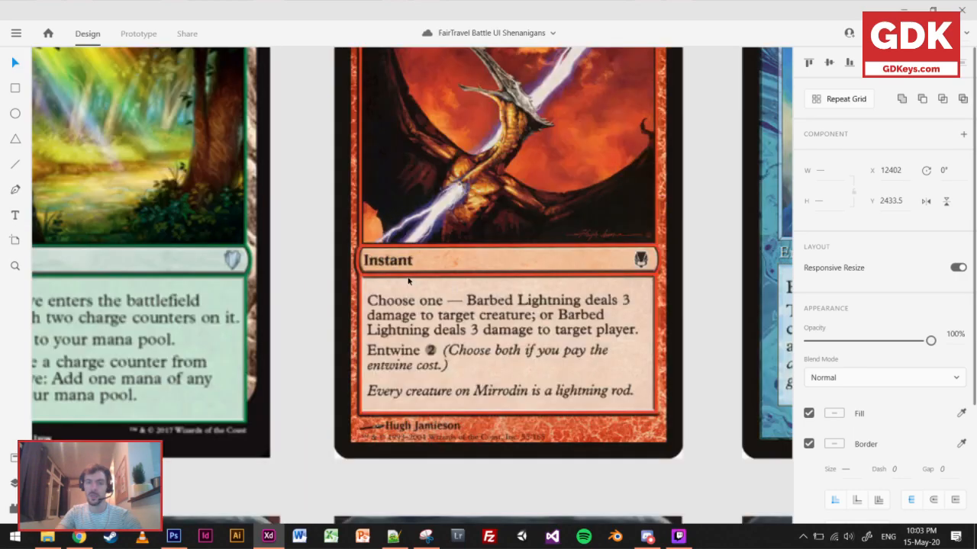
scroll(408, 281, "up", 3)
left_click_drag(552, 313, 419, 319)
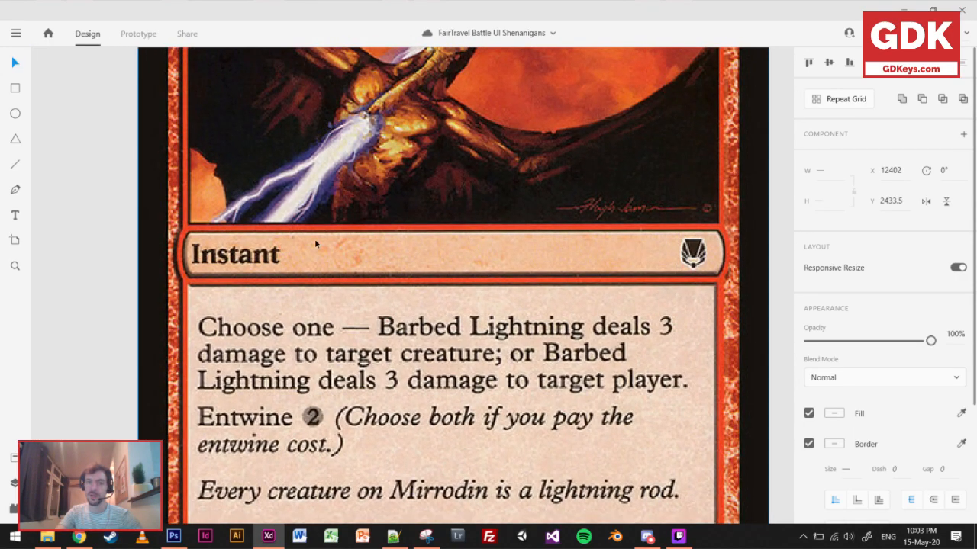
scroll(222, 260, "down", 2)
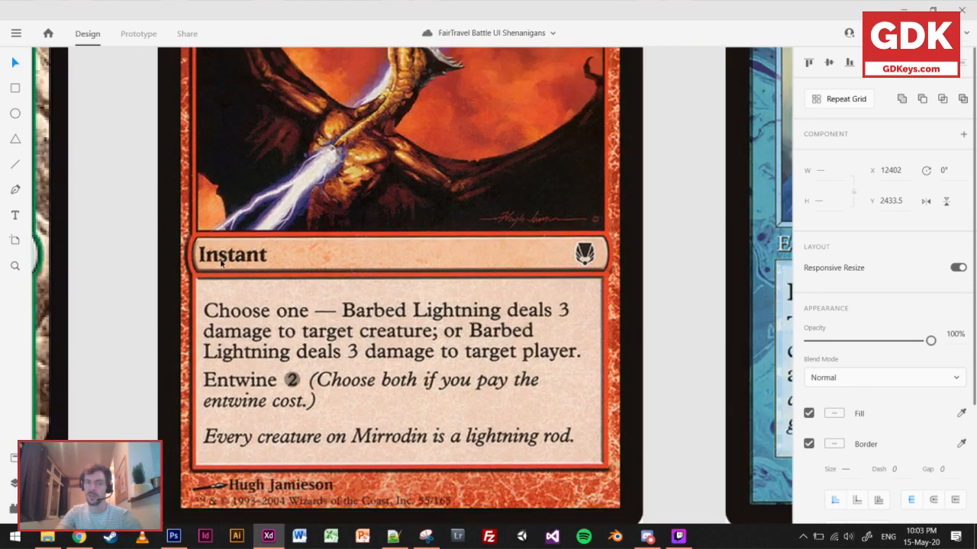
scroll(493, 283, "down", 4)
scroll(493, 284, "up", 3)
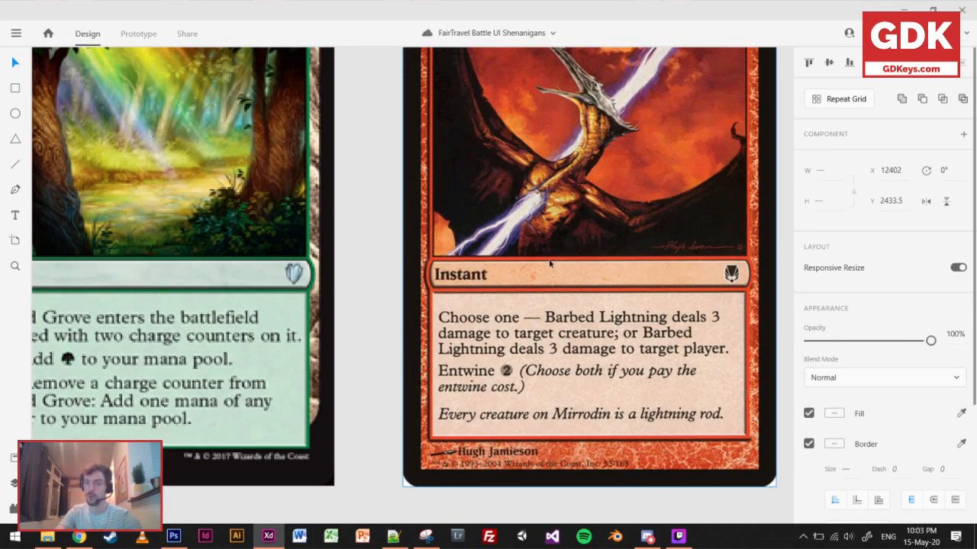
scroll(654, 274, "right", 8)
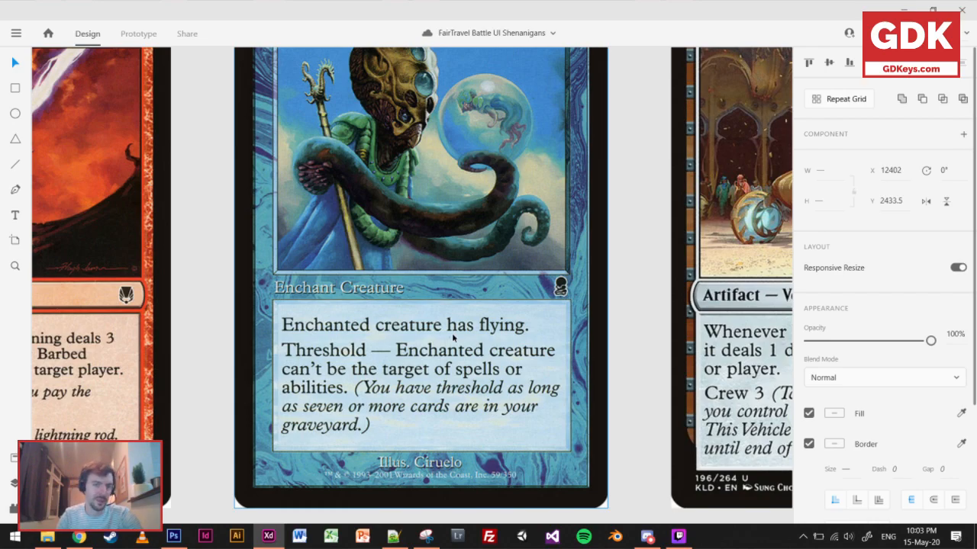
Examine the attack and health icons on the Humble Alchemist card and compare the FTB row with the other games' cards.
scroll(482, 324, "down", 1)
scroll(483, 325, "down", 3)
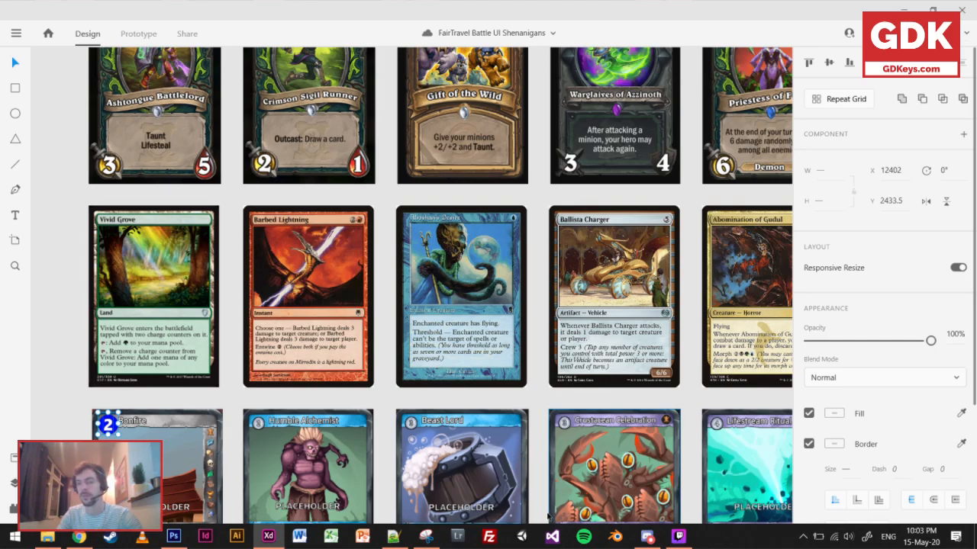
scroll(442, 286, "down", 3)
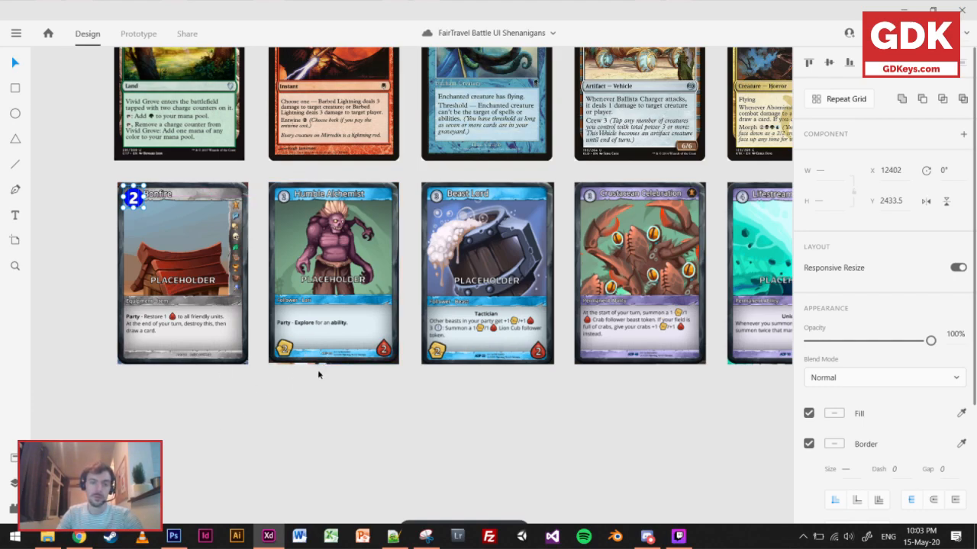
scroll(317, 370, "up", 4)
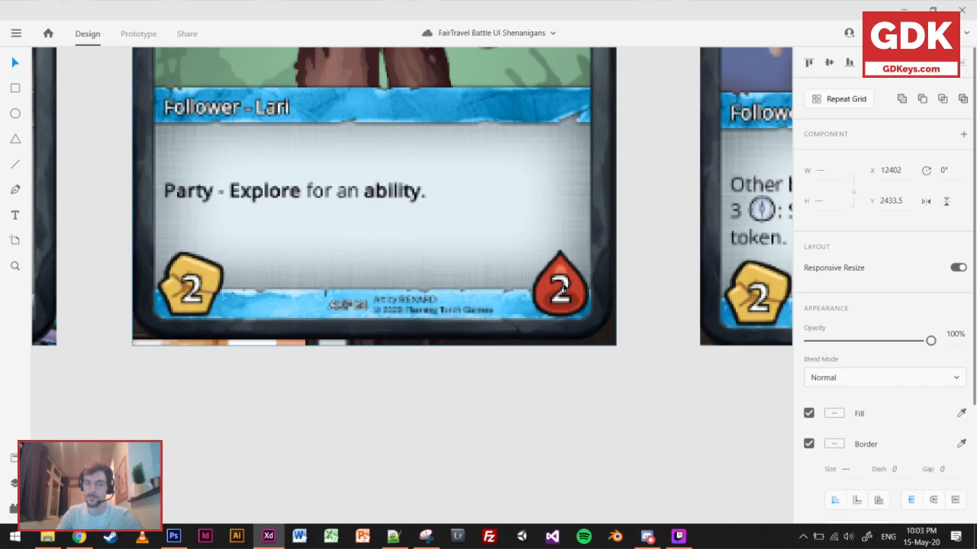
scroll(563, 288, "down", 4)
scroll(563, 287, "down", 2)
left_click_drag(553, 267, 479, 333)
scroll(510, 309, "down", 1)
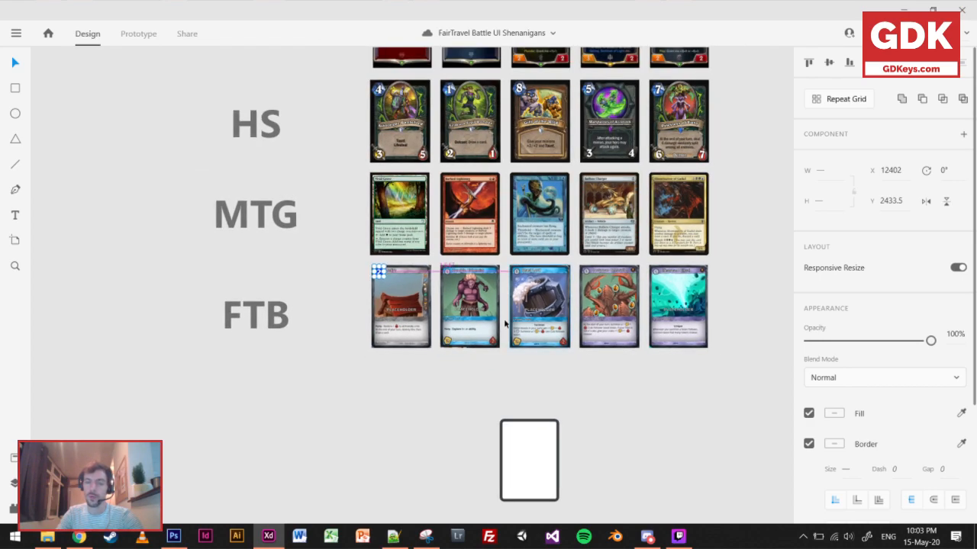
Overlay the attack and health icons on the Humble Alchemist card with matching 132 px white circles at 33% opacity.
left_click(371, 372)
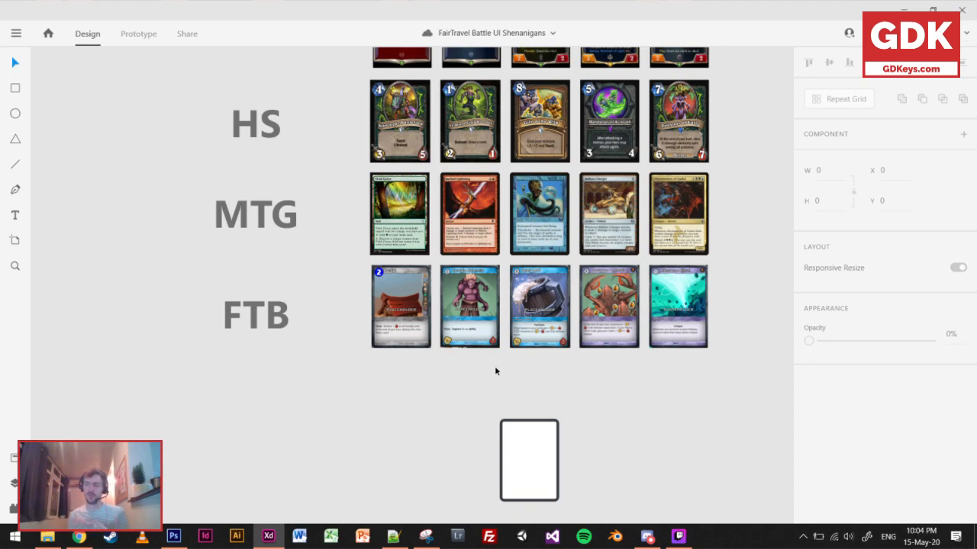
scroll(480, 356, "up", 5, "ctrl")
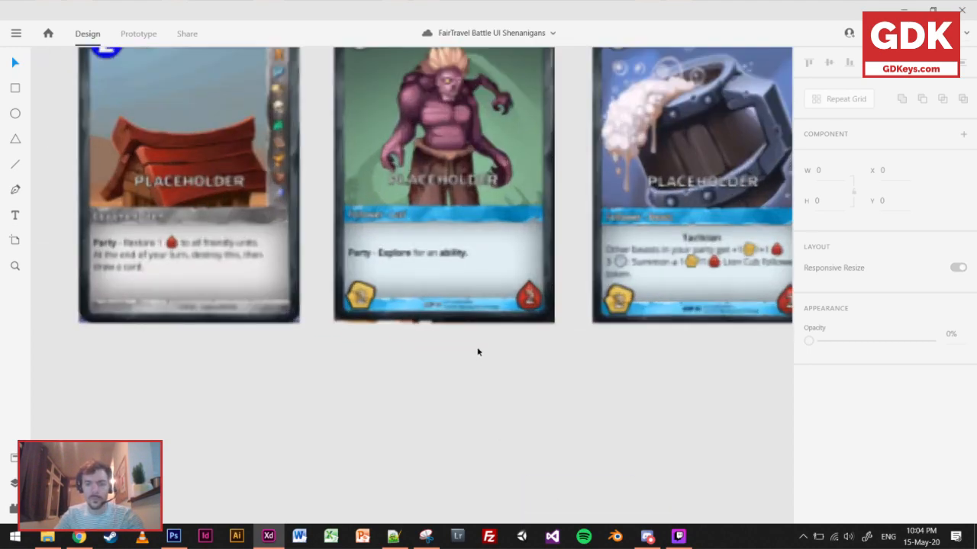
scroll(479, 348, "up", 3, "ctrl")
scroll(462, 342, "down", 1, "ctrl")
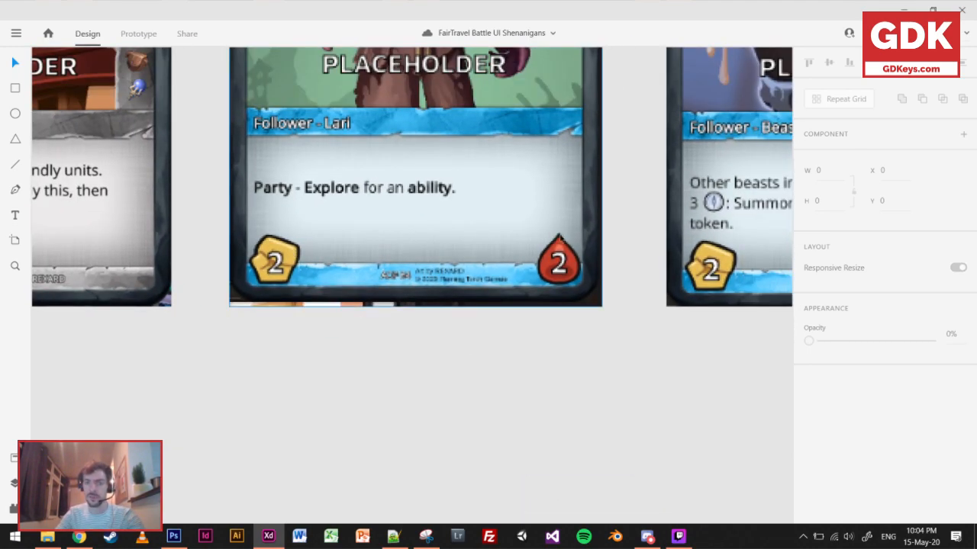
key("e")
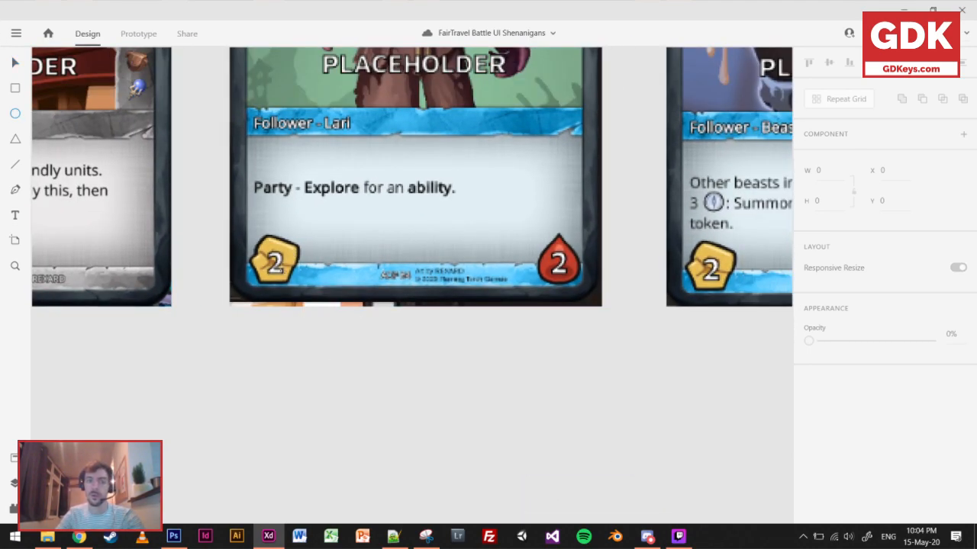
left_click_drag(276, 261, 309, 228)
left_click_drag(288, 265, 562, 331, "alt")
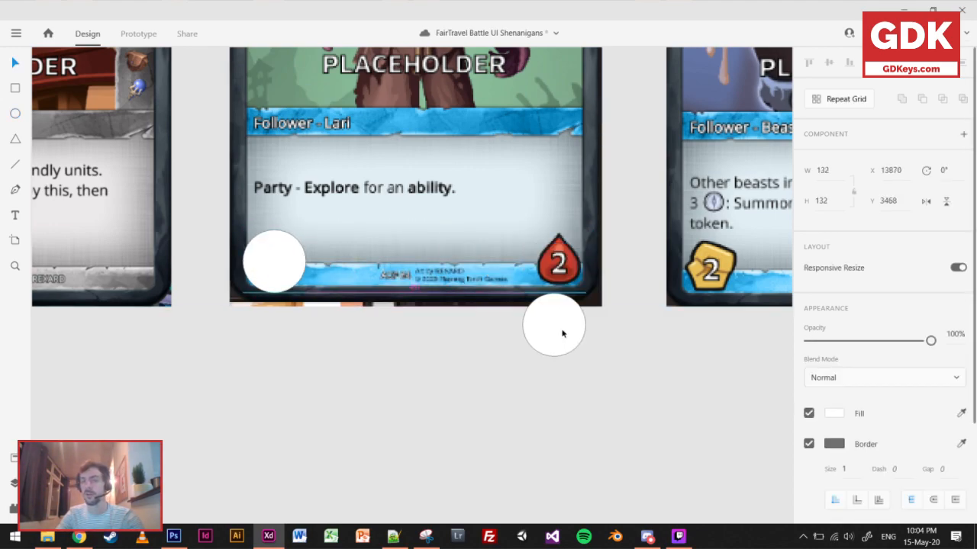
key("ctrl+z")
left_click(283, 255, "shift")
left_click_drag(872, 341, 848, 341)
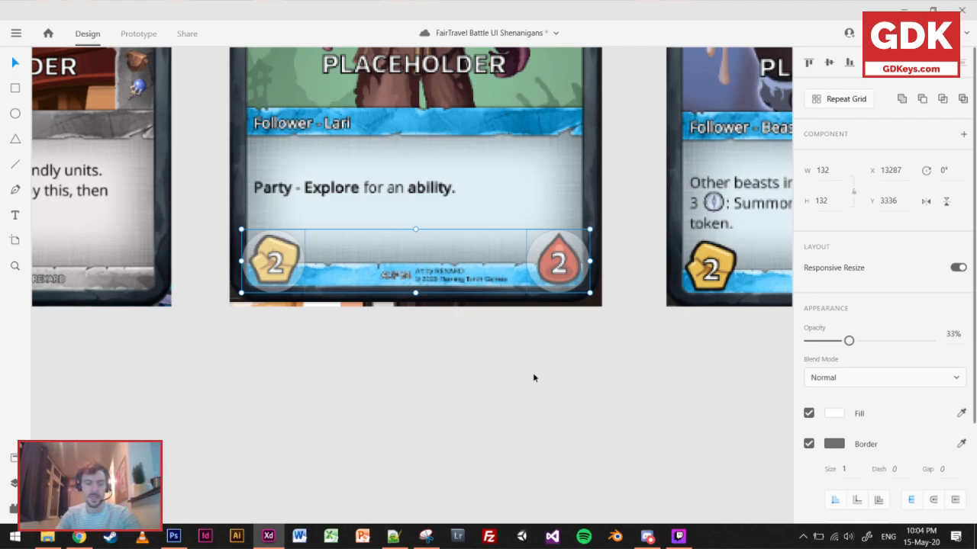
Delete both translucent circles from the Humble Alchemist card.
key("0")
key("Right")
key("Right")
key("Delete")
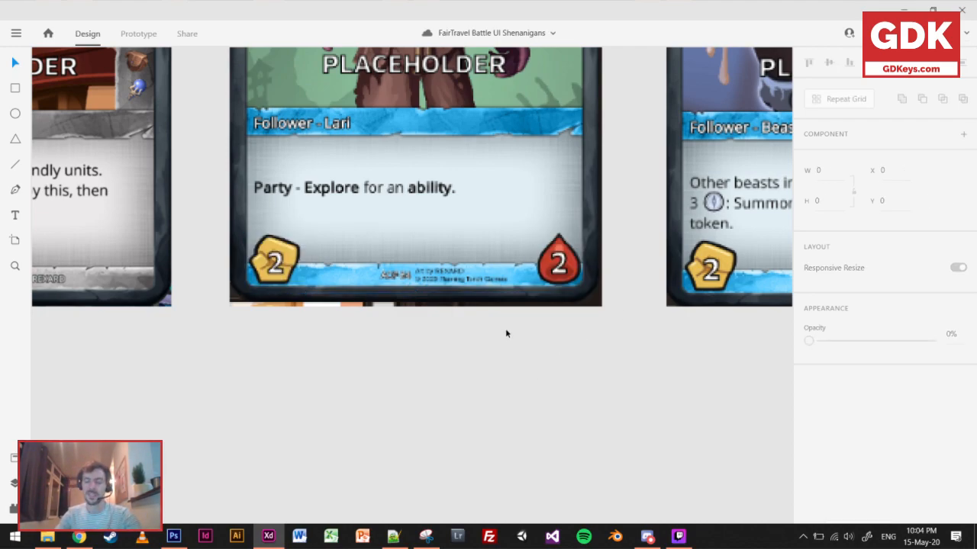
Examine the attack and health badges on the LoR cards Jagged Butcher and Lucian.
scroll(505, 328, "down", 3)
scroll(480, 313, "down", 2)
scroll(518, 235, "up", 6)
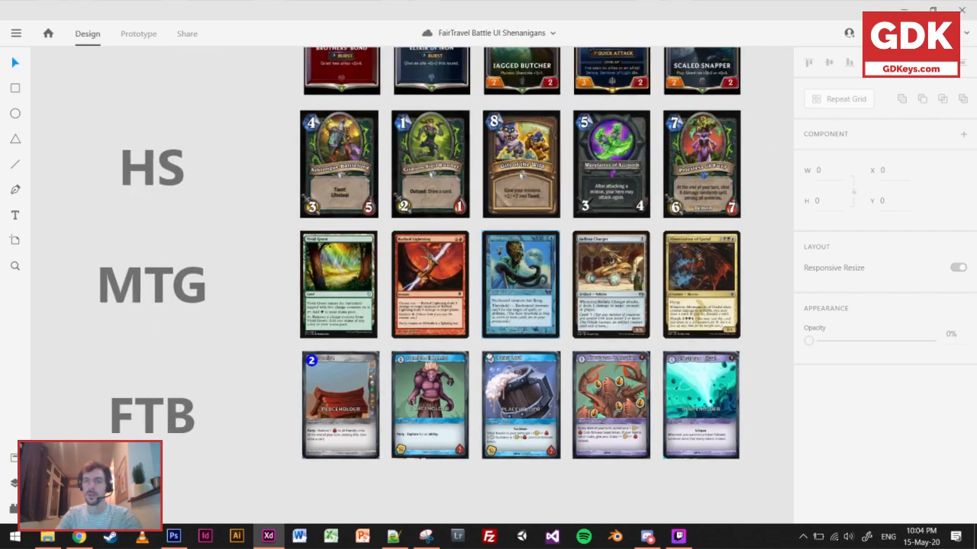
scroll(518, 236, "up", 6)
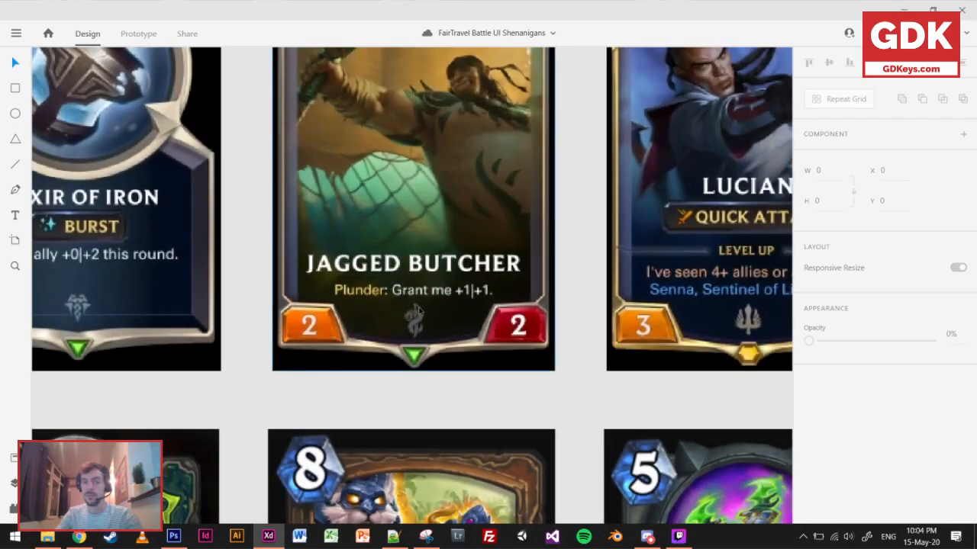
scroll(436, 372, "down", 2)
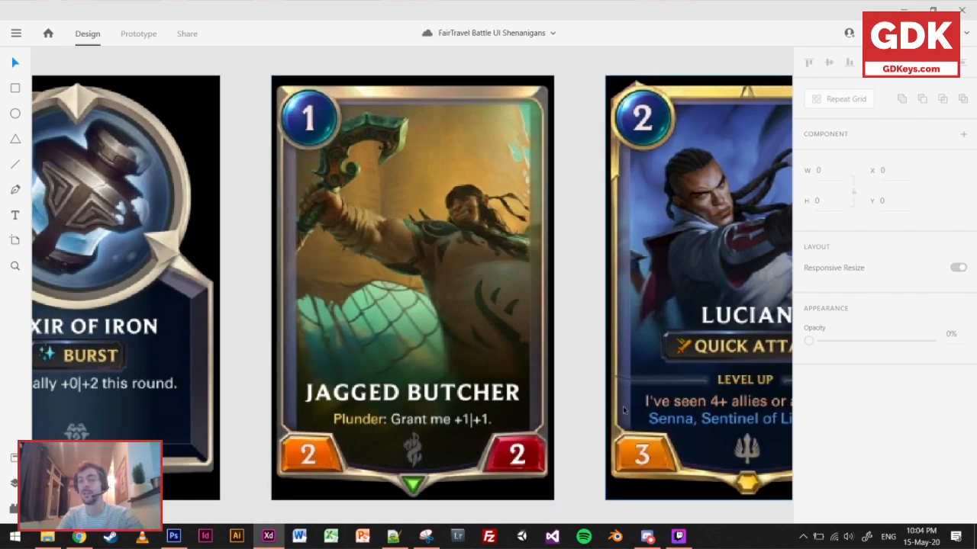
scroll(557, 417, "down", 2)
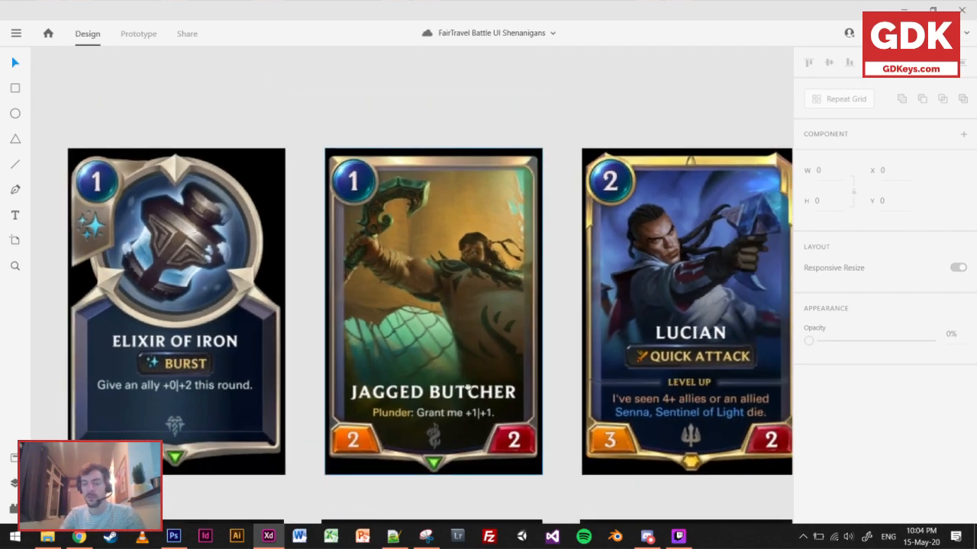
left_click_drag(468, 388, 434, 385)
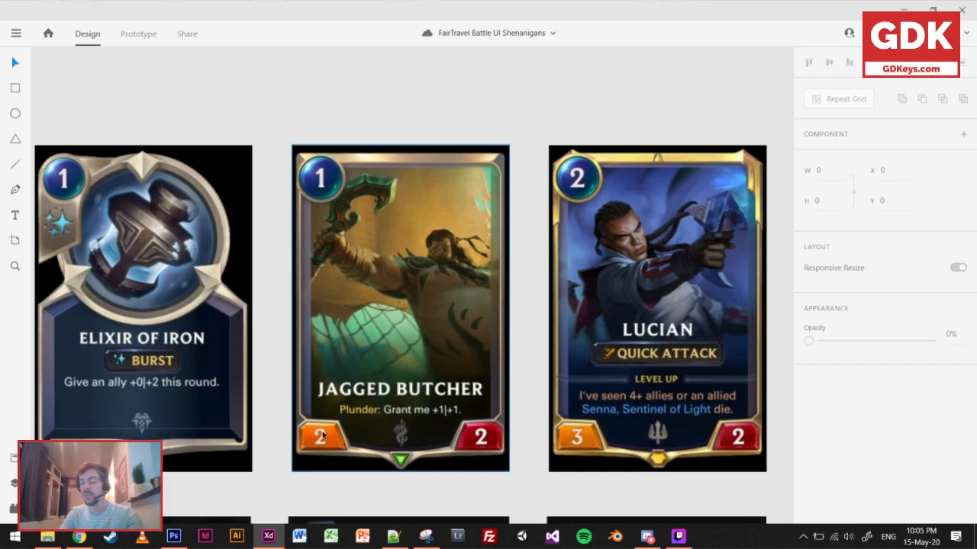
Compare the attack and health icons on the HS card Crimson Sigil Runner with those on Humble Alchemist.
scroll(297, 403, "down", 5)
scroll(297, 404, "left", 3)
left_click_drag(322, 432, 412, 334)
scroll(405, 339, "up", 2)
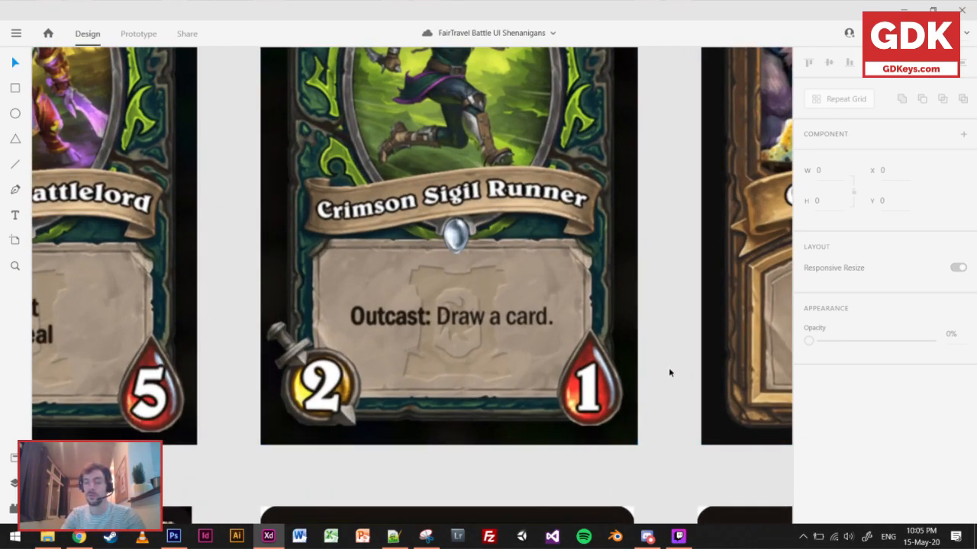
scroll(667, 373, "down", 3)
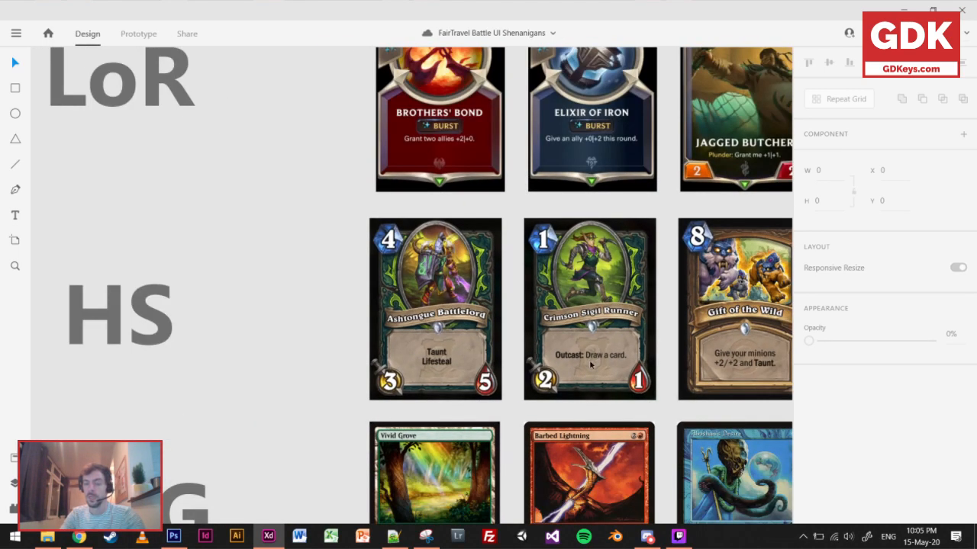
scroll(580, 381, "down", 3)
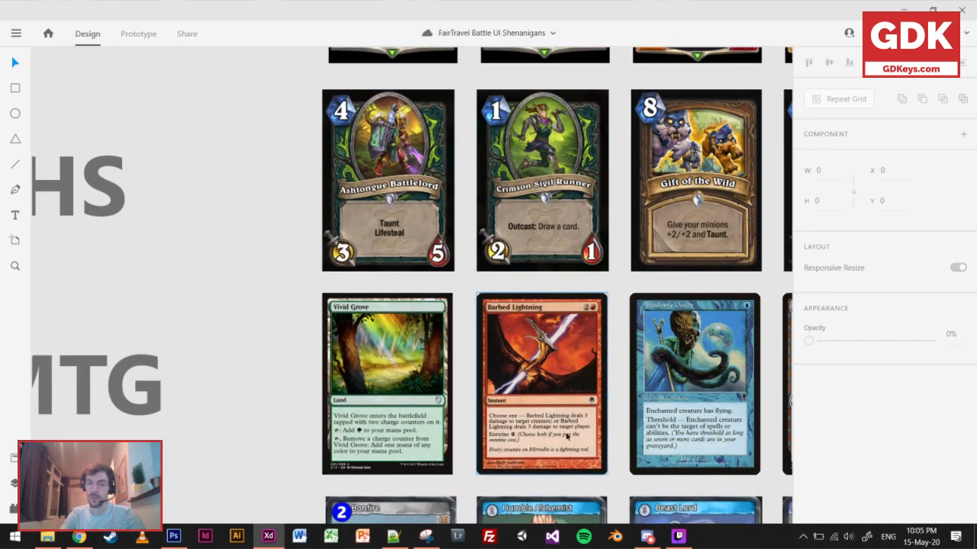
scroll(566, 435, "down", 3)
scroll(552, 434, "up", 5)
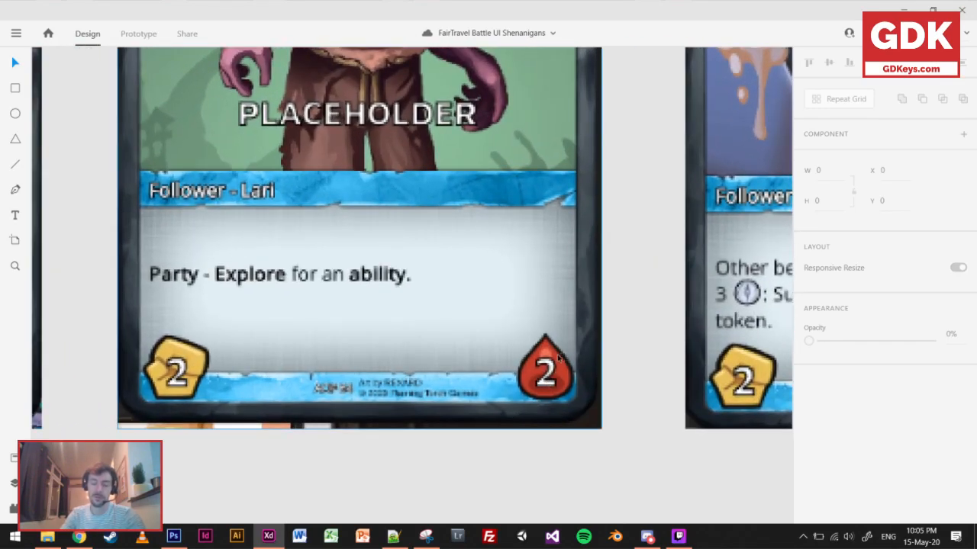
scroll(512, 322, "down", 5)
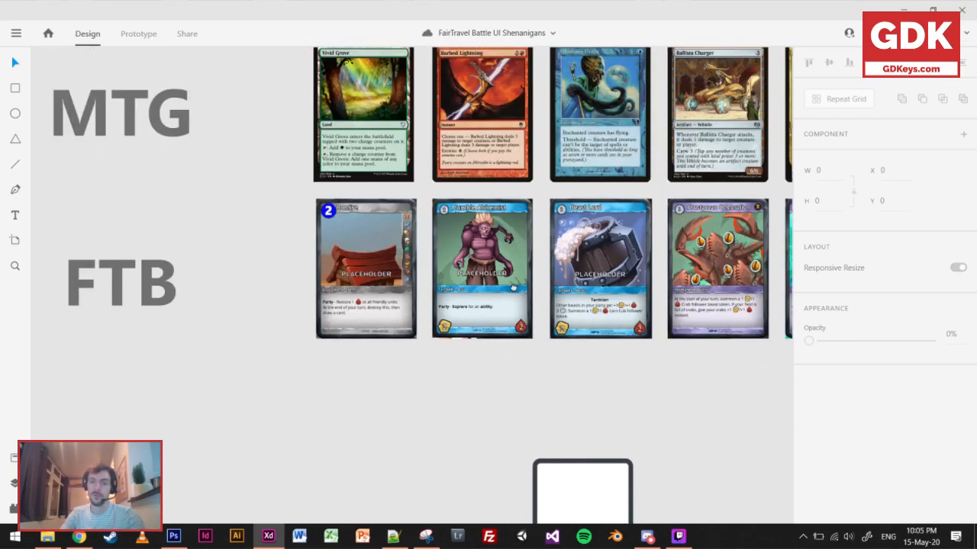
Compare the HS row's stat icons with the FTB row and inspect Humble Alchemist's yellow attack icon up close.
scroll(514, 288, "up", 4)
scroll(513, 298, "up", 2)
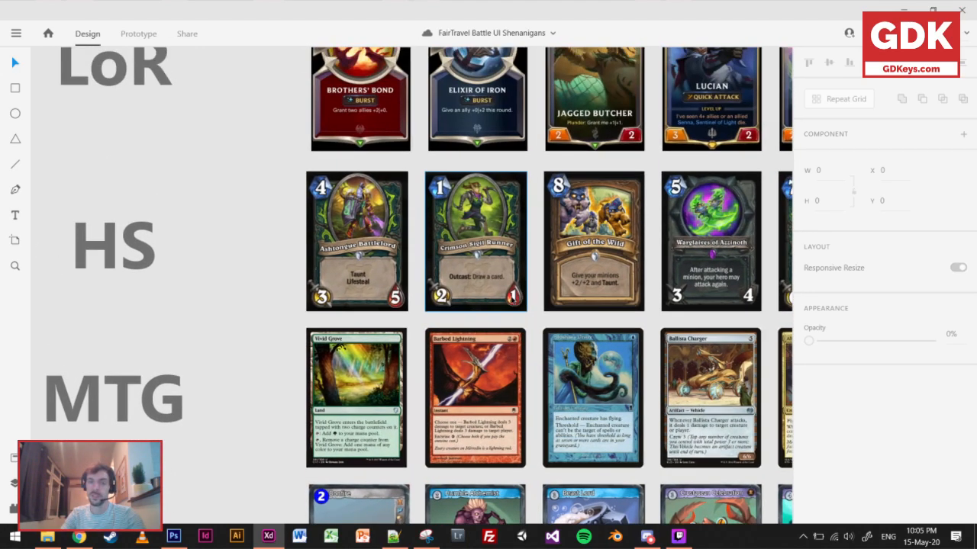
scroll(507, 320, "down", 3)
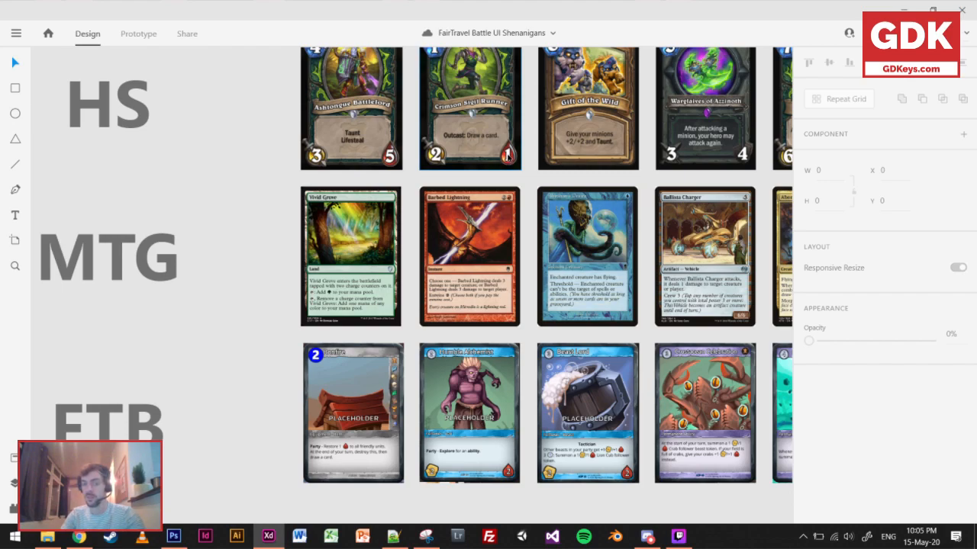
scroll(473, 329, "down", 3)
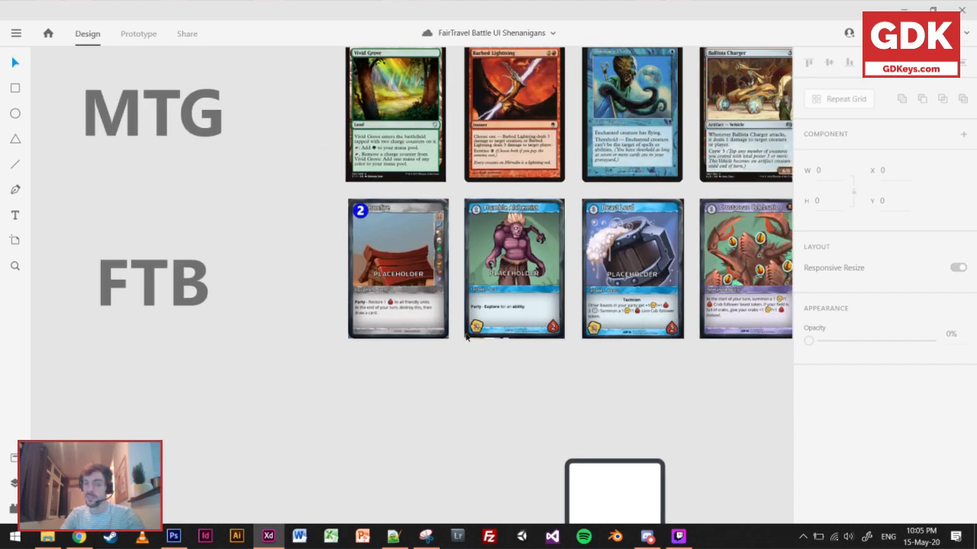
scroll(471, 322, "up", 5)
scroll(471, 322, "up", 3)
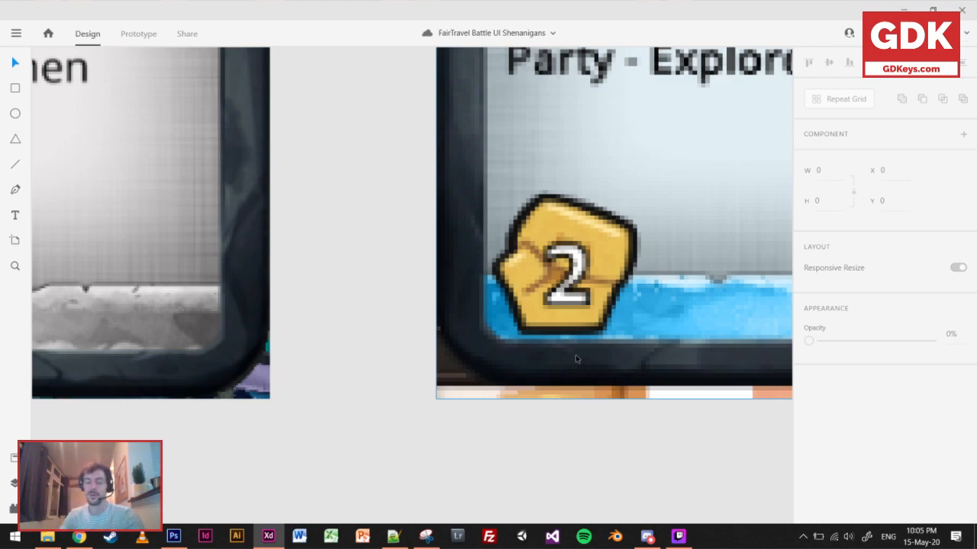
scroll(500, 346, "down", 5)
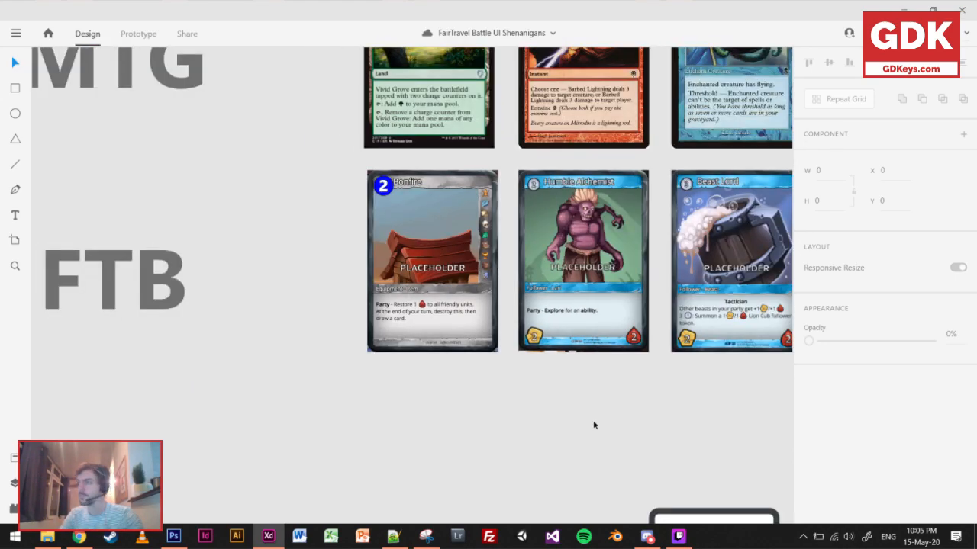
left_click_drag(577, 393, 521, 360)
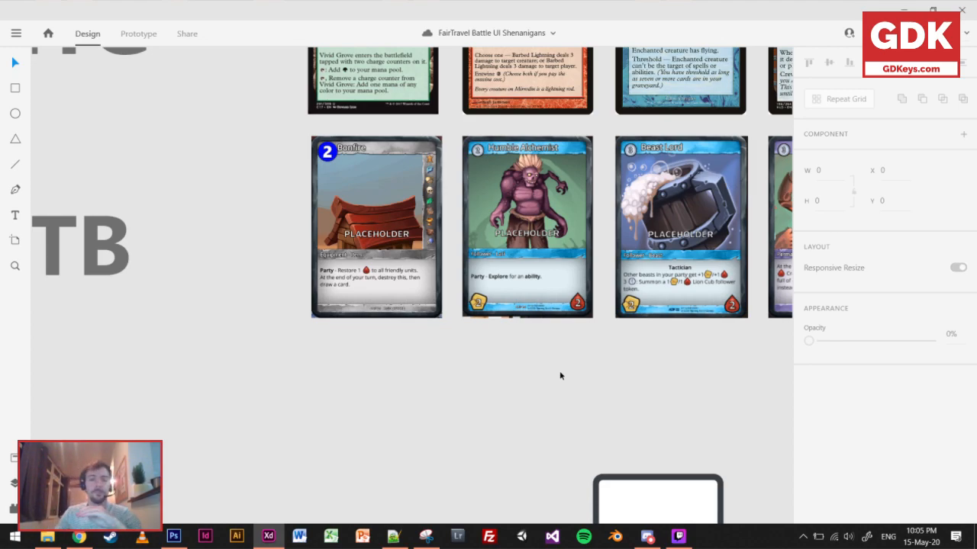
Look over the board organization, cards design and victory screen sections, ending at the FTB card row.
scroll(595, 393, "down", 6)
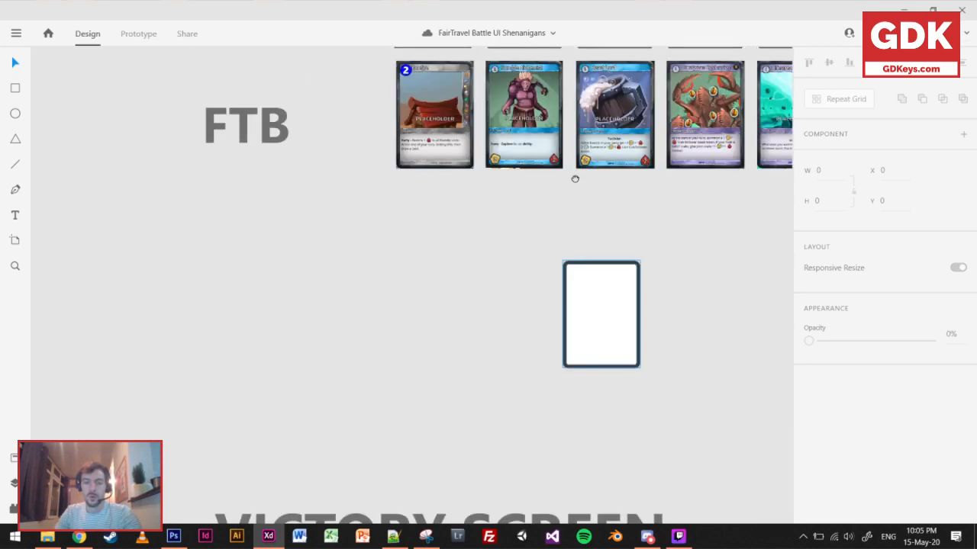
left_click_drag(363, 410, 598, 378)
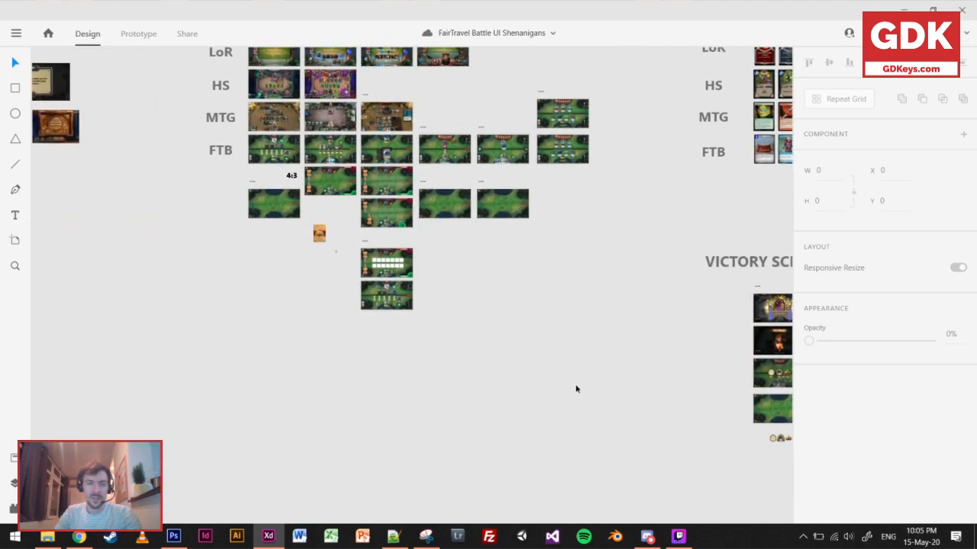
scroll(337, 249, "up", 7)
scroll(357, 284, "down", 4)
left_click_drag(779, 233, 229, 322)
scroll(482, 324, "down", 5)
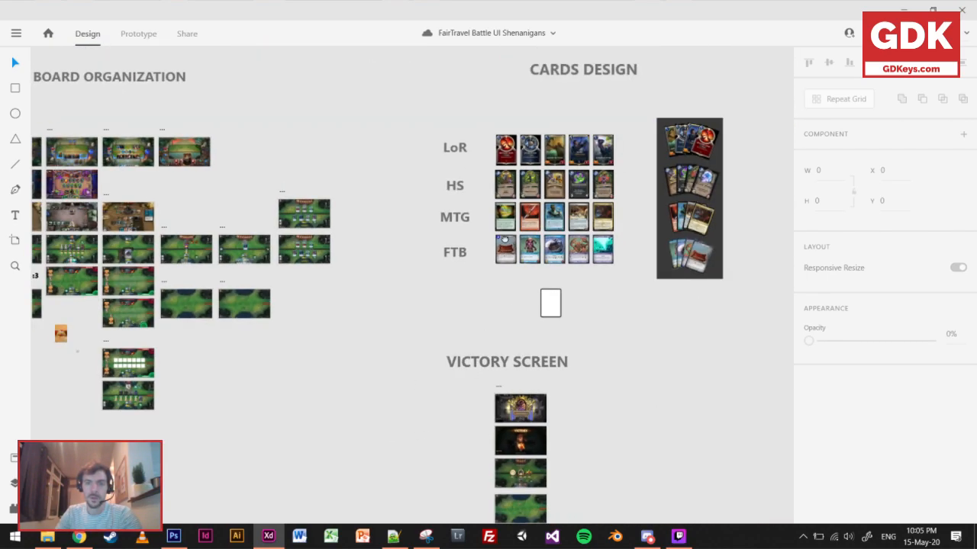
left_click_drag(423, 212, 385, 315)
scroll(384, 315, "down", 3)
scroll(602, 331, "up", 8)
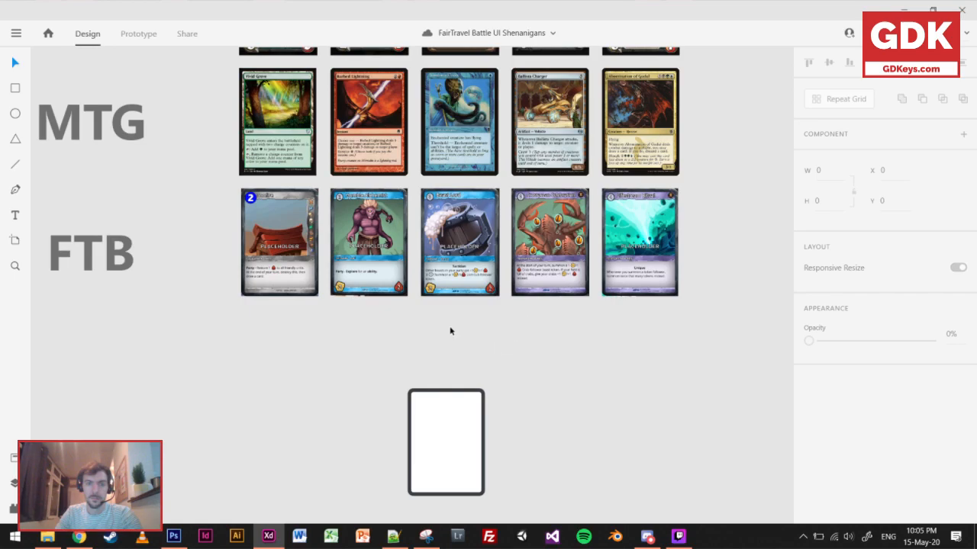
Import the crossed-swords attack icon image below the FTB cards and scale it down to 266 × 266.
scroll(457, 345, "up", 1)
scroll(447, 355, "up", 5)
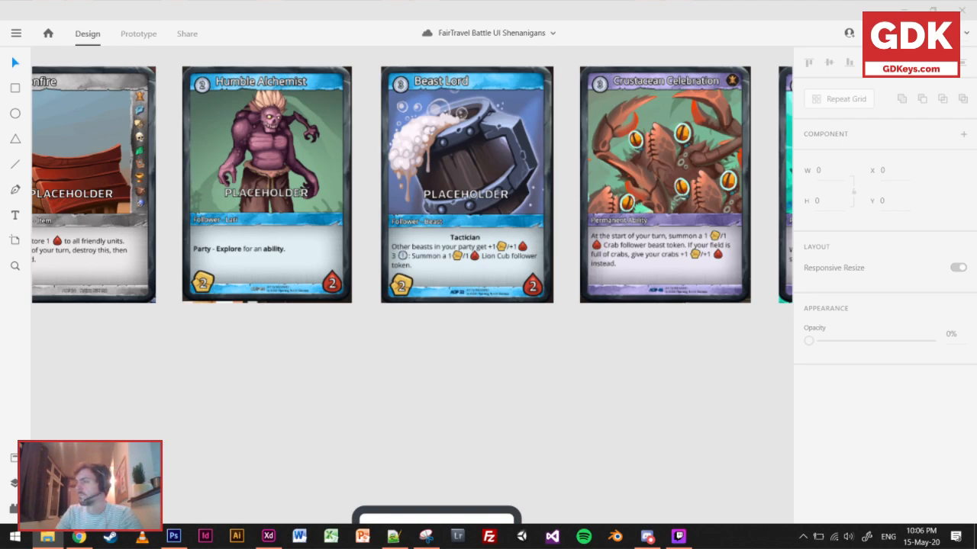
left_click_drag(332, 351, 431, 372)
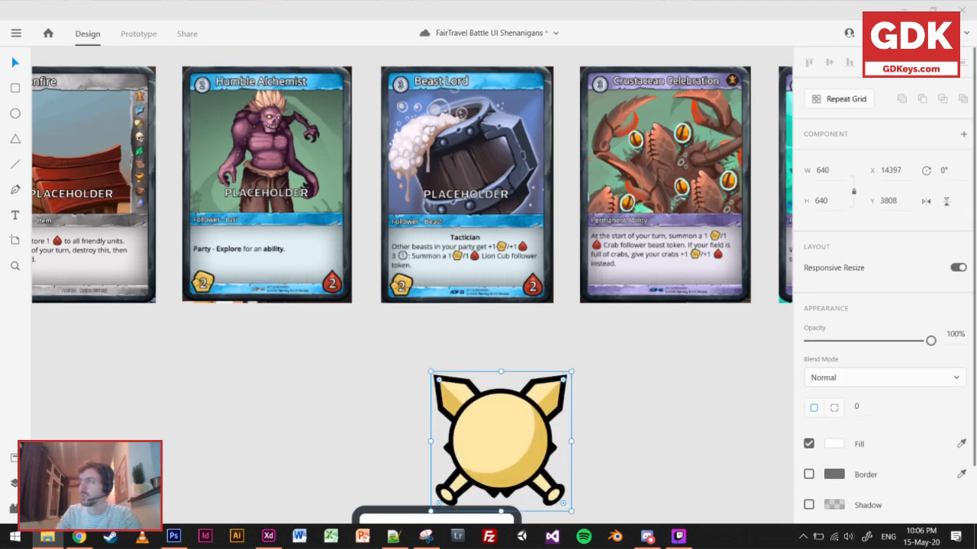
key("alt+F4")
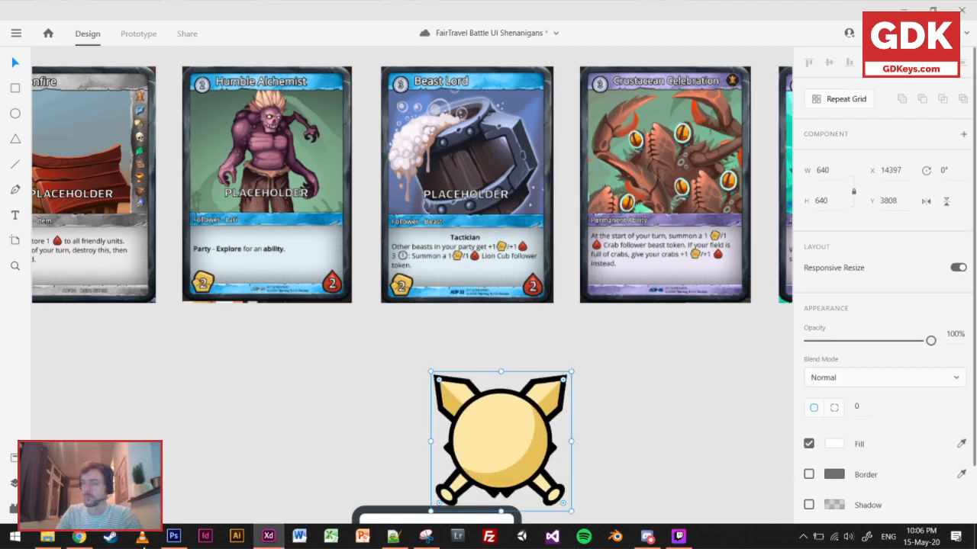
left_click_drag(479, 429, 375, 376)
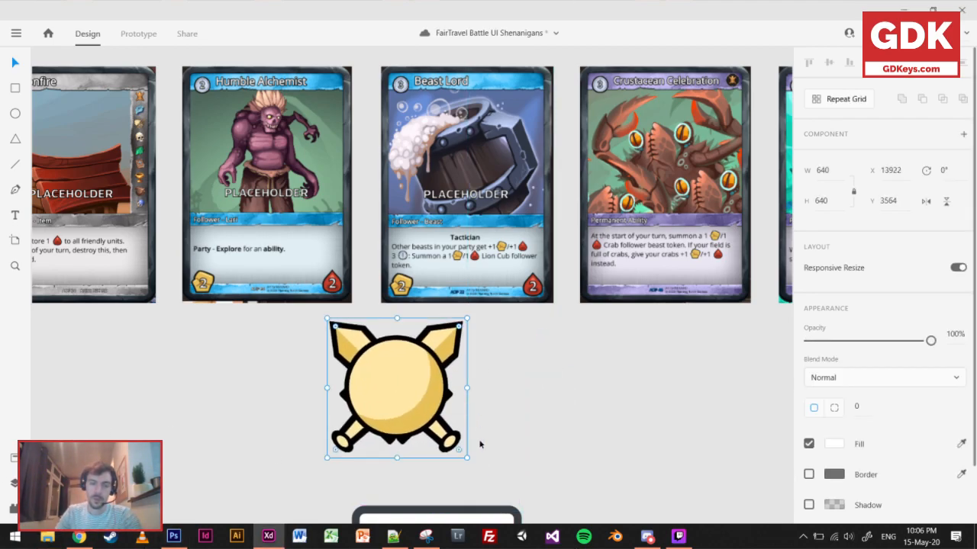
left_click_drag(466, 457, 426, 416)
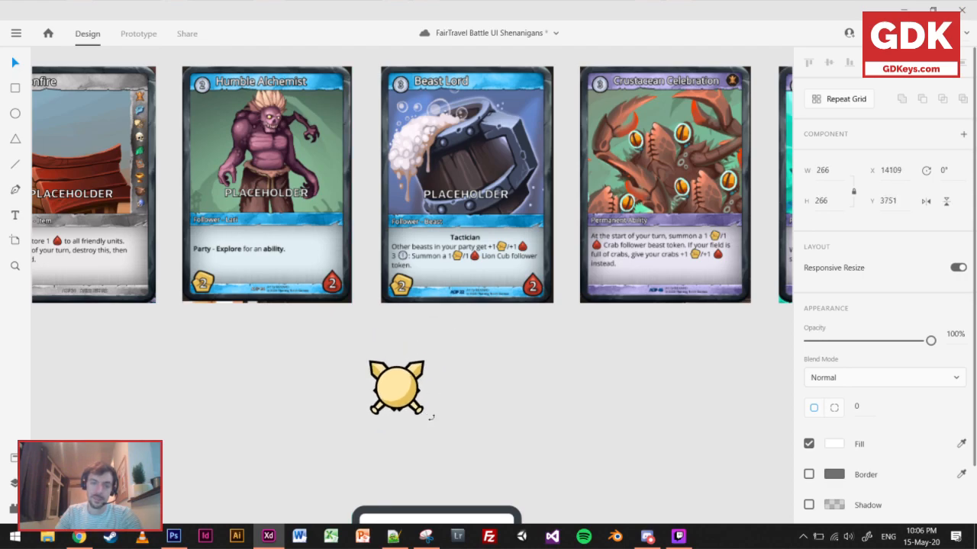
Compare the crossed-swords icon with the attack icons on the FTB and HS cards.
scroll(394, 404, "up", 3)
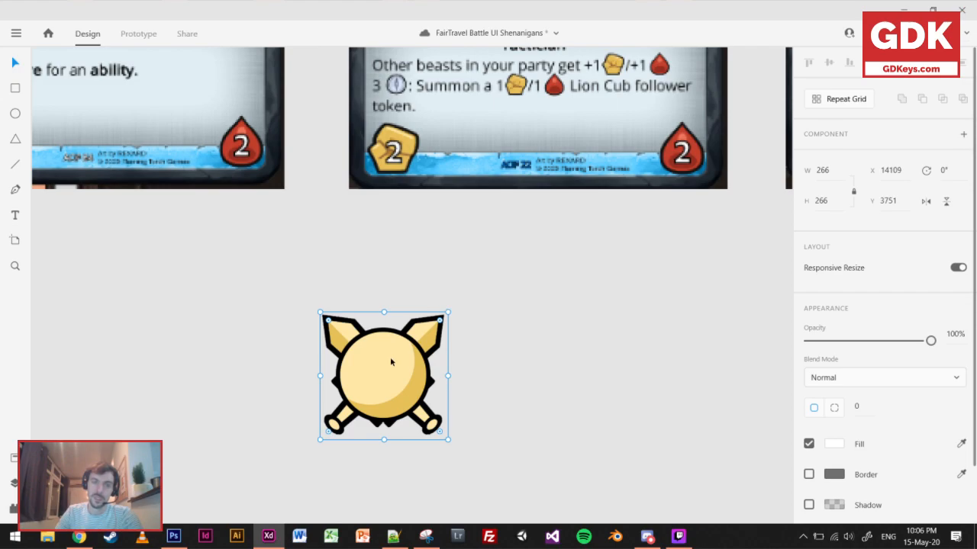
scroll(390, 357, "down", 3)
scroll(443, 225, "up", 5)
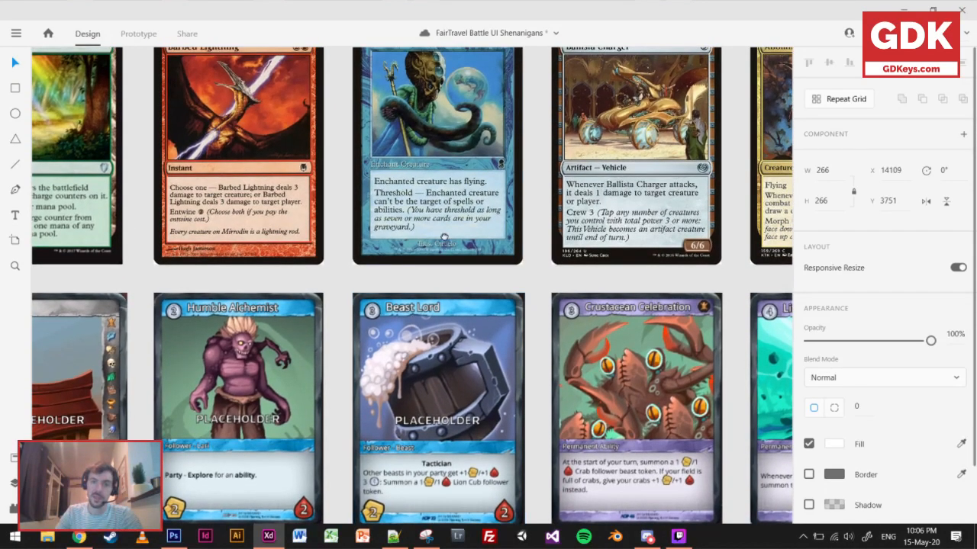
scroll(442, 225, "up", 3)
scroll(190, 219, "up", 2)
scroll(229, 251, "left", 3)
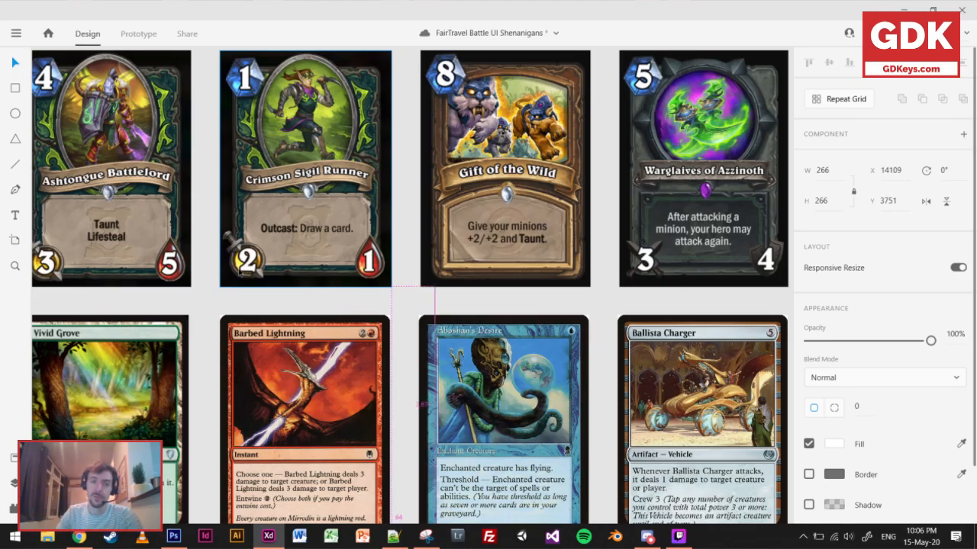
Scale the crossed-swords icon down to 146 × 146 and place it over Beast Lord's attack icon.
scroll(238, 276, "up", 3)
scroll(347, 287, "down", 4)
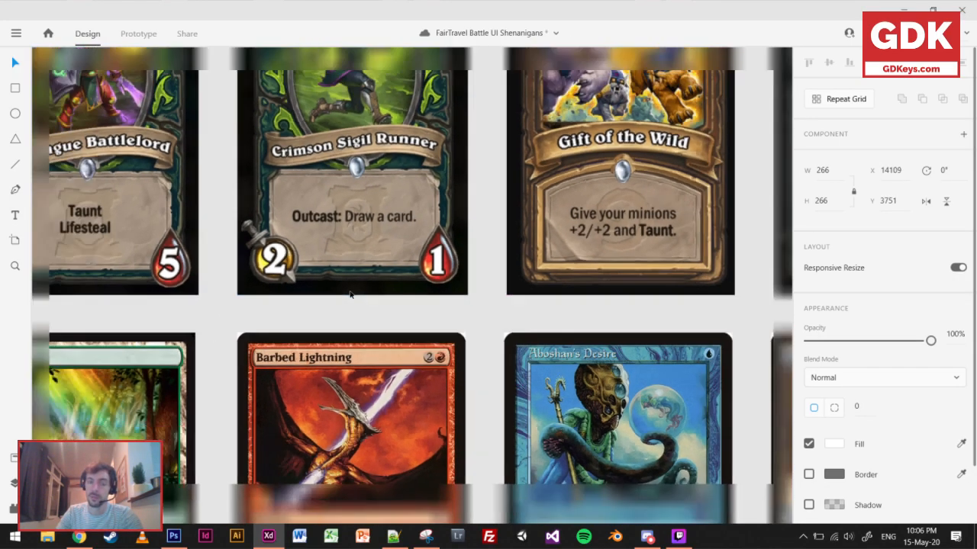
scroll(440, 307, "down", 3)
scroll(441, 308, "down", 2)
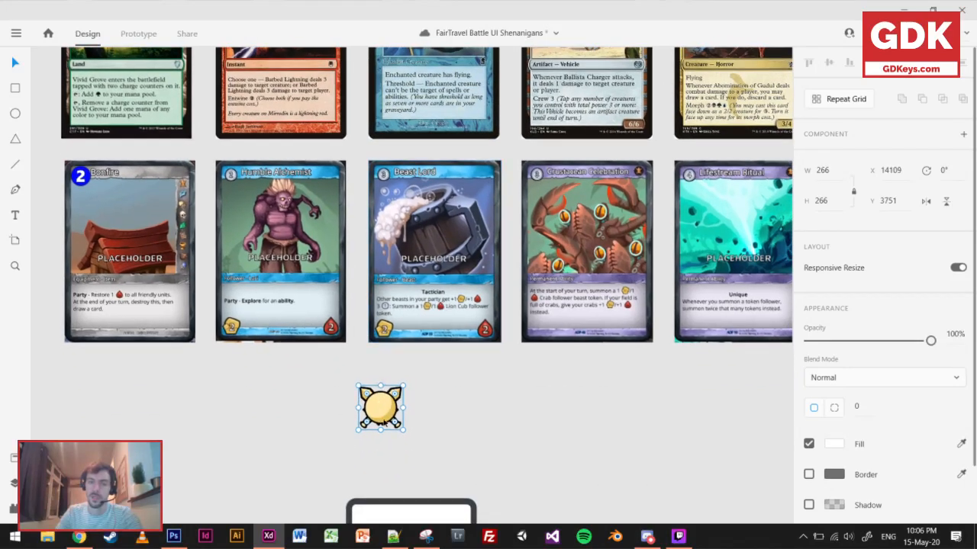
scroll(399, 416, "up", 3)
left_click(412, 424)
left_click_drag(427, 443, 393, 223)
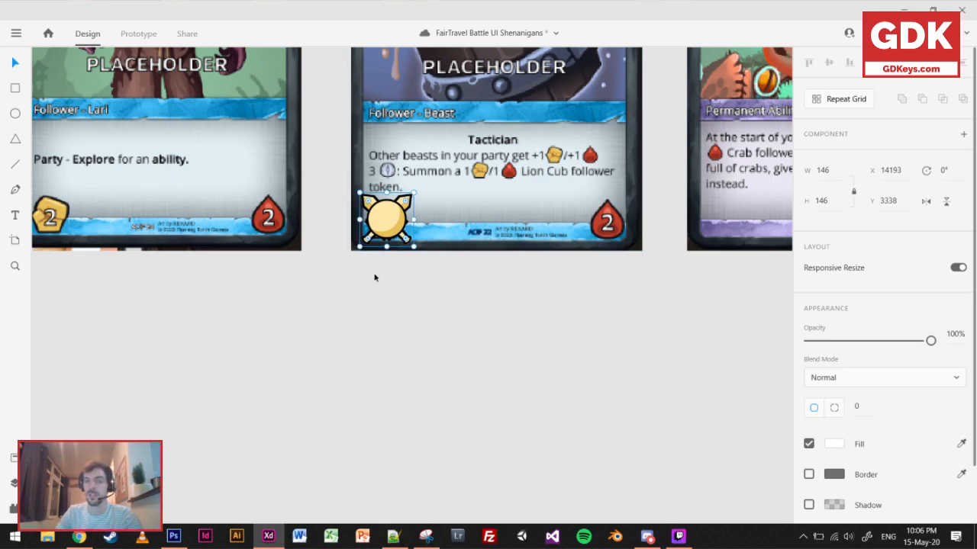
scroll(413, 254, "up", 2, "ctrl")
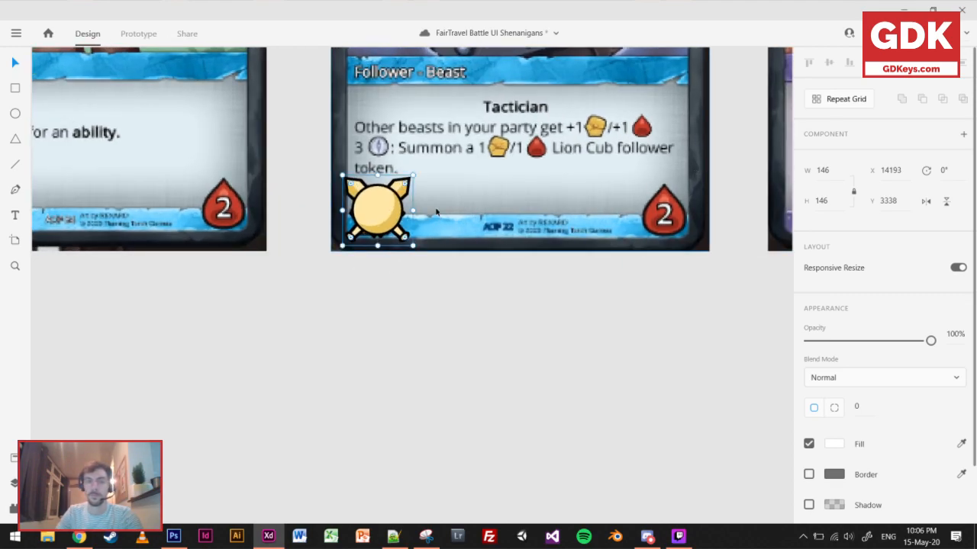
Add a text "3" below Beast Lord and center it on the card's crossed-swords icon.
scroll(448, 271, "up", 2)
left_click(14, 214)
left_click(376, 385)
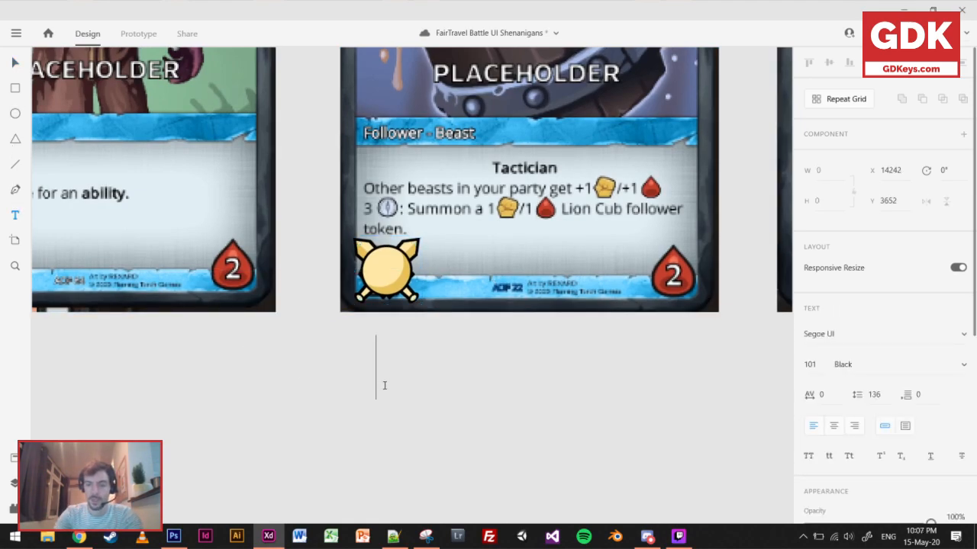
type("3")
key("Escape")
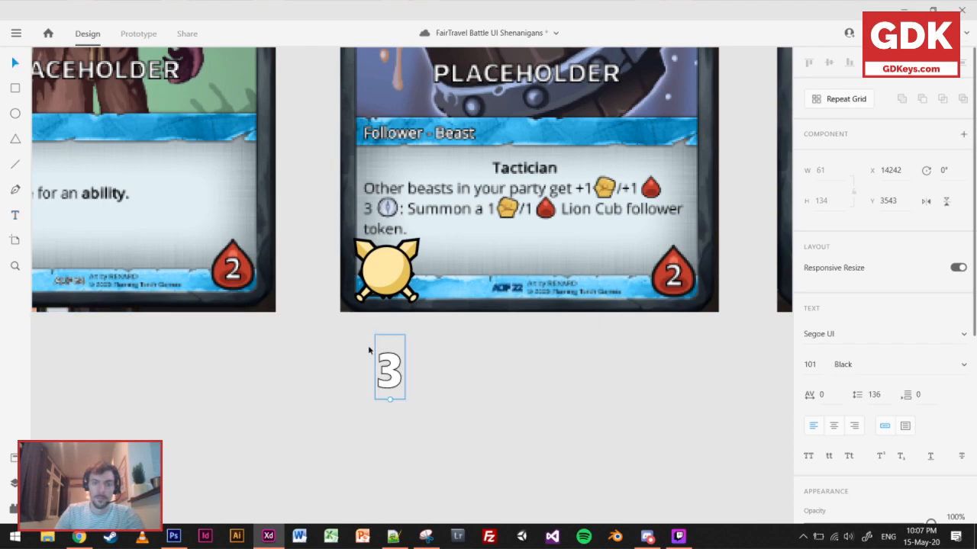
left_click_drag(393, 372, 389, 268)
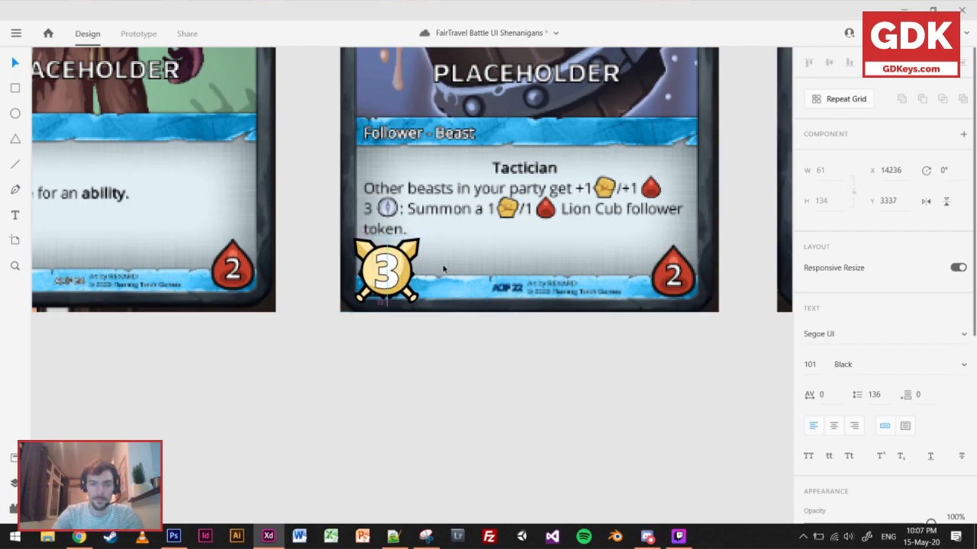
key("Right")
key("Down")
key("Down")
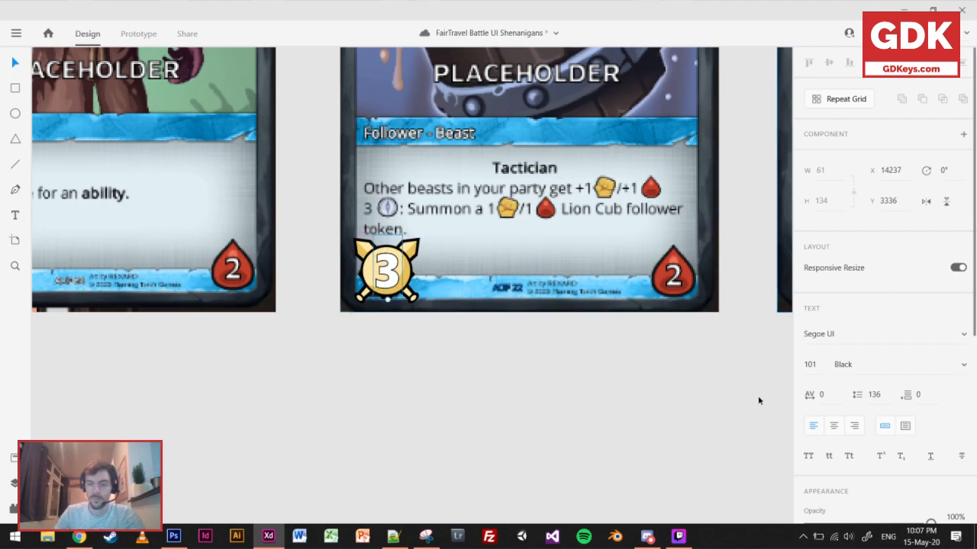
Try a black #000000 fill on Beast Lord's attack number and view it at card-row scale.
scroll(758, 399, "down", 1)
scroll(943, 428, "down", 3)
left_click(834, 382)
left_click_drag(702, 372, 638, 438)
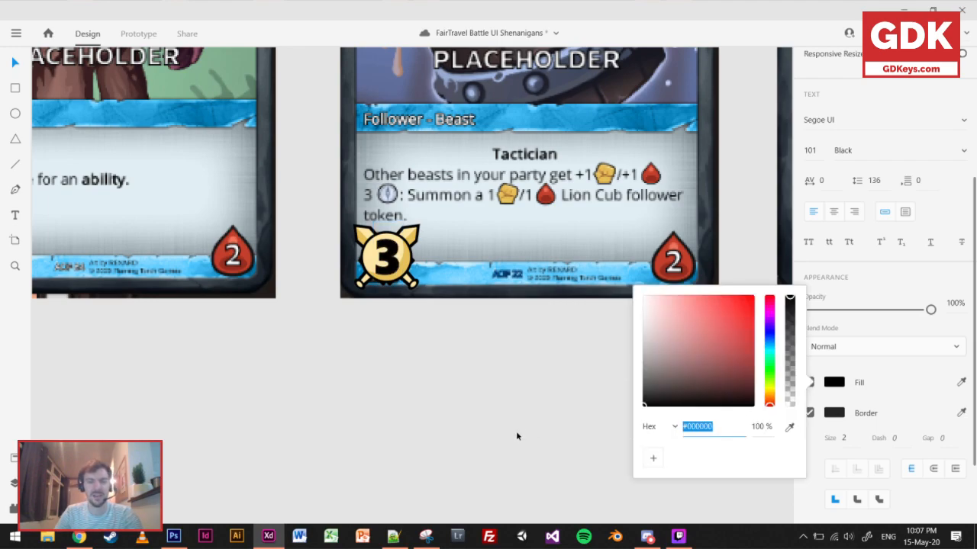
left_click(428, 381)
scroll(499, 331, "down", 2)
left_click_drag(525, 345, 461, 374)
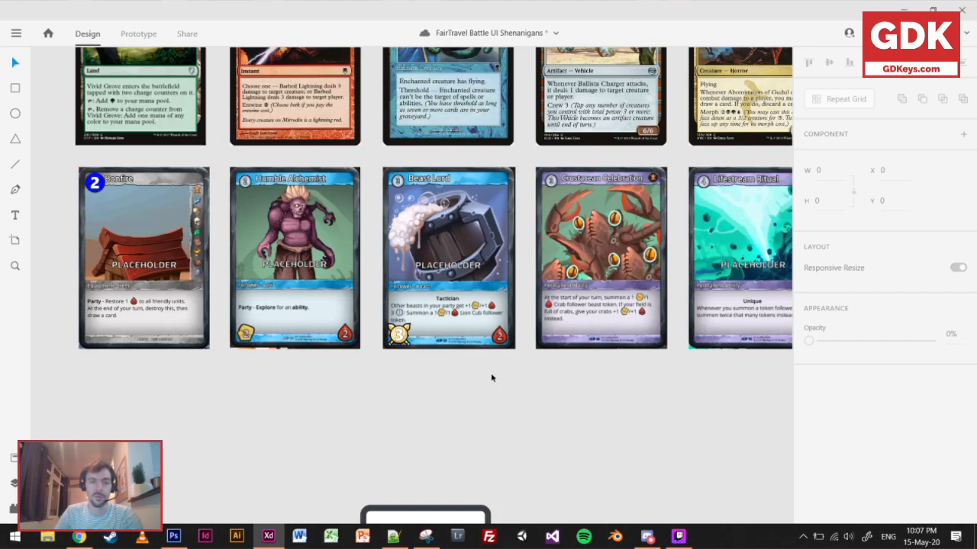
scroll(440, 371, "up", 3)
scroll(427, 371, "down", 3)
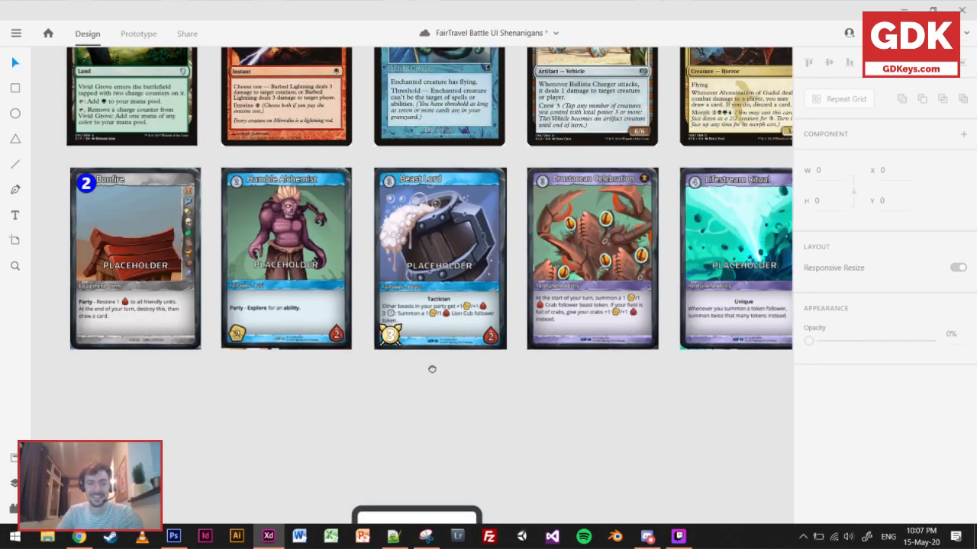
left_click_drag(432, 369, 482, 399)
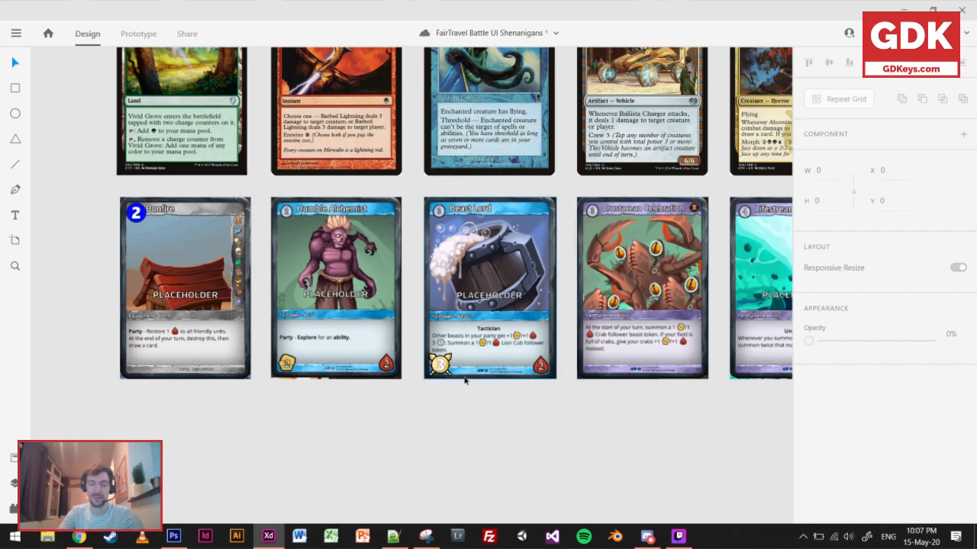
Set the fill of Beast Lord's attack number to #000000 and its border to gray #8B8383.
scroll(432, 383, "up", 3)
left_click(448, 353)
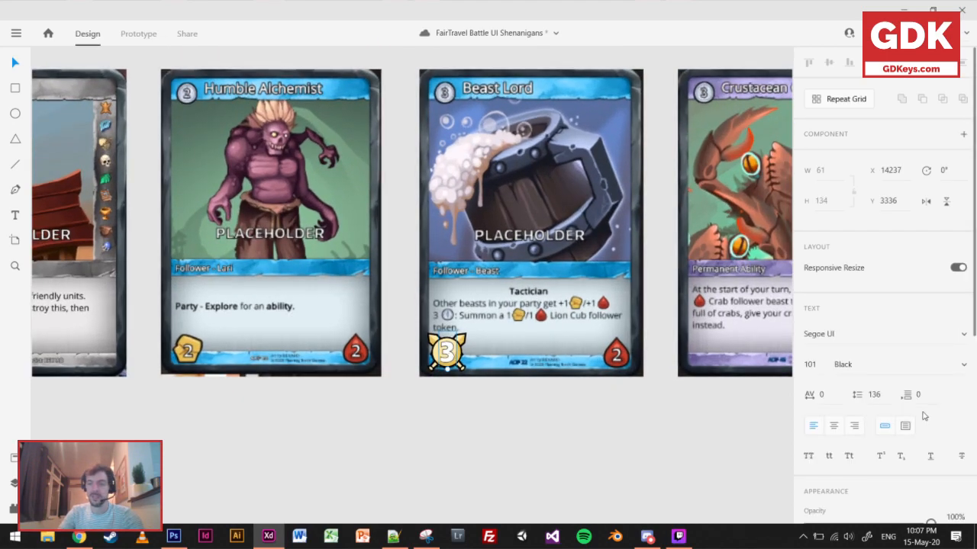
scroll(877, 343, "down", 3)
left_click(840, 456)
left_click_drag(695, 415, 613, 497)
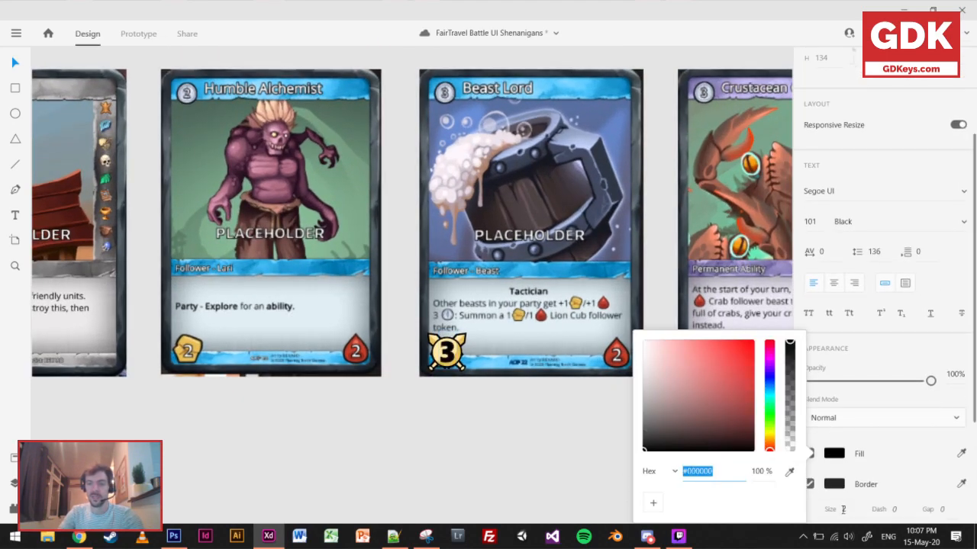
left_click(839, 486)
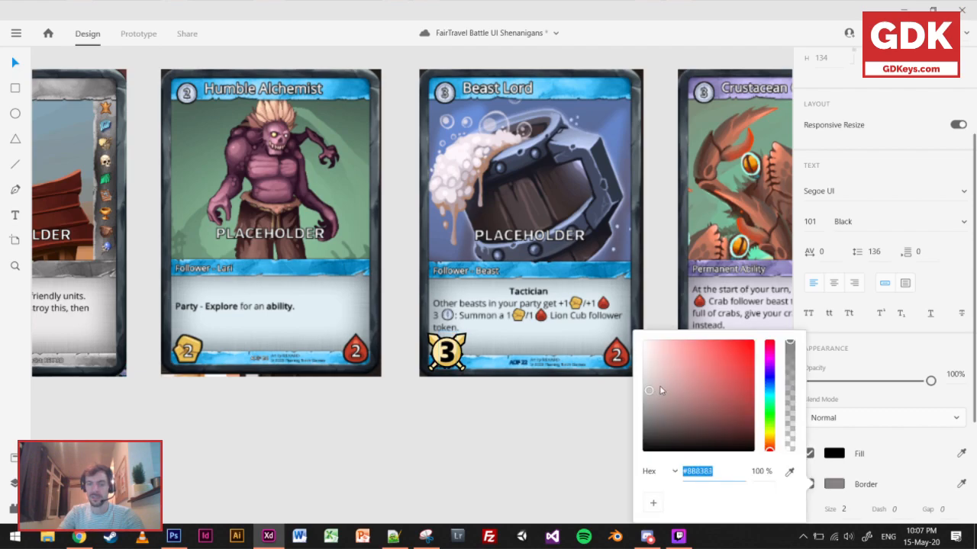
left_click(526, 441)
Compare Beast Lord's new attack icon with the LoR, HS and MTG rows and look over the fanned-hand mockups.
scroll(525, 438, "down", 3)
left_click_drag(559, 382, 491, 430)
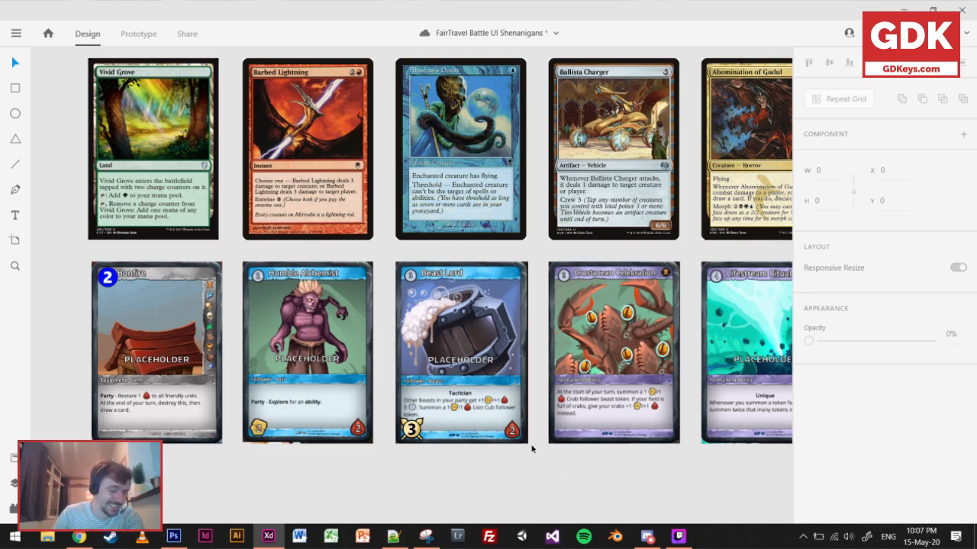
scroll(503, 427, "right", 2)
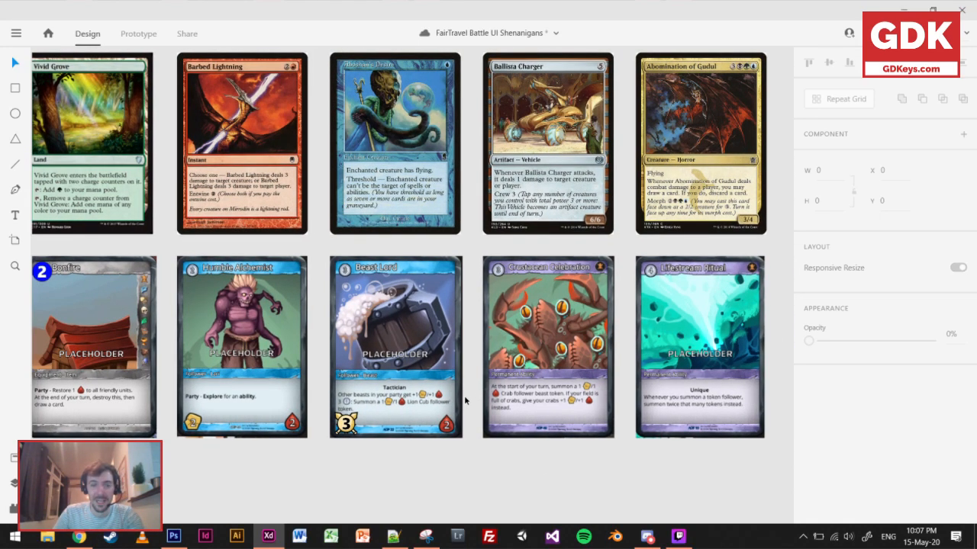
scroll(461, 401, "down", 4)
left_click_drag(594, 327, 299, 337)
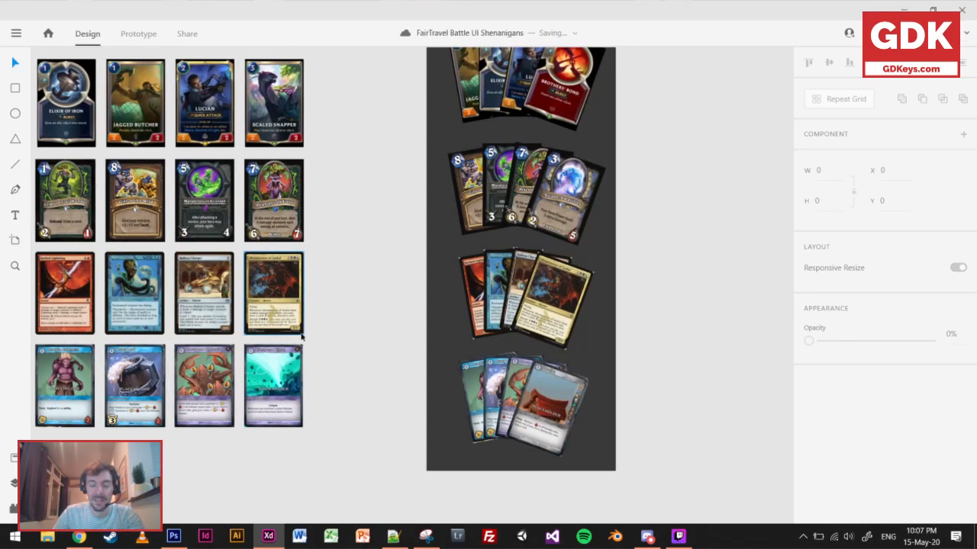
left_click_drag(210, 319, 501, 330)
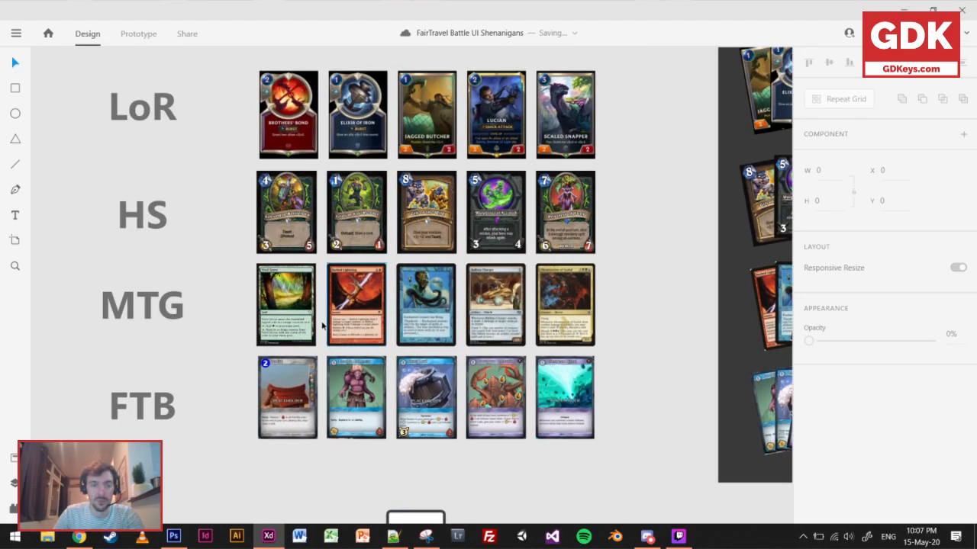
scroll(385, 344, "down", 1)
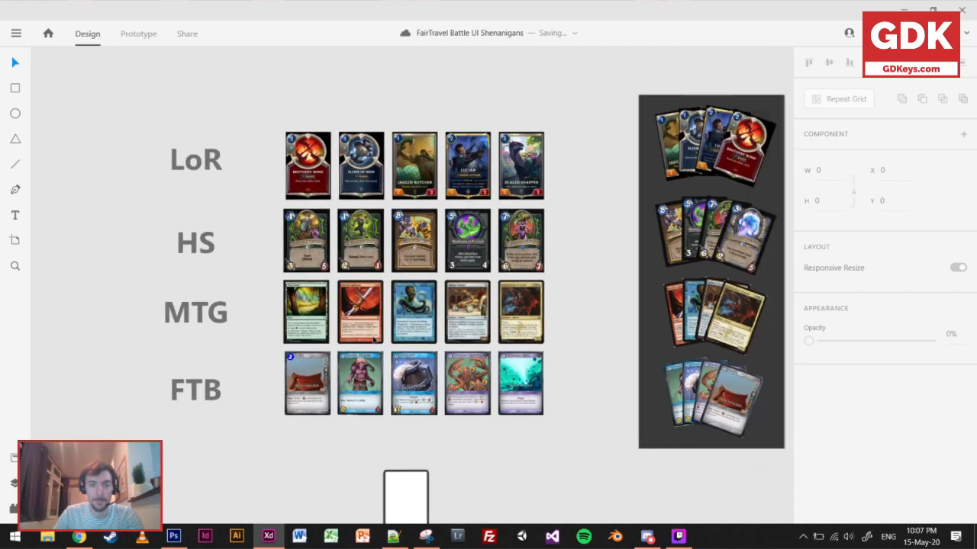
left_click_drag(591, 283, 417, 326)
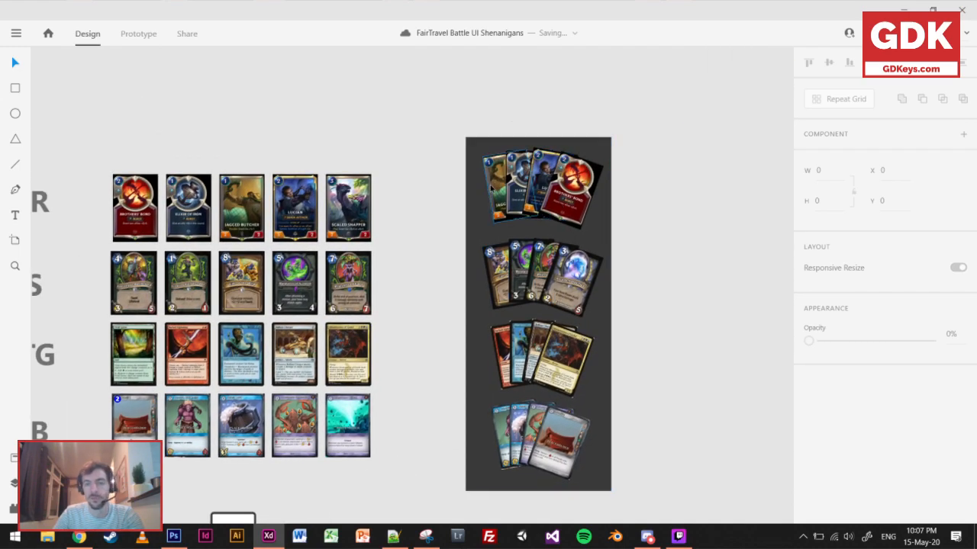
scroll(580, 256, "up", 1)
left_click_drag(613, 323, 561, 282)
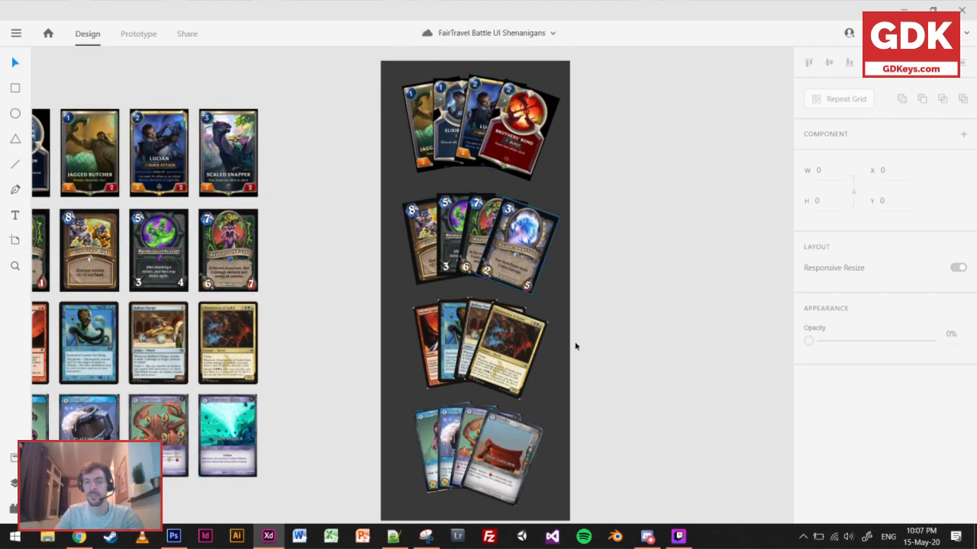
left_click_drag(689, 366, 623, 364)
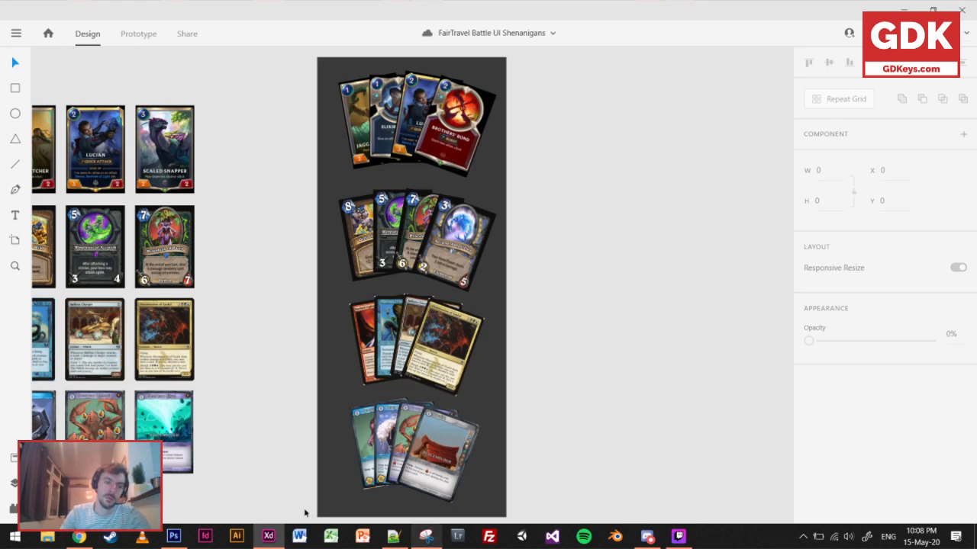
Examine how readable the FTB row's cost and attack icons are beside the LoR, HS and MTG cards.
left_click_drag(264, 397, 639, 392)
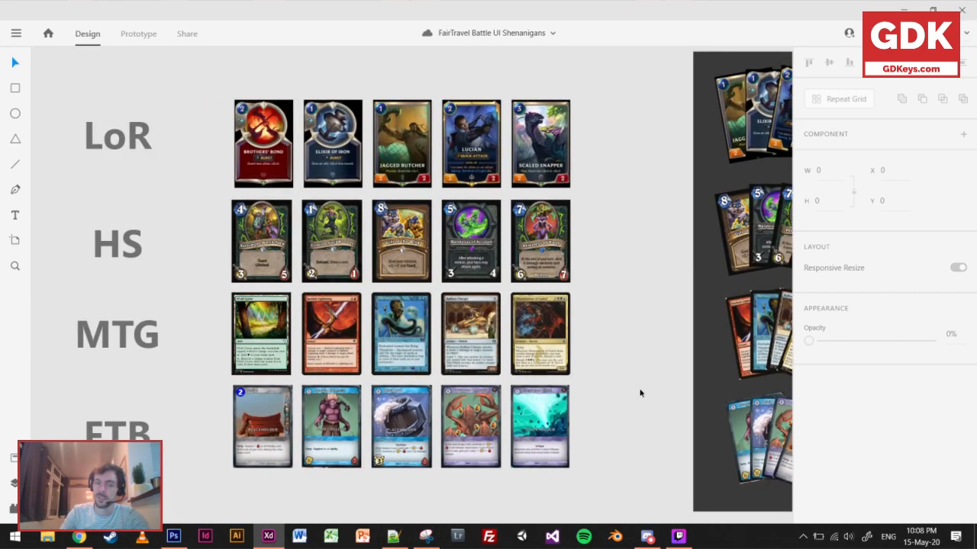
scroll(439, 484, "up", 2)
scroll(439, 483, "up", 2)
left_click_drag(427, 476, 475, 464)
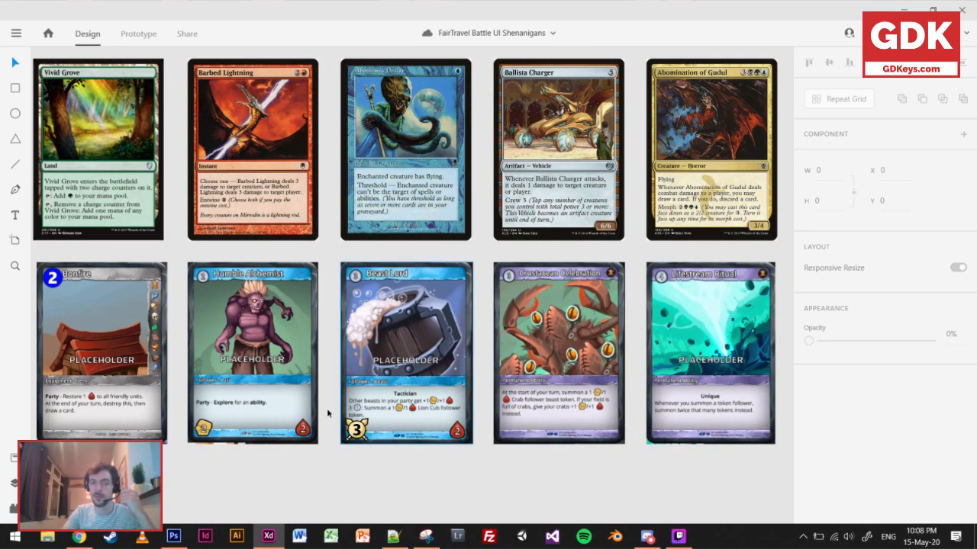
scroll(393, 162, "down", 5)
left_click_drag(398, 74, 405, 296)
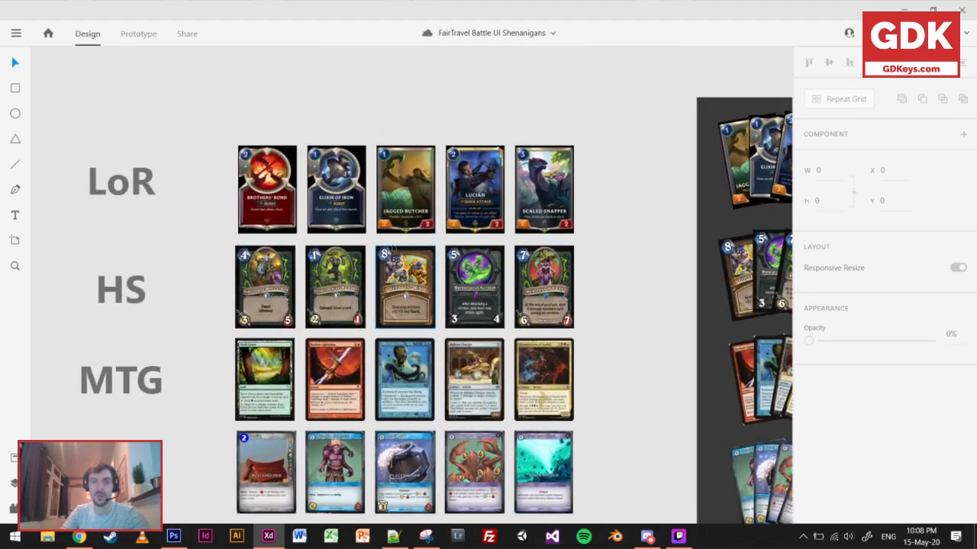
scroll(400, 161, "up", 3)
left_click_drag(428, 516, 460, 262)
left_click_drag(496, 399, 520, 300)
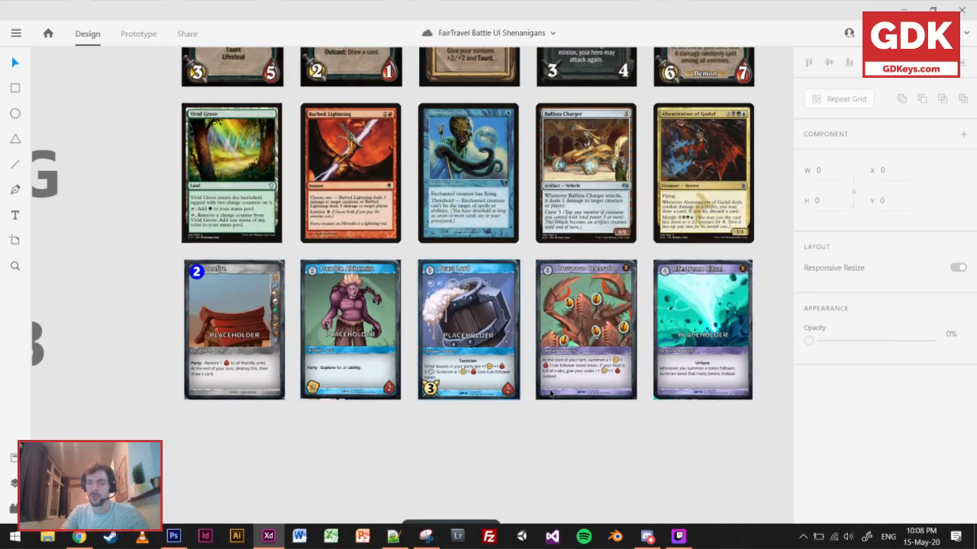
scroll(522, 444, "up", 2)
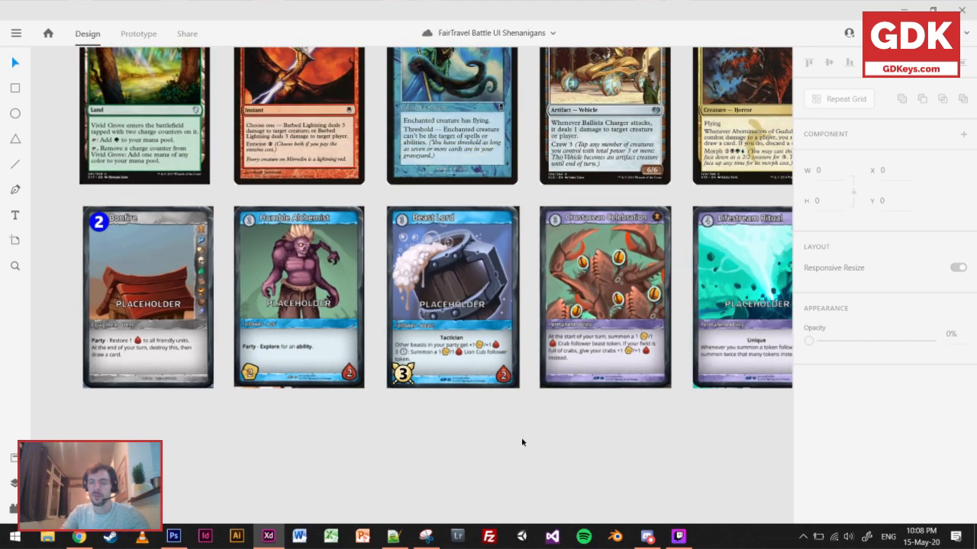
scroll(522, 443, "down", 2)
left_click_drag(518, 435, 483, 414)
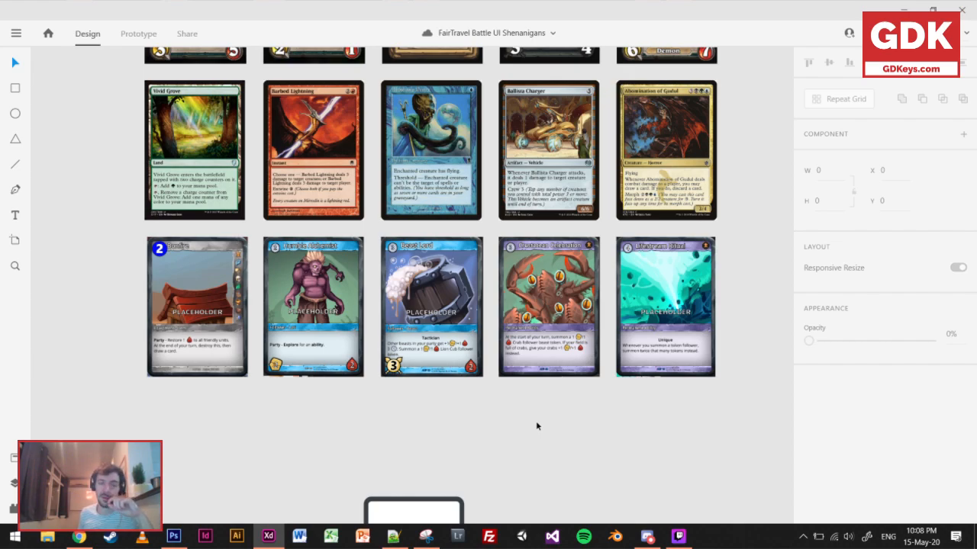
Look closely at the HS card row and select the Gift of the Wild card.
scroll(642, 222, "up", 5)
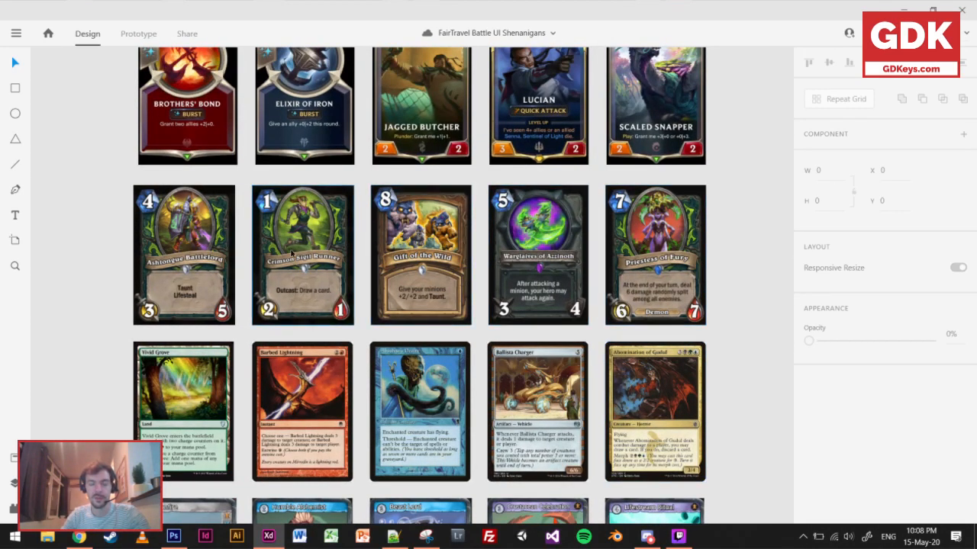
scroll(290, 248, "up", 2)
left_click_drag(531, 262, 483, 276)
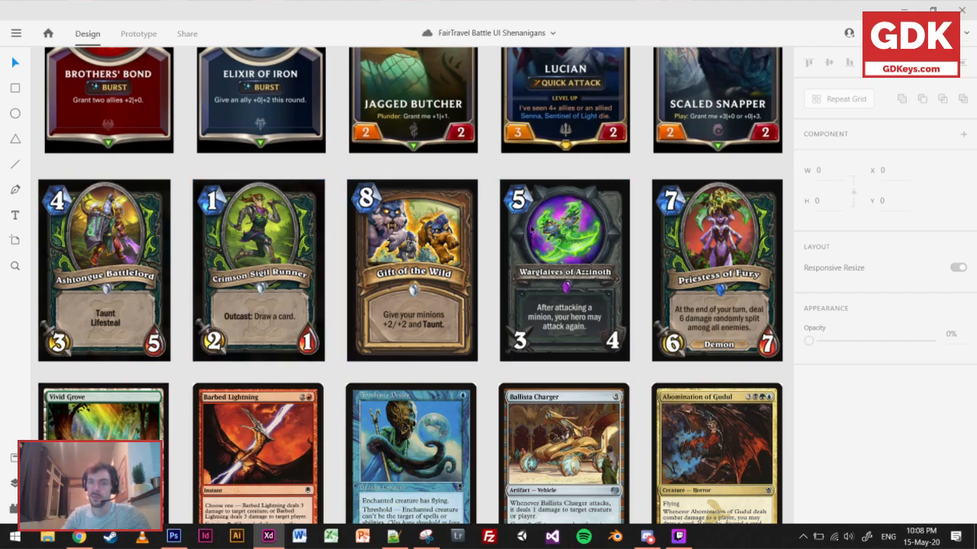
left_click(426, 315)
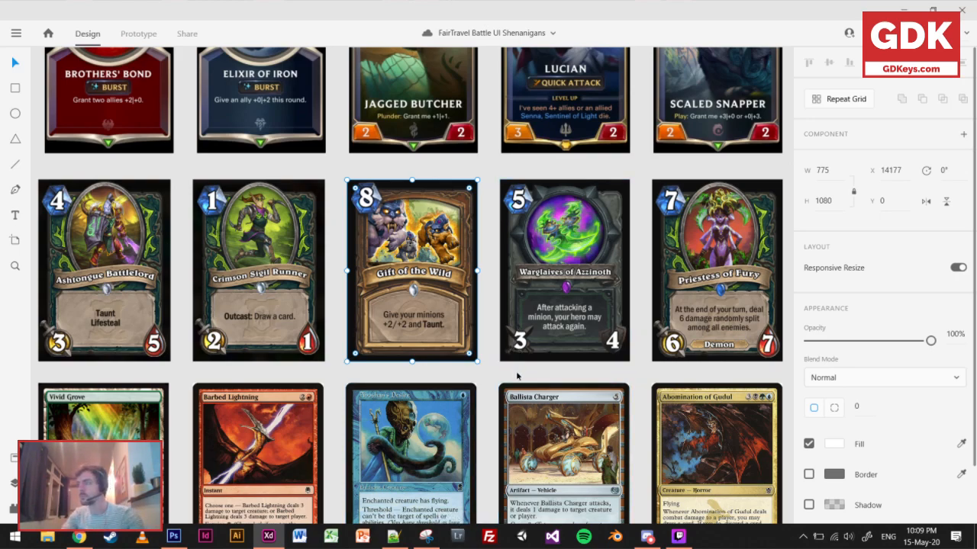
Go to the victory screen section and view its reference screens up close.
scroll(515, 383, "down", 5)
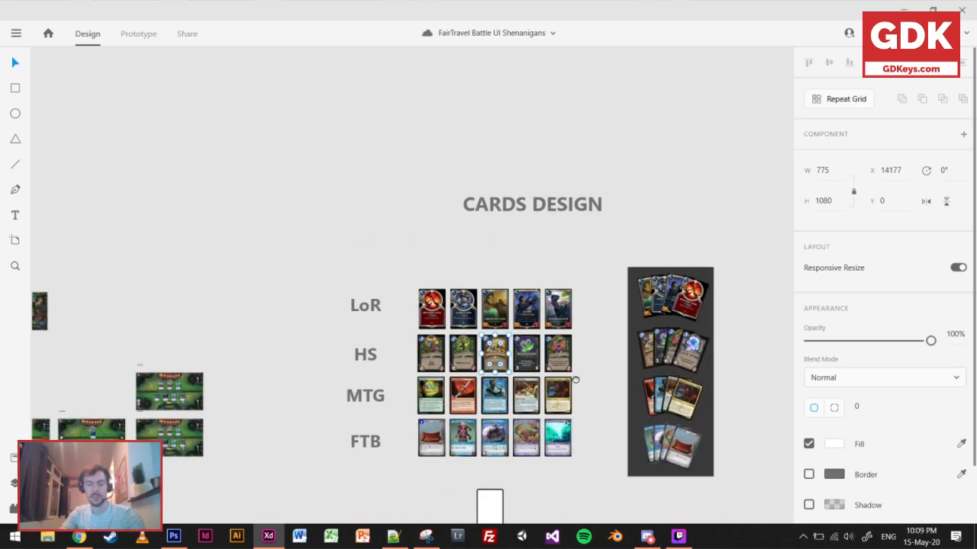
scroll(559, 228, "down", 3)
scroll(521, 392, "down", 5)
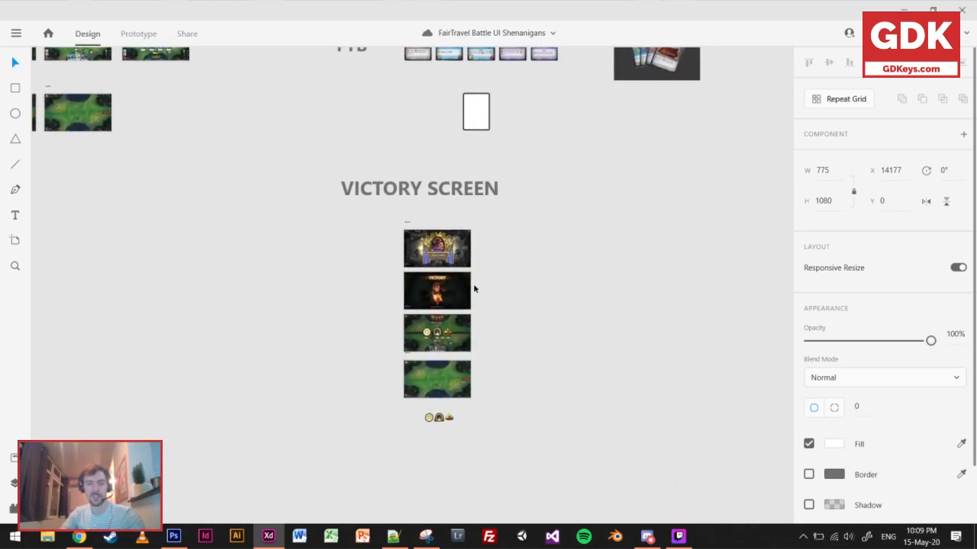
scroll(450, 259, "up", 3)
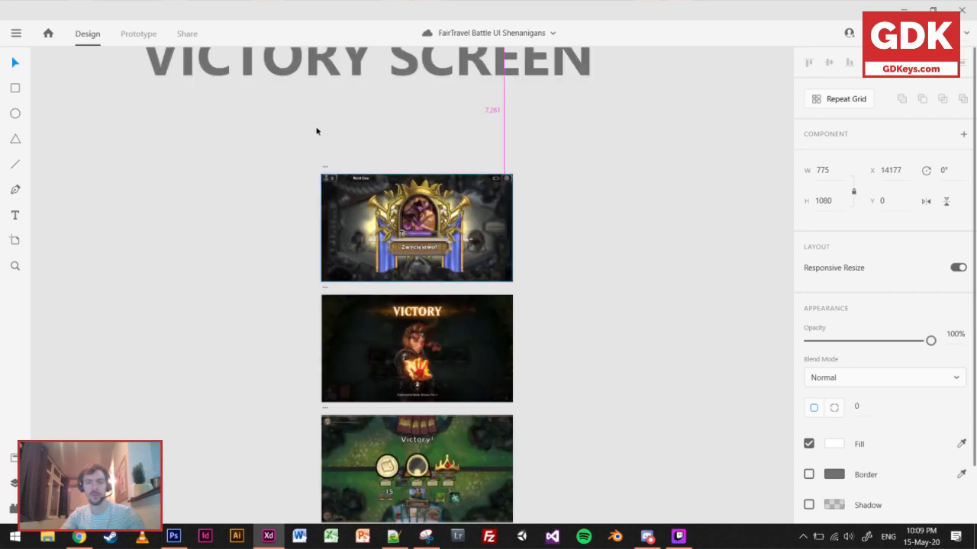
Look over the victory reference screens and examine the reward icons and amounts on the FairTravel Battle victory screen.
scroll(431, 326, "down", 2)
scroll(354, 177, "up", 3)
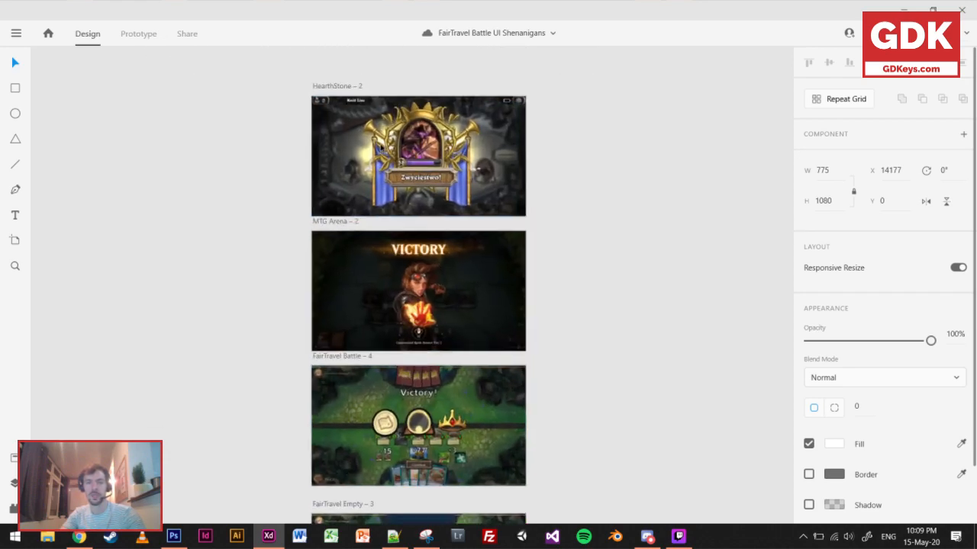
scroll(354, 177, "down", 3)
scroll(382, 320, "down", 2)
scroll(397, 359, "up", 4)
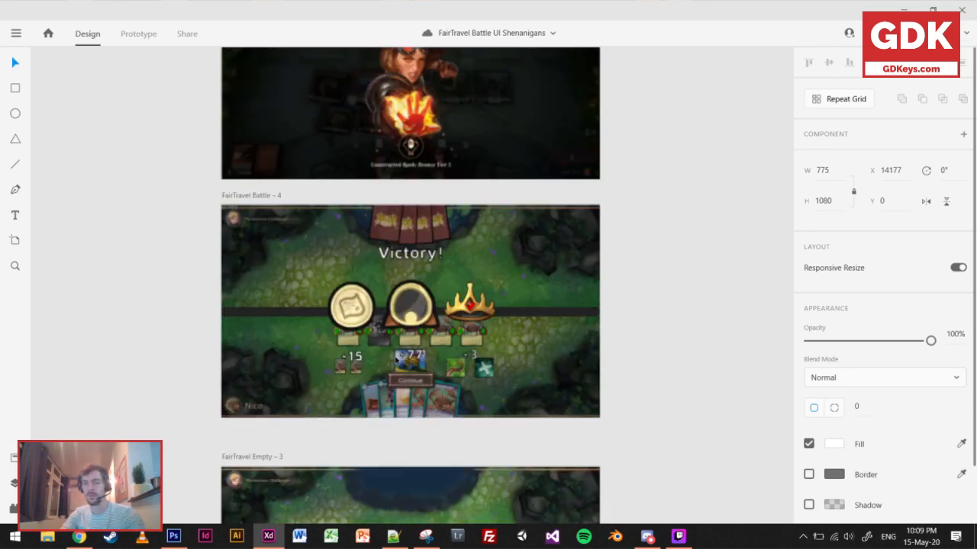
scroll(574, 297, "down", 2)
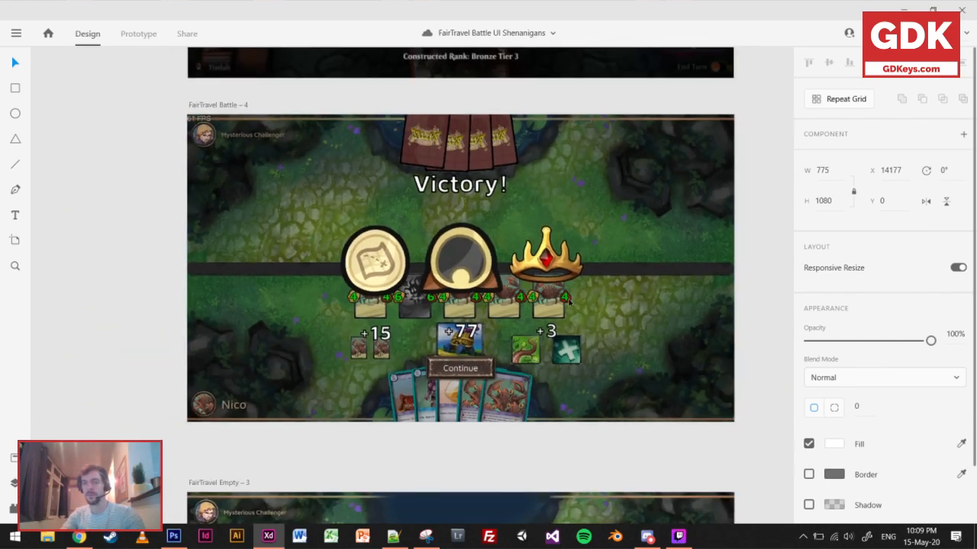
scroll(565, 309, "up", 2)
left_click_drag(557, 322, 567, 318)
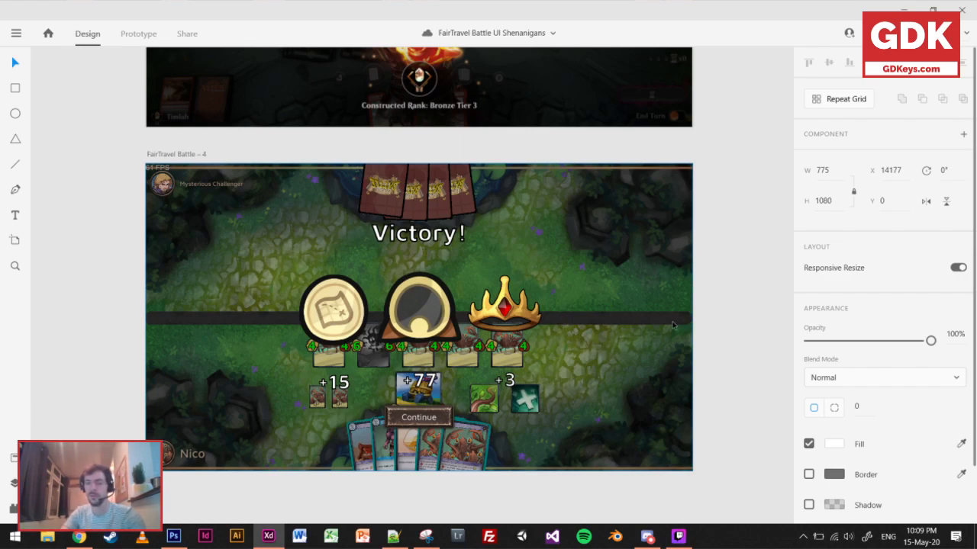
scroll(637, 347, "down", 2)
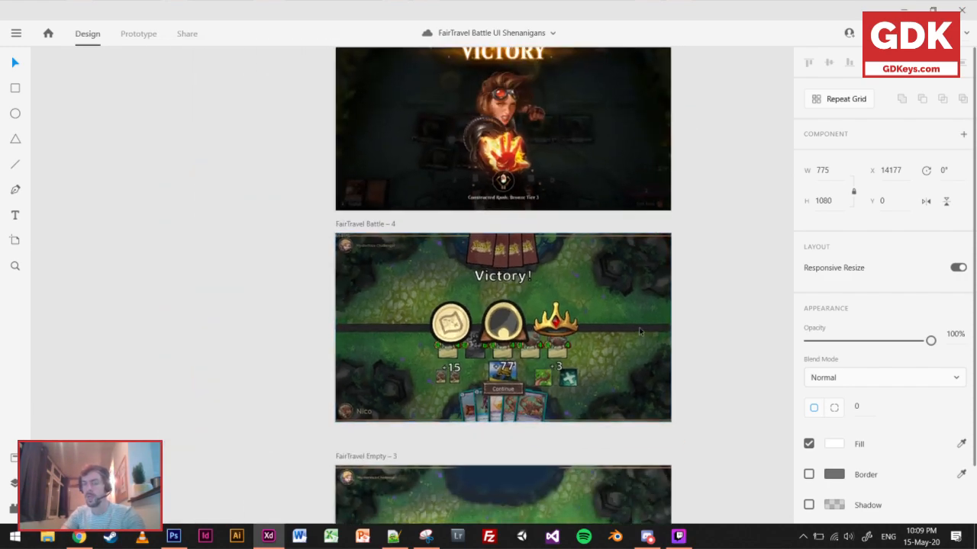
scroll(547, 378, "up", 2)
left_click_drag(548, 378, 567, 329)
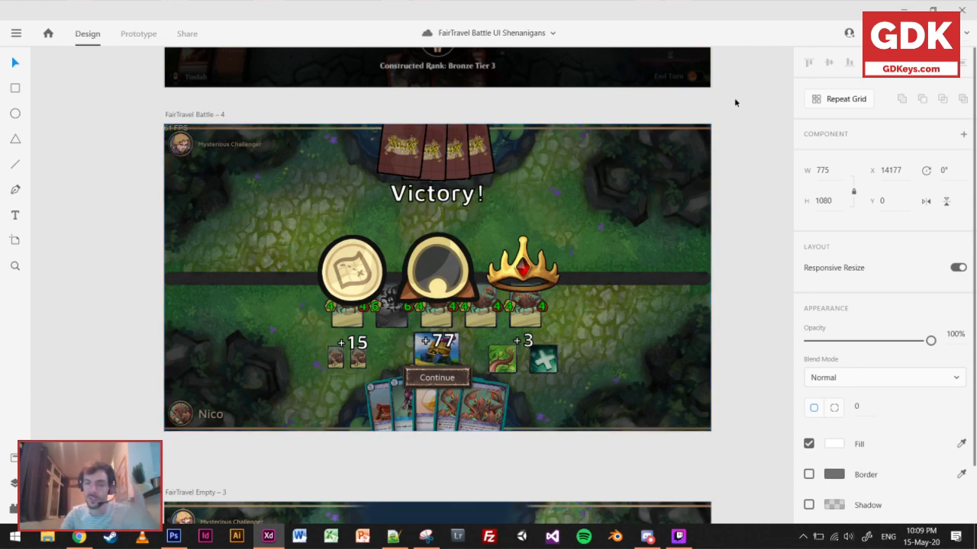
Examine the HearthStone victory screen's crowned hero frame, banner and blurred background.
left_click_drag(618, 235, 612, 445)
scroll(560, 127, "down", 4)
scroll(558, 183, "up", 3)
scroll(534, 185, "up", 5)
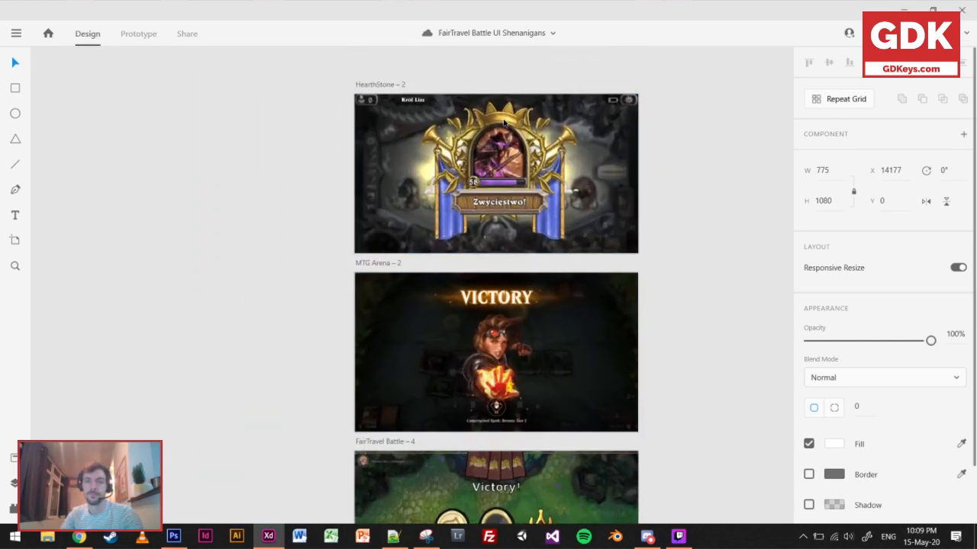
left_click_drag(529, 187, 469, 225)
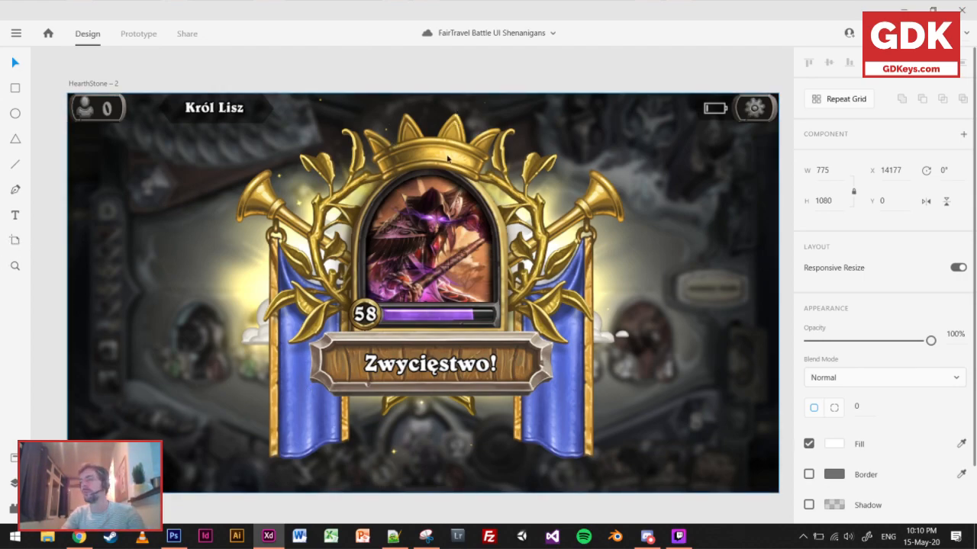
key("alt")
scroll(450, 328, "down", 5)
left_click_drag(450, 328, 463, 177)
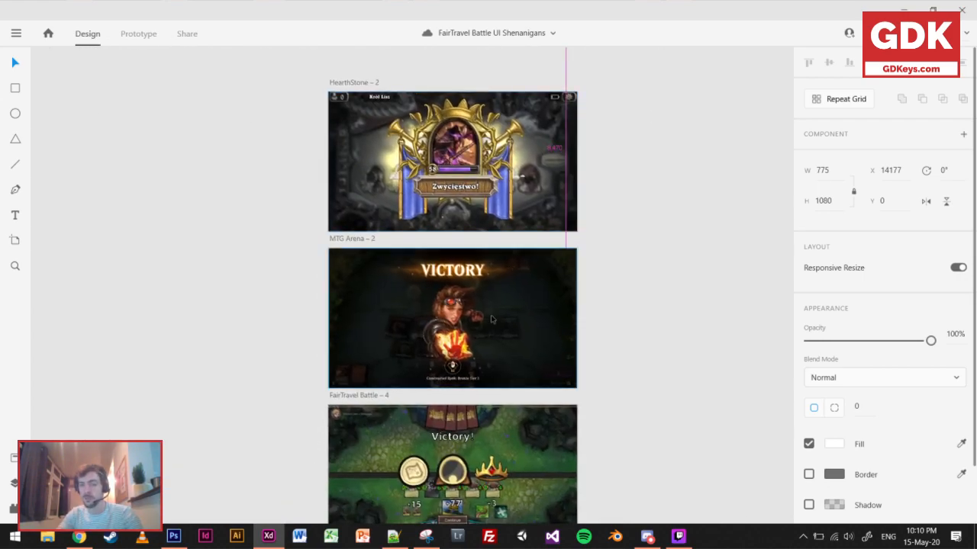
Examine the MTG Arena victory screen's glowing title, character art and darkened background beside the FairTravel version.
scroll(458, 337, "up", 6)
scroll(459, 345, "down", 3)
left_click_drag(463, 339, 514, 315)
scroll(492, 302, "up", 4)
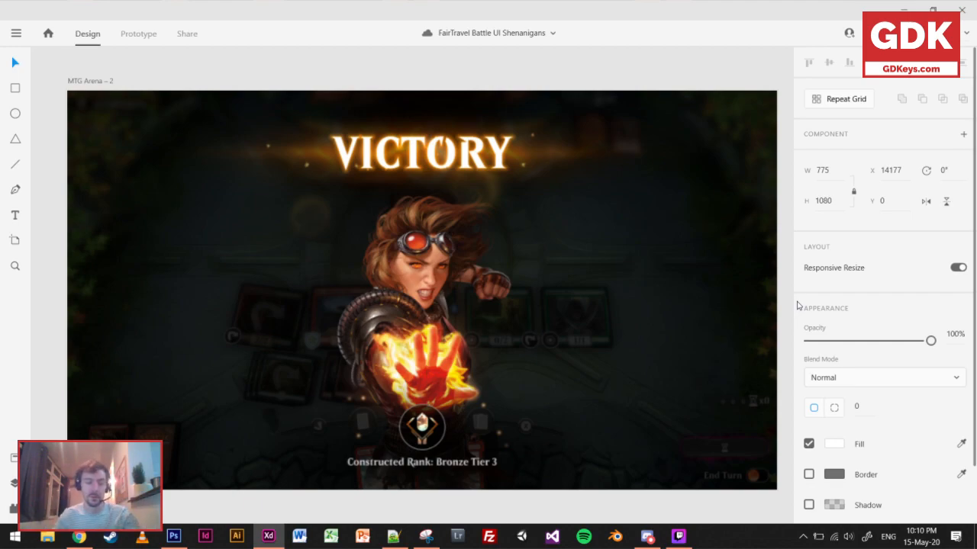
left_click_drag(582, 398, 561, 132)
left_click_drag(561, 293, 560, 268)
scroll(499, 283, "down", 3)
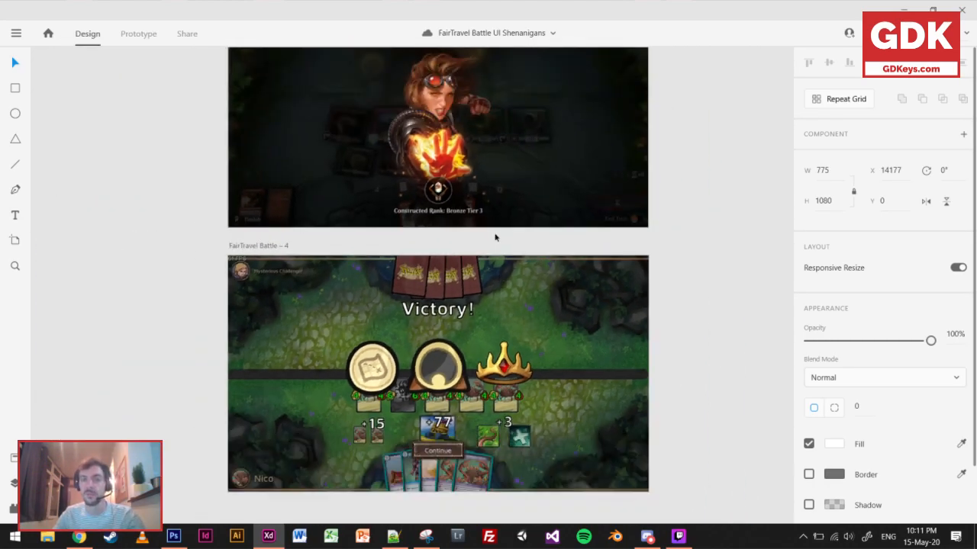
left_click_drag(610, 251, 602, 316)
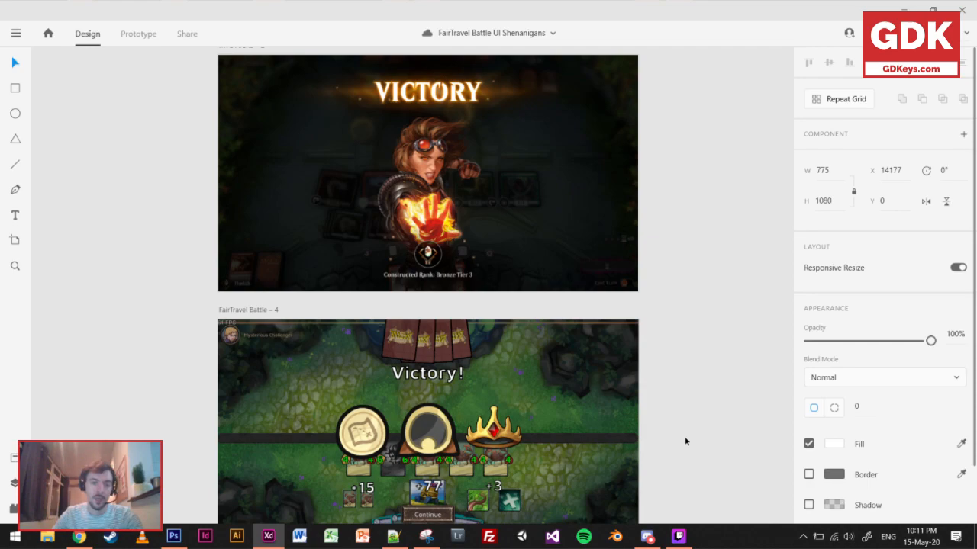
Inspect how the FairTravel Battle victory title, reward icons and Continue button stand out from the board and cards behind them.
scroll(675, 328, "down", 5)
scroll(461, 204, "up", 3)
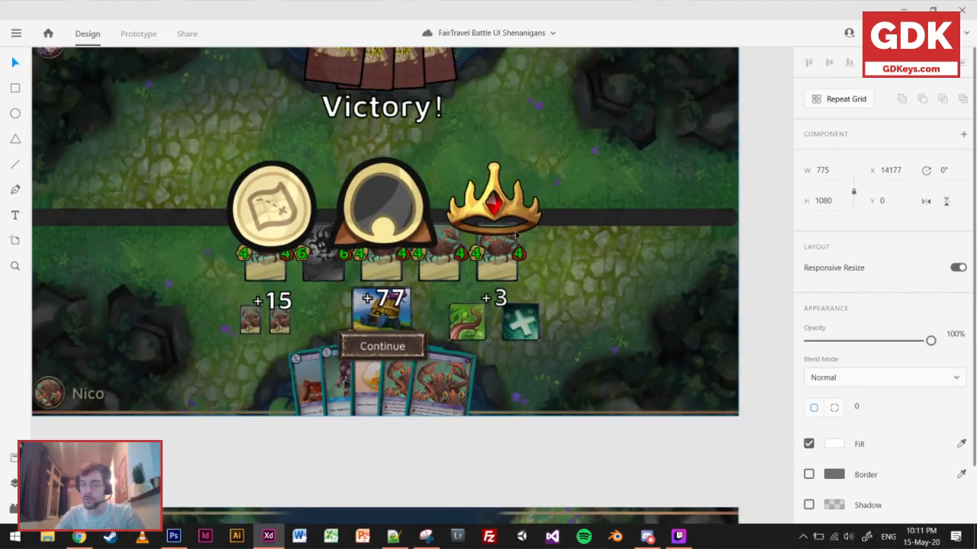
scroll(516, 235, "down", 2)
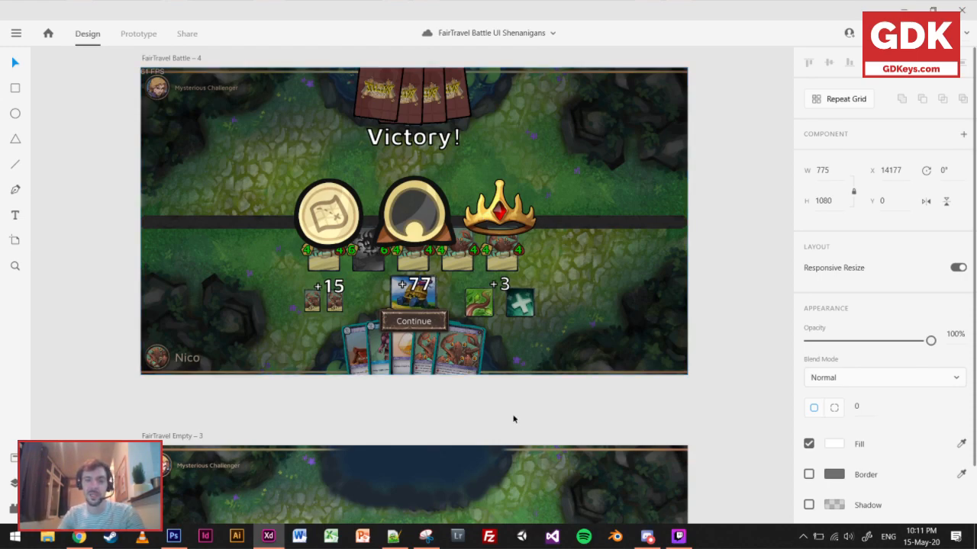
scroll(513, 420, "down", 3)
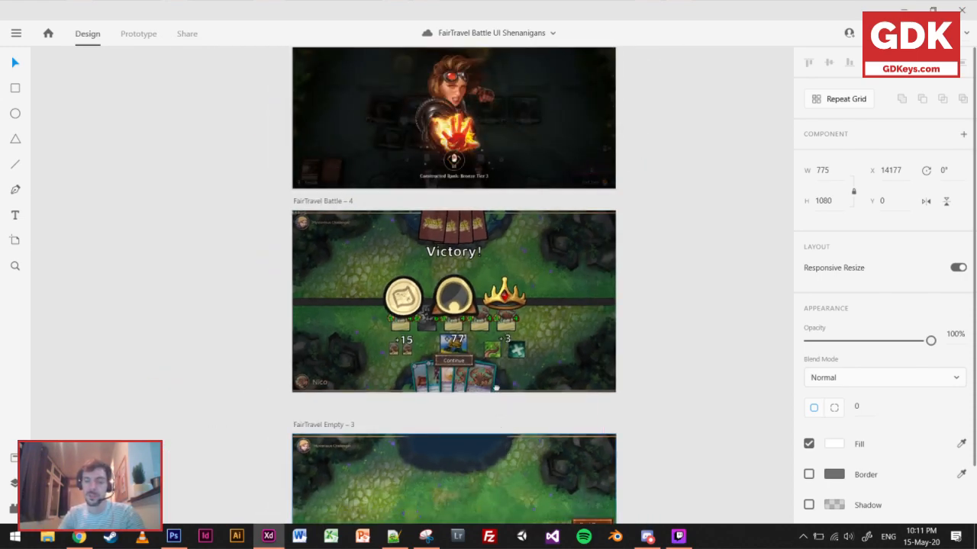
scroll(496, 397, "down", 2)
scroll(483, 344, "up", 2)
scroll(428, 304, "up", 4)
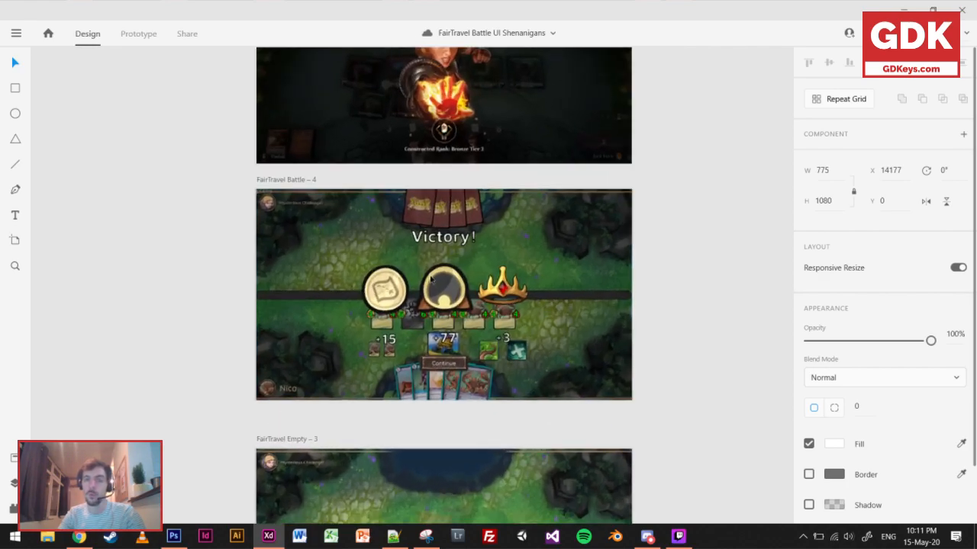
scroll(428, 304, "down", 3)
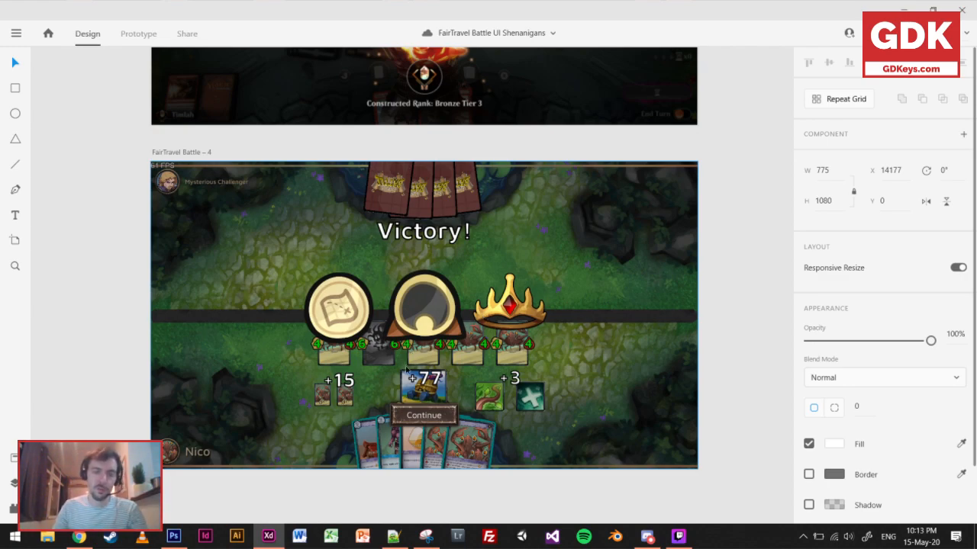
scroll(413, 374, "down", 3)
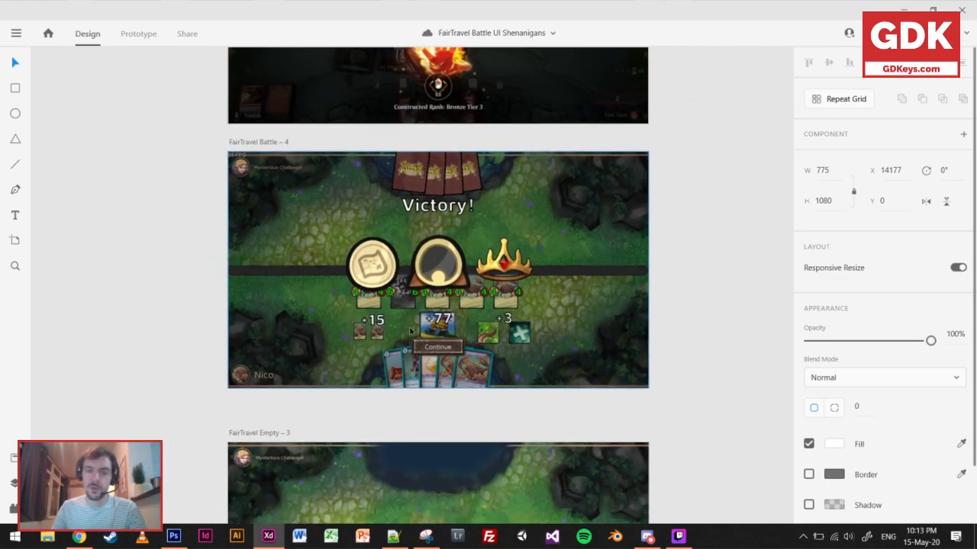
scroll(415, 326, "up", 2)
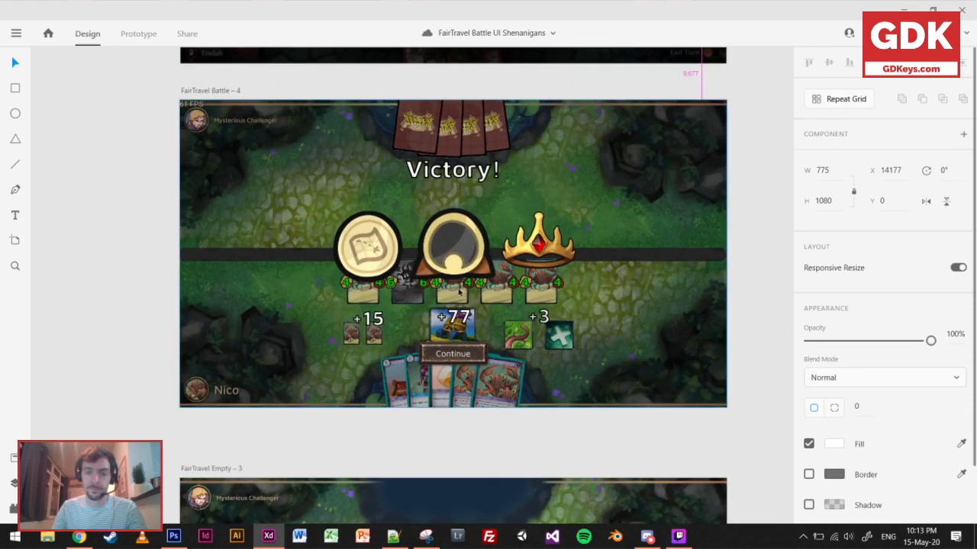
scroll(458, 283, "down", 2)
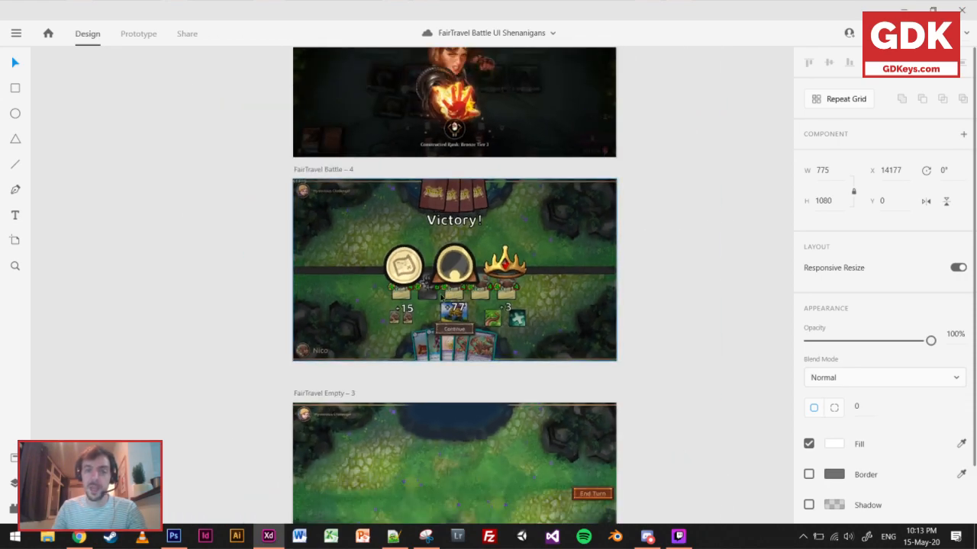
Draw a 1920 × 1080 rectangle covering the FairTravel Battle – 4 artboard and fill it with black (000000).
scroll(446, 240, "up", 2)
left_click(15, 88)
mouse_move(188, 138)
left_mouse_down()
mouse_move(754, 443)
mouse_move(734, 448)
left_mouse_up()
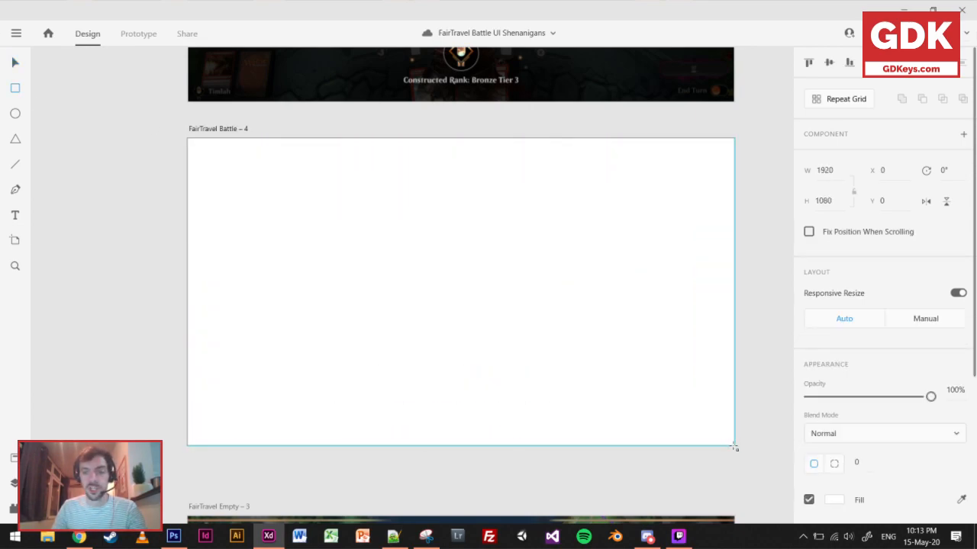
left_click(833, 500)
type("000000")
key("Return")
Enable background blur on the black overlay rectangle and lower its opacity to 78%.
scroll(823, 456, "down", 3)
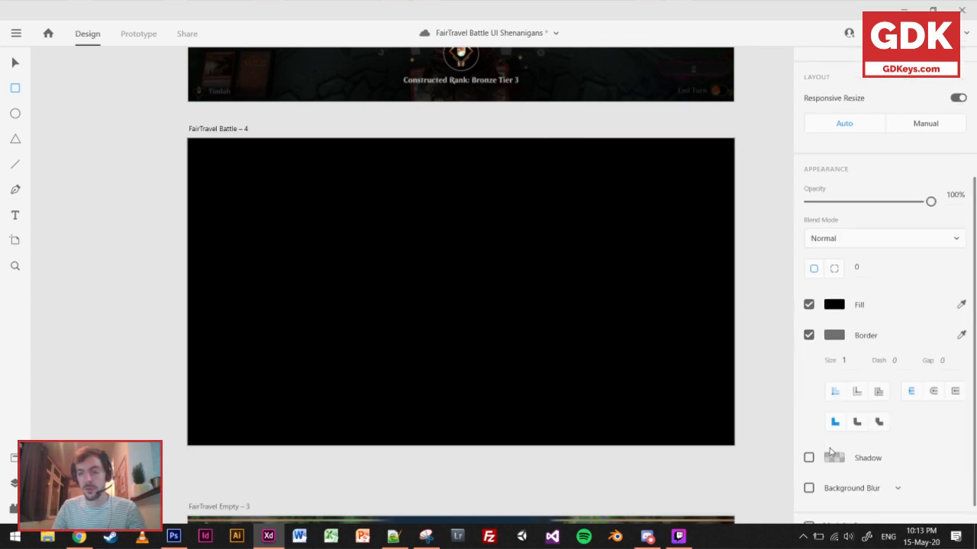
left_click(809, 469)
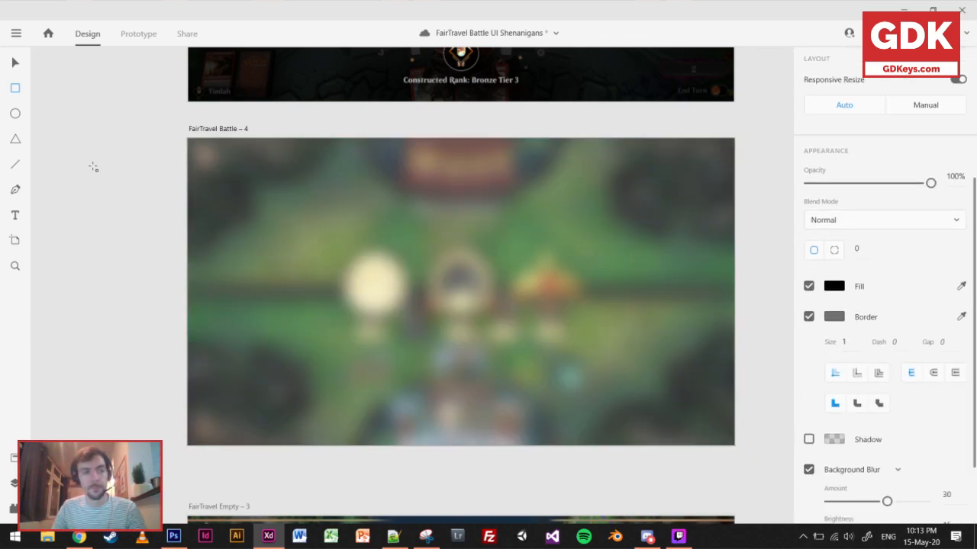
left_click_drag(929, 183, 905, 191)
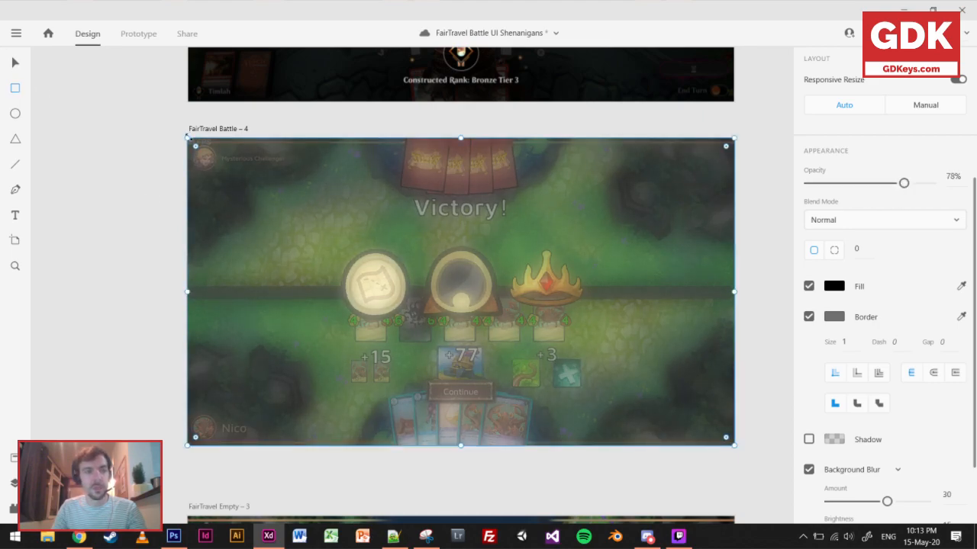
Cover the FairTravel Battle – 4 artboard with a second full-size rectangle, filled black at 37% opacity.
mouse_move(186, 140)
left_mouse_down()
mouse_move(530, 317)
mouse_move(734, 446)
left_mouse_up()
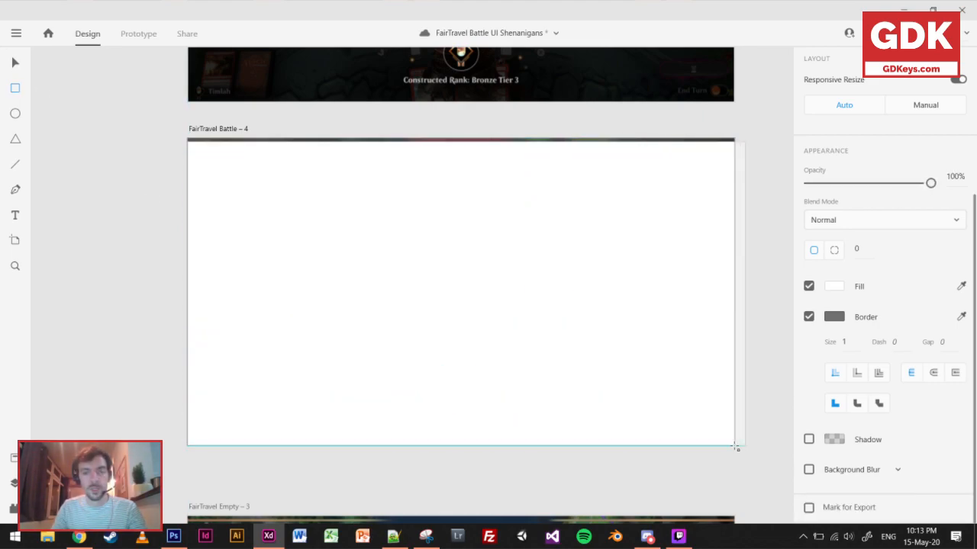
left_click_drag(461, 141, 462, 139)
left_click(835, 286)
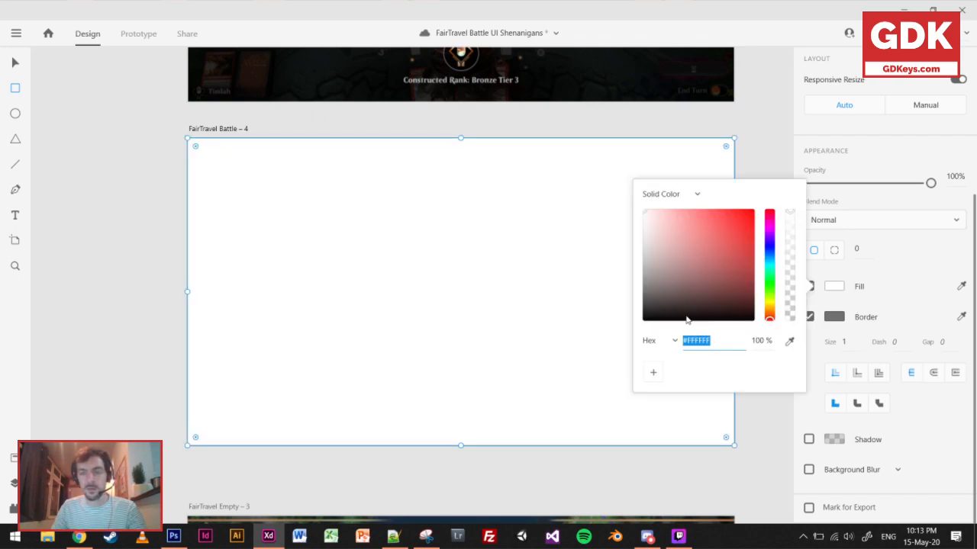
left_click(644, 320)
mouse_move(856, 192)
left_mouse_down()
mouse_move(839, 194)
mouse_move(854, 195)
left_mouse_up()
Move the spare map, helmet and crown reward icons from below the artboards onto the middle of the darkened victory screen.
scroll(135, 449, "down", 4)
left_click_drag(135, 449, 267, 287)
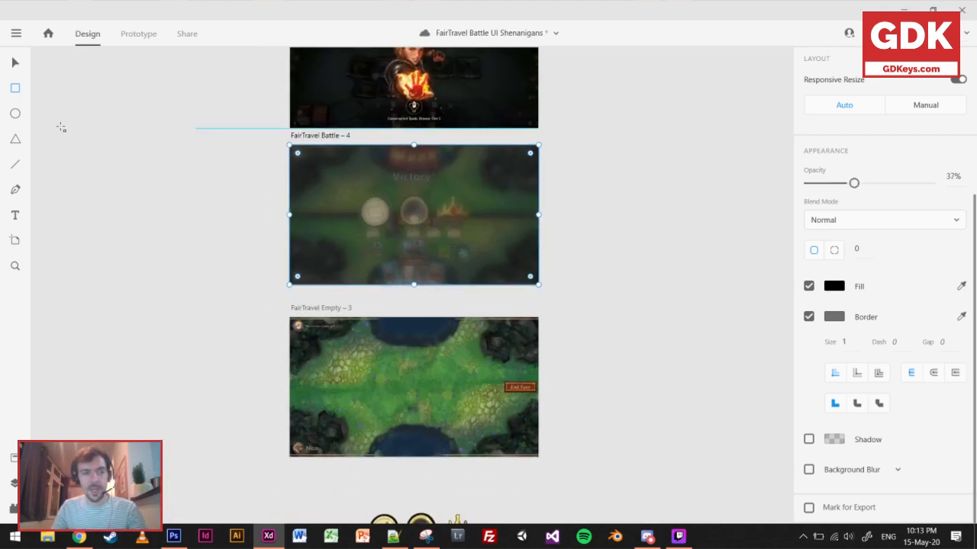
left_click(13, 65)
scroll(417, 497, "down", 1)
left_click_drag(427, 496, 412, 190)
left_click(656, 255)
key("ctrl+equal")
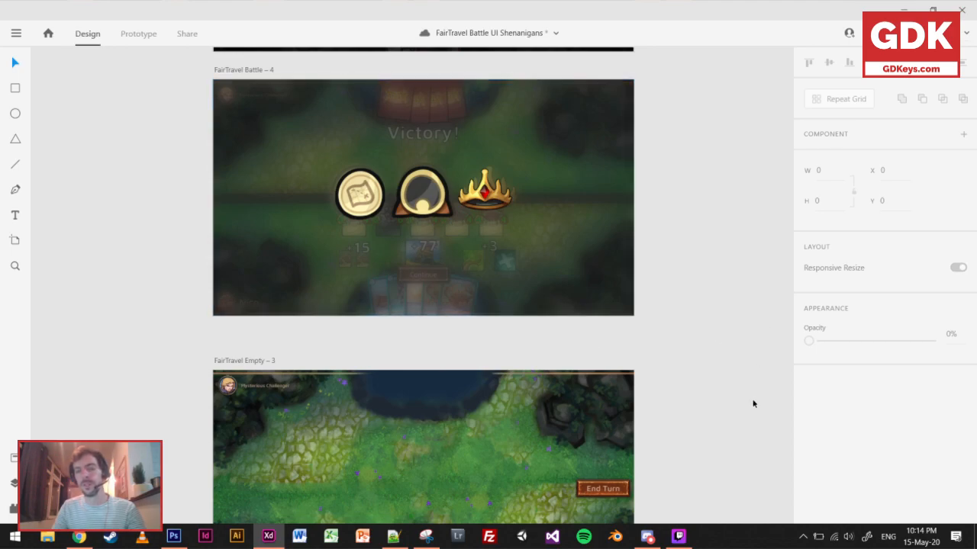
Compare the darkened victory mockup with the MTG Arena and HearthStone references and view the whole board of UI sections.
scroll(679, 273, "up", 4)
scroll(630, 247, "up", 3)
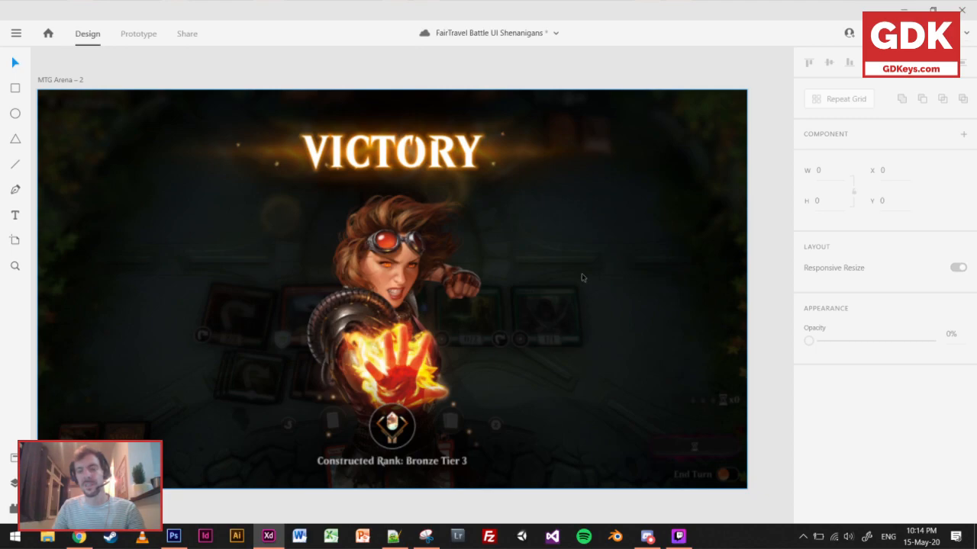
scroll(566, 201, "up", 6)
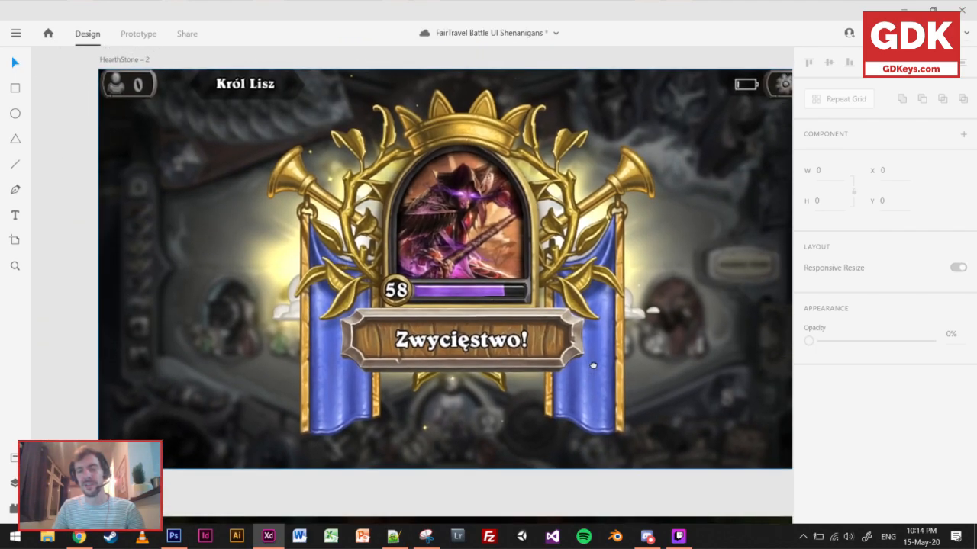
scroll(603, 364, "down", 3)
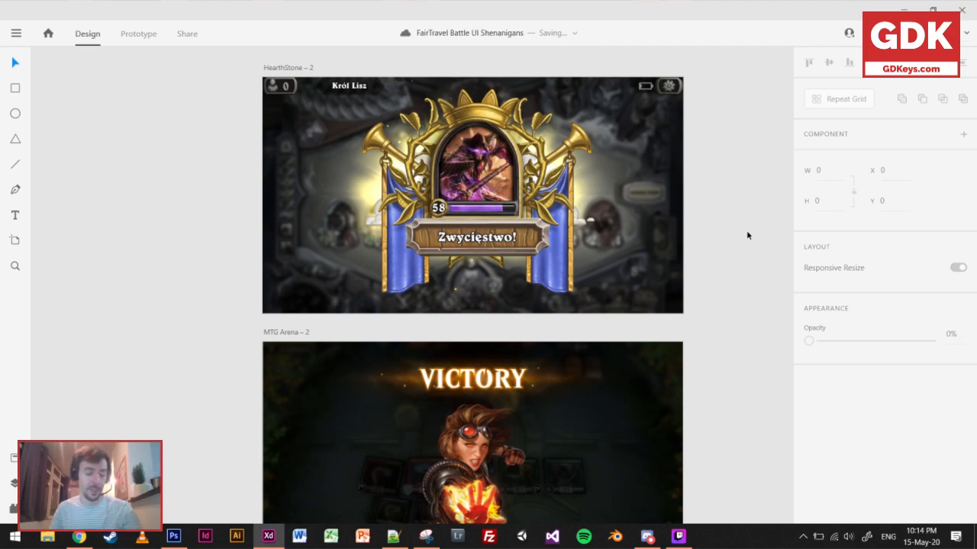
scroll(526, 340, "down", 10)
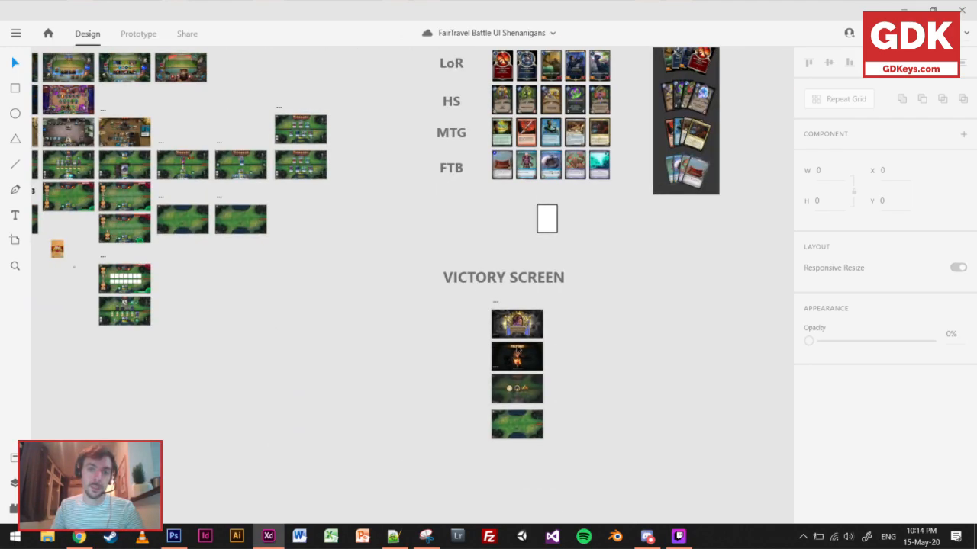
scroll(442, 325, "down", 2)
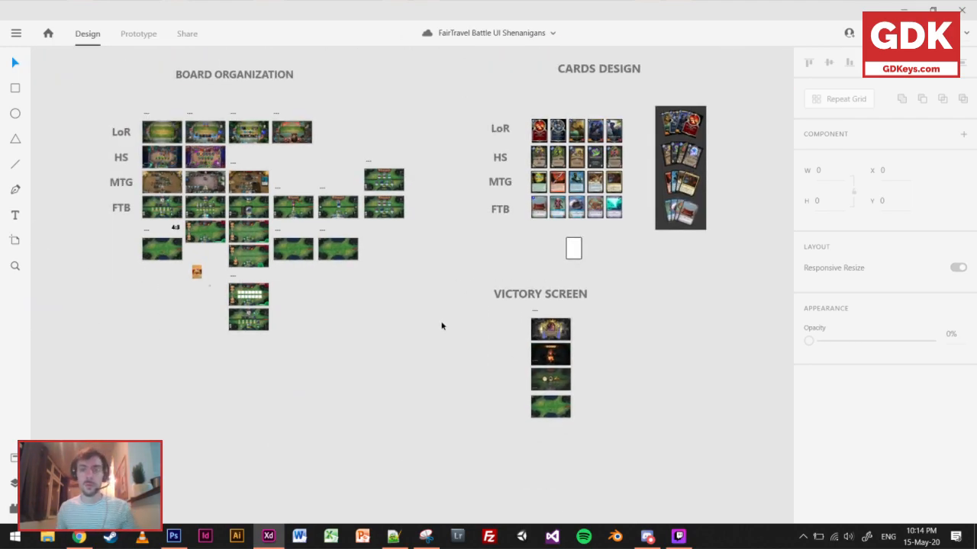